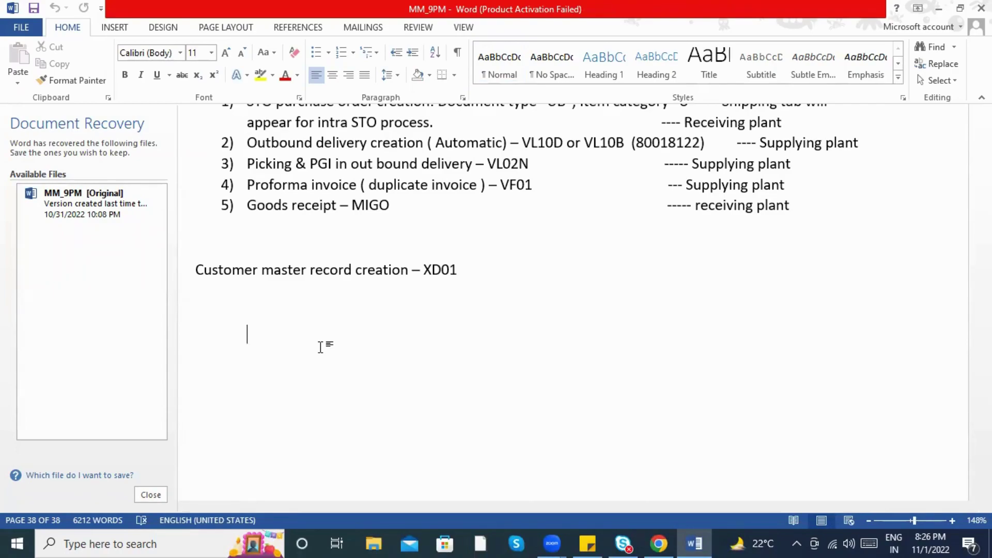
Step: Add the heading "INTER STO Process :" below the customer master record line and close the Document Recovery pane
{"action": "type", "text": "INTER STO P"}
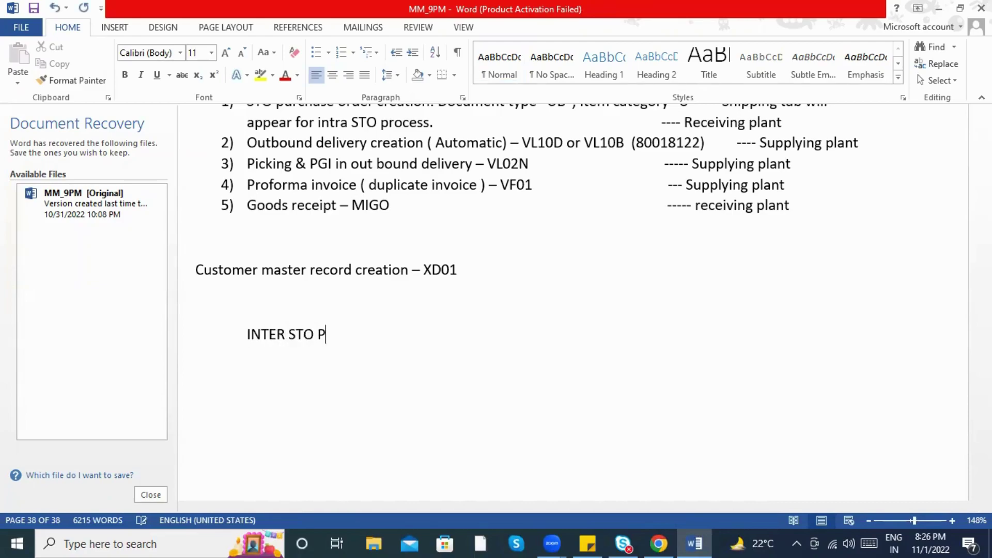
{"action": "type", "text": "rocess :"}
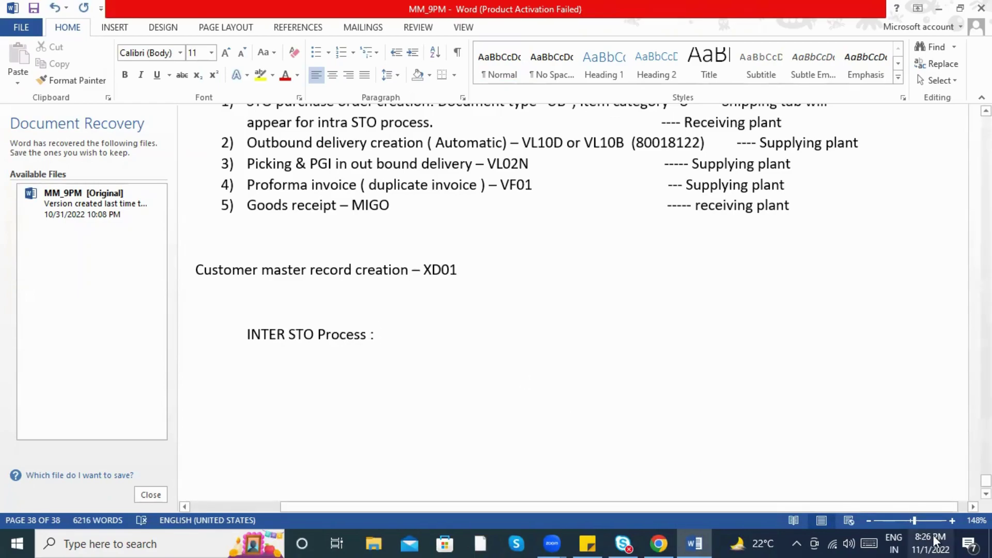
{"action": "left_click_drag", "start_coordinate": [915, 521], "coordinate": [918, 521]}
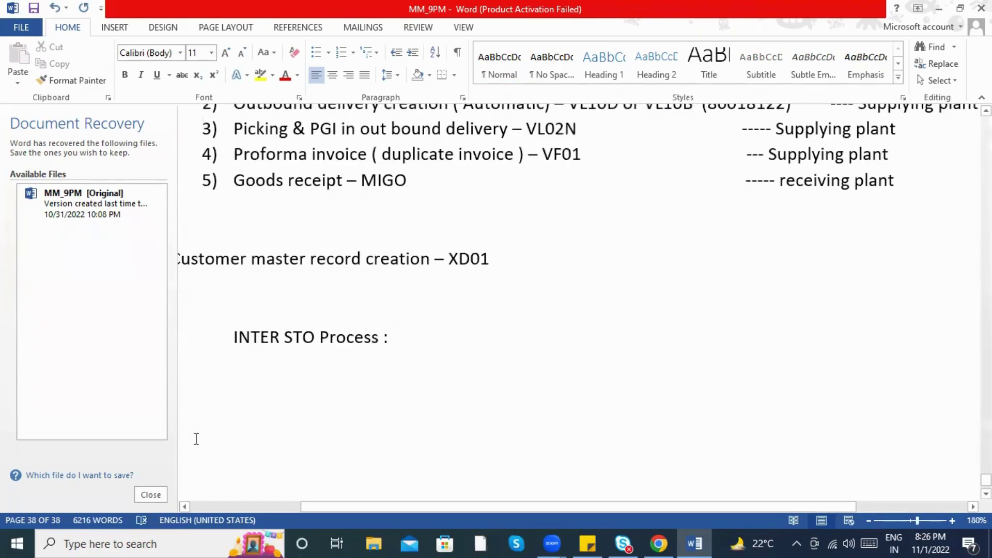
{"action": "left_click", "coordinate": [151, 495]}
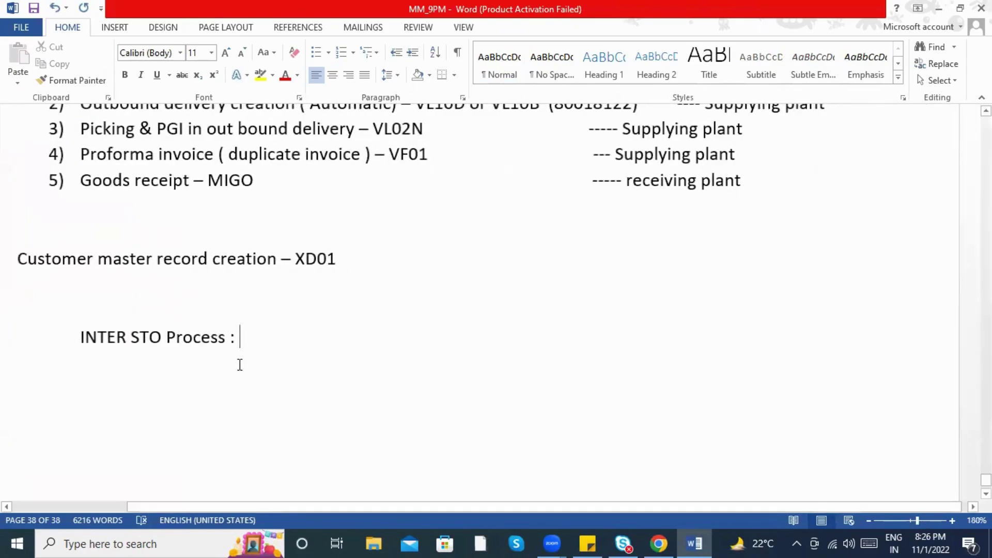
{"action": "key", "text": "Return"}
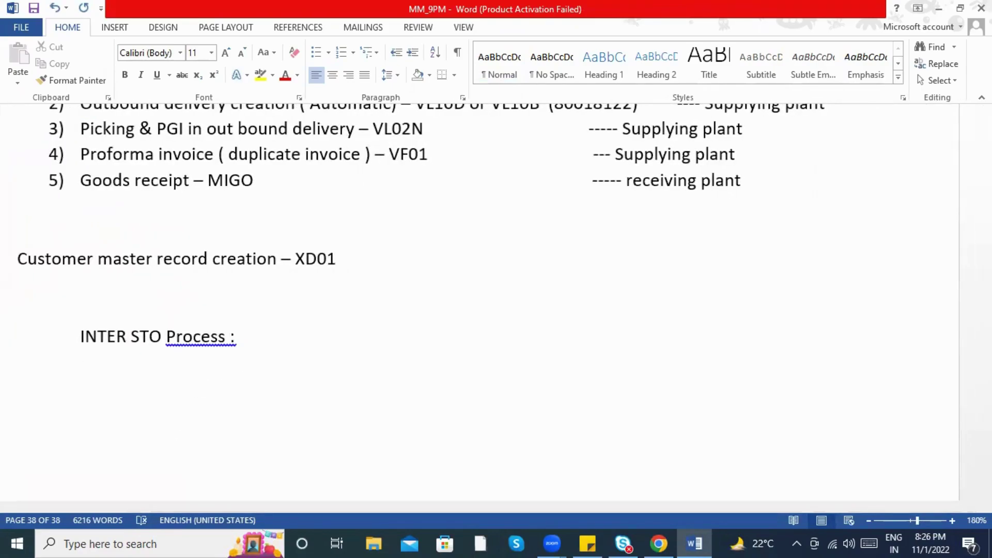
Step: Correct the flagged spacing before the colon in the INTER STO Process heading
{"action": "right_click", "coordinate": [223, 339]}
{"action": "left_click", "coordinate": [248, 346]}
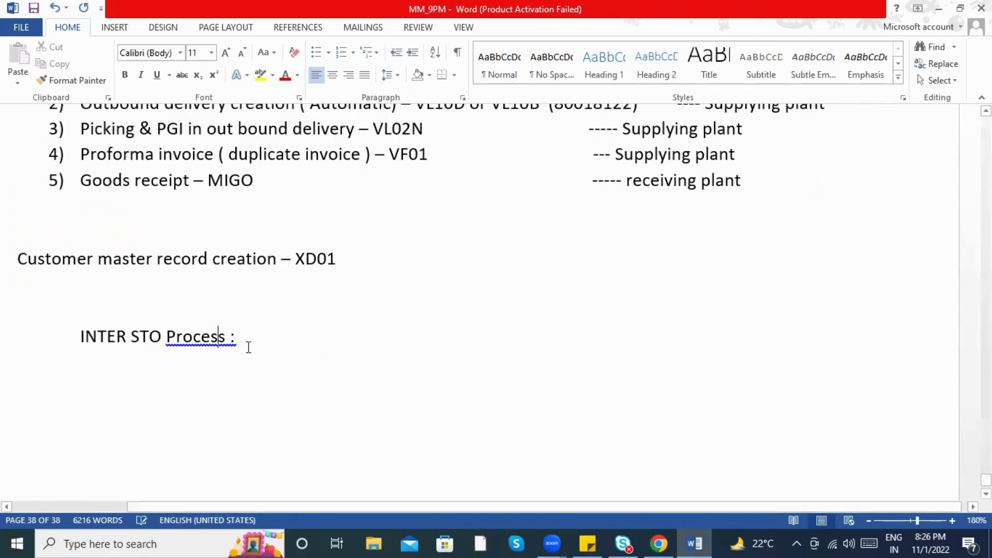
{"action": "right_click", "coordinate": [228, 345]}
{"action": "left_click", "coordinate": [251, 358]}
Step: Enter "Company XYZ" on the line below the INTER STO Process heading
{"action": "left_click", "coordinate": [199, 392]}
{"action": "type", "text": "COMpany"}
{"action": "key", "text": "BackSpace"}
{"action": "key", "text": "BackSpace"}
{"action": "key", "text": "BackSpace"}
{"action": "key", "text": "BackSpace"}
{"action": "key", "text": "BackSpace"}
{"action": "key", "text": "BackSpace"}
{"action": "key", "text": "BackSpace"}
{"action": "type", "text": "p"}
{"action": "key", "text": "BackSpace"}
{"action": "type", "text": "ompany XYZ"}
Step: Add "Company ABC" further along the same line, separated from Company XYZ by tabs
{"action": "key", "text": "Tab"}
{"action": "key", "text": "Tab"}
{"action": "key", "text": "Tab"}
{"action": "key", "text": "Tab"}
{"action": "key", "text": "Tab"}
{"action": "type", "text": "COMPANY"}
{"action": "key", "text": "BackSpace"}
{"action": "key", "text": "BackSpace"}
{"action": "key", "text": "BackSpace"}
{"action": "key", "text": "BackSpace"}
{"action": "key", "text": "BackSpace"}
{"action": "key", "text": "BackSpace"}
{"action": "type", "text": "ompany ABA"}
{"action": "key", "text": "BackSpace"}
{"action": "type", "text": "C"}
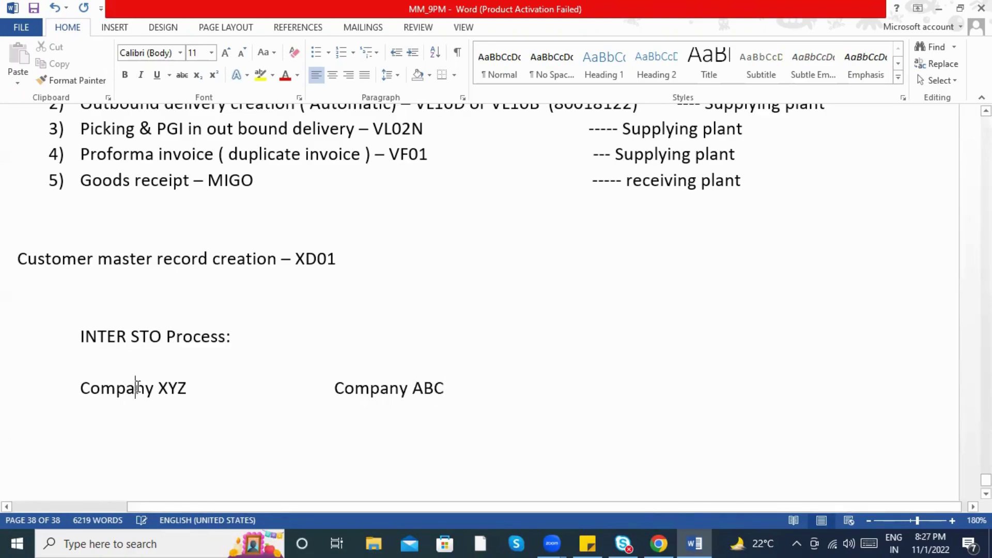
Step: Insert the word "code" into both company labels so they read "Company code XYZ" and "Company code ABC"
{"action": "left_click", "coordinate": [157, 387]}
{"action": "type", "text": "code"}
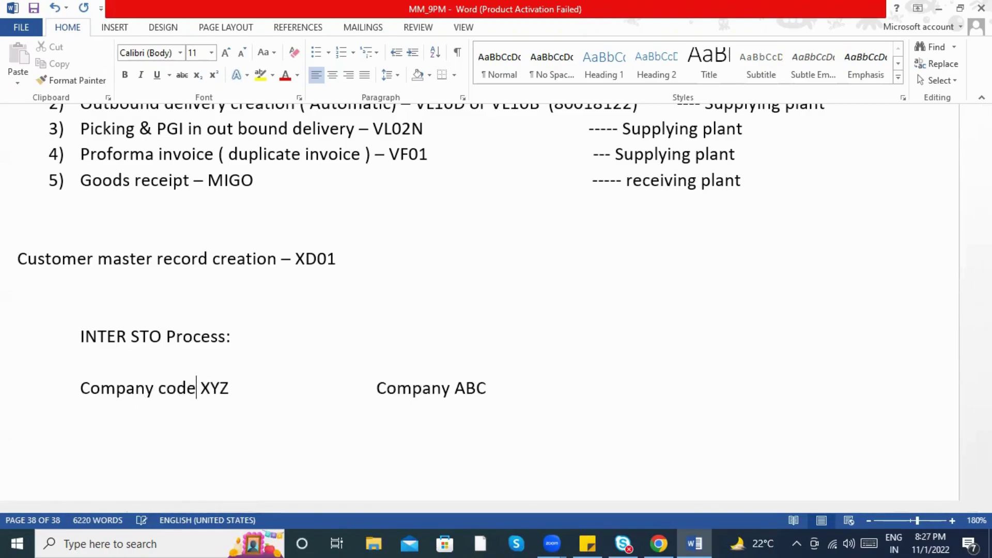
{"action": "left_click", "coordinate": [453, 389]}
{"action": "type", "text": "code"}
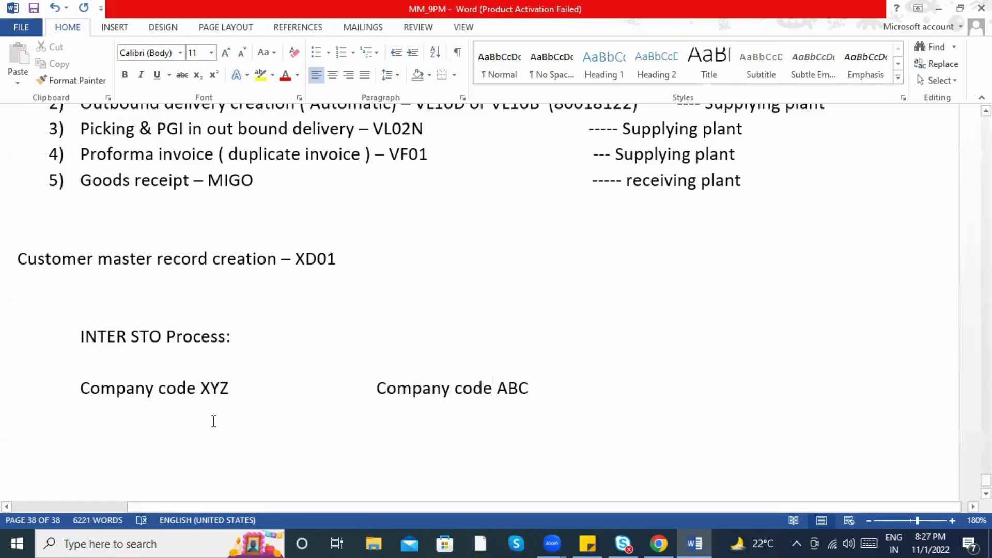
{"action": "scroll", "coordinate": [212, 418], "scroll_direction": "down", "scroll_amount": 3}
{"action": "left_click", "coordinate": [534, 210]}
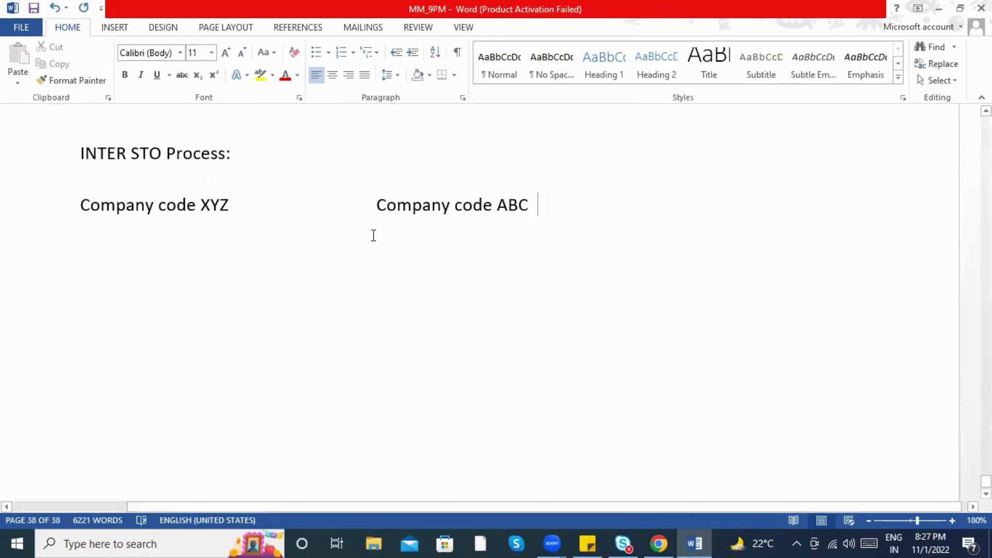
Step: Append the description "Between the two plant across two company code" after the INTER STO Process heading
{"action": "scroll", "coordinate": [328, 288], "scroll_direction": "up", "scroll_amount": 3}
{"action": "left_click", "coordinate": [300, 339]}
{"action": "type", "text": "Between the"}
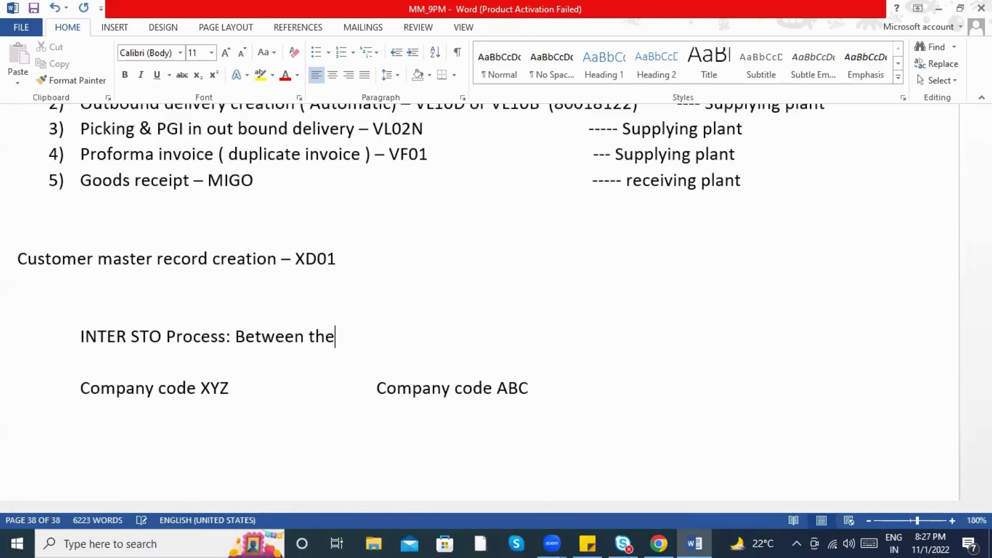
{"action": "type", "text": " two plant "}
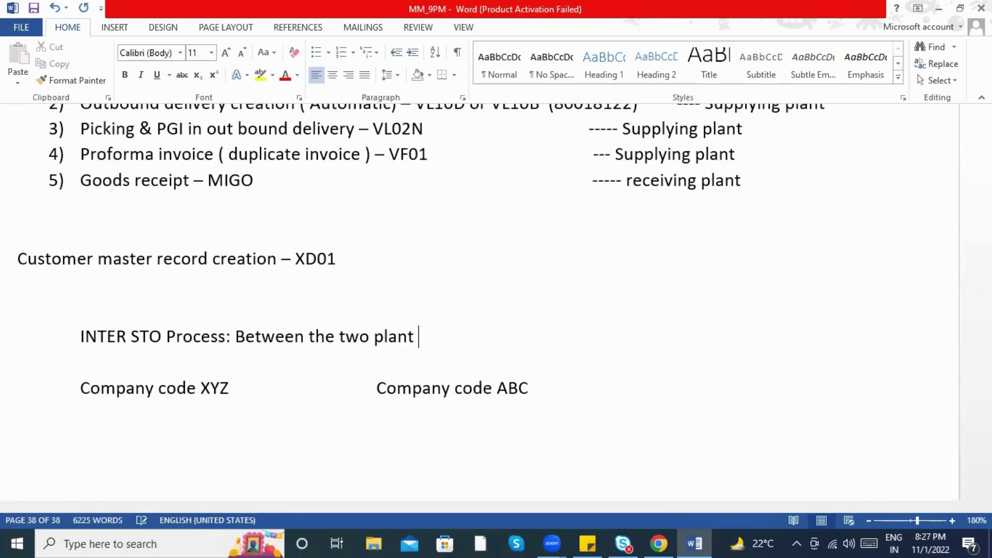
{"action": "type", "text": "across two"}
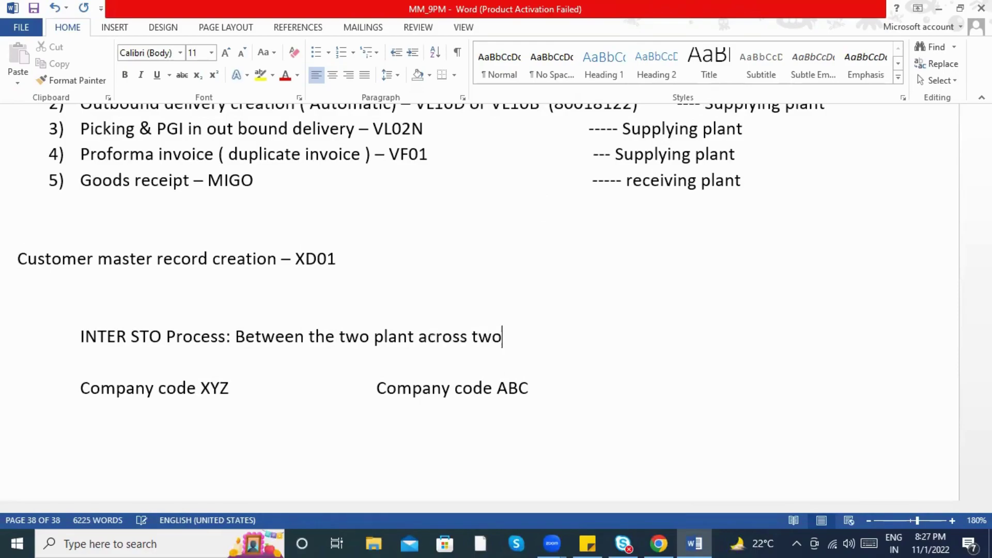
{"action": "type", "text": " company code"}
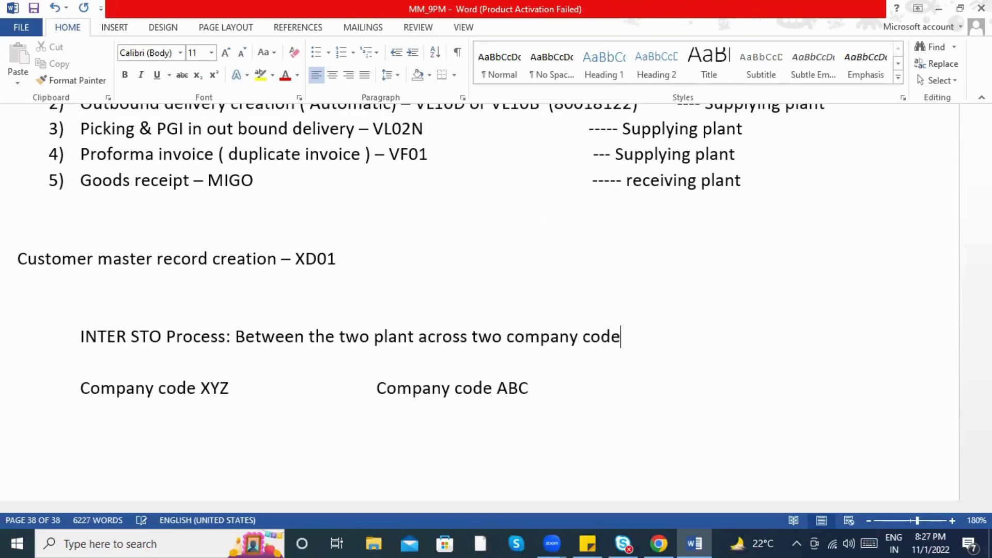
Step: Insert "Stock transfer" before "Between" in the heading's description and make that word's first letter lowercase
{"action": "left_click", "coordinate": [230, 336]}
{"action": "type", "text": "Stoc"}
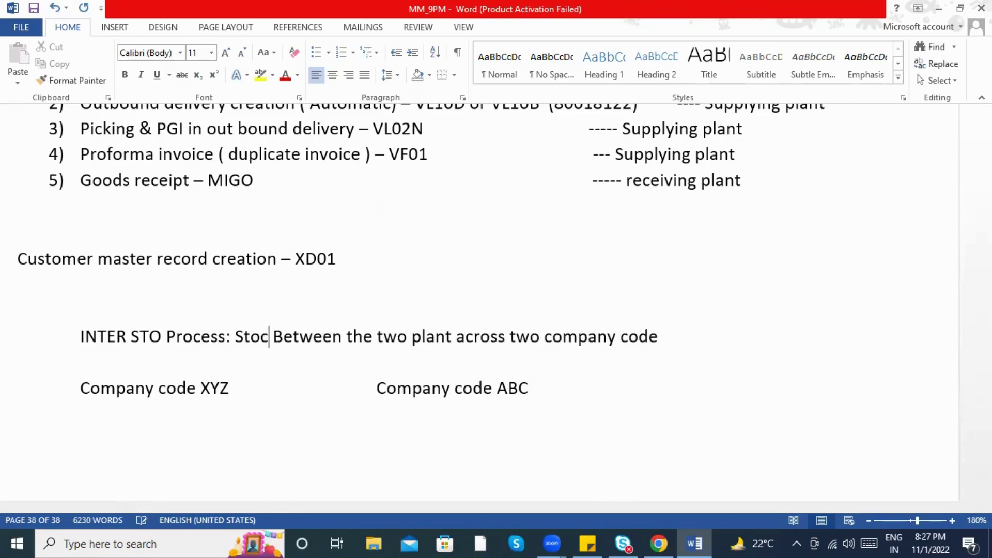
{"action": "type", "text": "k transfer"}
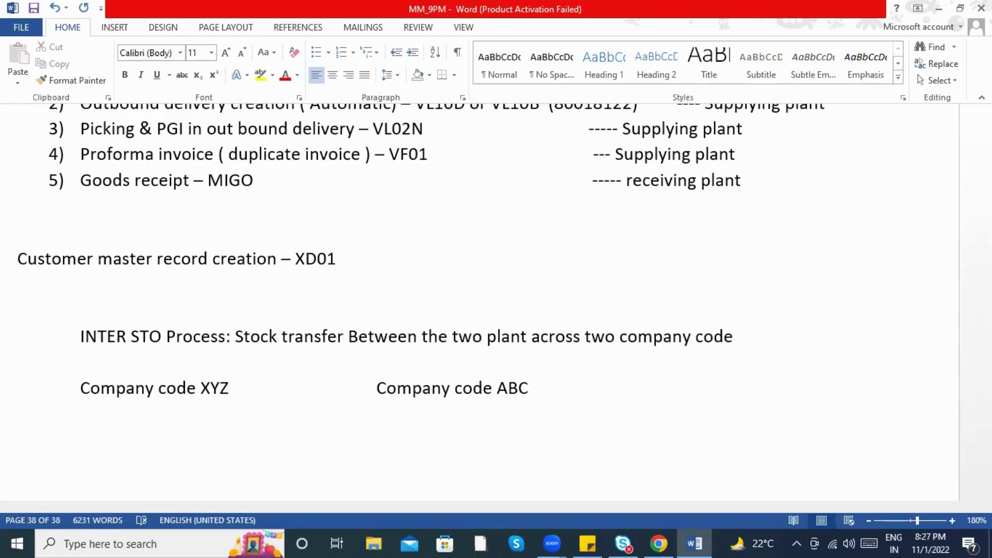
{"action": "left_click", "coordinate": [358, 334]}
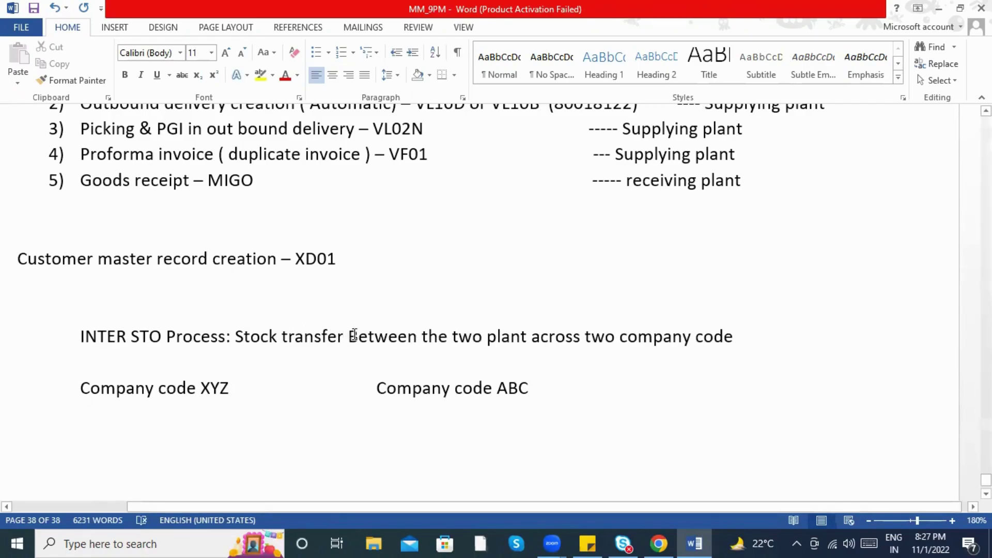
{"action": "key", "text": "BackSpace"}
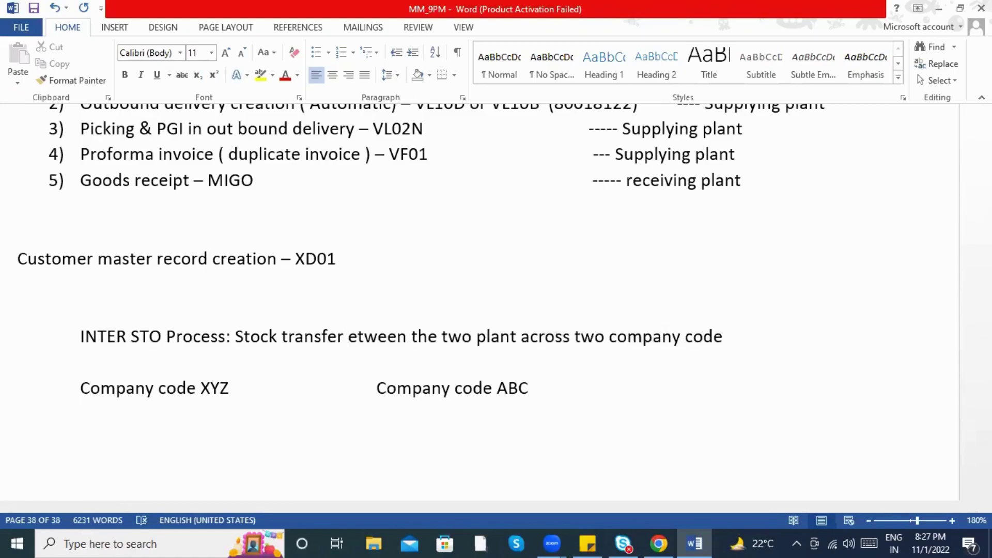
{"action": "type", "text": "b"}
{"action": "scroll", "coordinate": [148, 334], "scroll_direction": "down", "scroll_amount": 1}
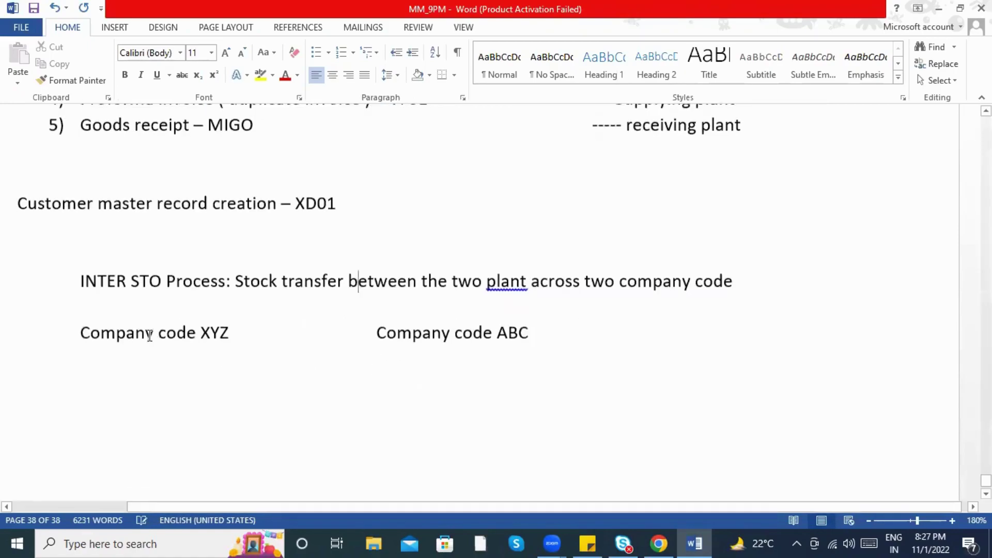
{"action": "left_click_drag", "start_coordinate": [82, 326], "coordinate": [497, 331]}
{"action": "key", "text": "ctrl+z"}
{"action": "left_click", "coordinate": [372, 365]}
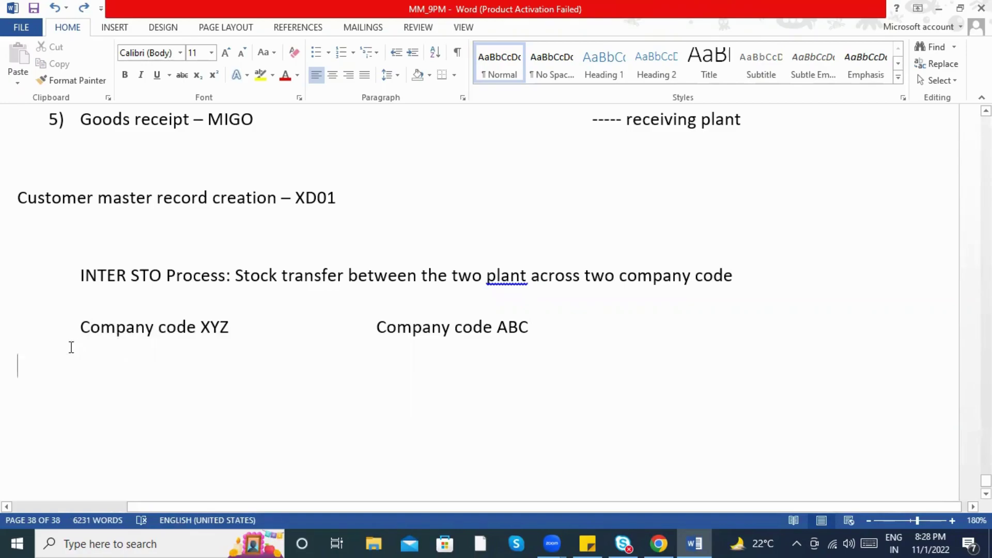
{"action": "left_click_drag", "start_coordinate": [84, 331], "coordinate": [215, 328]}
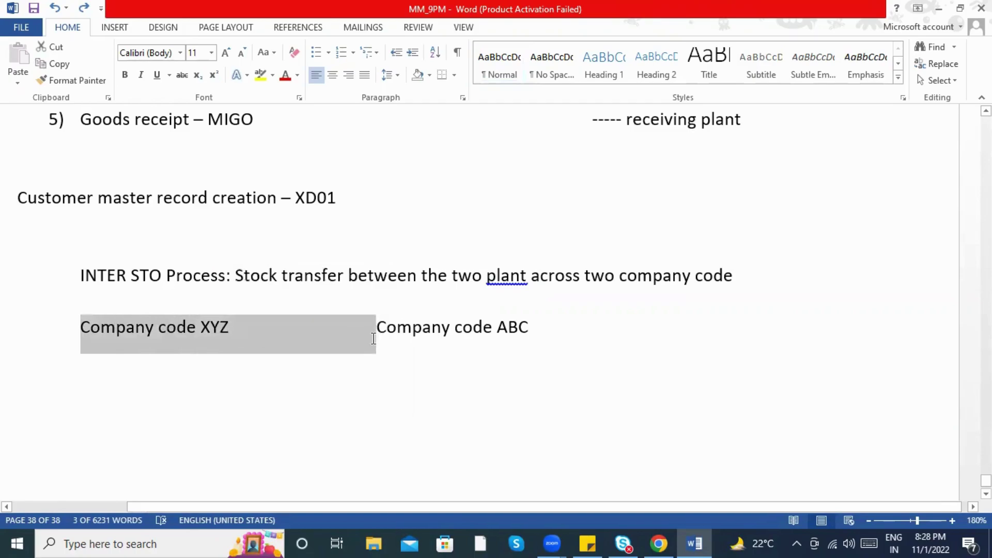
{"action": "left_click", "coordinate": [359, 343]}
{"action": "left_click", "coordinate": [228, 327]}
{"action": "left_click", "coordinate": [135, 328]}
{"action": "left_click", "coordinate": [409, 329]}
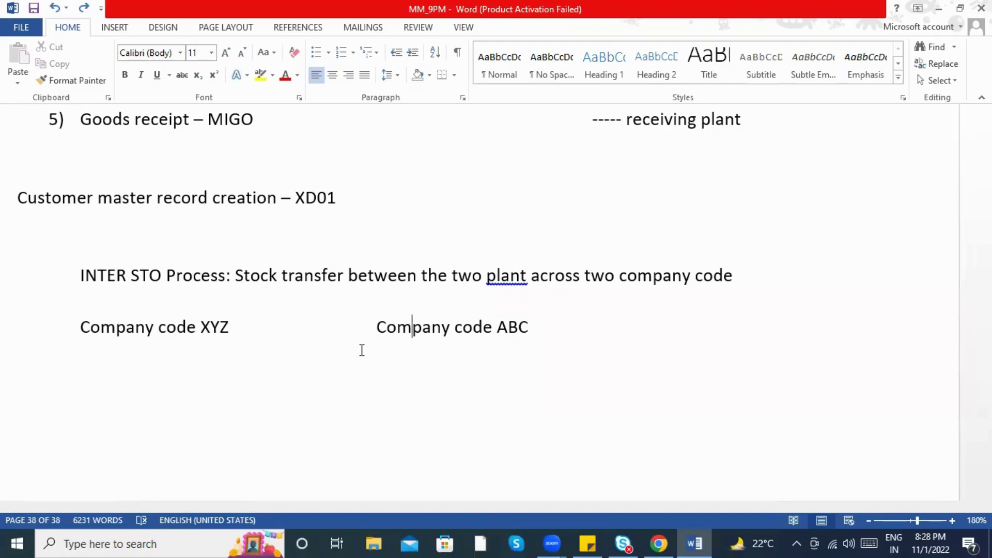
Step: Add blank lines below the company code line
{"action": "left_click", "coordinate": [534, 331]}
{"action": "key", "text": "Return"}
{"action": "key", "text": "Return"}
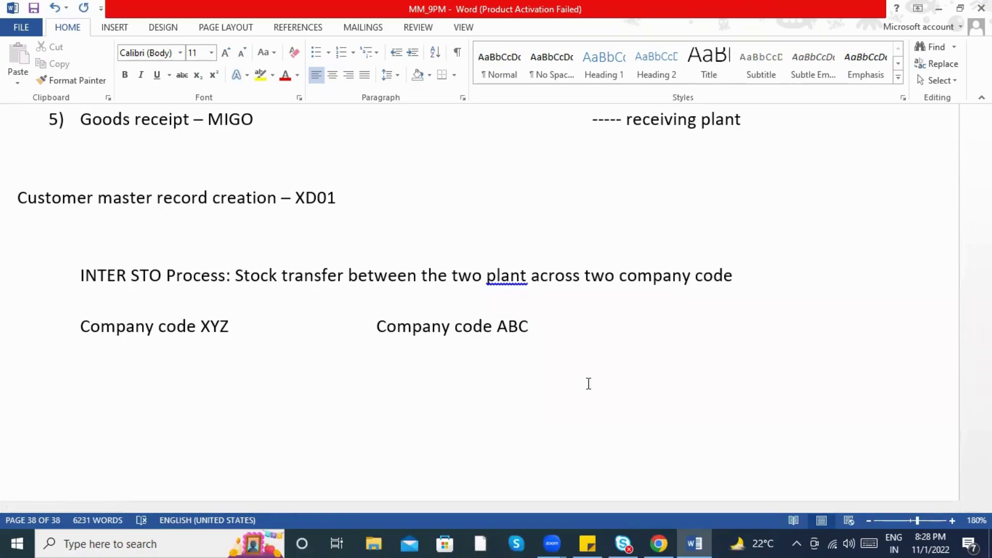
Step: Highlight the words "INTER STO Process" in yellow and make them bold and underlined
{"action": "left_click_drag", "start_coordinate": [75, 279], "coordinate": [207, 282]}
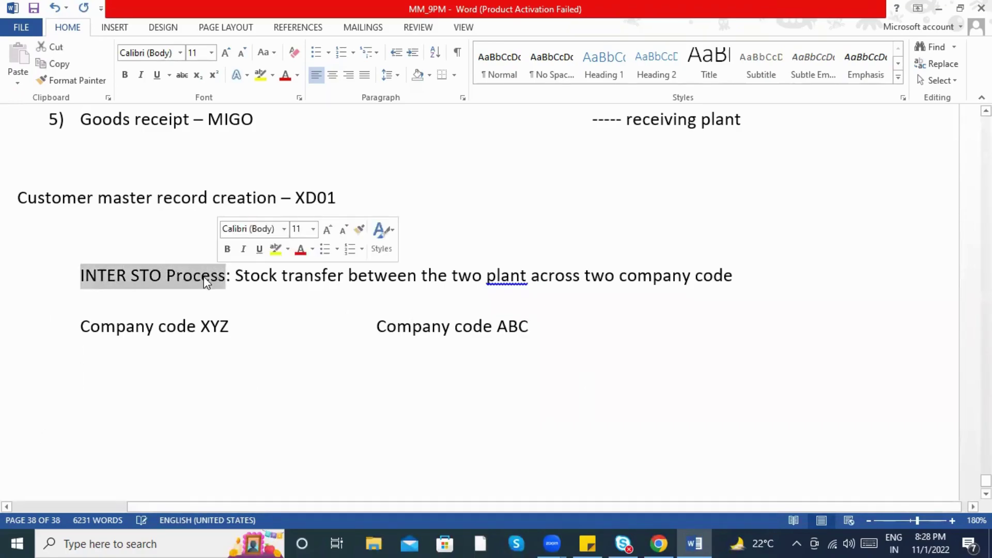
{"action": "left_click", "coordinate": [261, 75]}
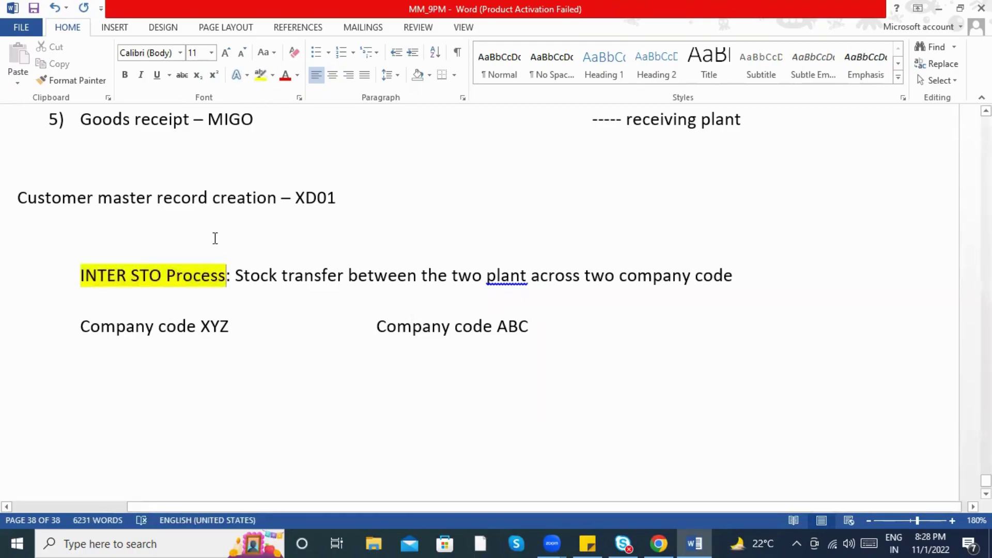
{"action": "left_click_drag", "start_coordinate": [80, 274], "coordinate": [195, 272]}
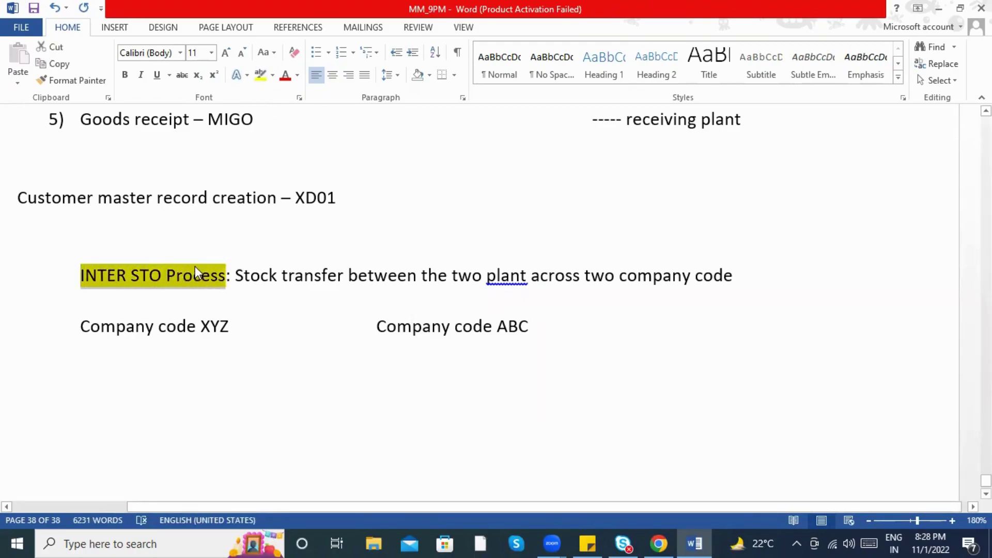
{"action": "key", "text": "ctrl+b"}
Step: Enter "ZAB1", a right-pointing arrow and "ZXY1" on the line below the company codes
{"action": "left_click", "coordinate": [173, 402]}
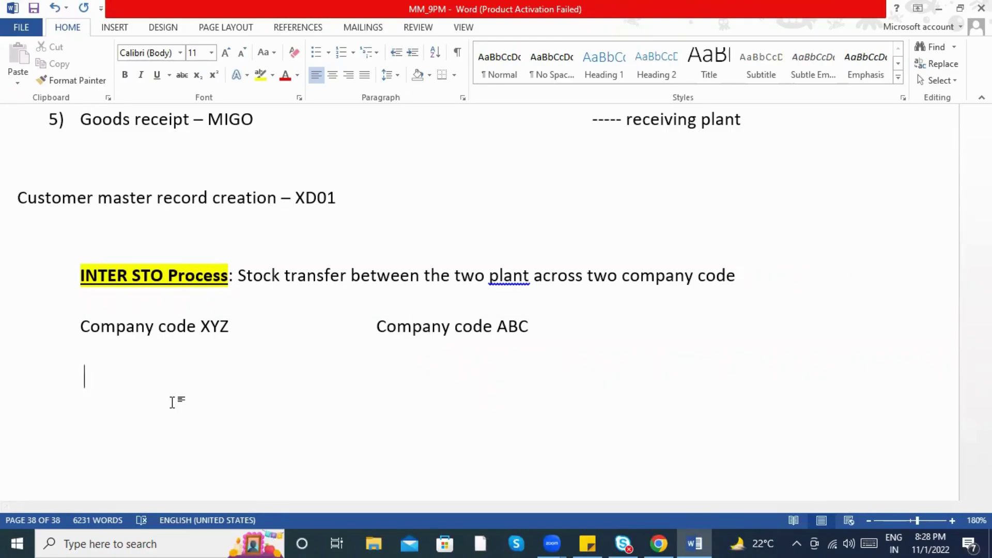
{"action": "type", "text": "A"}
{"action": "key", "text": "BackSpace"}
{"action": "type", "text": "ZAB1 -----> Z"}
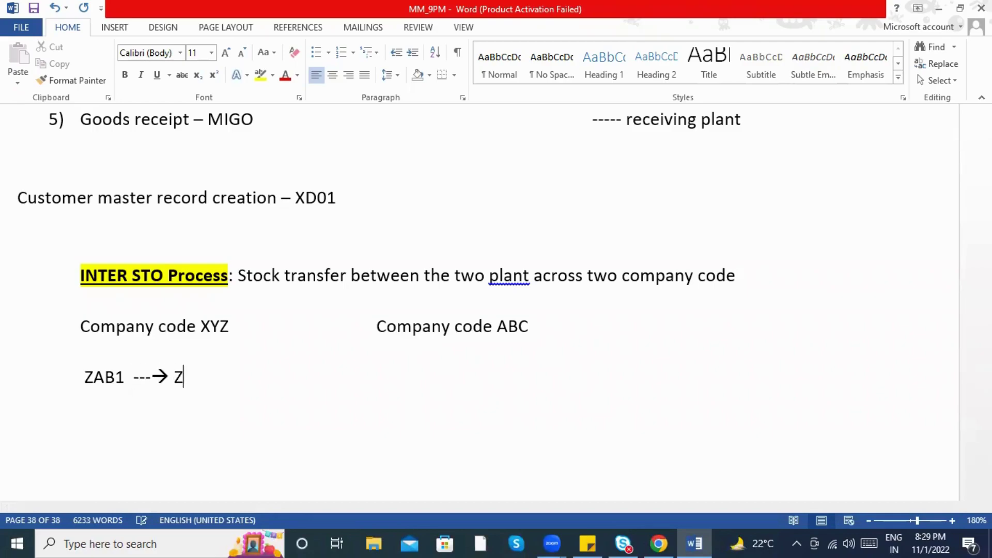
{"action": "type", "text": "XY1"}
Step: Try to turn the arrow between ZAB1 and ZXY1 into a two-way arrow
{"action": "left_click", "coordinate": [130, 377]}
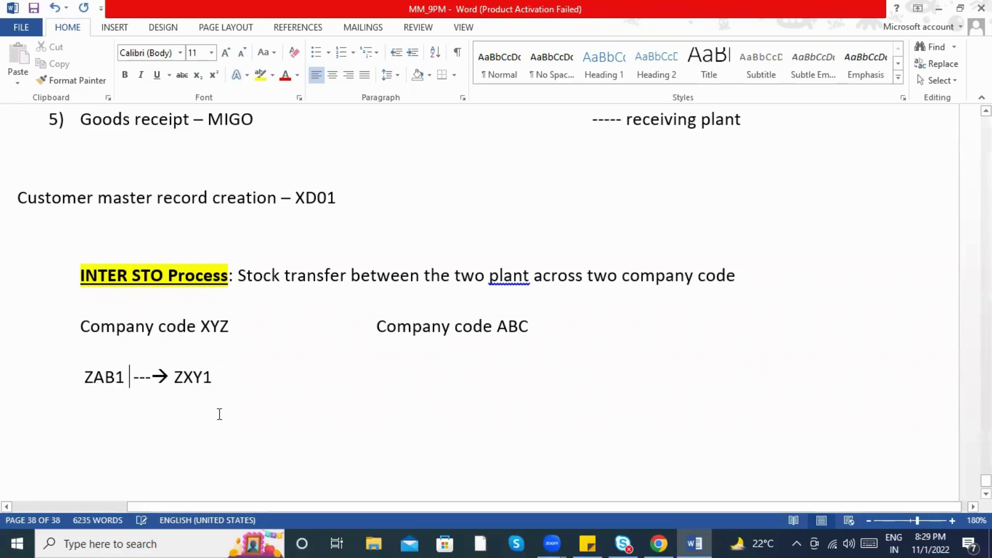
{"action": "type", "text": "<"}
{"action": "key", "text": "Delete"}
{"action": "key", "text": "Delete"}
{"action": "key", "text": "Delete"}
{"action": "key", "text": "Delete"}
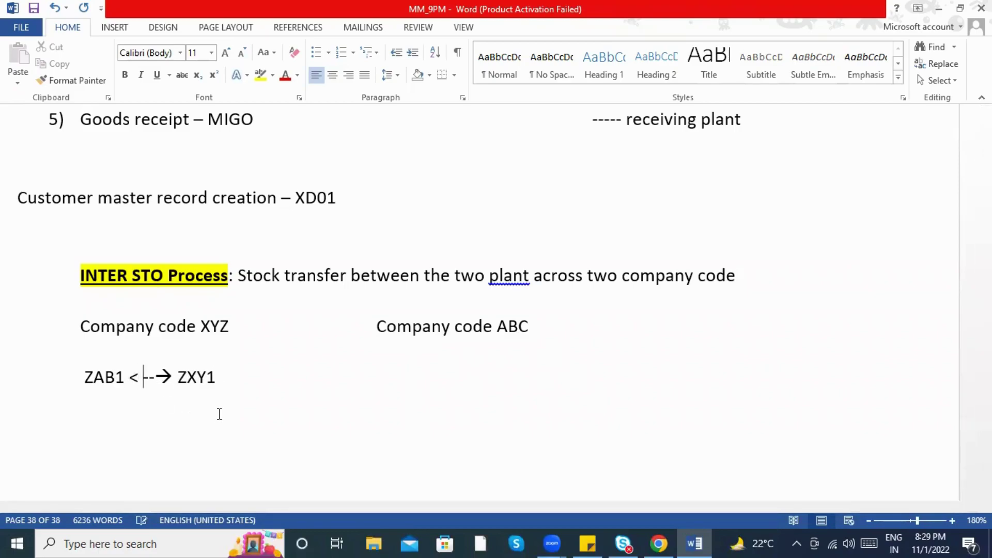
{"action": "key", "text": "shift+Right"}
{"action": "key", "text": "Delete"}
{"action": "key", "text": "BackSpace"}
{"action": "type", "text": "<--->"}
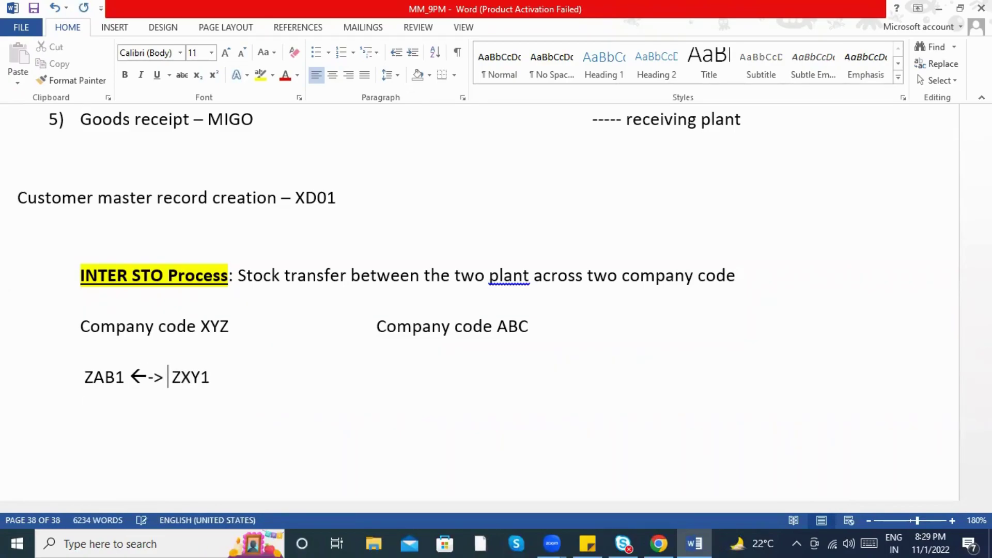
Step: Delete the arrow characters between ZAB1 and ZXY1
{"action": "key", "text": "BackSpace"}
{"action": "key", "text": "BackSpace"}
{"action": "key", "text": "BackSpace"}
{"action": "type", "text": ">"}
{"action": "key", "text": "BackSpace"}
{"action": "key", "text": "BackSpace"}
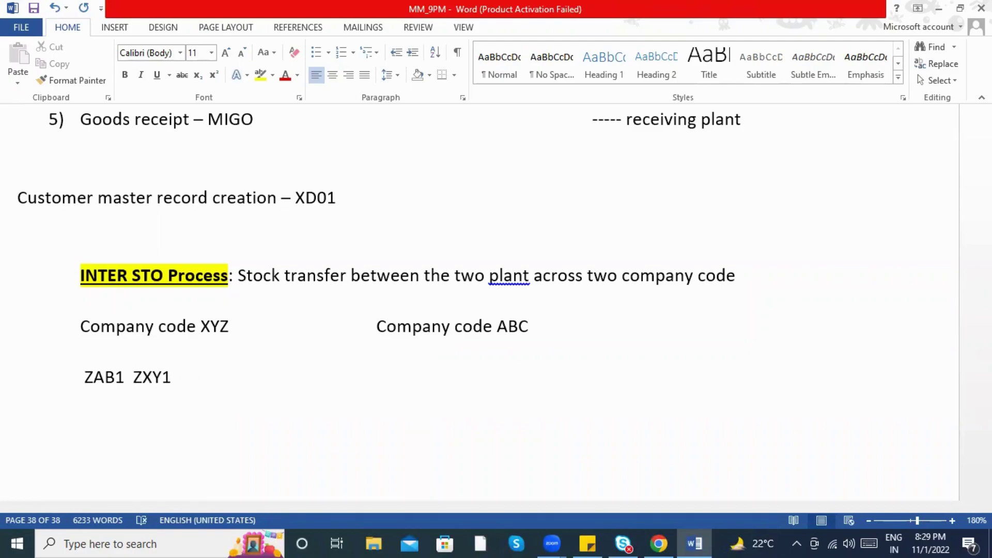
Step: Insert a left arrow and a right arrow between ZAB1 and ZXY1 to show transfer in both directions
{"action": "type", "text": "<-->"}
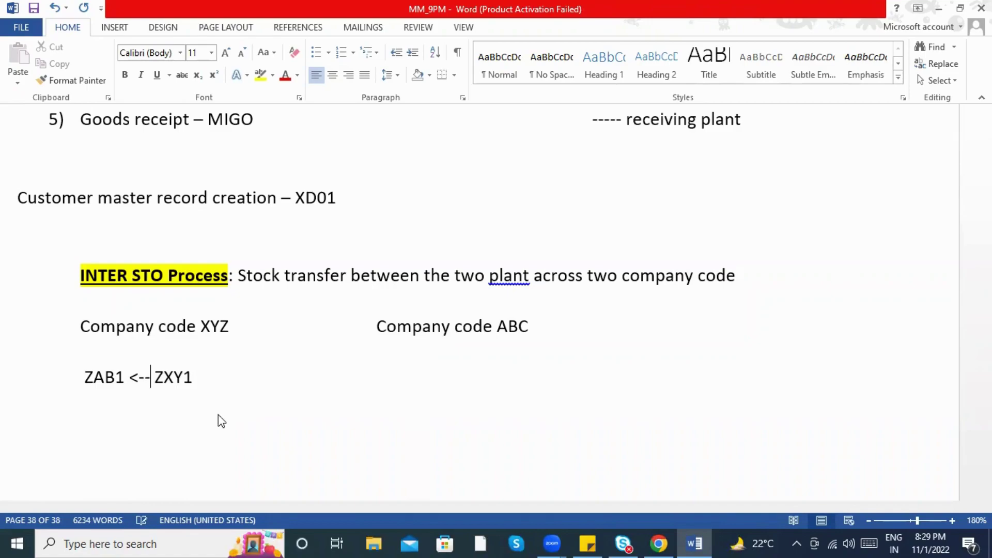
{"action": "left_click", "coordinate": [222, 376]}
{"action": "left_click", "coordinate": [145, 377]}
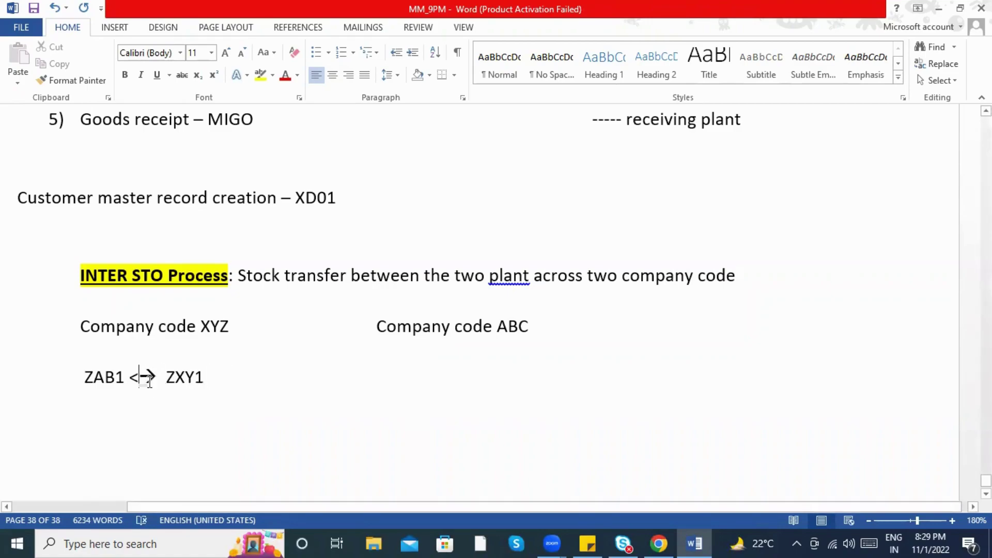
{"action": "type", "text": "--"}
Step: Start a numbered list below the plant line with "Master data :" as item 1)
{"action": "left_click", "coordinate": [247, 376]}
{"action": "key", "text": "Return"}
{"action": "key", "text": "Return"}
{"action": "scroll", "coordinate": [221, 394], "scroll_direction": "down", "scroll_amount": 3}
{"action": "scroll", "coordinate": [190, 395], "scroll_direction": "up", "scroll_amount": 2}
{"action": "type", "text": "1) Master data :"}
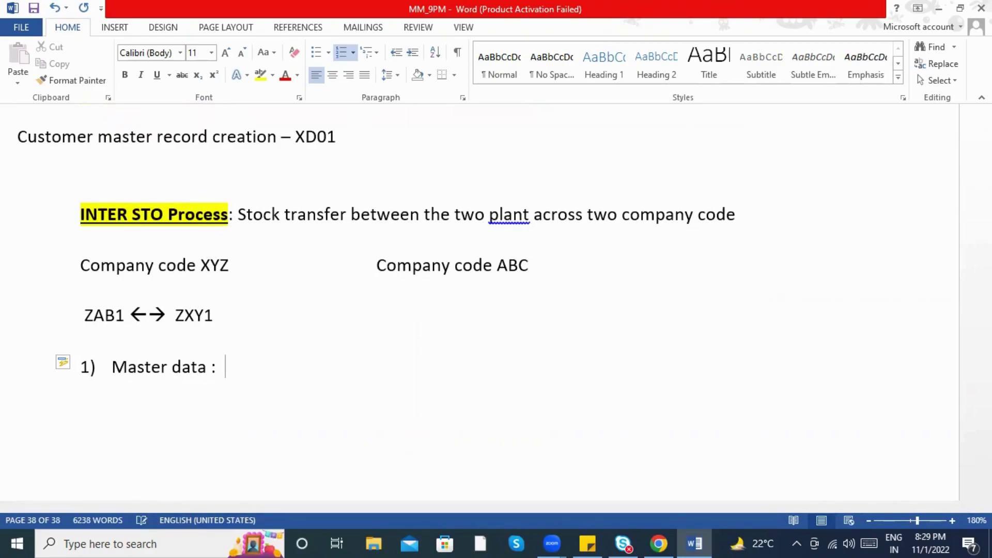
Step: Write "Material should be extended to both plants & also Sales area" after "Master data :" in item 1)
{"action": "type", "text": "Materail"}
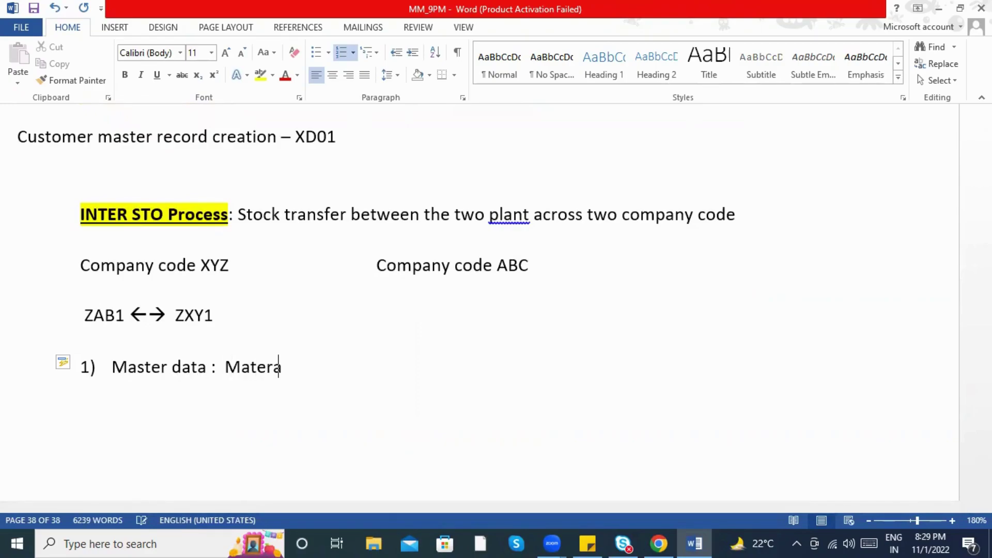
{"action": "key", "text": "BackSpace"}
{"action": "key", "text": "BackSpace"}
{"action": "key", "text": "BackSpace"}
{"action": "type", "text": "ial shou"}
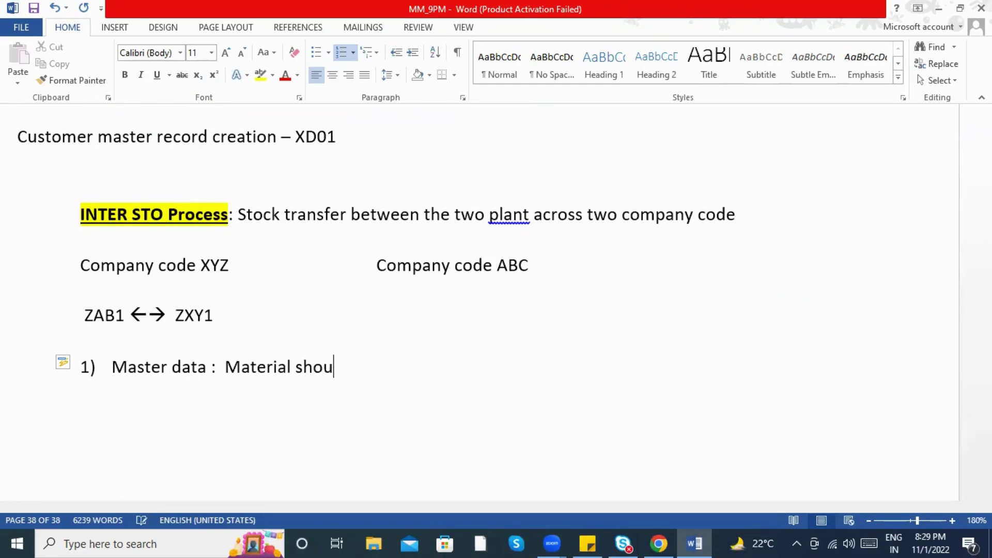
{"action": "type", "text": "ld be extend"}
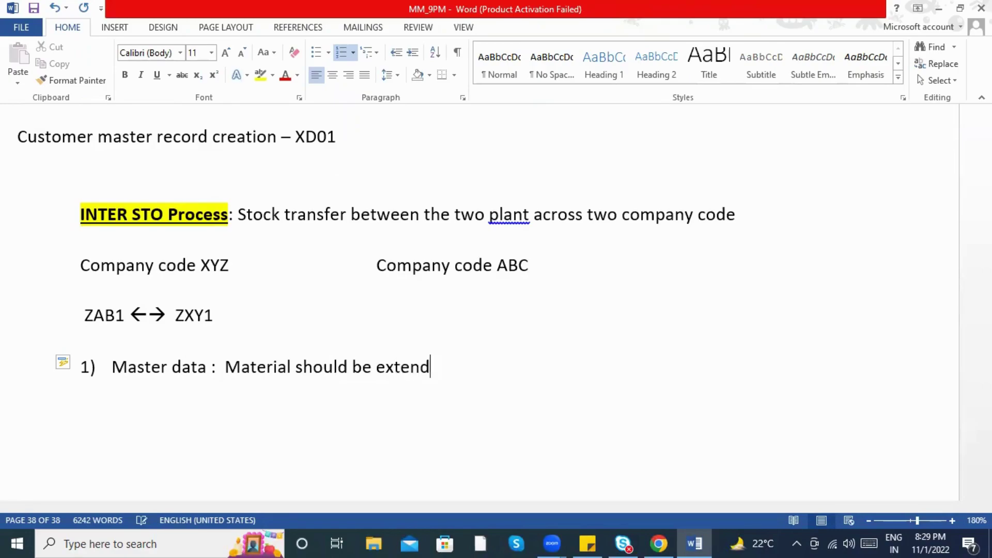
{"action": "type", "text": "ed to both plants"}
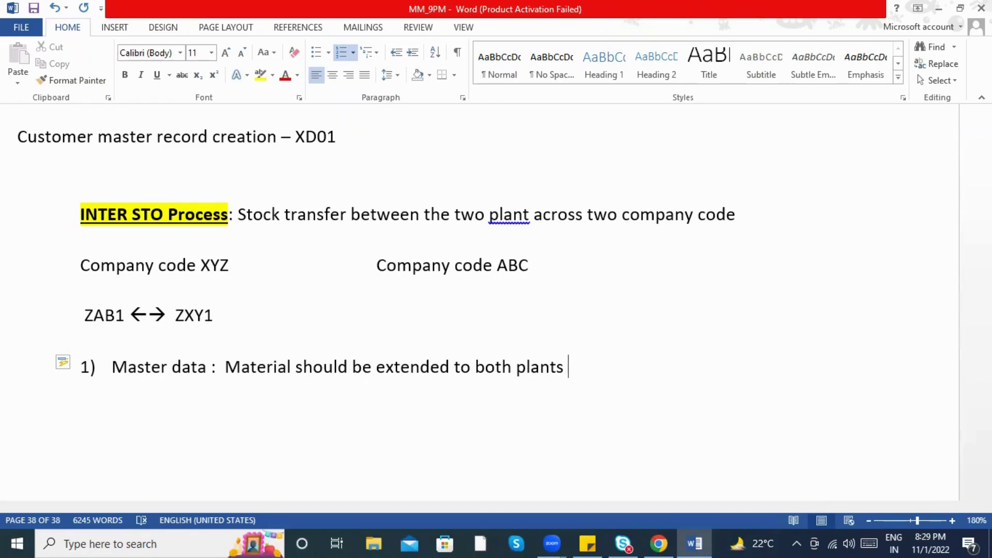
{"action": "type", "text": "& as"}
{"action": "key", "text": "BackSpace"}
{"action": "type", "text": "lso Sales area"}
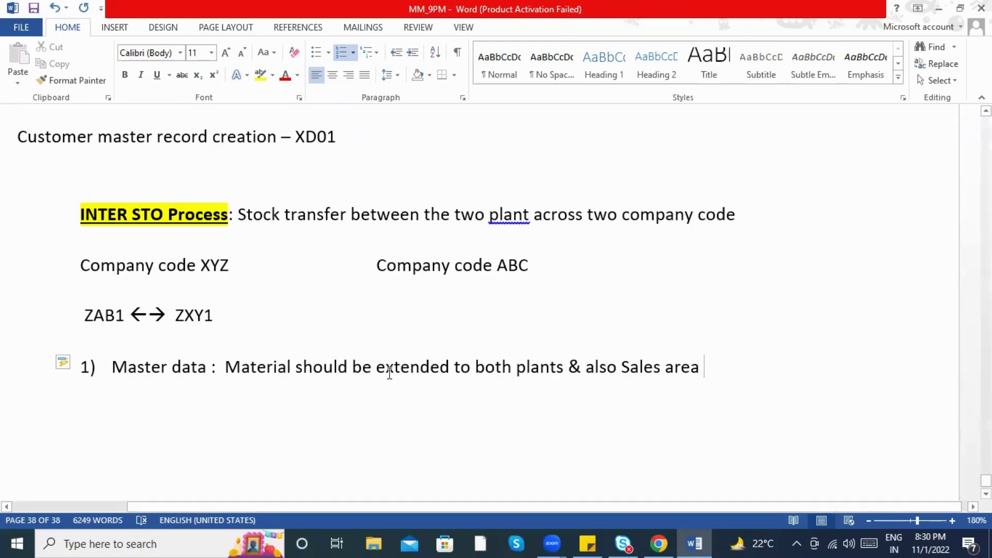
Step: Append "( Sales org & Dis. Channel & Division)" after "Sales area" in the master data item
{"action": "left_click_drag", "start_coordinate": [702, 370], "coordinate": [623, 376]}
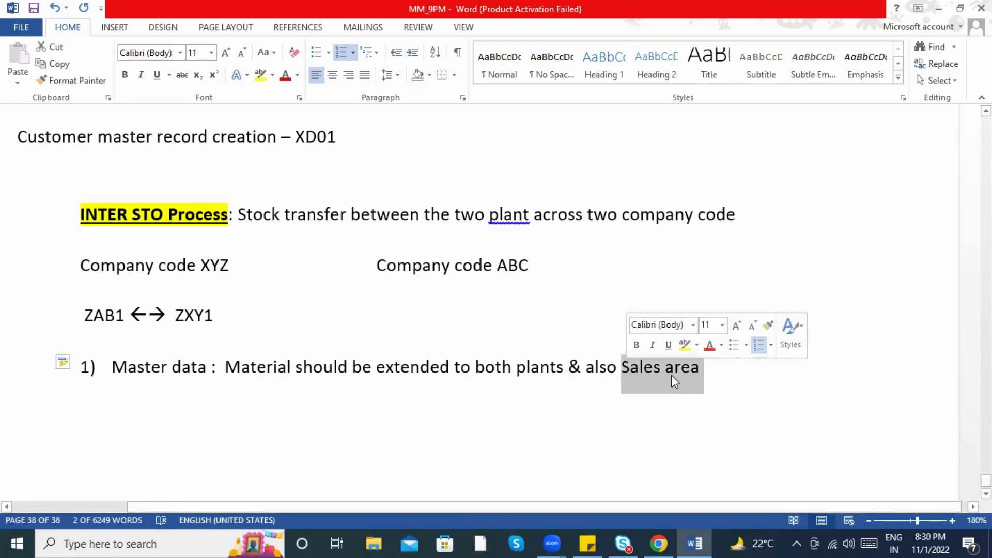
{"action": "left_click", "coordinate": [637, 384]}
{"action": "left_click_drag", "start_coordinate": [630, 368], "coordinate": [698, 368]}
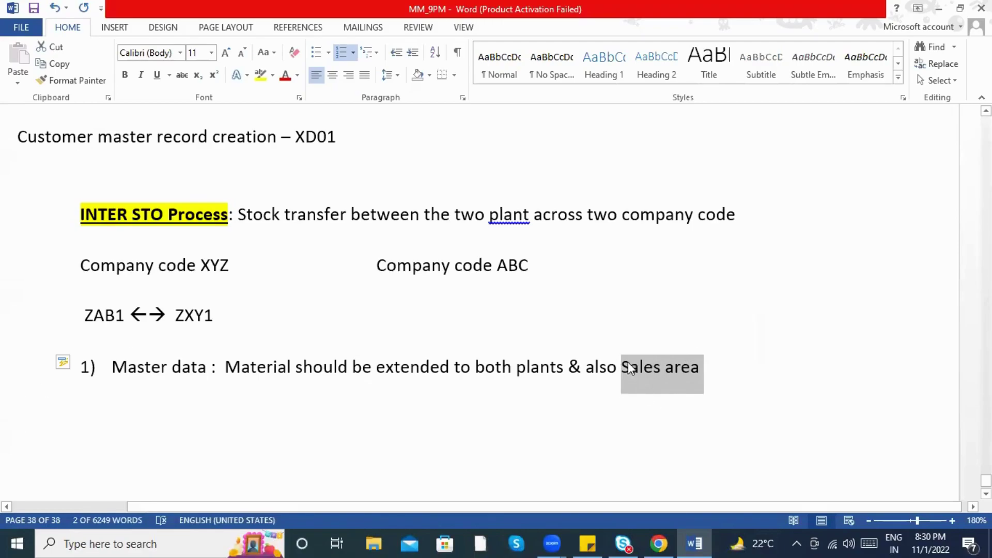
{"action": "left_click", "coordinate": [709, 364]}
{"action": "type", "text": "("}
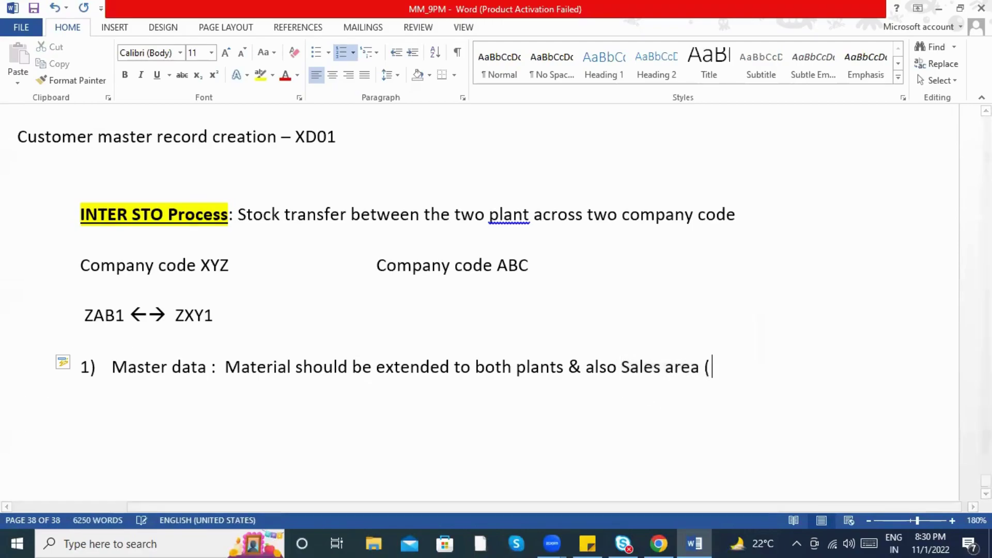
{"action": "type", "text": " Sales org "}
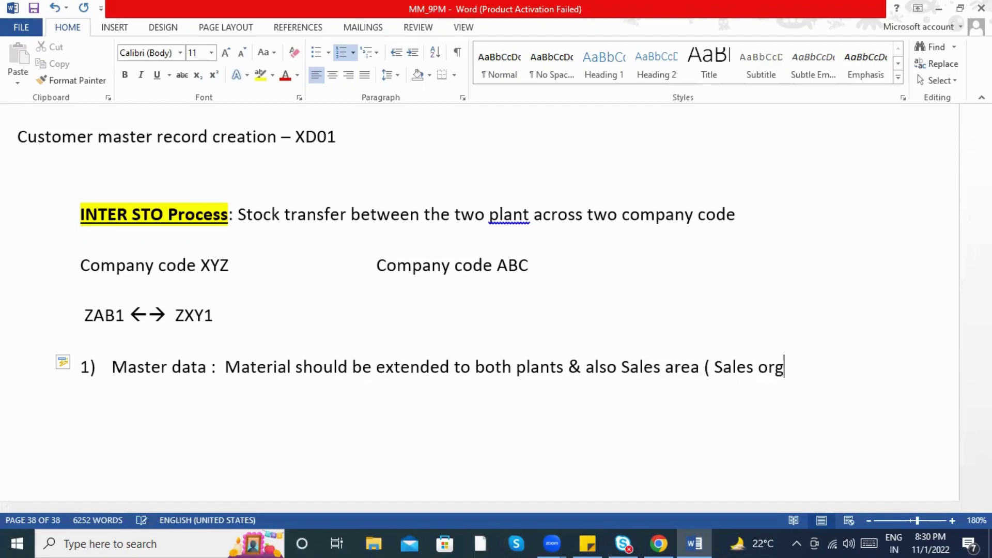
{"action": "type", "text": "& Dis. Chan"}
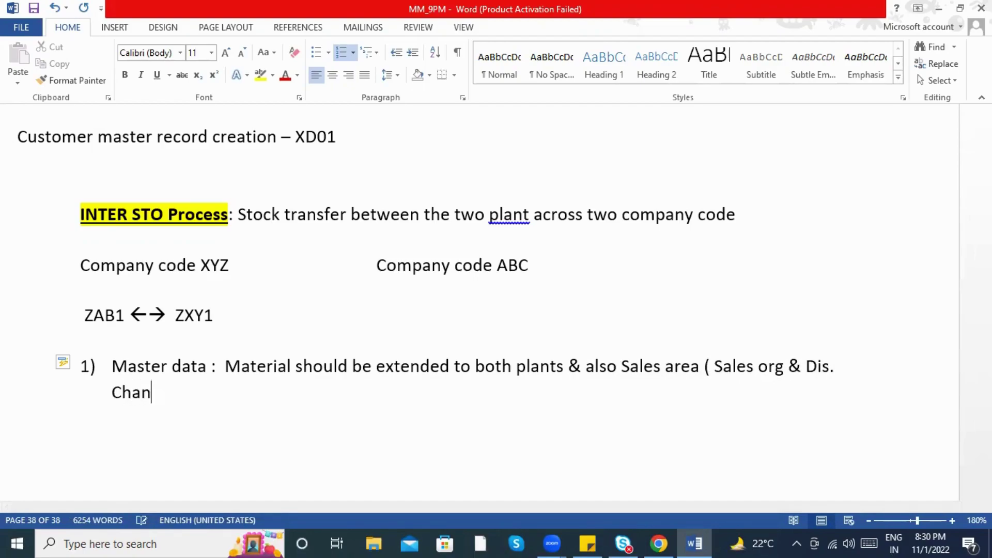
{"action": "type", "text": "nel & Division)"}
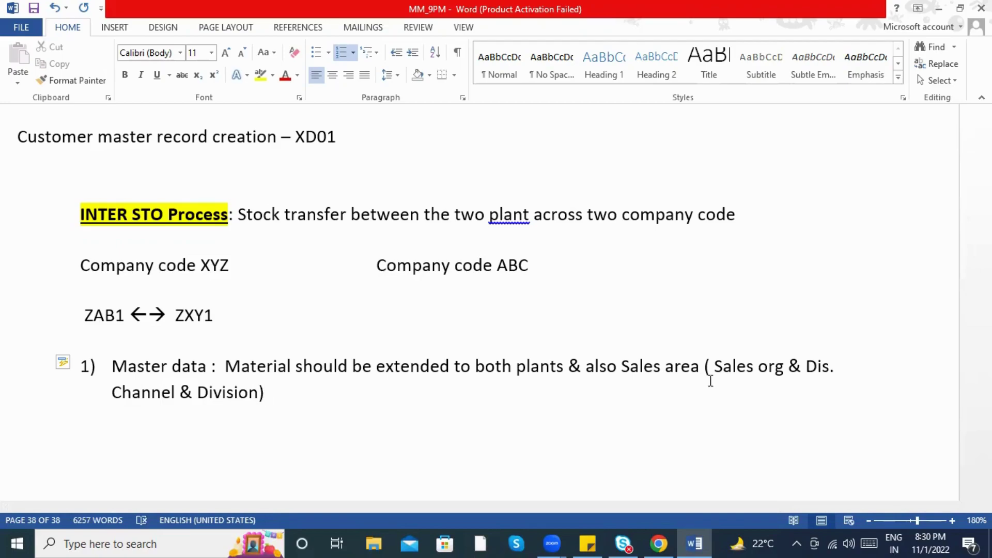
Step: Add a bold, underlined line "Shipping & Billing" directly below the INTER STO Process definition
{"action": "scroll", "coordinate": [587, 296], "scroll_direction": "up", "scroll_amount": 2}
{"action": "scroll", "coordinate": [755, 184], "scroll_direction": "down", "scroll_amount": 3}
{"action": "left_click", "coordinate": [746, 161]}
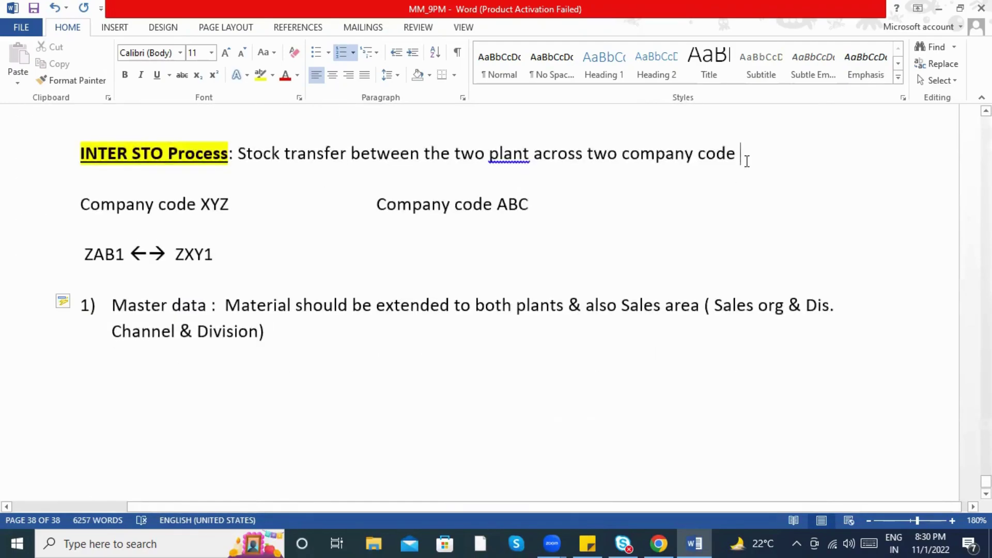
{"action": "key", "text": "Return"}
{"action": "key", "text": "ctrl+b"}
{"action": "key", "text": "ctrl+u"}
{"action": "type", "text": "M"}
{"action": "key", "text": "BackSpace"}
{"action": "type", "text": "Shipping"}
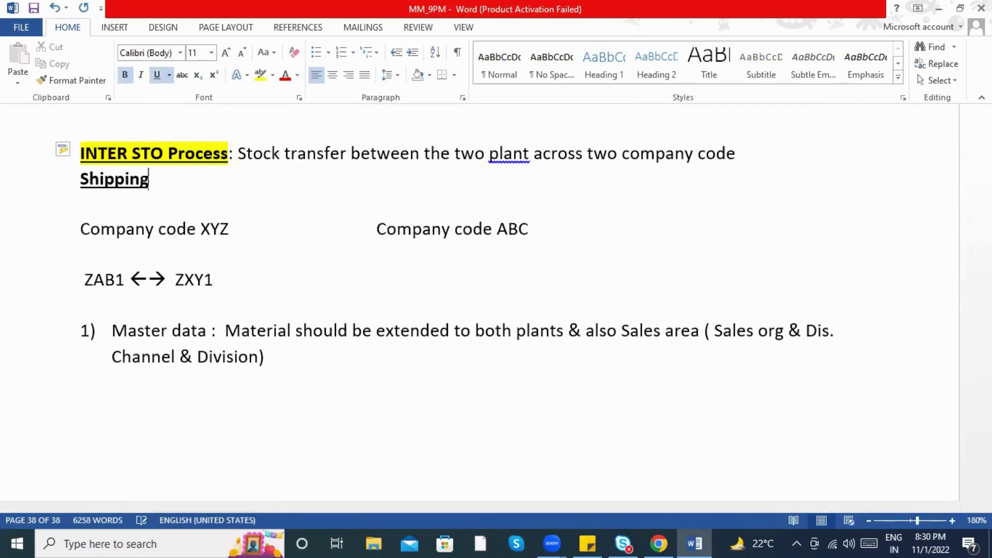
{"action": "type", "text": " & Billing"}
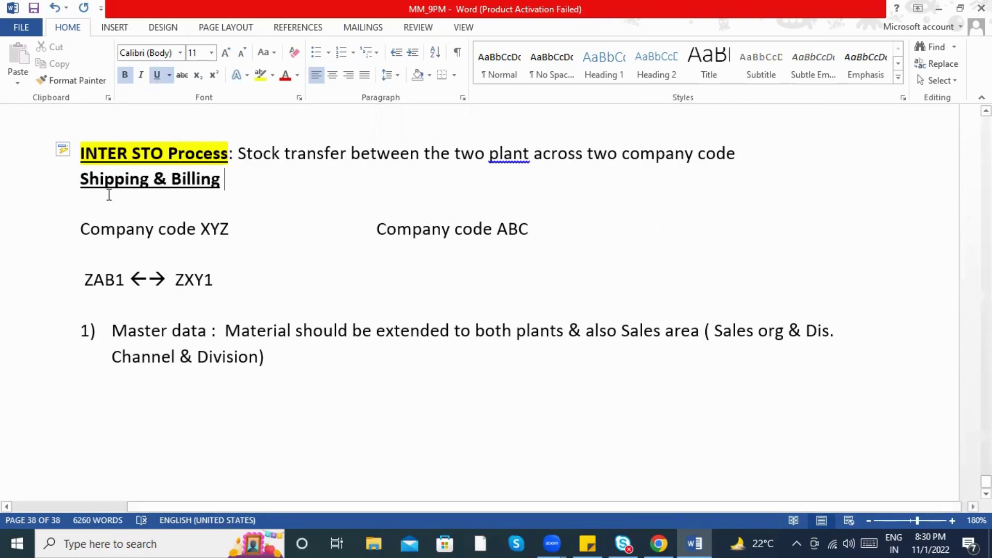
Step: Remove the bold and underline formatting from the "Shipping & Billing" line
{"action": "left_click", "coordinate": [83, 181]}
{"action": "left_click_drag", "start_coordinate": [84, 181], "coordinate": [227, 181]}
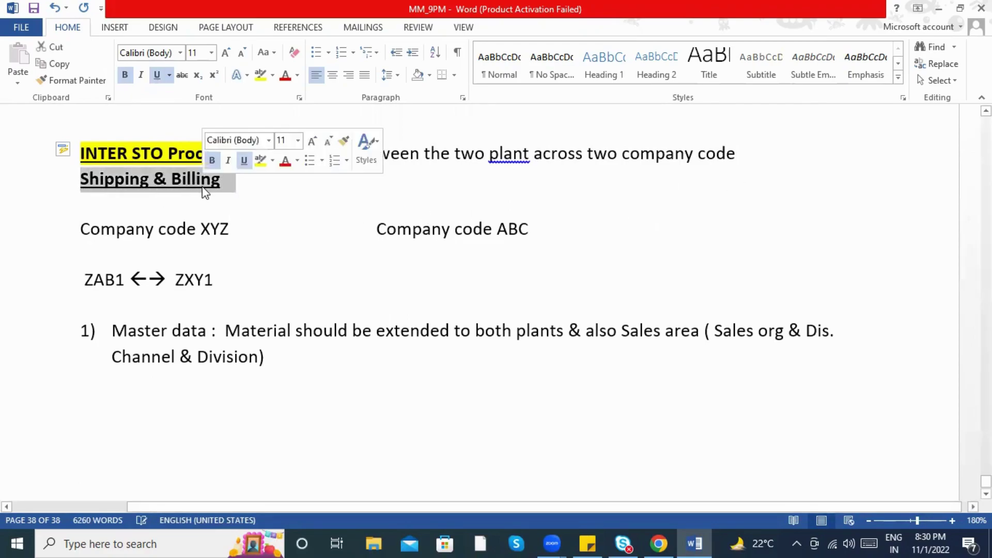
{"action": "key", "text": "ctrl+b"}
{"action": "key", "text": "ctrl+u"}
{"action": "key", "text": "Left"}
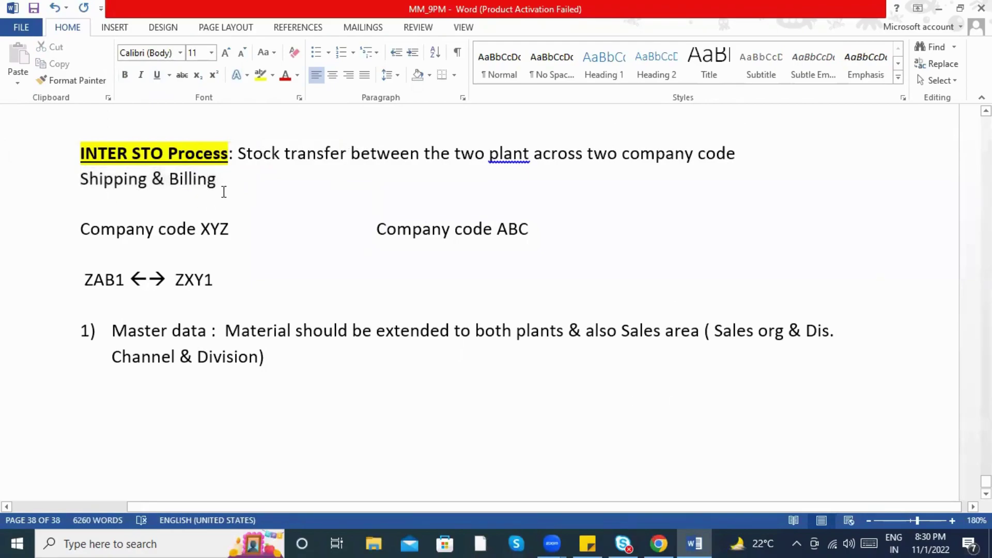
Step: Move the sentence about extending the material onto its own line below "Master data :" as an arrow bullet
{"action": "scroll", "coordinate": [282, 231], "scroll_direction": "down", "scroll_amount": 2}
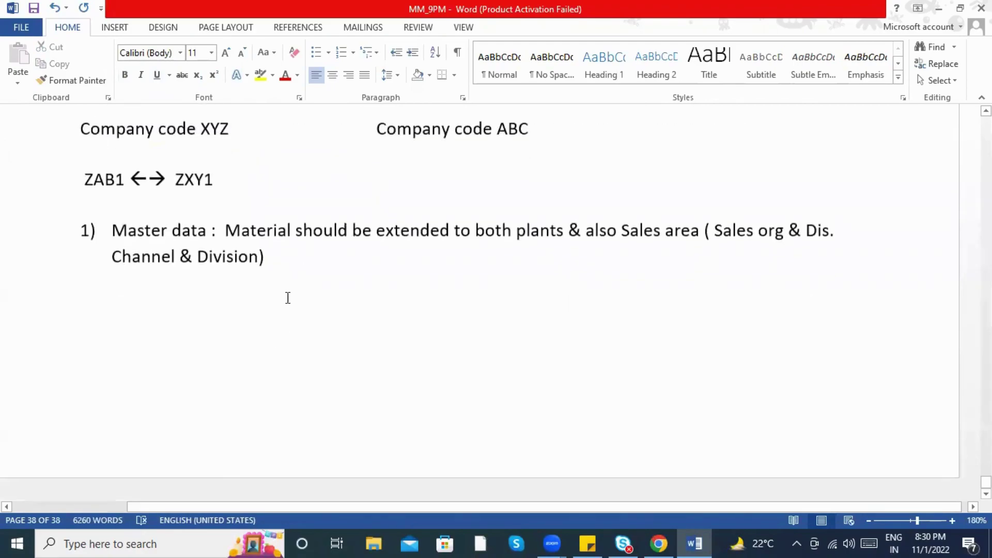
{"action": "left_click", "coordinate": [229, 231]}
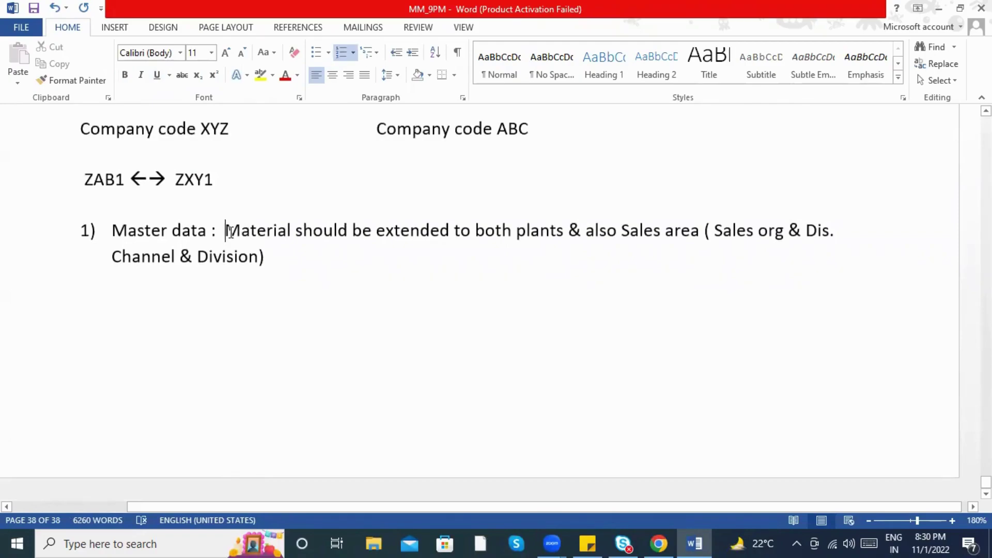
{"action": "key", "text": "Return"}
{"action": "key", "text": "BackSpace"}
{"action": "type", "text": ">"}
Step: Add a second arrow bullet reading "Customer Master record – In Supply company code & supply sales area"
{"action": "left_click", "coordinate": [195, 274]}
{"action": "key", "text": "Return"}
{"action": "type", "text": "Customer Master record "}
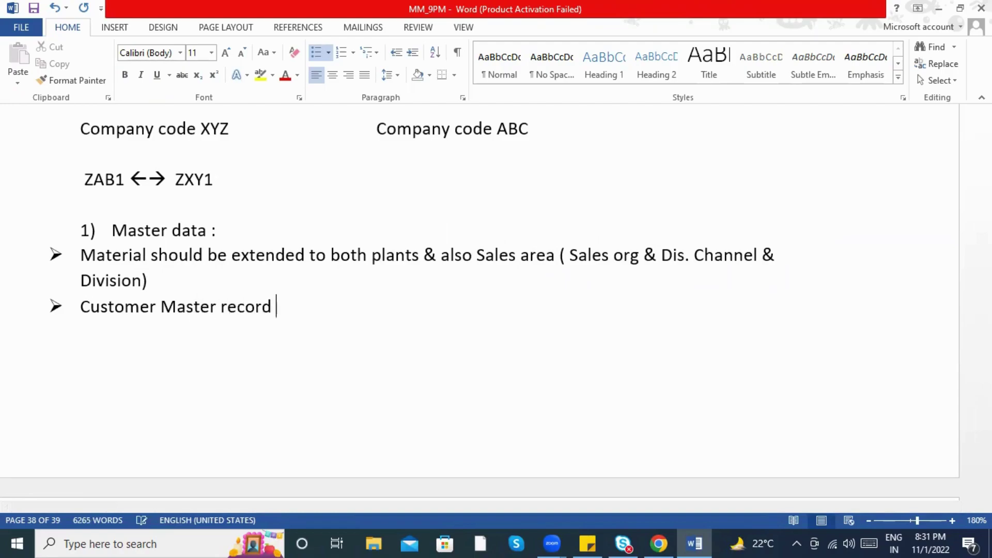
{"action": "type", "text": "-- "}
{"action": "type", "text": "S"}
{"action": "key", "text": "BackSpace"}
{"action": "type", "text": "In Sa"}
{"action": "type", "text": "l"}
{"action": "key", "text": "BackSpace"}
{"action": "key", "text": "BackSpace"}
{"action": "type", "text": "upply company code "}
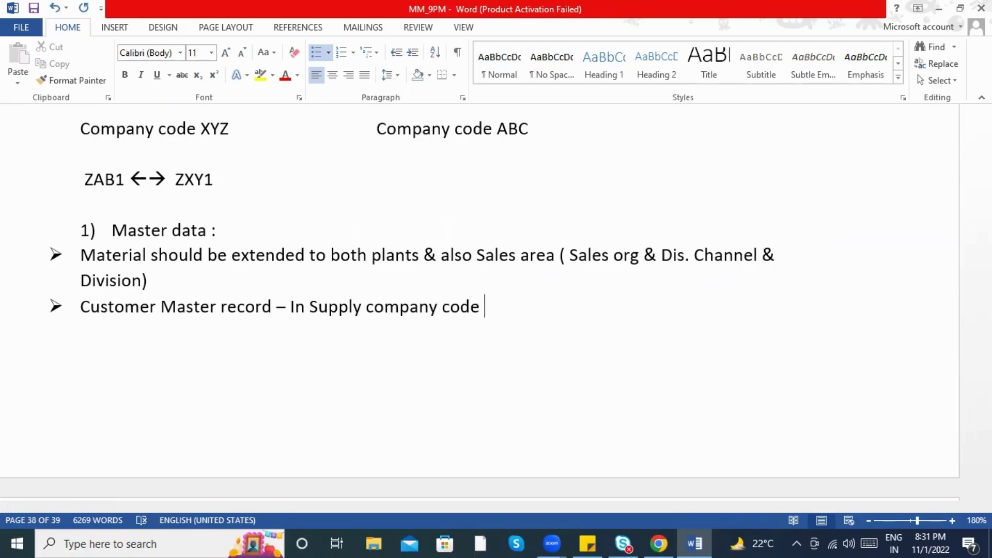
{"action": "type", "text": "& supply sales area"}
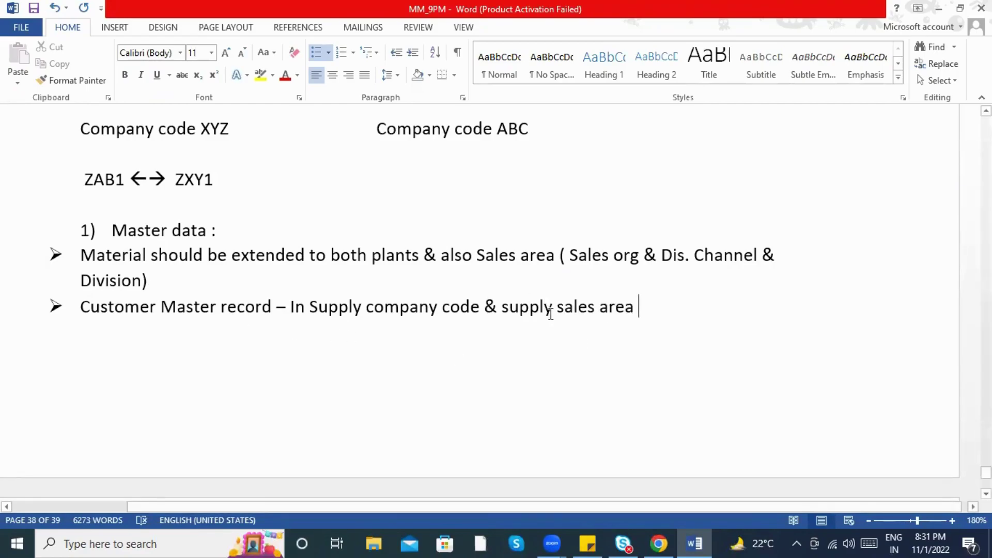
Step: Extend the Customer Master record bullet with ", you are assuming the receiving company code or receiving plant is my customer"
{"action": "scroll", "coordinate": [618, 317], "scroll_direction": "up", "scroll_amount": 1}
{"action": "type", "text": "."}
{"action": "key", "text": "BackSpace"}
{"action": "type", "text": ", you a"}
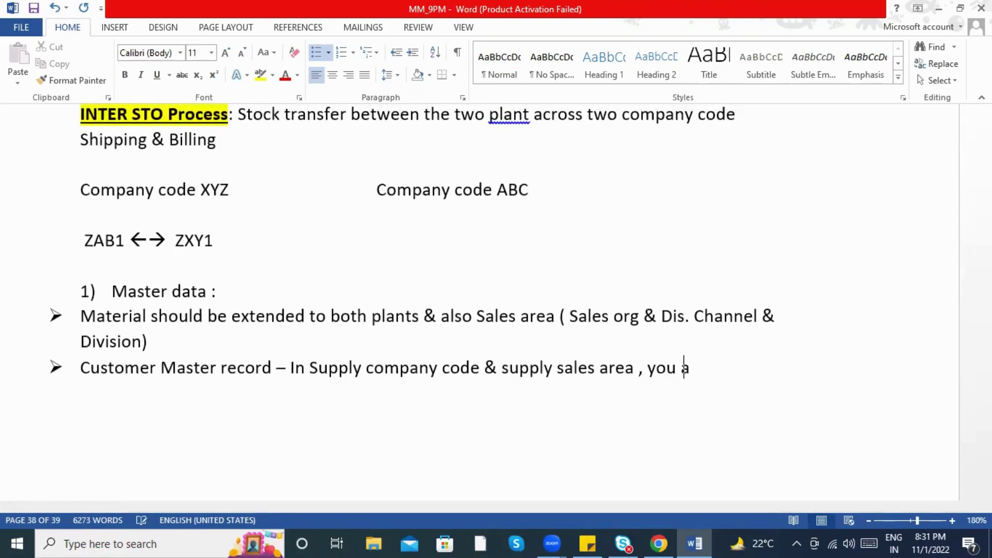
{"action": "type", "text": "re assuming t"}
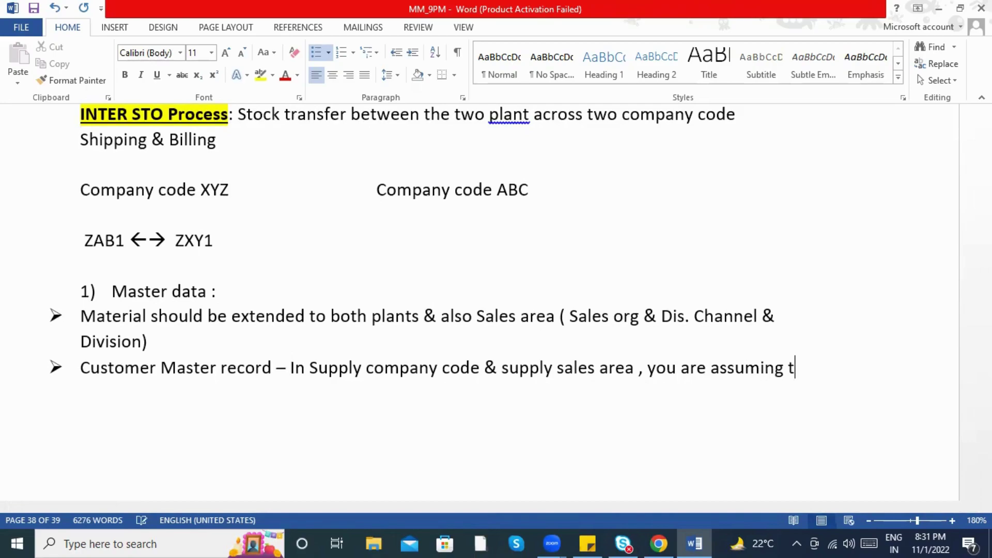
{"action": "type", "text": "he receving ci"}
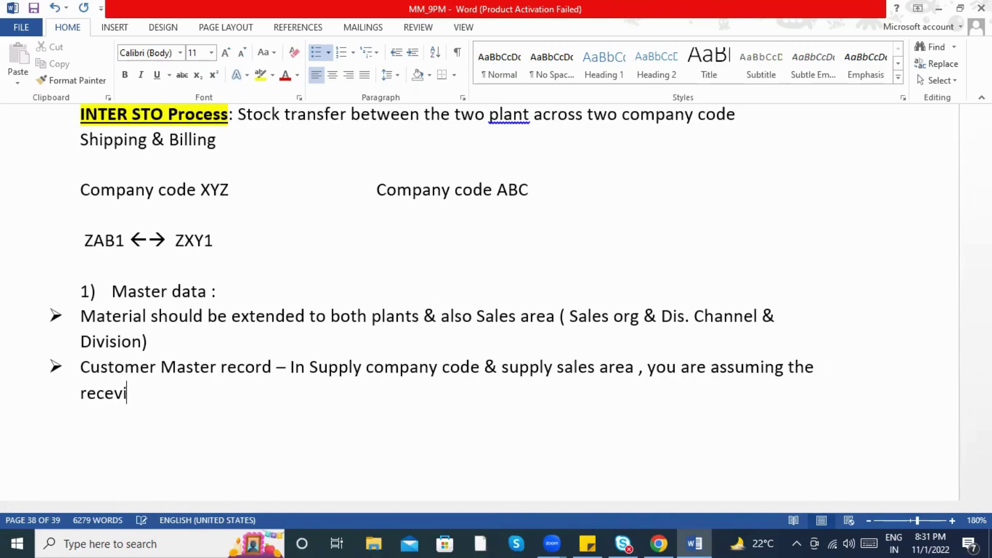
{"action": "key", "text": "BackSpace"}
{"action": "key", "text": "BackSpace"}
{"action": "key", "text": "BackSpace"}
{"action": "key", "text": "BackSpace"}
{"action": "key", "text": "BackSpace"}
{"action": "key", "text": "BackSpace"}
{"action": "key", "text": "BackSpace"}
{"action": "key", "text": "BackSpace"}
{"action": "type", "text": "eiving company code "}
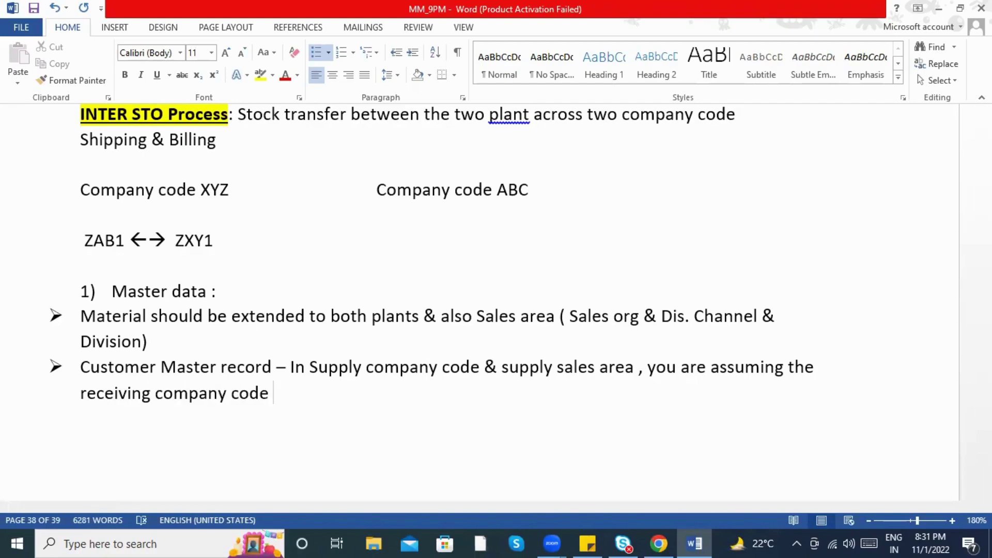
{"action": "type", "text": "or receiving p"}
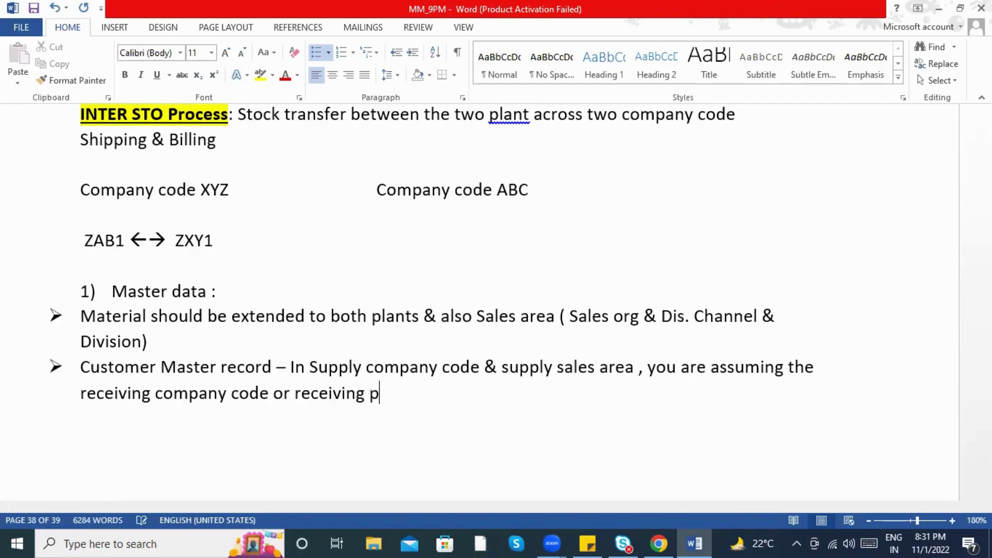
{"action": "type", "text": "lant is my cus"}
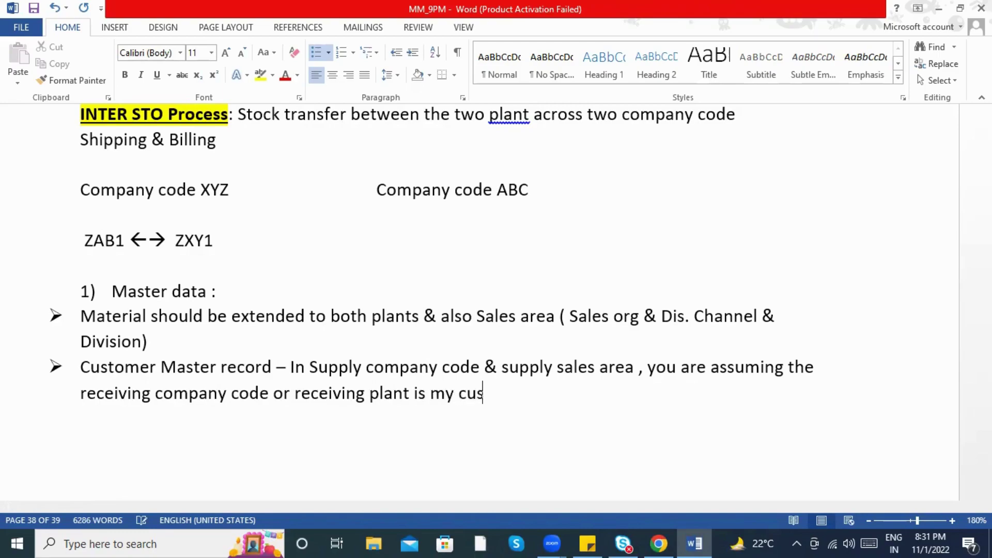
{"action": "type", "text": "tomer"}
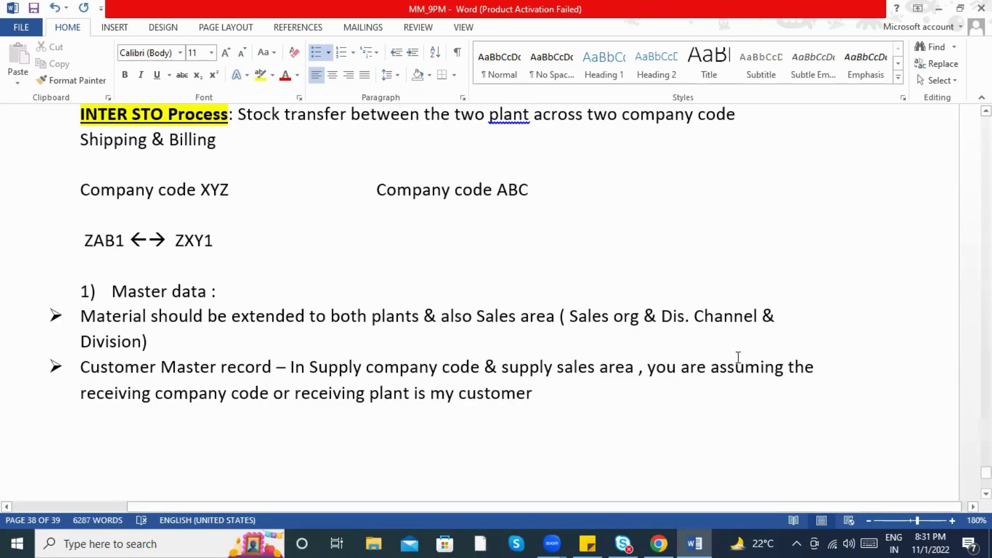
Step: Add "(Supply company code)" after "Company code ABC" and select the words inside the brackets
{"action": "scroll", "coordinate": [730, 414], "scroll_direction": "down", "scroll_amount": 3}
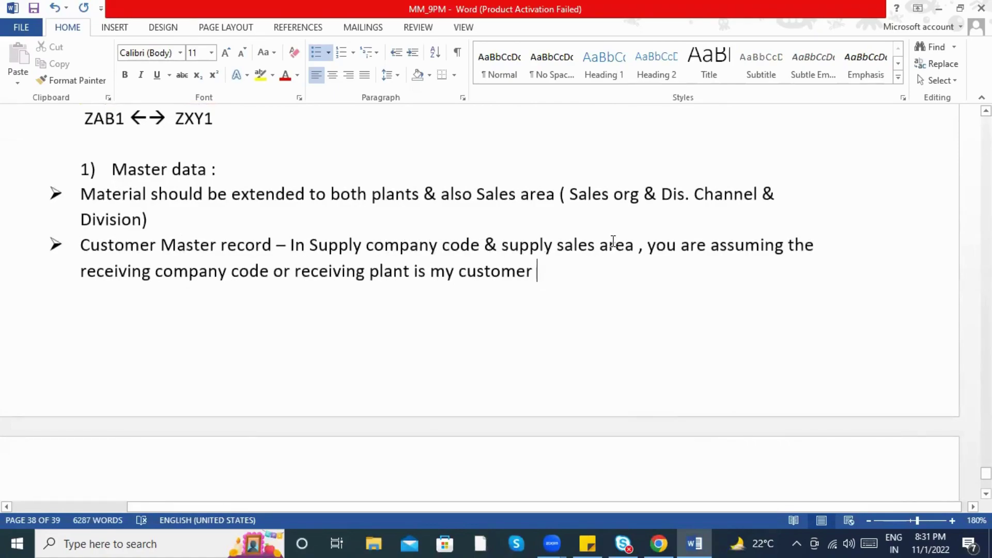
{"action": "scroll", "coordinate": [308, 288], "scroll_direction": "up", "scroll_amount": 6}
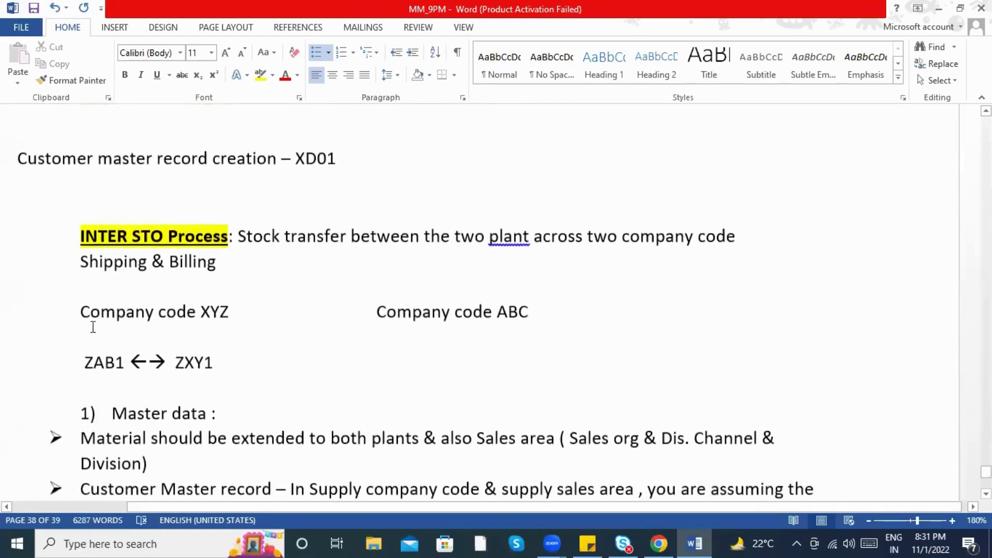
{"action": "left_click_drag", "start_coordinate": [86, 363], "coordinate": [125, 365]}
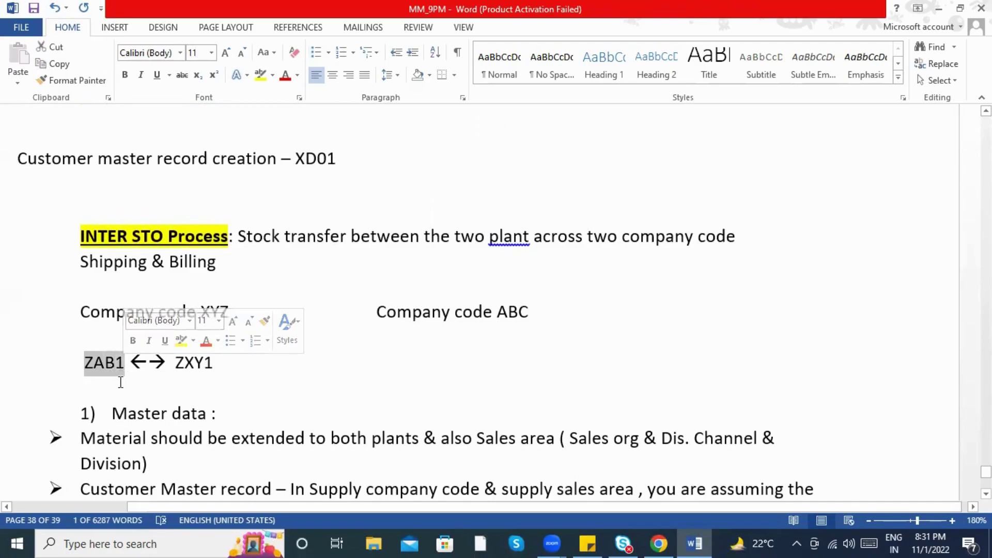
{"action": "scroll", "coordinate": [111, 357], "scroll_direction": "down", "scroll_amount": 1}
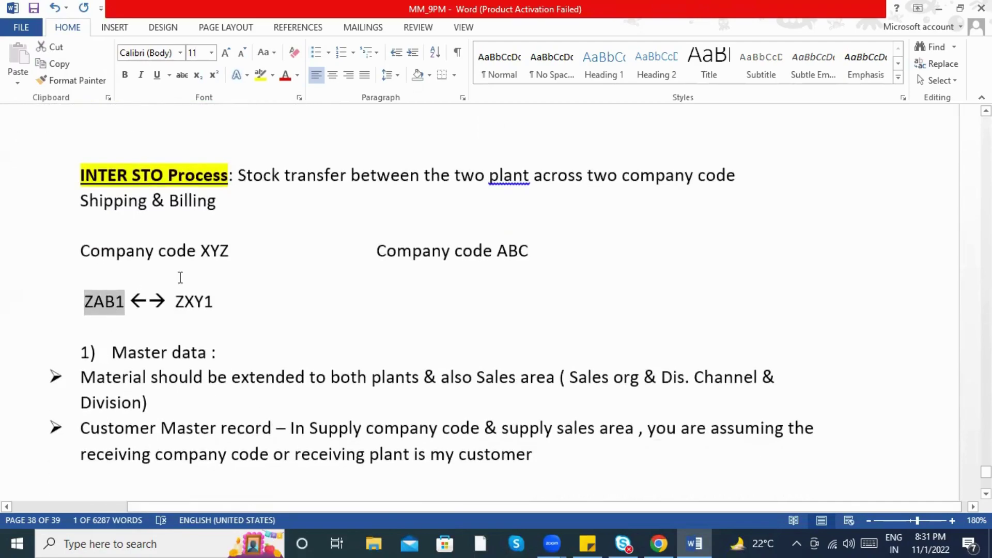
{"action": "left_click", "coordinate": [552, 249]}
{"action": "type", "text": "(("}
{"action": "key", "text": "BackSpace"}
{"action": "type", "text": "S"}
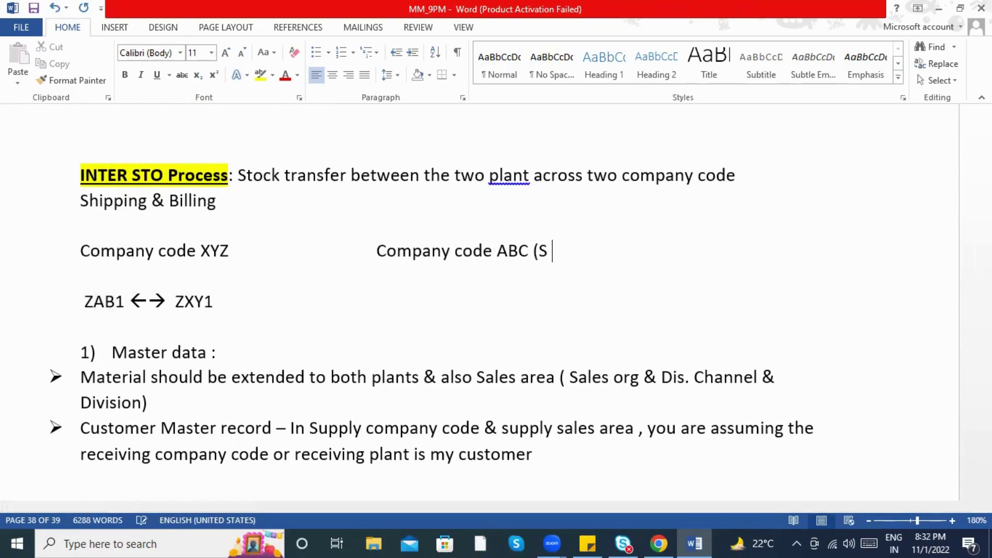
{"action": "type", "text": "upply company code"}
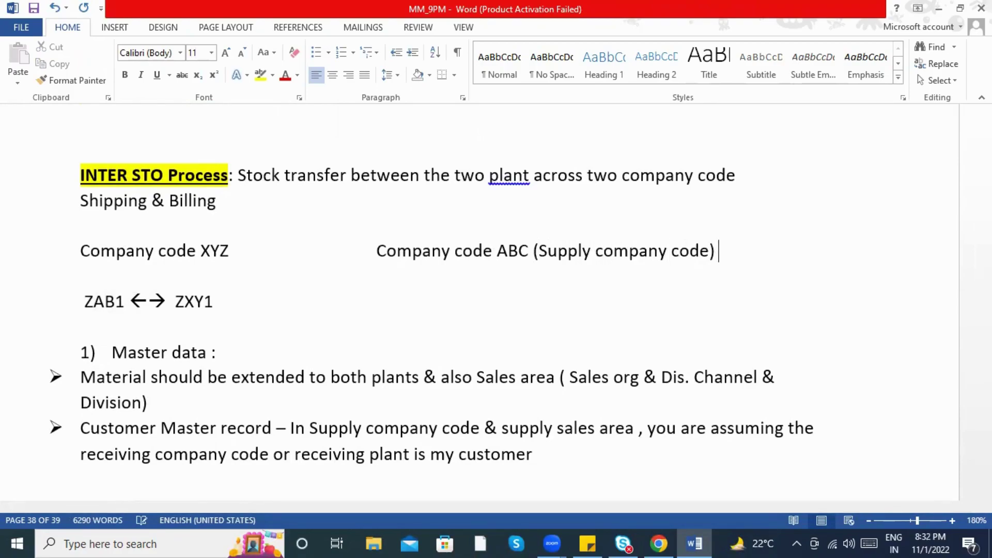
{"action": "left_click", "coordinate": [556, 253]}
{"action": "left_click_drag", "start_coordinate": [545, 253], "coordinate": [695, 260]}
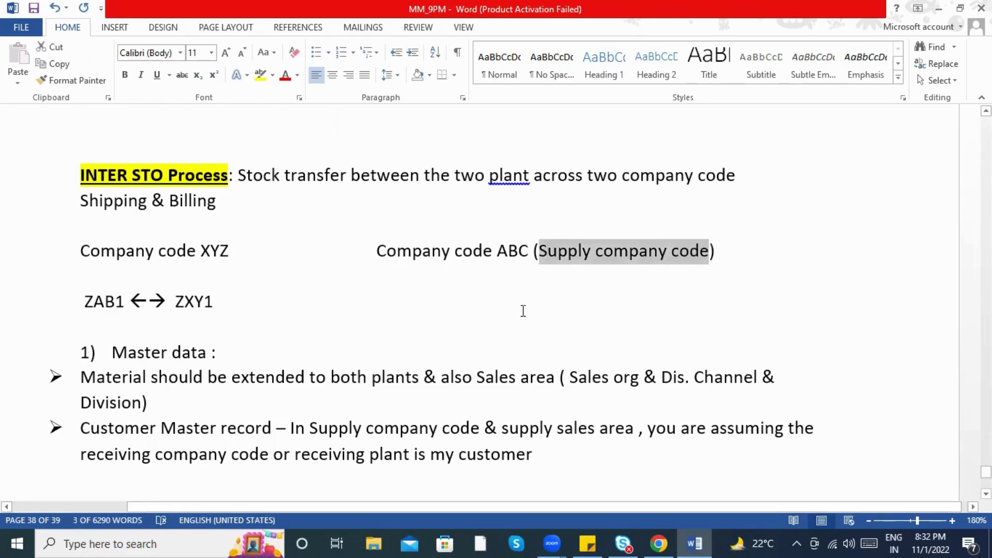
Step: Prefix both company codes with Z so they read "Company code ZABC" and "Company code ZXYZ"
{"action": "left_click", "coordinate": [501, 252]}
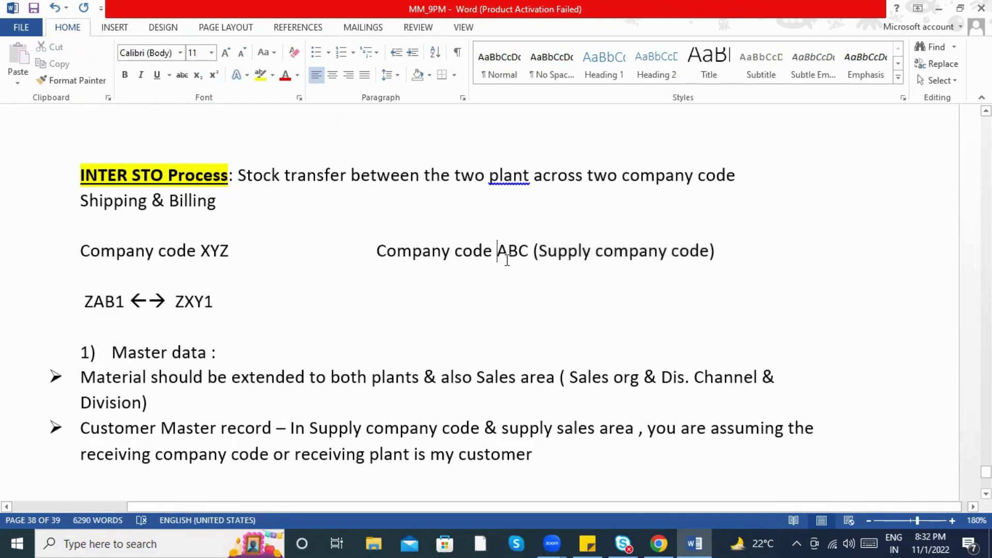
{"action": "type", "text": "ZXY"}
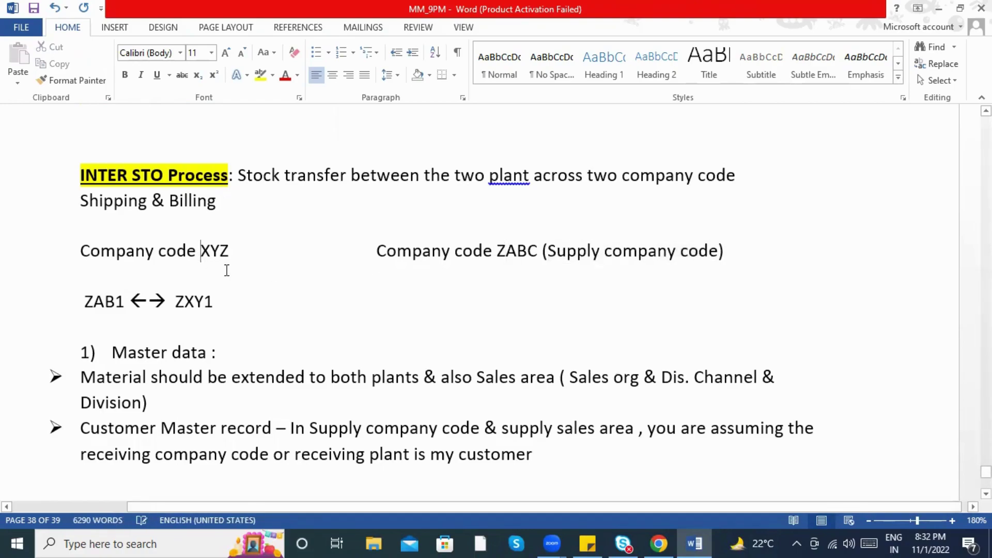
{"action": "type", "text": "Z"}
Step: Add the label "(receiving company code)" after "Company code ZXYZ"
{"action": "left_click", "coordinate": [256, 257]}
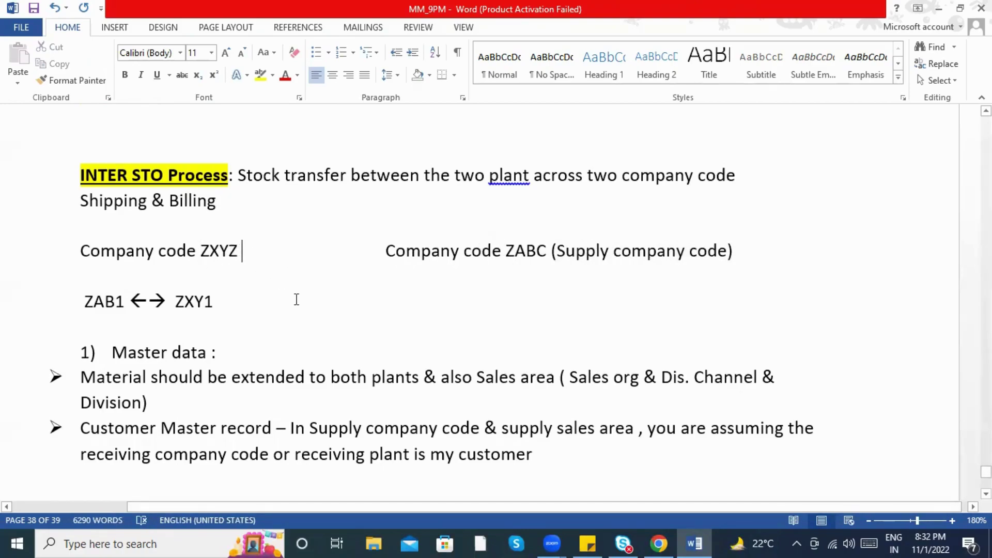
{"action": "type", "text": "(rece"}
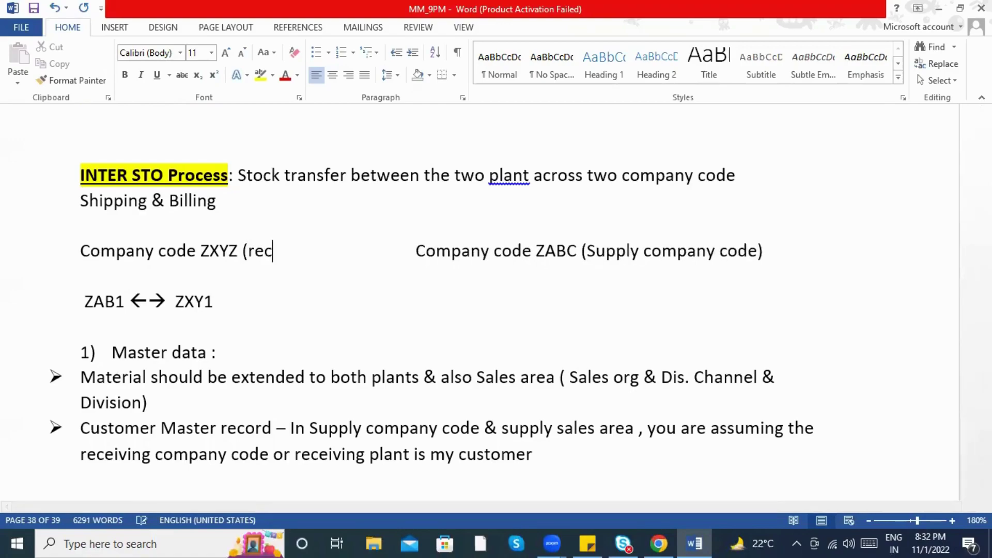
{"action": "type", "text": "iving compan"}
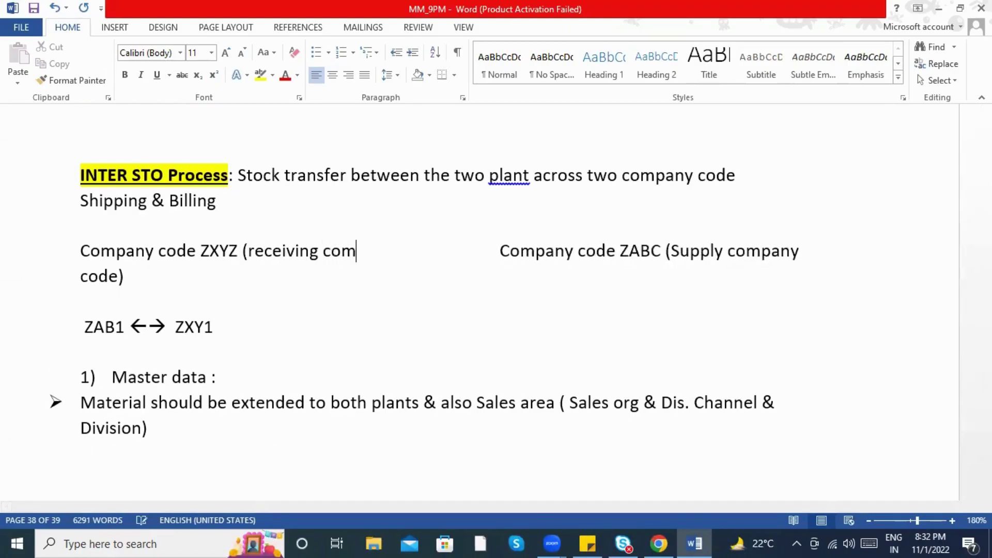
{"action": "type", "text": "y code)"}
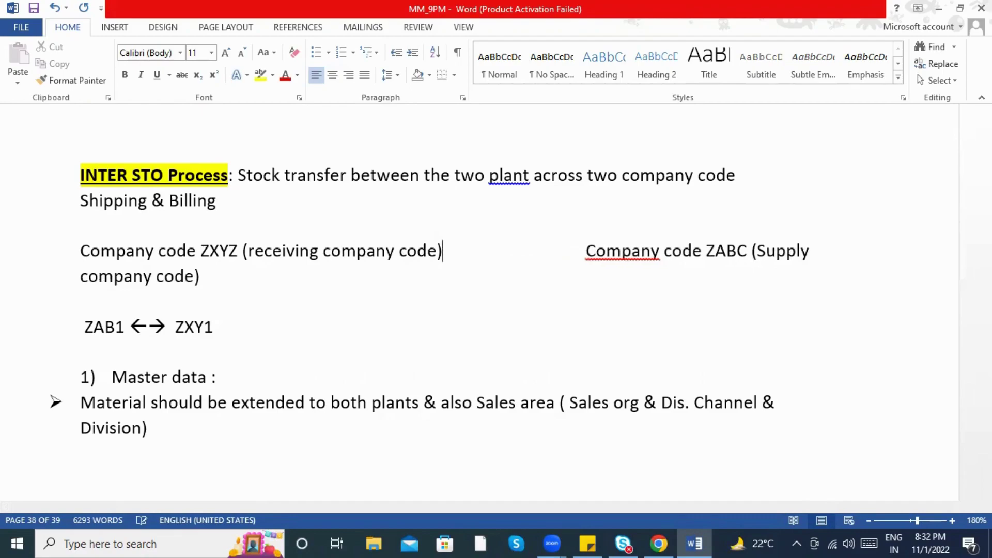
Step: Remove the surplus spaces between the two company code entries so that both fit on one line
{"action": "key", "text": "Delete"}
{"action": "key", "text": "Delete"}
{"action": "key", "text": "Delete"}
{"action": "key", "text": "Delete"}
{"action": "key", "text": "Delete"}
{"action": "key", "text": "Delete"}
{"action": "key", "text": "Delete"}
{"action": "key", "text": "Delete"}
{"action": "key", "text": "Delete"}
{"action": "key", "text": "Delete"}
{"action": "key", "text": "Delete"}
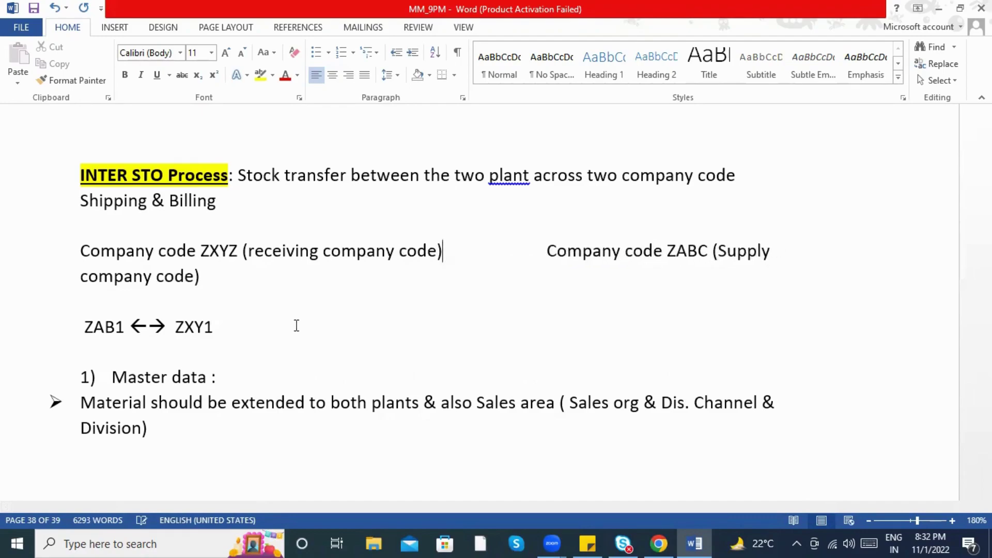
{"action": "key", "text": "Delete"}
{"action": "key", "text": "Delete"}
{"action": "key", "text": "Delete"}
{"action": "key", "text": "Delete"}
{"action": "key", "text": "Delete"}
{"action": "key", "text": "Delete"}
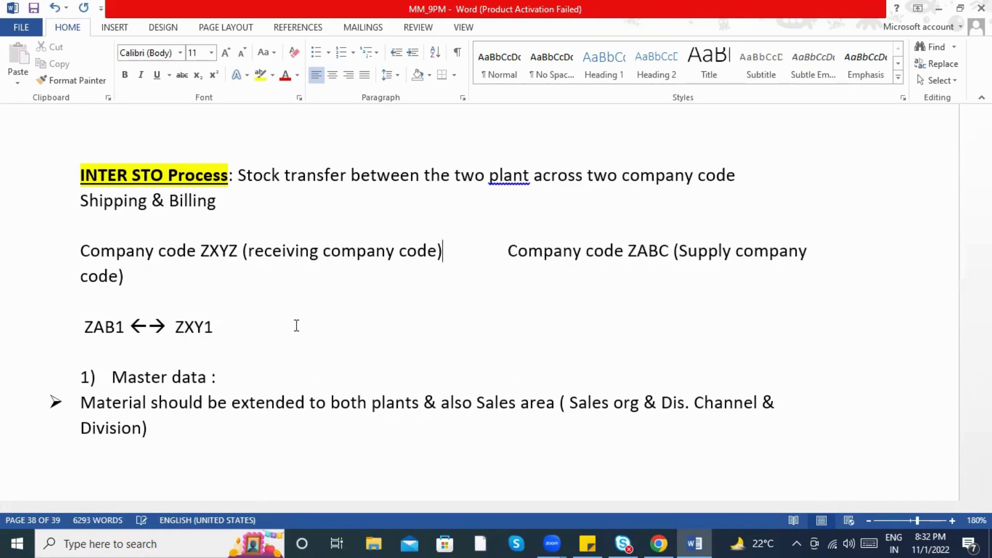
{"action": "key", "text": "Delete"}
{"action": "key", "text": "Delete"}
{"action": "key", "text": "Delete"}
{"action": "key", "text": "Delete"}
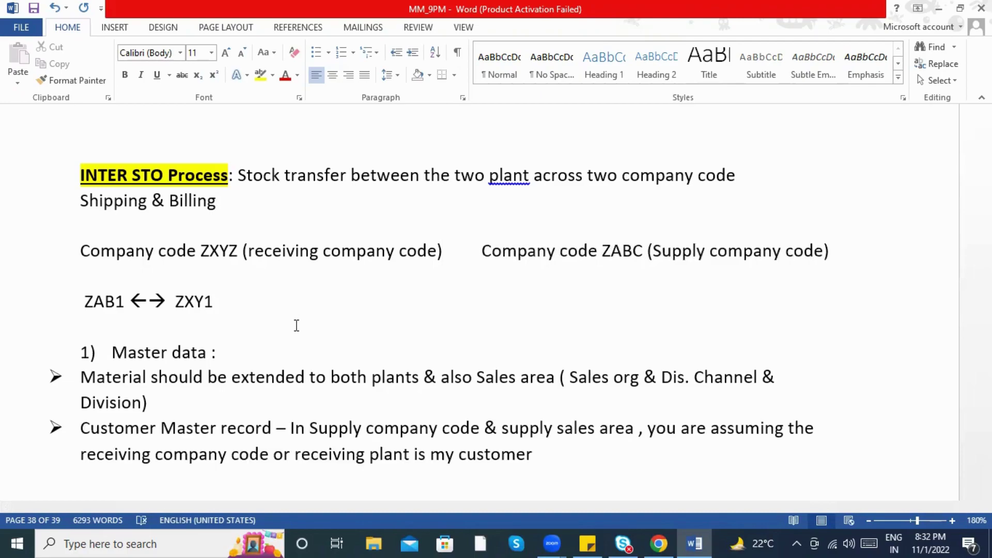
Step: Add a third arrow bullet below the Customer Master record reading "Vendor master record :"
{"action": "scroll", "coordinate": [390, 412], "scroll_direction": "down", "scroll_amount": 3}
{"action": "left_click", "coordinate": [534, 270]}
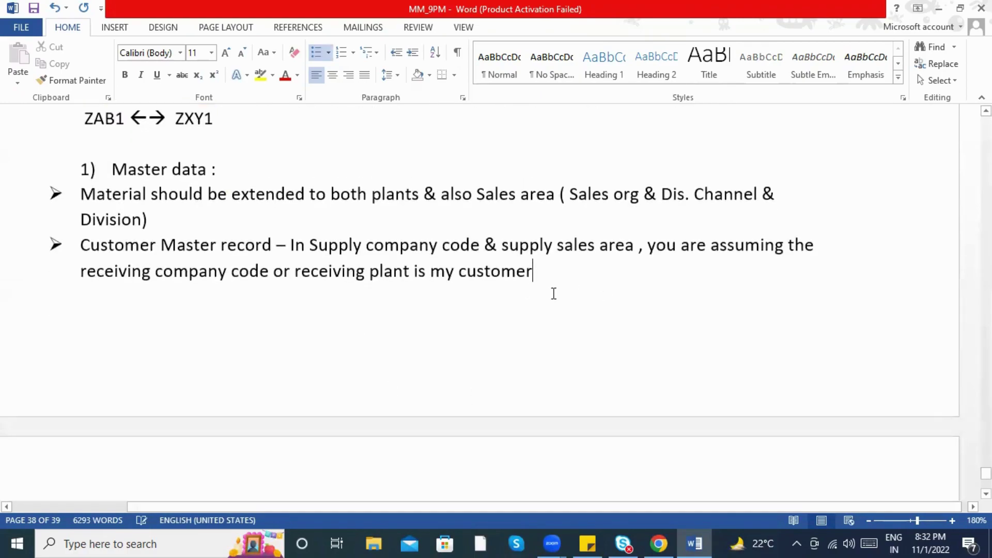
{"action": "key", "text": "Return"}
{"action": "type", "text": "Vedn"}
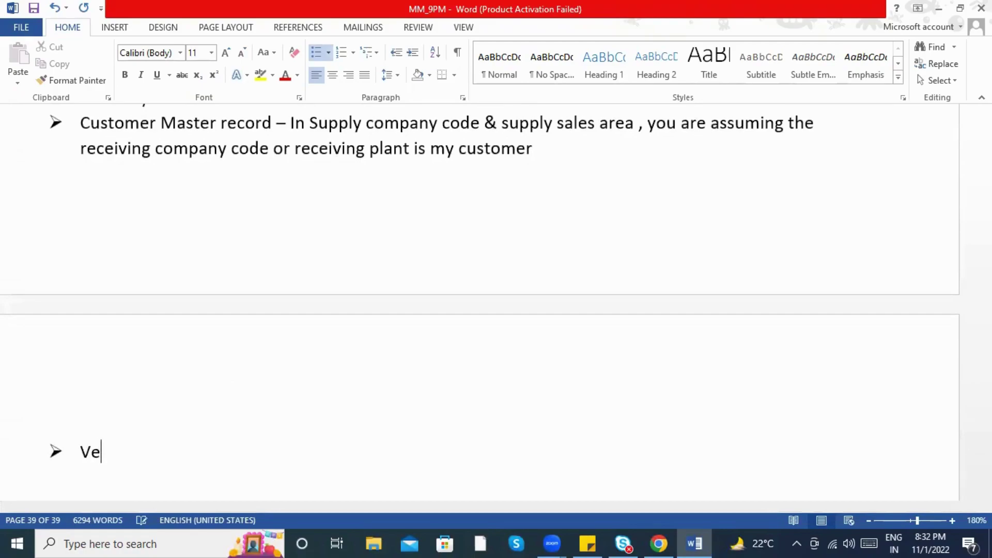
{"action": "key", "text": "BackSpace"}
{"action": "key", "text": "BackSpace"}
{"action": "type", "text": "ndor m"}
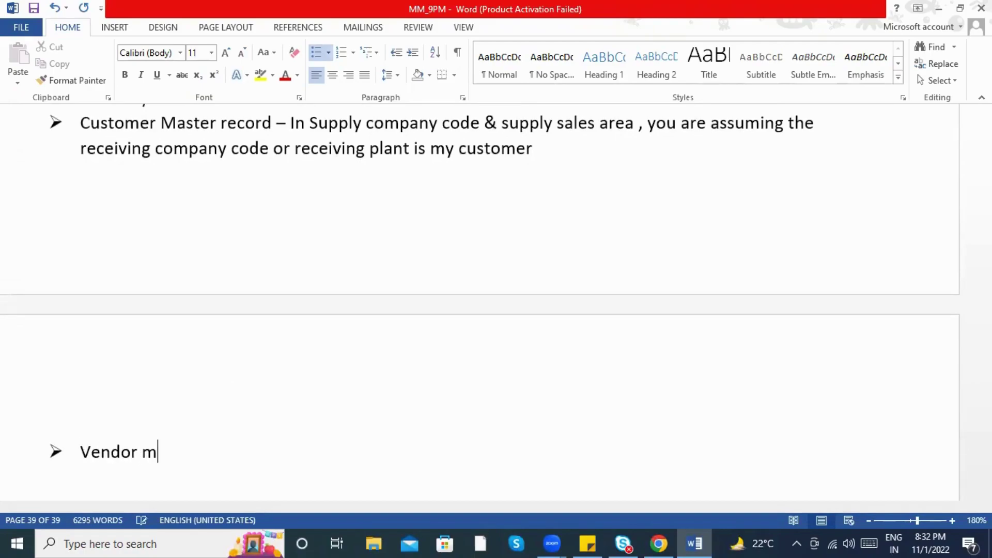
{"action": "type", "text": "aster record :"}
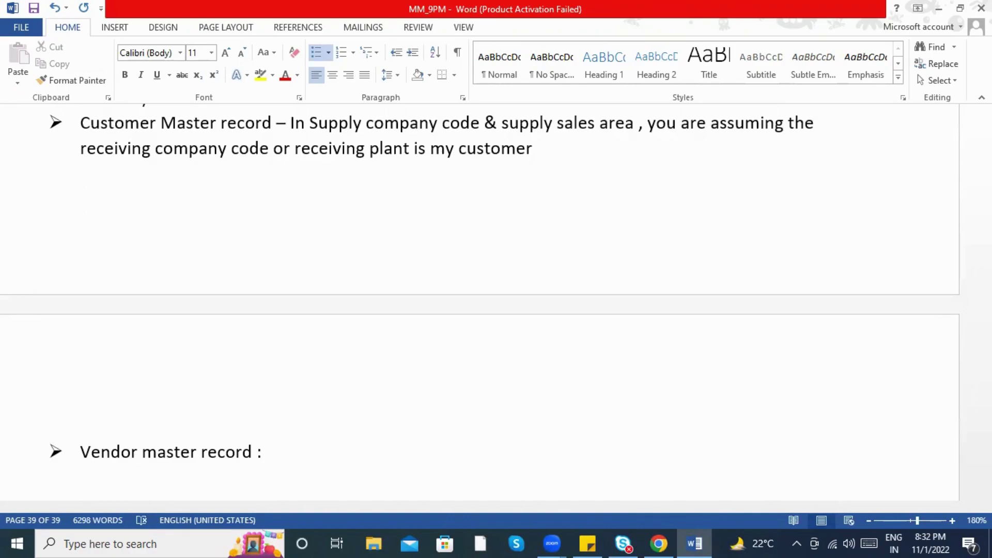
Step: Continue the Vendor master record bullet with "Receiving company code ( receiving purchasing org)"
{"action": "scroll", "coordinate": [480, 303], "scroll_direction": "up", "scroll_amount": 4}
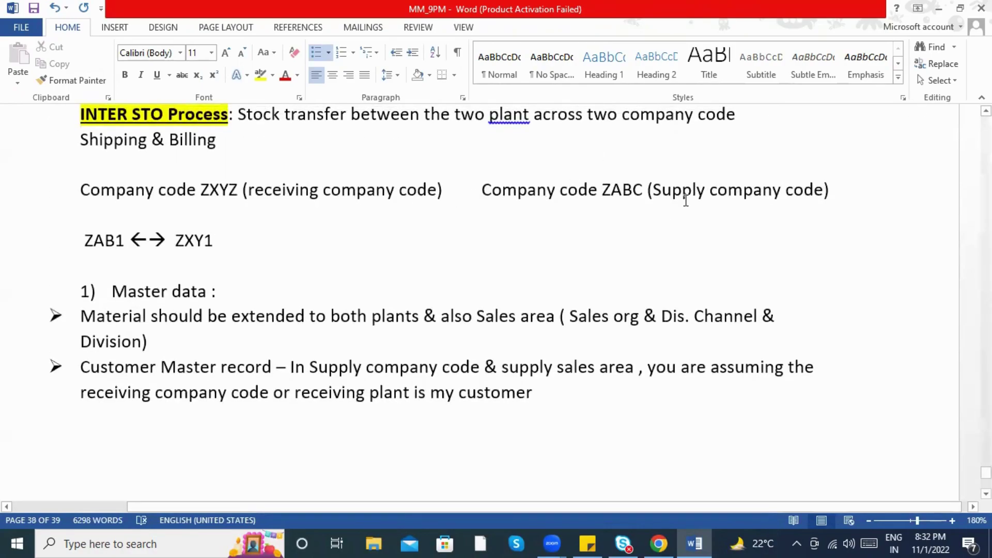
{"action": "scroll", "coordinate": [414, 348], "scroll_direction": "down", "scroll_amount": 5}
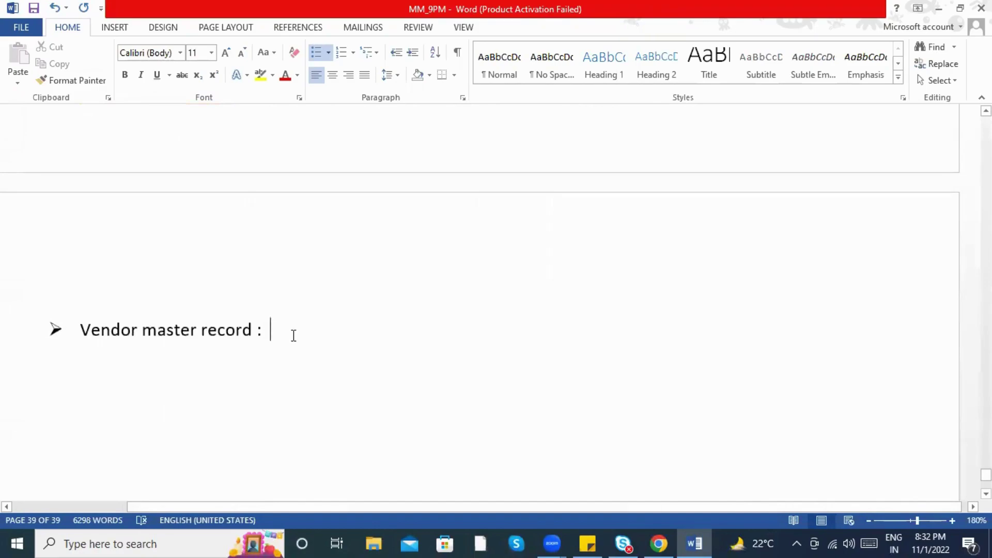
{"action": "type", "text": "Receiving "}
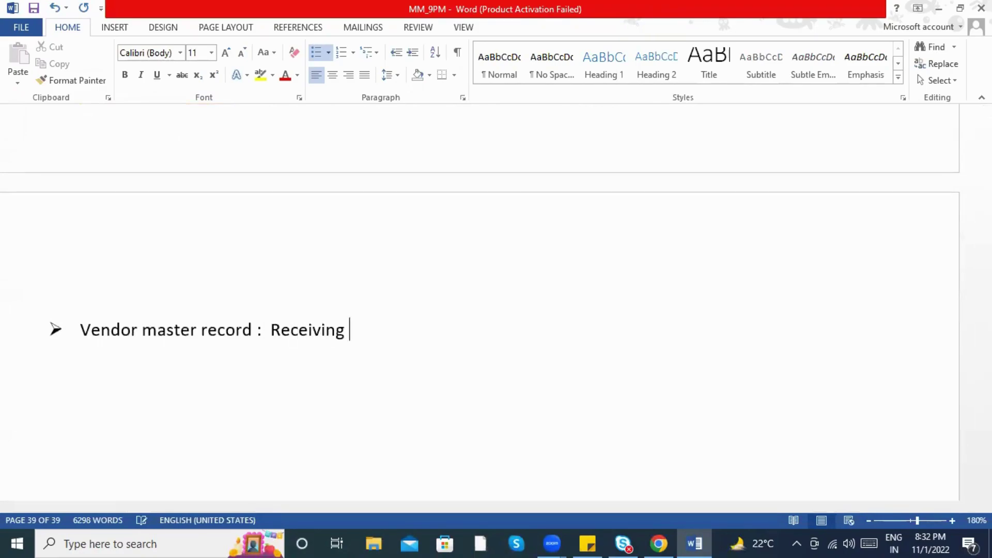
{"action": "type", "text": "company code "}
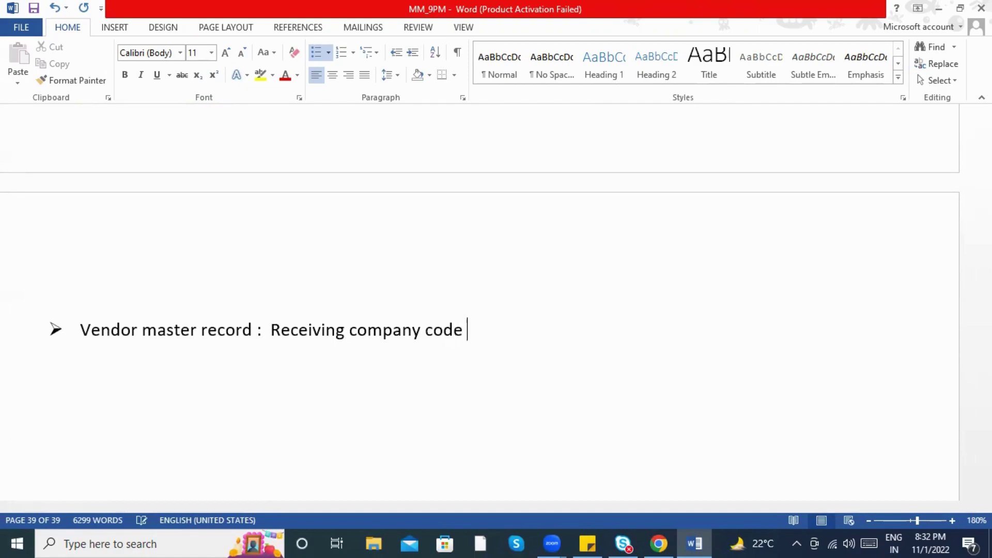
{"action": "type", "text": "( receiving purchasing org"}
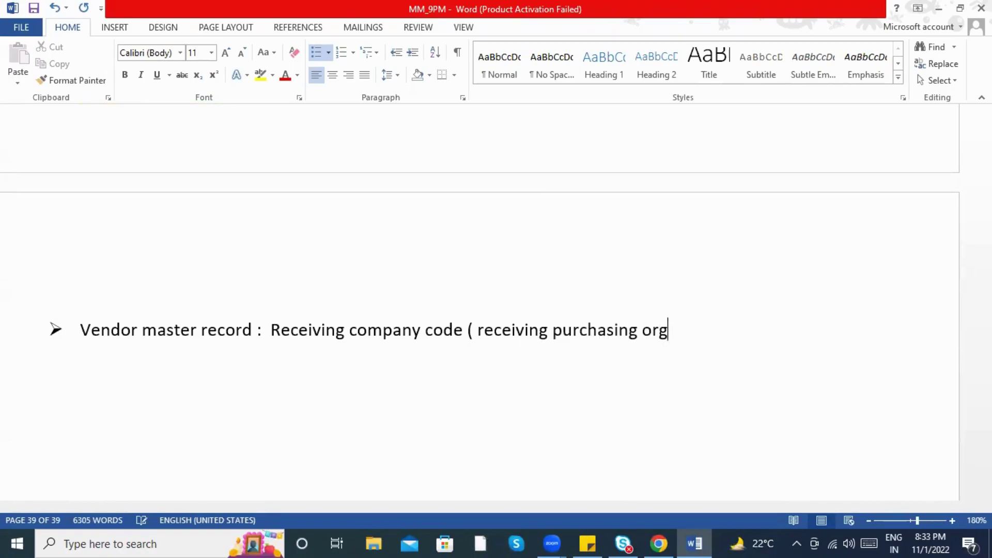
{"action": "type", "text": ")"}
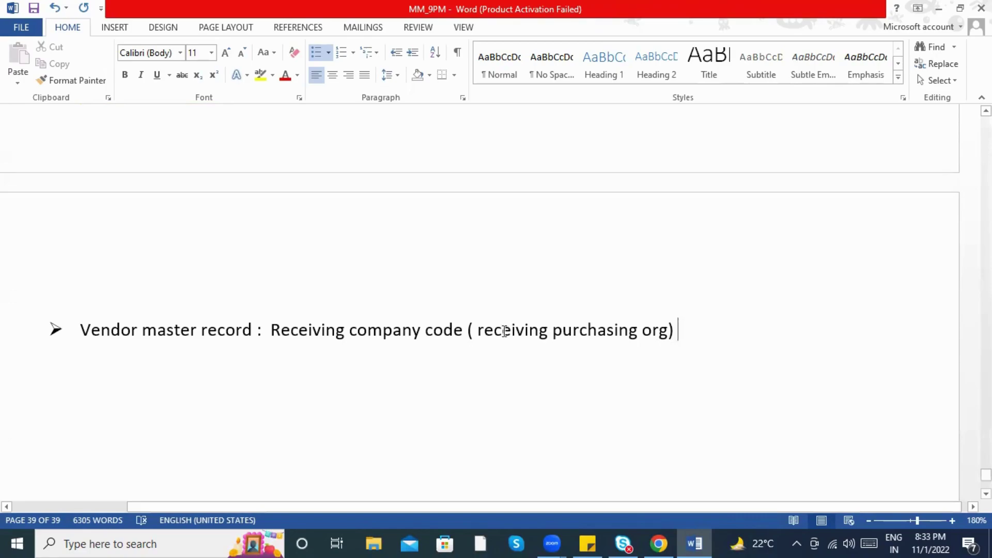
Step: Replace the opening bracket before "receiving purchasing org" with "&" and delete the closing bracket
{"action": "left_click", "coordinate": [475, 331]}
{"action": "key", "text": "BackSpace"}
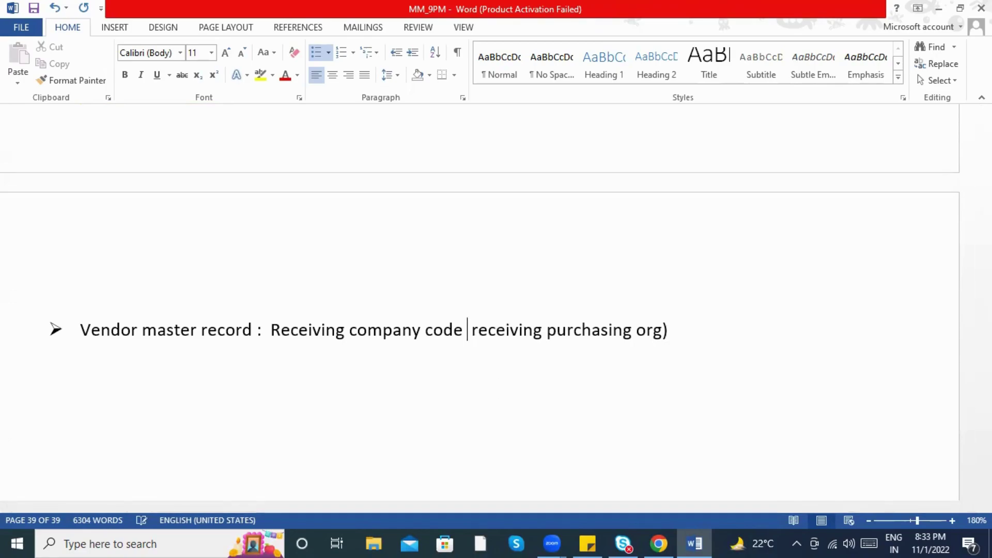
{"action": "type", "text": "&"}
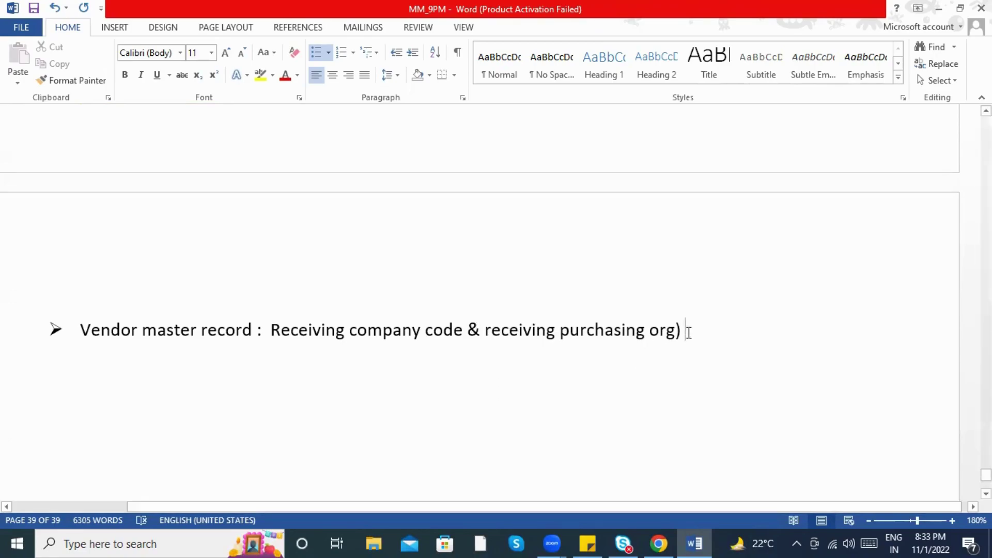
{"action": "key", "text": "BackSpace"}
{"action": "key", "text": "BackSpace"}
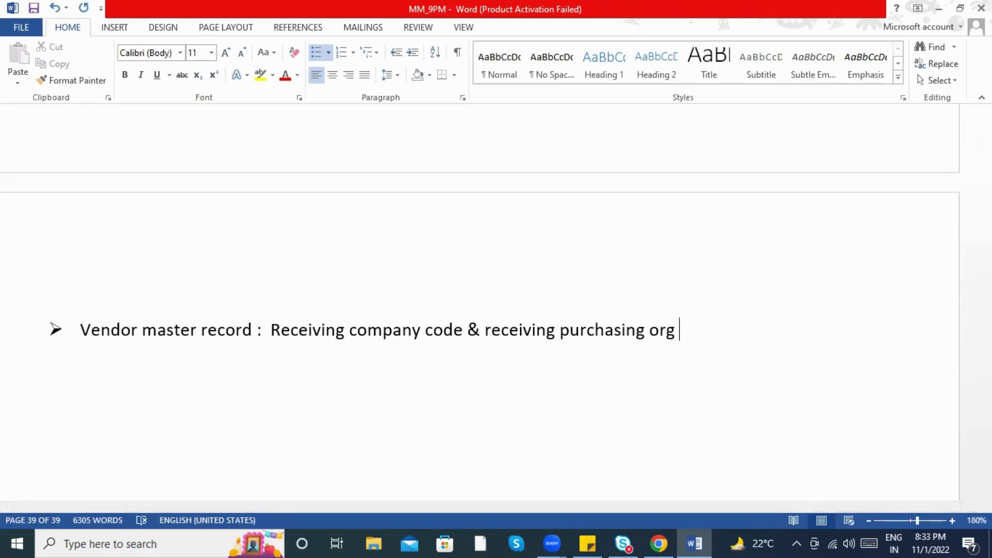
Step: Extend the Vendor master record bullet with "– assuming the supply company"
{"action": "type", "text": "- assuminmg"}
{"action": "key", "text": "BackSpace"}
{"action": "key", "text": "BackSpace"}
{"action": "type", "text": "g "}
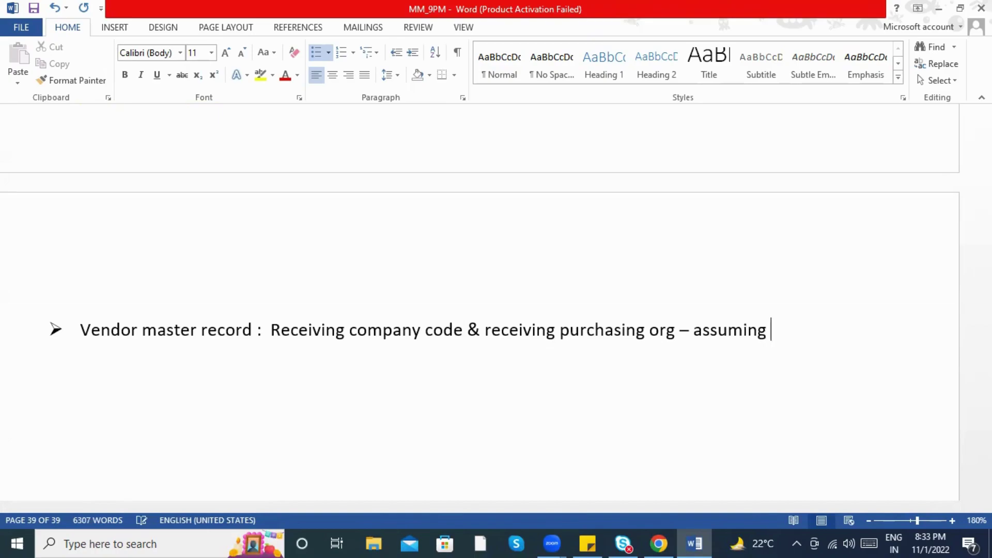
{"action": "type", "text": "the supp"}
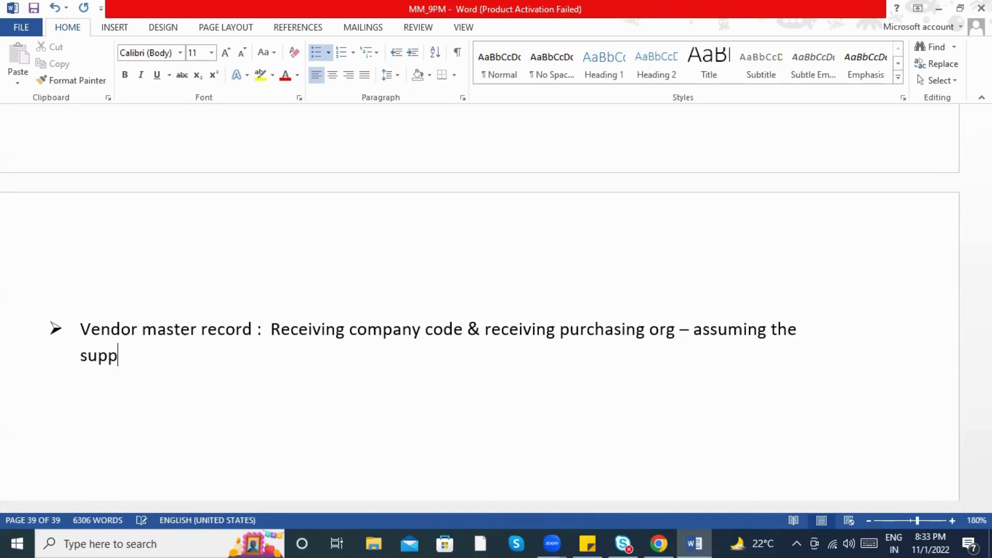
{"action": "type", "text": "ly companhh"}
{"action": "key", "text": "BackSpace"}
{"action": "key", "text": "BackSpace"}
{"action": "type", "text": "y code"}
{"action": "key", "text": "BackSpace"}
{"action": "key", "text": "BackSpace"}
{"action": "key", "text": "BackSpace"}
Step: Complete the Vendor master record bullet with "( supply plant) is my vendor."
{"action": "type", "text": "( p"}
{"action": "key", "text": "BackSpace"}
{"action": "type", "text": "supp"}
{"action": "type", "text": "ly pla"}
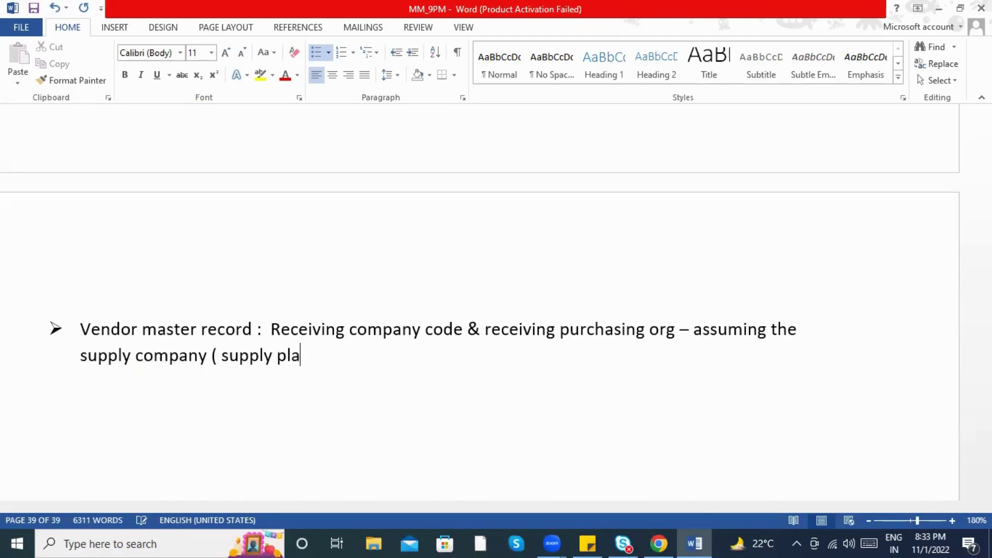
{"action": "type", "text": "nt ) is my vndo"}
{"action": "key", "text": "BackSpace"}
{"action": "key", "text": "BackSpace"}
{"action": "key", "text": "BackSpace"}
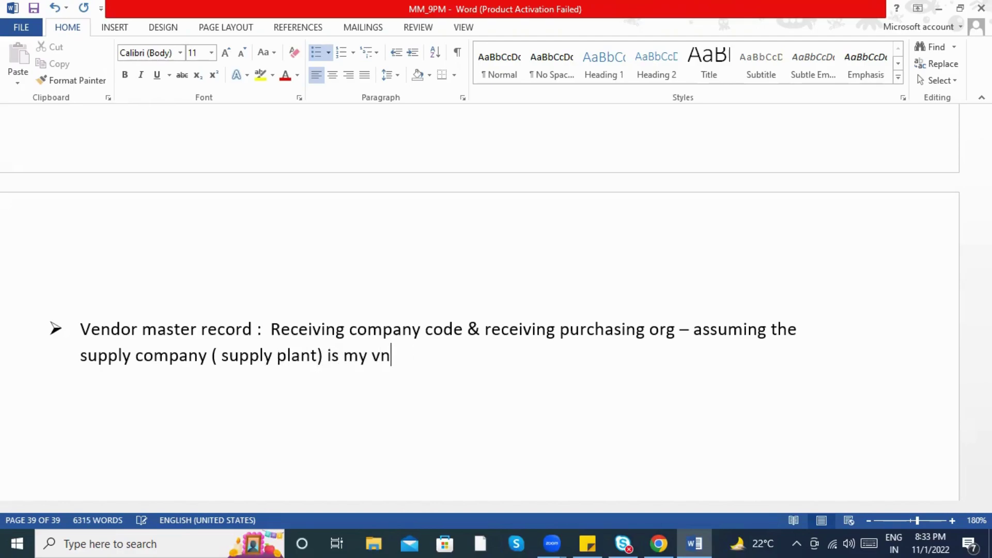
{"action": "key", "text": "BackSpace"}
{"action": "type", "text": "vendor."}
Step: Make the "Master data" heading text bold
{"action": "scroll", "coordinate": [702, 365], "scroll_direction": "up", "scroll_amount": 10}
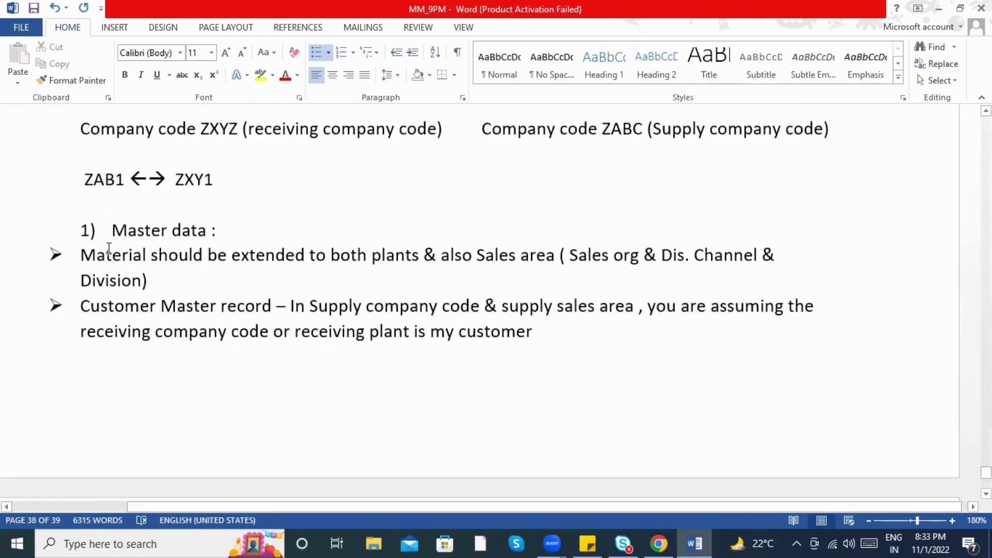
{"action": "left_click_drag", "start_coordinate": [113, 231], "coordinate": [207, 231]}
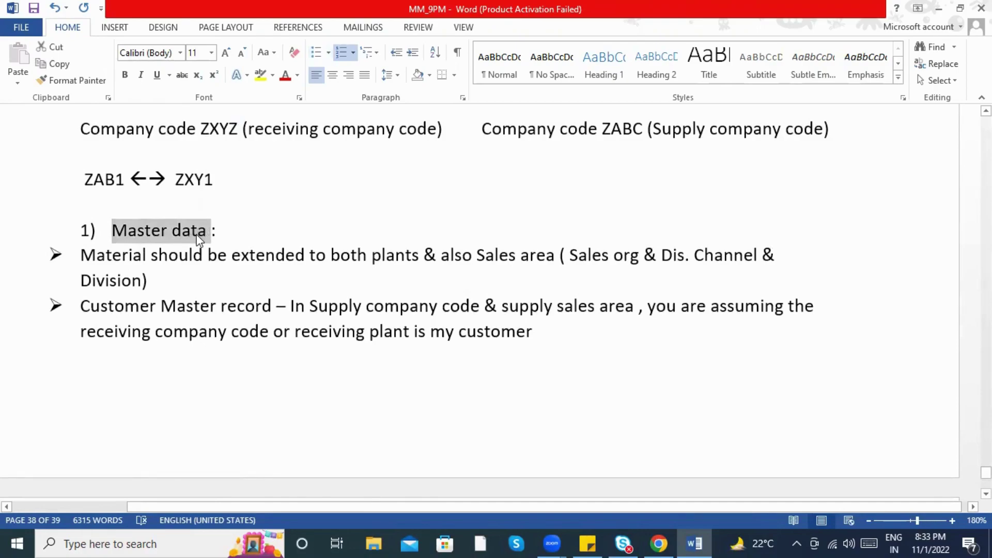
{"action": "key", "text": "ctrl+b"}
Step: Review the material and customer bullets under "Master data" and the "Shipping & Billing" line of the INTER STO Process notes
{"action": "scroll", "coordinate": [188, 266], "scroll_direction": "down", "scroll_amount": 3}
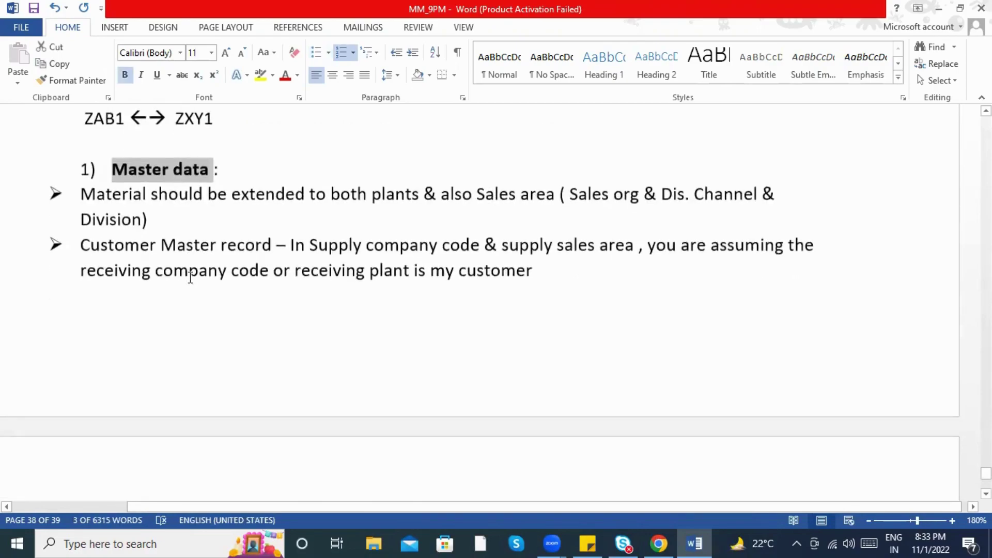
{"action": "scroll", "coordinate": [188, 281], "scroll_direction": "up", "scroll_amount": 6}
{"action": "left_click", "coordinate": [147, 314]}
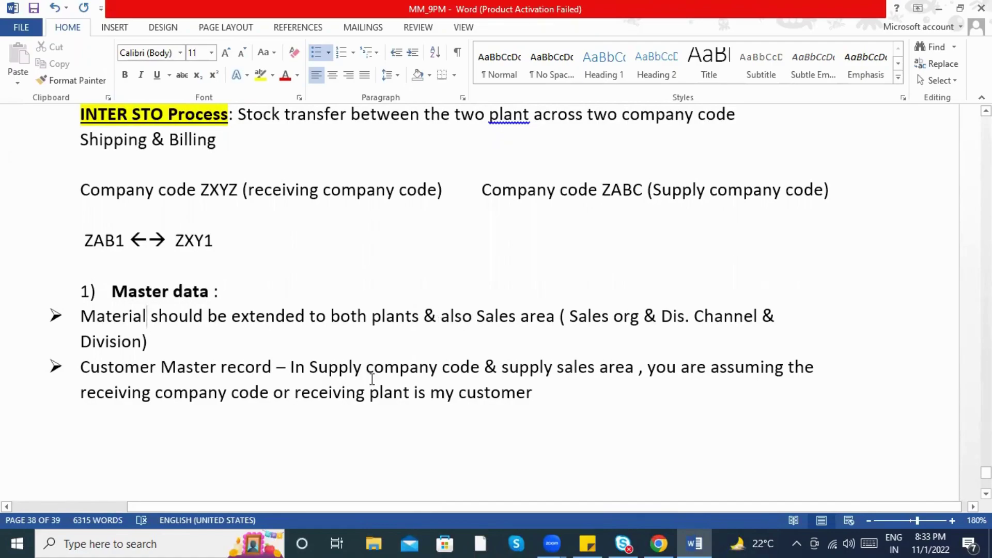
{"action": "scroll", "coordinate": [373, 380], "scroll_direction": "down", "scroll_amount": 2}
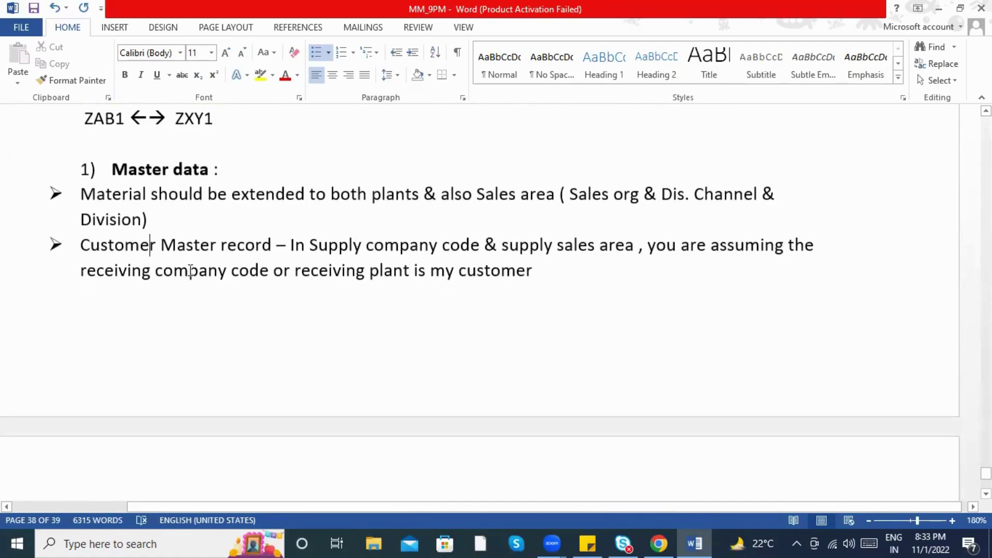
{"action": "scroll", "coordinate": [246, 277], "scroll_direction": "down", "scroll_amount": 1}
{"action": "scroll", "coordinate": [253, 310], "scroll_direction": "up", "scroll_amount": 2}
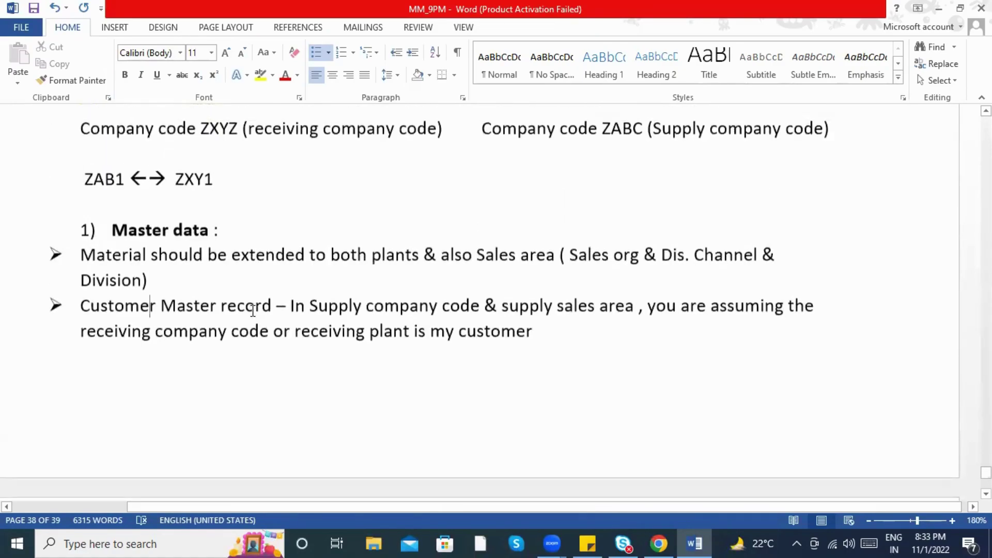
{"action": "scroll", "coordinate": [256, 332], "scroll_direction": "up", "scroll_amount": 2}
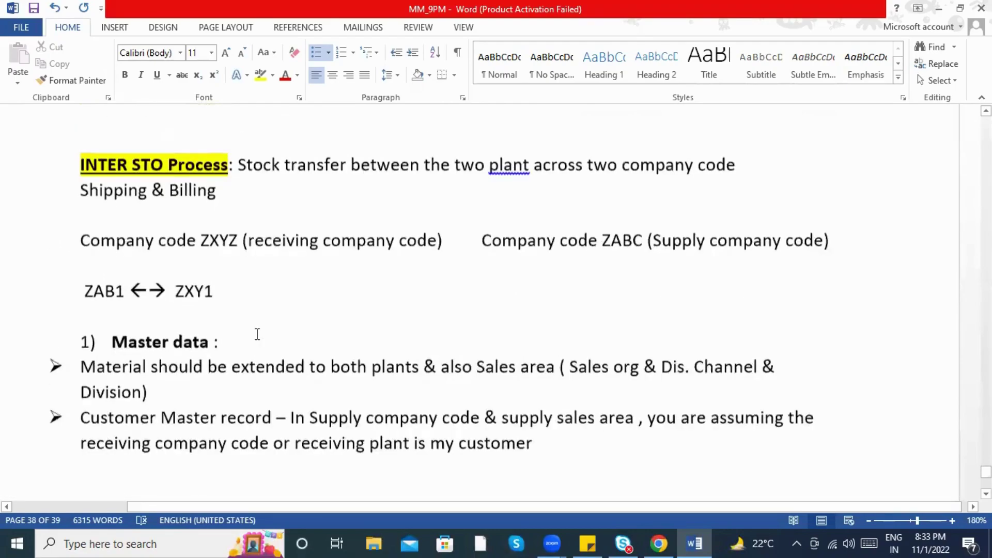
{"action": "left_click_drag", "start_coordinate": [89, 201], "coordinate": [207, 211]}
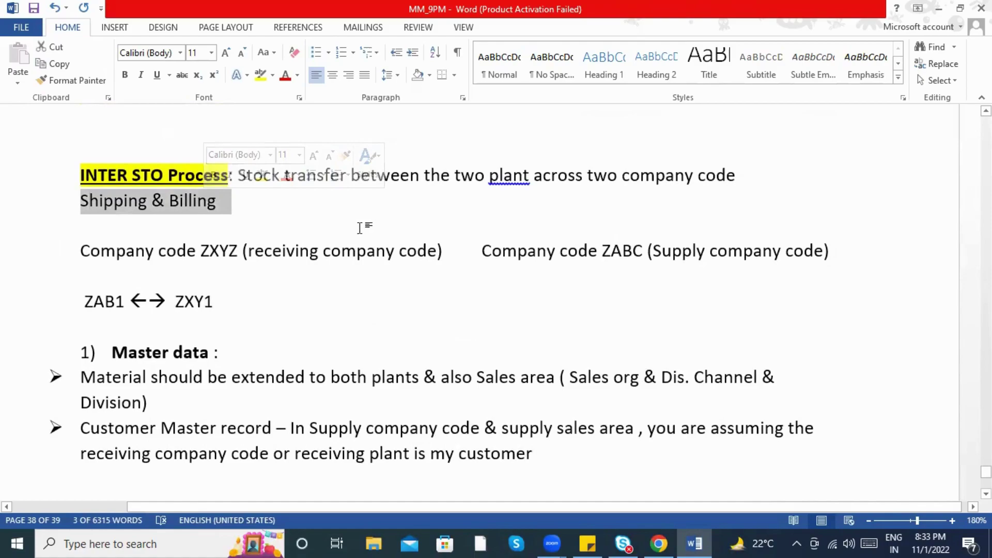
{"action": "left_click", "coordinate": [255, 215]}
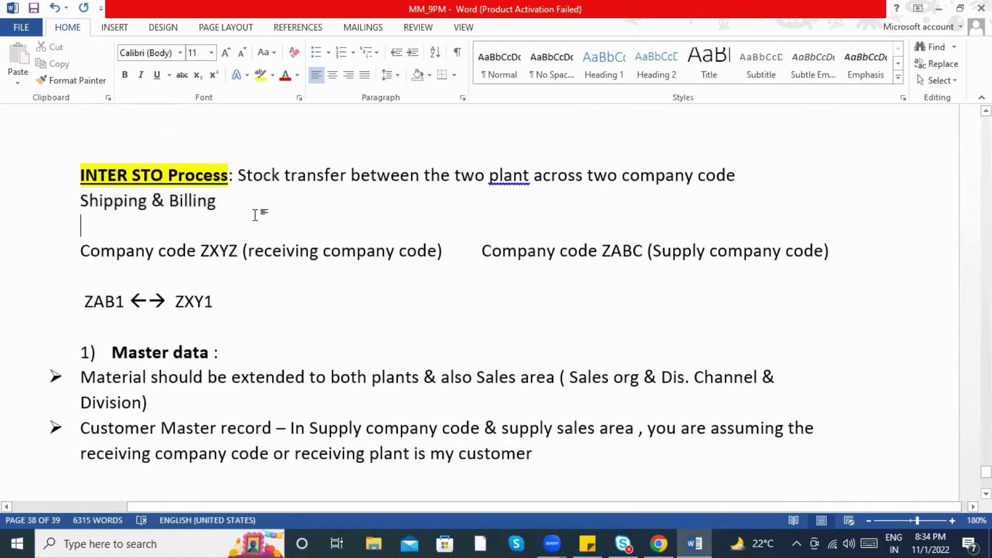
{"action": "left_click", "coordinate": [91, 428]}
{"action": "left_click_drag", "start_coordinate": [81, 426], "coordinate": [246, 422]}
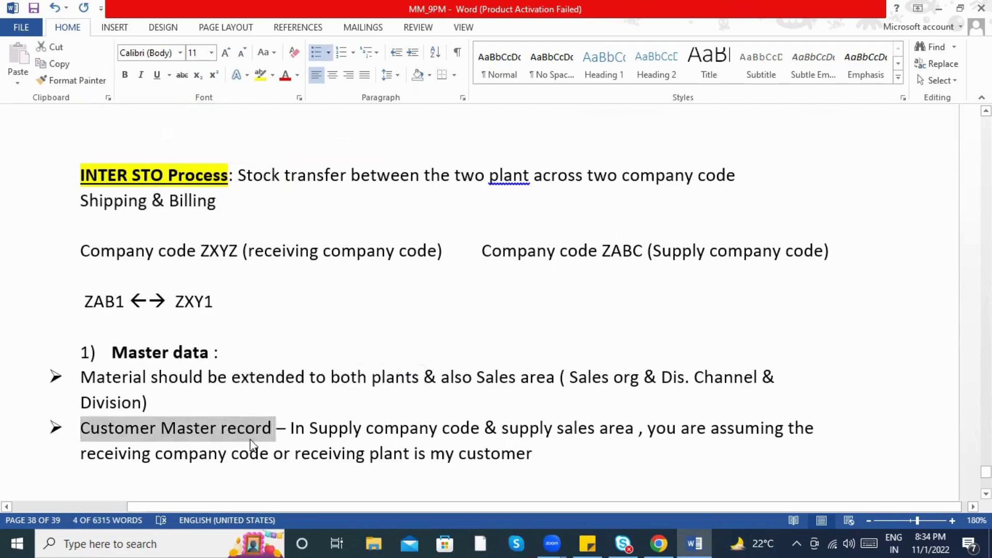
{"action": "left_click", "coordinate": [245, 427]}
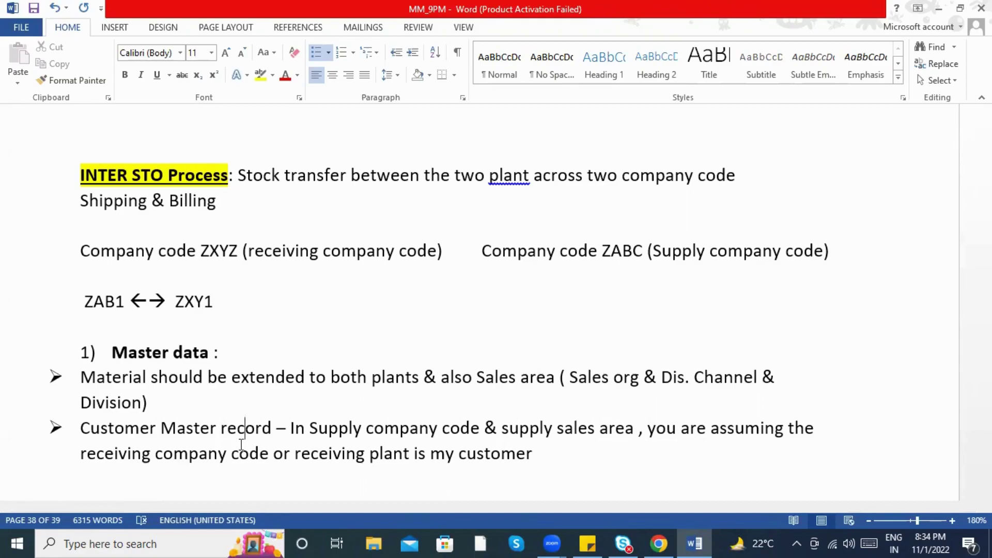
Step: Accept the grammar suggestions "record:" and "(supply" in the Vendor master record bullet
{"action": "scroll", "coordinate": [255, 472], "scroll_direction": "down", "scroll_amount": 5}
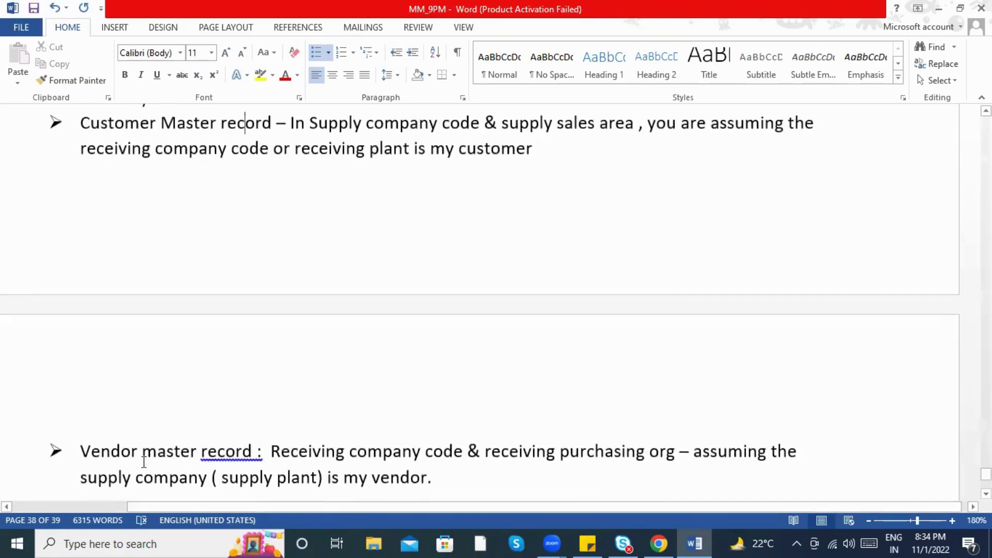
{"action": "right_click", "coordinate": [252, 454]}
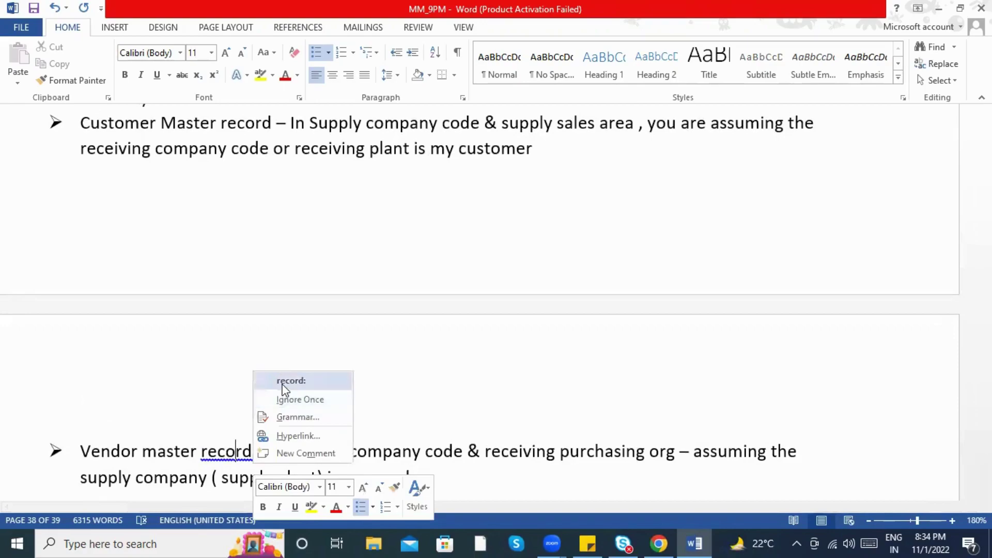
{"action": "left_click", "coordinate": [287, 382]}
{"action": "scroll", "coordinate": [288, 412], "scroll_direction": "down", "scroll_amount": 1}
{"action": "right_click", "coordinate": [271, 421]}
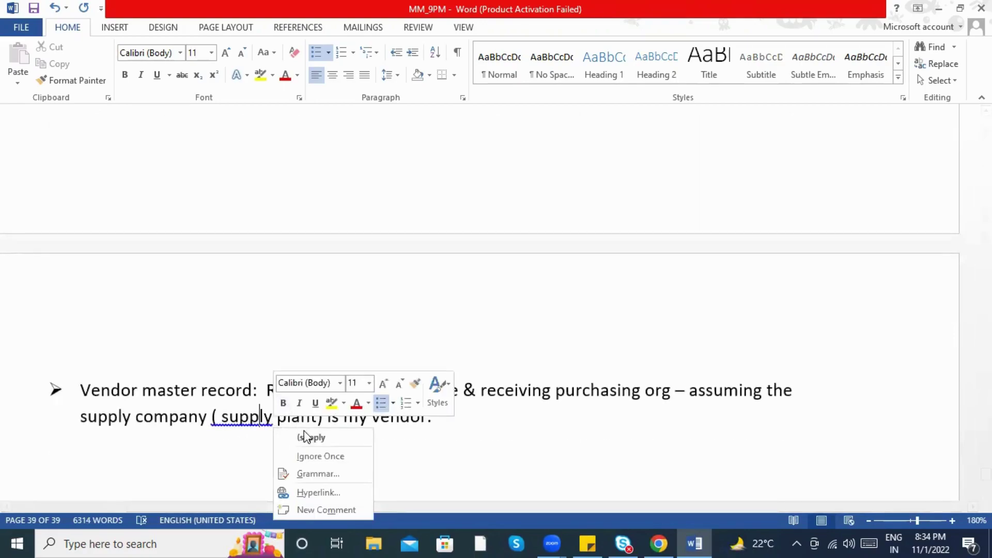
{"action": "left_click", "coordinate": [310, 437]}
Step: Review the receiving company code and purchasing org wording in the Vendor master record bullet, along with the Customer Master record bullet above
{"action": "left_click_drag", "start_coordinate": [268, 389], "coordinate": [644, 391]}
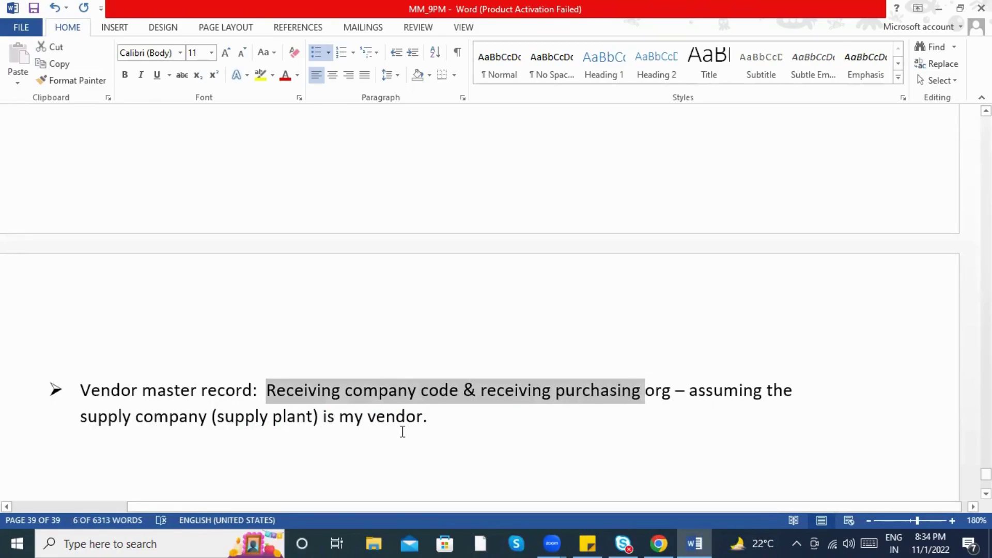
{"action": "scroll", "coordinate": [235, 445], "scroll_direction": "down", "scroll_amount": 3}
{"action": "scroll", "coordinate": [240, 437], "scroll_direction": "up", "scroll_amount": 6}
{"action": "scroll", "coordinate": [224, 345], "scroll_direction": "down", "scroll_amount": 3}
{"action": "scroll", "coordinate": [332, 430], "scroll_direction": "up", "scroll_amount": 5}
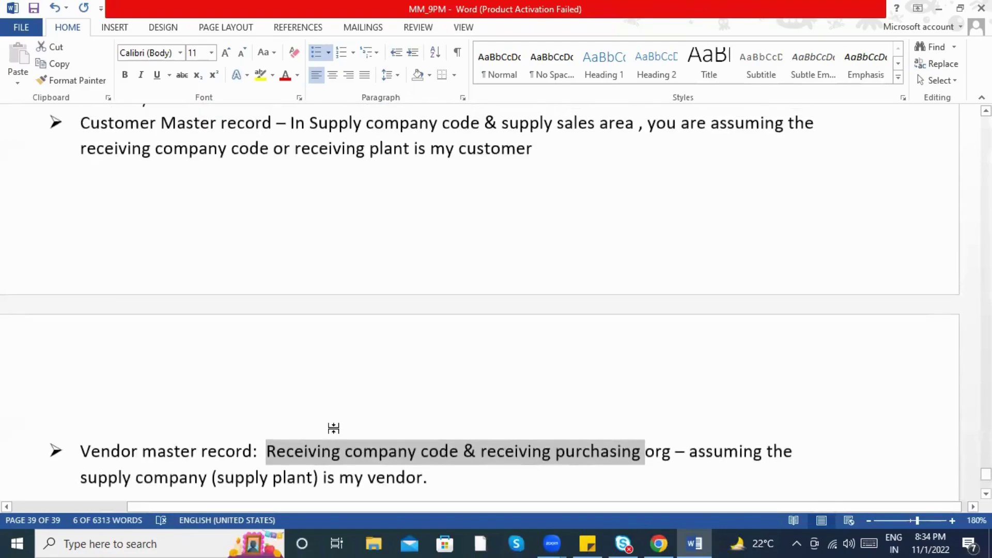
{"action": "left_click", "coordinate": [274, 270]}
{"action": "scroll", "coordinate": [315, 369], "scroll_direction": "down", "scroll_amount": 4}
Step: Add a numbered heading "2) Configuration :" below the Vendor master record bullet
{"action": "left_click", "coordinate": [454, 350]}
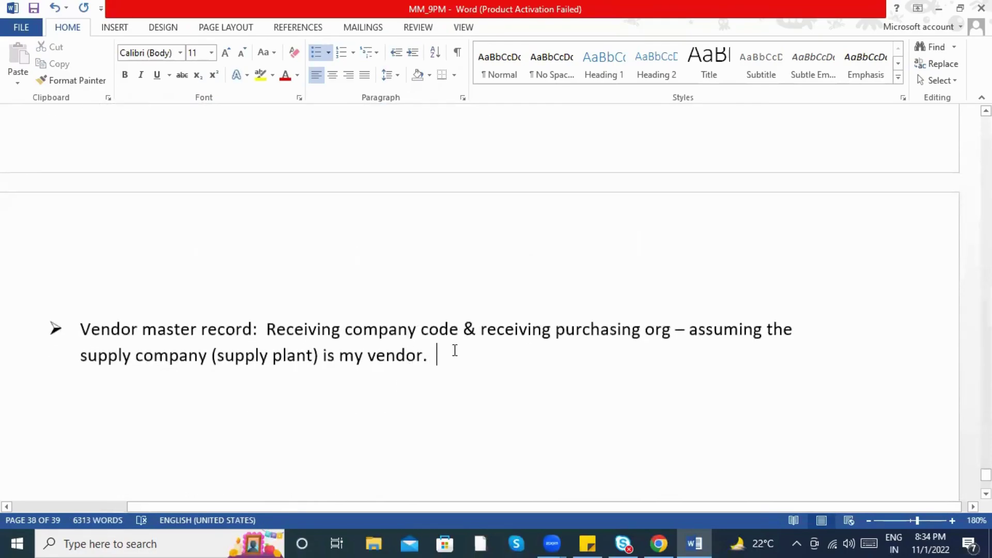
{"action": "key", "text": "Return"}
{"action": "key", "text": "Return"}
{"action": "type", "text": "2"}
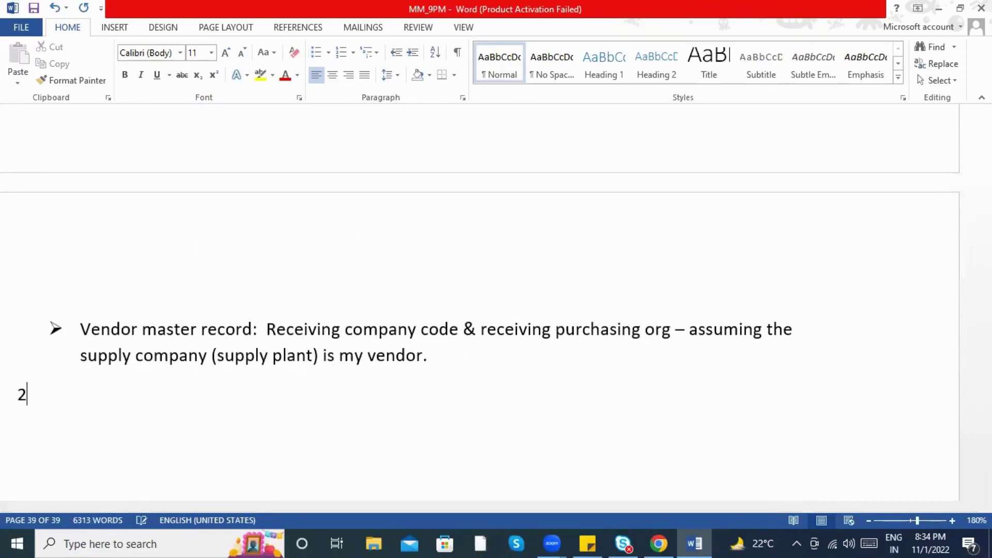
{"action": "type", "text": ") Configru"}
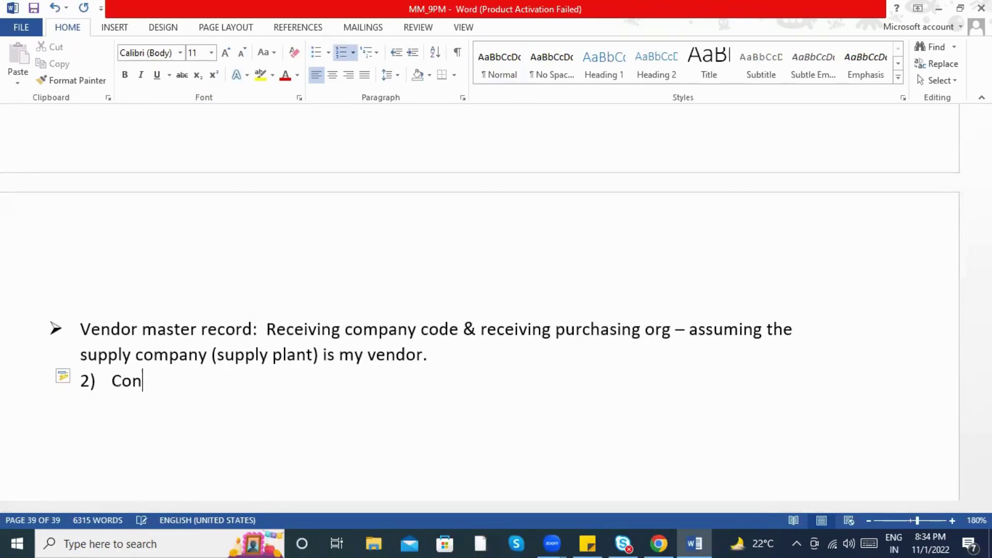
{"action": "key", "text": "BackSpace"}
{"action": "key", "text": "BackSpace"}
{"action": "type", "text": "uration :"}
Step: Start an arrow bullet under "Configuration" reading "Set up stock transport order – Receiving plant"
{"action": "key", "text": "Return"}
{"action": "key", "text": "BackSpace"}
{"action": "type", "text": ">"}
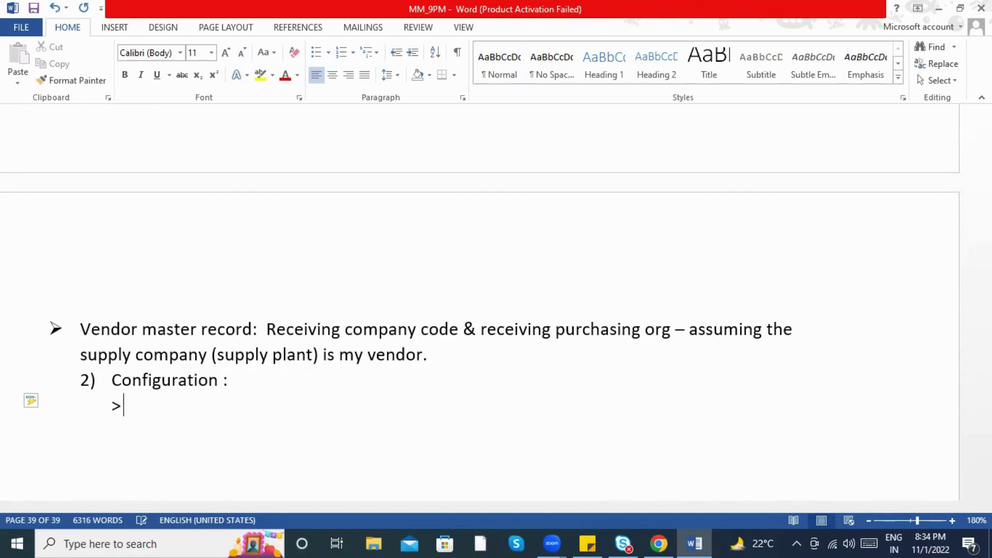
{"action": "type", "text": " Set up"}
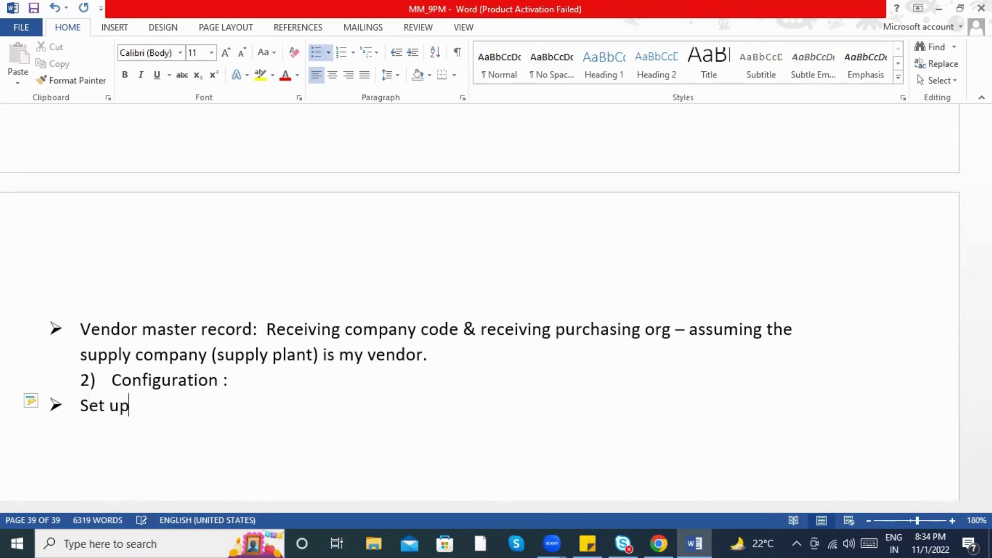
{"action": "type", "text": " stock trans"}
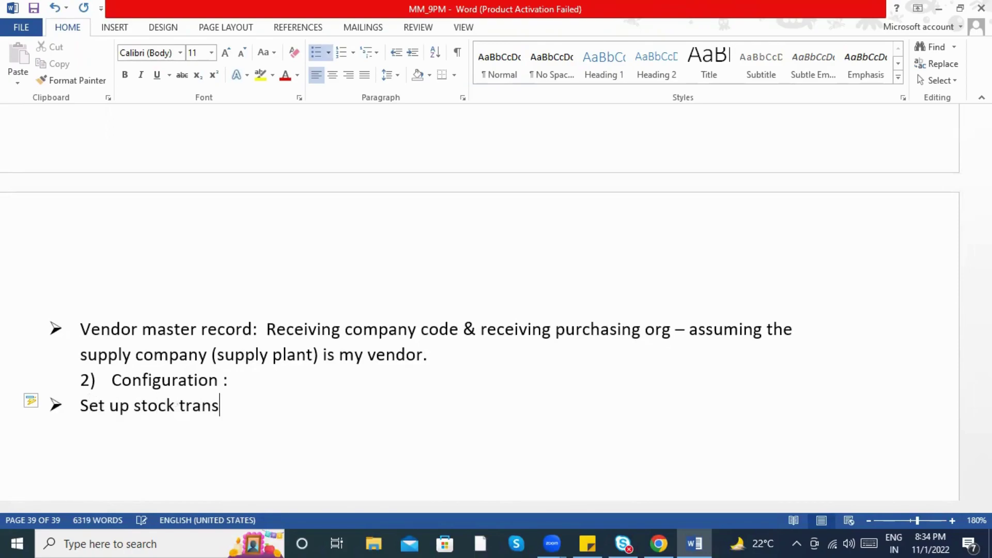
{"action": "type", "text": "port order - Receving plan"}
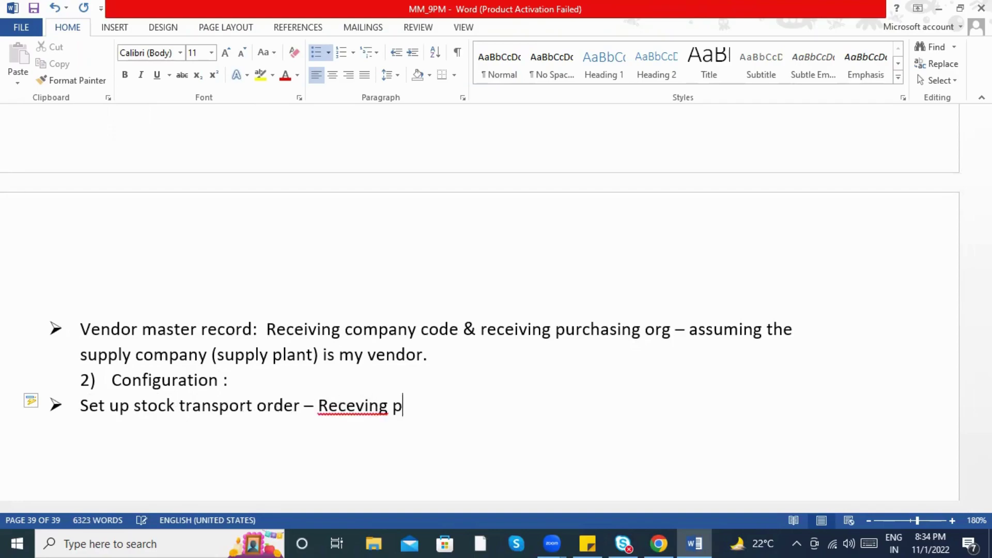
{"action": "key", "text": "BackSpace"}
{"action": "key", "text": "BackSpace"}
{"action": "key", "text": "BackSpace"}
{"action": "key", "text": "BackSpace"}
{"action": "key", "text": "BackSpace"}
{"action": "key", "text": "BackSpace"}
{"action": "key", "text": "BackSpace"}
{"action": "key", "text": "BackSpace"}
{"action": "key", "text": "BackSpace"}
{"action": "key", "text": "BackSpace"}
{"action": "type", "text": "iv"}
{"action": "key", "text": "BackSpace"}
{"action": "key", "text": "BackSpace"}
{"action": "type", "text": "eving"}
{"action": "key", "text": "BackSpace"}
{"action": "key", "text": "BackSpace"}
{"action": "key", "text": "BackSpace"}
{"action": "key", "text": "BackSpace"}
{"action": "type", "text": "iving plant "}
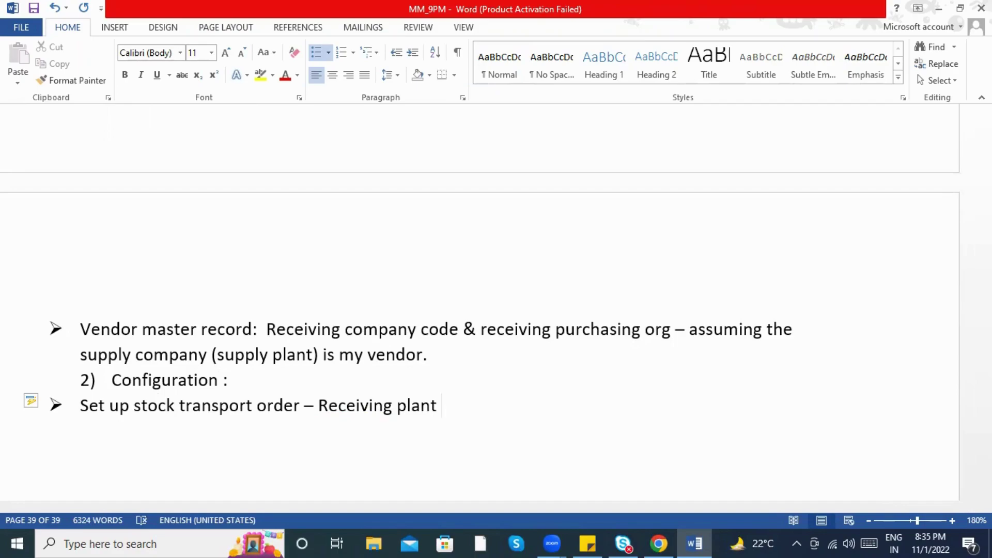
Step: Extend the stock transport order bullet with "( we will assign customer number)"
{"action": "type", "text": "( we will as"}
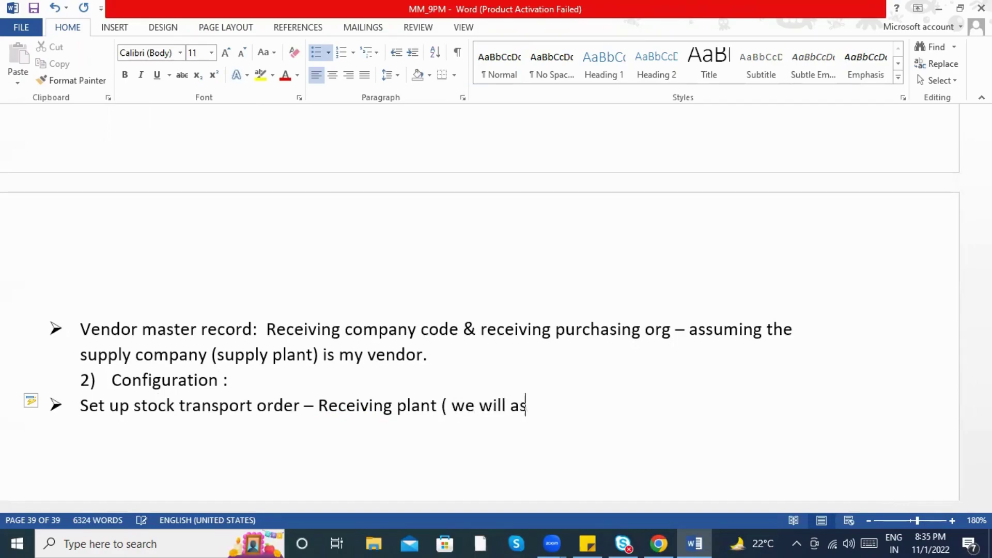
{"action": "type", "text": "sign customer nium"}
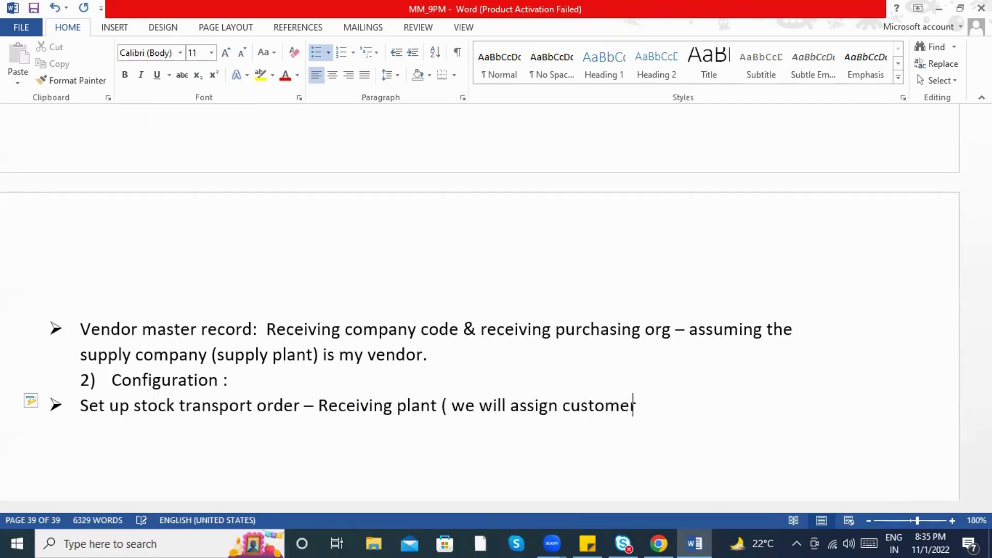
{"action": "key", "text": "BackSpace"}
{"action": "key", "text": "BackSpace"}
{"action": "key", "text": "BackSpace"}
{"action": "key", "text": "BackSpace"}
{"action": "type", "text": "umber)"}
Step: Complete the stock transport order bullet with "& Sales area" on the same line
{"action": "key", "text": "Return"}
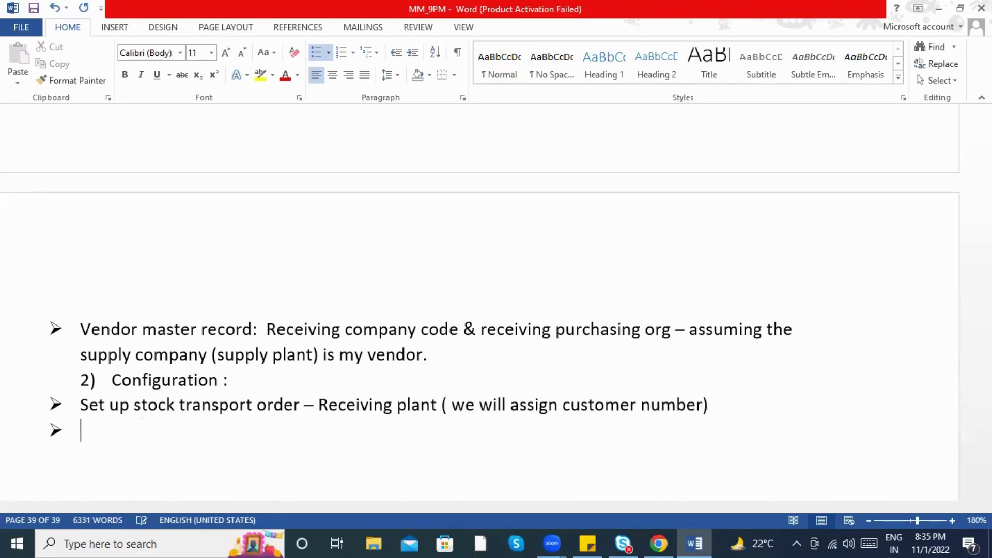
{"action": "key", "text": "BackSpace"}
{"action": "key", "text": "BackSpace"}
{"action": "key", "text": "BackSpace"}
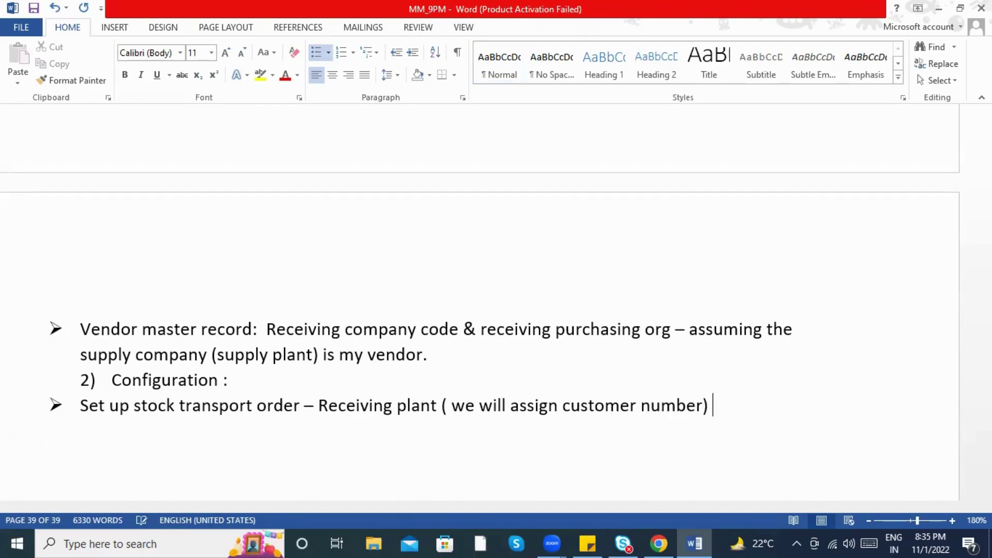
{"action": "type", "text": "& Sales"}
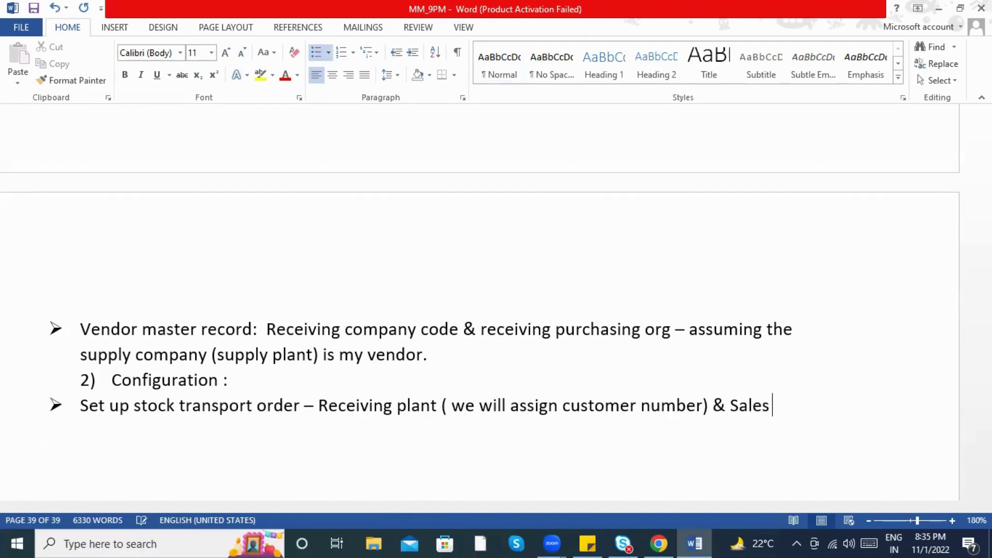
{"action": "type", "text": " area"}
Step: Add a bullet reading "Supply plant & Document type combination Delivery type ( NLCC)"
{"action": "key", "text": "Return"}
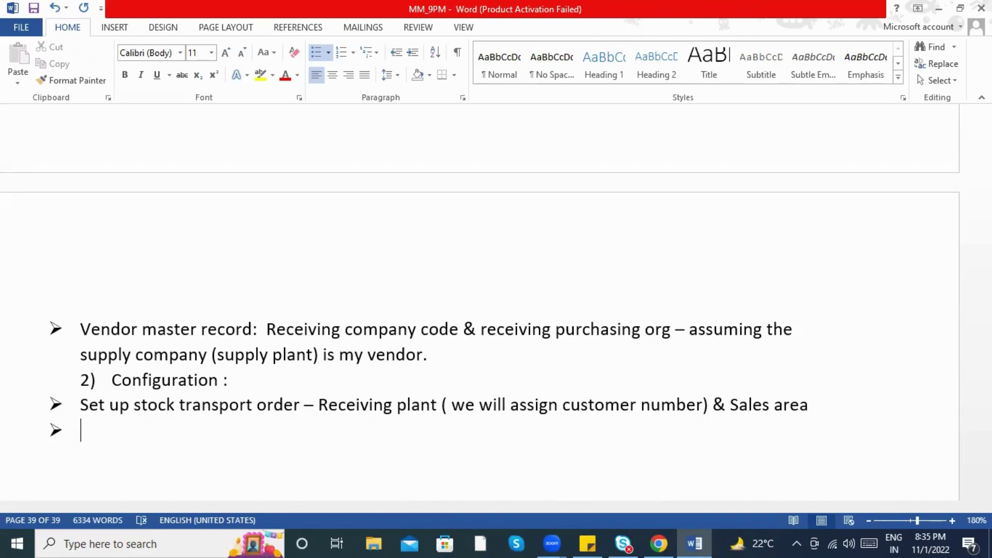
{"action": "type", "text": "Supply plant"}
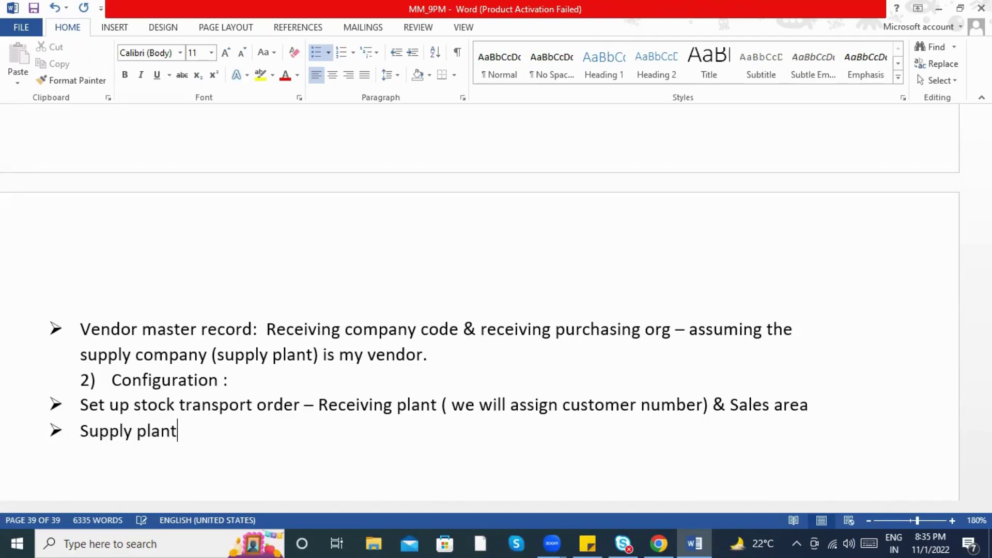
{"action": "type", "text": " & Document type combination"}
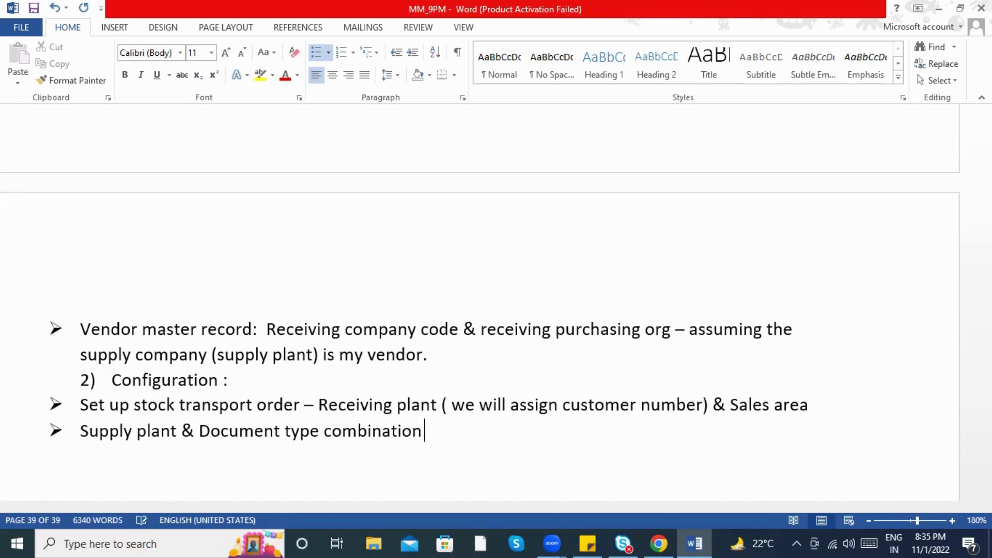
{"action": "type", "text": " Delivery type ( NLC"}
{"action": "key", "text": "BackSpace"}
{"action": "type", "text": "L"}
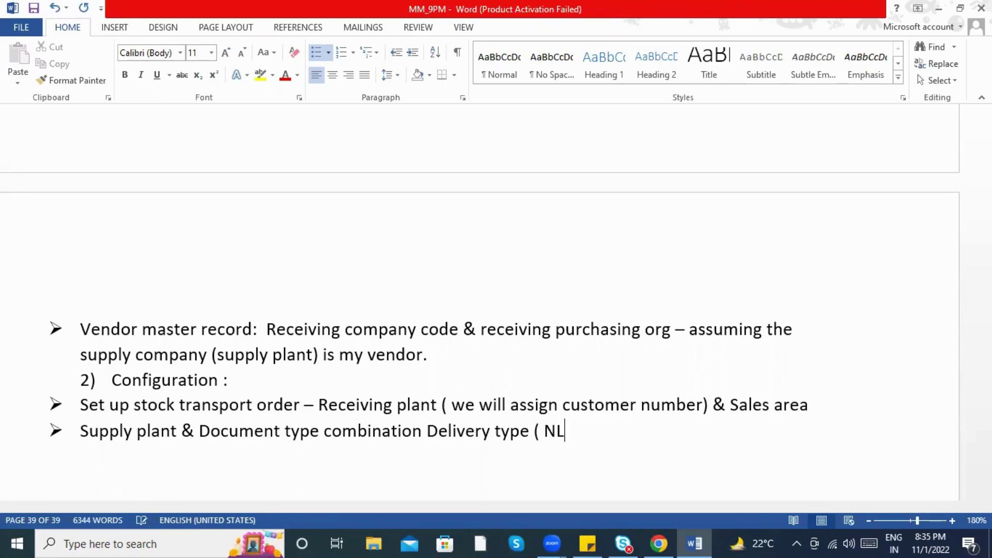
{"action": "type", "text": "CC)"}
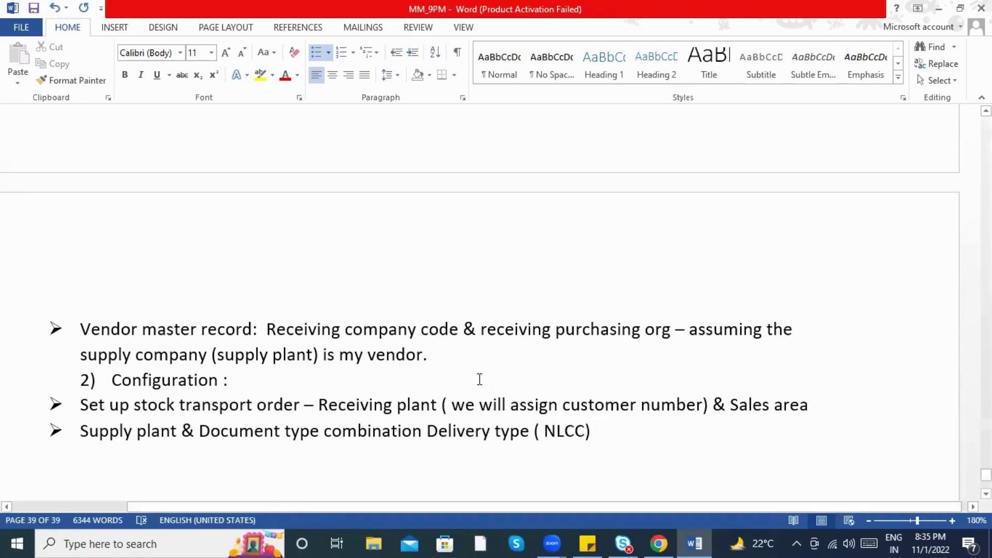
Step: Check the earlier intra STO notes on assigning the customer number, delivery type and one step procedure
{"action": "scroll", "coordinate": [416, 436], "scroll_direction": "up", "scroll_amount": 8}
{"action": "scroll", "coordinate": [415, 436], "scroll_direction": "up", "scroll_amount": 6}
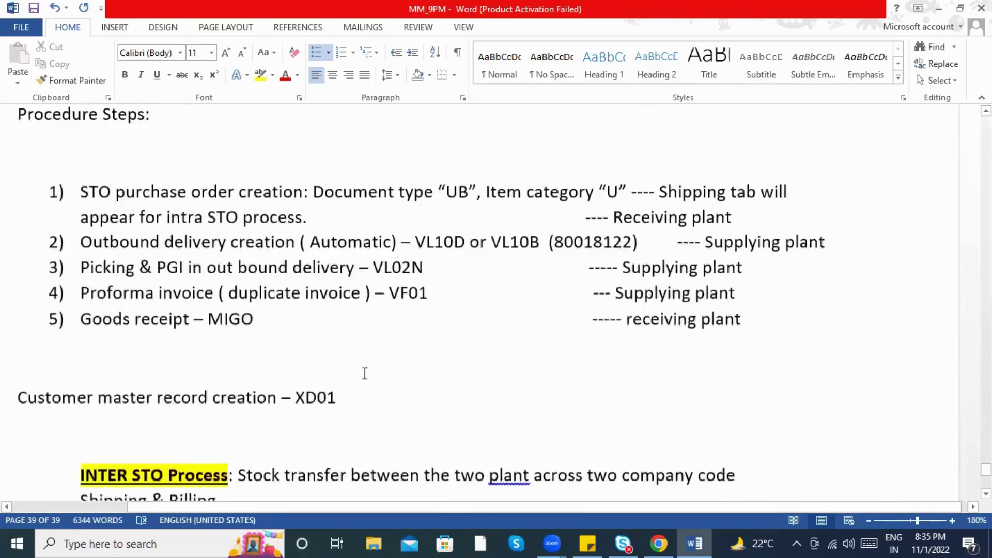
{"action": "scroll", "coordinate": [507, 401], "scroll_direction": "down", "scroll_amount": 3}
{"action": "scroll", "coordinate": [392, 375], "scroll_direction": "up", "scroll_amount": 6}
{"action": "scroll", "coordinate": [374, 343], "scroll_direction": "up", "scroll_amount": 2}
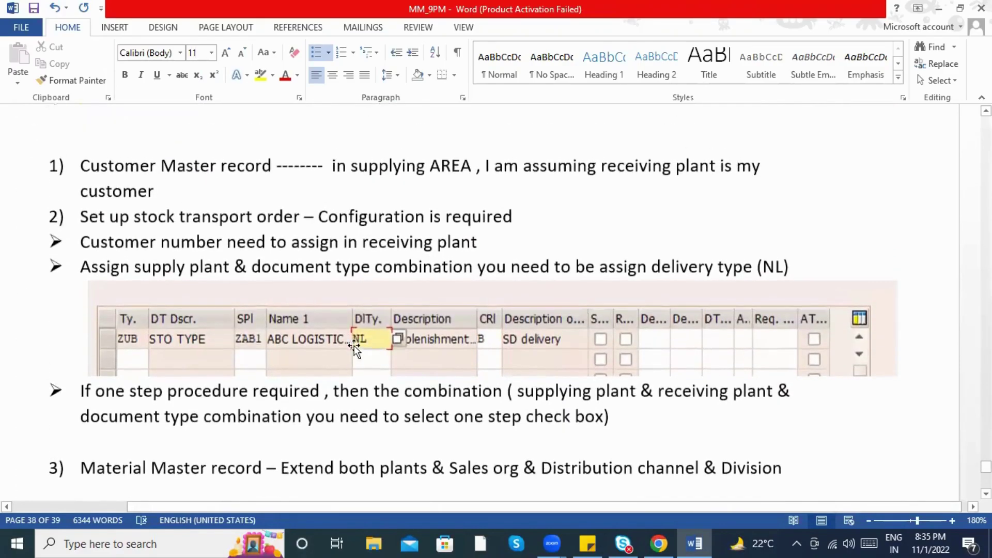
{"action": "scroll", "coordinate": [376, 343], "scroll_direction": "down", "scroll_amount": 10}
{"action": "scroll", "coordinate": [613, 362], "scroll_direction": "down", "scroll_amount": 5}
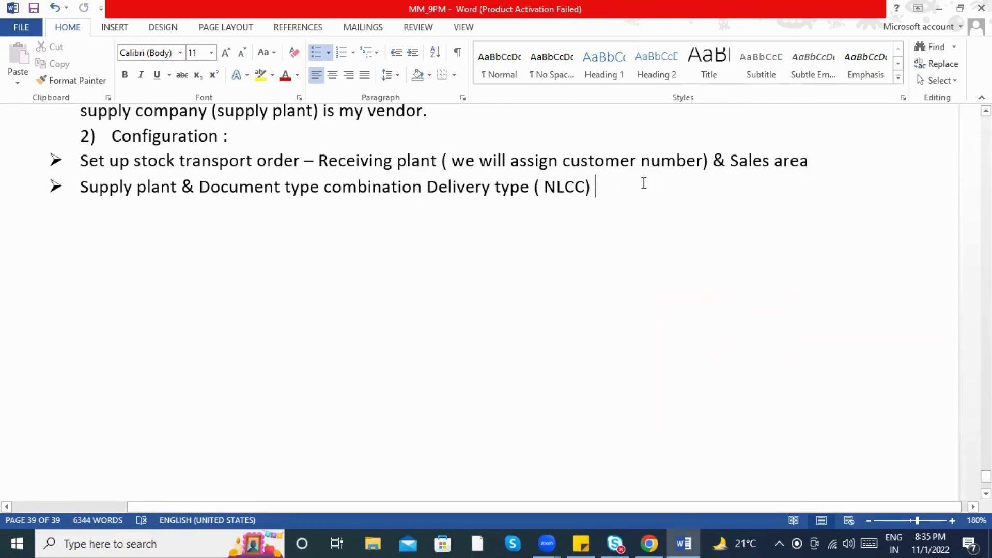
Step: Add a bullet reading "One step procedure – supply plant & receiving plant & Document type – Whether one step or two step"
{"action": "key", "text": "Return"}
{"action": "type", "text": "One step procedure "}
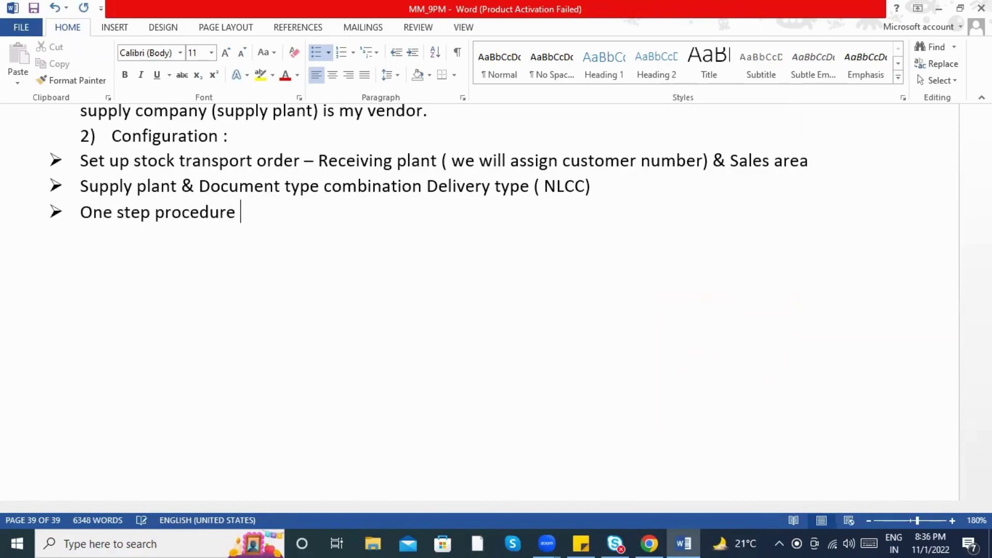
{"action": "type", "text": "- supplay pl"}
{"action": "key", "text": "BackSpace"}
{"action": "key", "text": "BackSpace"}
{"action": "key", "text": "BackSpace"}
{"action": "key", "text": "BackSpace"}
{"action": "key", "text": "BackSpace"}
{"action": "type", "text": "y plant & receivp"}
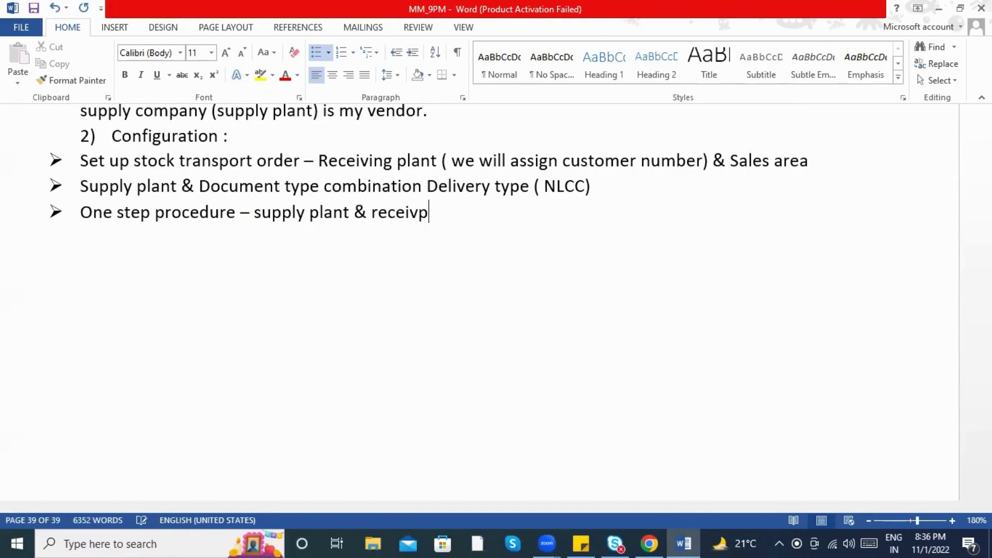
{"action": "key", "text": "BackSpace"}
{"action": "type", "text": "ing plant & Document t"}
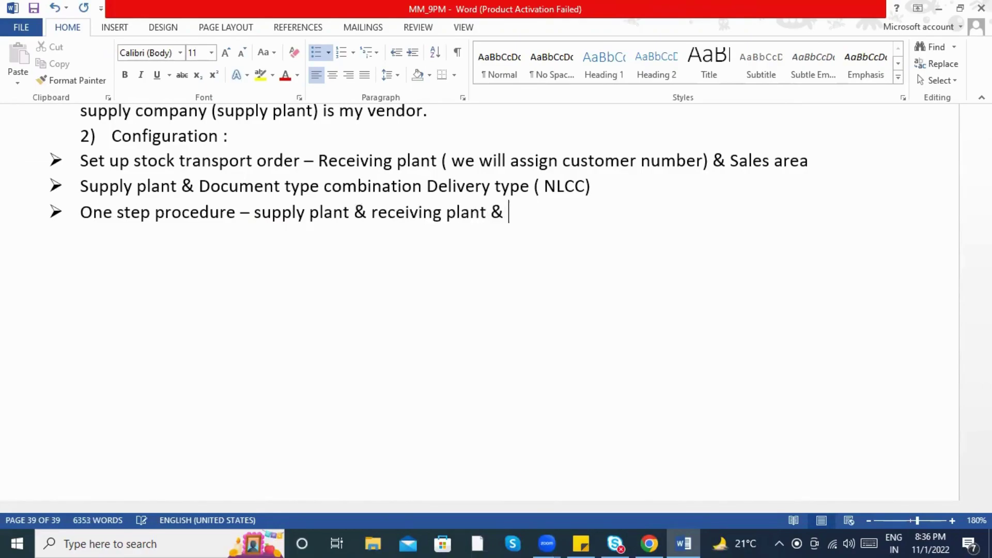
{"action": "type", "text": "ype"}
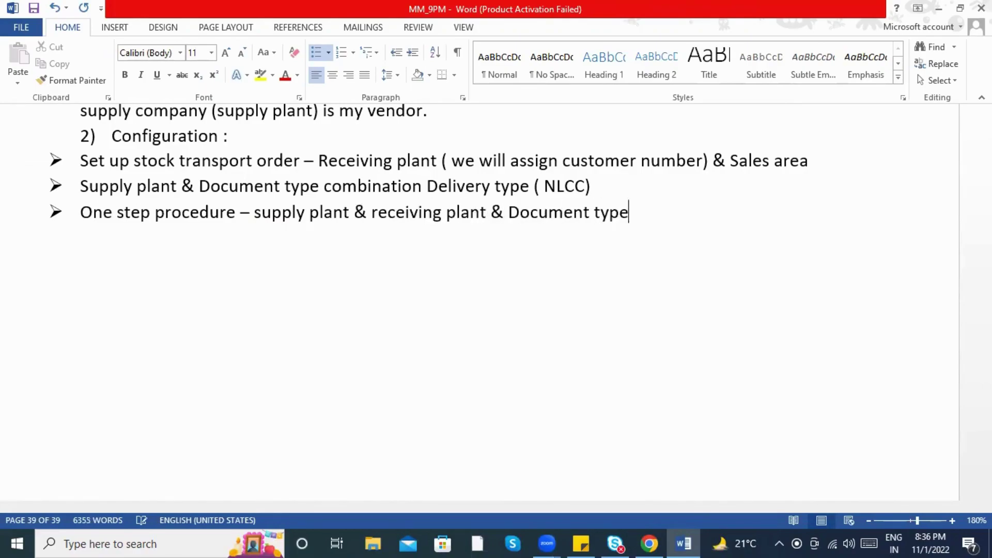
{"action": "type", "text": " - Whether one step or t"}
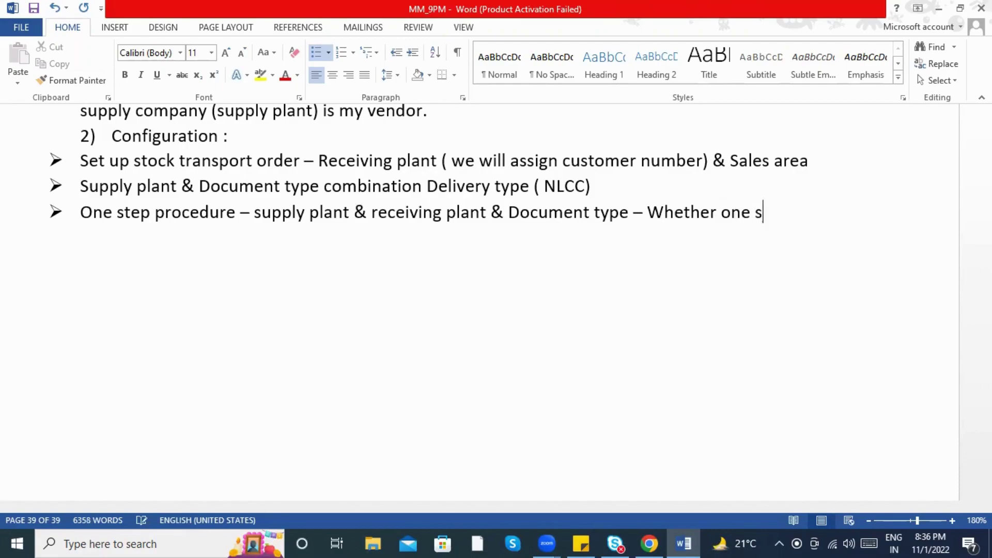
{"action": "type", "text": "step"}
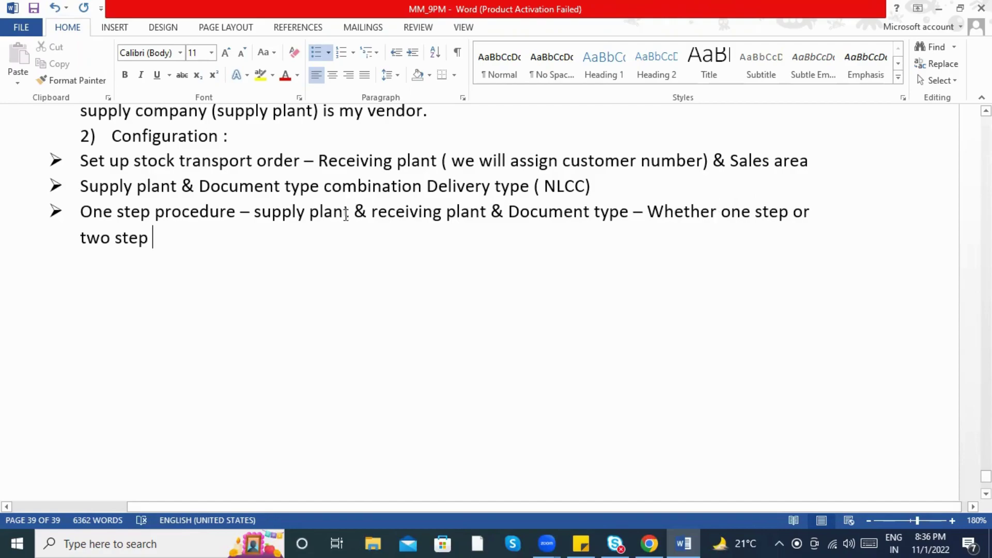
Step: Select the three bullets under the "Configuration" heading for review
{"action": "scroll", "coordinate": [186, 233], "scroll_direction": "up", "scroll_amount": 1}
{"action": "left_click_drag", "start_coordinate": [153, 299], "coordinate": [77, 222]}
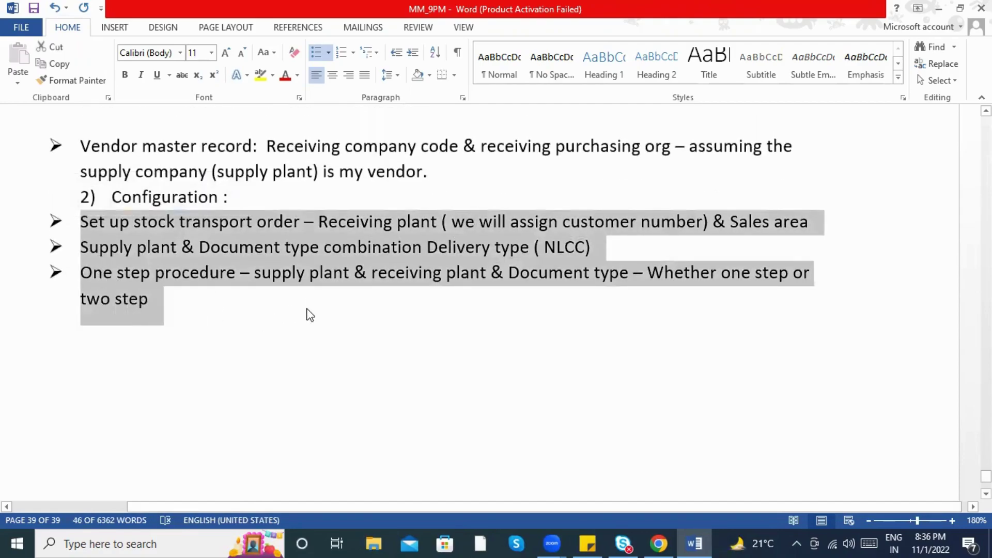
Step: Add a "Procedure :" line below the three Configuration bullets
{"action": "scroll", "coordinate": [310, 315], "scroll_direction": "up", "scroll_amount": 1}
{"action": "scroll", "coordinate": [215, 191], "scroll_direction": "down", "scroll_amount": 4}
{"action": "left_click", "coordinate": [215, 191]}
{"action": "key", "text": "Return"}
{"action": "scroll", "coordinate": [312, 354], "scroll_direction": "up", "scroll_amount": 3}
{"action": "scroll", "coordinate": [312, 332], "scroll_direction": "down", "scroll_amount": 2}
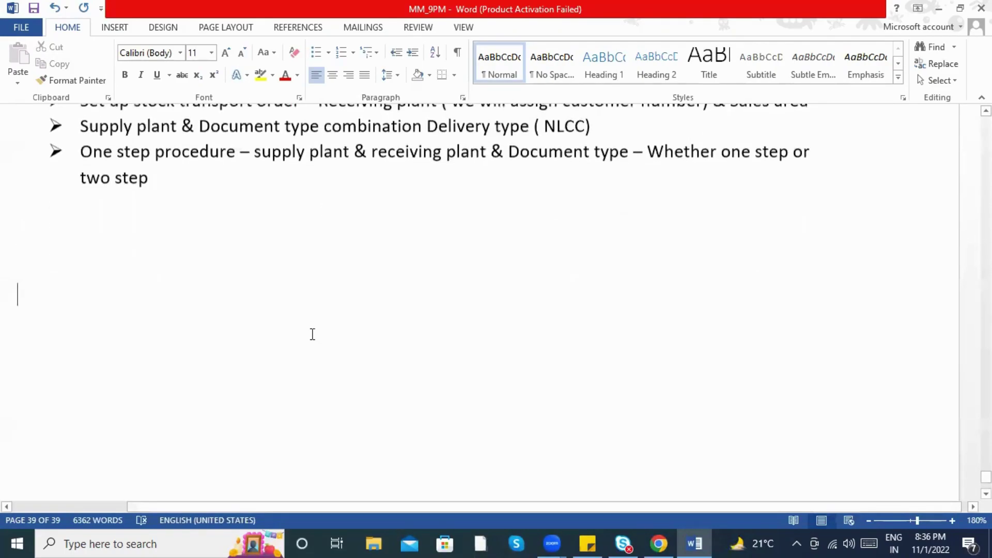
{"action": "type", "text": "Procedure "}
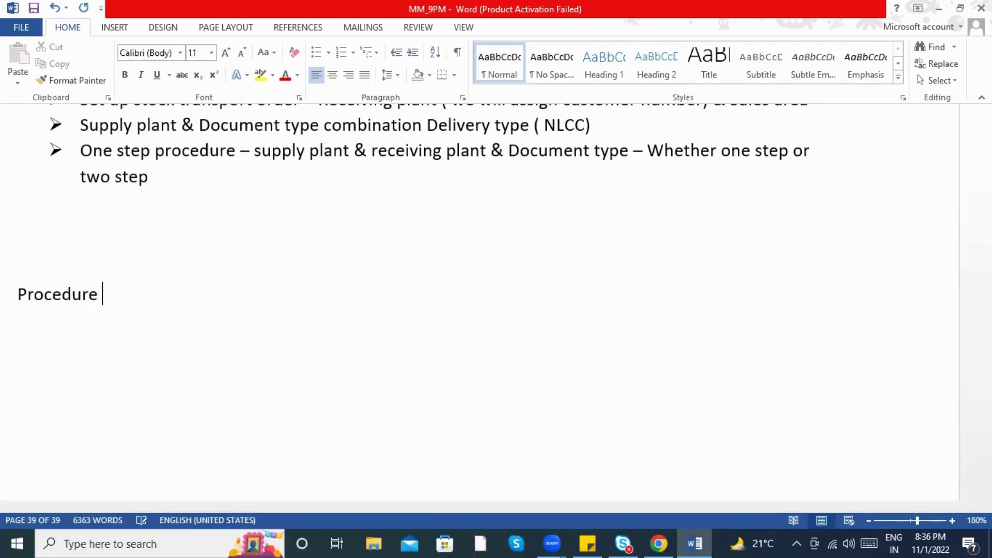
{"action": "type", "text": ":"}
Step: Write "Stock transport order" after "Procedure :"
{"action": "scroll", "coordinate": [284, 337], "scroll_direction": "up", "scroll_amount": 15}
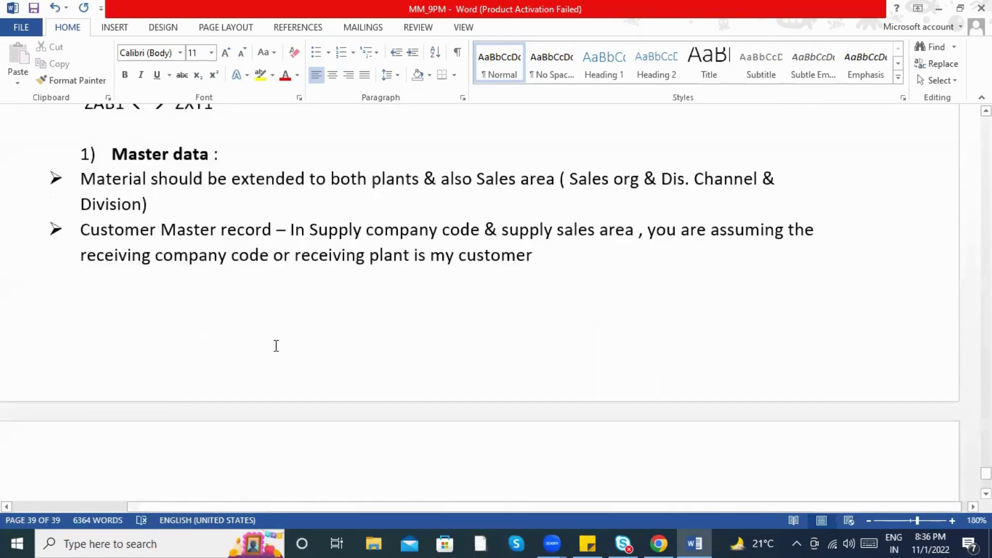
{"action": "scroll", "coordinate": [168, 211], "scroll_direction": "down", "scroll_amount": 15}
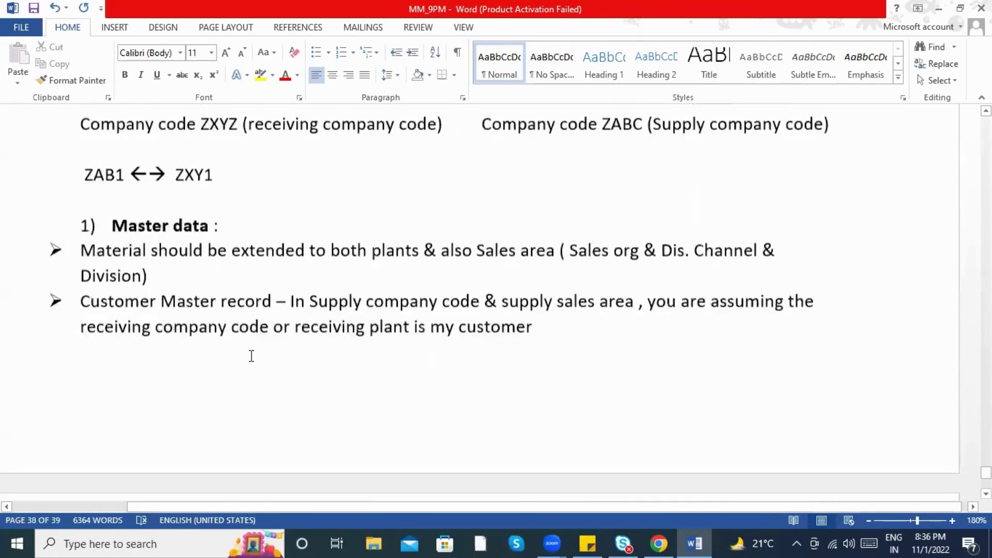
{"action": "scroll", "coordinate": [238, 343], "scroll_direction": "down", "scroll_amount": 5}
{"action": "type", "text": "S"}
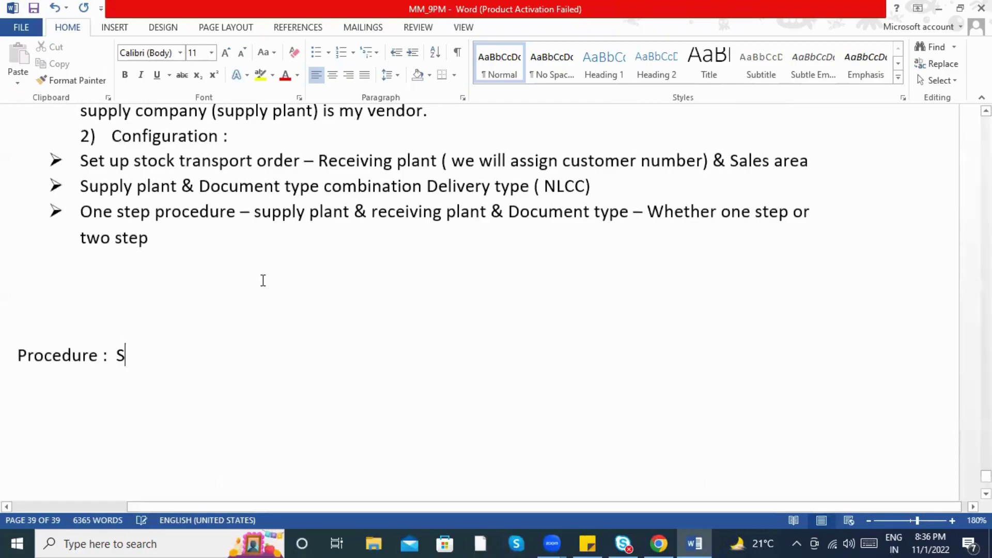
{"action": "type", "text": "toclk transport ortde"}
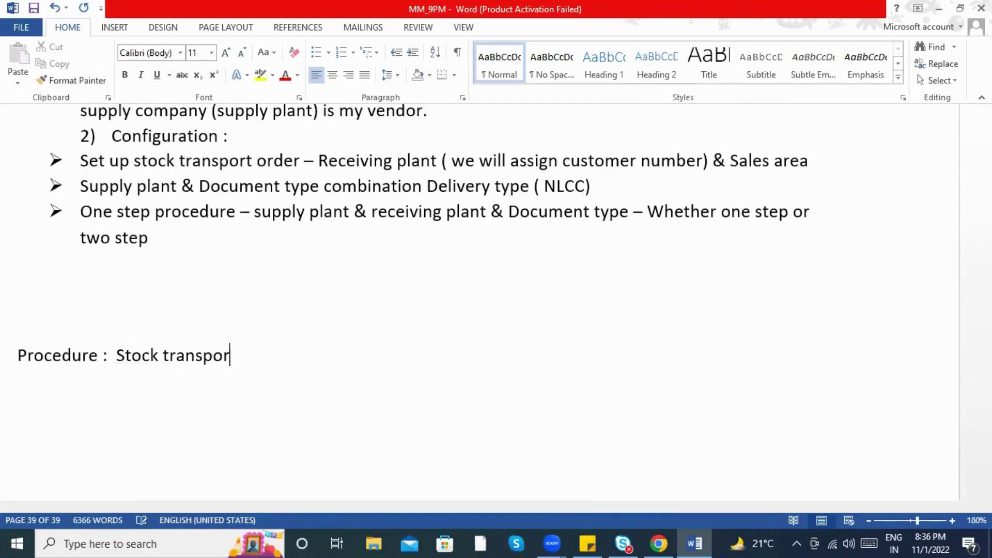
{"action": "key", "text": "BackSpace"}
{"action": "key", "text": "BackSpace"}
{"action": "key", "text": "BackSpace"}
{"action": "type", "text": "der"}
Step: Extend the stock transport order line with "--- Document type “ NB “"
{"action": "scroll", "coordinate": [257, 251], "scroll_direction": "up", "scroll_amount": 5}
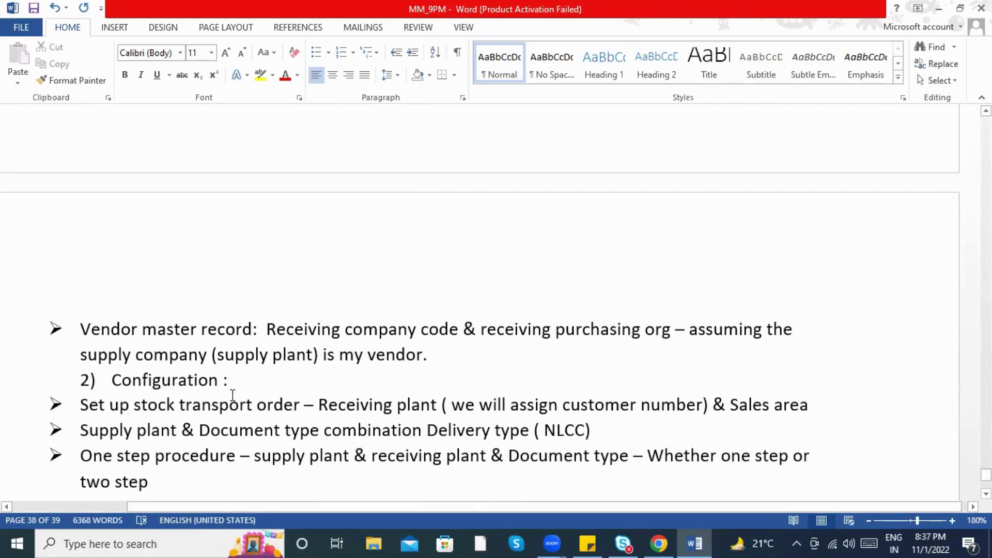
{"action": "scroll", "coordinate": [148, 257], "scroll_direction": "up", "scroll_amount": 3}
{"action": "scroll", "coordinate": [241, 307], "scroll_direction": "down", "scroll_amount": 10}
{"action": "scroll", "coordinate": [240, 307], "scroll_direction": "up", "scroll_amount": 5}
{"action": "left_click", "coordinate": [324, 239]}
{"action": "type", "text": "Document type "}
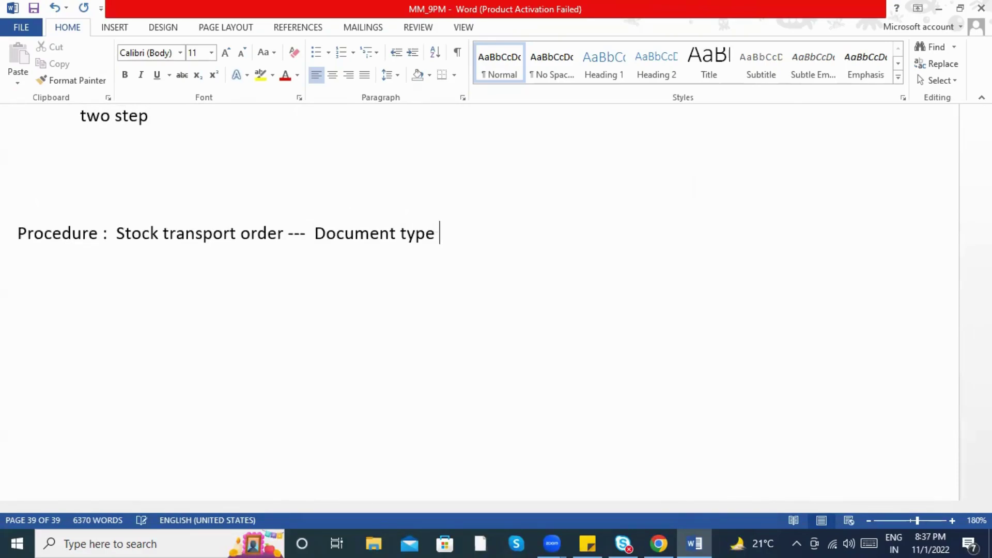
{"action": "type", "text": "NAN"}
{"action": "key", "text": "BackSpace"}
{"action": "key", "text": "BackSpace"}
{"action": "type", "text": "B"}
{"action": "left_click", "coordinate": [445, 233]}
{"action": "type", "text": "\""}
{"action": "left_click", "coordinate": [499, 232]}
Step: Append ", Vendor number" after the NB document type in the procedure line
{"action": "type", "text": ", Vendor"}
{"action": "type", "text": " nn"}
{"action": "key", "text": "BackSpace"}
{"action": "type", "text": "umber"}
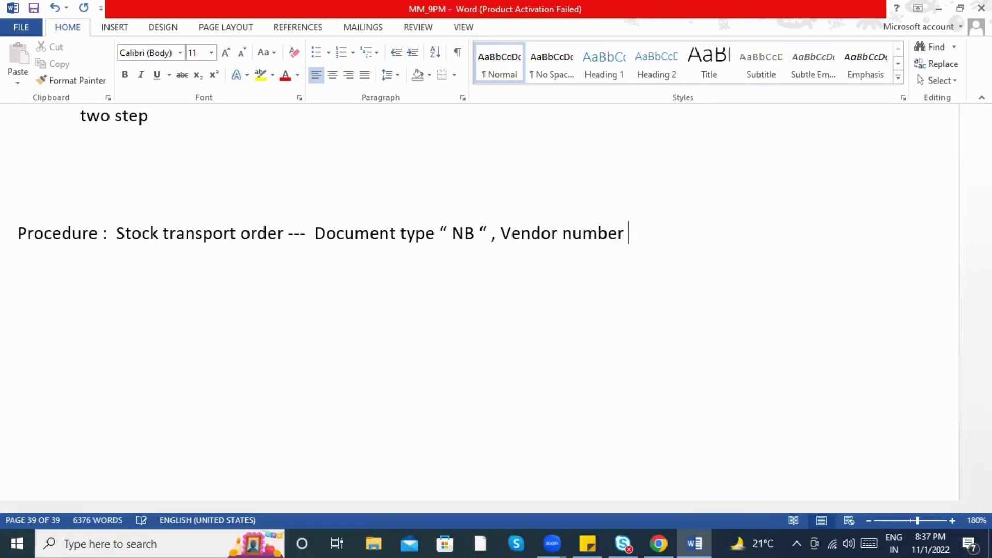
{"action": "scroll", "coordinate": [543, 250], "scroll_direction": "up", "scroll_amount": 10}
{"action": "scroll", "coordinate": [465, 242], "scroll_direction": "up", "scroll_amount": 12}
{"action": "scroll", "coordinate": [582, 267], "scroll_direction": "down", "scroll_amount": 20}
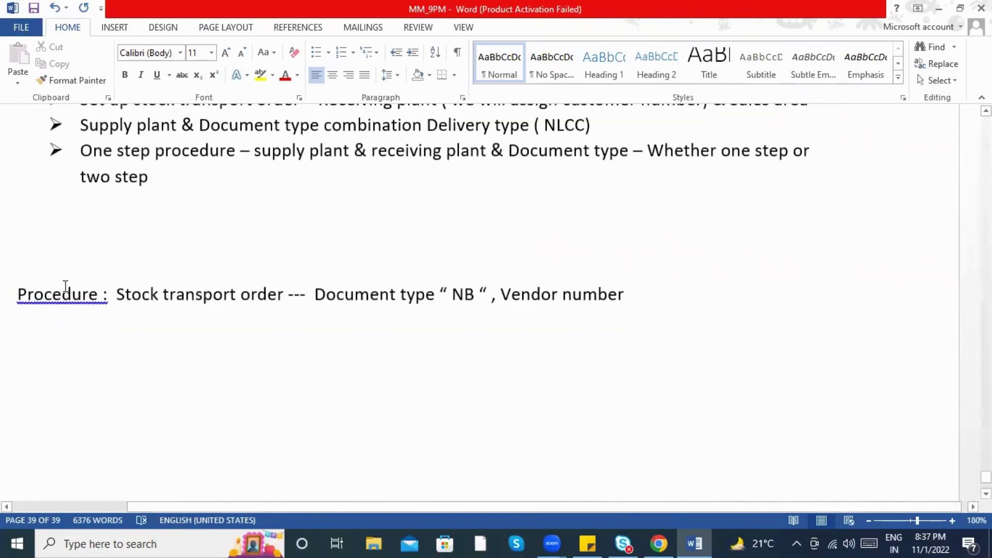
Step: Correct the spacing in "Procedure:" and put the stock transport order text on its own line as numbered item 1)
{"action": "right_click", "coordinate": [108, 296]}
{"action": "left_click", "coordinate": [124, 313]}
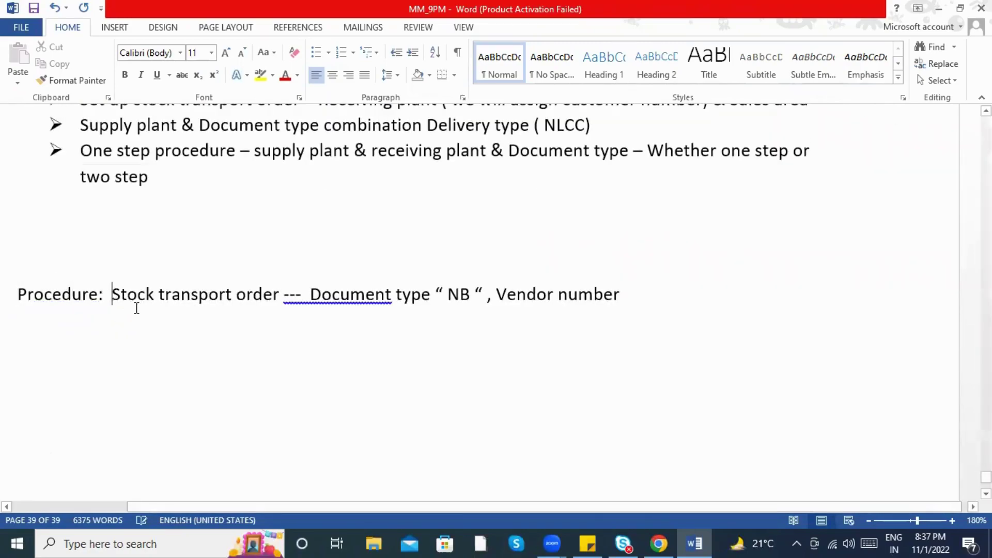
{"action": "left_click", "coordinate": [112, 295]}
{"action": "key", "text": "Return"}
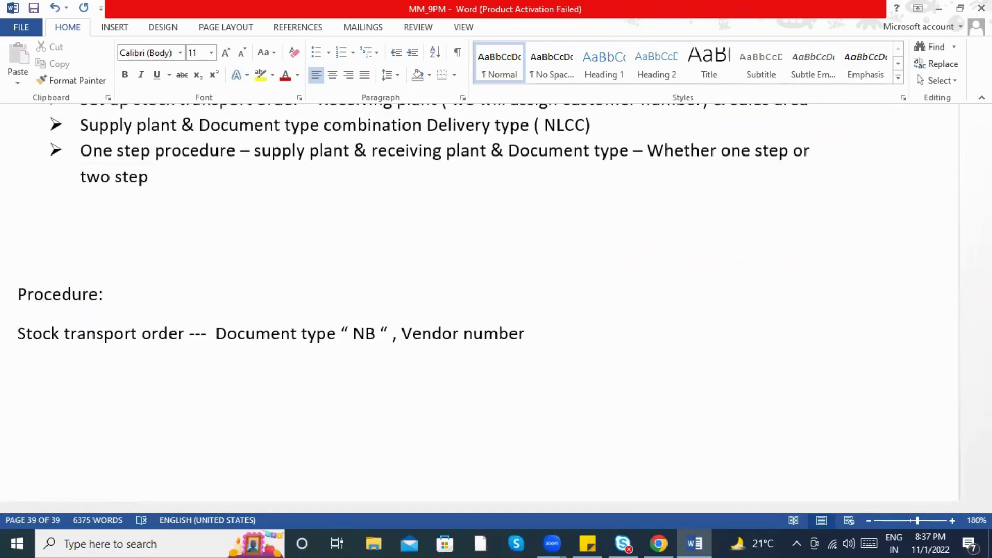
{"action": "type", "text": "1)"}
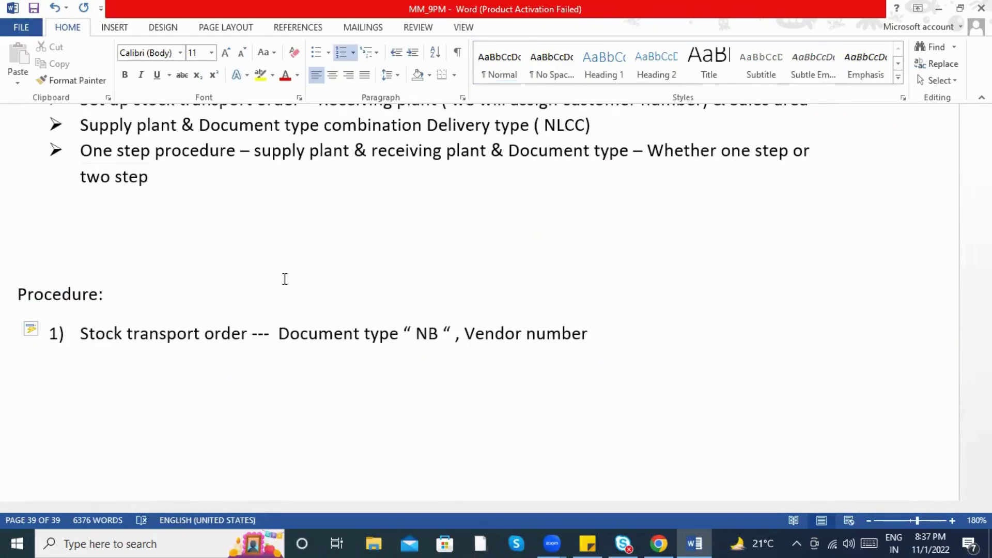
Step: Append ". Shipping tab need to populate." to item 1 of the procedure
{"action": "left_click", "coordinate": [603, 336]}
{"action": "type", "text": ". Shipping tan"}
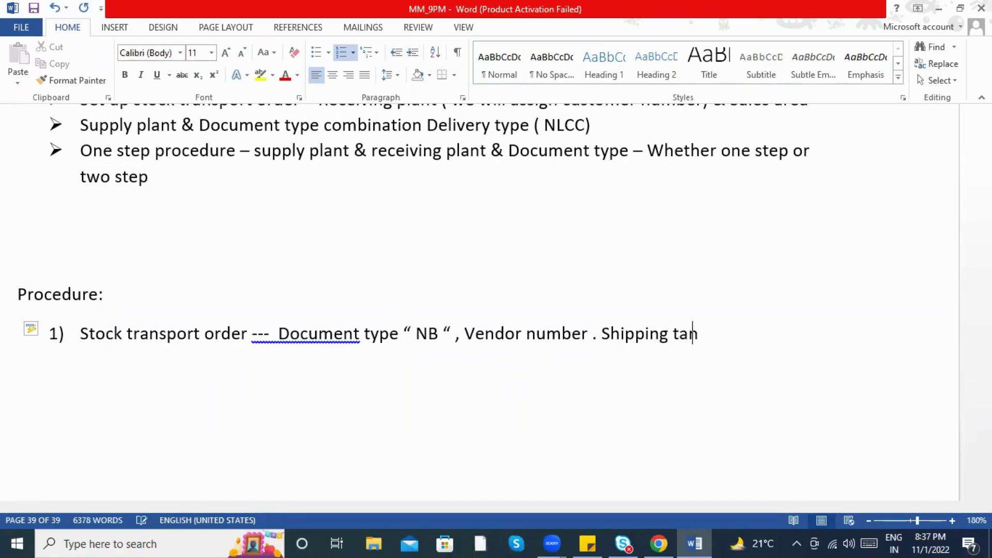
{"action": "key", "text": "BackSpace"}
{"action": "type", "text": "b need to popul"}
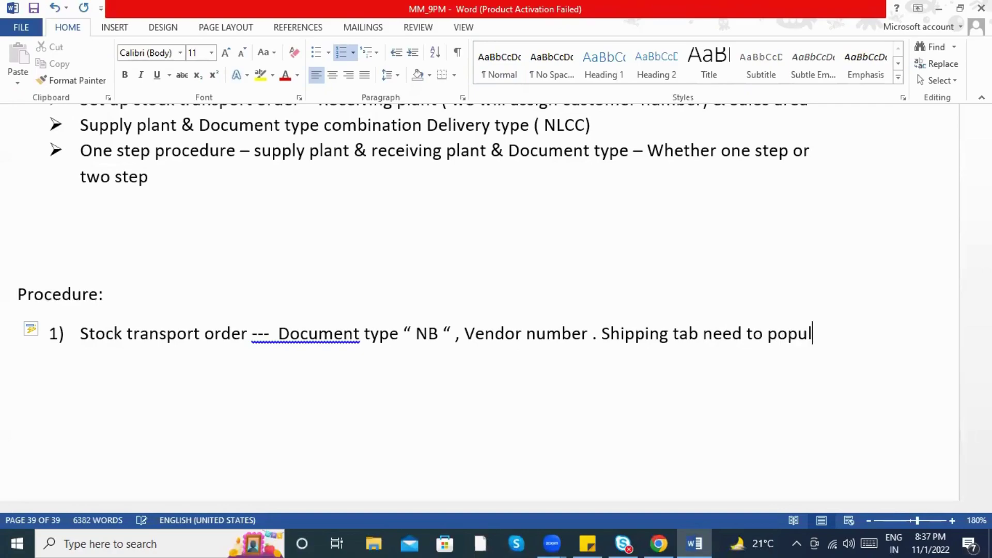
{"action": "type", "text": "ate."}
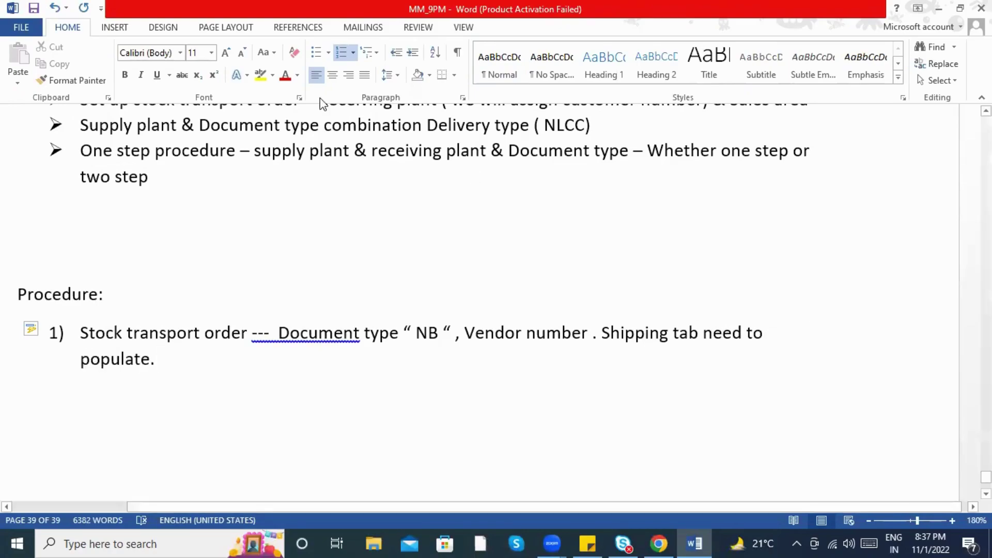
Step: Apply the suggested grammar corrections to the spacing around "Document", "NB", the comma and "number." in item 1
{"action": "right_click", "coordinate": [340, 344]}
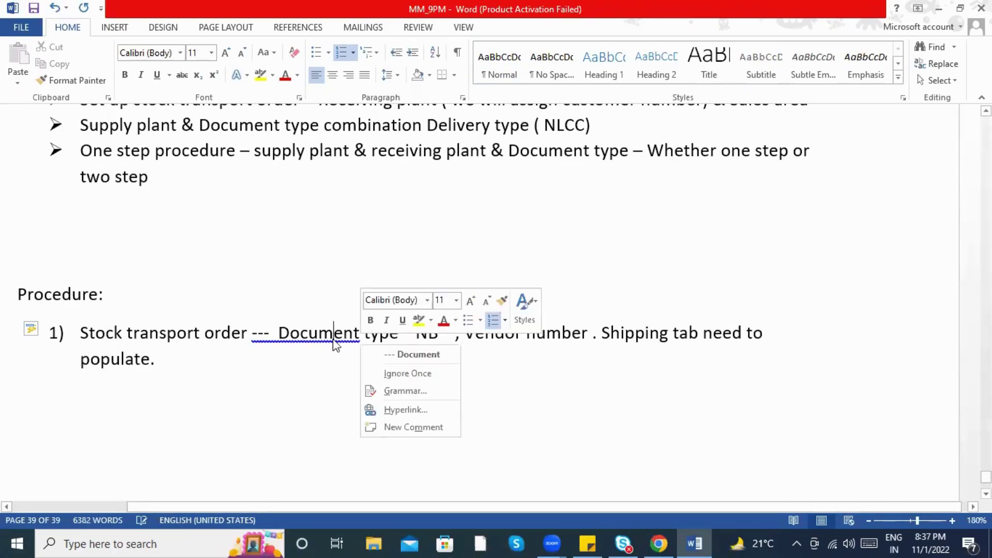
{"action": "left_click", "coordinate": [400, 353]}
{"action": "right_click", "coordinate": [414, 346]}
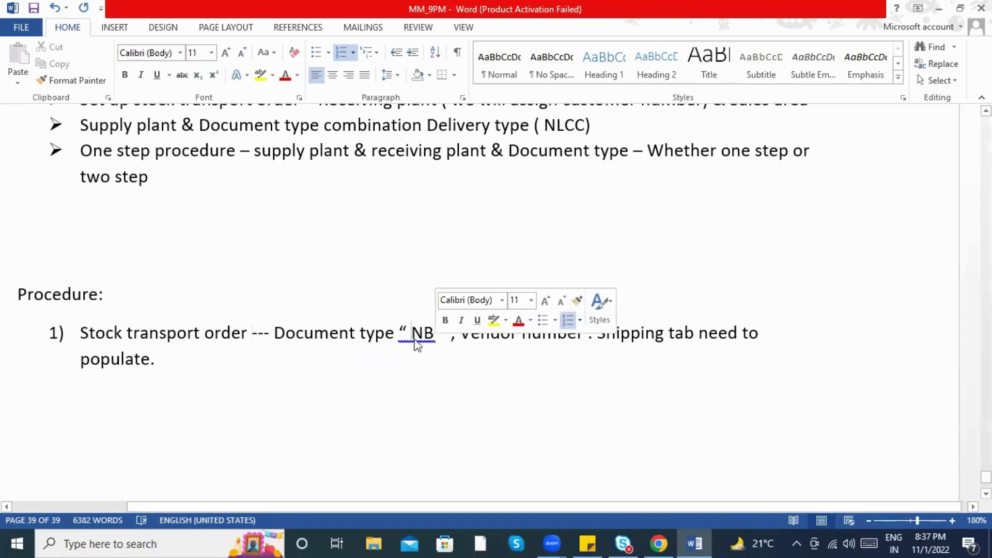
{"action": "left_click", "coordinate": [448, 354]}
{"action": "right_click", "coordinate": [448, 339]}
{"action": "left_click", "coordinate": [478, 357]}
{"action": "right_click", "coordinate": [574, 341]}
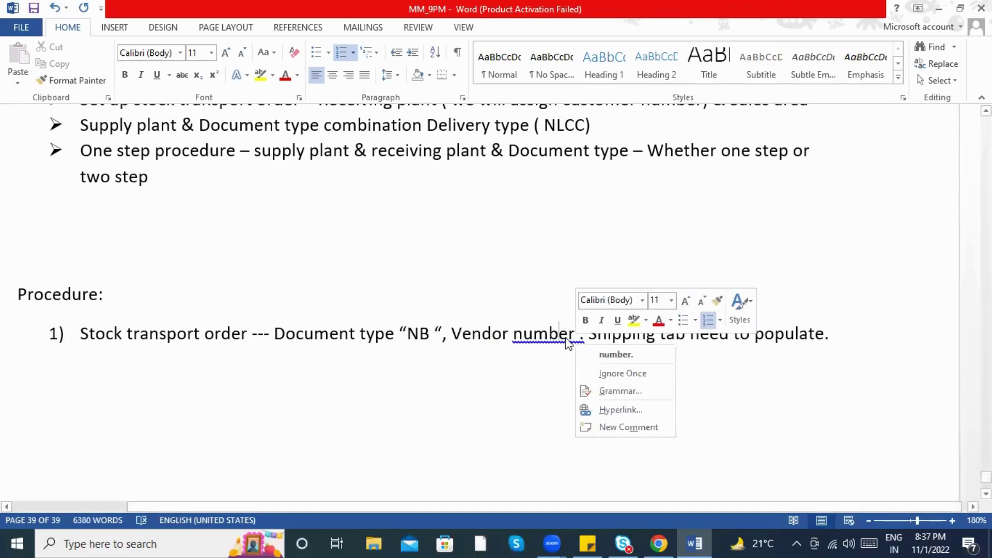
{"action": "left_click", "coordinate": [612, 354]}
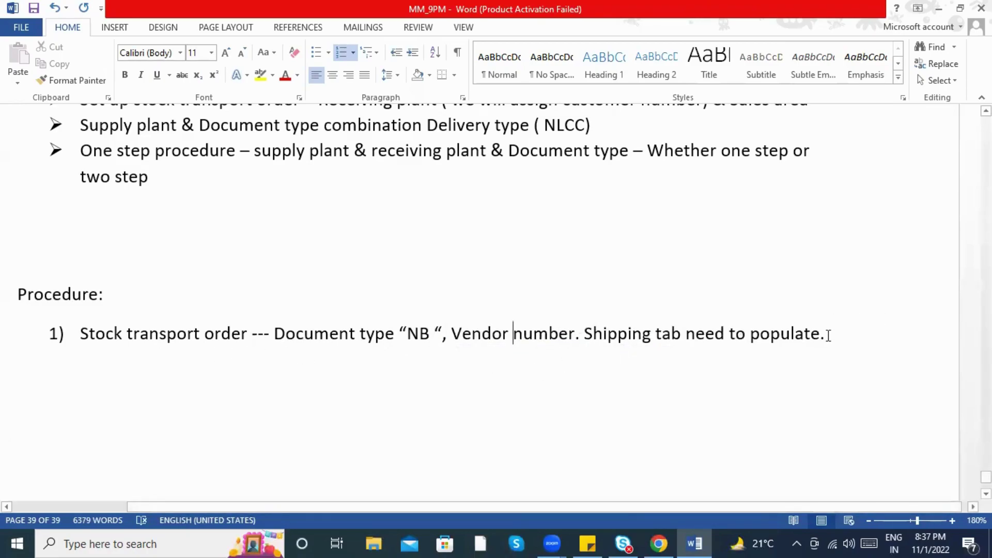
Step: Insert "(Delivery type NLCC)" after "populate" in item 1 and correct the spacing around its parentheses
{"action": "type", "text": "( Delivery type NLCC)"}
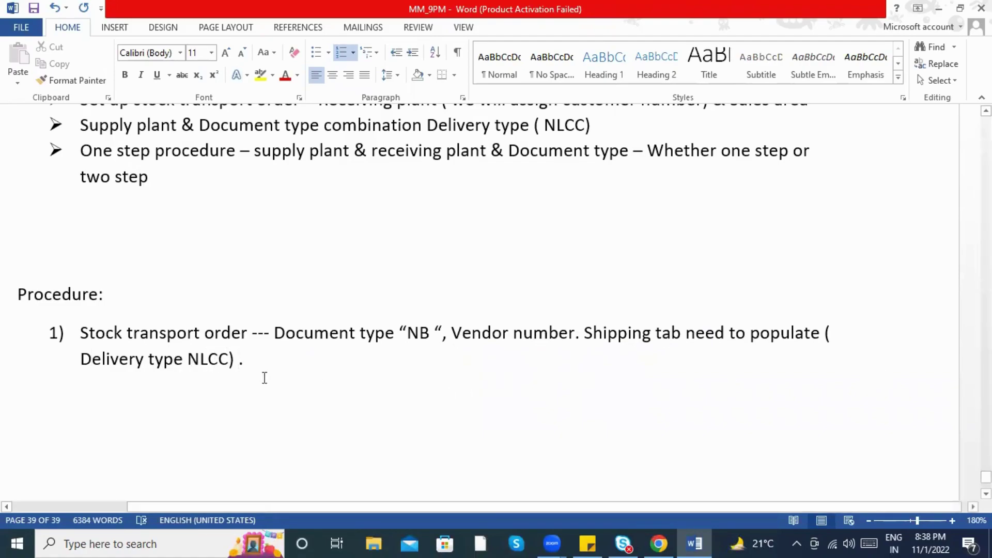
{"action": "left_click_drag", "start_coordinate": [188, 358], "coordinate": [231, 359]}
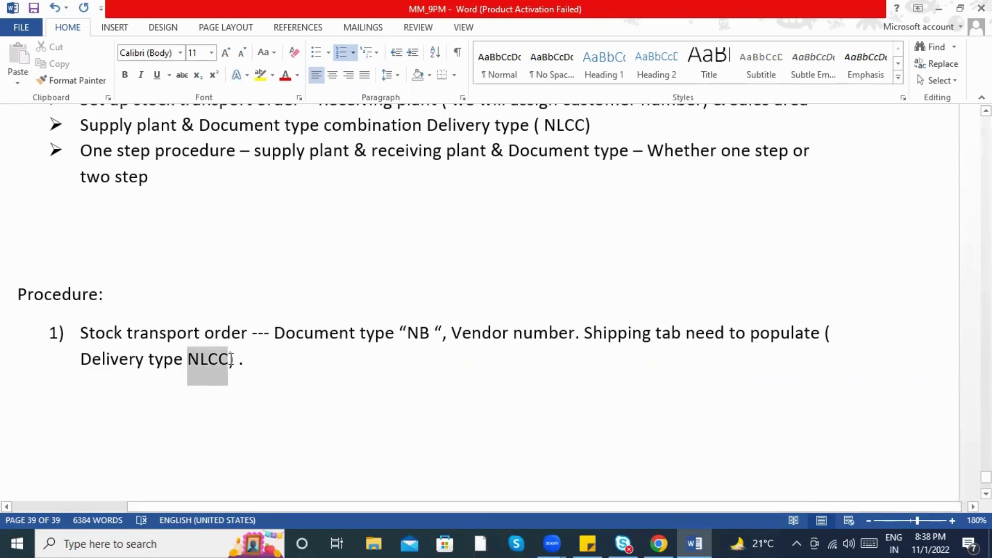
{"action": "left_click", "coordinate": [133, 364]}
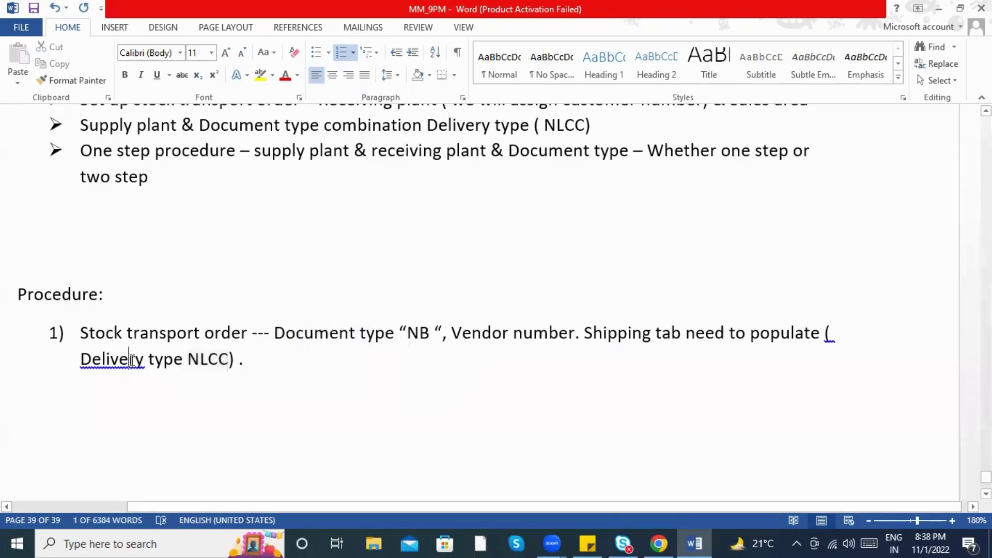
{"action": "right_click", "coordinate": [132, 364]}
{"action": "left_click", "coordinate": [170, 379]}
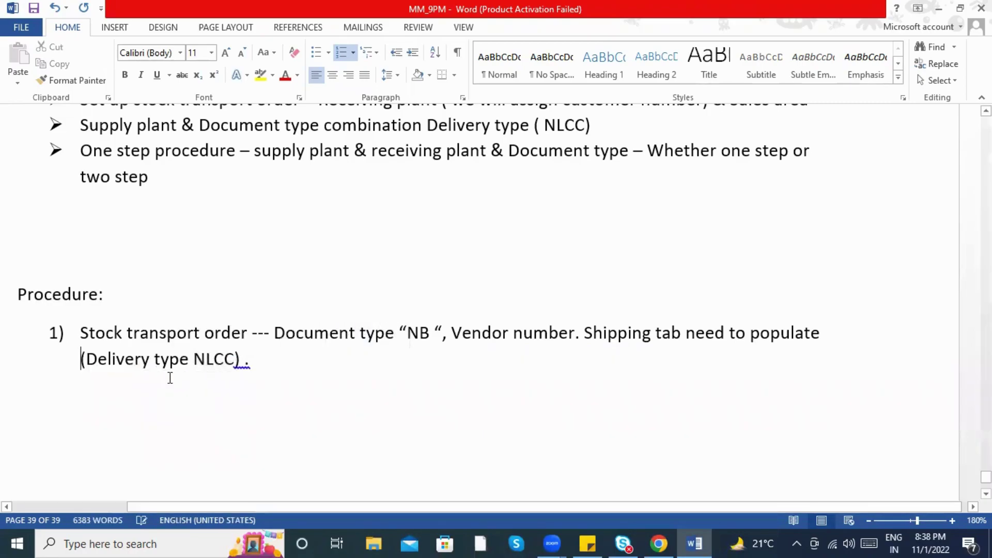
{"action": "right_click", "coordinate": [244, 360]}
{"action": "left_click", "coordinate": [266, 381]}
{"action": "scroll", "coordinate": [300, 372], "scroll_direction": "down", "scroll_amount": 1}
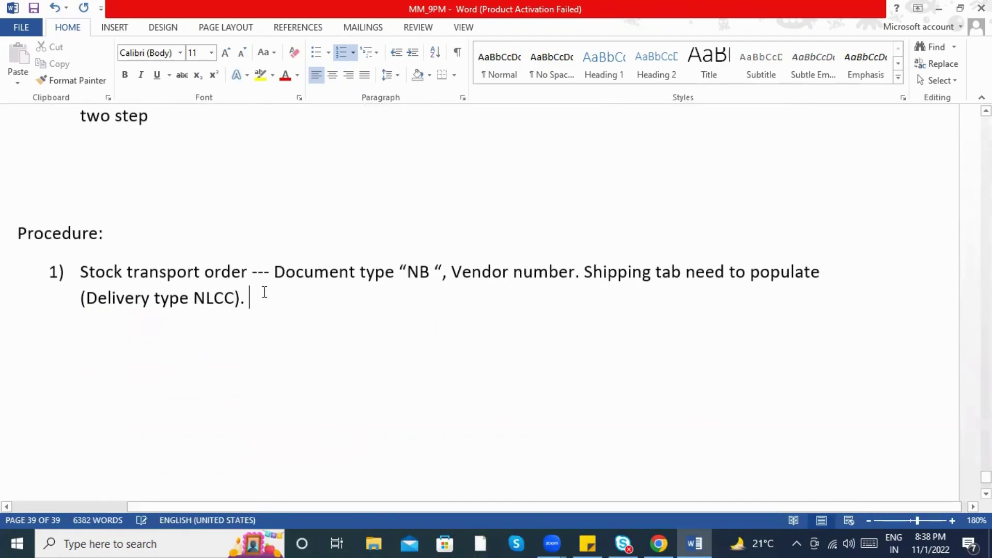
Step: Add numbered item 2 reading "Create outbound delivery – VL10d or VL10B"
{"action": "key", "text": "Return"}
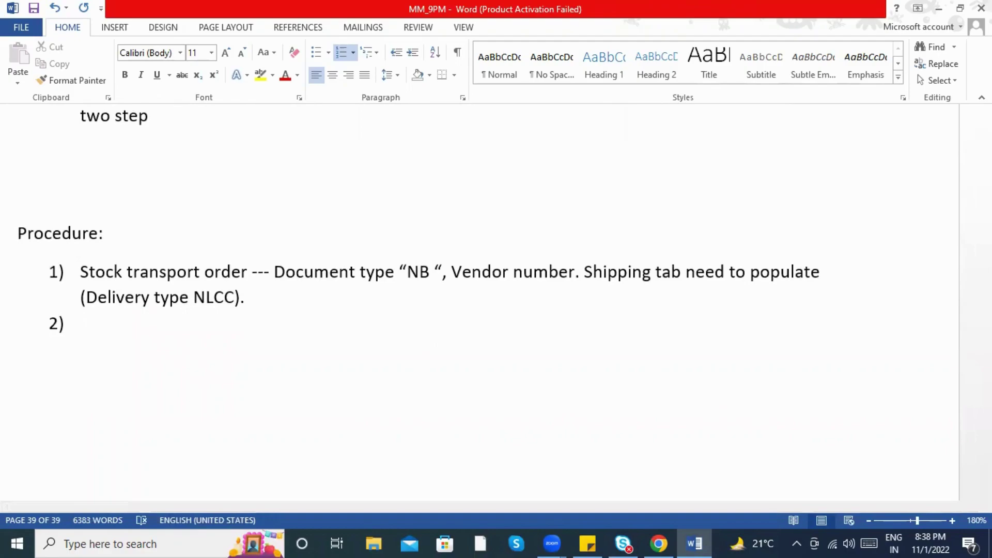
{"action": "scroll", "coordinate": [268, 295], "scroll_direction": "down", "scroll_amount": 2}
{"action": "scroll", "coordinate": [261, 294], "scroll_direction": "up", "scroll_amount": 1}
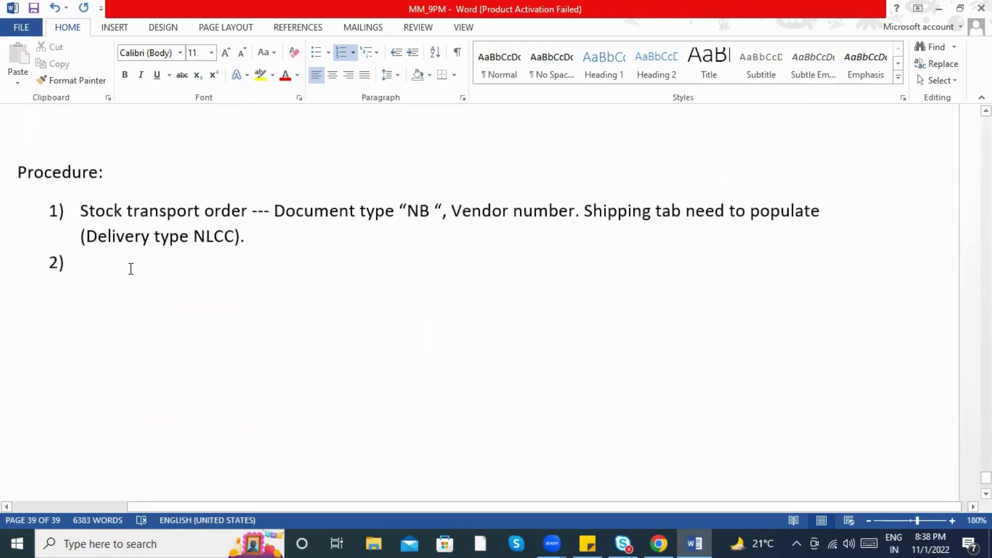
{"action": "type", "text": "Create"}
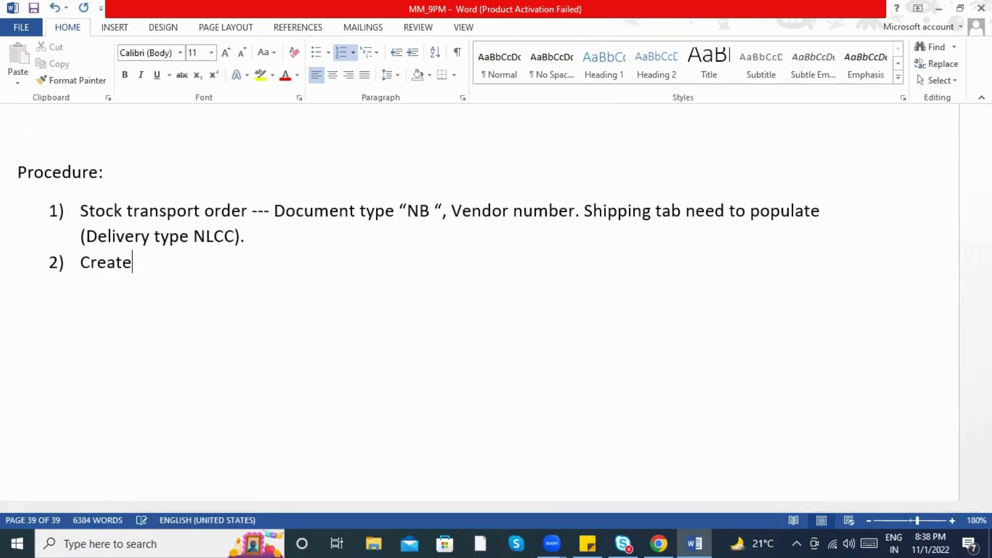
{"action": "type", "text": " oyt"}
{"action": "key", "text": "BackSpace"}
{"action": "key", "text": "BackSpace"}
{"action": "type", "text": "utboudn"}
{"action": "key", "text": "BackSpace"}
{"action": "key", "text": "BackSpace"}
{"action": "type", "text": "nd delivery - VL10d "}
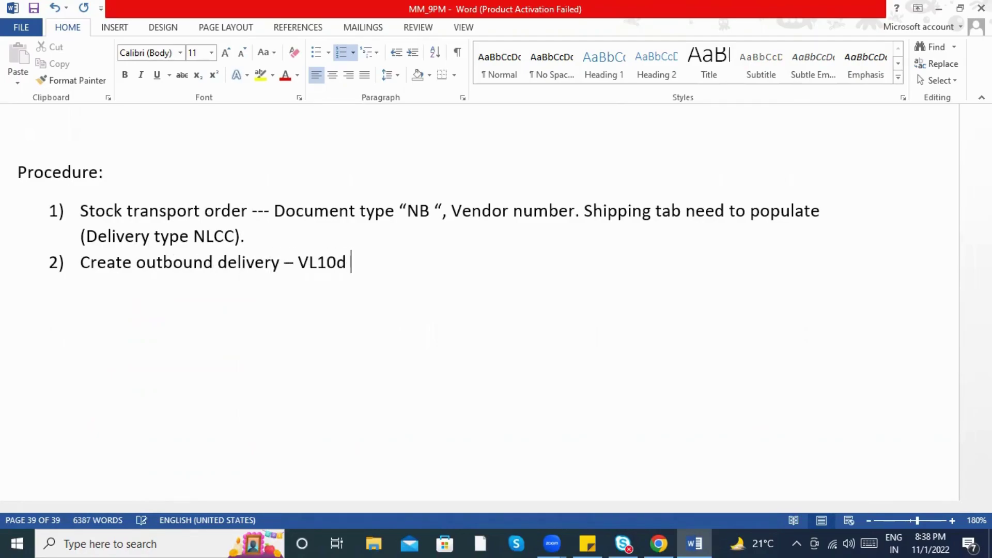
{"action": "type", "text": "or VLD"}
{"action": "key", "text": "BackSpace"}
{"action": "type", "text": "10B"}
Step: Add numbered item 3 reading "Picking & Goods issue – VL02N ( PGI)"
{"action": "key", "text": "Return"}
{"action": "type", "text": "Picking & Goods i"}
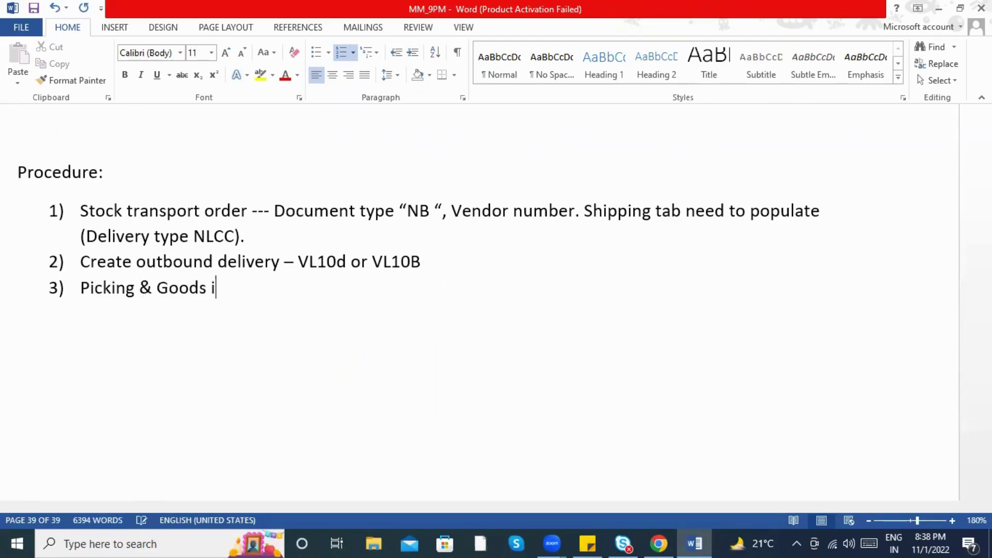
{"action": "type", "text": "ssue - VL02N ( PGO"}
{"action": "key", "text": "BackSpace"}
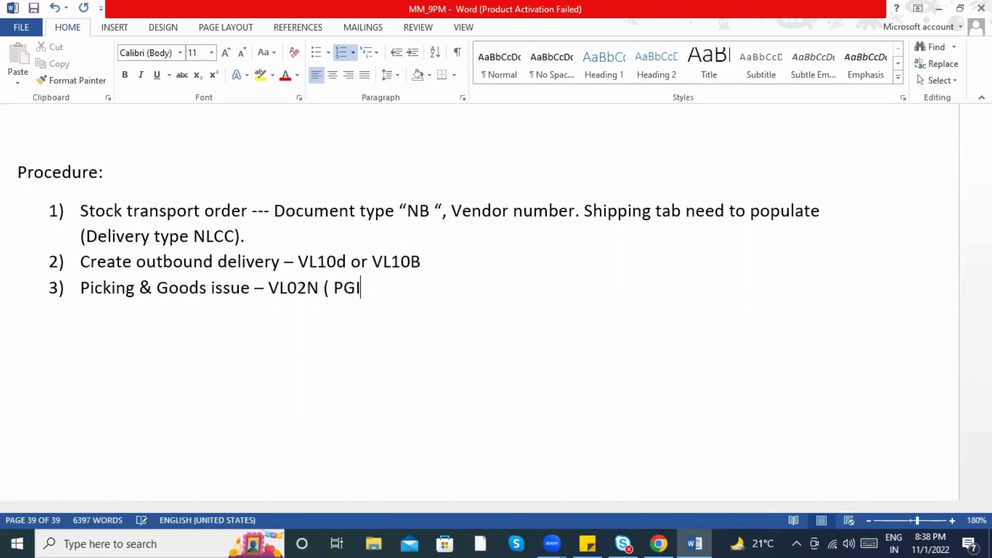
{"action": "type", "text": "I)"}
Step: Add numbered items 4 and 5 reading "VF01 – billing" and "MIGO"
{"action": "key", "text": "Return"}
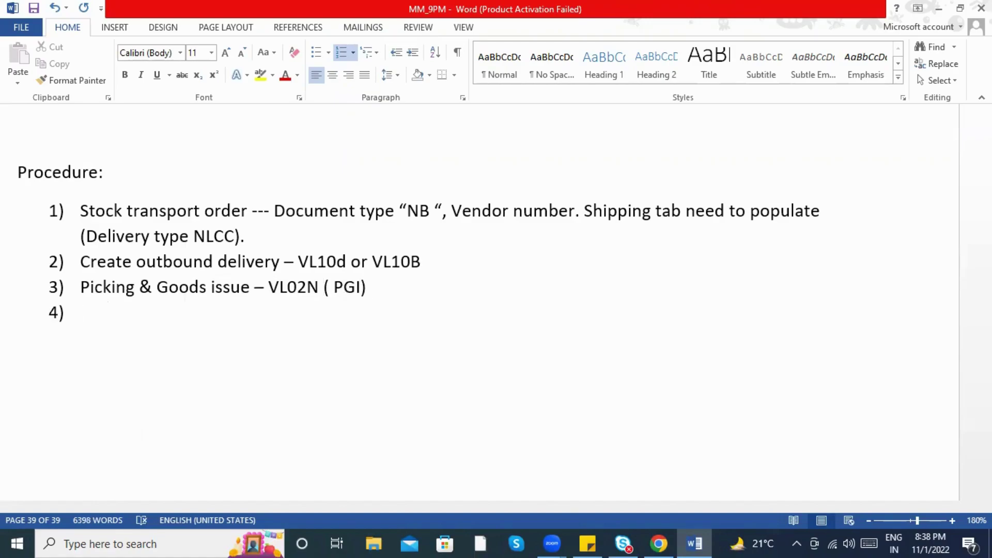
{"action": "type", "text": "VF01 - billing"}
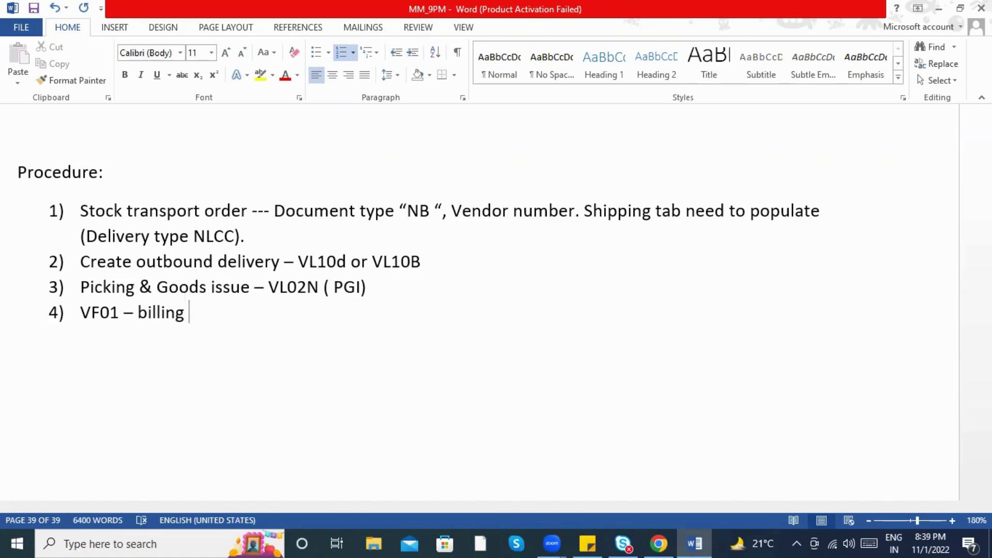
{"action": "left_click_drag", "start_coordinate": [126, 312], "coordinate": [172, 314]}
{"action": "left_click", "coordinate": [197, 312]}
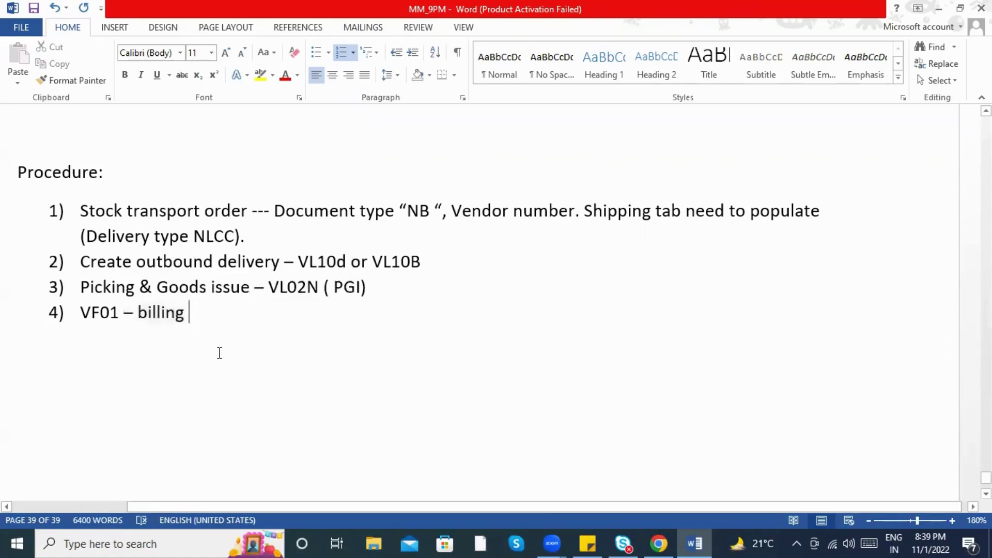
{"action": "key", "text": "Return"}
{"action": "type", "text": "MIGO"}
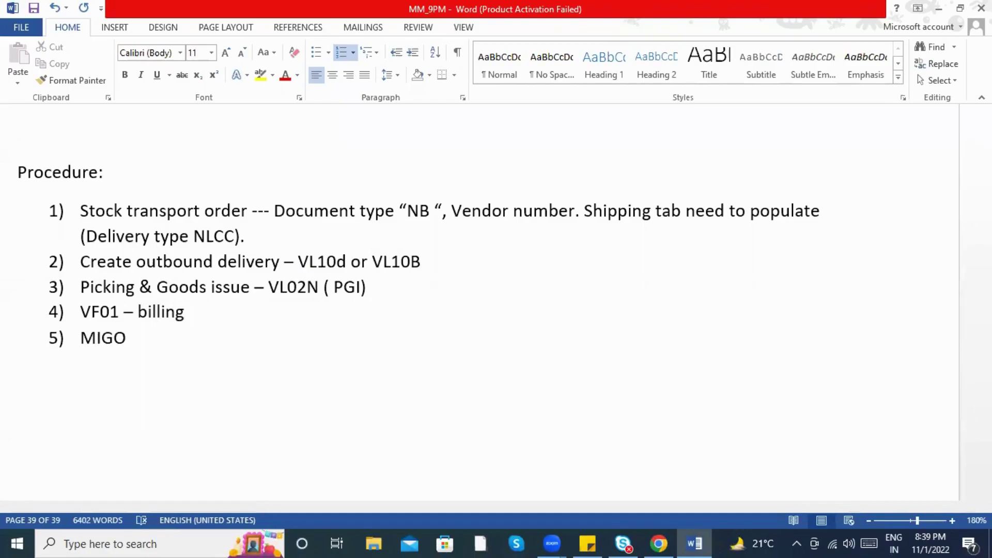
Step: Complete item 5 as "MIGO – Goods receipt in receiving plant" and add item 6 reading "MIRO – Invoice receipt"
{"action": "type", "text": " - Goods receipt"}
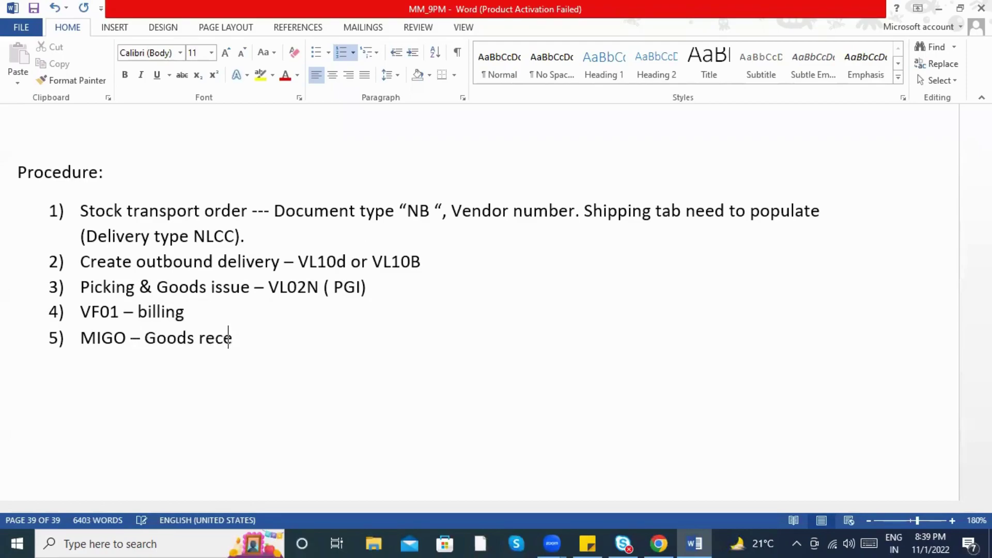
{"action": "type", "text": " in receiving plant"}
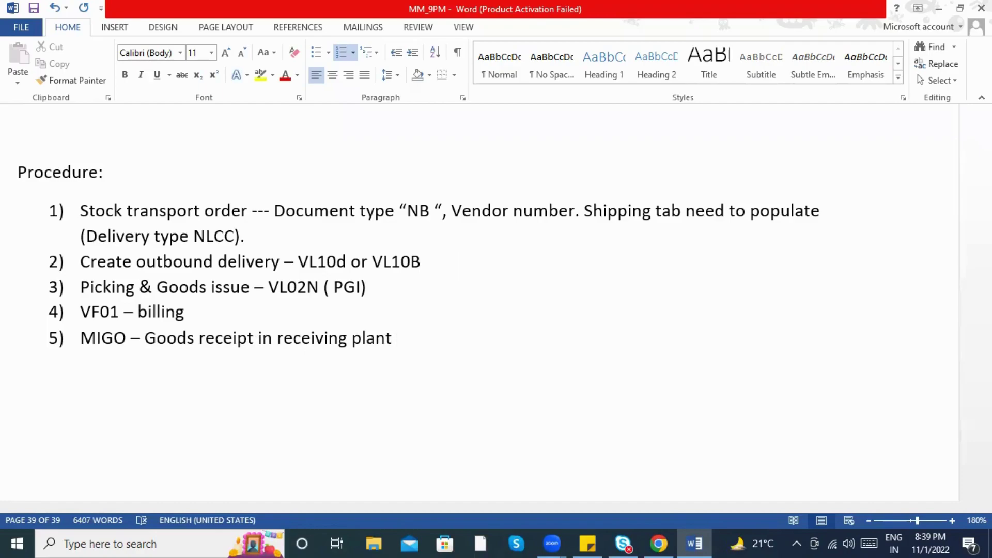
{"action": "key", "text": "Return"}
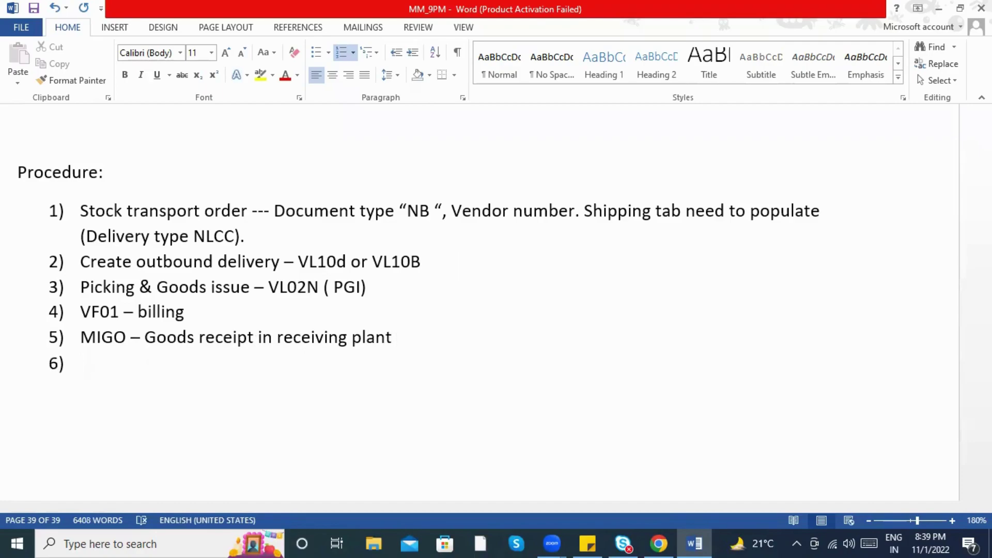
{"action": "type", "text": "MIRO - Invoice"}
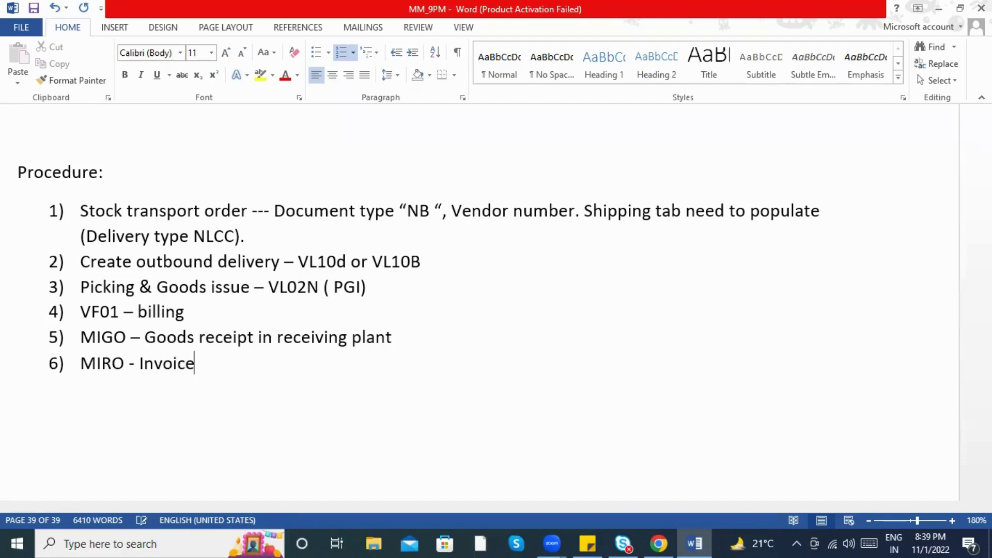
{"action": "type", "text": " receipt"}
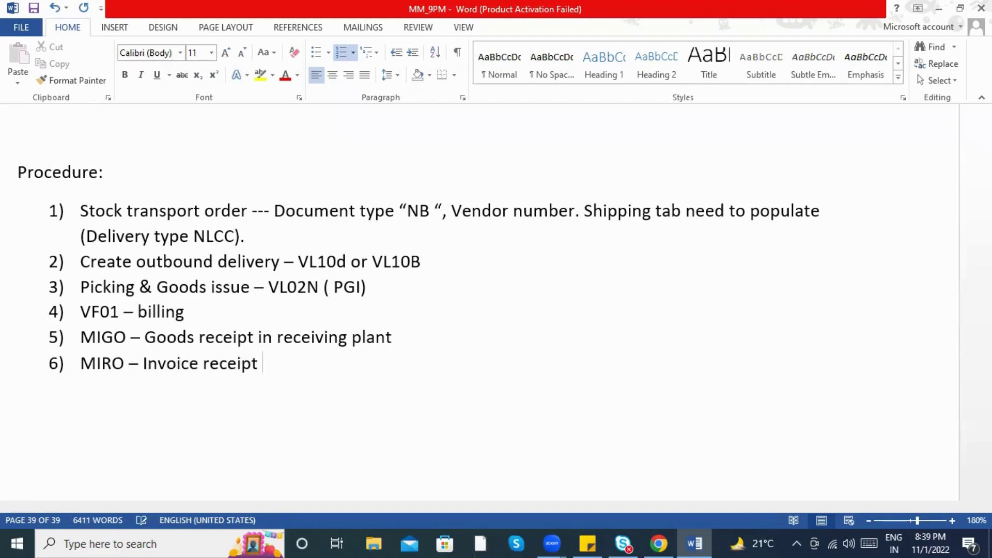
{"action": "left_click_drag", "start_coordinate": [143, 363], "coordinate": [253, 365]}
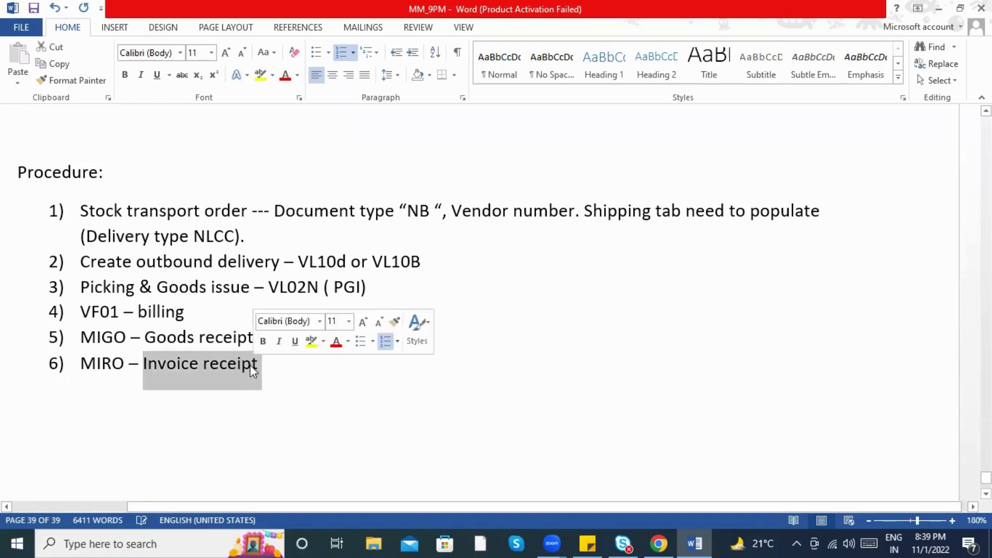
{"action": "left_click", "coordinate": [260, 381]}
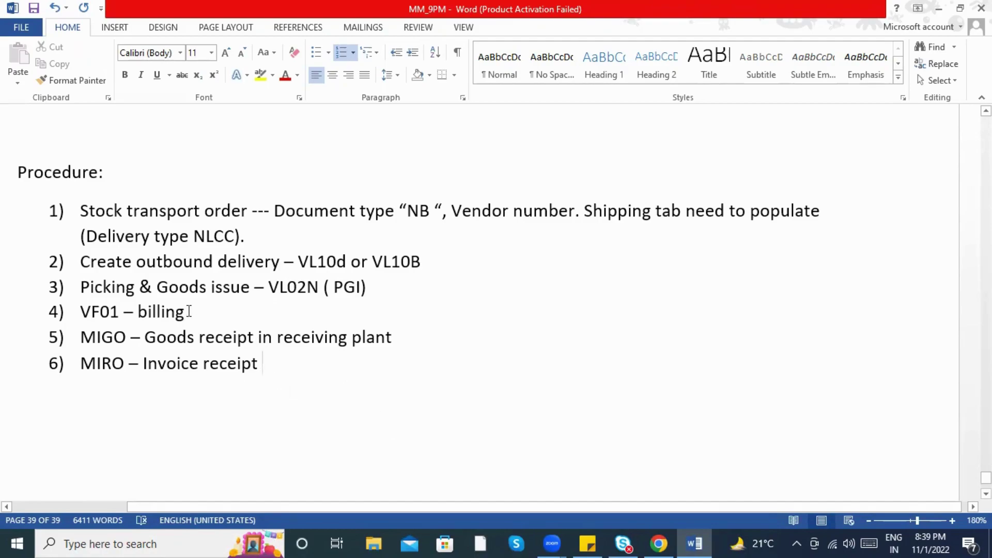
Step: Highlight procedure items 2 to 4, from outbound delivery to billing, in yellow
{"action": "left_click_drag", "start_coordinate": [187, 312], "coordinate": [81, 262]}
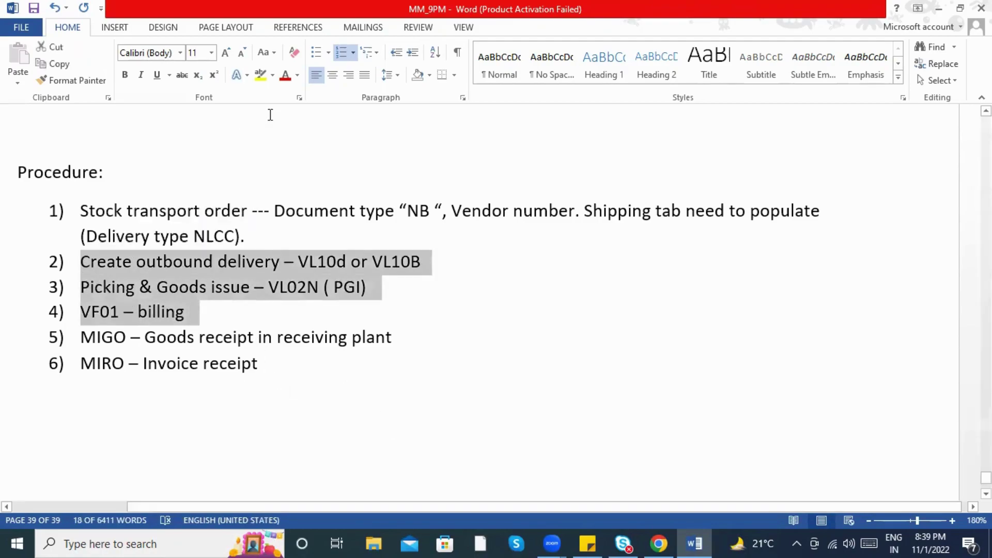
{"action": "left_click", "coordinate": [260, 75]}
{"action": "left_click", "coordinate": [88, 284]}
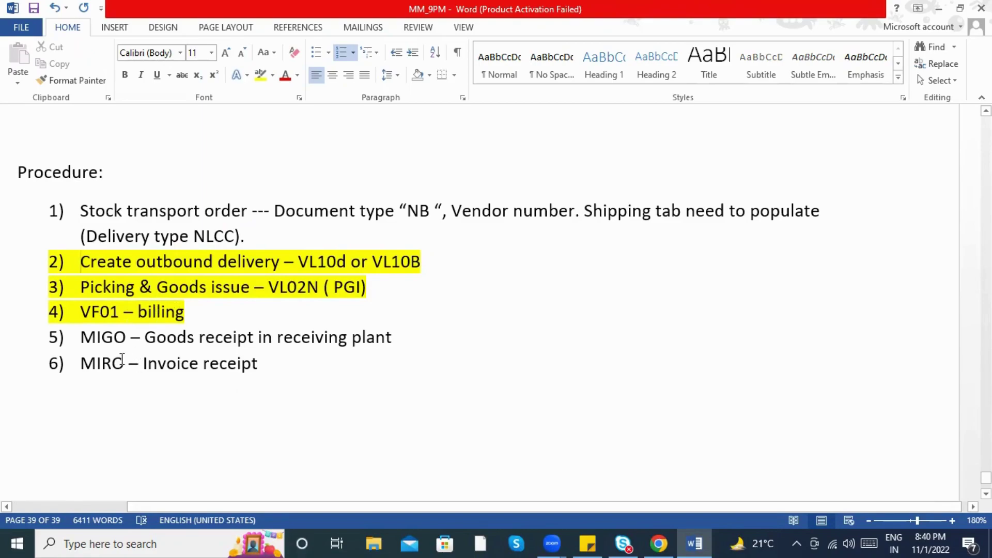
Step: Review the INTER STO procedure items against the vendor master and configuration bullets, including the document type in item 1
{"action": "left_click", "coordinate": [133, 212]}
{"action": "left_click", "coordinate": [131, 340]}
{"action": "left_click", "coordinate": [125, 368]}
{"action": "scroll", "coordinate": [302, 421], "scroll_direction": "up", "scroll_amount": 2}
{"action": "scroll", "coordinate": [297, 416], "scroll_direction": "down", "scroll_amount": 3}
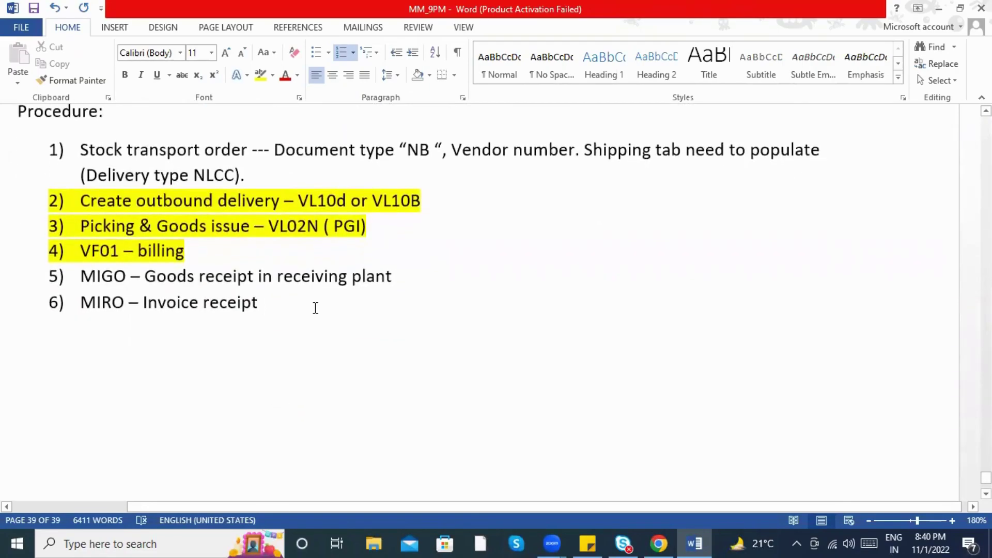
{"action": "scroll", "coordinate": [315, 308], "scroll_direction": "up", "scroll_amount": 3}
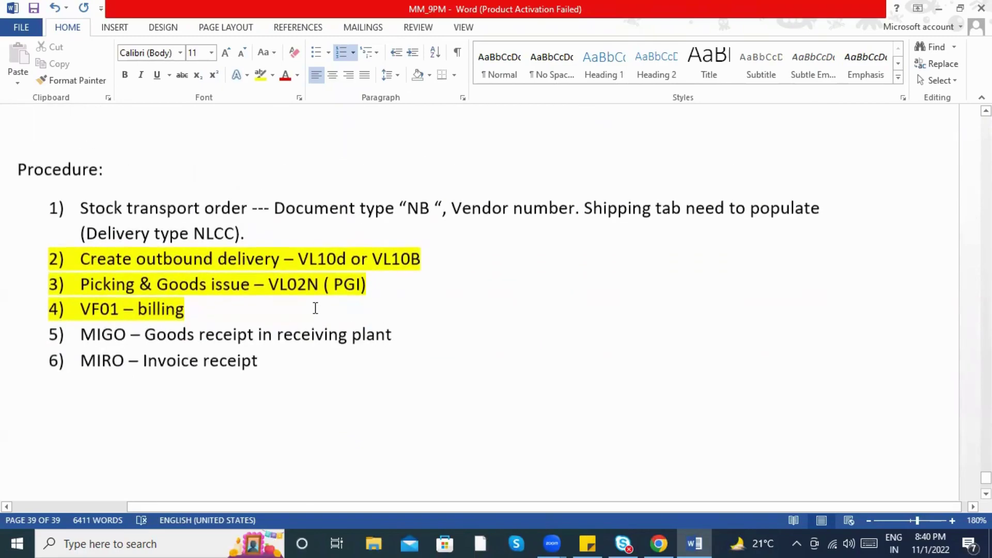
{"action": "scroll", "coordinate": [299, 308], "scroll_direction": "up", "scroll_amount": 3}
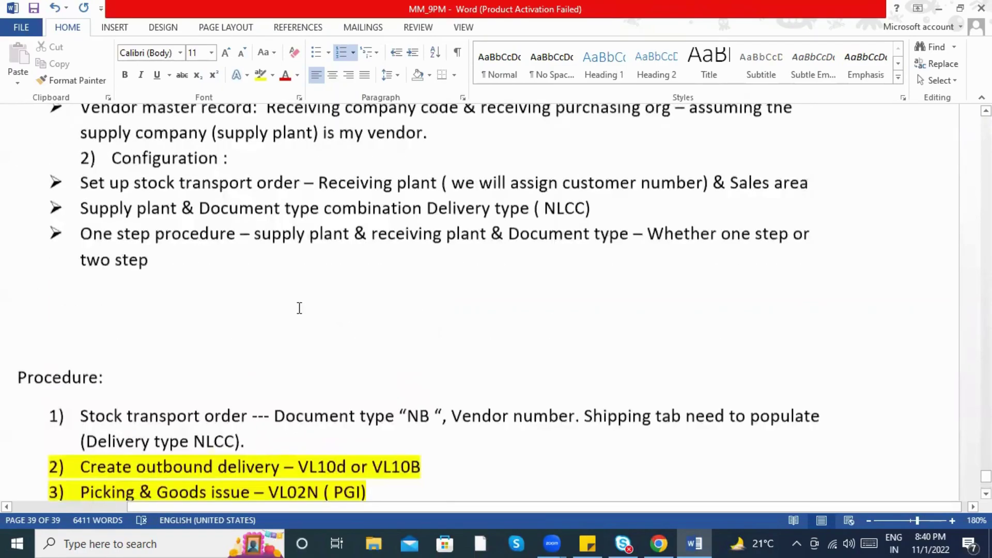
{"action": "left_click_drag", "start_coordinate": [80, 207], "coordinate": [197, 368]}
{"action": "left_click", "coordinate": [209, 362]}
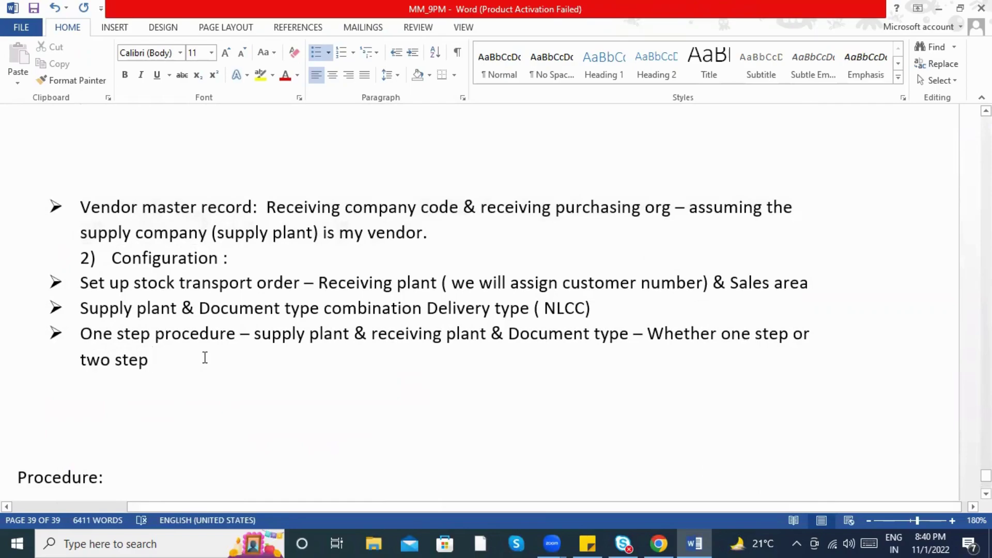
{"action": "scroll", "coordinate": [204, 358], "scroll_direction": "down", "scroll_amount": 3}
{"action": "left_click_drag", "start_coordinate": [407, 337], "coordinate": [430, 337]}
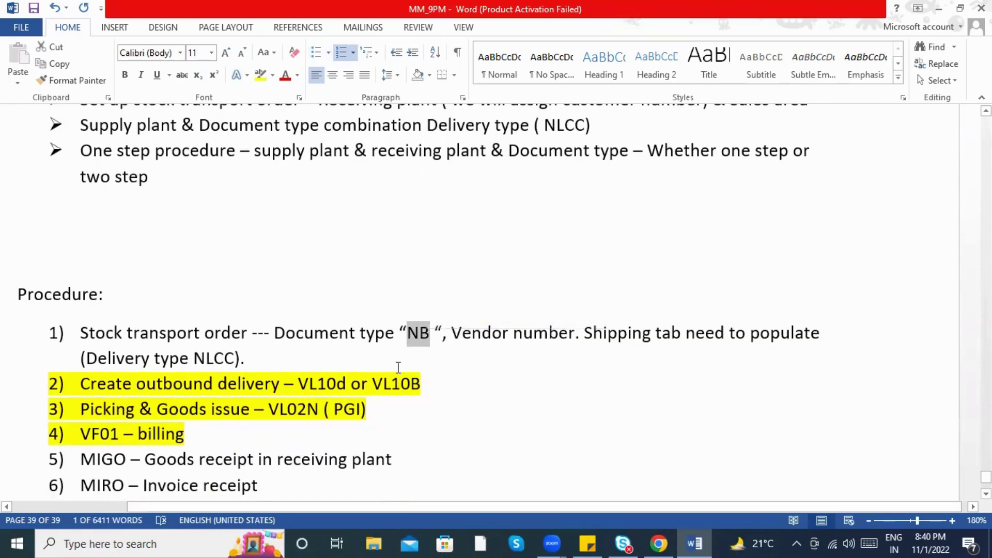
Step: Review the INTRA STO notes and the INTER STO section's company codes, plants, master data, configuration and procedure for comparison
{"action": "scroll", "coordinate": [398, 367], "scroll_direction": "up", "scroll_amount": 15}
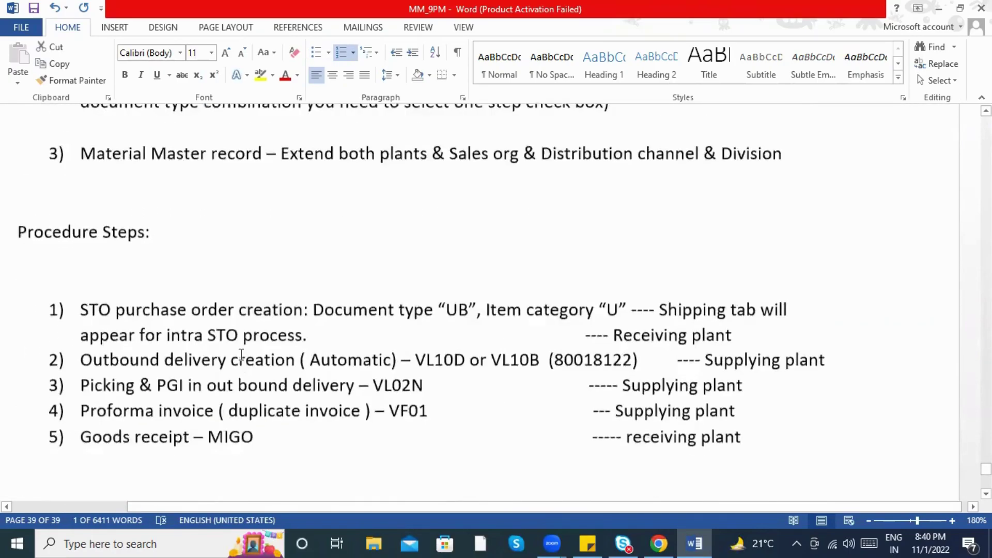
{"action": "scroll", "coordinate": [241, 355], "scroll_direction": "down", "scroll_amount": 3}
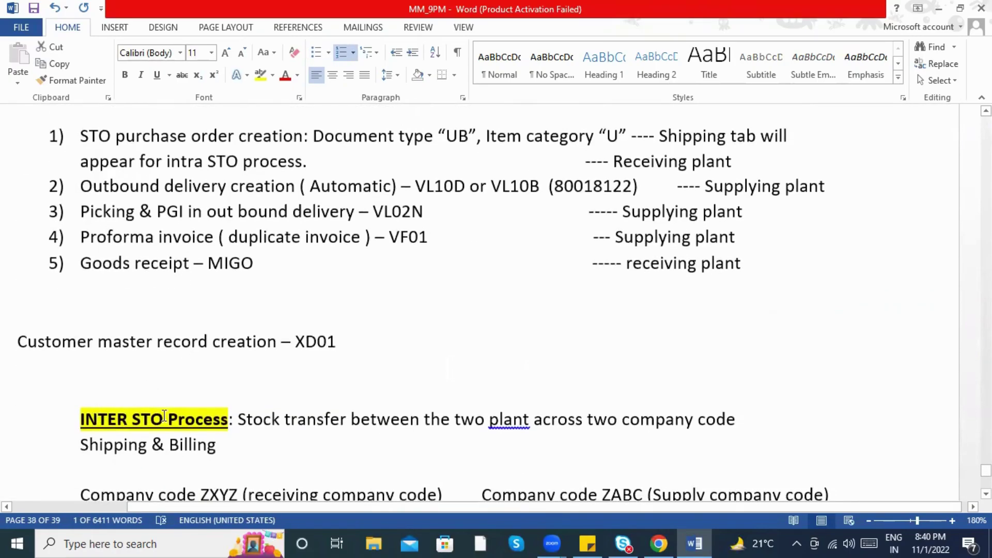
{"action": "scroll", "coordinate": [181, 420], "scroll_direction": "down", "scroll_amount": 1}
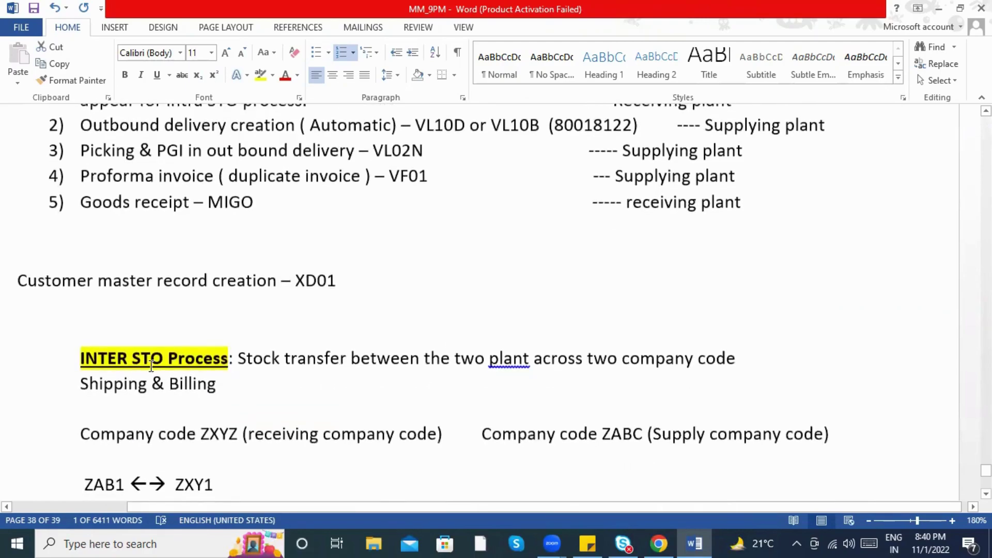
{"action": "scroll", "coordinate": [196, 455], "scroll_direction": "down", "scroll_amount": 2}
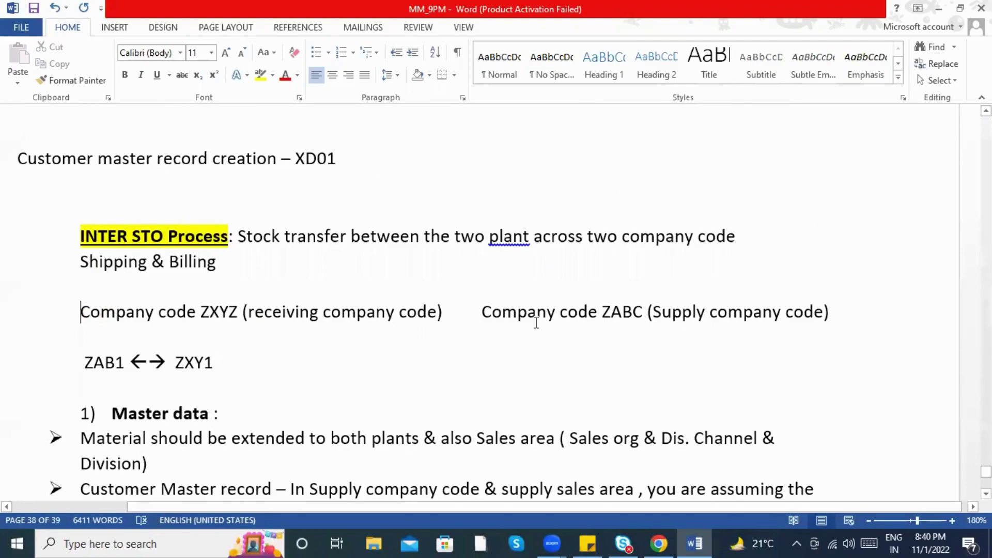
{"action": "scroll", "coordinate": [536, 323], "scroll_direction": "down", "scroll_amount": 3}
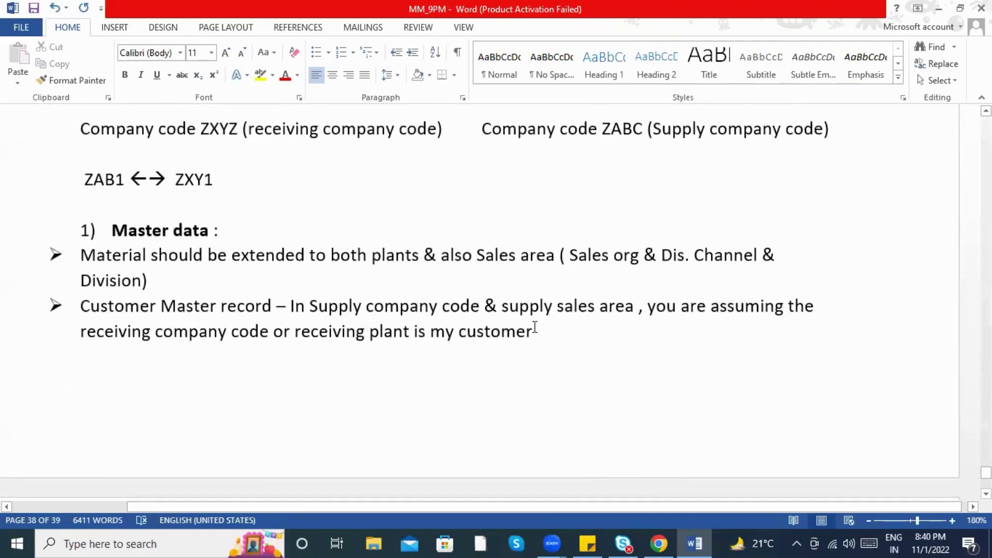
{"action": "scroll", "coordinate": [535, 326], "scroll_direction": "down", "scroll_amount": 5}
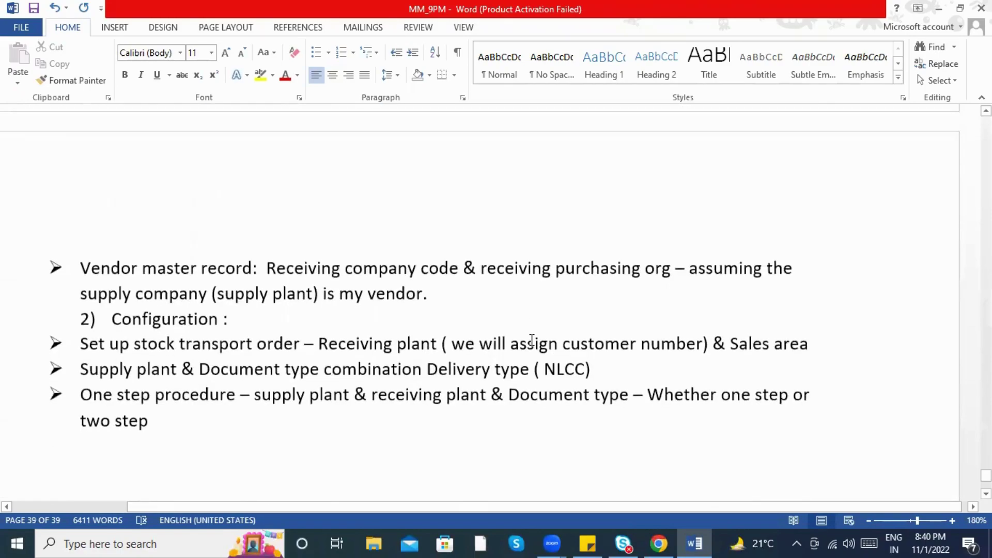
{"action": "scroll", "coordinate": [532, 340], "scroll_direction": "up", "scroll_amount": 3}
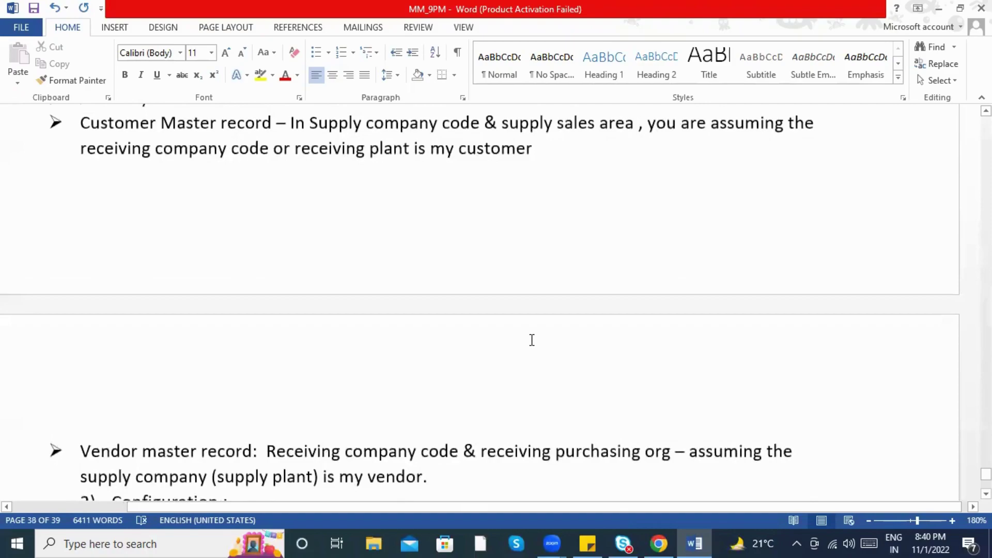
{"action": "scroll", "coordinate": [531, 341], "scroll_direction": "down", "scroll_amount": 9}
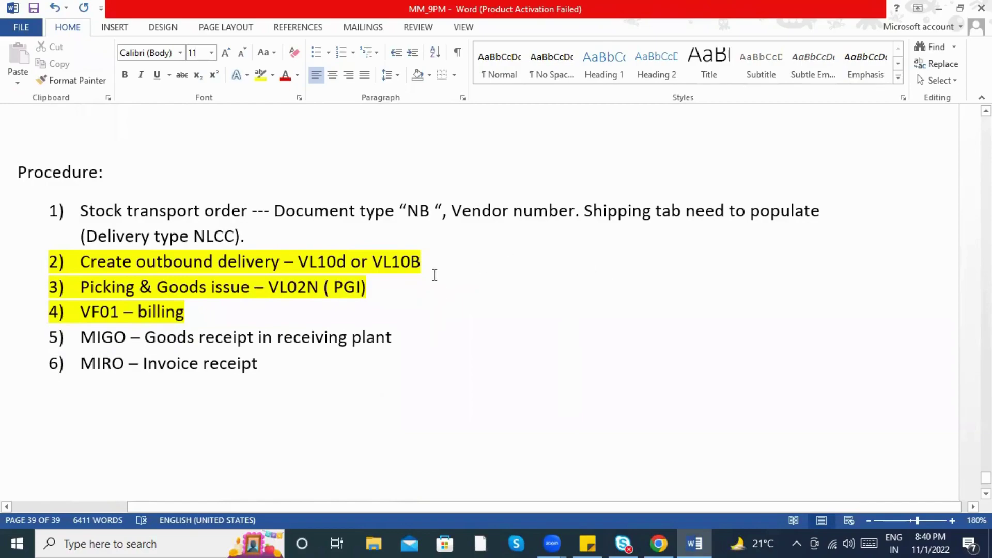
{"action": "left_click", "coordinate": [399, 213]}
{"action": "scroll", "coordinate": [413, 356], "scroll_direction": "up", "scroll_amount": 4}
{"action": "scroll", "coordinate": [362, 367], "scroll_direction": "up", "scroll_amount": 15}
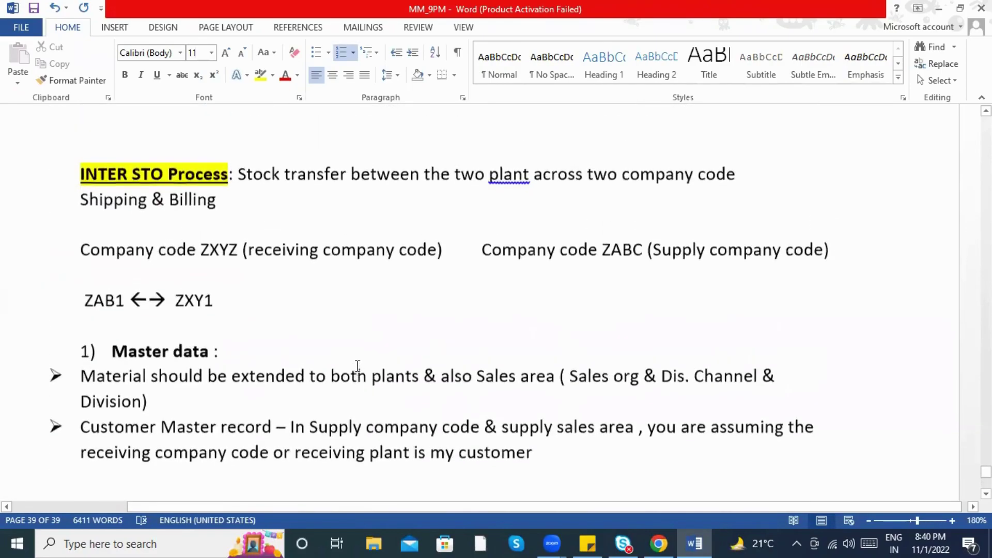
{"action": "scroll", "coordinate": [298, 322], "scroll_direction": "up", "scroll_amount": 8}
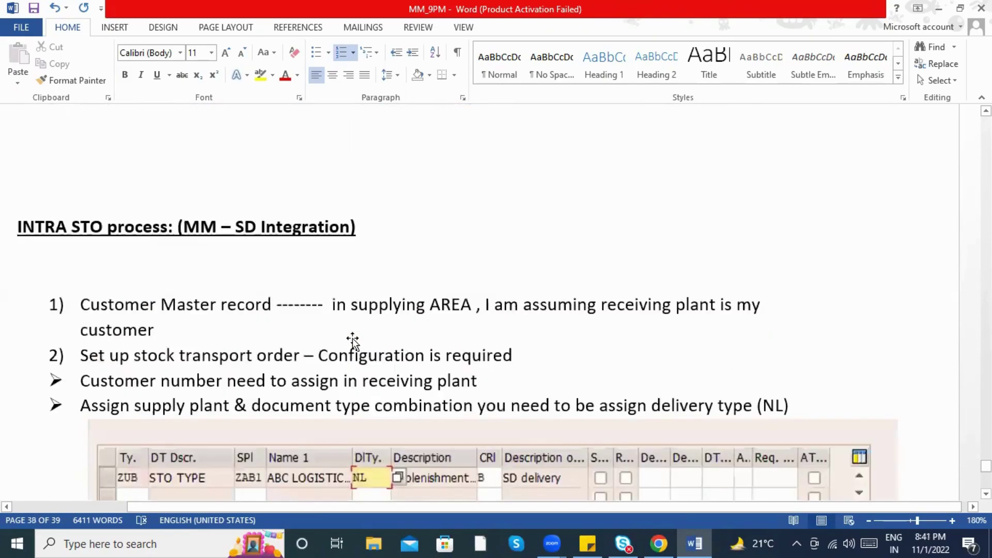
{"action": "scroll", "coordinate": [433, 379], "scroll_direction": "down", "scroll_amount": 3}
{"action": "scroll", "coordinate": [433, 379], "scroll_direction": "down", "scroll_amount": 10}
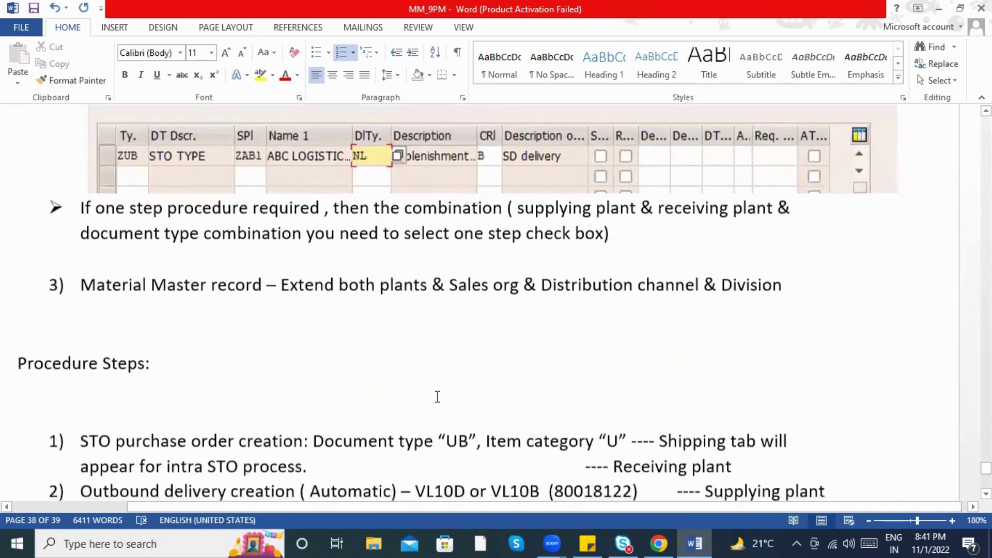
{"action": "scroll", "coordinate": [445, 397], "scroll_direction": "down", "scroll_amount": 20}
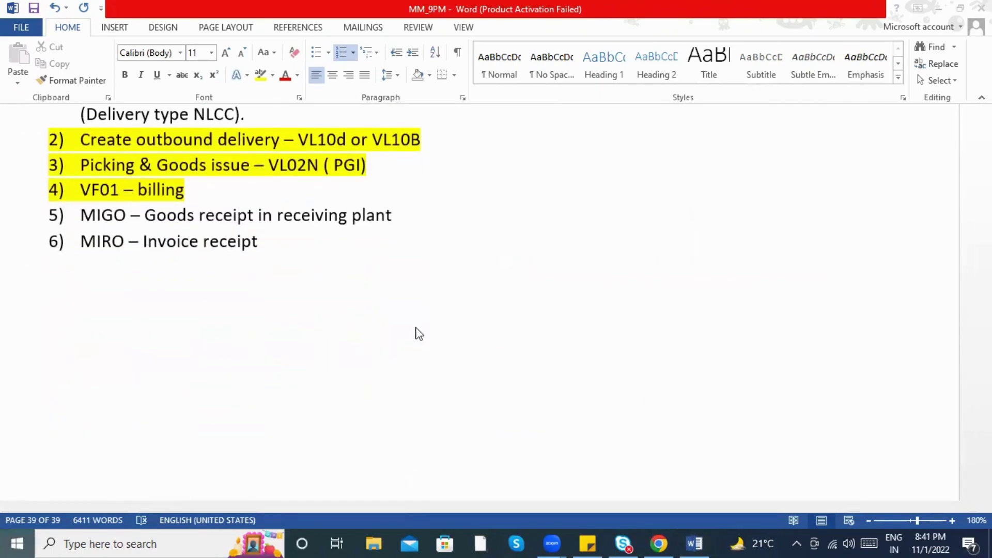
Step: Switch to SAP Logon and open the 9PM IDEAS server connection
{"action": "key", "text": "super"}
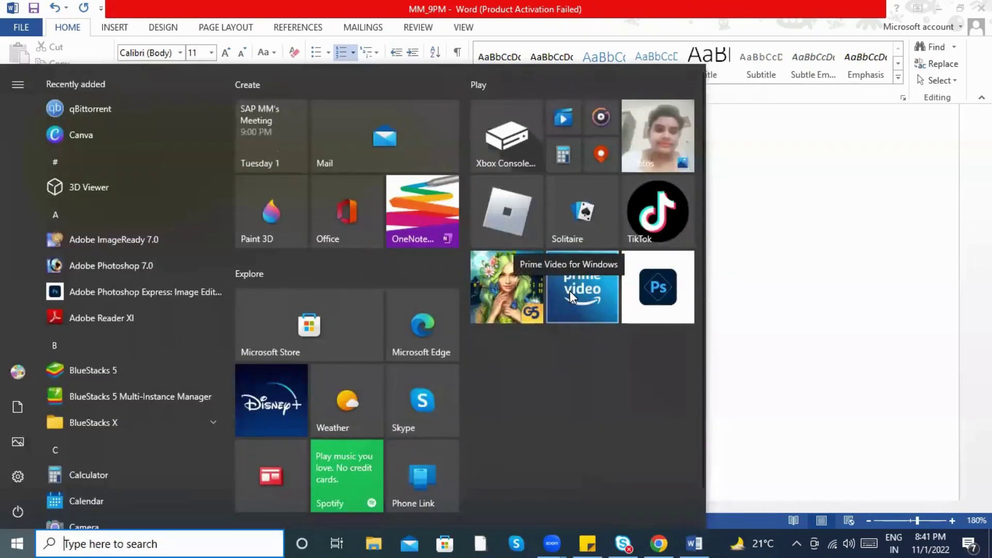
{"action": "type", "text": "M"}
{"action": "key", "text": "BackSpace"}
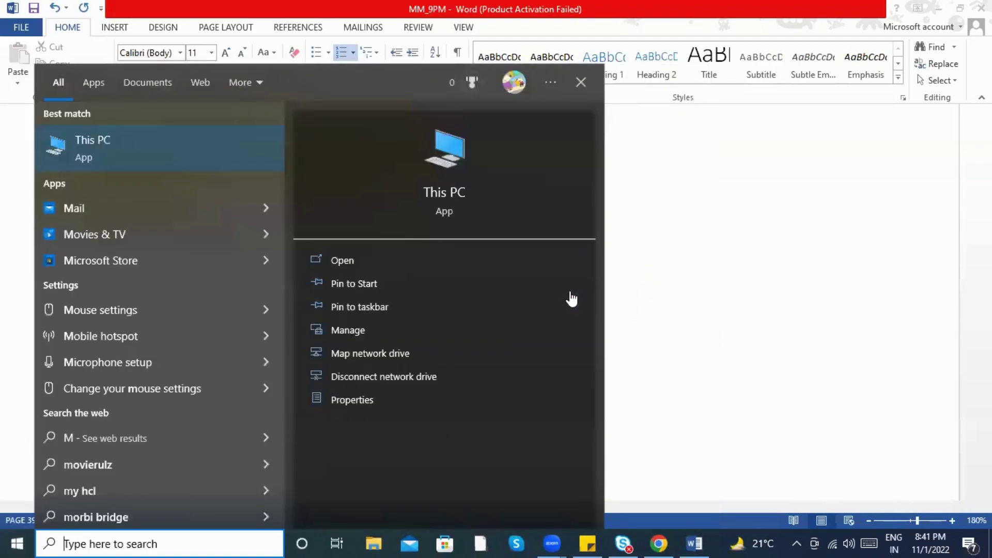
{"action": "type", "text": "SAP"}
{"action": "key", "text": "Return"}
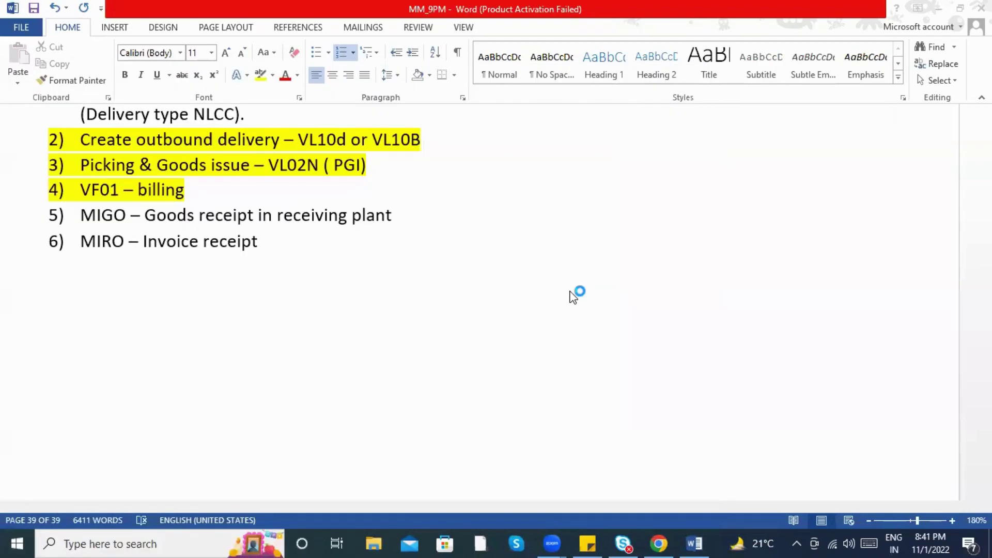
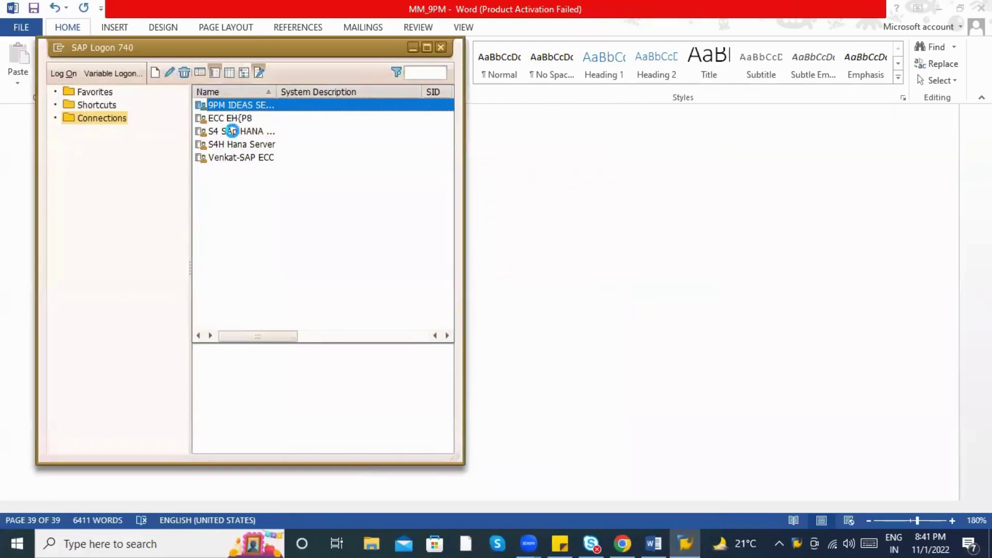
{"action": "double_click", "coordinate": [274, 160]}
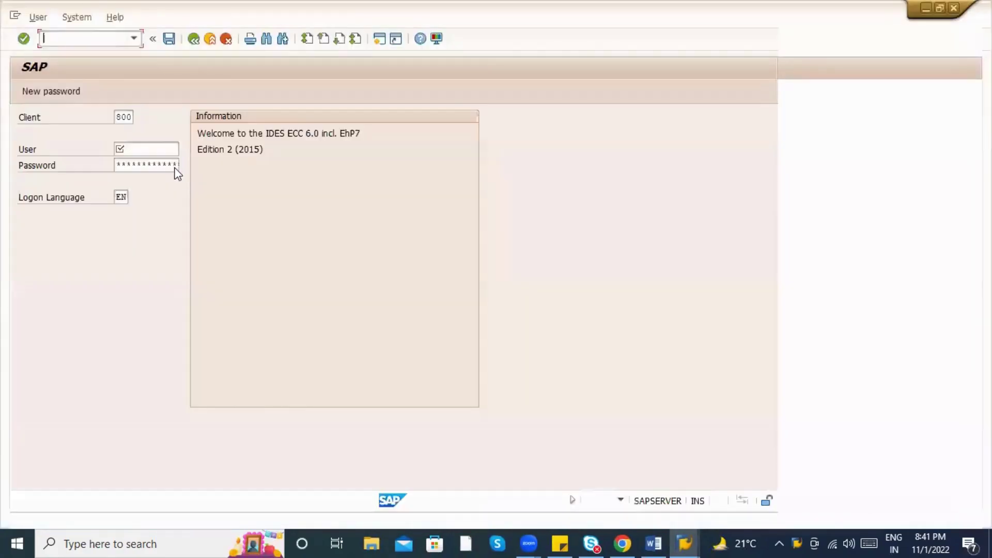
Step: Log on to SAP client 800 with the user ID and the account password
{"action": "left_click", "coordinate": [157, 150]}
{"action": "left_click", "coordinate": [150, 163]}
{"action": "key", "text": "Tab"}
{"action": "type", "text": "*****"}
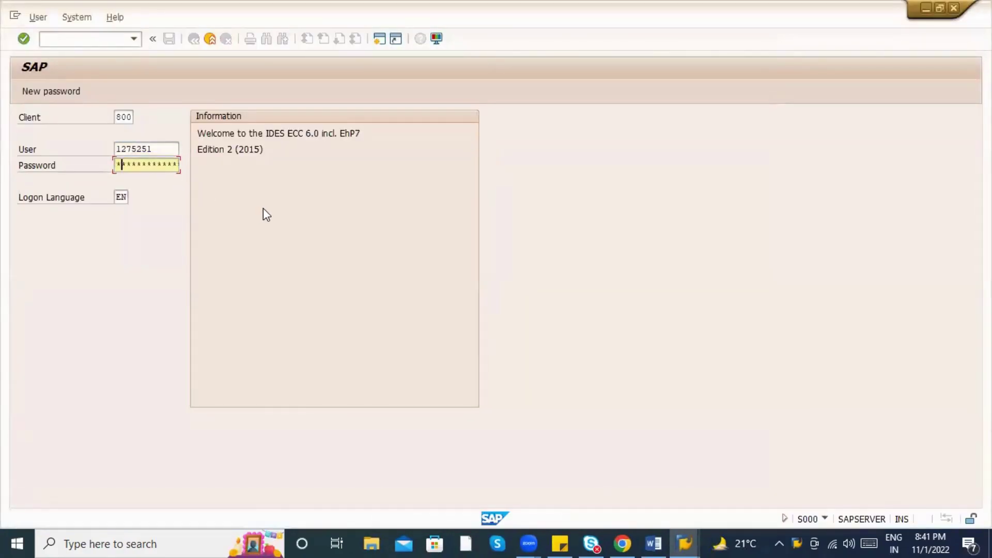
{"action": "type", "text": "***"}
{"action": "key", "text": "Return"}
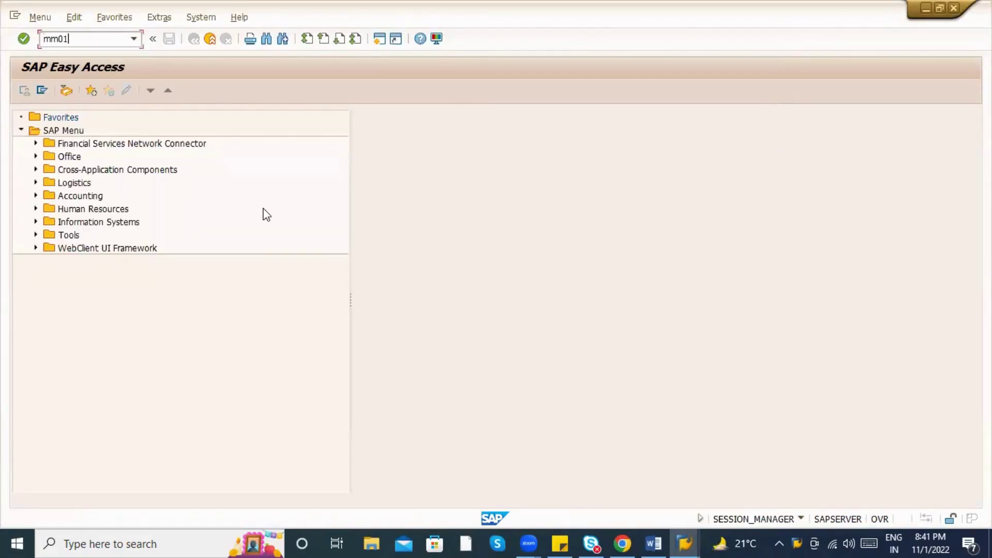
Step: Start transaction MM01 and open the view selection for material 50066016
{"action": "key", "text": "Return"}
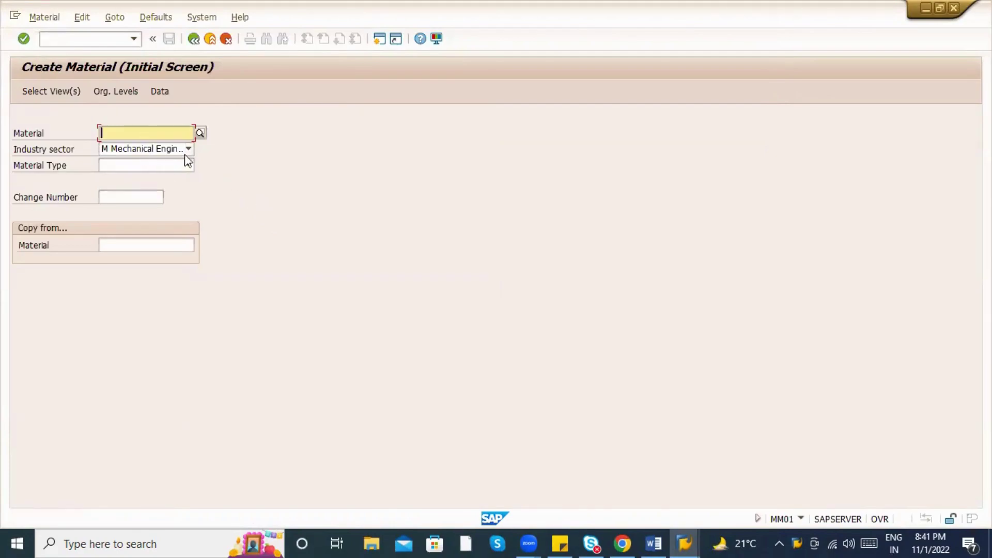
{"action": "left_click", "coordinate": [150, 136]}
{"action": "left_click", "coordinate": [146, 144]}
{"action": "key", "text": "Return"}
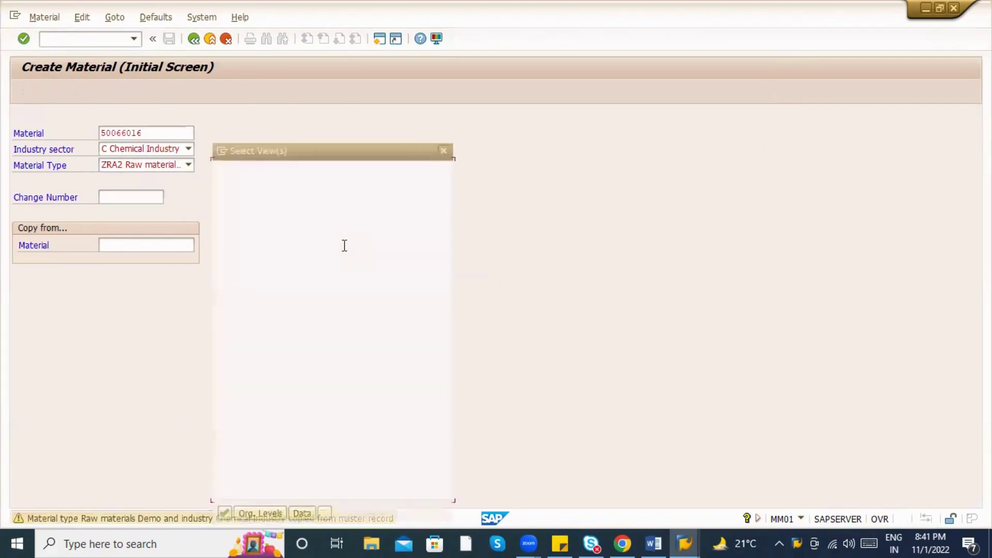
Step: Select the Sales Org. Data 1, Sales Org. Data 2 and Sales: General/Plant Data views and continue to the organizational levels
{"action": "left_click", "coordinate": [340, 516]}
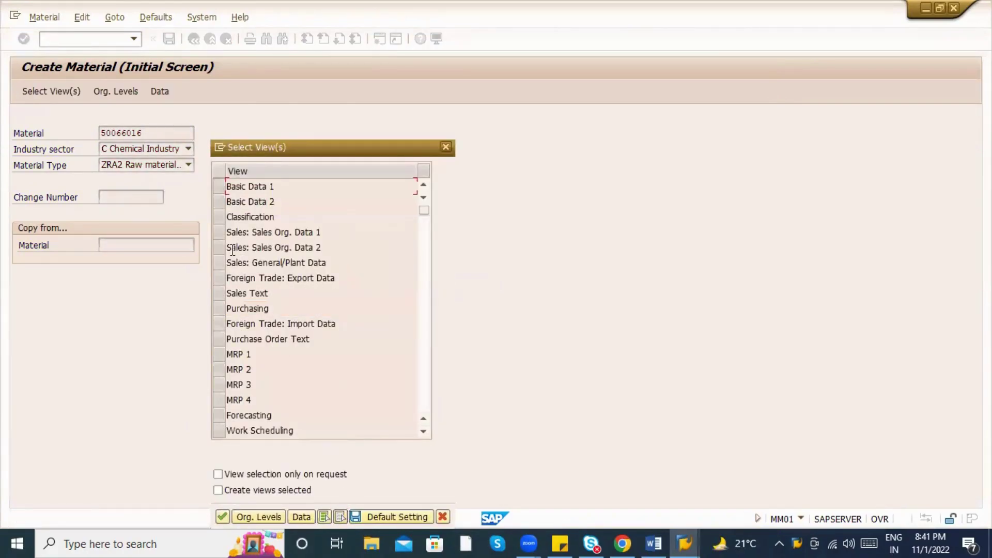
{"action": "left_click_drag", "start_coordinate": [215, 231], "coordinate": [224, 269]}
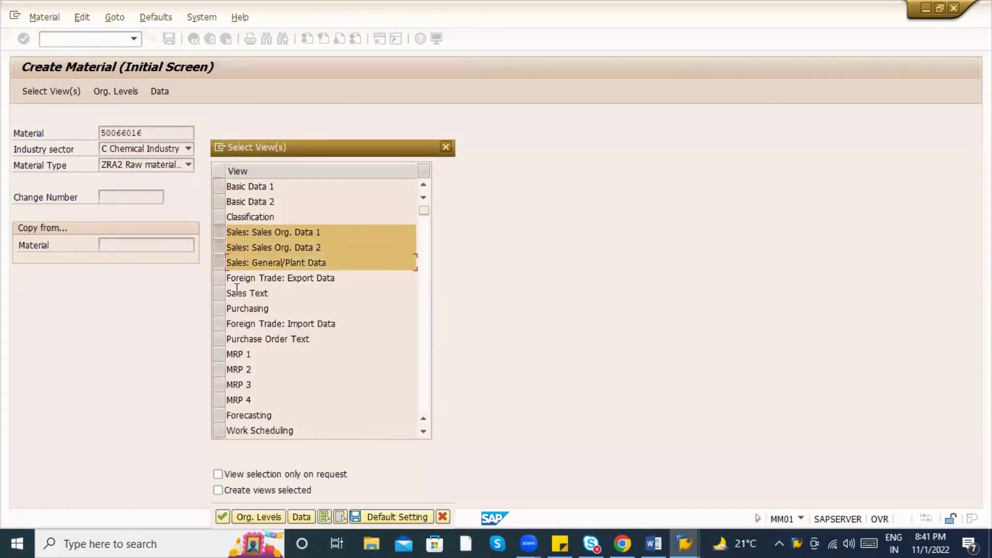
{"action": "key", "text": "Return"}
Step: Enter plant ZXY1 and sales organization ZXY1, and try distribution channel ZX for the organizational levels
{"action": "type", "text": "ZXY1"}
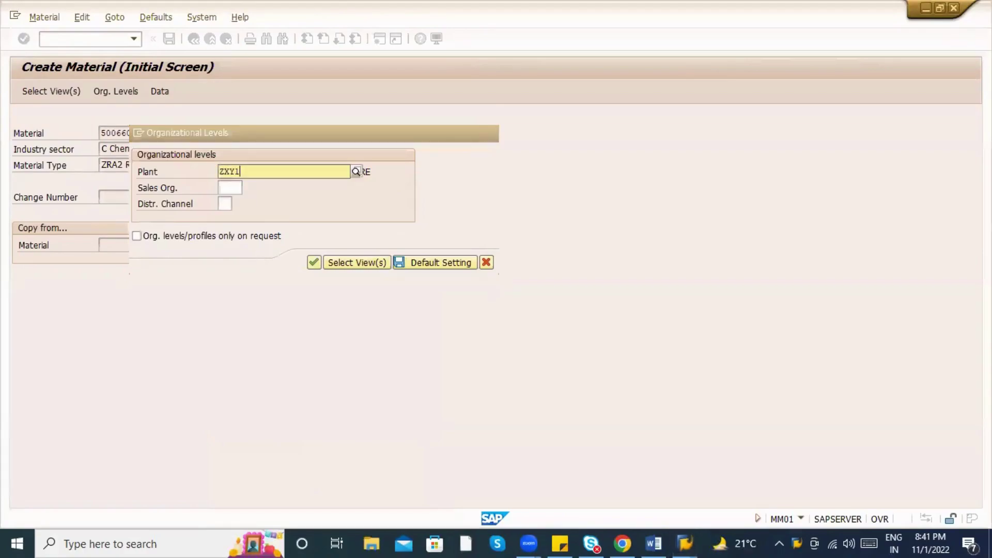
{"action": "key", "text": "Return"}
{"action": "type", "text": "Z"}
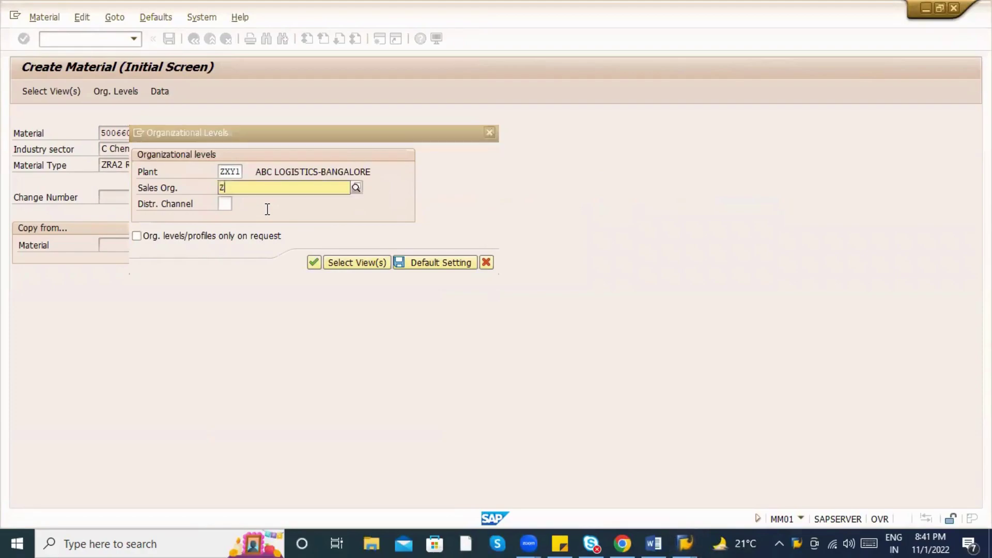
{"action": "type", "text": "XY"}
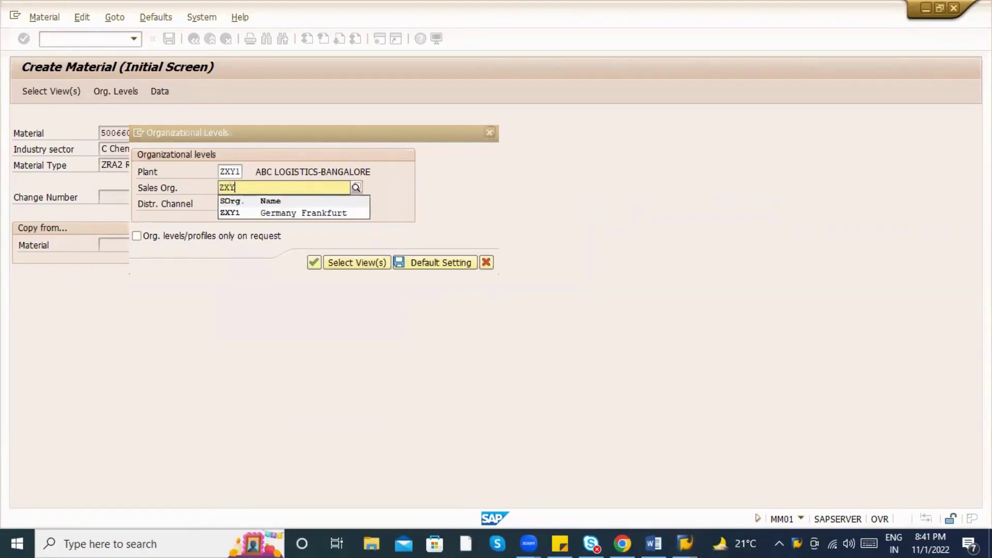
{"action": "left_click", "coordinate": [271, 212]}
{"action": "type", "text": "ZX"}
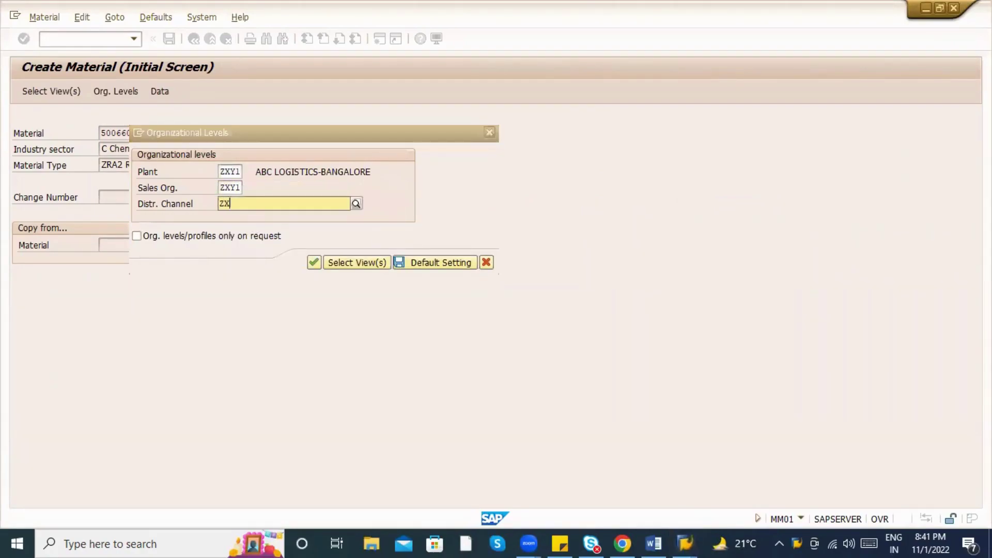
{"action": "left_click", "coordinate": [312, 266]}
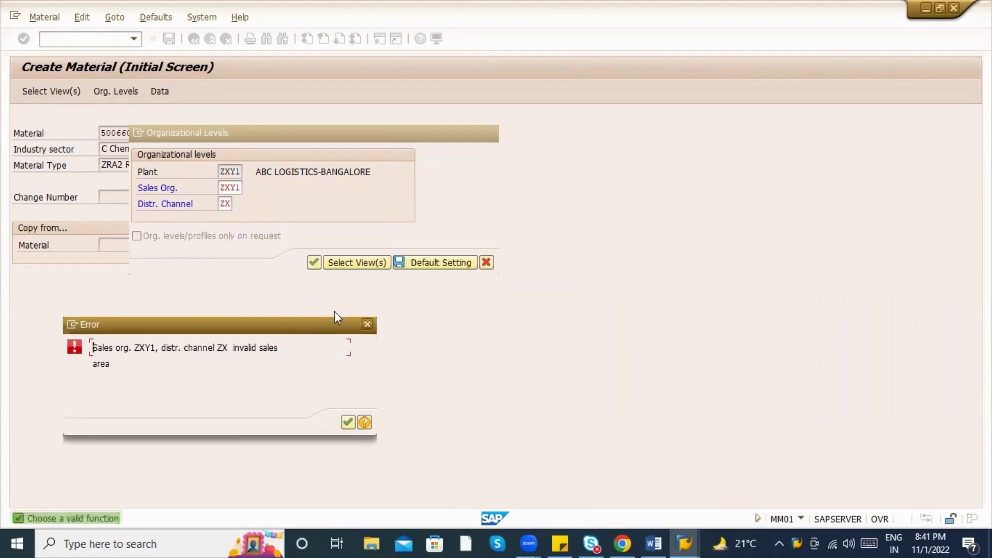
Step: Dismiss the error, pick distribution channel ZA for sales organization ZXY1 from the possible entries, and confirm the organizational levels
{"action": "left_click_drag", "start_coordinate": [365, 325], "coordinate": [372, 327]}
{"action": "left_click", "coordinate": [373, 326]}
{"action": "left_click", "coordinate": [227, 203]}
{"action": "left_click", "coordinate": [239, 205]}
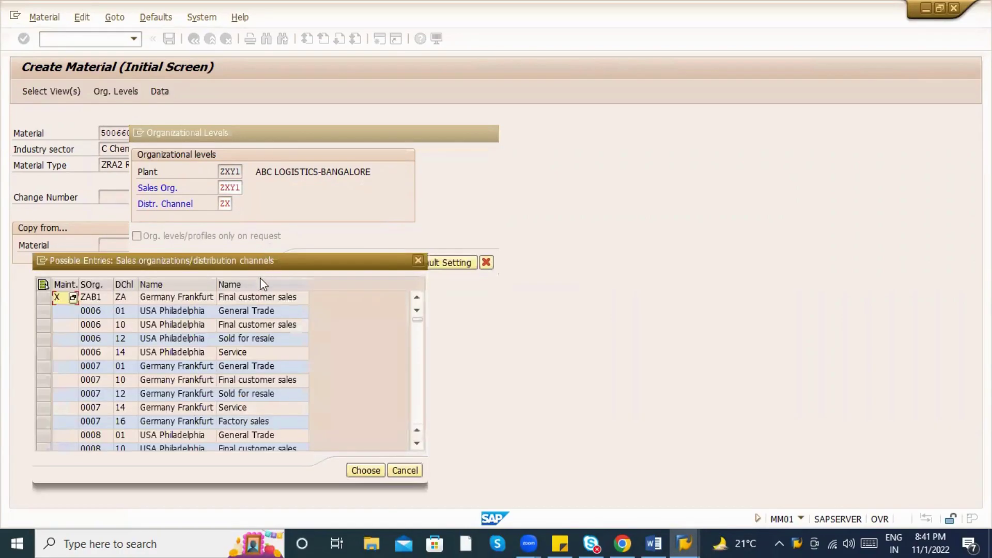
{"action": "scroll", "coordinate": [202, 372], "scroll_direction": "down", "scroll_amount": 10}
{"action": "scroll", "coordinate": [202, 372], "scroll_direction": "down", "scroll_amount": 15}
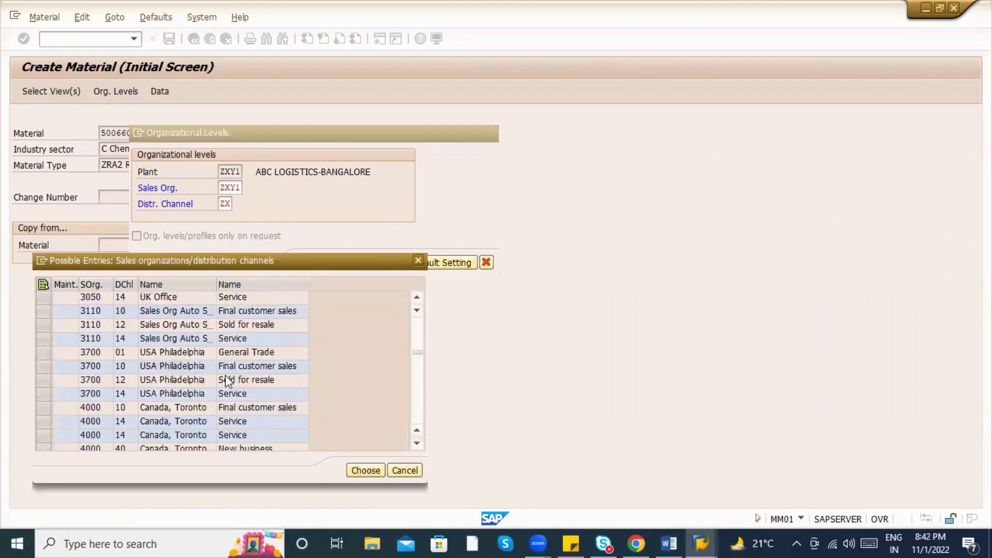
{"action": "left_click_drag", "start_coordinate": [414, 370], "coordinate": [412, 439]}
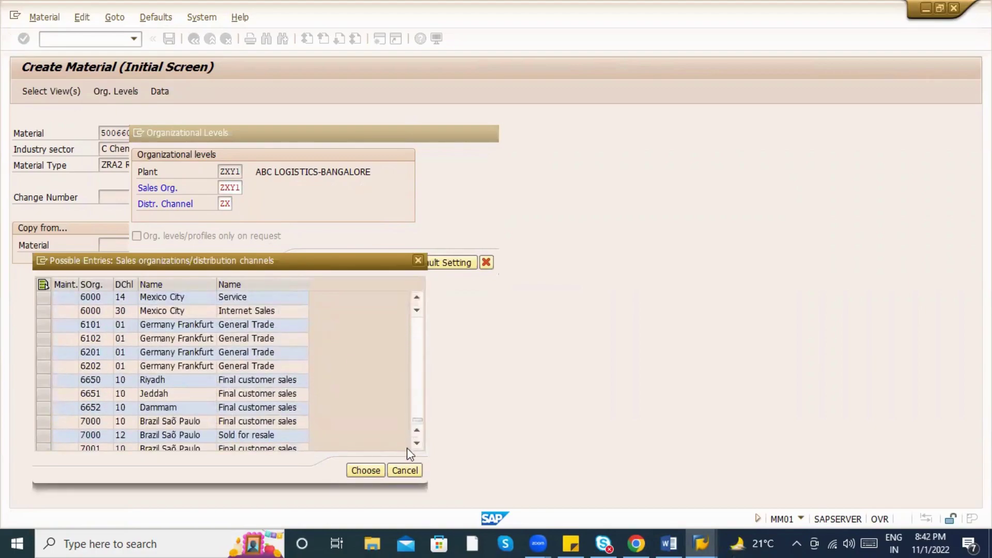
{"action": "scroll", "coordinate": [183, 435], "scroll_direction": "up", "scroll_amount": 1}
{"action": "scroll", "coordinate": [169, 426], "scroll_direction": "down", "scroll_amount": 1}
{"action": "double_click", "coordinate": [89, 435]}
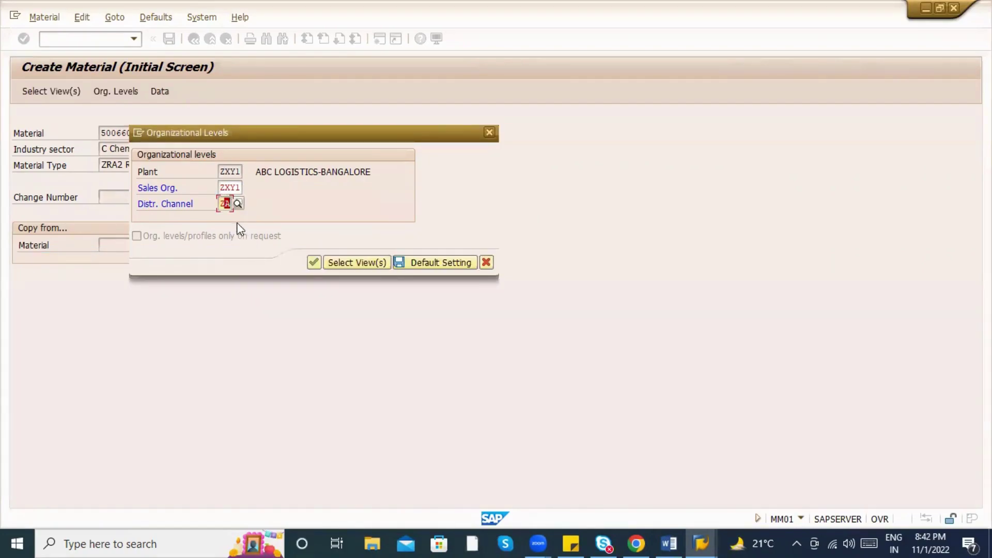
{"action": "key", "text": "Return"}
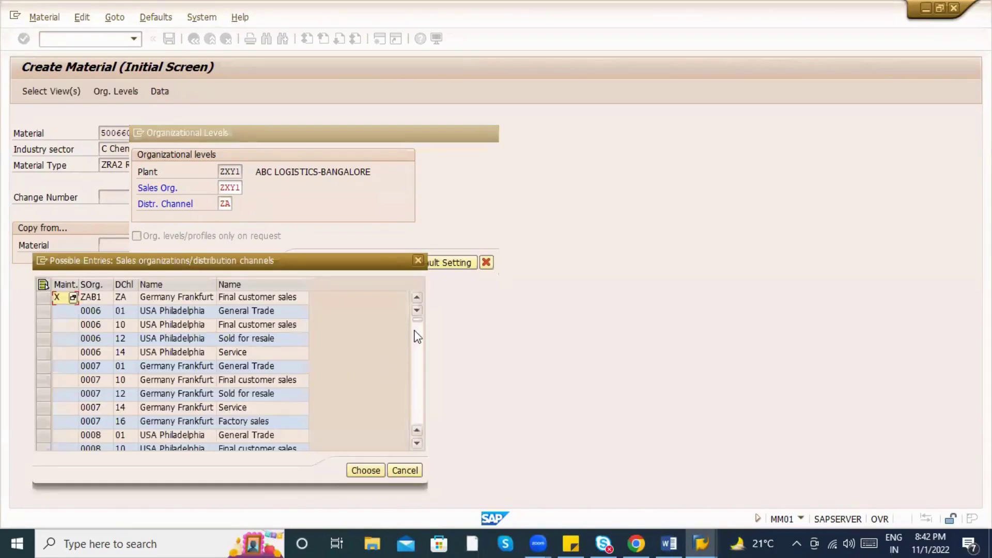
{"action": "left_click", "coordinate": [411, 423]}
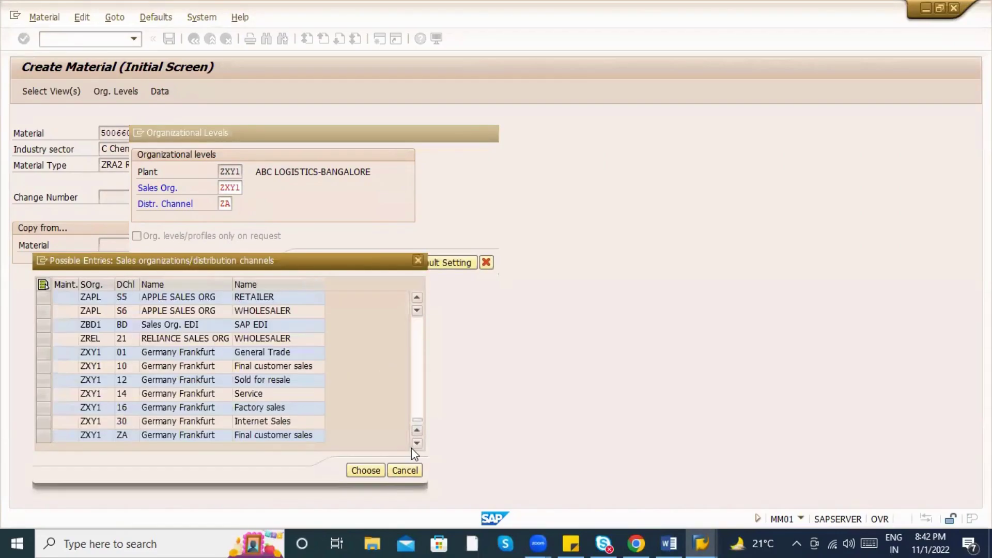
{"action": "double_click", "coordinate": [208, 433]}
{"action": "left_click", "coordinate": [325, 266]}
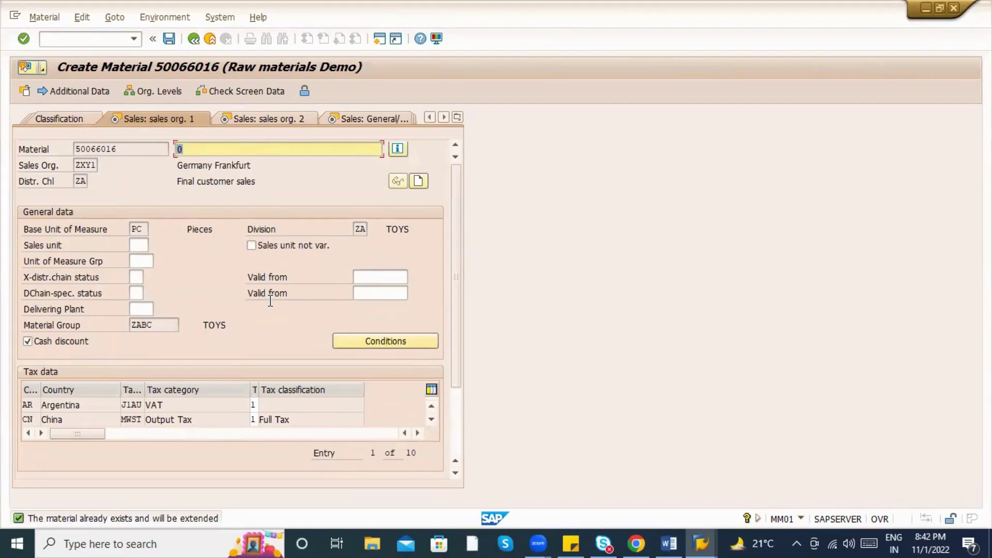
Step: Proceed past the first sales view and set the item category group to NORM in the second
{"action": "key", "text": "Return"}
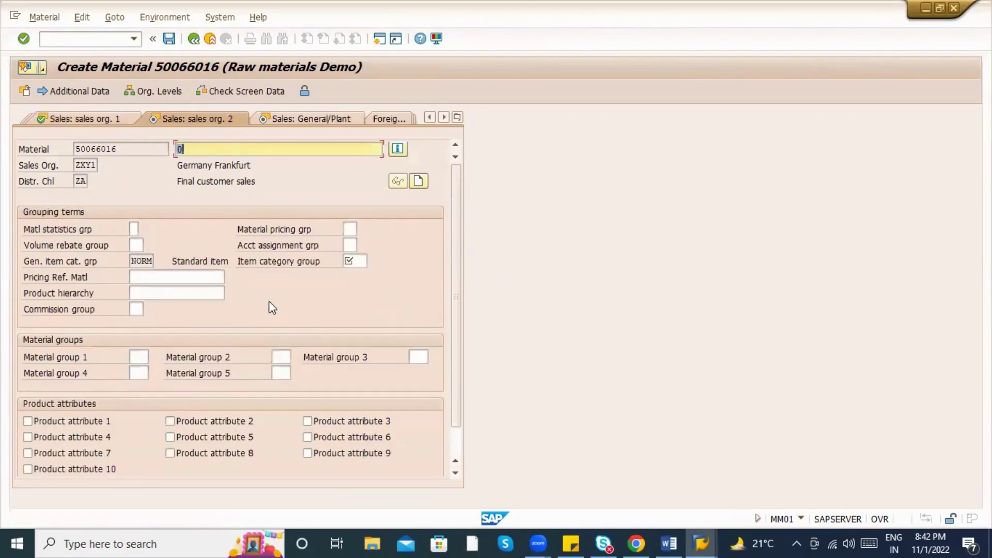
{"action": "left_click", "coordinate": [351, 261]}
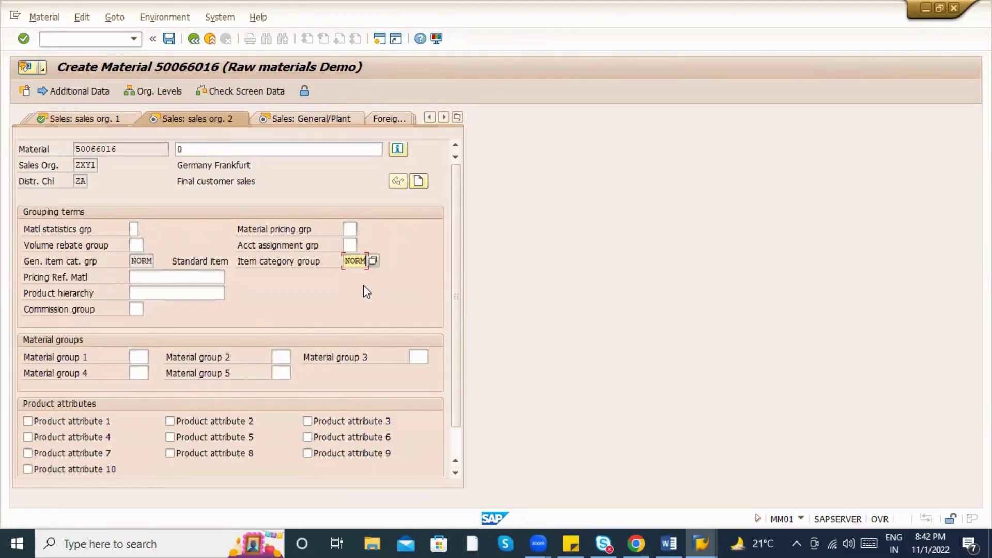
{"action": "key", "text": "Return"}
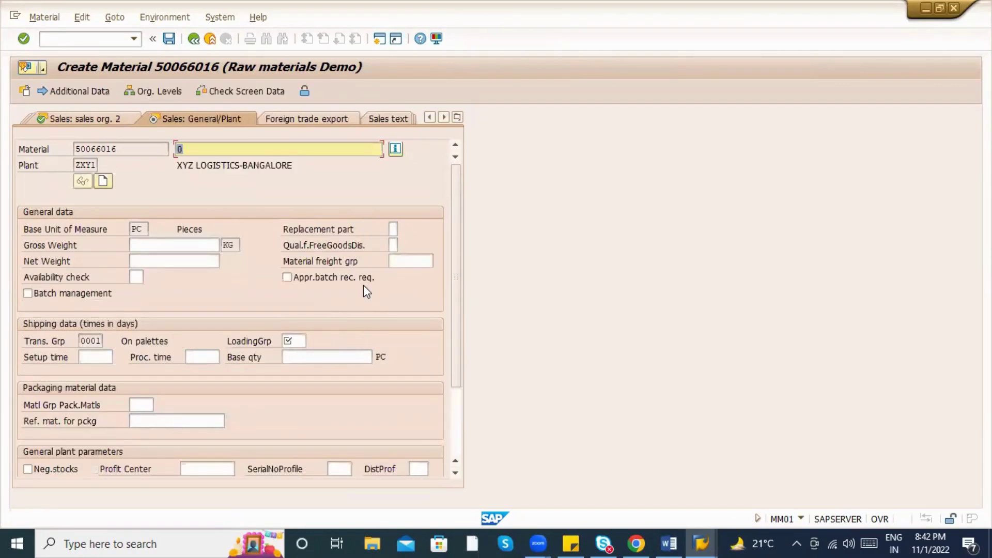
Step: Set the availability check to 02 and the loading group to 0001 in the general plant data, and save the material
{"action": "left_click", "coordinate": [133, 278]}
{"action": "left_click", "coordinate": [140, 291]}
{"action": "left_click", "coordinate": [288, 340]}
{"action": "left_click", "coordinate": [299, 356]}
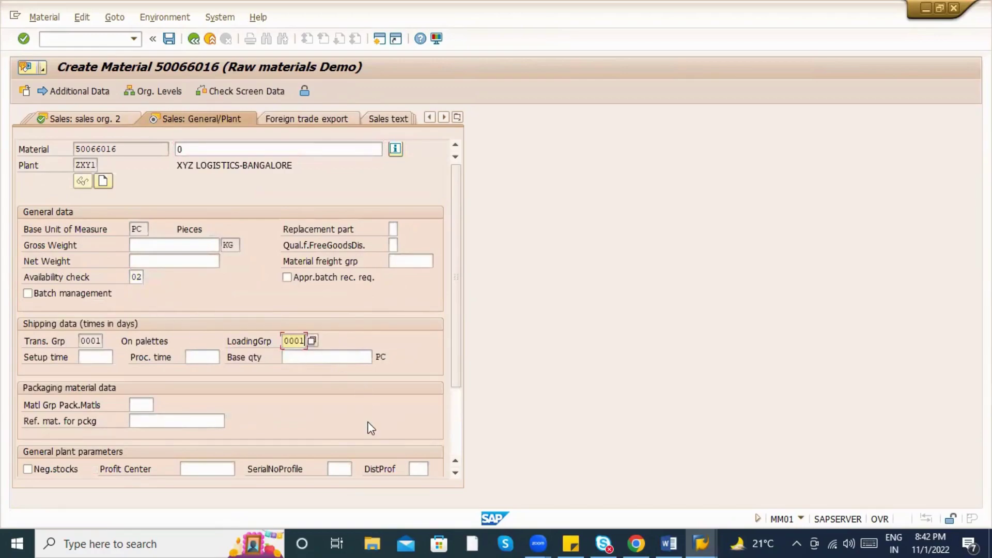
{"action": "key", "text": "Return"}
{"action": "key", "text": "Return"}
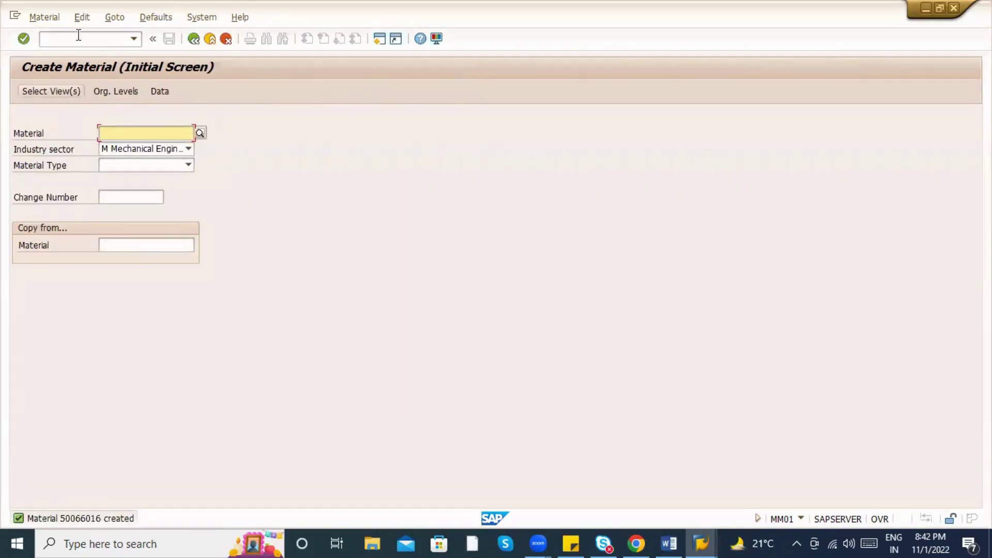
Step: Switch from material creation to the material display transaction for material 50066016
{"action": "left_click", "coordinate": [58, 15]}
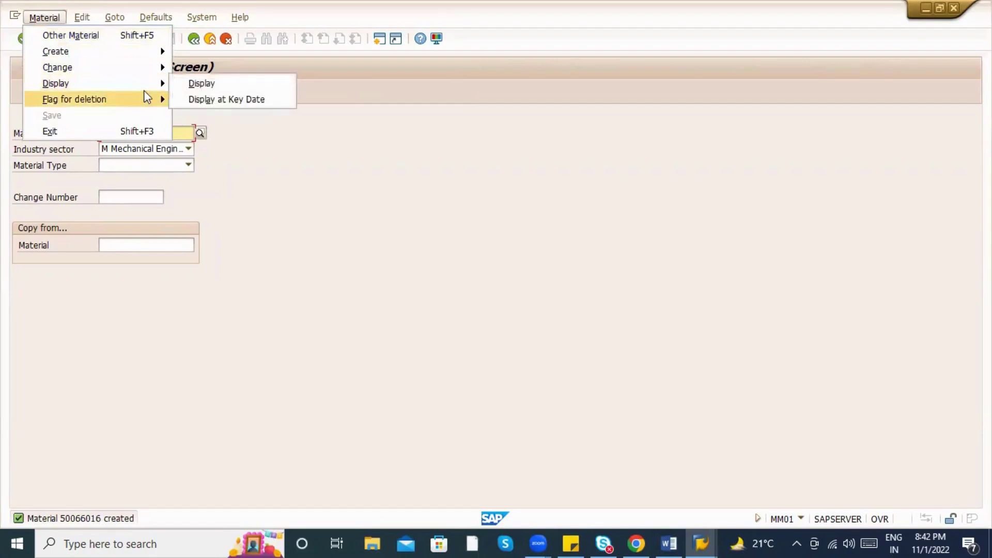
{"action": "left_click", "coordinate": [194, 85]}
{"action": "key", "text": "Return"}
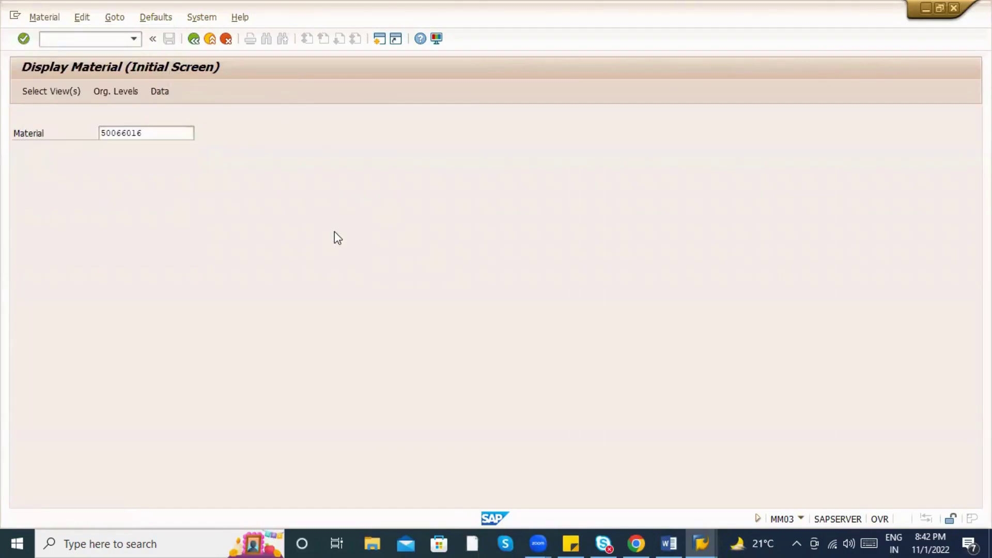
{"action": "key", "text": "Return"}
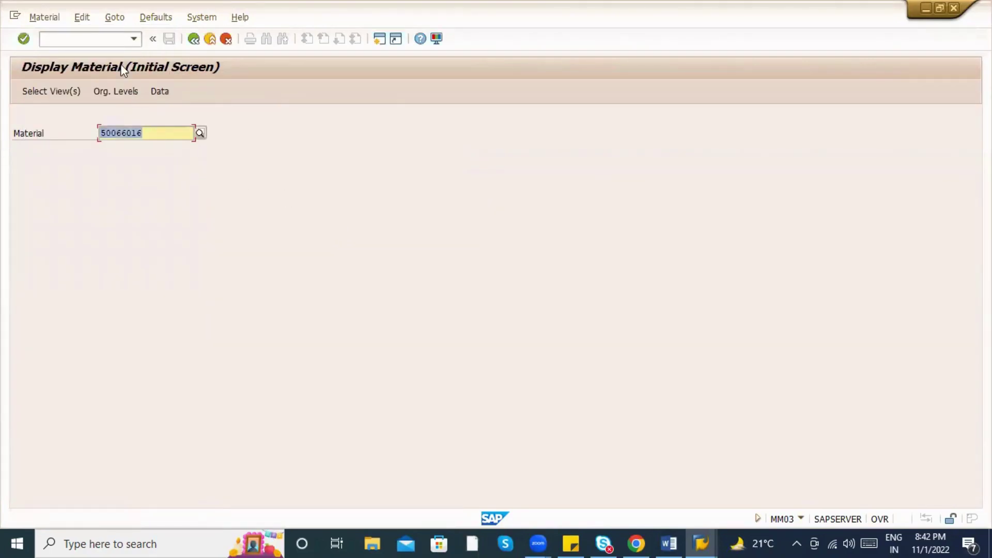
Step: Start transaction SE16N in a new session and load table MVKE
{"action": "left_click", "coordinate": [103, 40]}
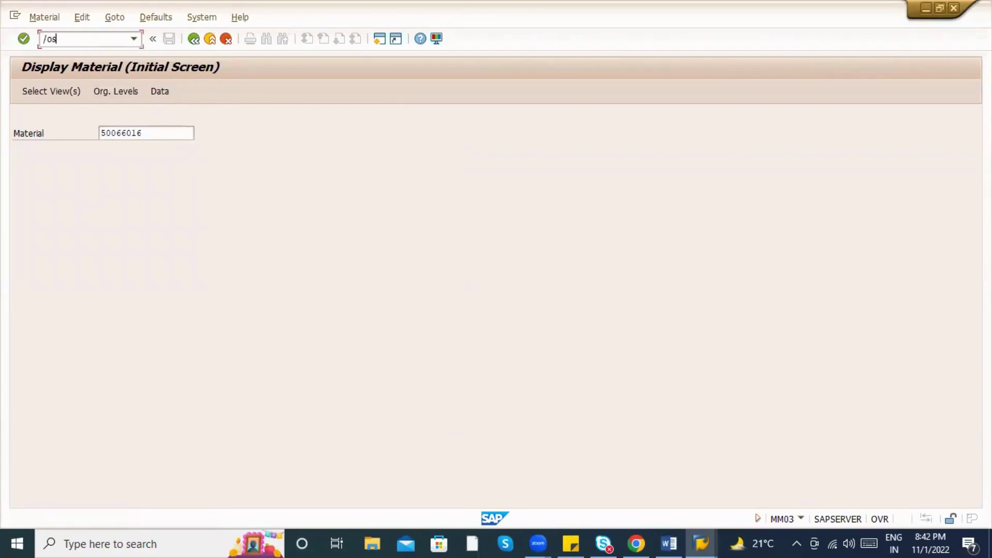
{"action": "type", "text": "/ose16n"}
{"action": "key", "text": "Return"}
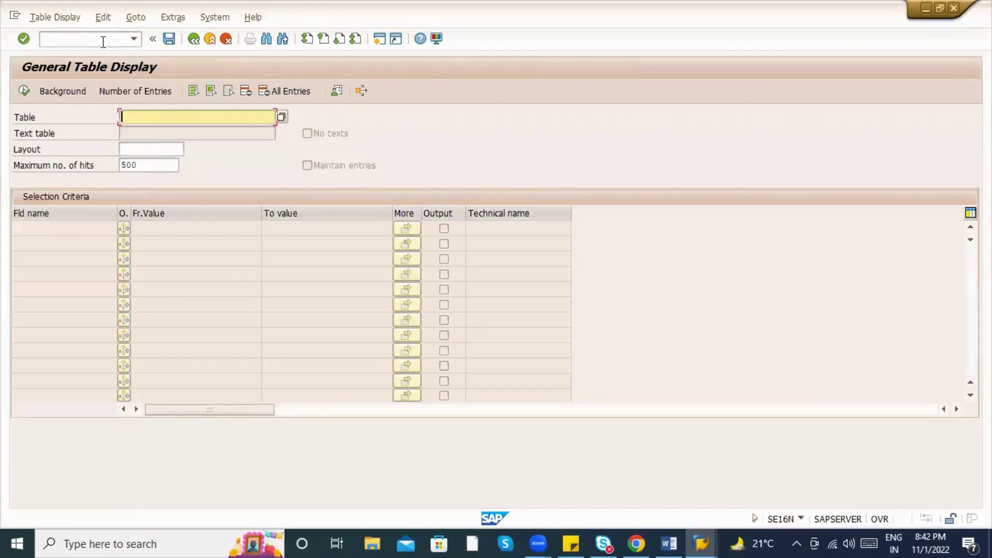
{"action": "key", "text": "BackSpace"}
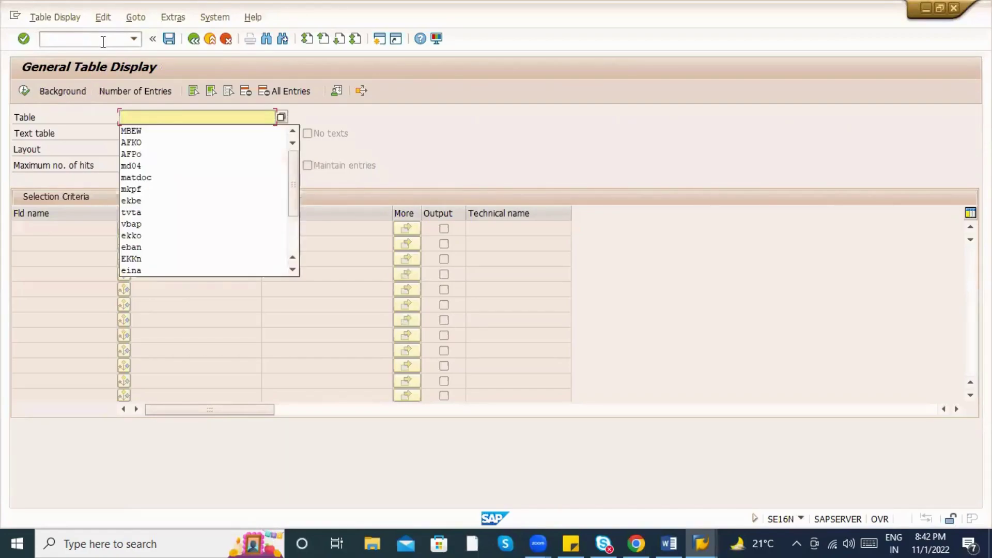
{"action": "type", "text": "mvke"}
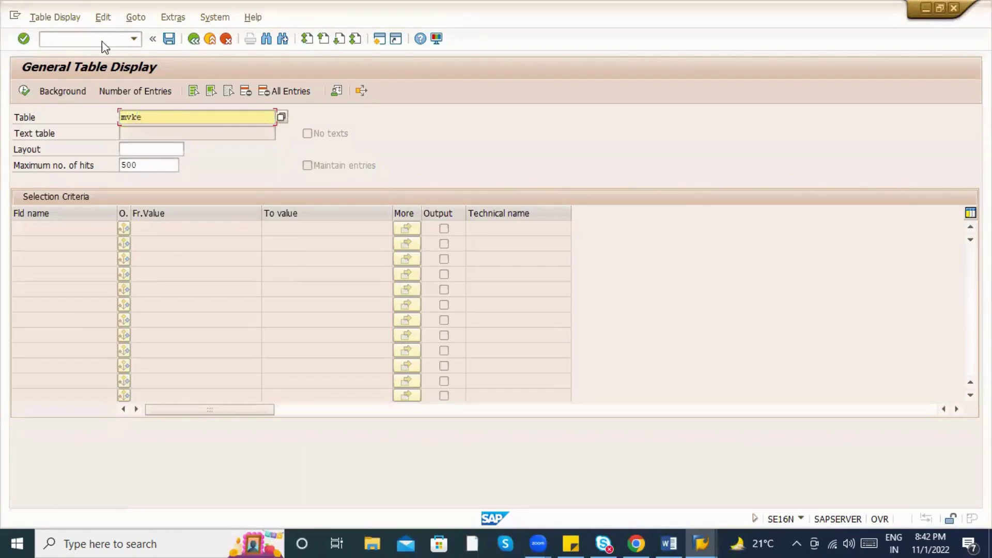
{"action": "key", "text": "Return"}
Step: Filter MVKE by material 50066016, run the selection, and examine the sales organization and distribution channel of the entries
{"action": "key", "text": "alt+Tab"}
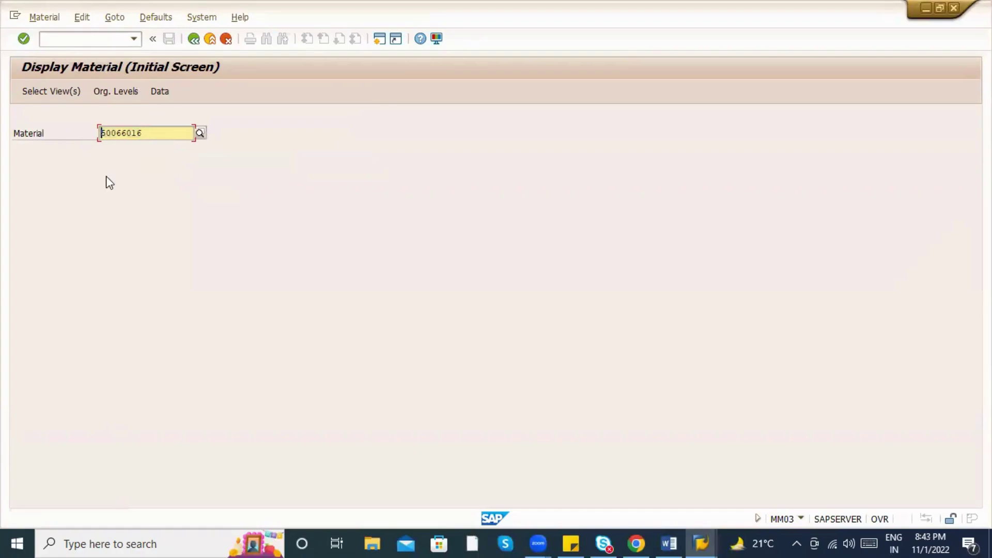
{"action": "key", "text": "alt+Tab"}
{"action": "left_click", "coordinate": [176, 242]}
{"action": "type", "text": "50066016"}
{"action": "left_click", "coordinate": [24, 91]}
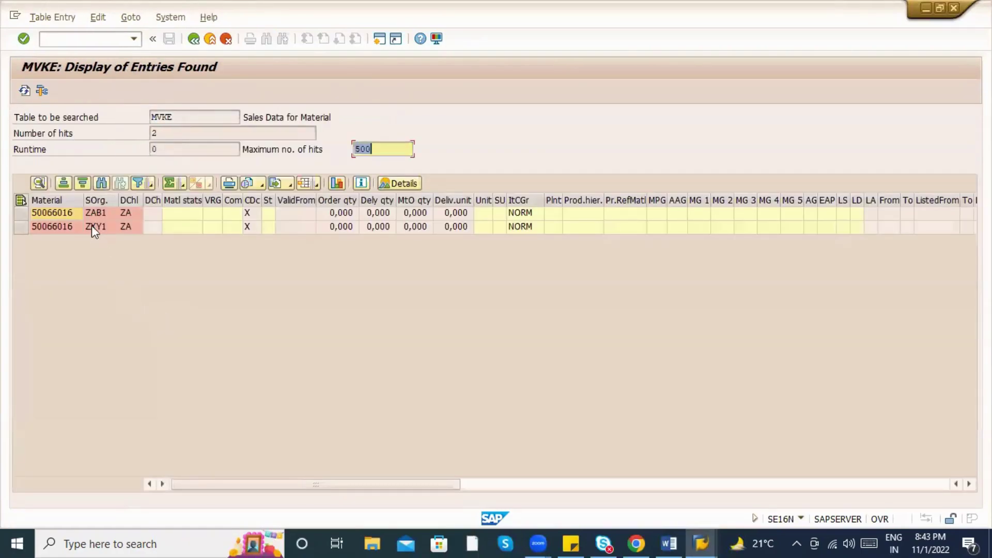
{"action": "left_click", "coordinate": [93, 226]}
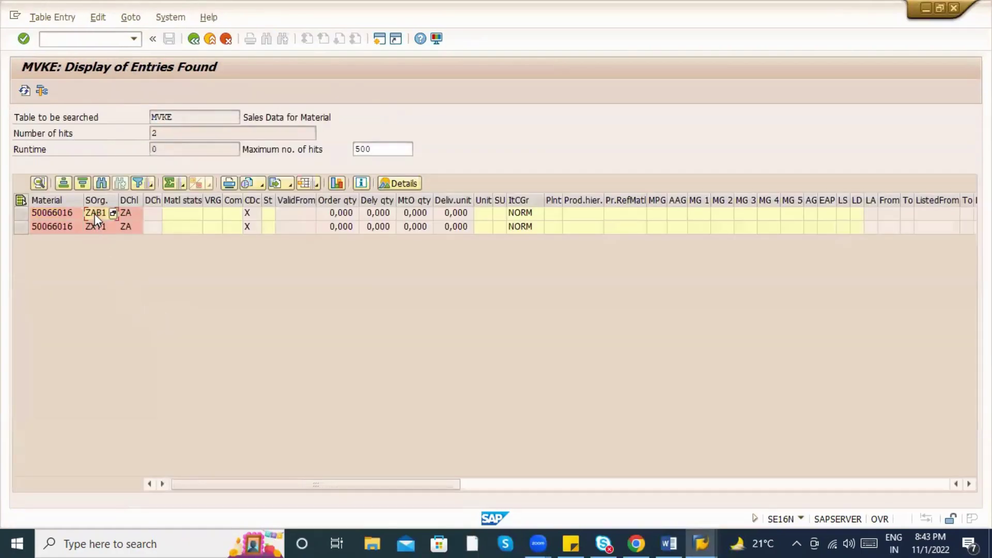
{"action": "left_click", "coordinate": [127, 228]}
Step: Return to the material display session and start customer creation with transaction XD01
{"action": "key", "text": "alt+Tab"}
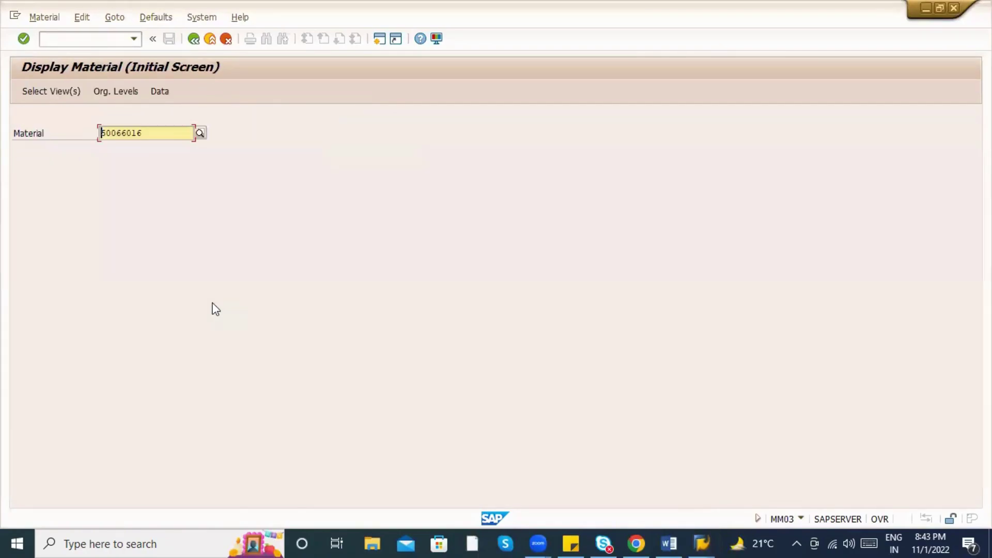
{"action": "left_click", "coordinate": [84, 38]}
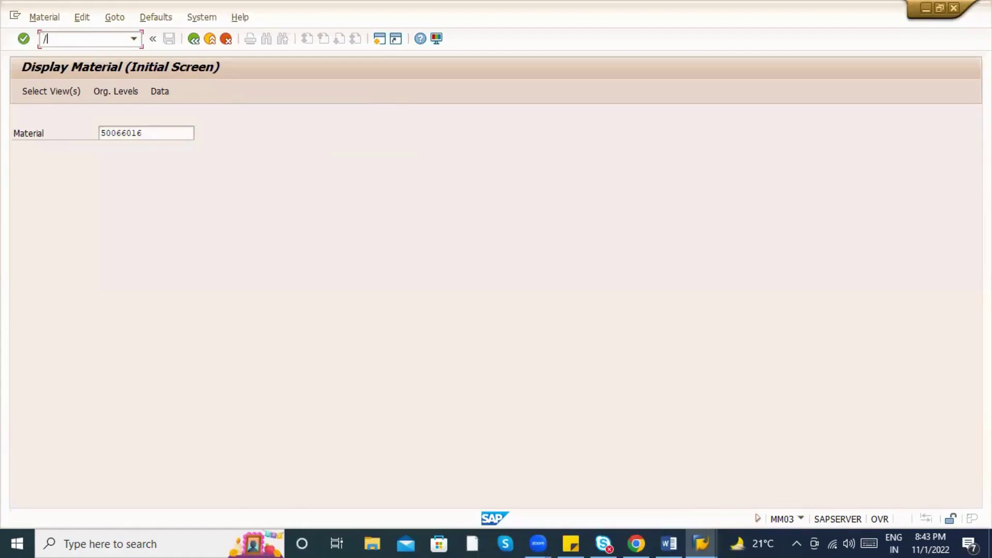
{"action": "key", "text": "Return"}
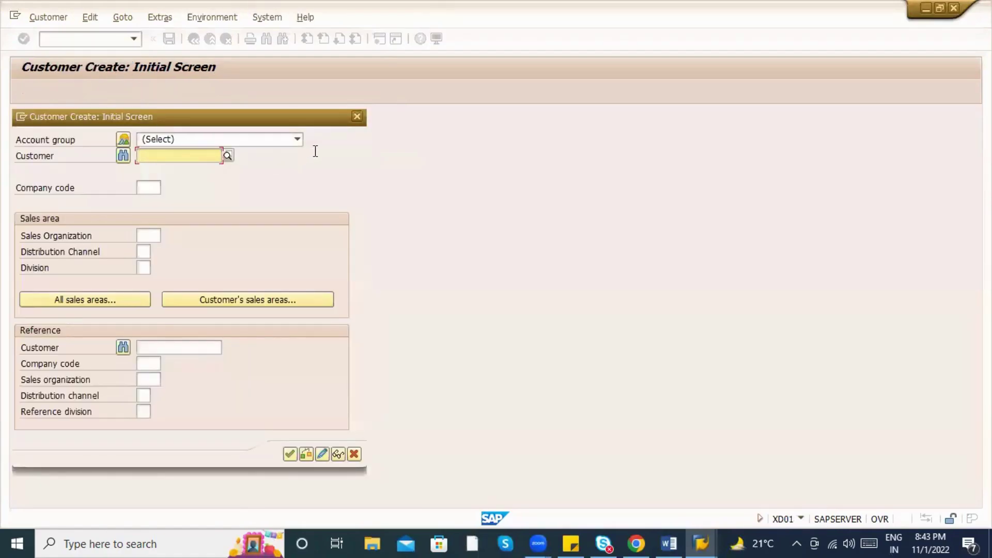
Step: Check the sales organization and distribution channel of material 50066016 in the MVKE entries against the customer creation fields
{"action": "key", "text": "alt+Tab"}
{"action": "left_click", "coordinate": [96, 229]}
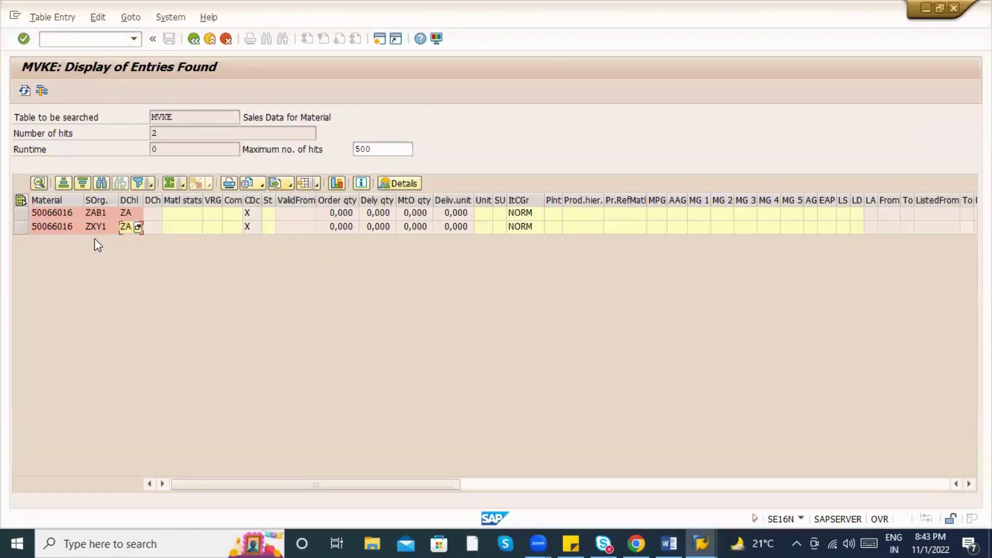
{"action": "key", "text": "alt+Tab"}
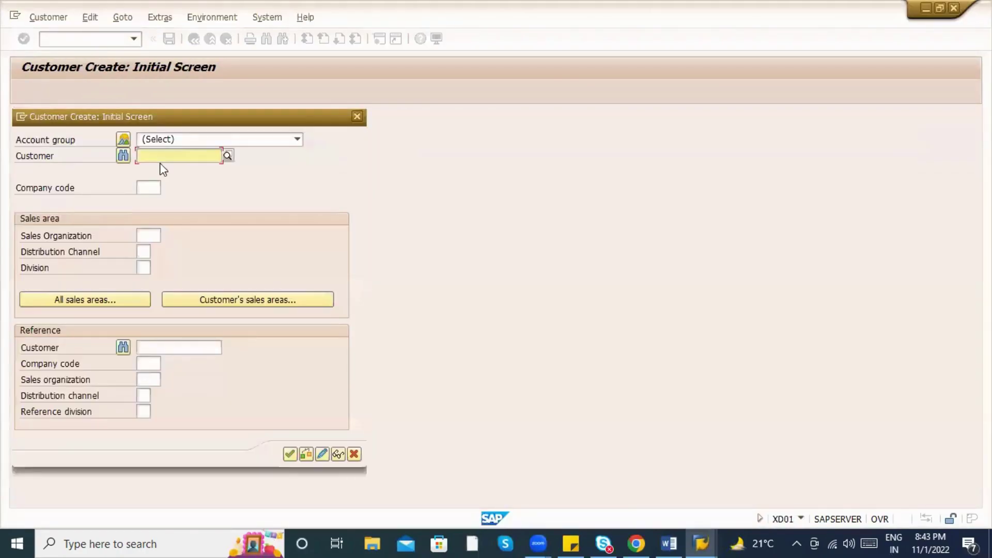
{"action": "left_click", "coordinate": [150, 188]}
{"action": "key", "text": "alt+Tab"}
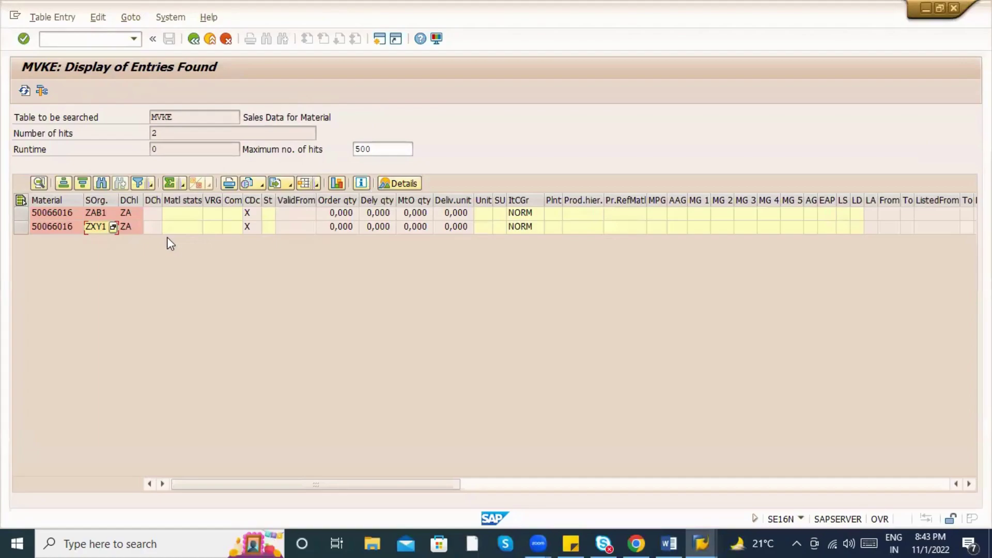
Step: Consult the Word notes on which company code the customer master record needs, and return to the SAP customer creation screen
{"action": "key", "text": "alt+Tab"}
{"action": "key", "text": "alt+Tab"}
{"action": "key", "text": "alt+Tab"}
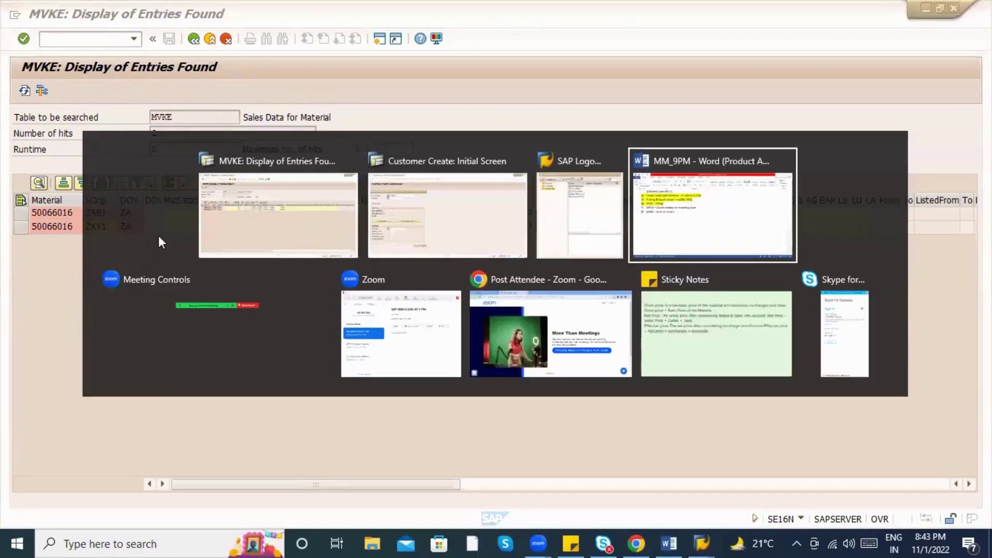
{"action": "scroll", "coordinate": [186, 282], "scroll_direction": "up", "scroll_amount": 10}
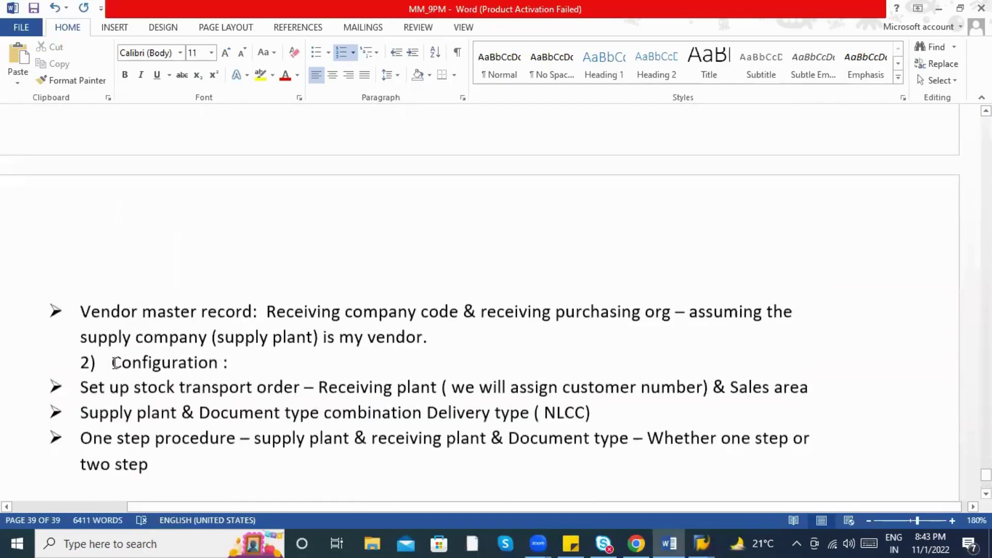
{"action": "scroll", "coordinate": [119, 217], "scroll_direction": "up", "scroll_amount": 3}
{"action": "left_click_drag", "start_coordinate": [289, 305], "coordinate": [487, 310]}
{"action": "key", "text": "alt+Tab"}
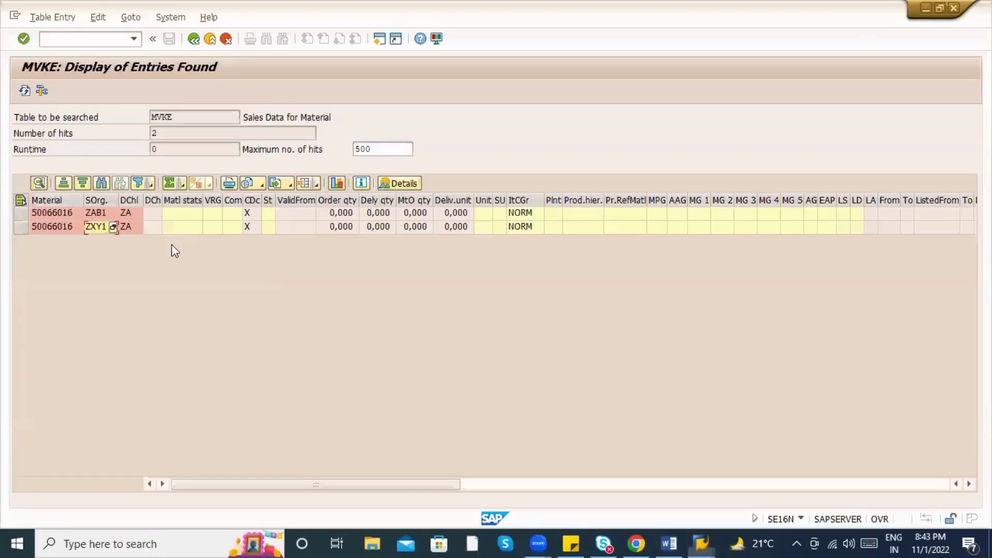
{"action": "key", "text": "alt+Tab"}
{"action": "key", "text": "alt+Tab"}
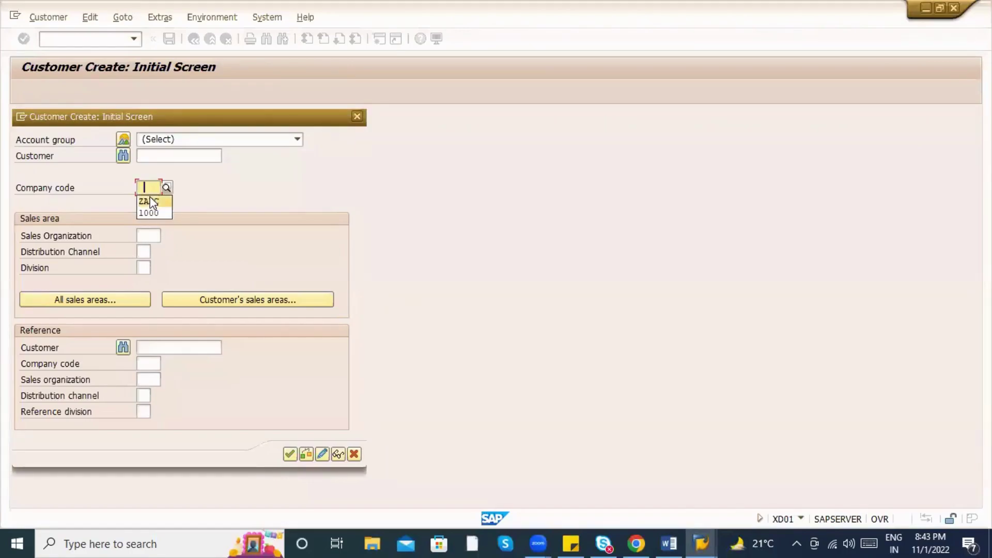
Step: Enter company code ZABC, sales organization ZAB1, distribution channel ZA and division ZA for the new customer
{"action": "left_click", "coordinate": [150, 201]}
{"action": "left_click", "coordinate": [148, 236]}
{"action": "left_click", "coordinate": [148, 235]}
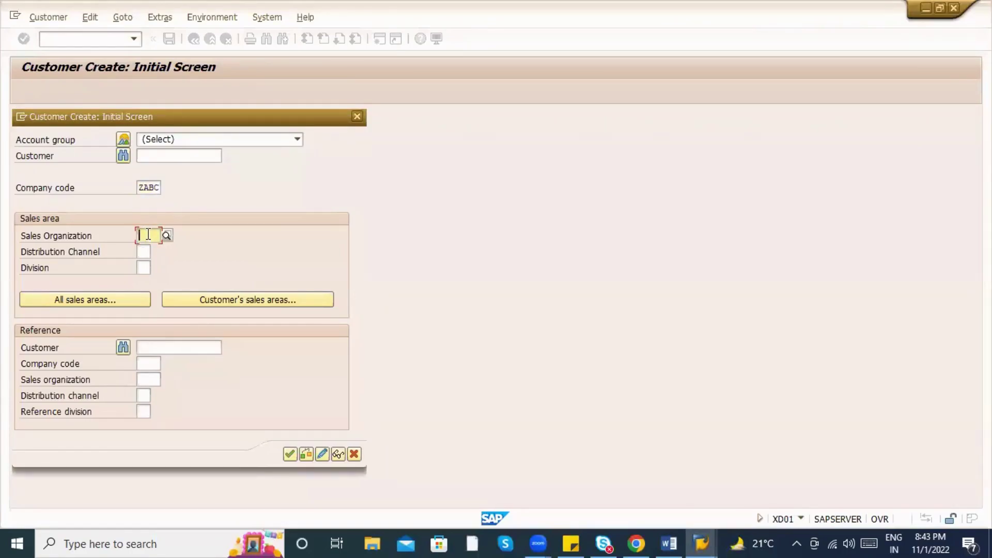
{"action": "type", "text": "ZAB"}
{"action": "left_click", "coordinate": [147, 260]}
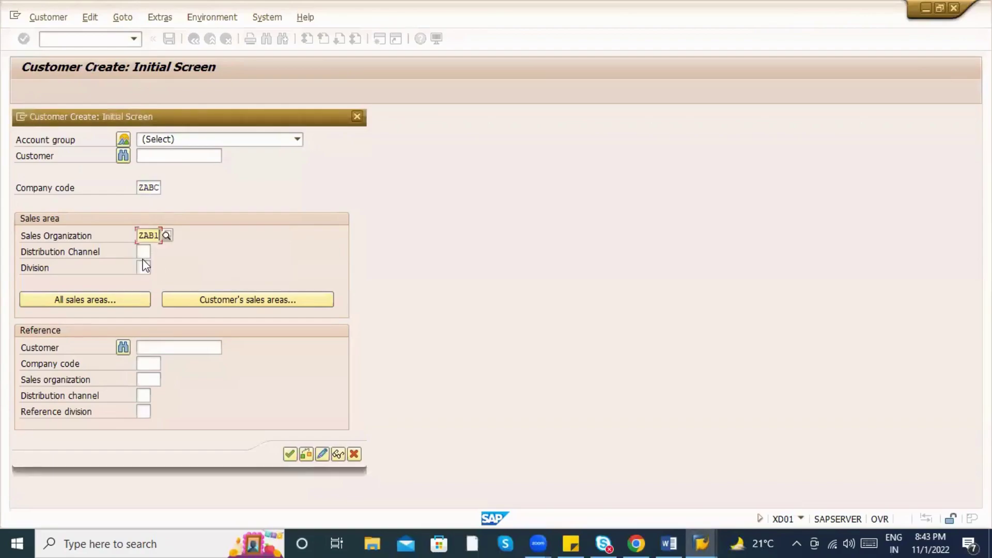
{"action": "left_click", "coordinate": [144, 252]}
{"action": "left_click", "coordinate": [144, 252]}
{"action": "type", "text": "ZA"}
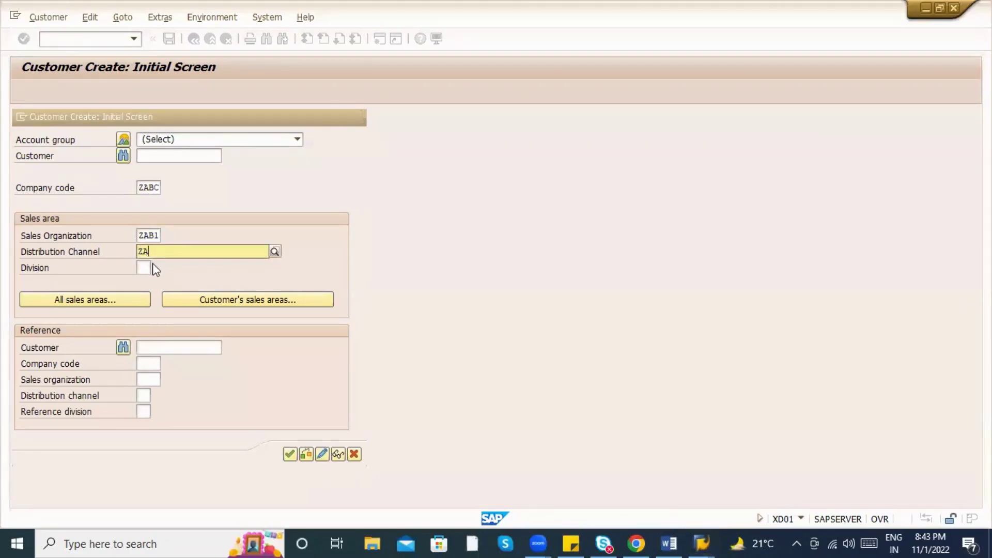
{"action": "left_click", "coordinate": [148, 268]}
{"action": "type", "text": "ZA"}
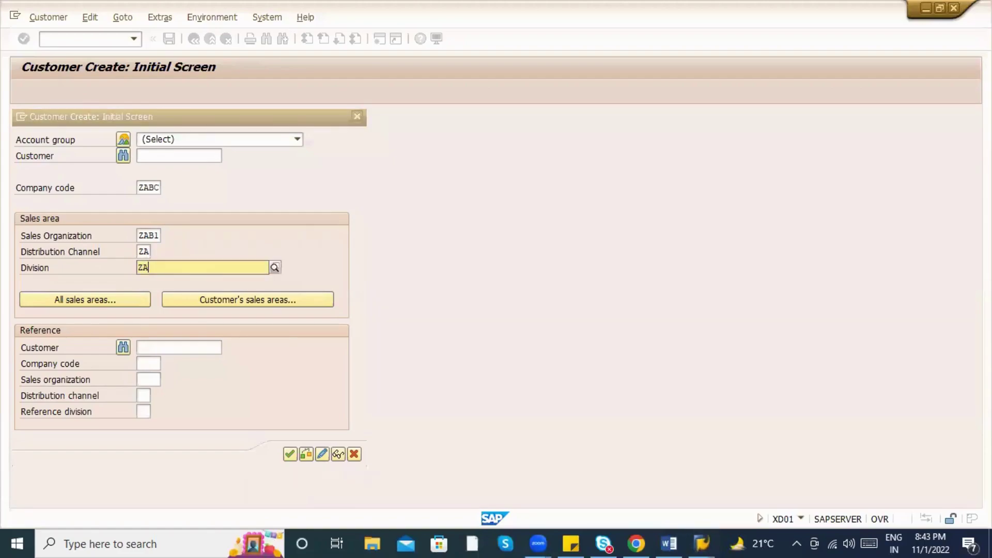
{"action": "left_click", "coordinate": [157, 292]}
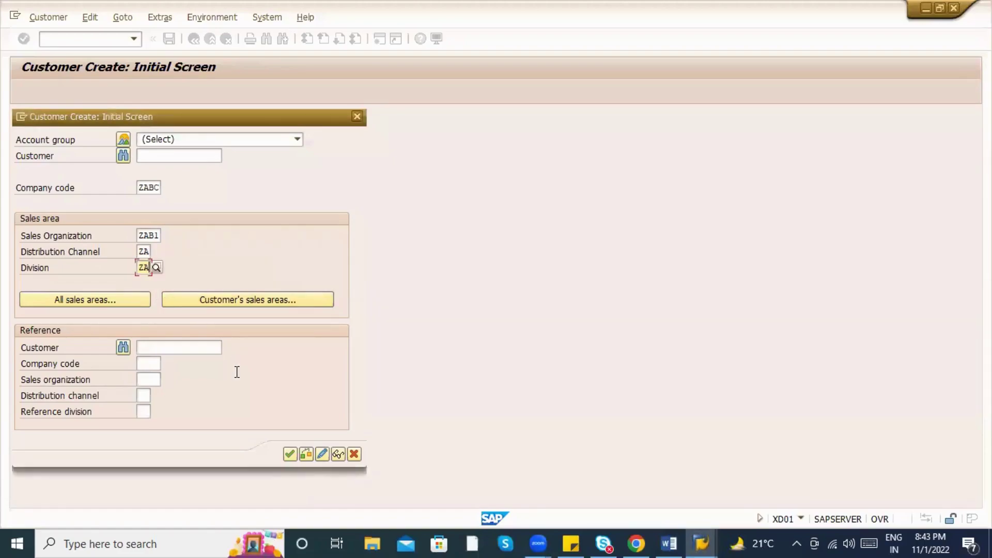
Step: Choose account group Z004 Domestic A/c Grp and continue to the customer's general data
{"action": "left_click", "coordinate": [288, 454]}
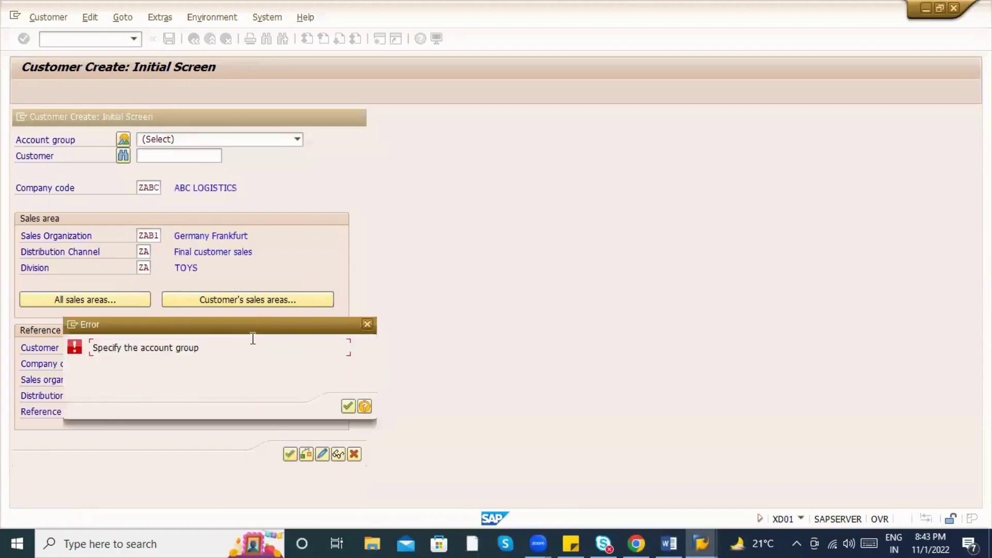
{"action": "left_click", "coordinate": [347, 407]}
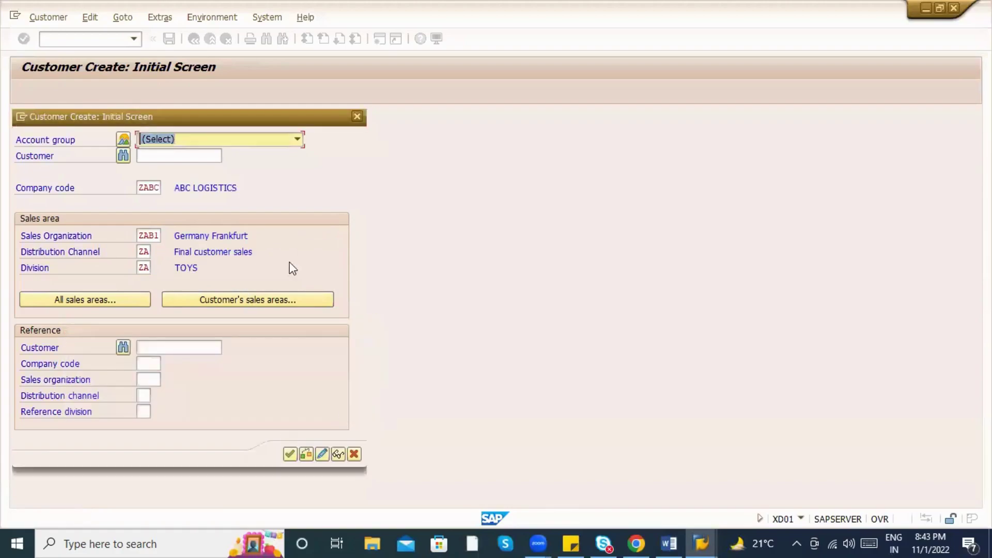
{"action": "left_click", "coordinate": [247, 142]}
{"action": "scroll", "coordinate": [196, 212], "scroll_direction": "up", "scroll_amount": 10}
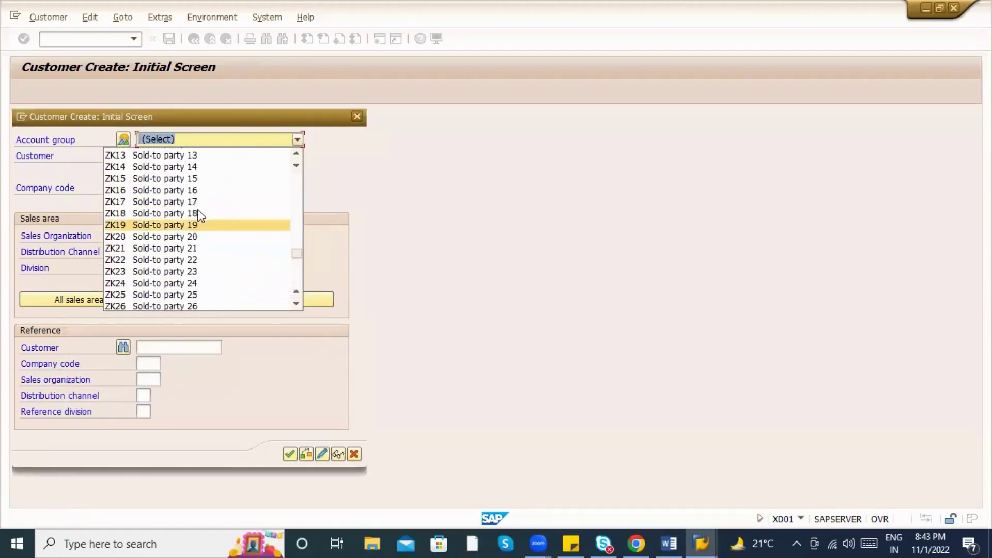
{"action": "scroll", "coordinate": [194, 207], "scroll_direction": "up", "scroll_amount": 5}
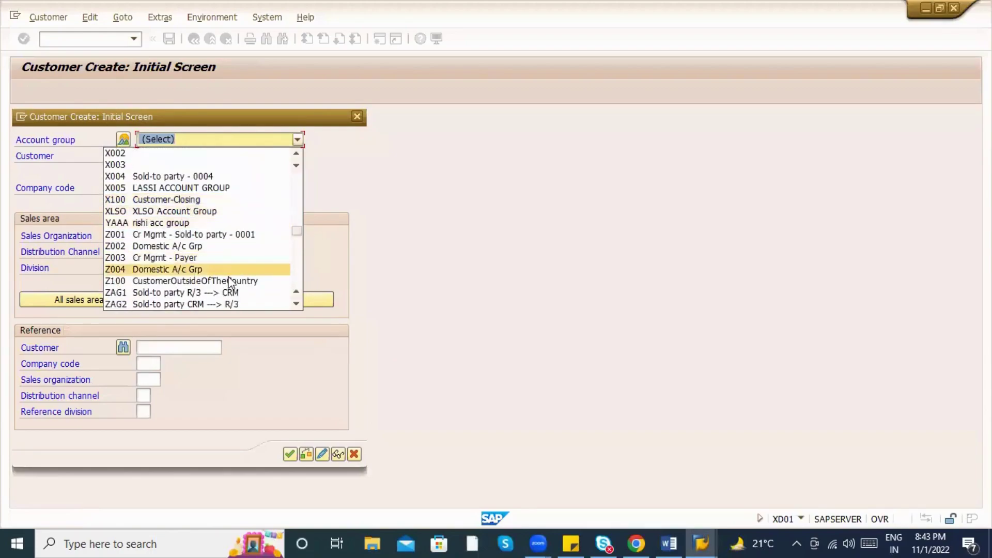
{"action": "left_click", "coordinate": [188, 271]}
{"action": "left_click", "coordinate": [245, 145]}
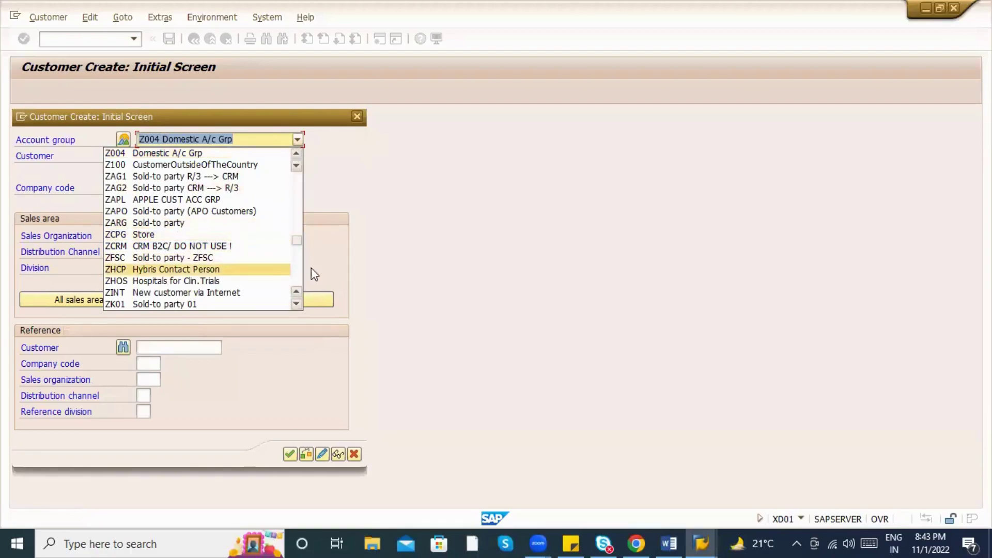
{"action": "left_click", "coordinate": [296, 153]}
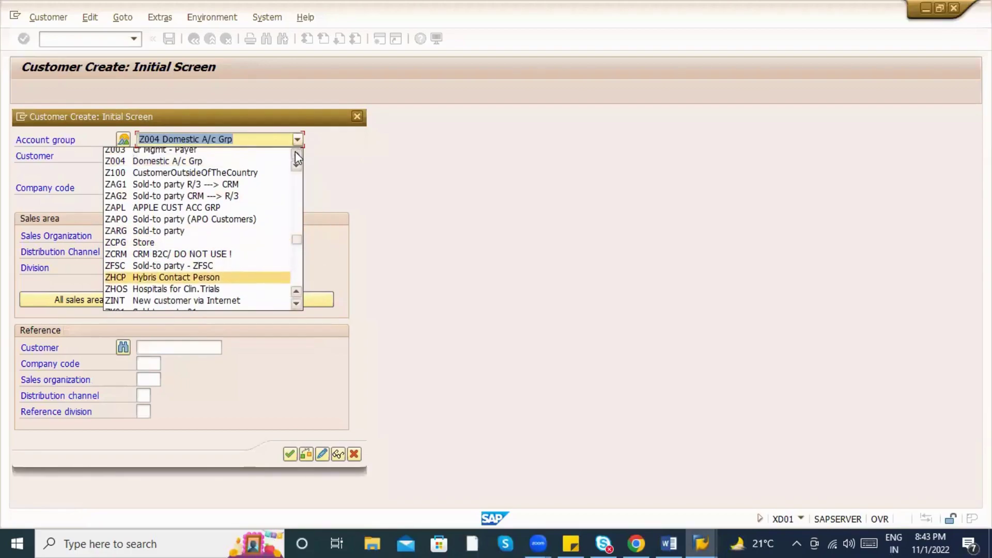
{"action": "left_click", "coordinate": [268, 164]}
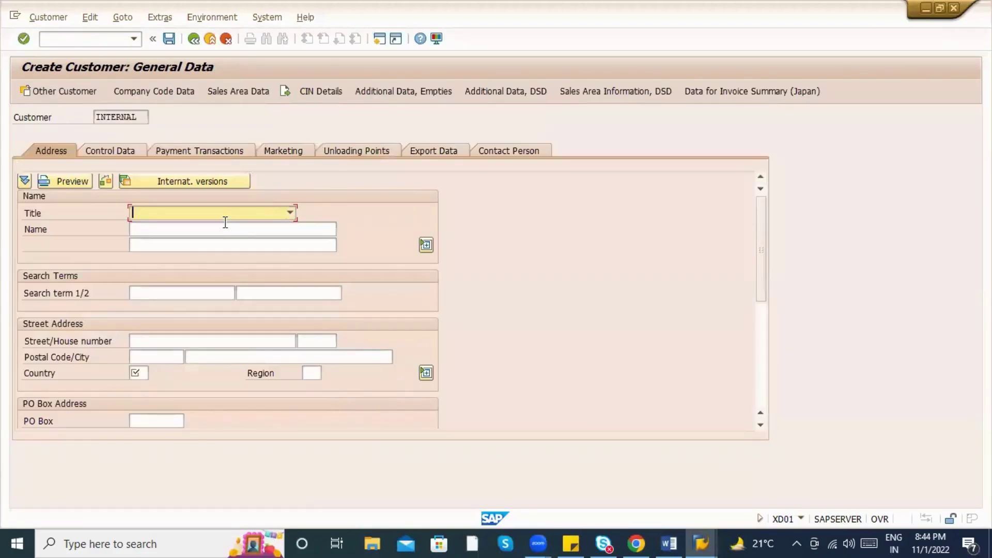
Step: Enter "ZXYZ COmpany code" as the customer's name and IN as its country in the address data
{"action": "left_click", "coordinate": [223, 224]}
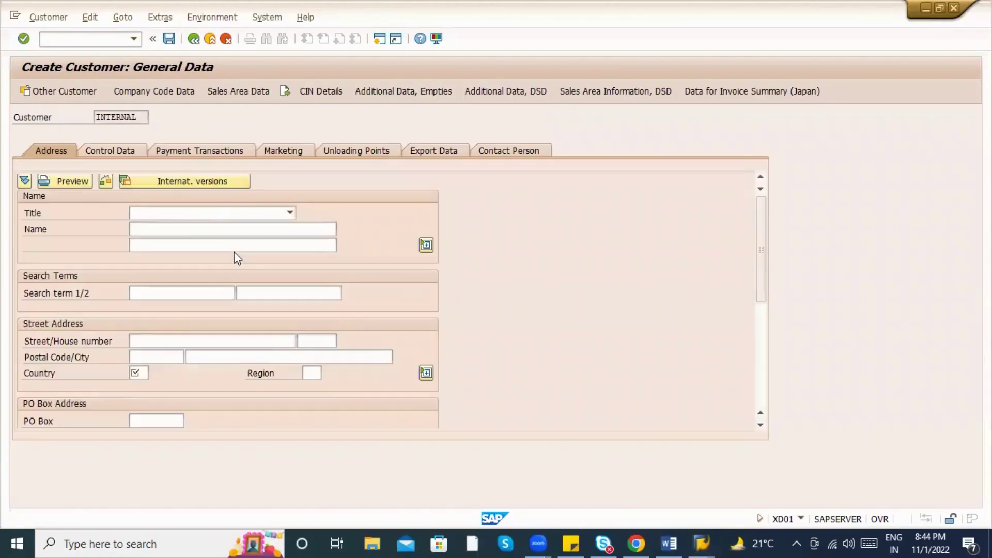
{"action": "left_click", "coordinate": [179, 228]}
{"action": "type", "text": "ZXYZ"}
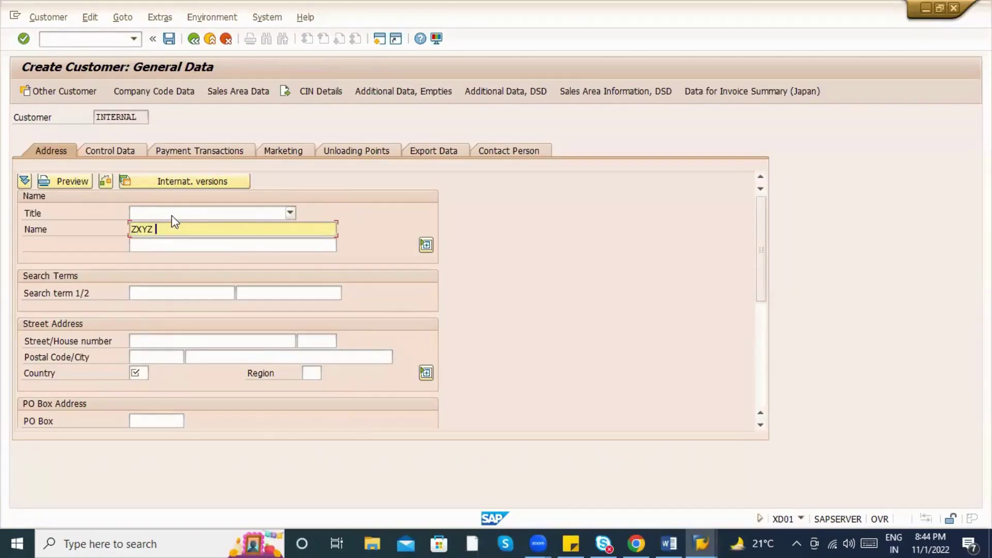
{"action": "type", "text": " COmpany code"}
{"action": "key", "text": "Tab"}
{"action": "key", "text": "Tab"}
{"action": "key", "text": "Tab"}
{"action": "key", "text": "Tab"}
{"action": "key", "text": "Tab"}
{"action": "key", "text": "Tab"}
{"action": "key", "text": "Tab"}
{"action": "key", "text": "Tab"}
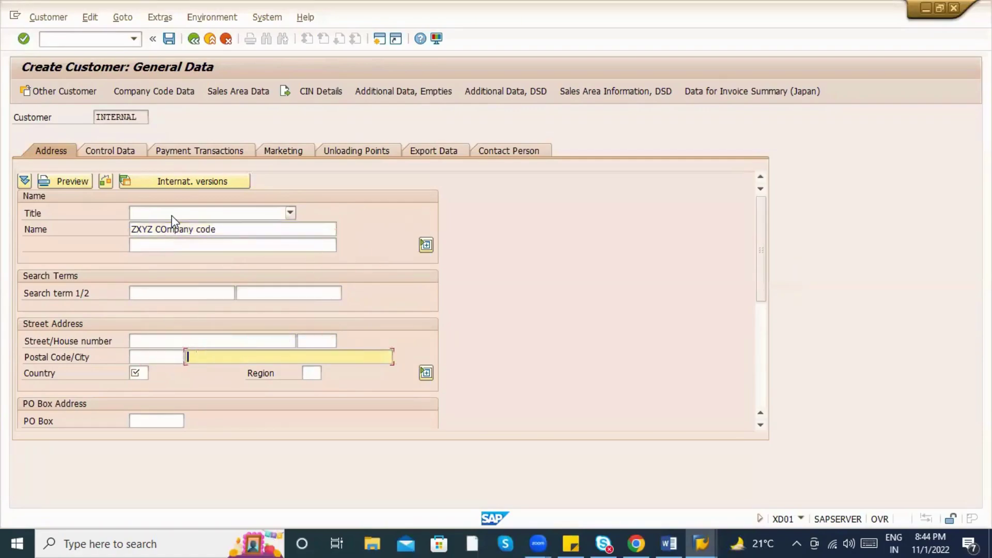
{"action": "type", "text": "IN"}
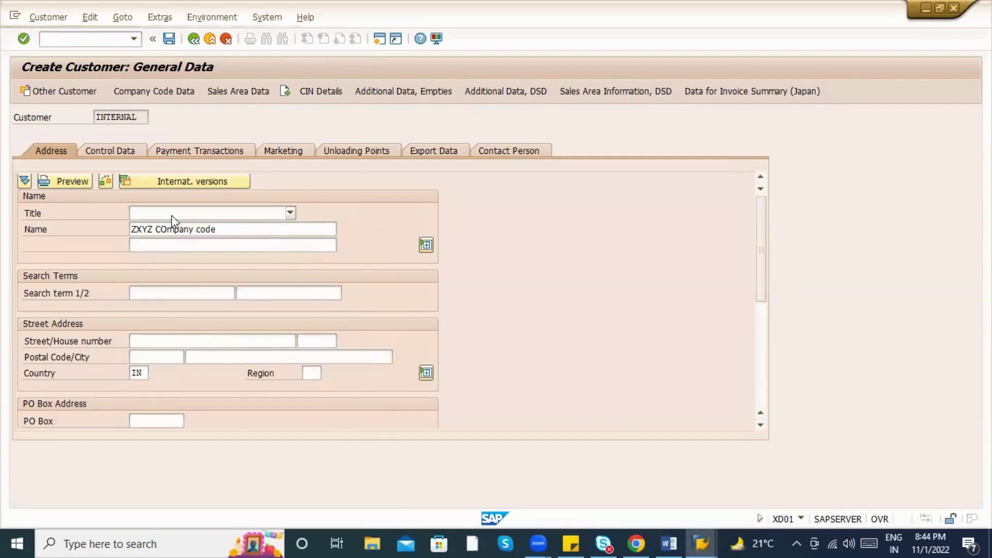
{"action": "key", "text": "Return"}
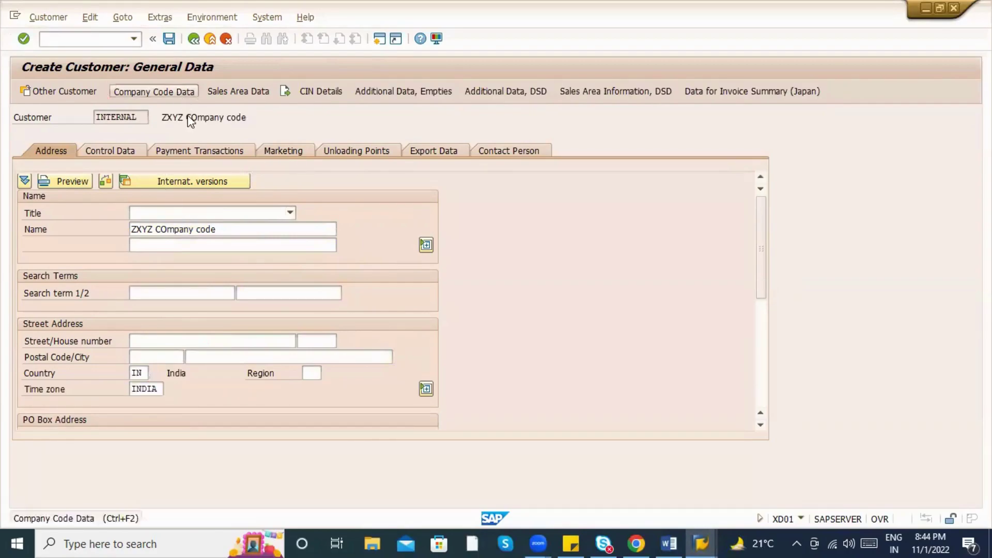
Step: In the company code data, set the reconciliation account to 140000 and the cash management group to A1
{"action": "left_click", "coordinate": [154, 91]}
{"action": "type", "text": "140000"}
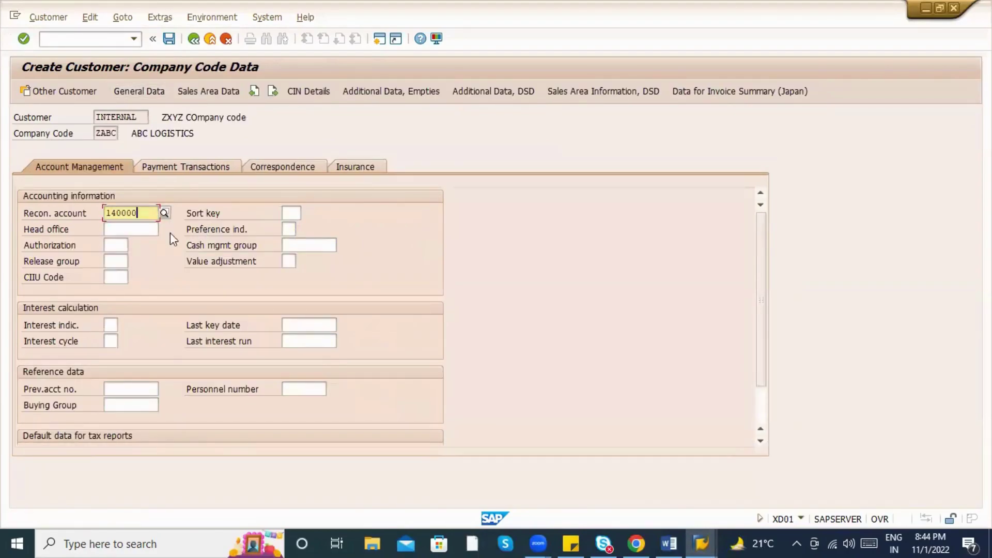
{"action": "left_click", "coordinate": [298, 245]}
{"action": "type", "text": "A1"}
Step: In the sales area shipping data, set shipping conditions 10 and delivering plant ZAB1, and save the customer
{"action": "left_click", "coordinate": [179, 92]}
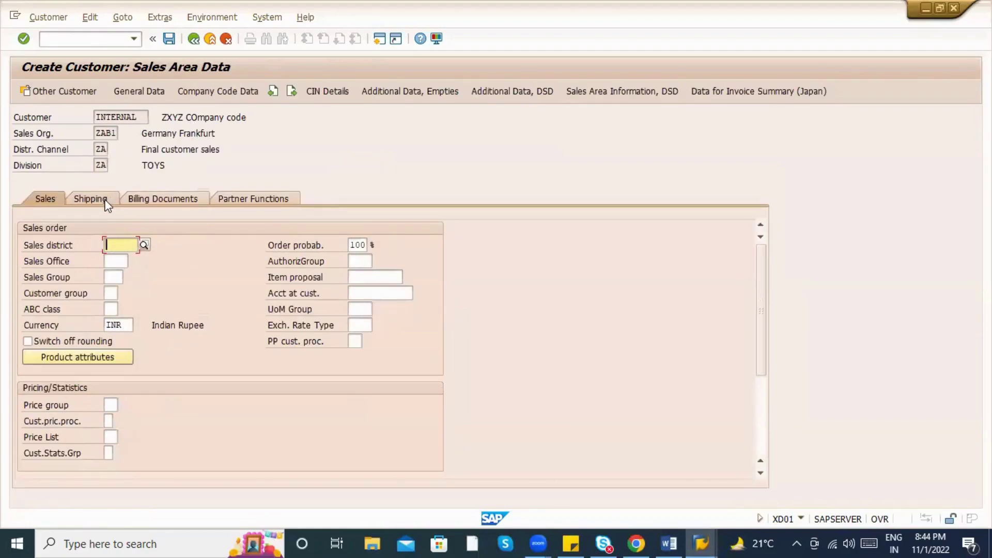
{"action": "left_click", "coordinate": [91, 200]}
{"action": "left_click", "coordinate": [136, 260]}
{"action": "type", "text": "10"}
{"action": "left_click", "coordinate": [147, 278]}
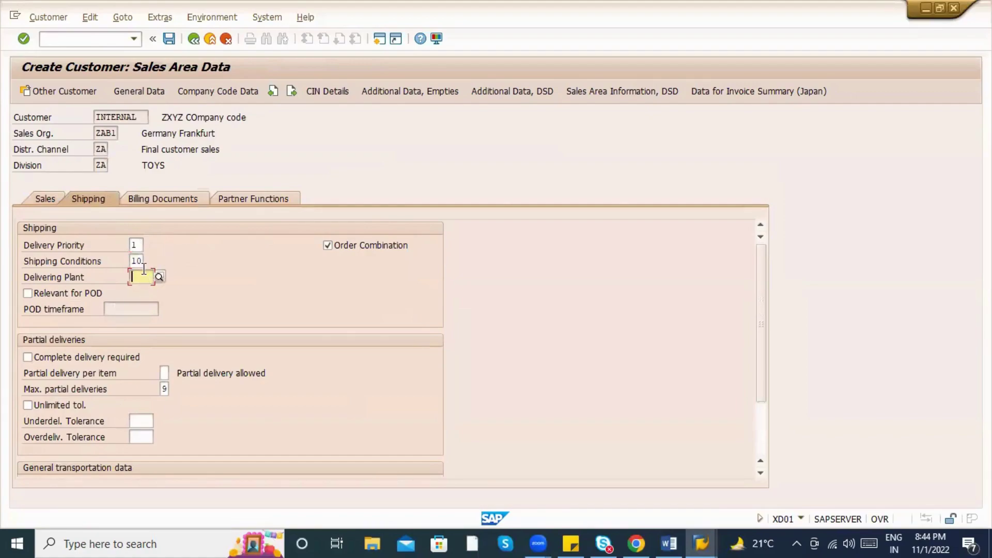
{"action": "type", "text": "ZAB1"}
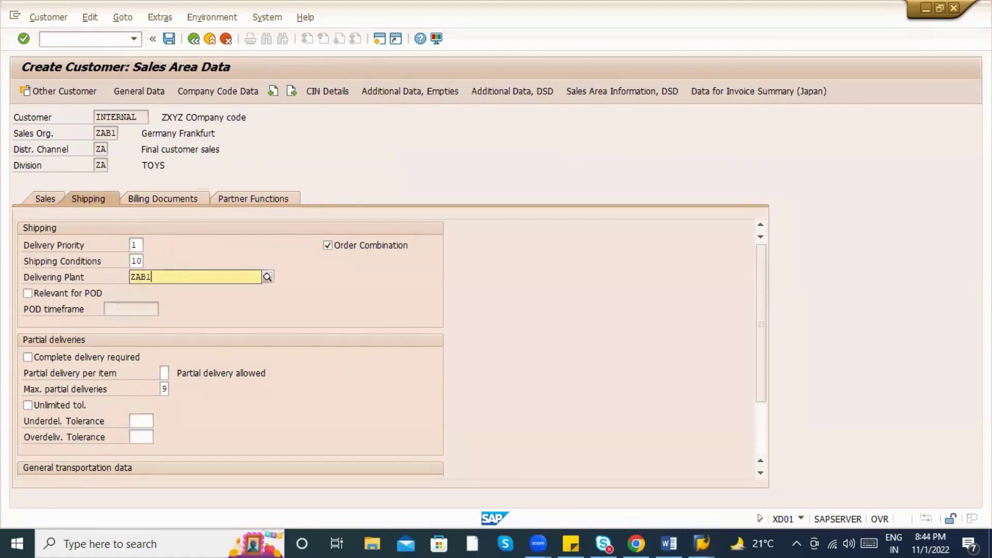
{"action": "left_click", "coordinate": [145, 302]}
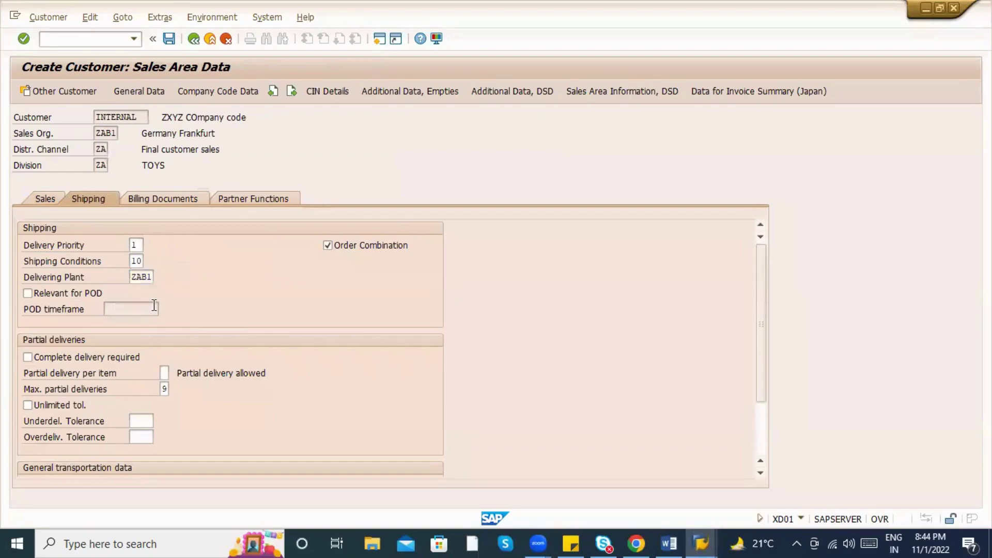
{"action": "key", "text": "Return"}
{"action": "key", "text": "Return"}
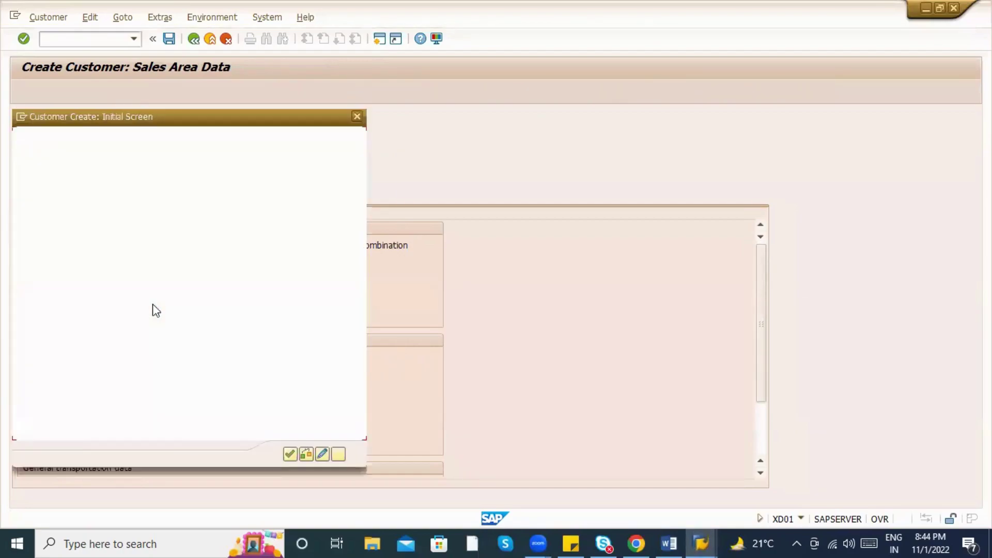
Step: Open the newly created customer in display mode and copy its customer number
{"action": "left_click", "coordinate": [333, 456]}
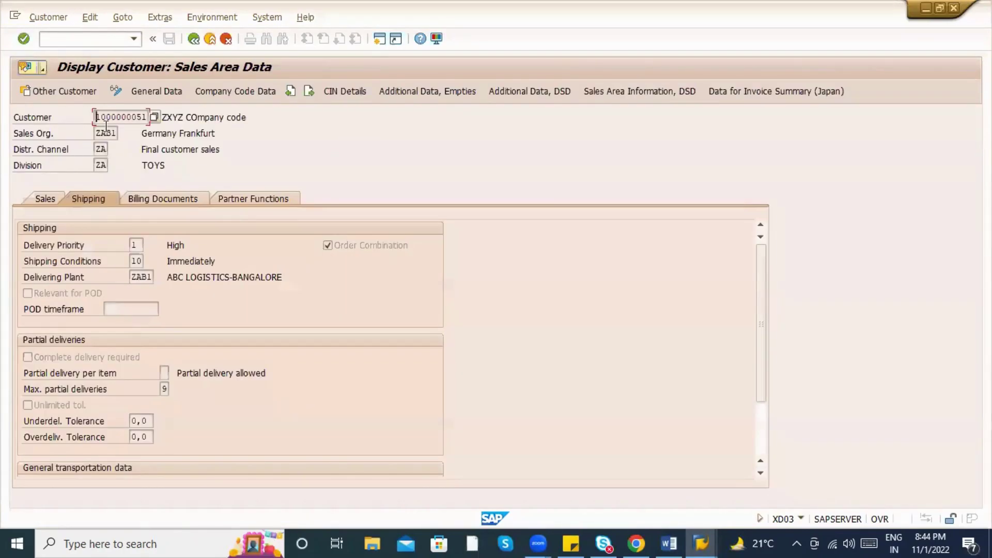
{"action": "left_click_drag", "start_coordinate": [97, 118], "coordinate": [153, 126]}
{"action": "key", "text": "ctrl+c"}
Step: Switch to the Word notes, append a dash and the copied customer number to the customer master line, and return to SAP
{"action": "key", "text": "alt+Tab"}
{"action": "key", "text": "alt+Tab"}
{"action": "key", "text": "Tab"}
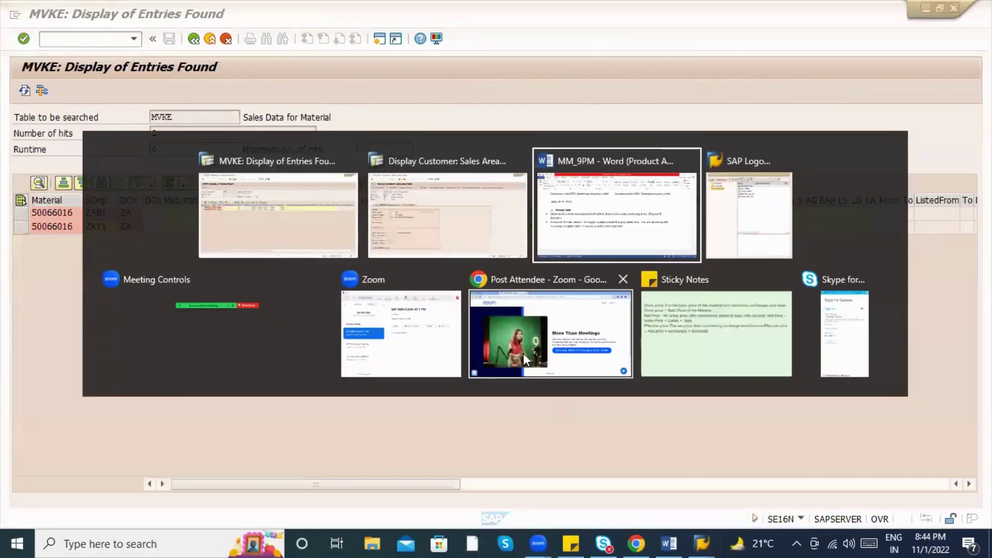
{"action": "scroll", "coordinate": [368, 355], "scroll_direction": "up", "scroll_amount": 3}
{"action": "scroll", "coordinate": [306, 327], "scroll_direction": "down", "scroll_amount": 3}
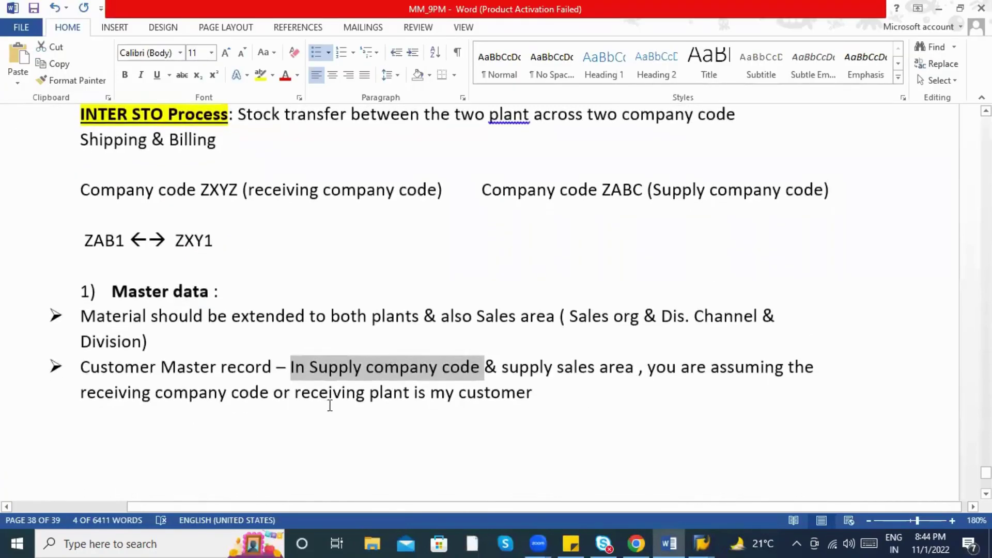
{"action": "left_click", "coordinate": [576, 396]}
{"action": "type", "text": "-"}
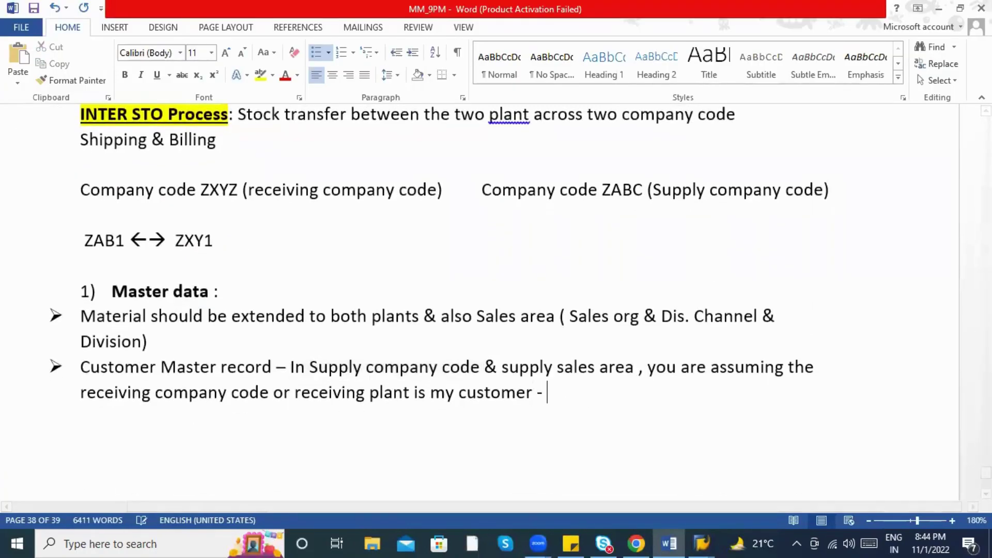
{"action": "key", "text": "ctrl+v"}
{"action": "key", "text": "alt+Tab"}
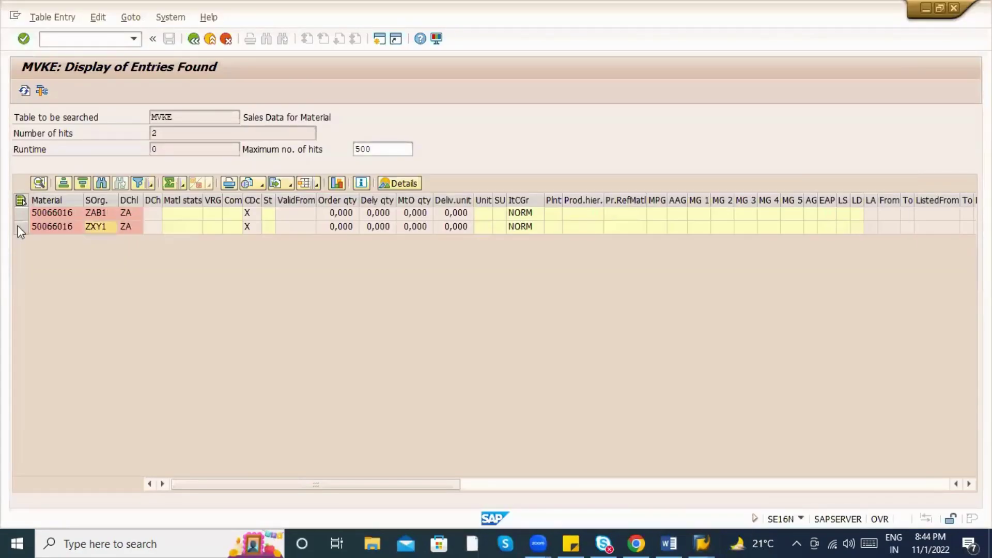
Step: Switch to the Word notes and append a dash and material number 50066016 to the material extension line
{"action": "left_click", "coordinate": [44, 216]}
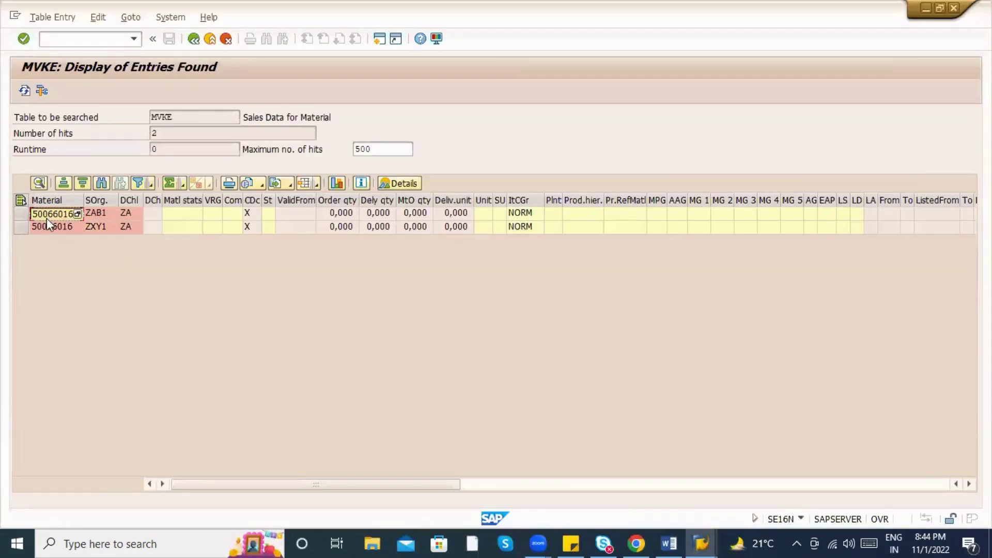
{"action": "key", "text": "alt+Tab"}
{"action": "left_click", "coordinate": [274, 328]}
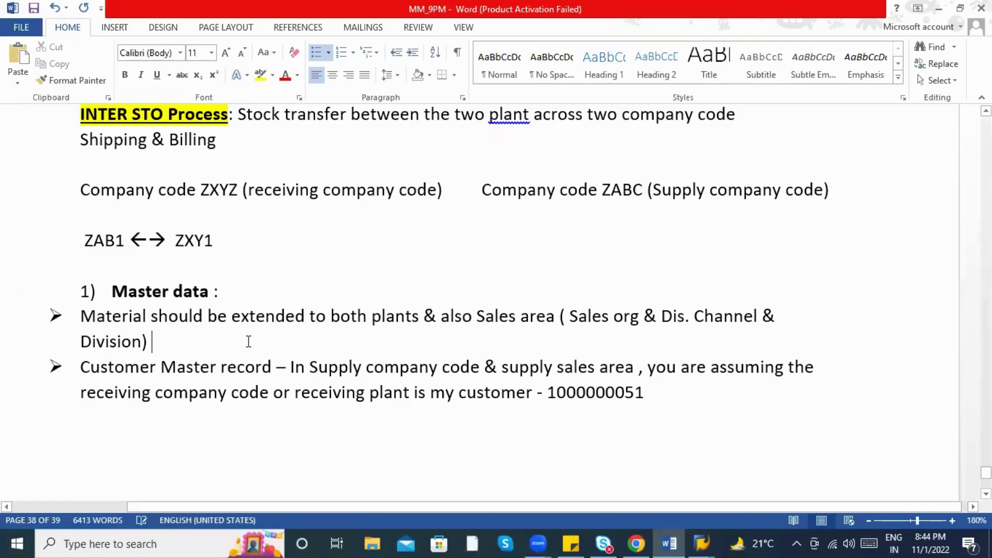
{"action": "type", "text": "-"}
{"action": "type", "text": "50066016"}
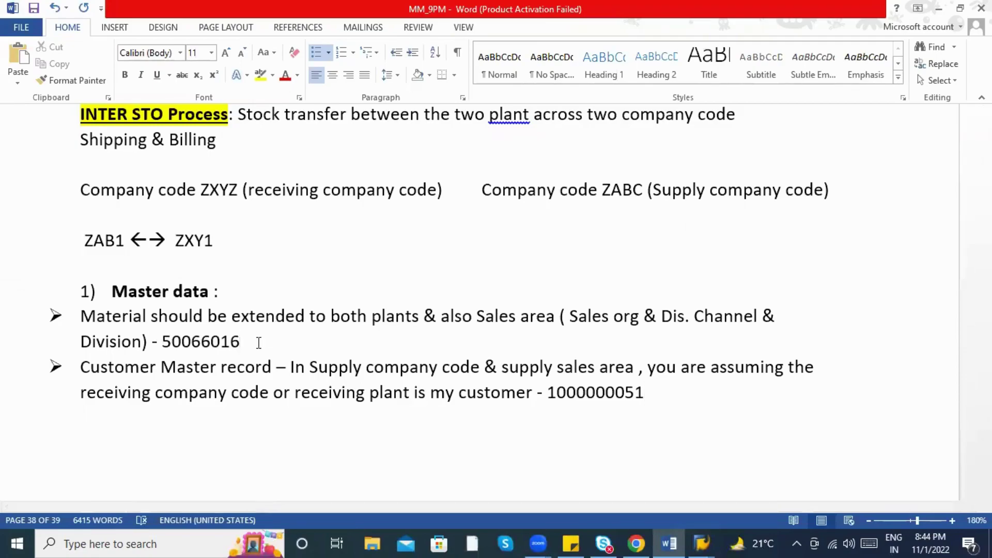
Step: Check the vendor master record line in the notes, then return to SAP and start vendor creation transaction XK01
{"action": "scroll", "coordinate": [259, 344], "scroll_direction": "down", "scroll_amount": 3}
{"action": "scroll", "coordinate": [342, 397], "scroll_direction": "down", "scroll_amount": 3}
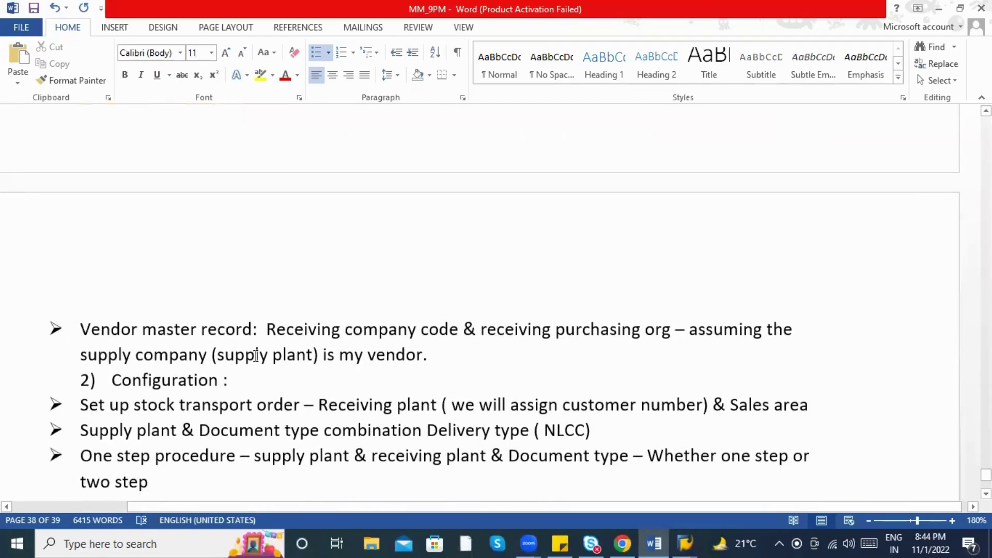
{"action": "key", "text": "alt+Tab"}
{"action": "left_click", "coordinate": [98, 38]}
{"action": "type", "text": "/"}
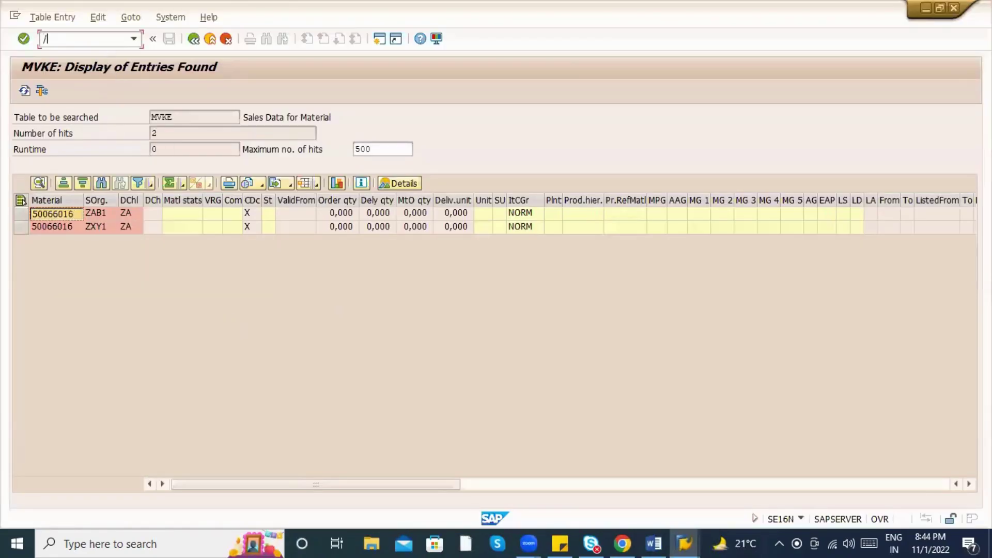
{"action": "type", "text": "nxk01"}
{"action": "key", "text": "Return"}
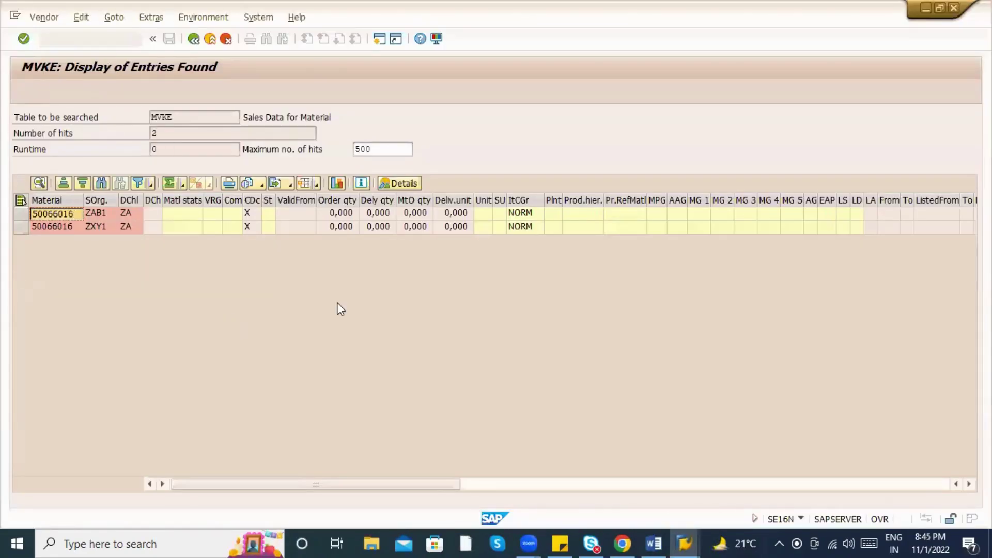
Step: Clear the preset company code and recheck the vendor master requirement in the Word notes before returning to SAP
{"action": "key", "text": "Tab"}
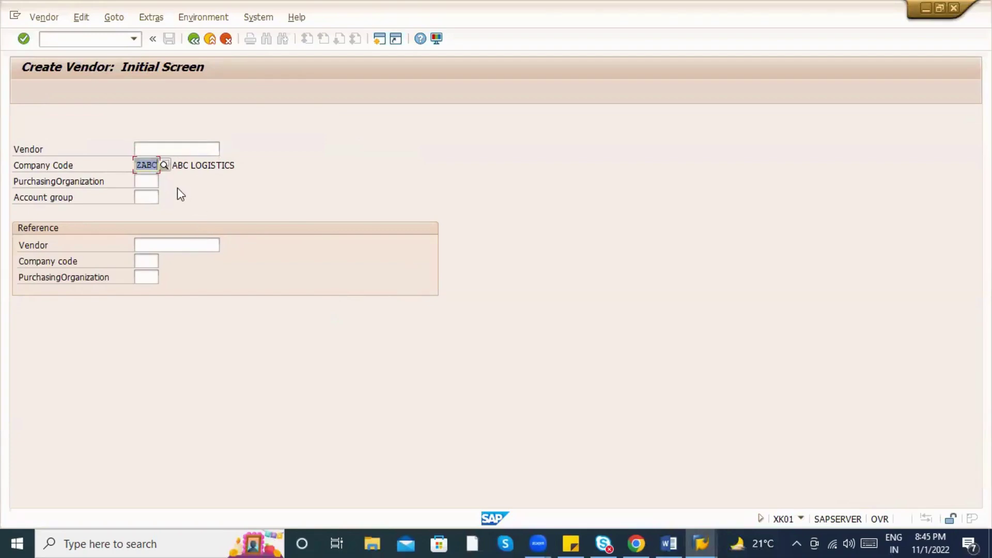
{"action": "key", "text": "BackSpace"}
{"action": "key", "text": "alt+Tab"}
{"action": "key", "text": "alt+Tab"}
{"action": "key", "text": "alt+shift+Tab"}
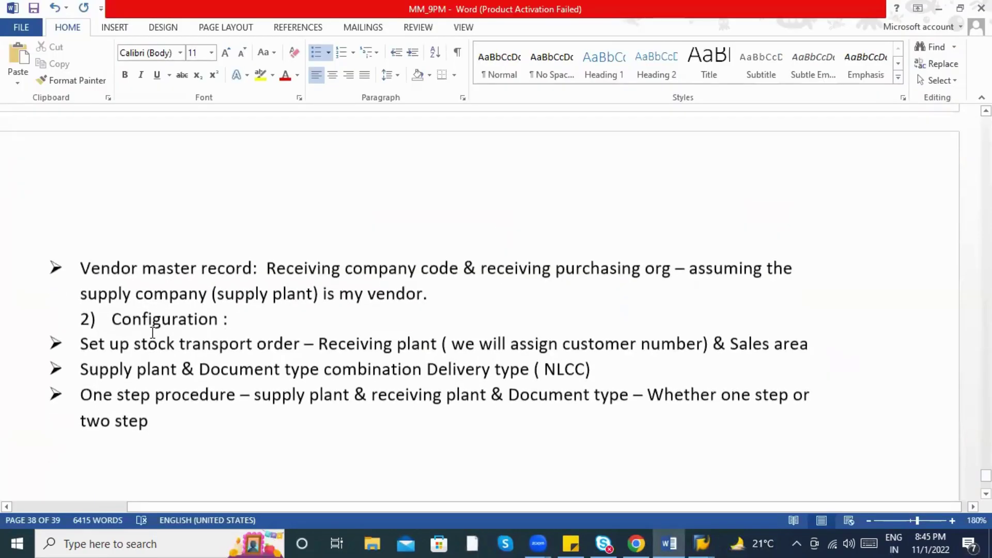
{"action": "left_click", "coordinate": [141, 273]}
{"action": "key", "text": "alt+Tab"}
Step: Set both the company code and the purchasing organization of the new vendor to ZXYZ
{"action": "type", "text": "Z"}
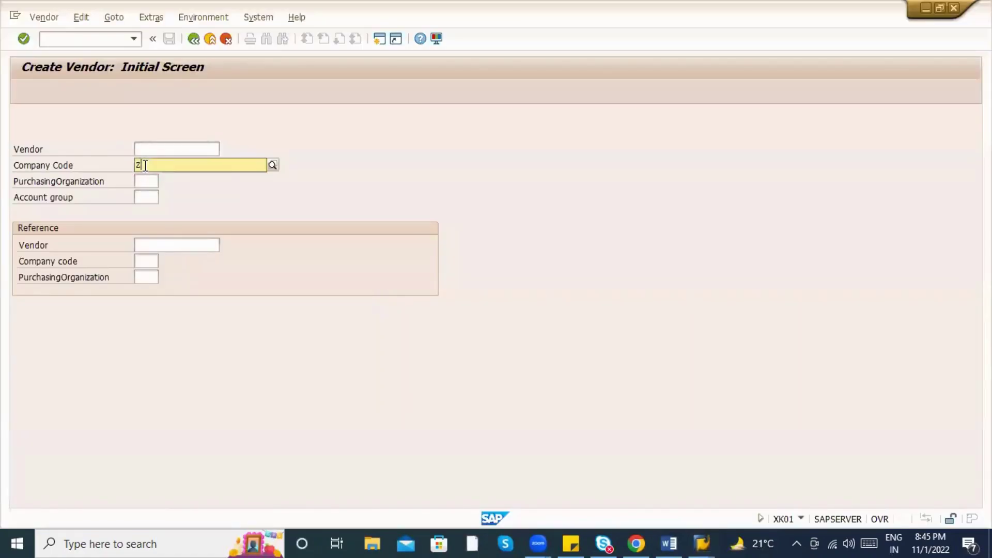
{"action": "key", "text": "F4"}
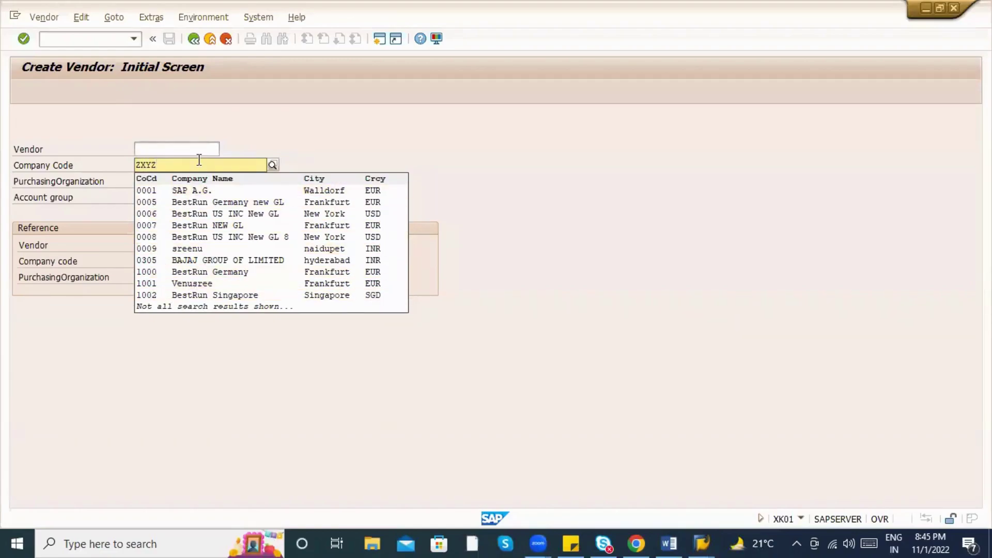
{"action": "key", "text": "Tab"}
{"action": "left_click", "coordinate": [152, 167]}
{"action": "left_click", "coordinate": [148, 171]}
{"action": "type", "text": "zXYZ"}
{"action": "key", "text": "Return"}
{"action": "left_click", "coordinate": [149, 181]}
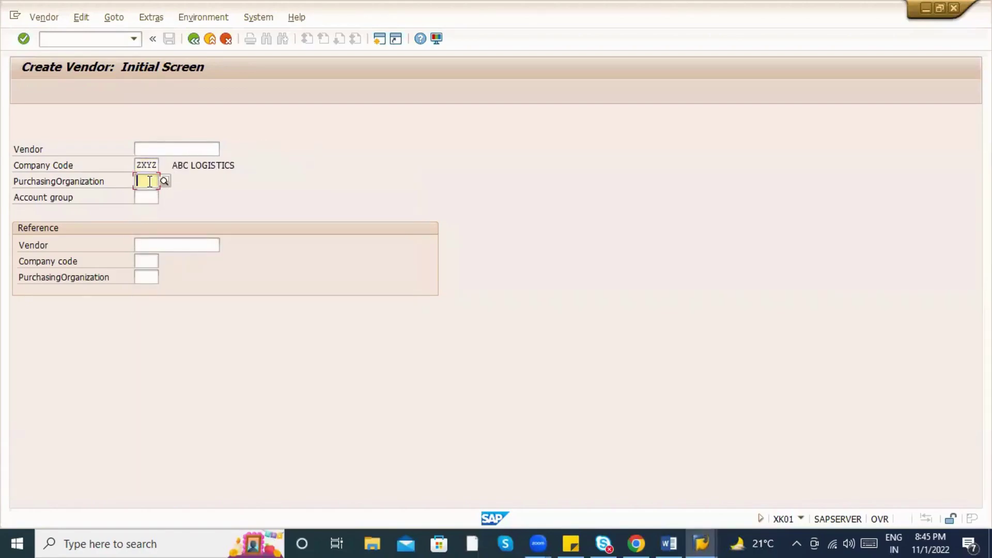
{"action": "type", "text": "ZXYZ"}
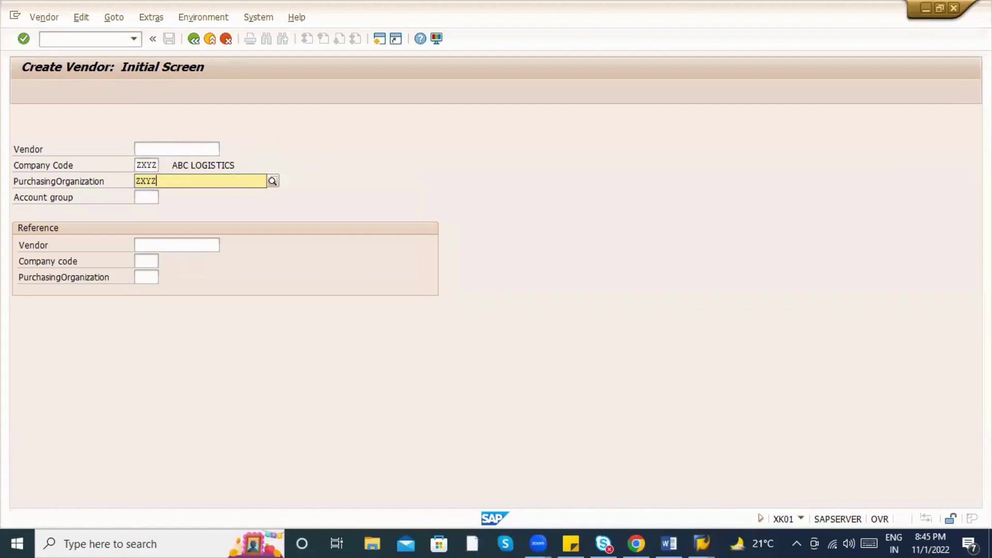
{"action": "left_click", "coordinate": [381, 176]}
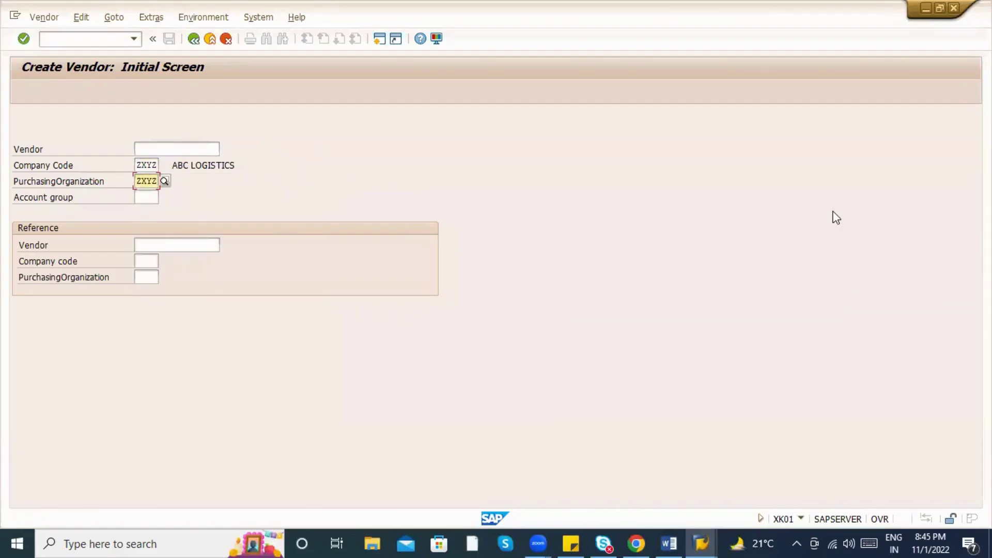
Step: Choose vendor account group 0007 (Plants) and continue to the address data
{"action": "left_click", "coordinate": [149, 201]}
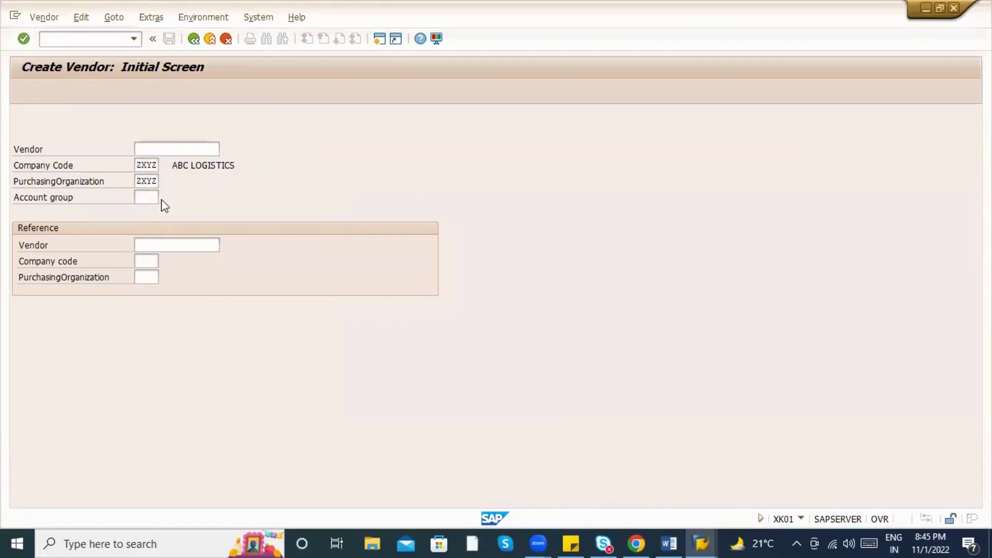
{"action": "left_click", "coordinate": [164, 198]}
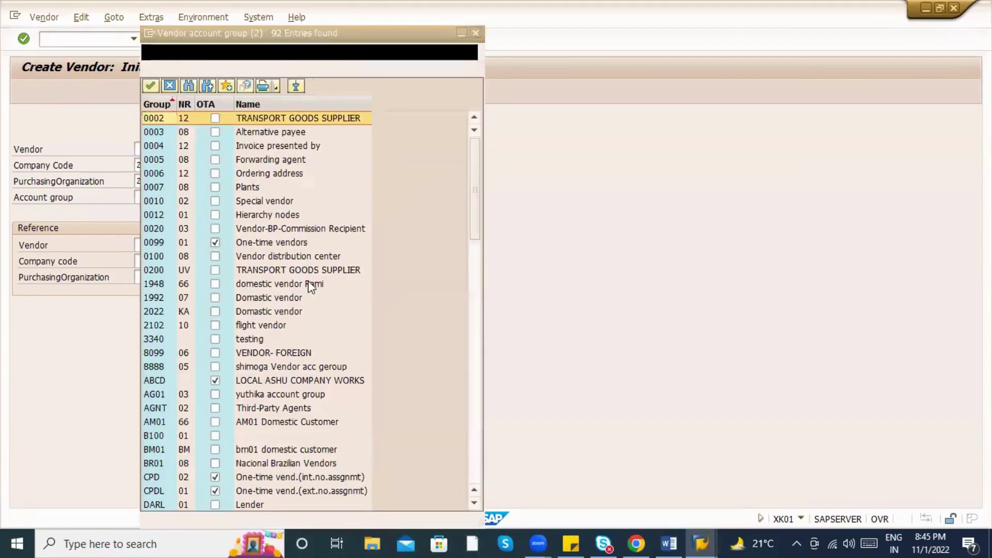
{"action": "left_click", "coordinate": [260, 189]}
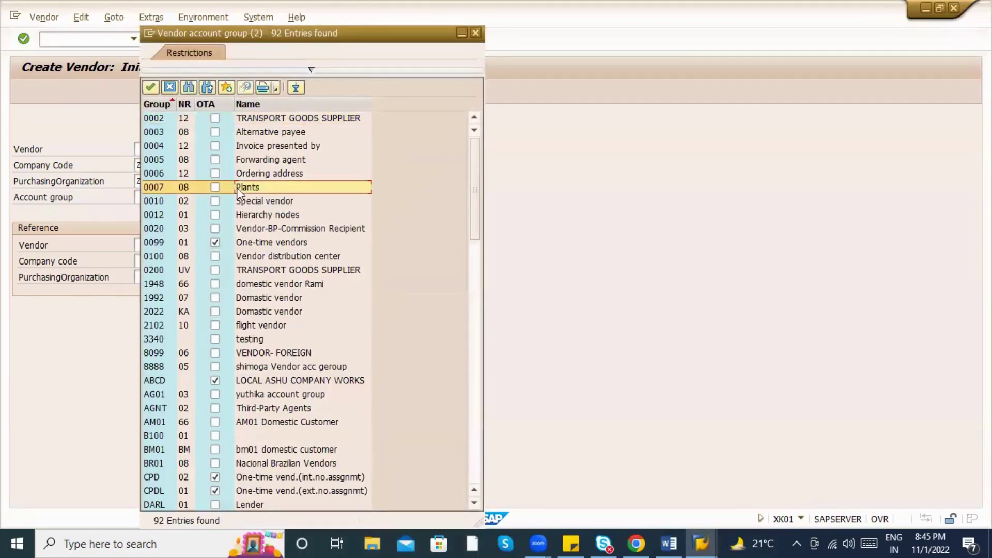
{"action": "double_click", "coordinate": [154, 187]}
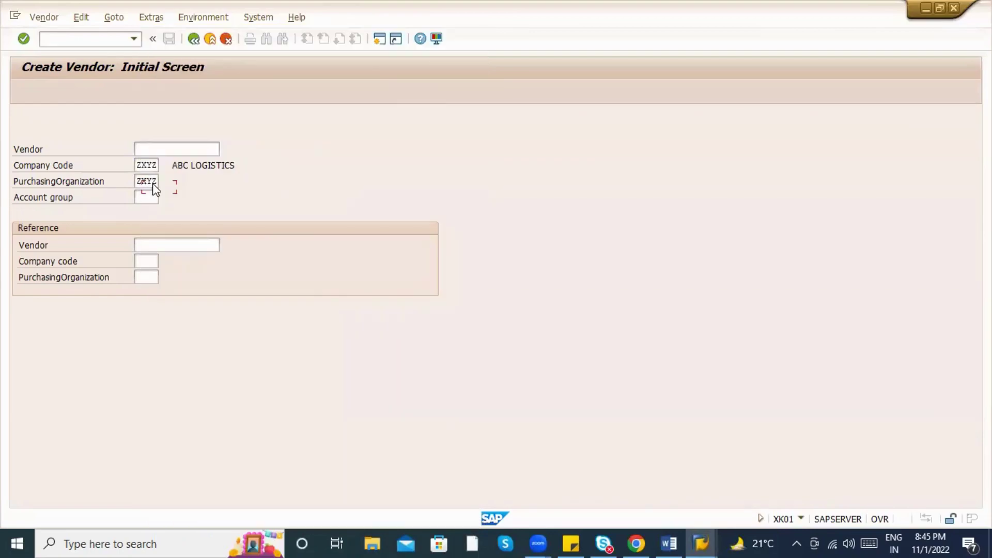
{"action": "key", "text": "Return"}
Step: Enter the vendor name ZABC, a search term and country IN, and continue to the control data
{"action": "key", "text": "Tab"}
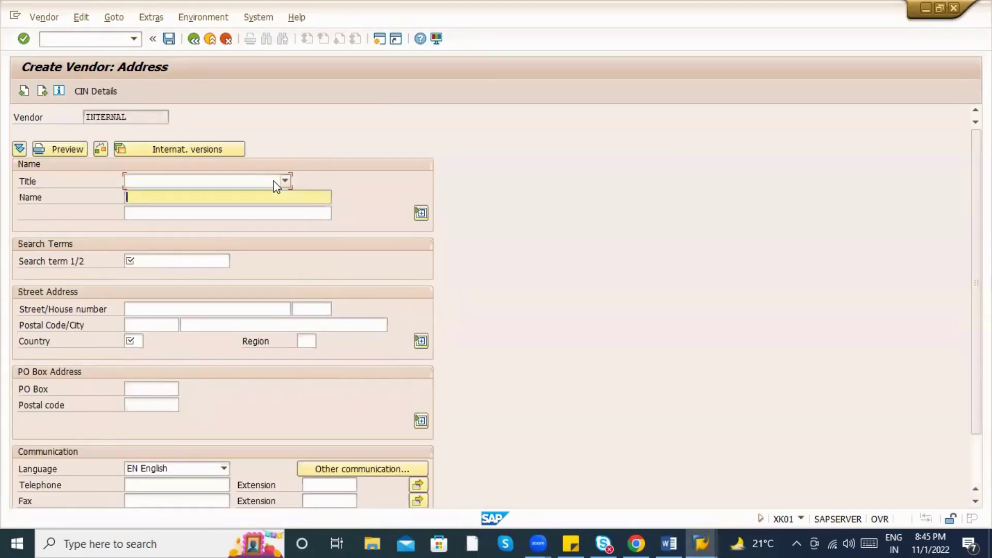
{"action": "type", "text": "ZABC"}
{"action": "left_click", "coordinate": [175, 260]}
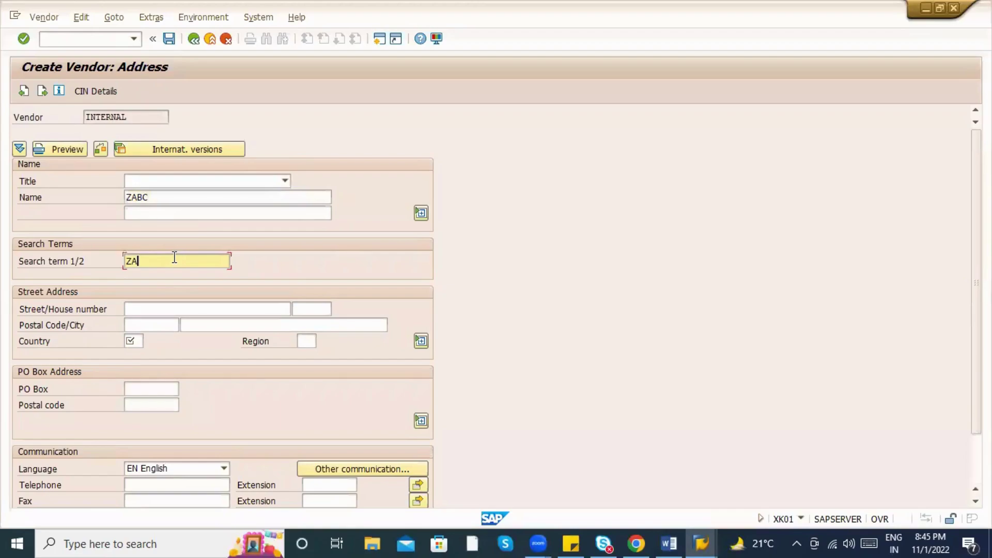
{"action": "left_click", "coordinate": [129, 341]}
{"action": "type", "text": "IN"}
{"action": "key", "text": "Return"}
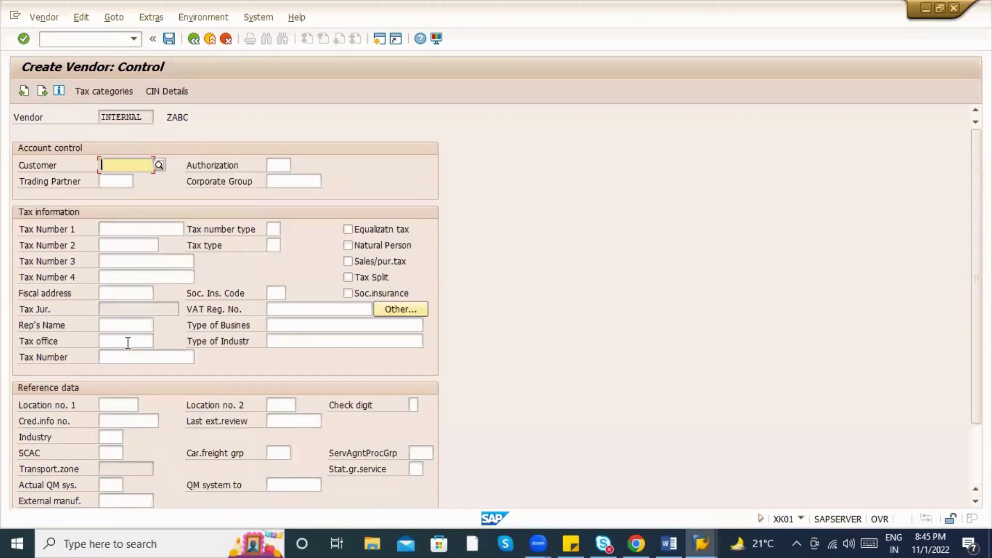
Step: In the company code accounting data, set the reconciliation account to 160000 and choose a cash management group
{"action": "key", "text": "Return"}
{"action": "key", "text": "Return"}
{"action": "key", "text": "Return"}
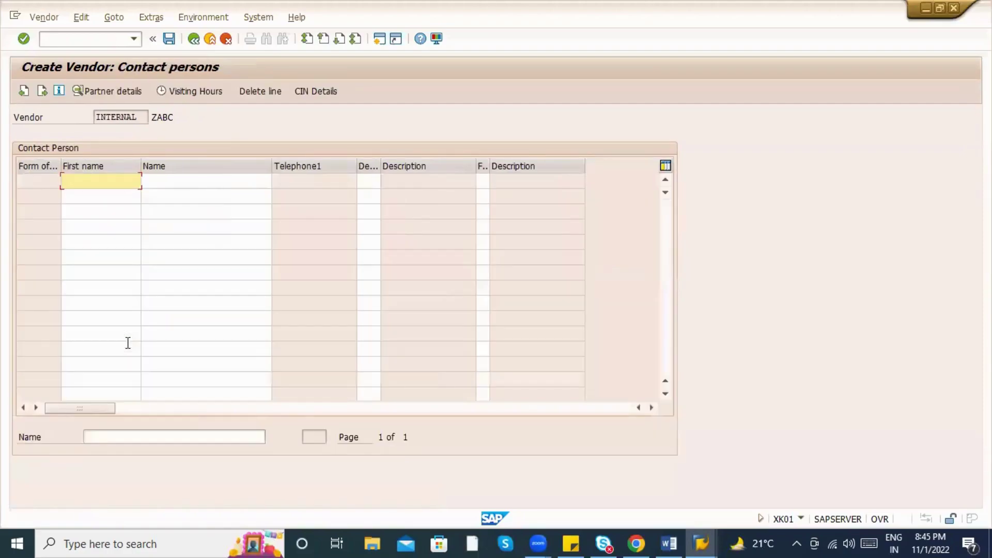
{"action": "type", "text": "160001"}
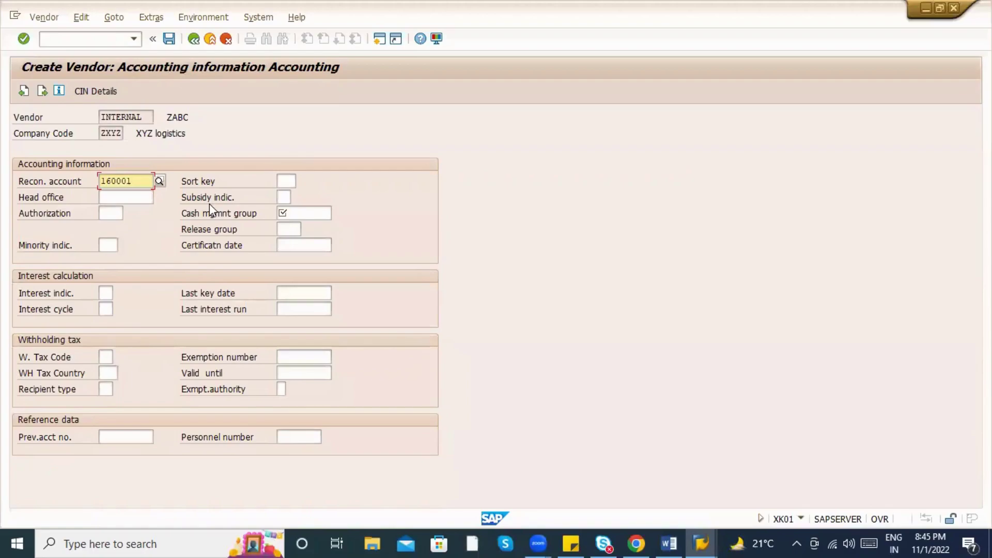
{"action": "key", "text": "BackSpace"}
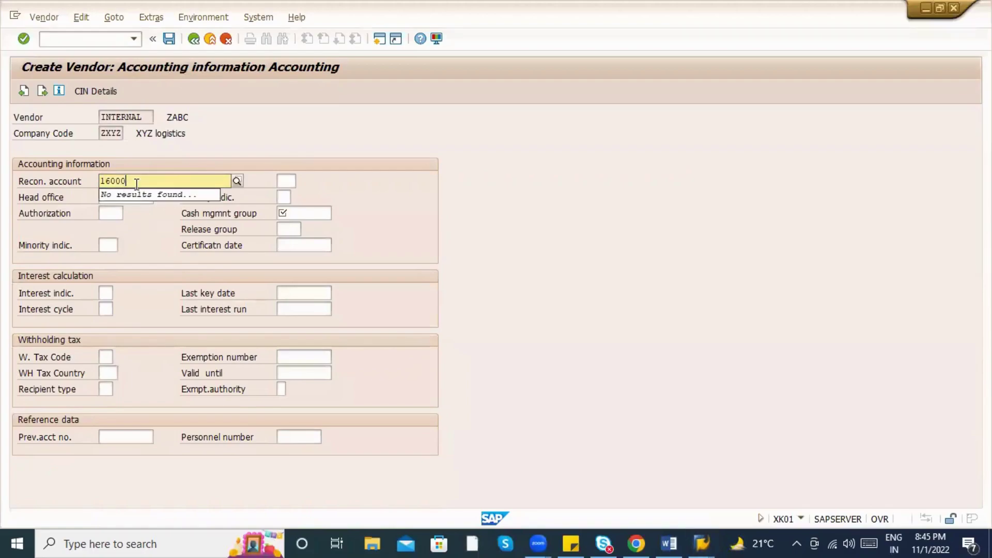
{"action": "key", "text": "BackSpace"}
{"action": "key", "text": "BackSpace"}
{"action": "key", "text": "BackSpace"}
{"action": "key", "text": "BackSpace"}
{"action": "left_click", "coordinate": [136, 193]}
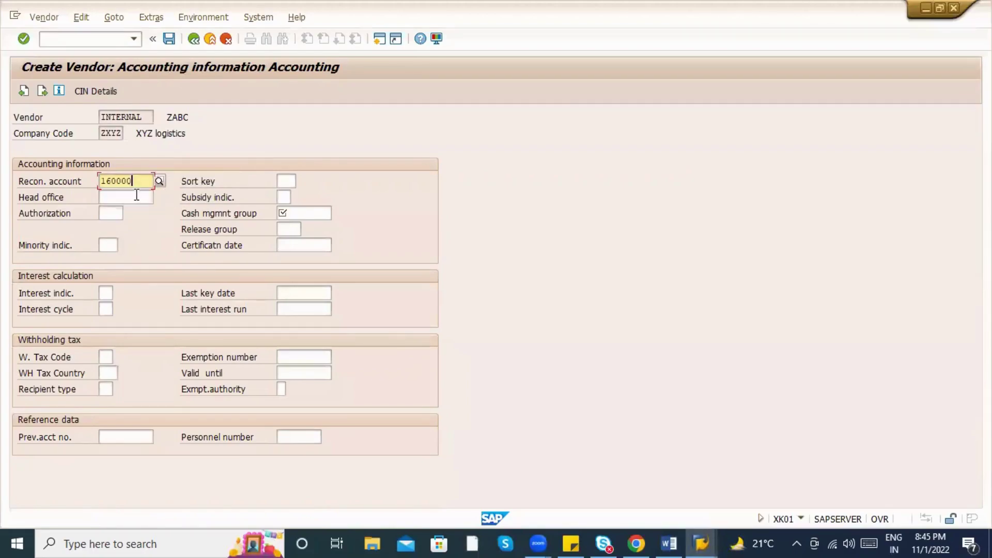
{"action": "left_click", "coordinate": [310, 213]}
{"action": "left_click", "coordinate": [311, 225]}
{"action": "key", "text": "Return"}
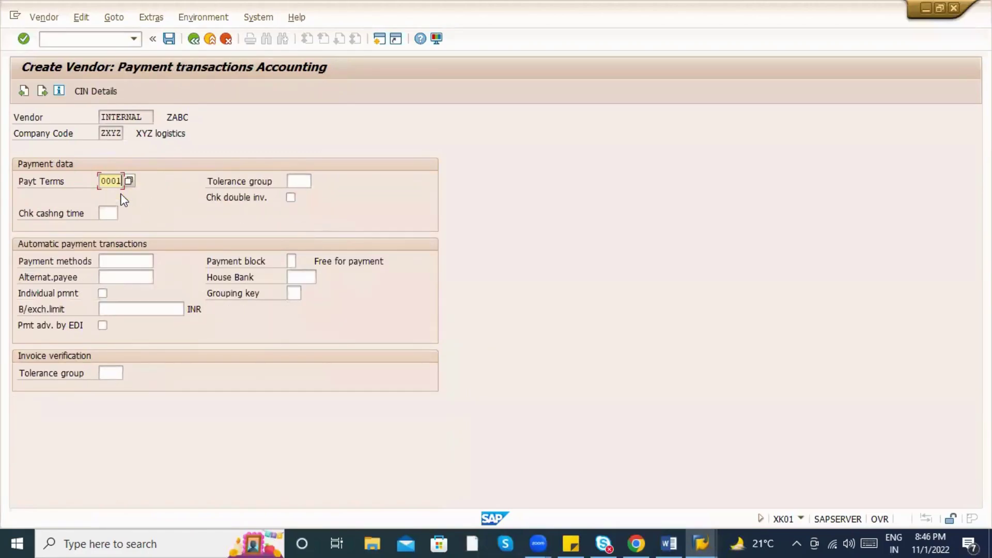
Step: Continue past the payment and dunning data and set the order currency to INR in the purchasing data
{"action": "key", "text": "Return"}
{"action": "key", "text": "Return"}
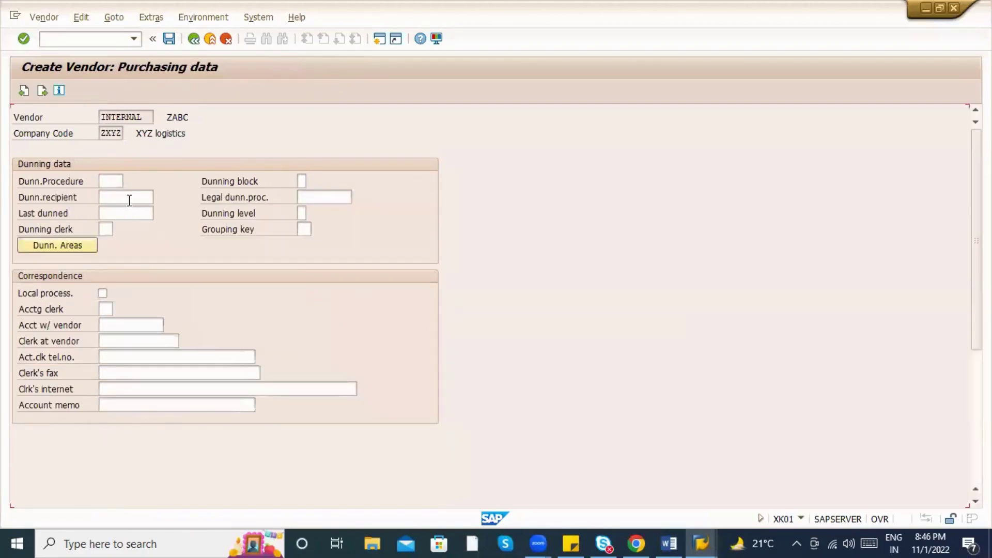
{"action": "left_click", "coordinate": [138, 182]}
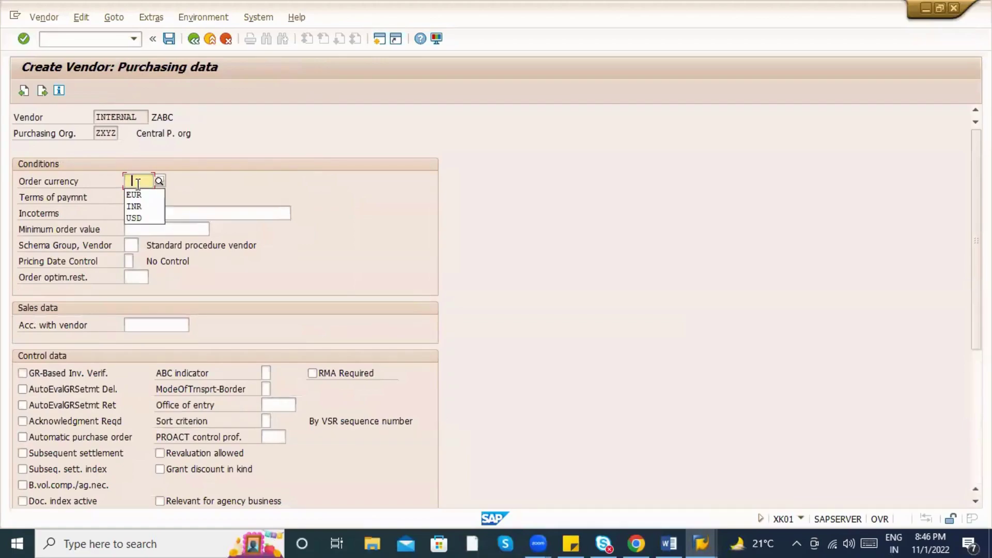
{"action": "left_click", "coordinate": [135, 204]}
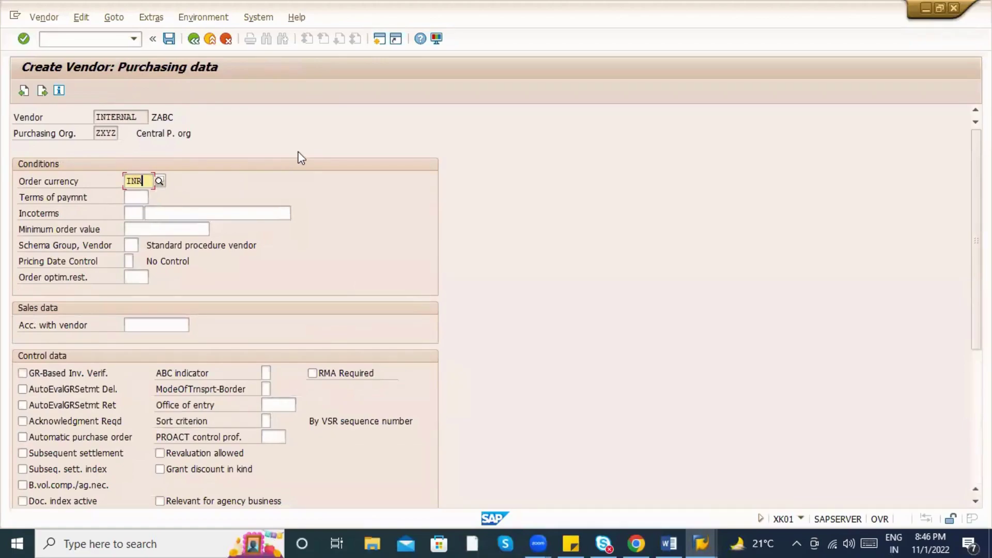
Step: Assign plant ZAB1 to the vendor in the additional purchasing data and confirm the plant assignment
{"action": "left_click", "coordinate": [121, 21]}
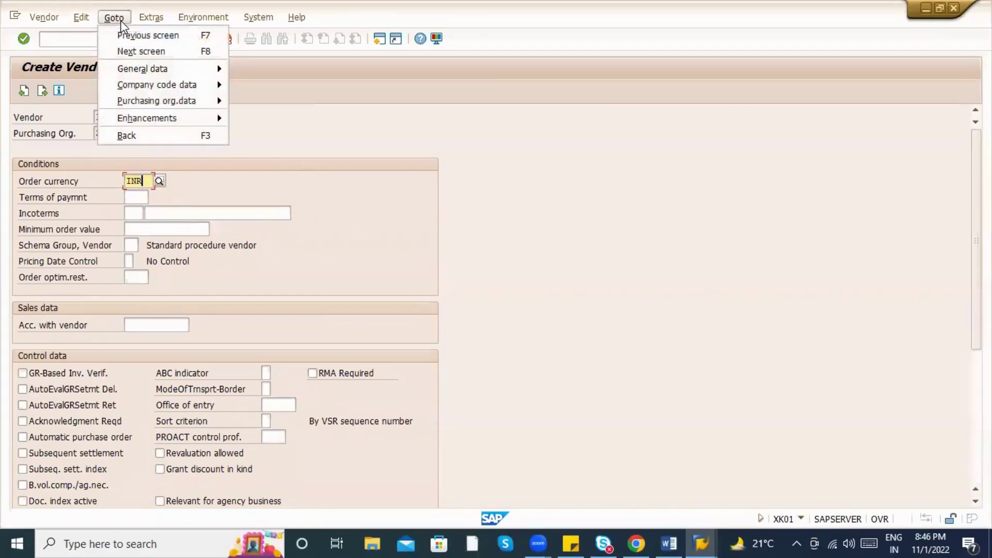
{"action": "left_click", "coordinate": [123, 20]}
{"action": "left_click", "coordinate": [137, 21]}
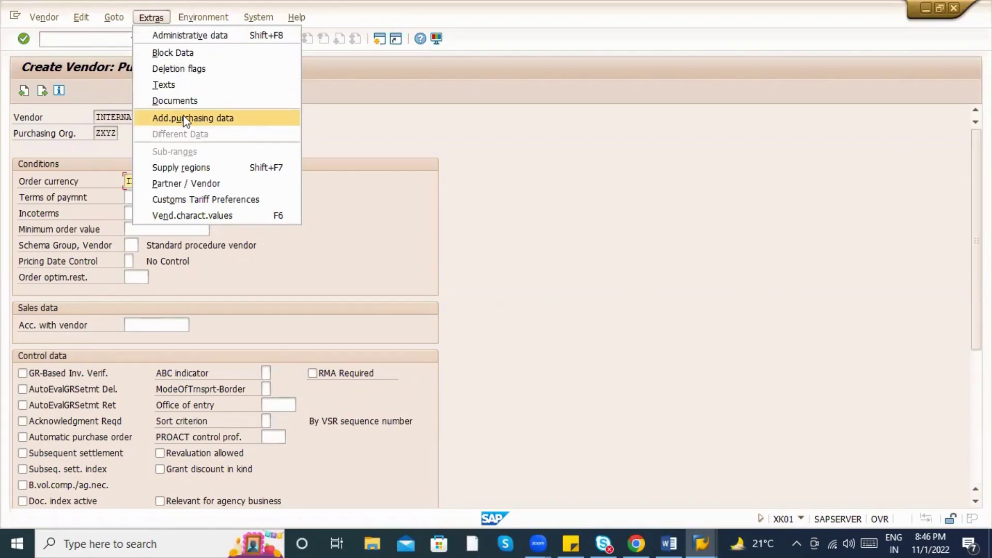
{"action": "left_click", "coordinate": [180, 206]}
{"action": "left_click", "coordinate": [193, 206]}
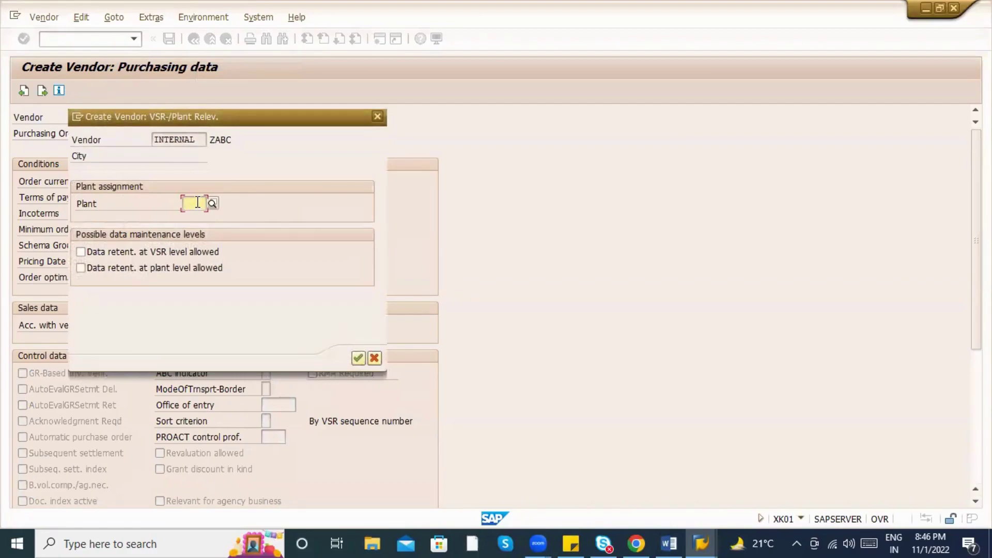
{"action": "type", "text": "ZAB1"}
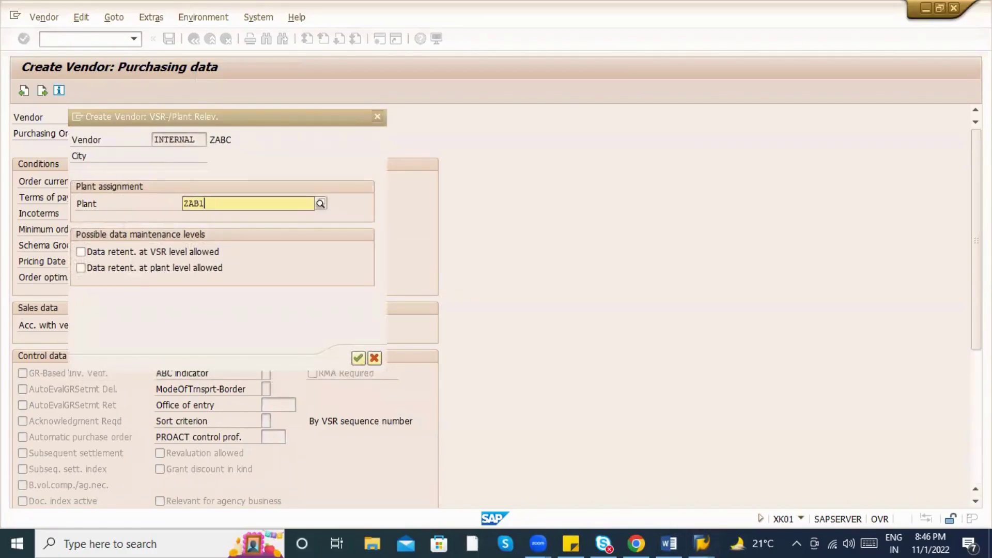
{"action": "left_click", "coordinate": [208, 228]}
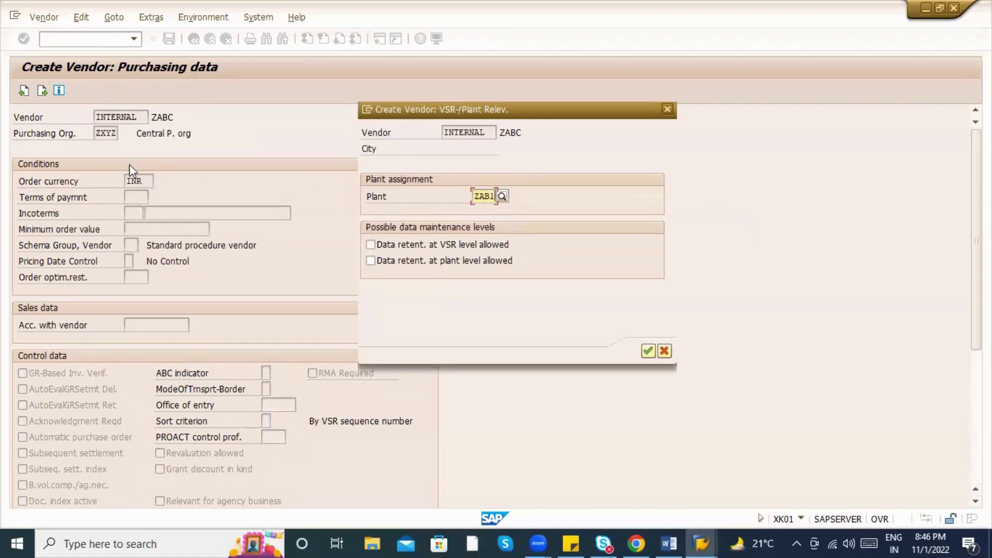
{"action": "left_click_drag", "start_coordinate": [477, 196], "coordinate": [496, 191]}
{"action": "left_click", "coordinate": [656, 350]}
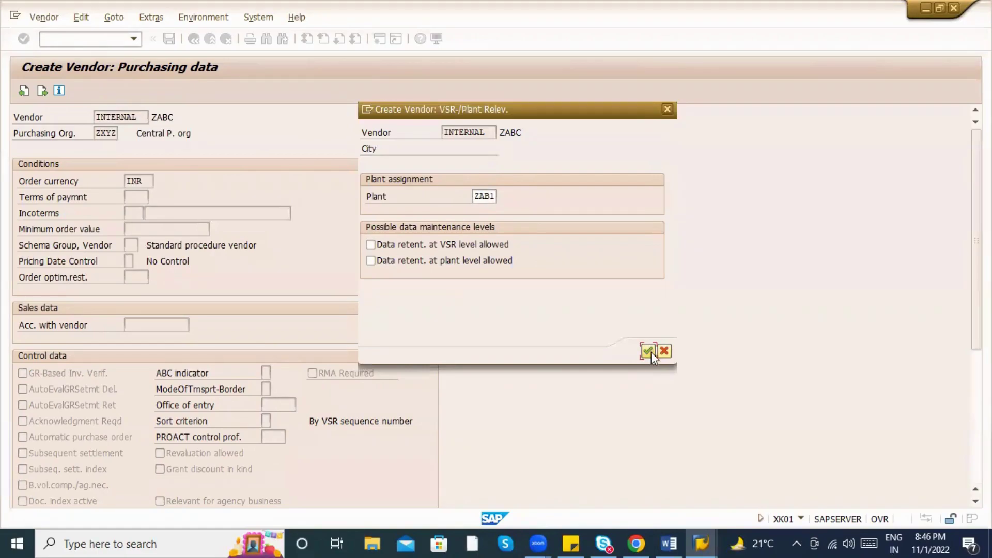
{"action": "left_click", "coordinate": [646, 352]}
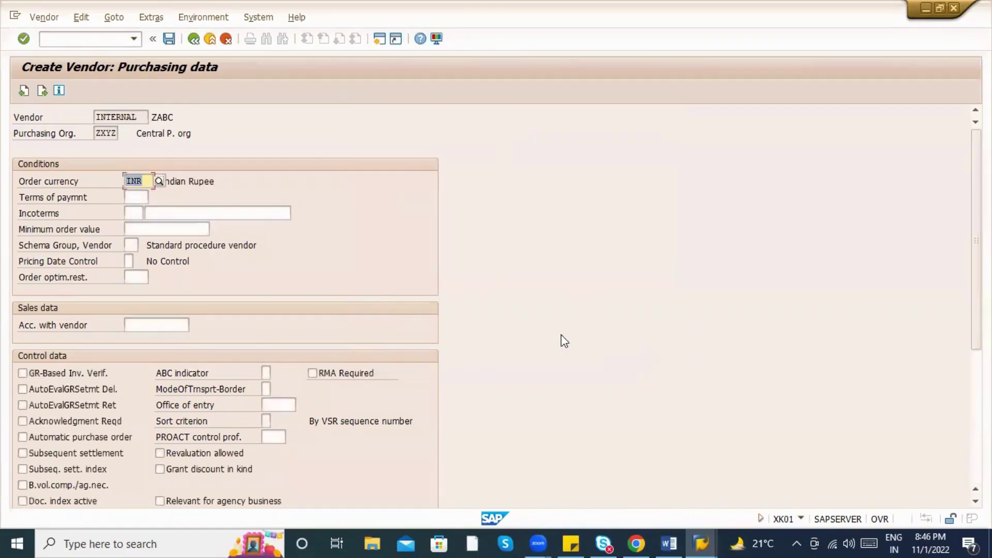
Step: Save the new vendor's purchasing data and switch to the vendor display screen
{"action": "left_click", "coordinate": [170, 39]}
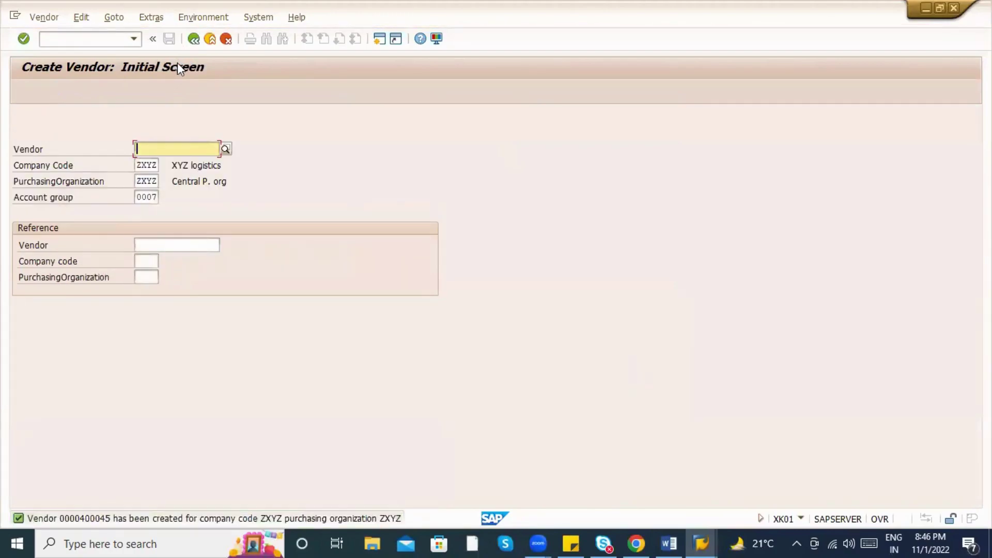
{"action": "left_click", "coordinate": [56, 18]}
{"action": "left_click", "coordinate": [61, 68]}
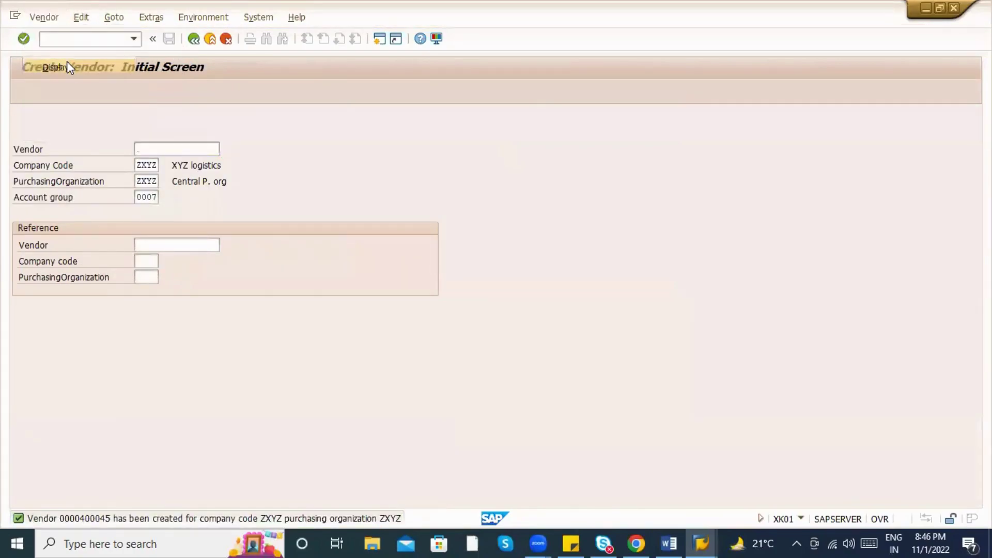
{"action": "left_click", "coordinate": [132, 117]}
Step: Switch to Word, add a dash and the new vendor number after the vendor master record bullet, and save the document
{"action": "key", "text": "alt+Tab"}
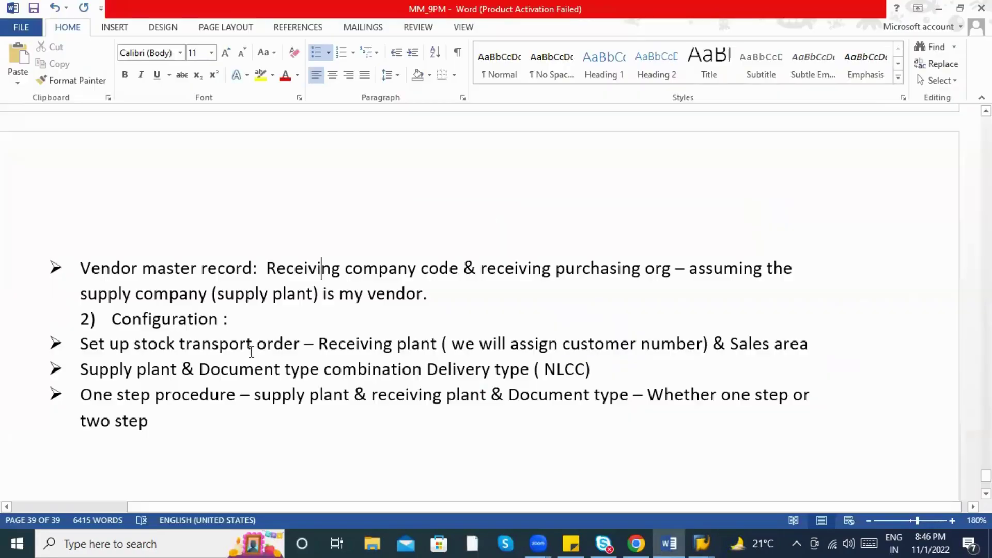
{"action": "scroll", "coordinate": [423, 381], "scroll_direction": "up", "scroll_amount": 4}
{"action": "scroll", "coordinate": [519, 318], "scroll_direction": "down", "scroll_amount": 3}
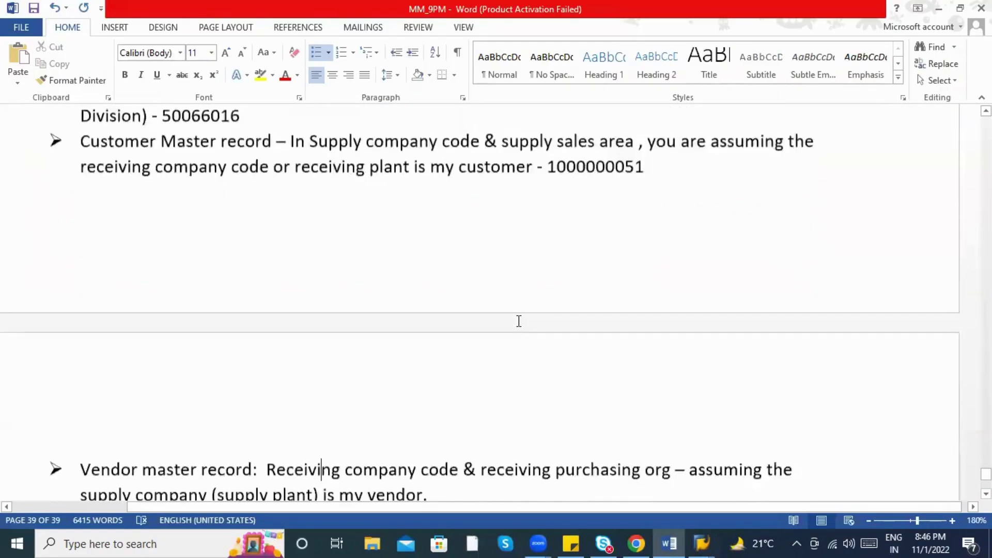
{"action": "left_click", "coordinate": [468, 357]}
{"action": "type", "text": "- 400045"}
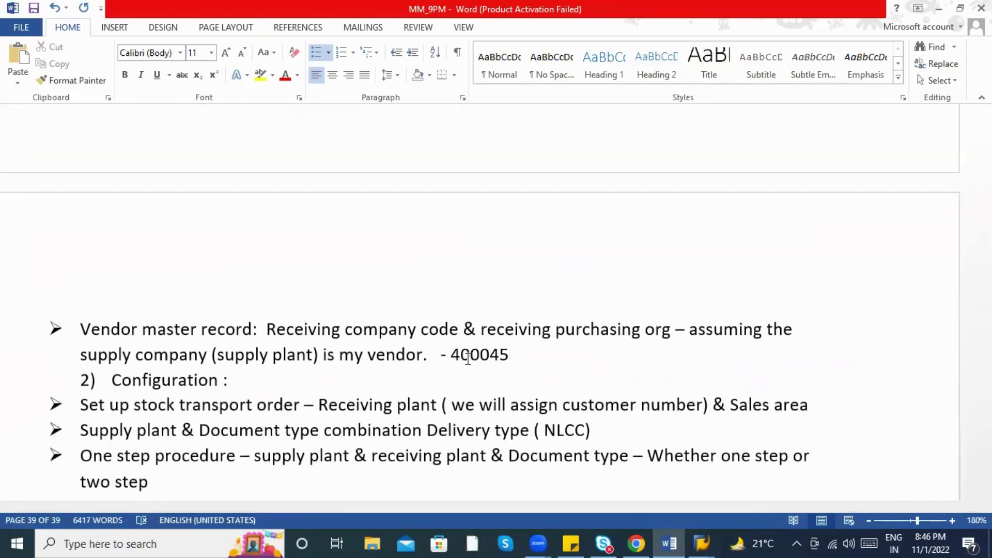
{"action": "key", "text": "ctrl+s"}
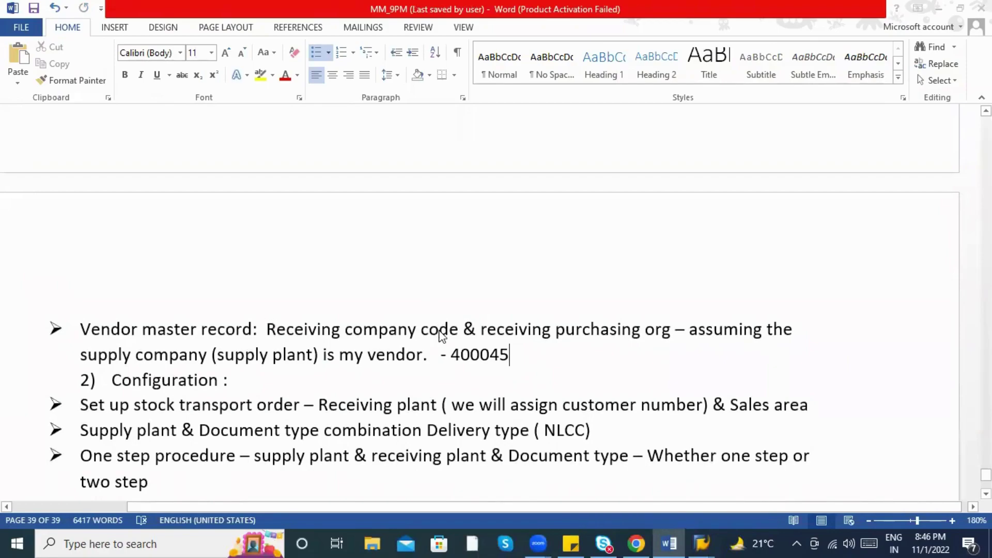
Step: Switch back to SAP, leave the vendor display, and open the SAP Reference IMG through transaction SPRO
{"action": "key", "text": "alt+Tab"}
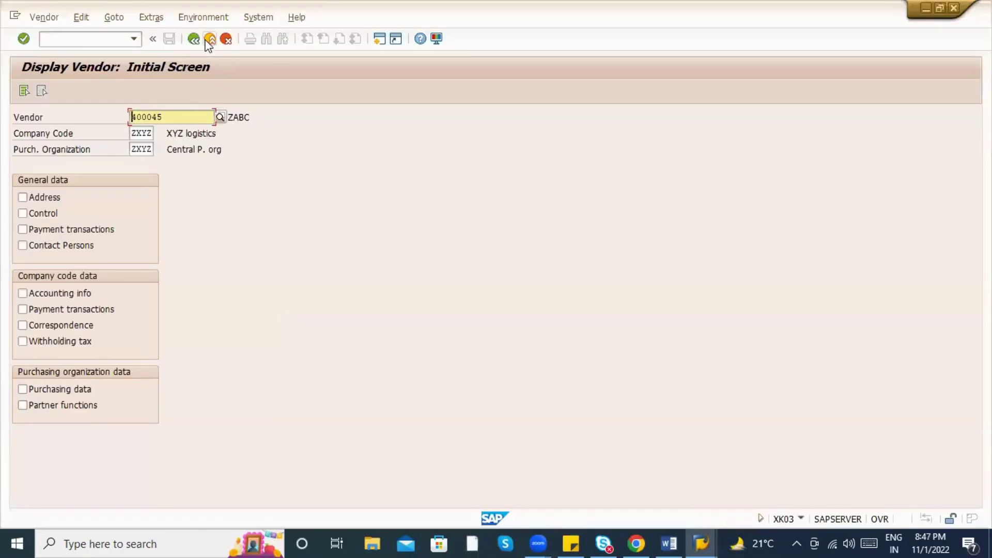
{"action": "left_click", "coordinate": [208, 40]}
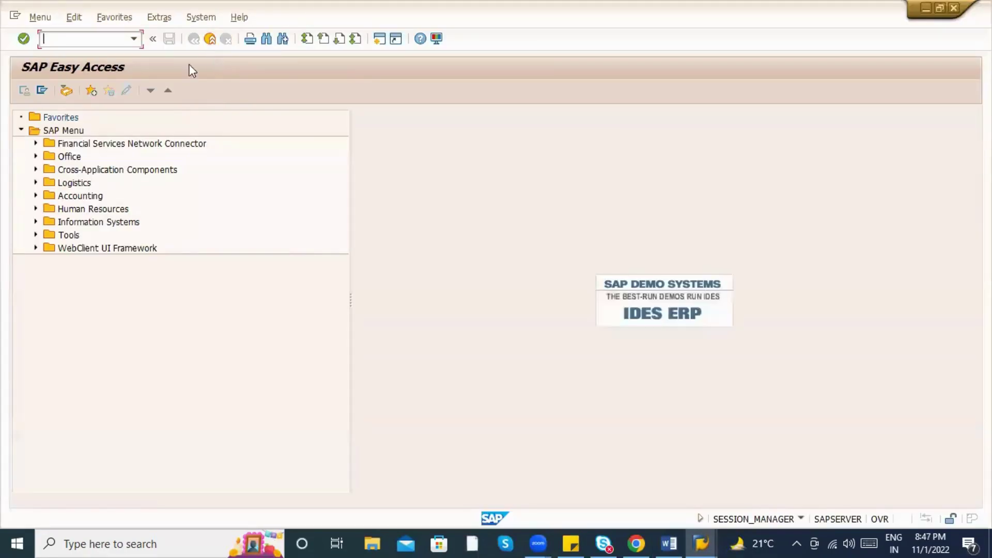
{"action": "type", "text": "Sp"}
{"action": "key", "text": "Return"}
{"action": "left_click", "coordinate": [58, 94]}
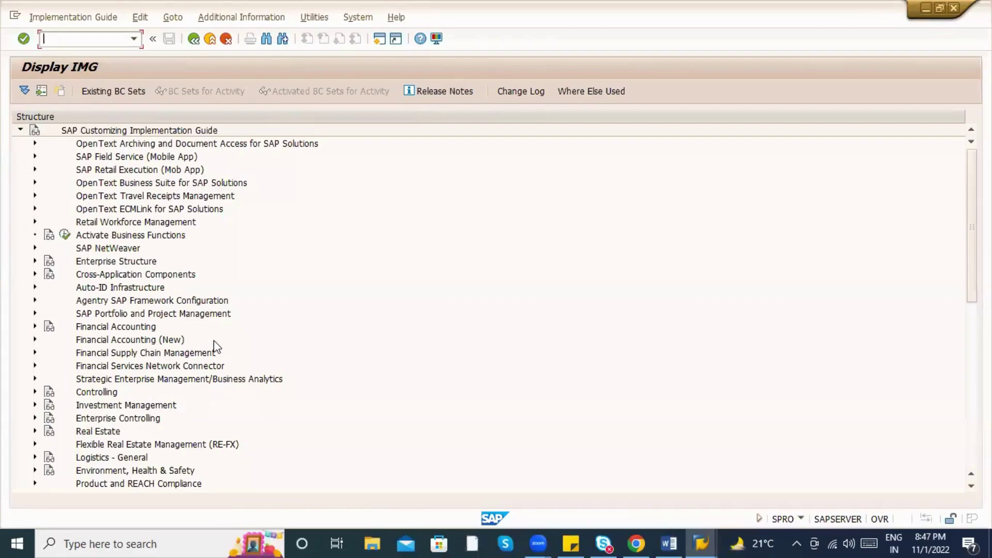
Step: Expand Materials Management, Purchasing, Purchase Order and Set up Stock Transport Order in the IMG structure
{"action": "scroll", "coordinate": [111, 330], "scroll_direction": "down", "scroll_amount": 2}
{"action": "scroll", "coordinate": [116, 331], "scroll_direction": "down", "scroll_amount": 6}
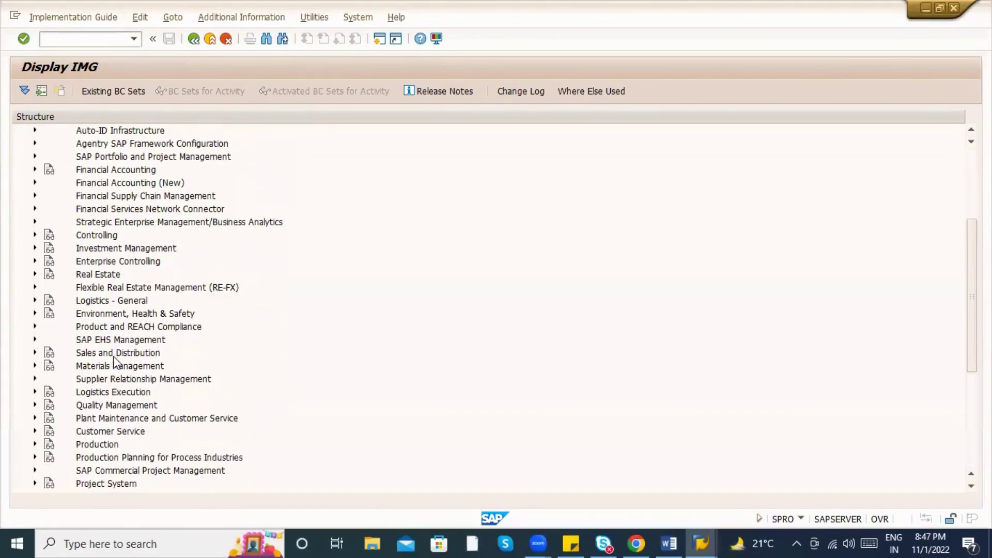
{"action": "scroll", "coordinate": [84, 371], "scroll_direction": "down", "scroll_amount": 1}
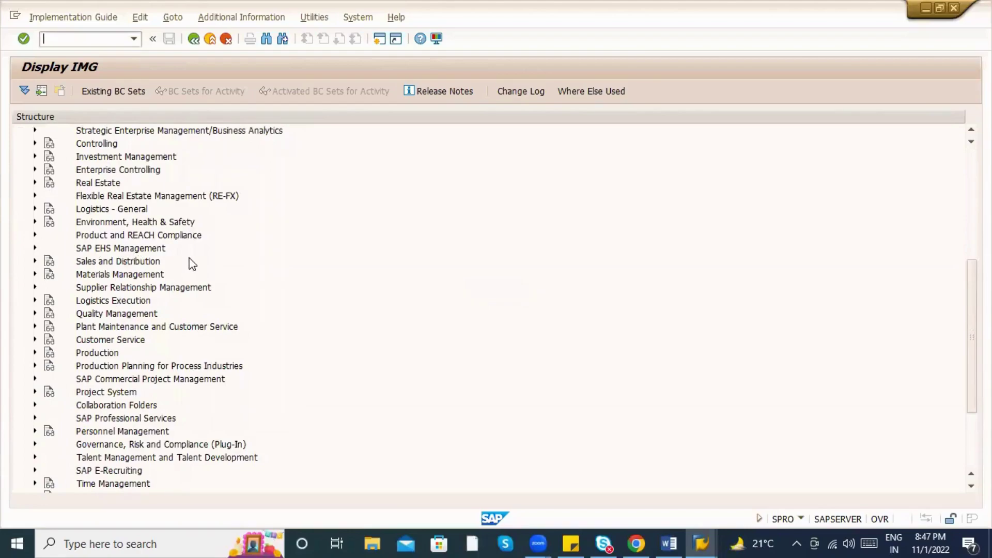
{"action": "scroll", "coordinate": [194, 266], "scroll_direction": "down", "scroll_amount": 1}
{"action": "left_click", "coordinate": [35, 261]}
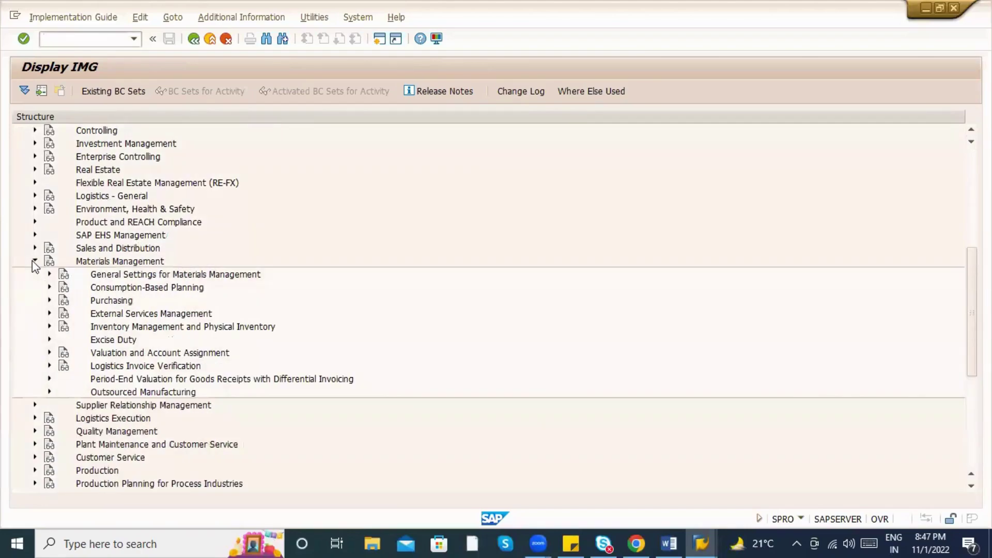
{"action": "left_click", "coordinate": [49, 300]}
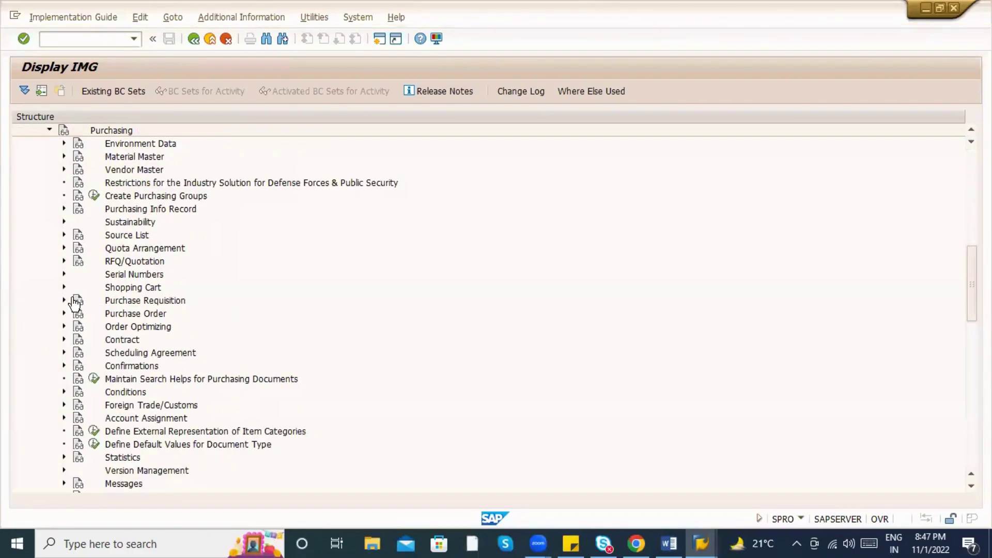
{"action": "left_click", "coordinate": [64, 314]}
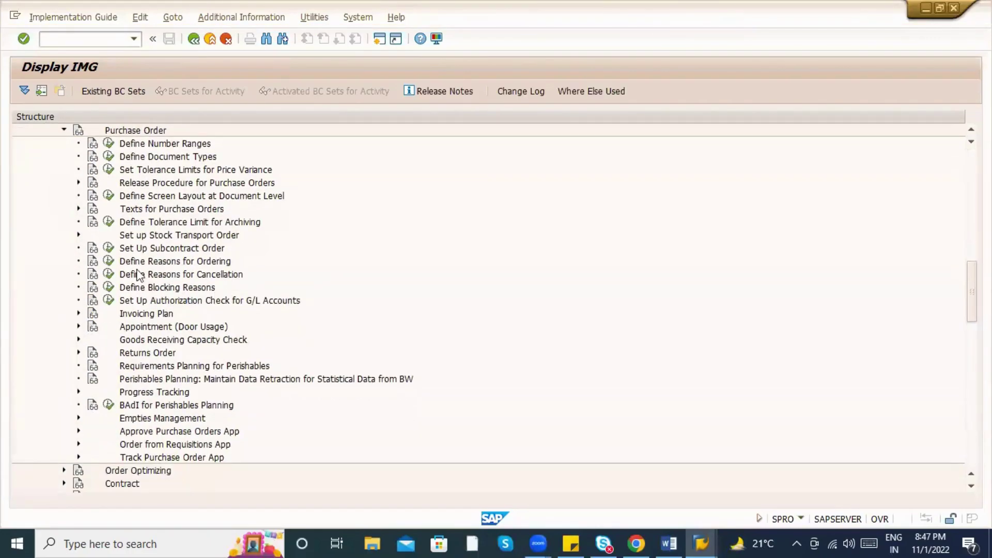
{"action": "left_click", "coordinate": [78, 235]}
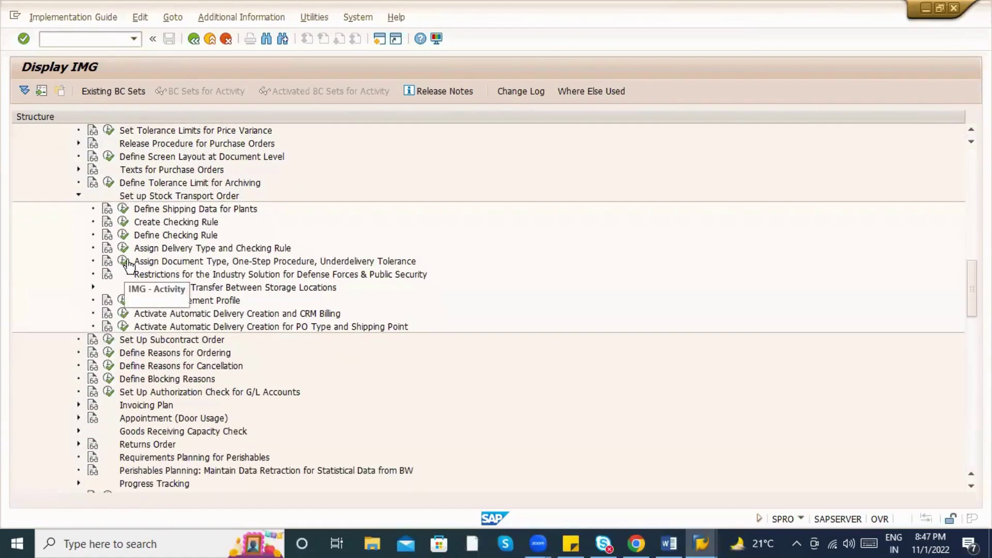
Step: Open Define Shipping Data for Plants and display the details of plant ZXY1
{"action": "left_click", "coordinate": [123, 209]}
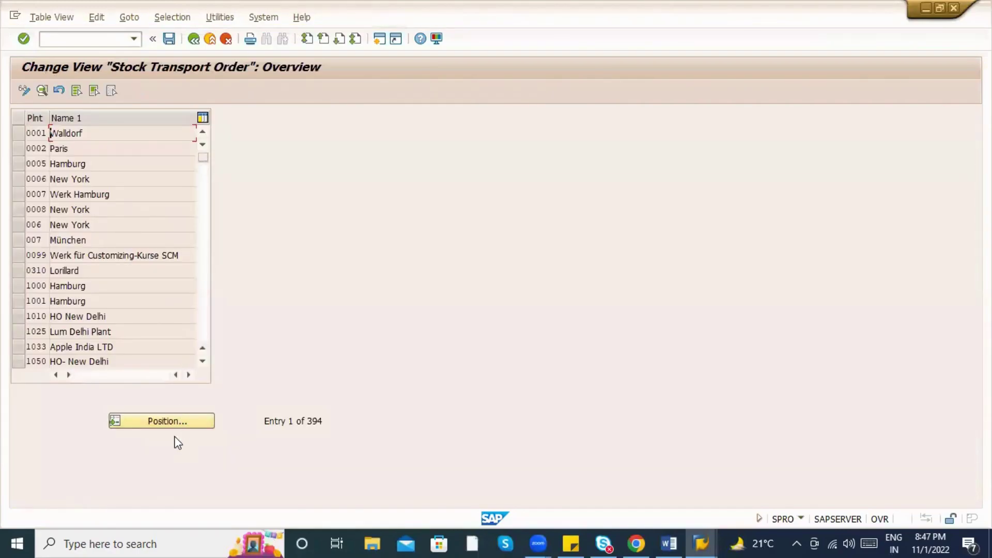
{"action": "left_click", "coordinate": [177, 421]}
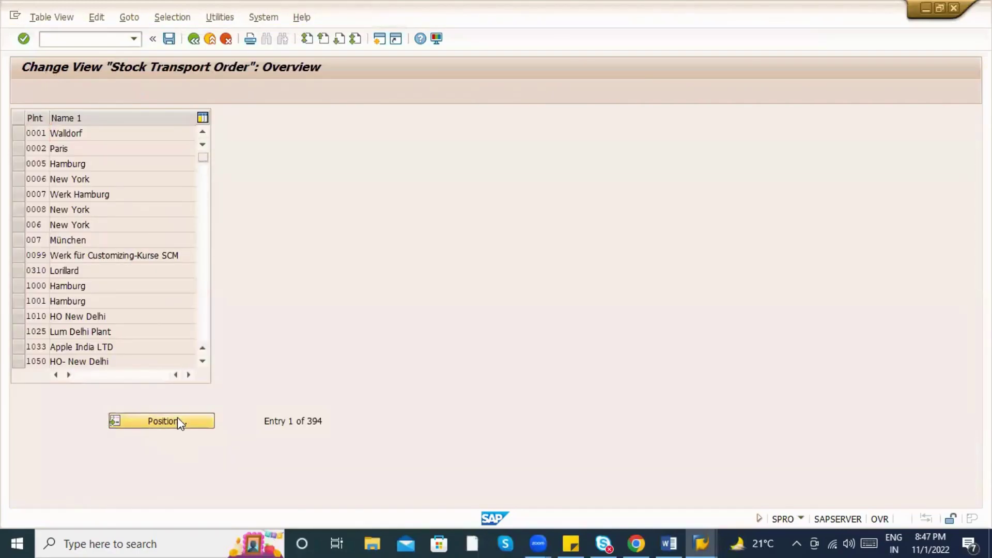
{"action": "type", "text": "ZXY1"}
{"action": "key", "text": "Return"}
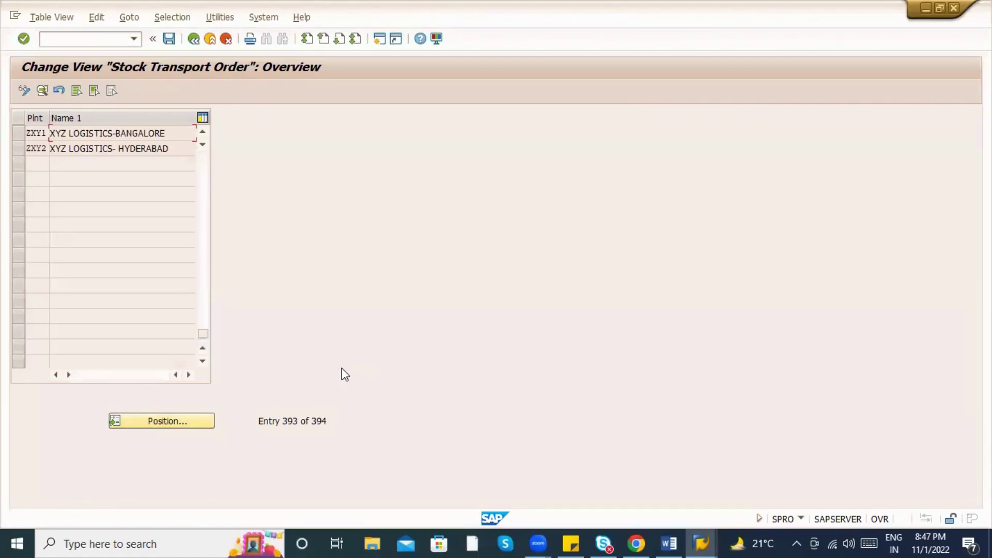
{"action": "double_click", "coordinate": [108, 133]}
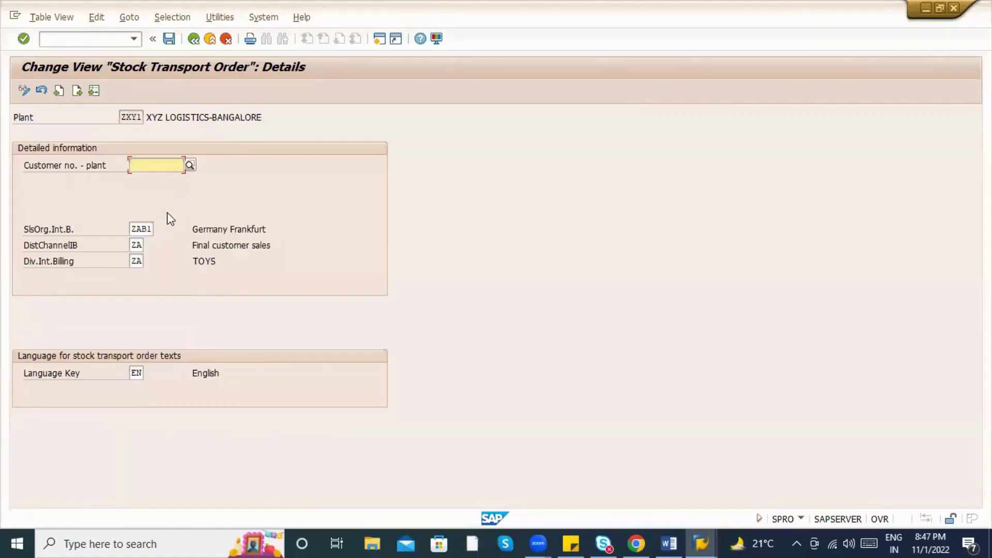
Step: Copy the customer number from the customer display session into the customer number field of plant ZXY1
{"action": "left_click", "coordinate": [153, 166]}
{"action": "key", "text": "alt+Tab"}
{"action": "key", "text": "alt+Tab"}
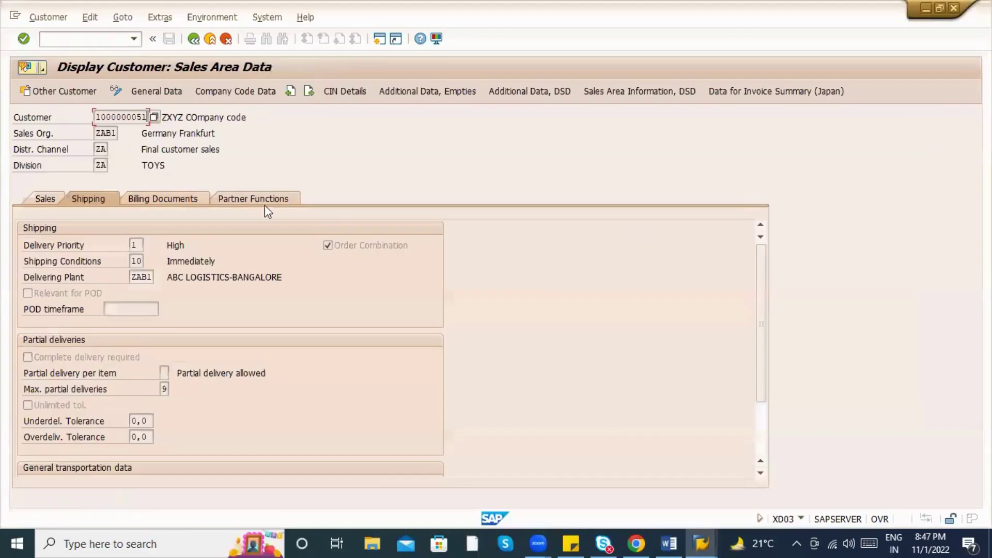
{"action": "key", "text": "alt+Tab"}
{"action": "key", "text": "alt+Tab"}
{"action": "left_click_drag", "start_coordinate": [96, 117], "coordinate": [147, 115]}
{"action": "key", "text": "ctrl+c"}
{"action": "key", "text": "alt+Tab"}
{"action": "key", "text": "ctrl+v"}
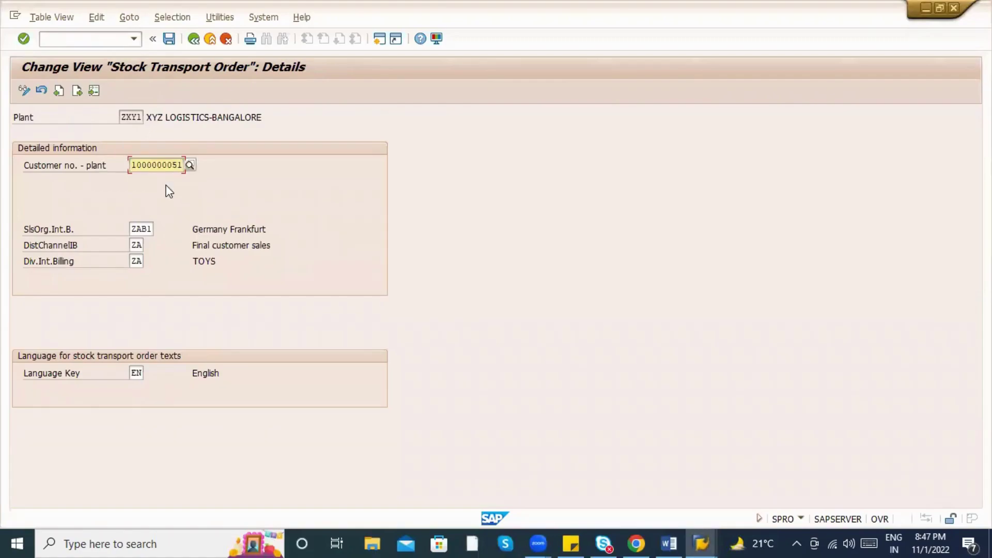
Step: Save the plant's shipping data with the customizing request and return to the IMG structure
{"action": "key", "text": "ctrl+s"}
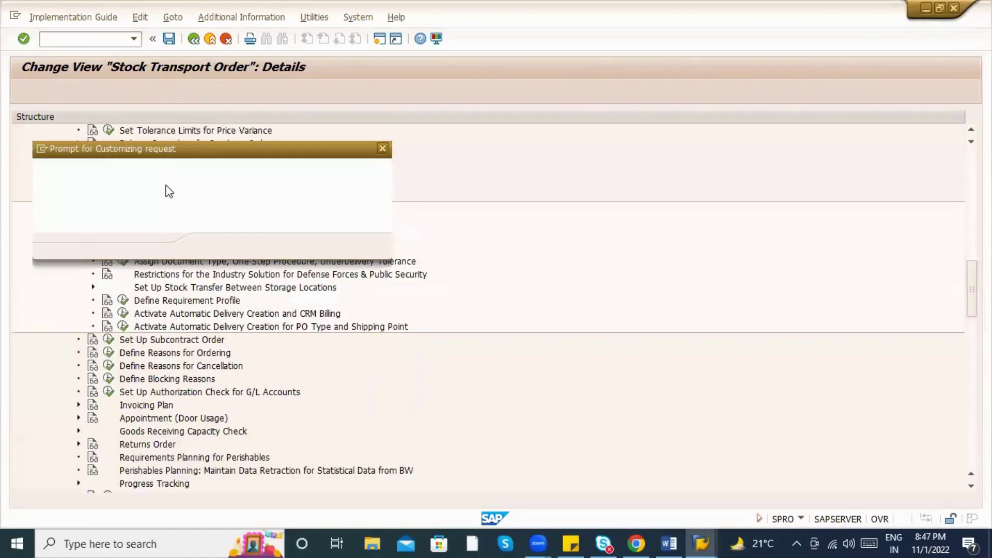
{"action": "left_click", "coordinate": [215, 247]}
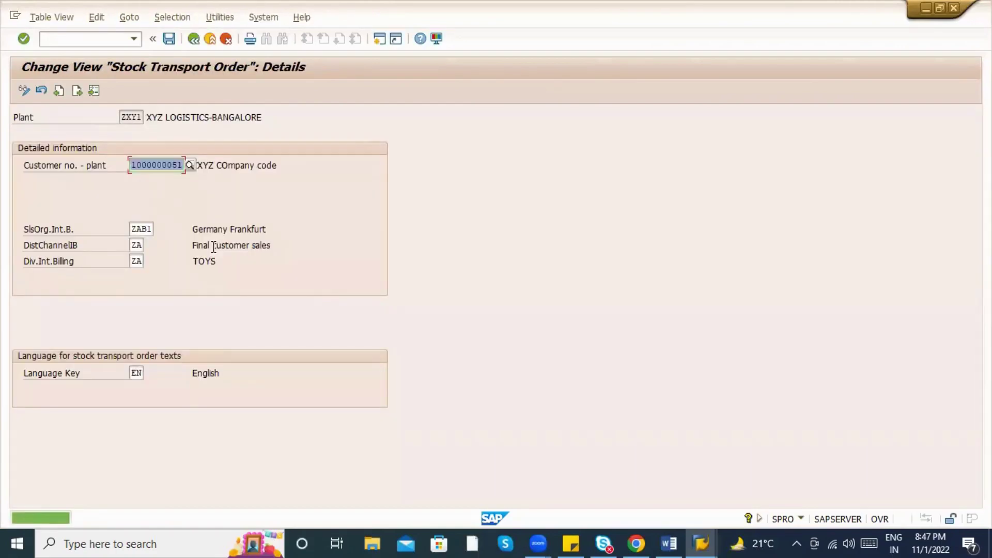
{"action": "left_click", "coordinate": [193, 40]}
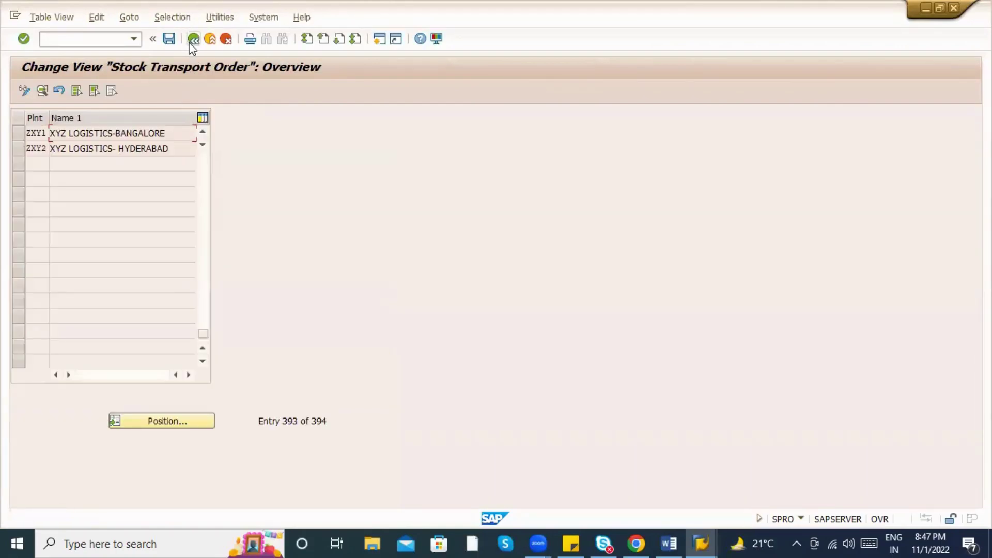
{"action": "left_click", "coordinate": [191, 41]}
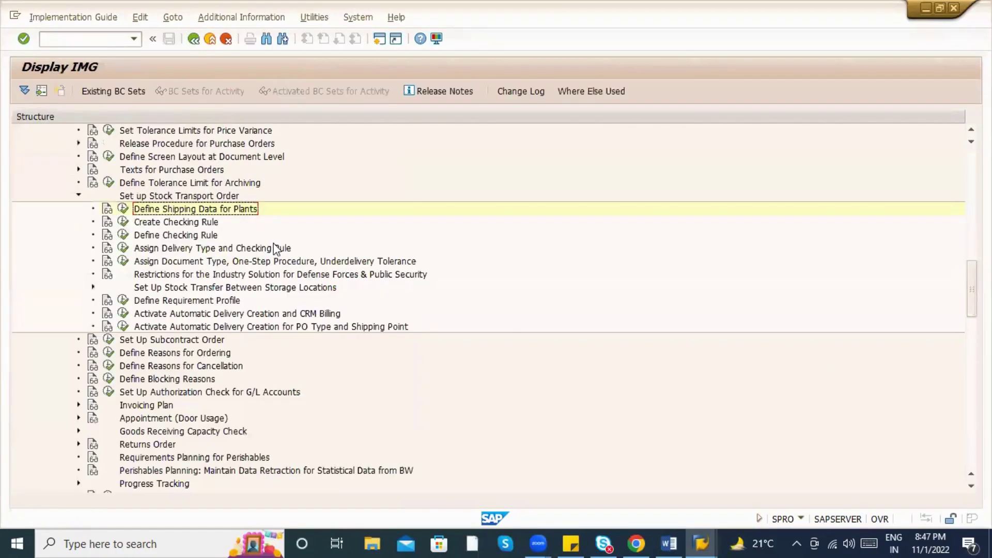
Step: Open Assign Delivery Type and Checking Rule and position the list at document type NB, supplying plant ZAB1
{"action": "left_click", "coordinate": [123, 248]}
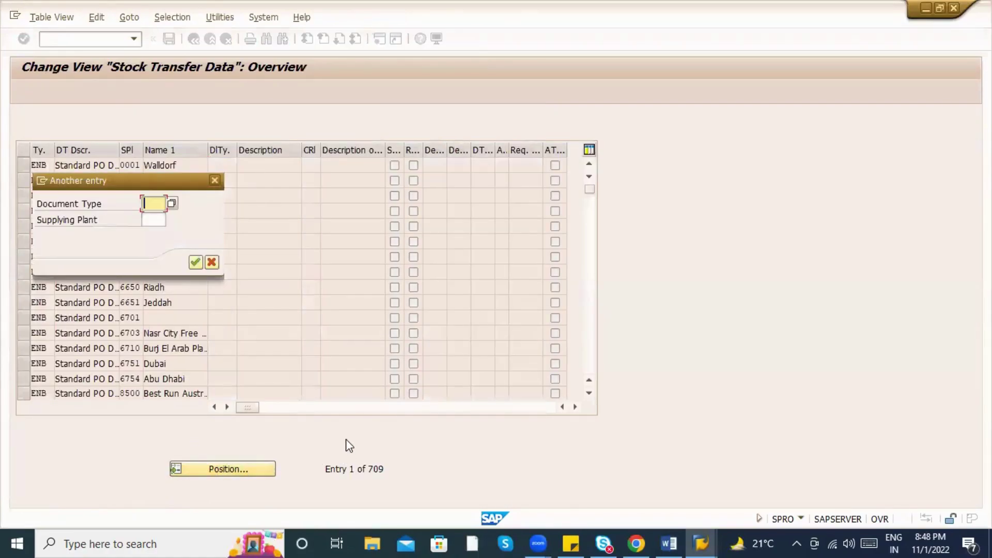
{"action": "key", "text": "Tab"}
{"action": "type", "text": "ZAD1"}
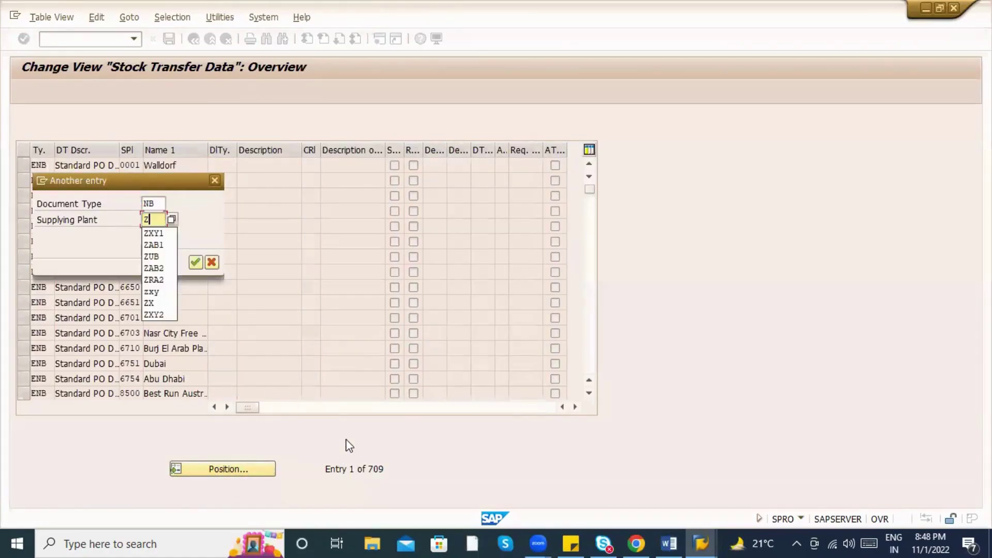
{"action": "key", "text": "Return"}
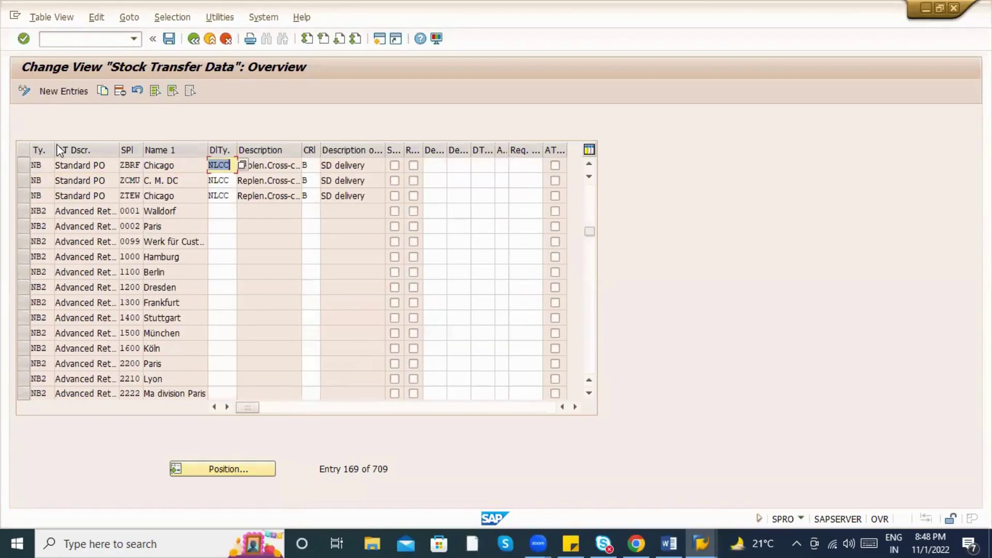
Step: Copy the NB entry of plant ZBRF to supplying plant ZAB1 with delivery type NLCC and checking rule B, and save it
{"action": "left_click", "coordinate": [27, 164]}
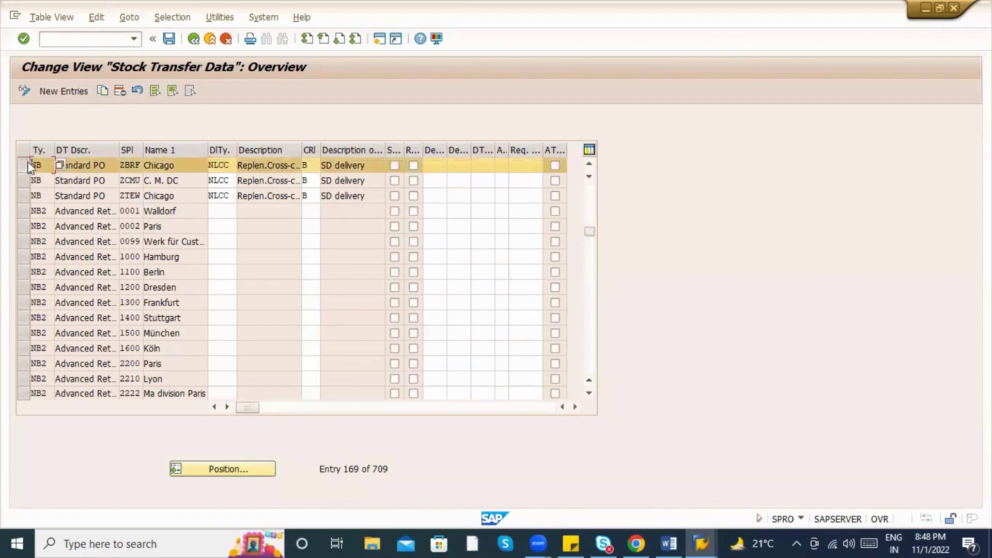
{"action": "left_click", "coordinate": [101, 92]}
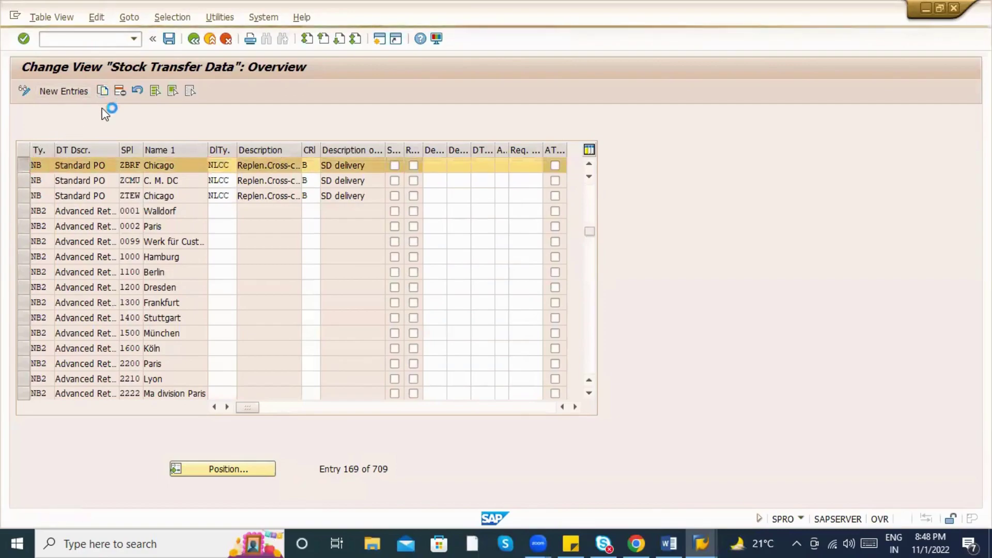
{"action": "key", "text": "Tab"}
{"action": "key", "text": "BackSpace"}
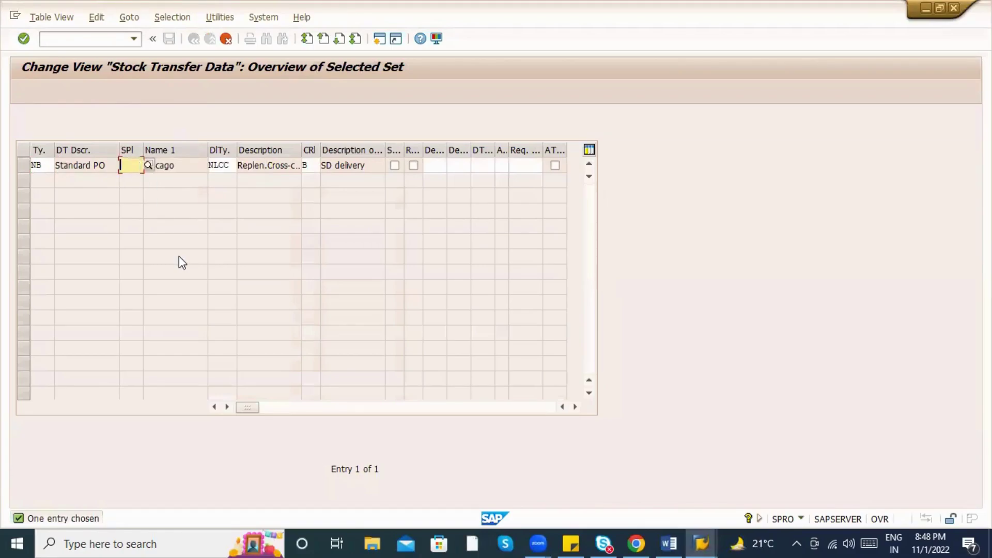
{"action": "type", "text": "ZAB1"}
{"action": "key", "text": "Tab"}
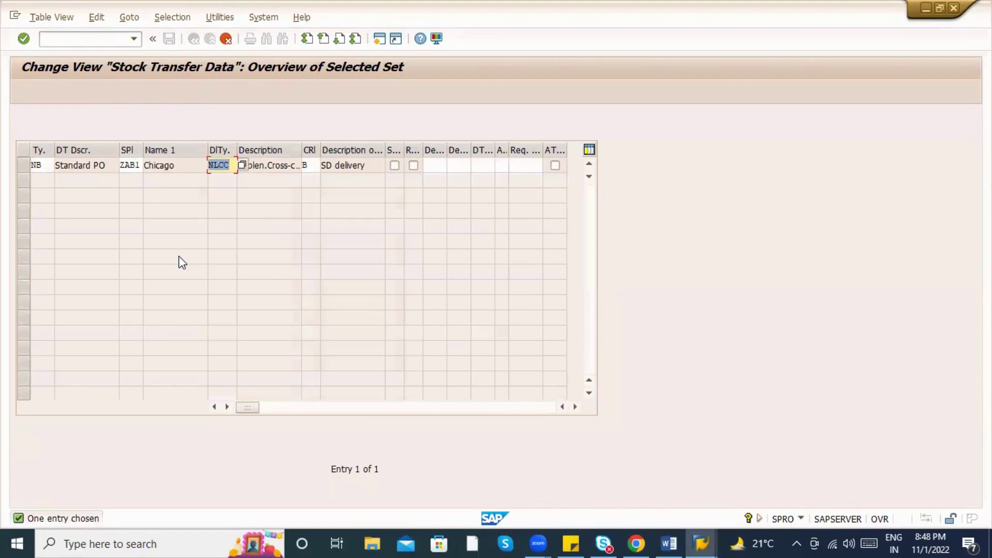
{"action": "left_click", "coordinate": [219, 165]}
{"action": "key", "text": "Return"}
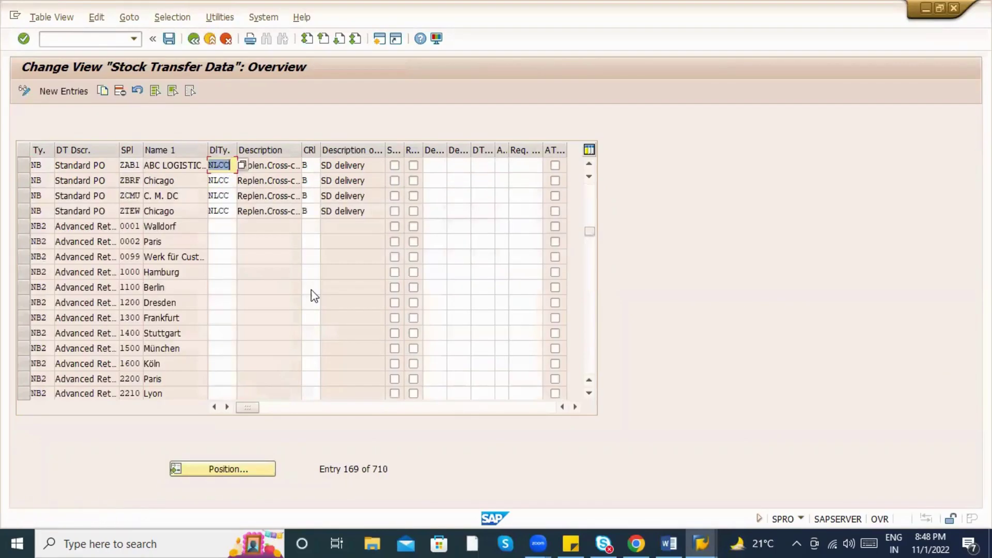
{"action": "key", "text": "ctrl+s"}
{"action": "key", "text": "Return"}
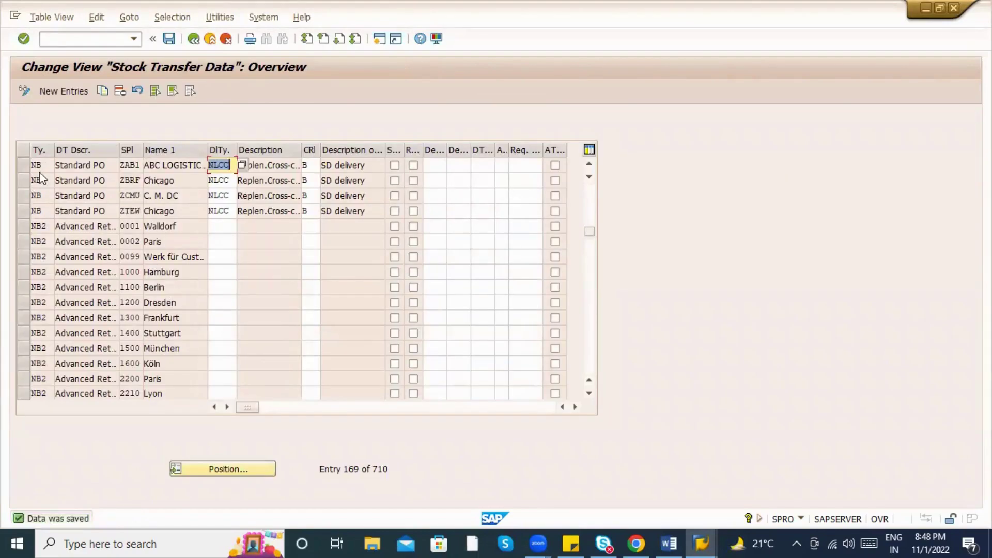
{"action": "left_click", "coordinate": [35, 165]}
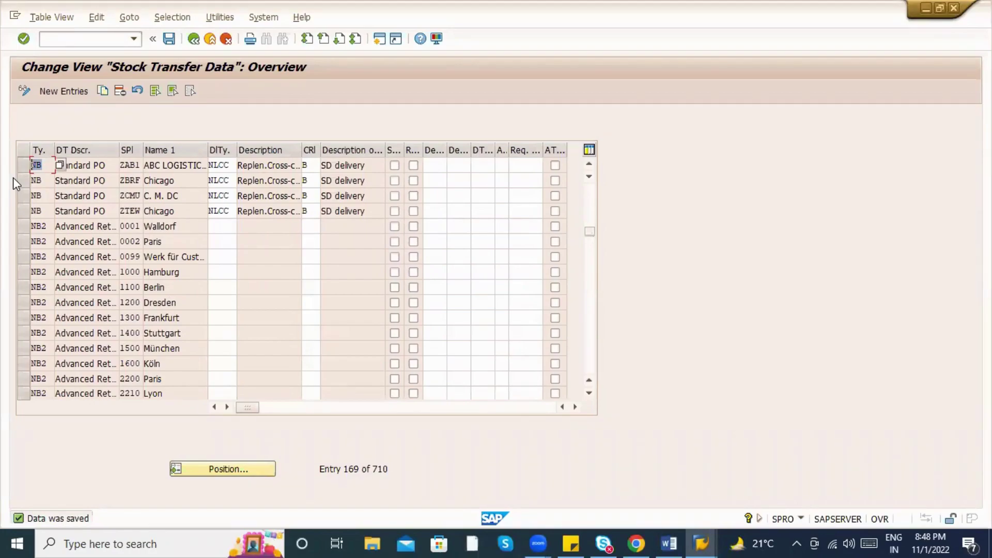
Step: Leave the stock transfer data and open Assign Document Type, One-Step Procedure, Underdelivery Tolerance with a blank list for new entries
{"action": "key", "text": "Right"}
{"action": "left_click", "coordinate": [193, 38]}
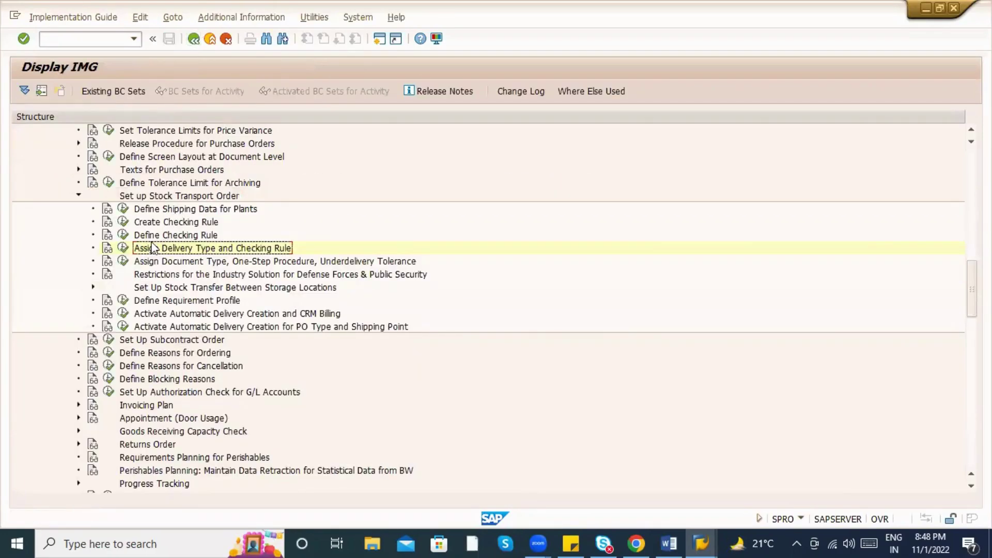
{"action": "left_click", "coordinate": [123, 261]}
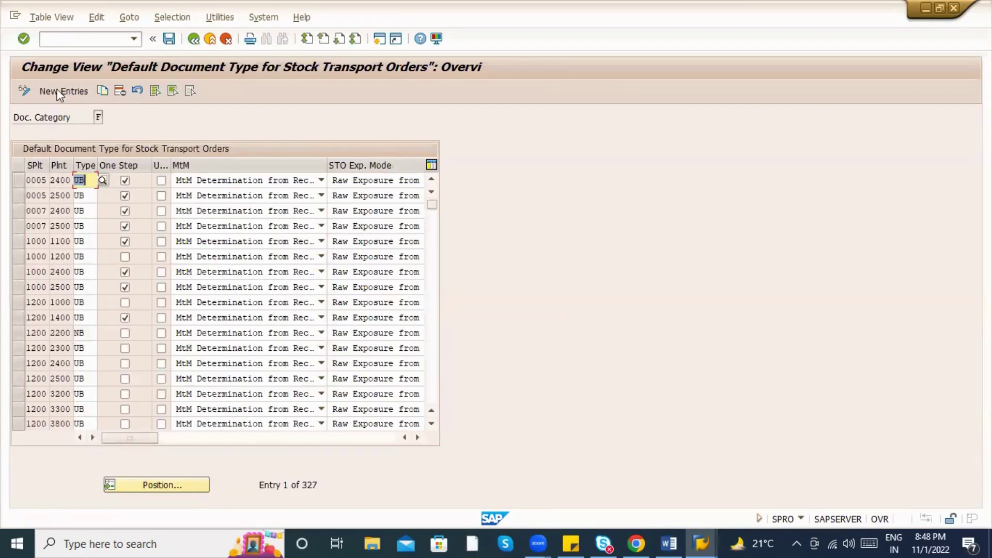
{"action": "left_click", "coordinate": [58, 91]}
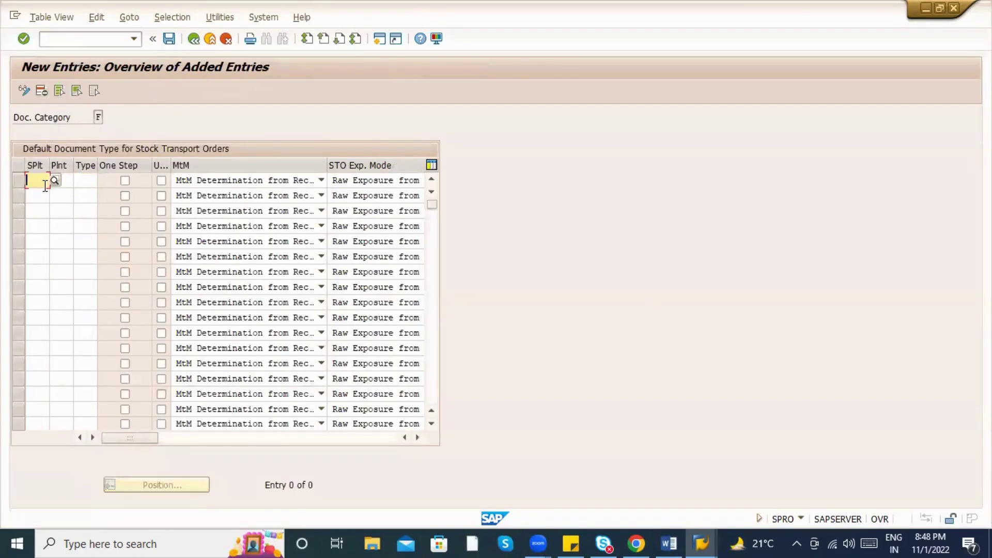
Step: Add an entry with supplying plant ZAB1, receiving plant ZXY1 and document type NB, leaving One Step unticked
{"action": "type", "text": "ZAB1"}
{"action": "key", "text": "Tab"}
{"action": "type", "text": "ZX"}
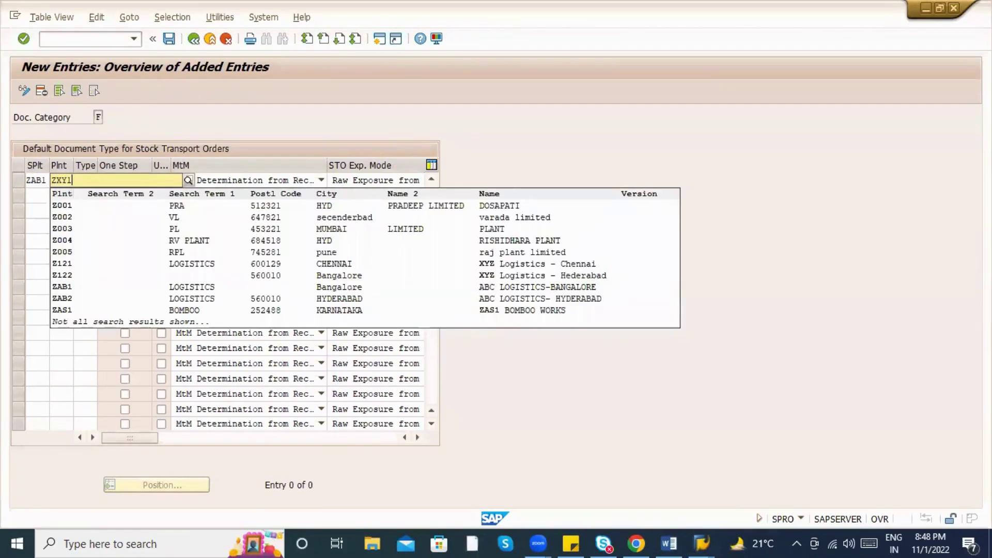
{"action": "key", "text": "Escape"}
{"action": "key", "text": "Tab"}
{"action": "key", "text": "shift+Tab"}
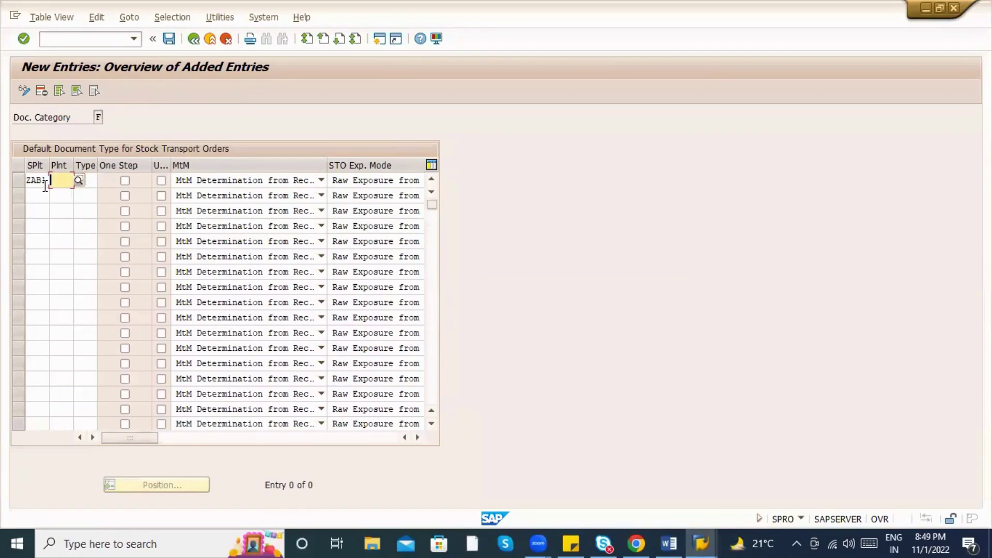
{"action": "type", "text": "ZXY1"}
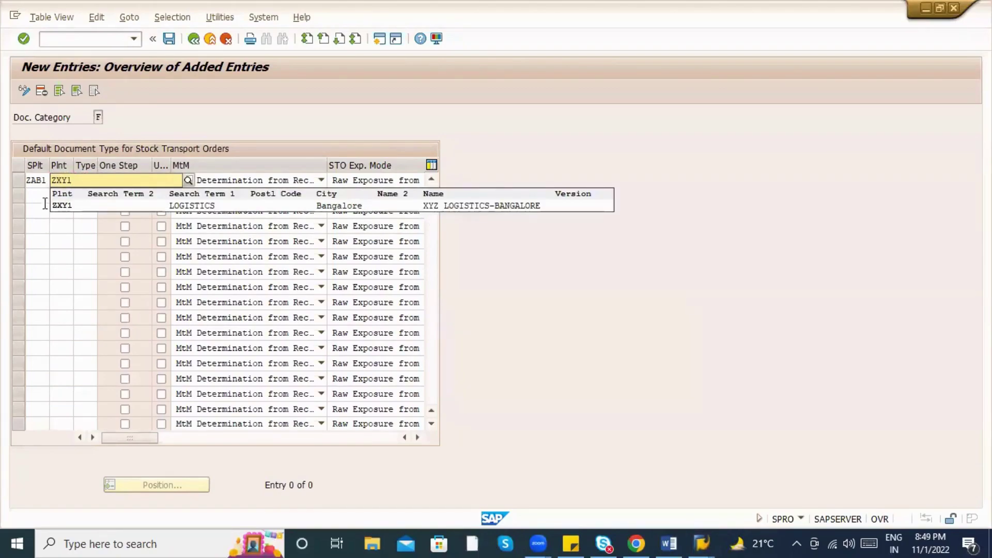
{"action": "key", "text": "Tab"}
{"action": "type", "text": "NB"}
{"action": "key", "text": "Tab"}
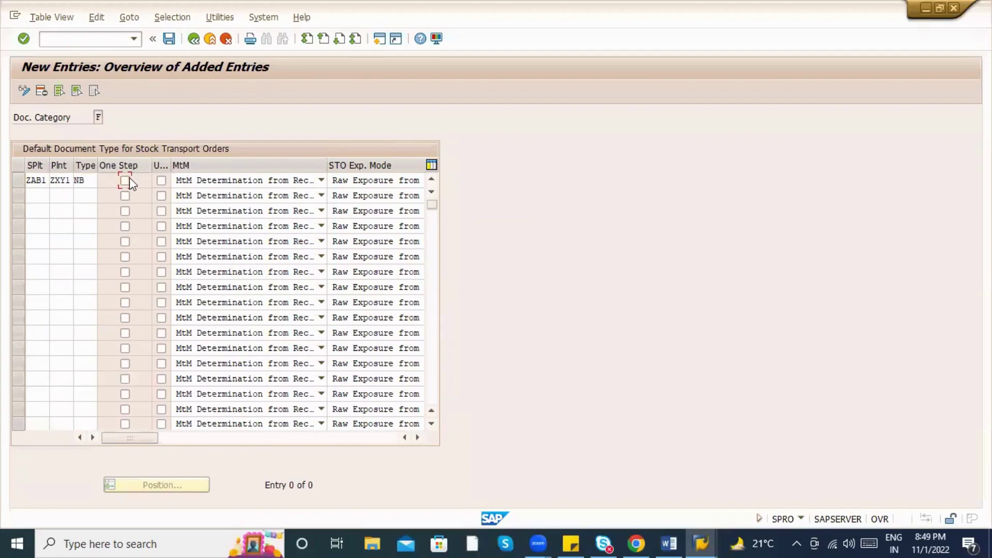
Step: Save the document type entry with the proposed customizing request and return to the IMG structure
{"action": "left_click", "coordinate": [169, 39]}
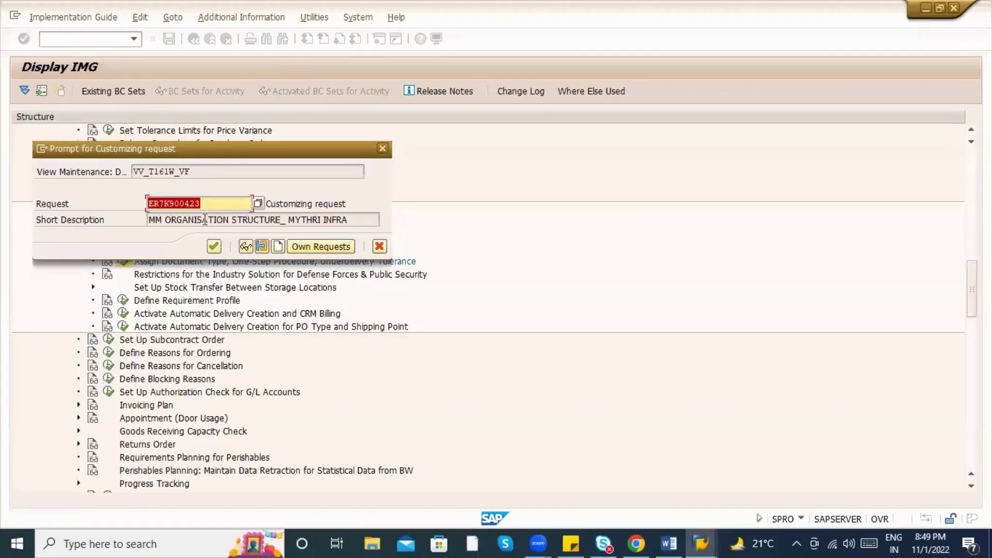
{"action": "left_click", "coordinate": [209, 249]}
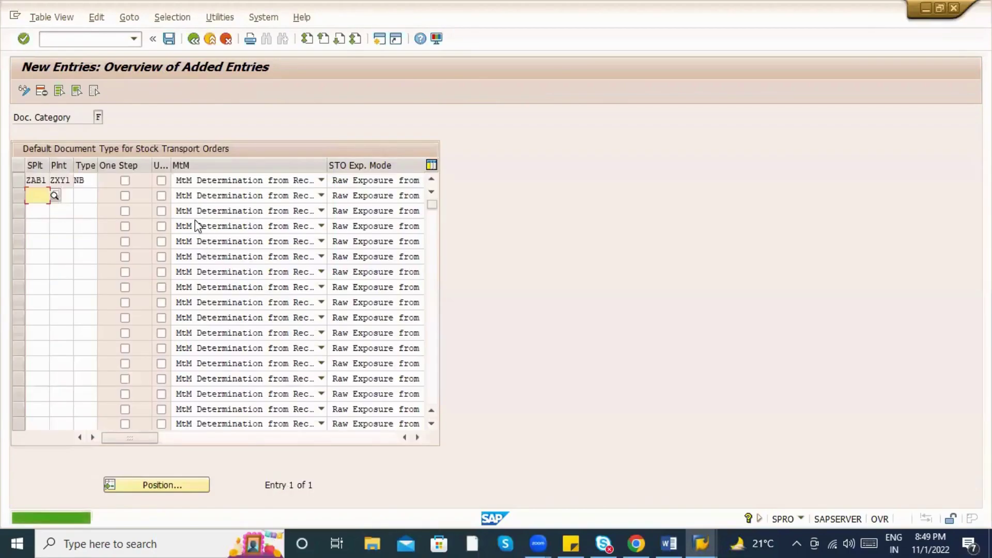
{"action": "left_click", "coordinate": [170, 41]}
{"action": "left_click", "coordinate": [195, 40]}
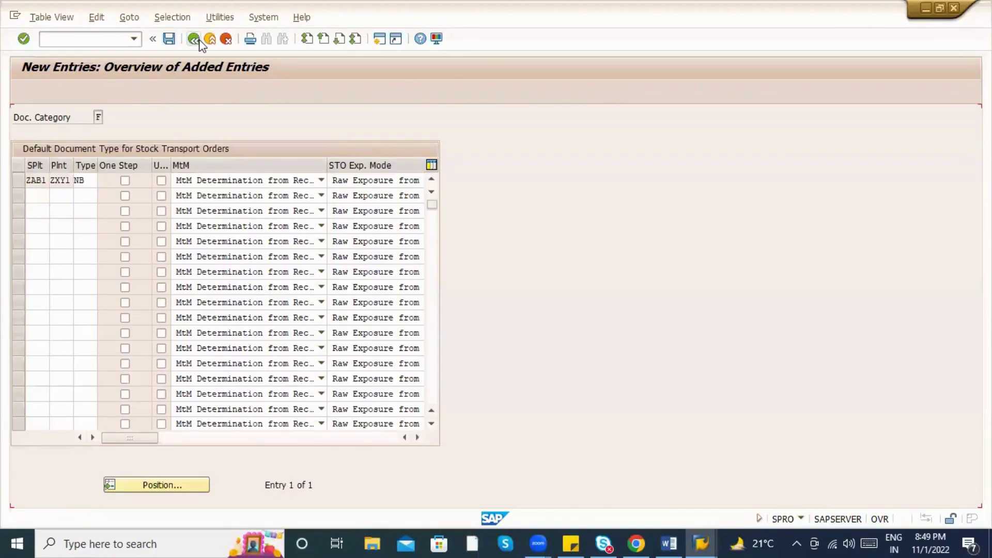
{"action": "left_click", "coordinate": [200, 41]}
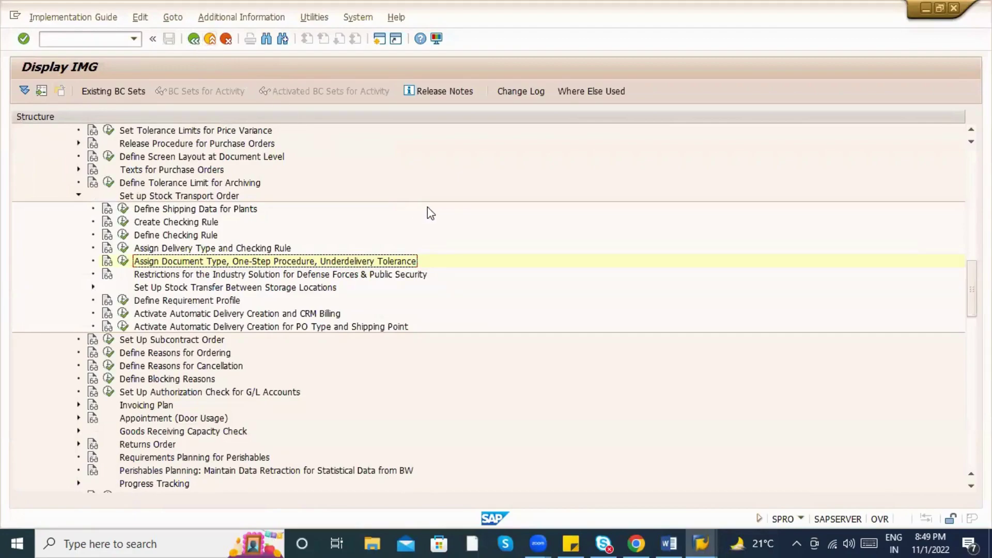
Step: Switch to the MM_9PM Word notes, review the master data section and highlight the "Configuration :" heading in yellow
{"action": "key", "text": "alt+Tab"}
{"action": "key", "text": "alt+Tab"}
{"action": "scroll", "coordinate": [391, 268], "scroll_direction": "down", "scroll_amount": 6}
{"action": "scroll", "coordinate": [392, 268], "scroll_direction": "up", "scroll_amount": 15}
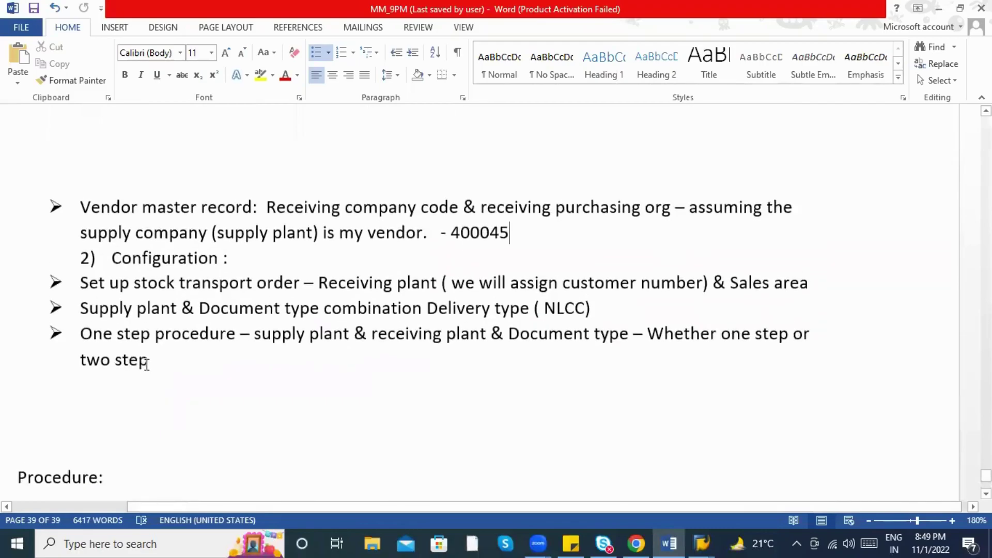
{"action": "scroll", "coordinate": [142, 335], "scroll_direction": "up", "scroll_amount": 3}
{"action": "scroll", "coordinate": [142, 336], "scroll_direction": "down", "scroll_amount": 12}
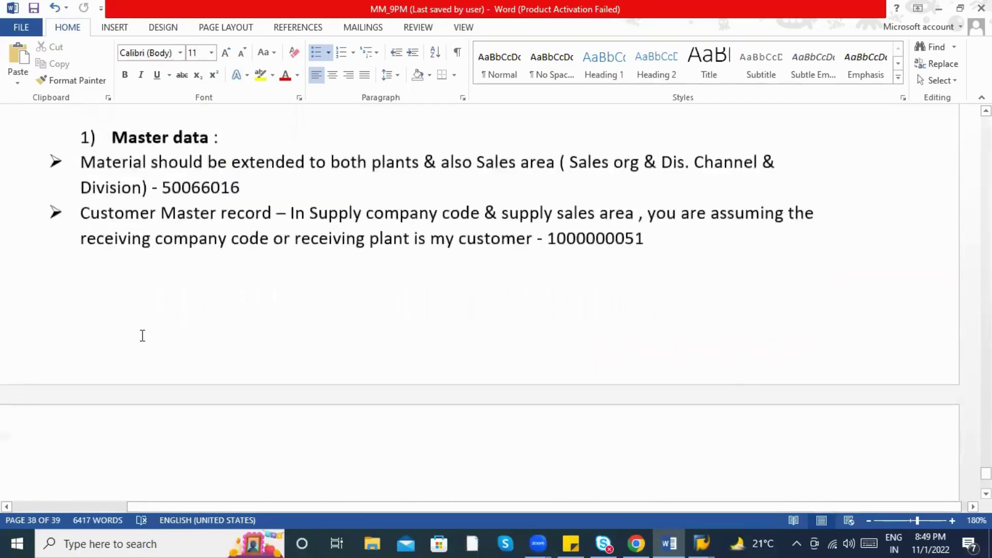
{"action": "scroll", "coordinate": [142, 336], "scroll_direction": "up", "scroll_amount": 6}
{"action": "scroll", "coordinate": [139, 343], "scroll_direction": "down", "scroll_amount": 3}
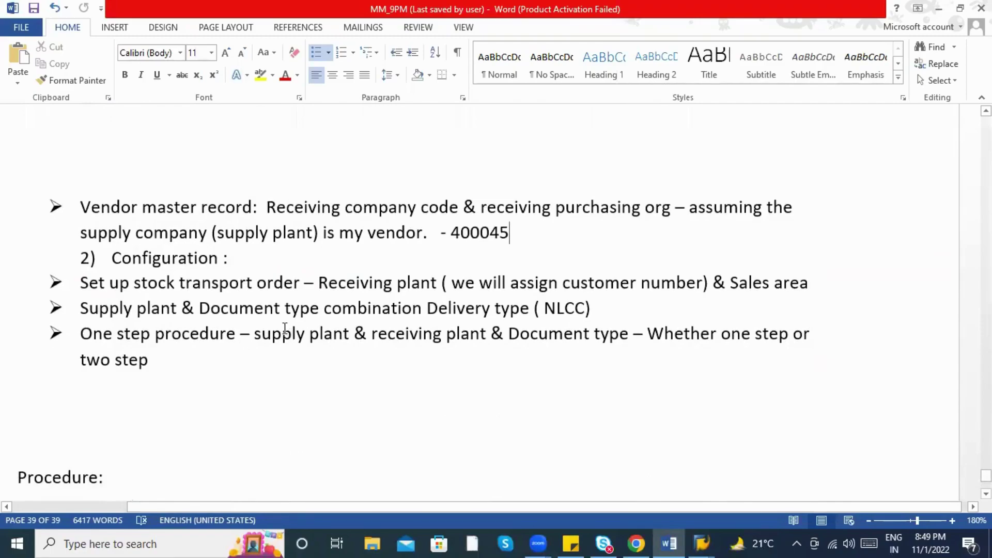
{"action": "left_click_drag", "start_coordinate": [244, 259], "coordinate": [112, 258]}
{"action": "left_click", "coordinate": [260, 75]}
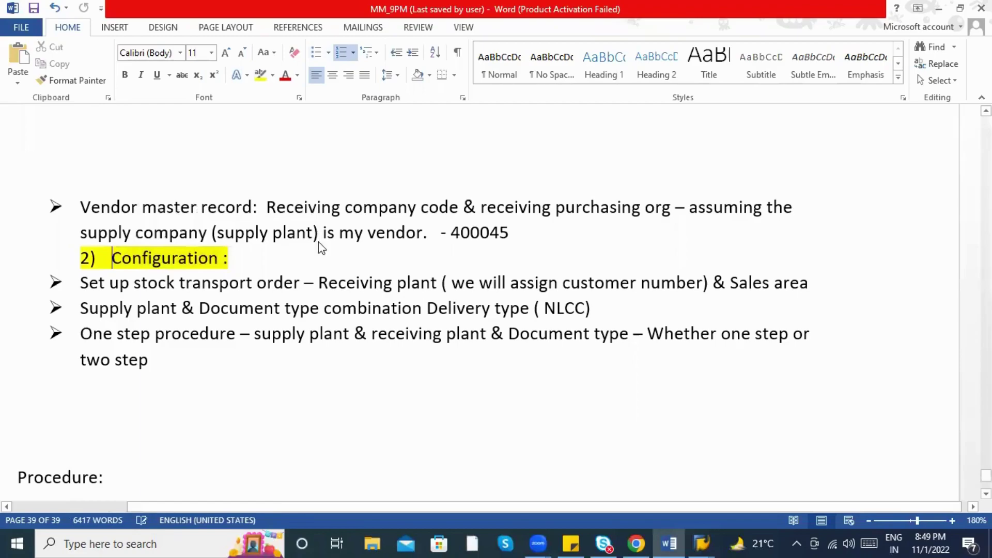
Step: Switch back to SAP and open Create Purchase Order (ME21N) in a new session, keeping document type NB Standard PO
{"action": "key", "text": "alt+Tab"}
{"action": "type", "text": "/om"}
{"action": "key", "text": "Return"}
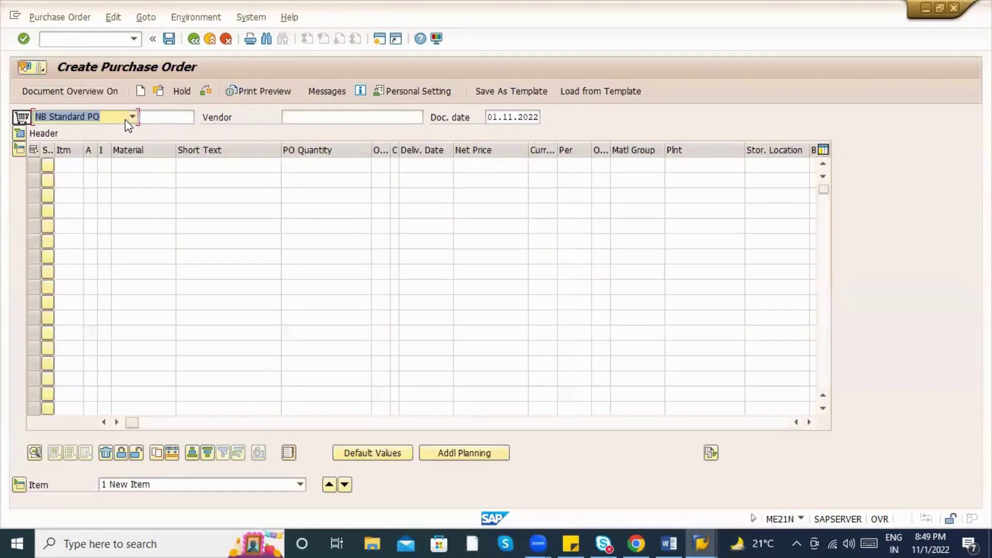
{"action": "left_click", "coordinate": [160, 116]}
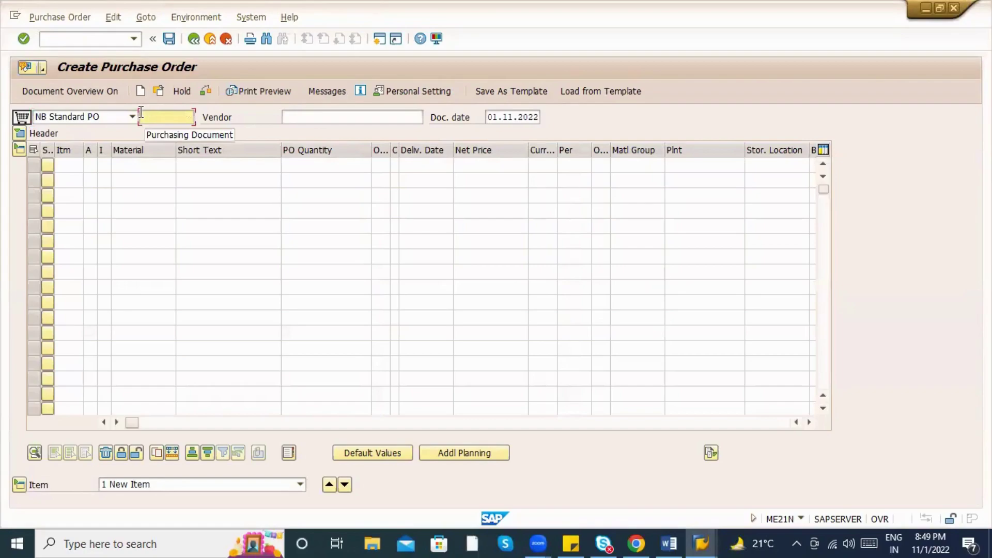
{"action": "left_click", "coordinate": [324, 120]}
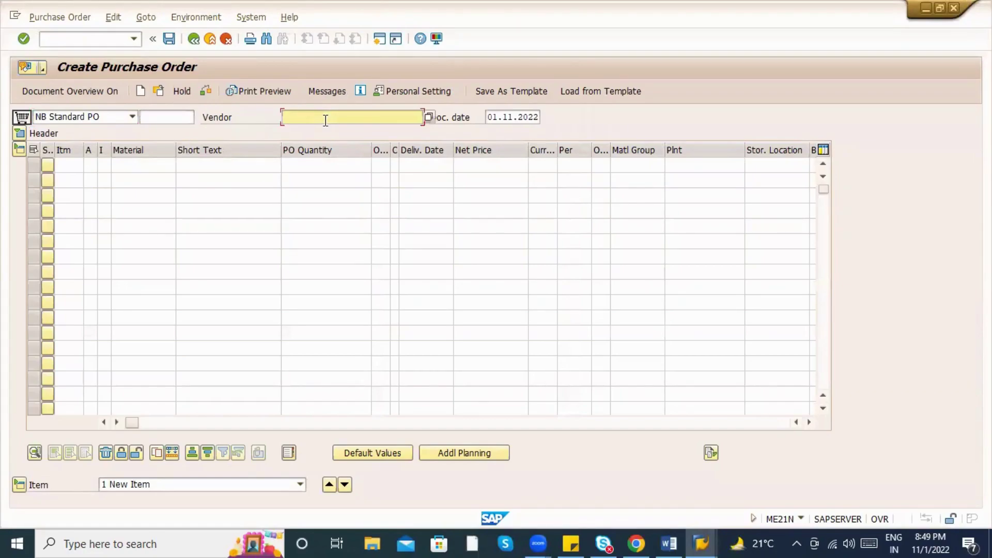
Step: Copy the vendor number from the vendor master record line in the Word notes into the purchase order's vendor field and confirm it
{"action": "key", "text": "alt+Tab"}
{"action": "key", "text": "alt+Tab"}
{"action": "key", "text": "alt+Tab"}
{"action": "key", "text": "Tab"}
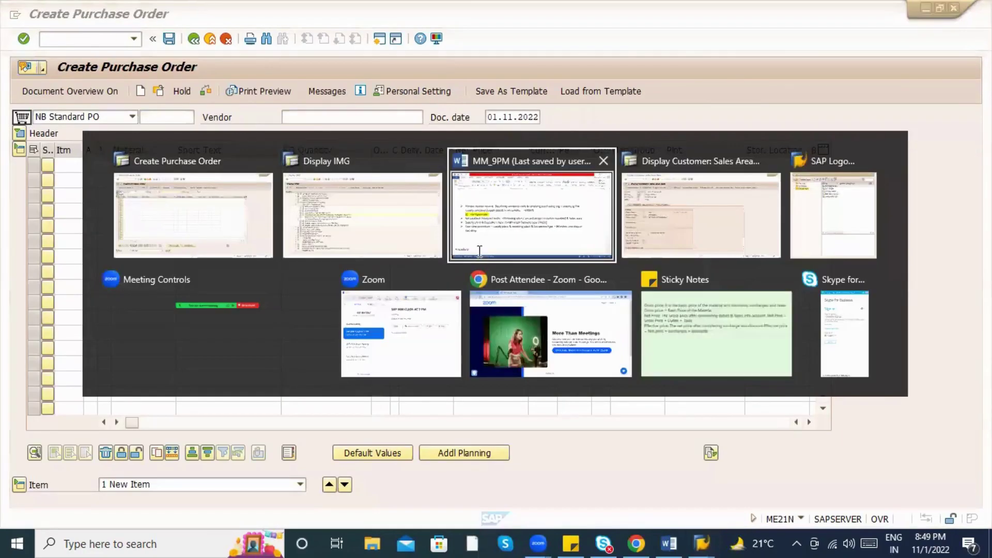
{"action": "scroll", "coordinate": [545, 326], "scroll_direction": "down", "scroll_amount": 5}
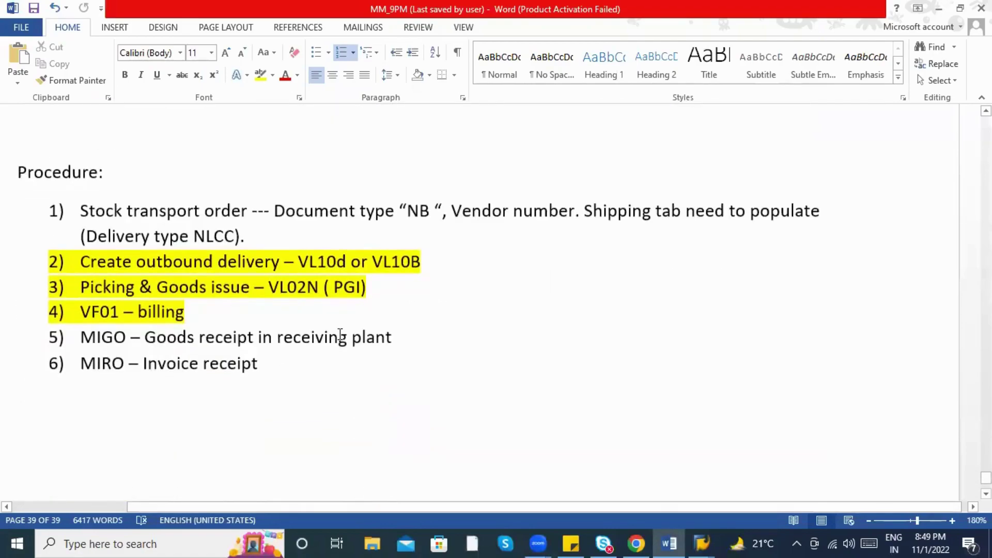
{"action": "scroll", "coordinate": [289, 337], "scroll_direction": "up", "scroll_amount": 7}
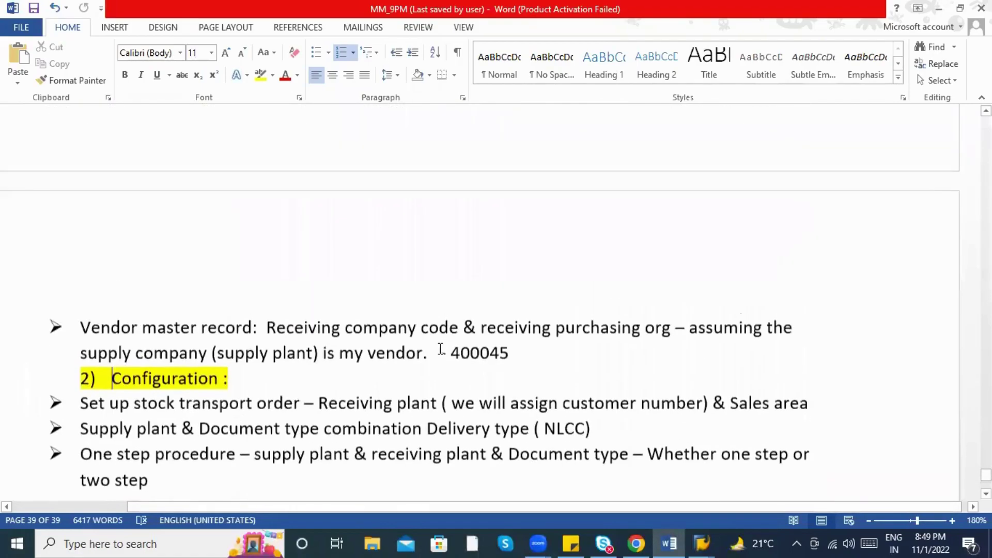
{"action": "left_click_drag", "start_coordinate": [451, 355], "coordinate": [509, 354]}
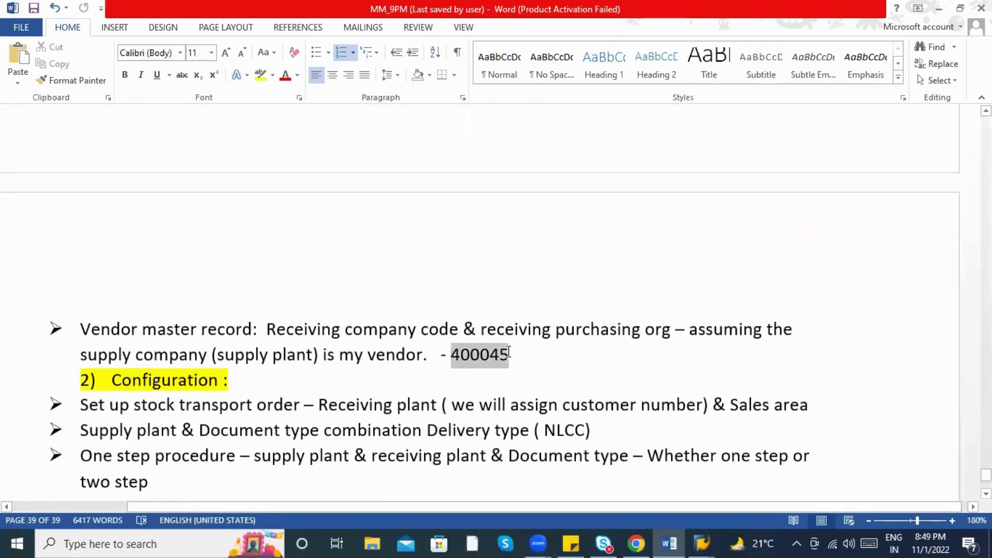
{"action": "key", "text": "ctrl+c"}
{"action": "key", "text": "alt+Tab"}
{"action": "key", "text": "ctrl+v"}
{"action": "key", "text": "Return"}
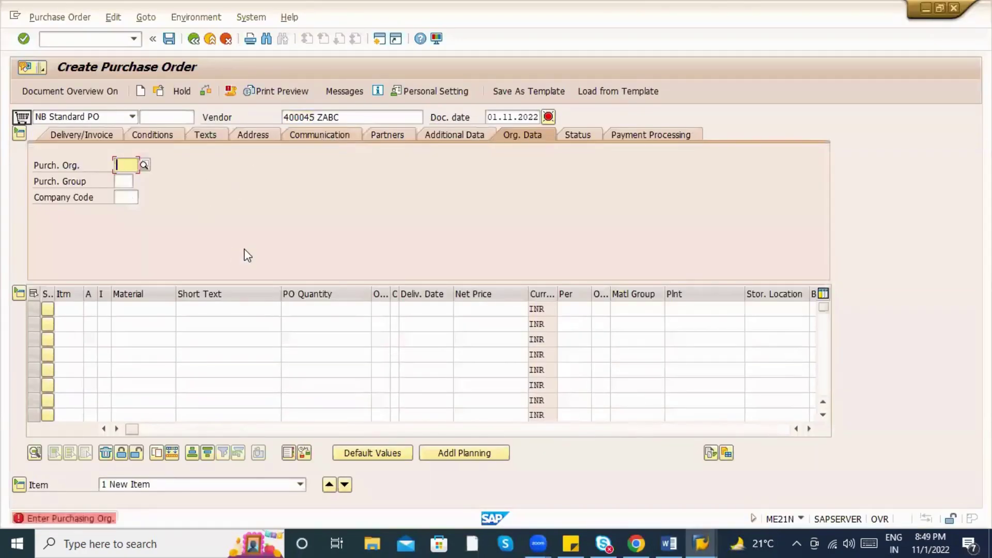
Step: Set the purchase order's purchasing organization to ZXYZ, Central P. org
{"action": "type", "text": "Z"}
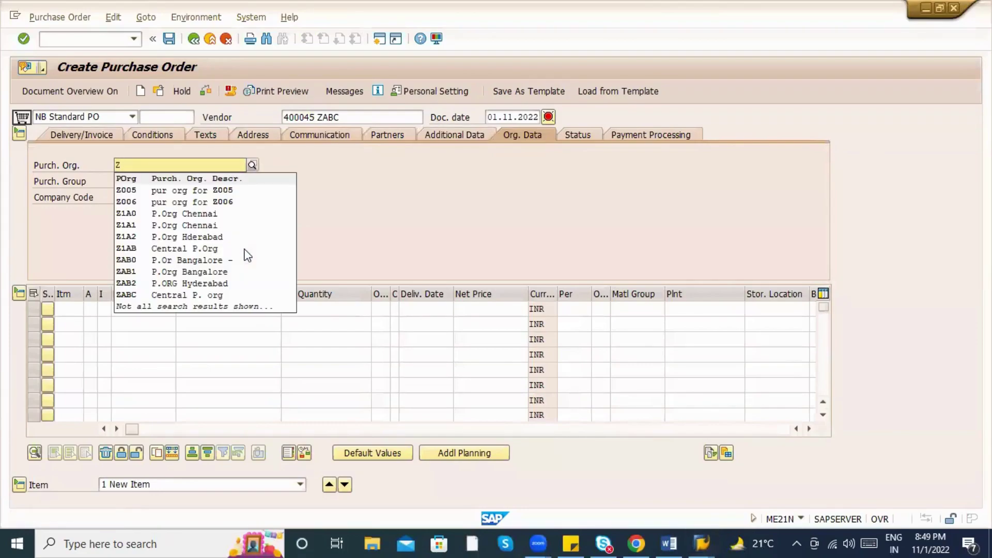
{"action": "type", "text": "XYZ"}
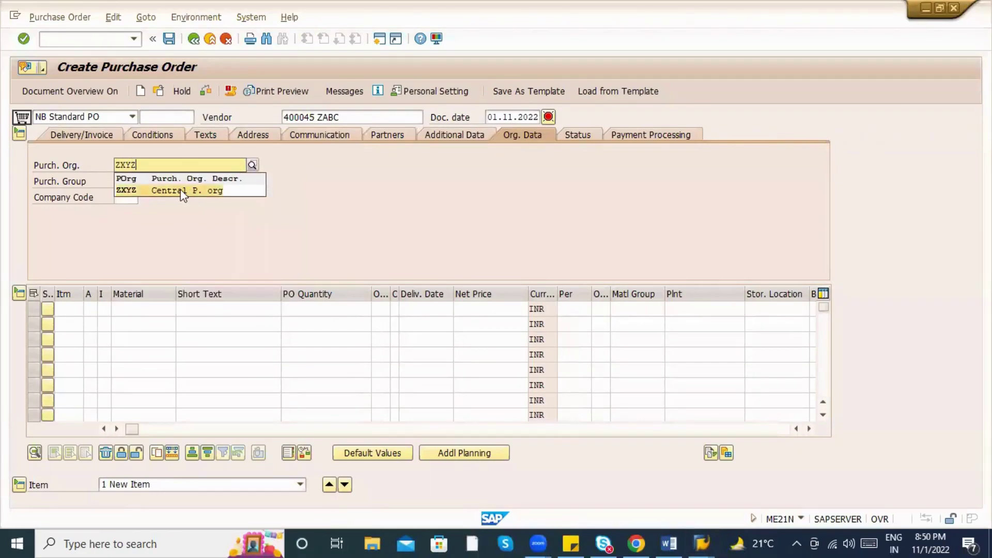
{"action": "left_click", "coordinate": [179, 191]}
Step: Check the stock transport order procedure in the Word notes, and set the order's purchasing group to 000 and company code to ZXYZ
{"action": "key", "text": "alt+Tab"}
{"action": "scroll", "coordinate": [219, 248], "scroll_direction": "down", "scroll_amount": 5}
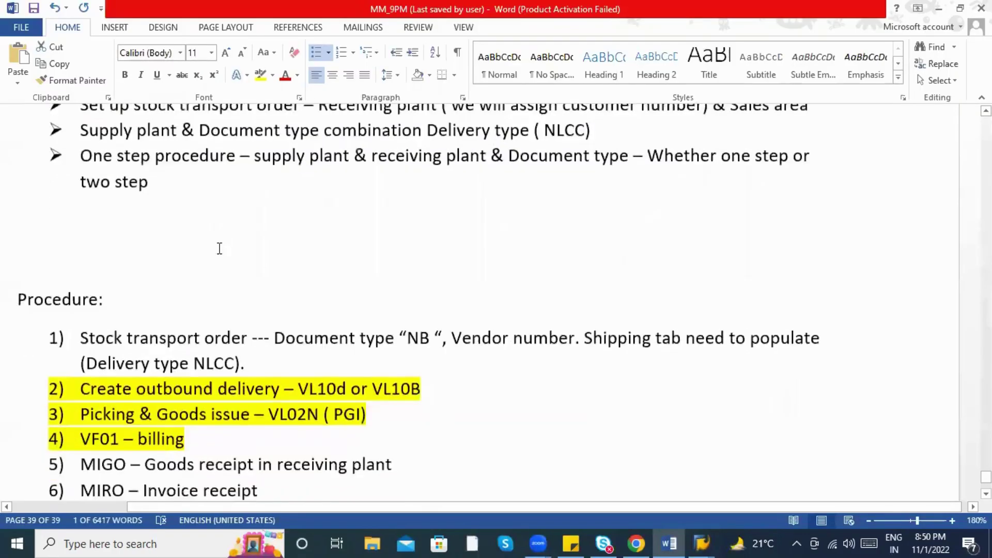
{"action": "left_click_drag", "start_coordinate": [104, 211], "coordinate": [245, 242]}
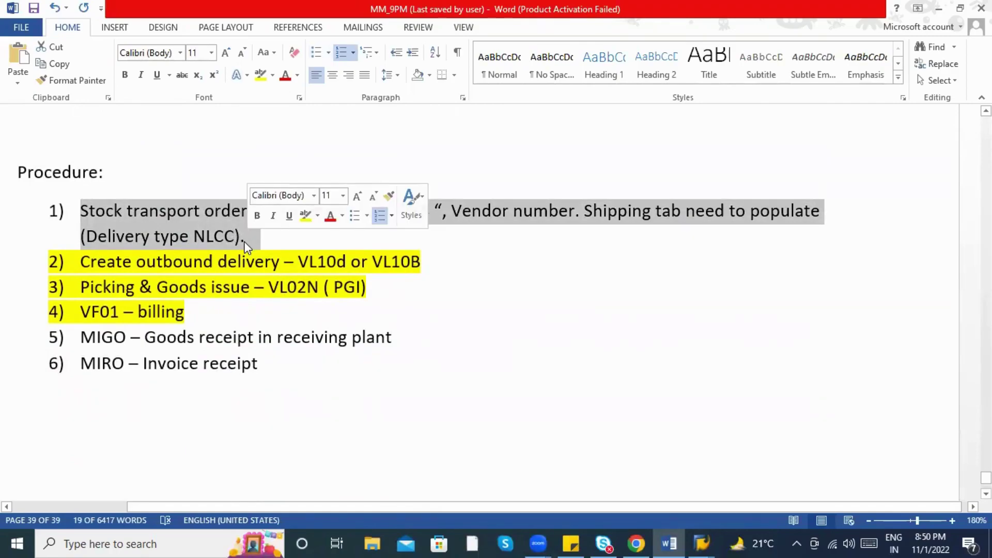
{"action": "key", "text": "alt+Tab"}
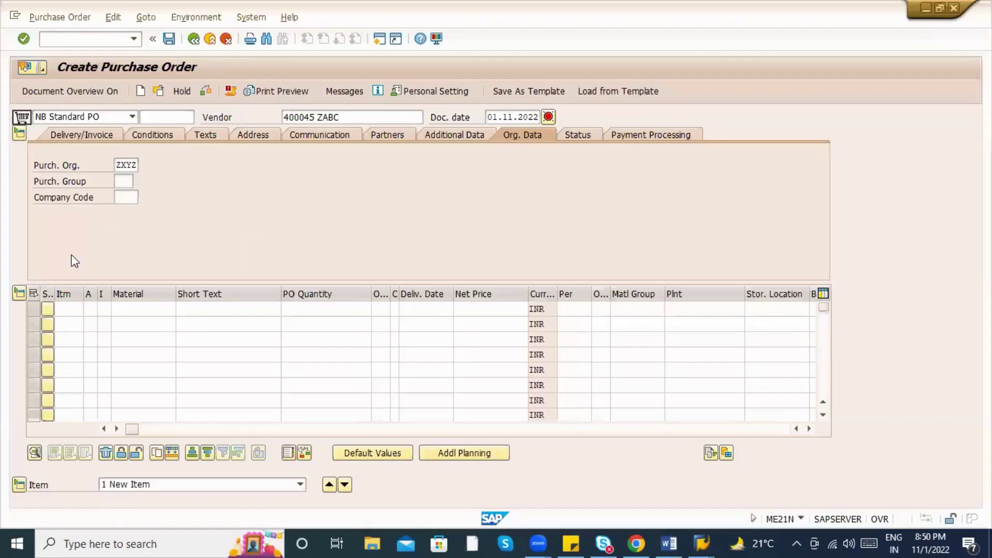
{"action": "left_click", "coordinate": [120, 181]}
{"action": "type", "text": "000"}
{"action": "key", "text": "Tab"}
{"action": "type", "text": "ZXYZ"}
{"action": "key", "text": "Return"}
{"action": "key", "text": "Tab"}
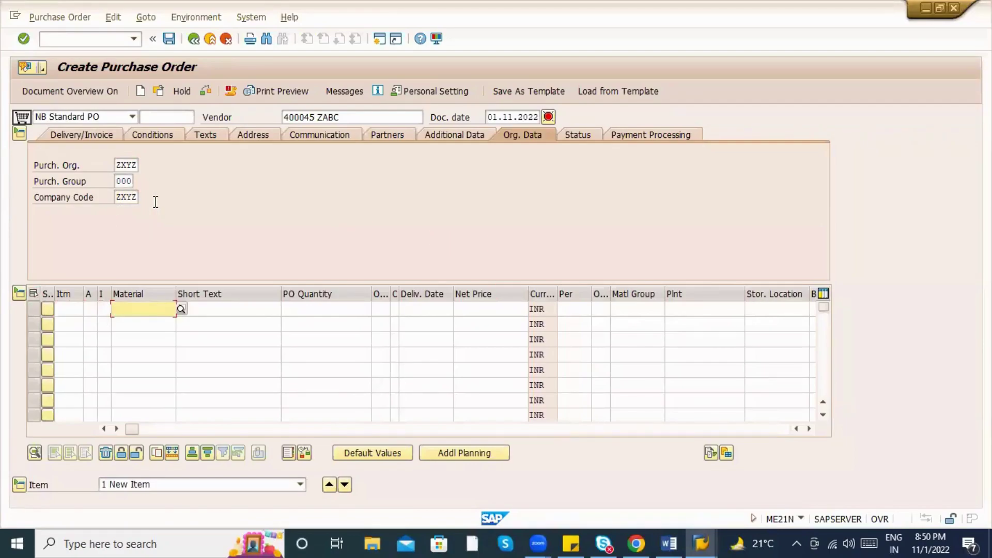
Step: Copy material number 50066016 from the Word notes into the first order item and set its plant to ZXY1
{"action": "key", "text": "alt+Tab"}
{"action": "scroll", "coordinate": [399, 292], "scroll_direction": "up", "scroll_amount": 15}
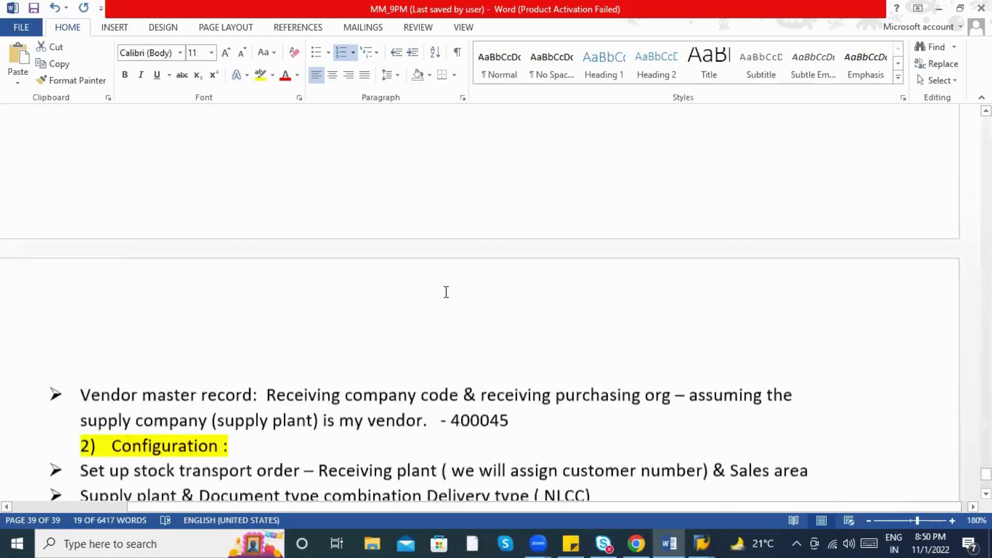
{"action": "left_click_drag", "start_coordinate": [164, 220], "coordinate": [237, 223]}
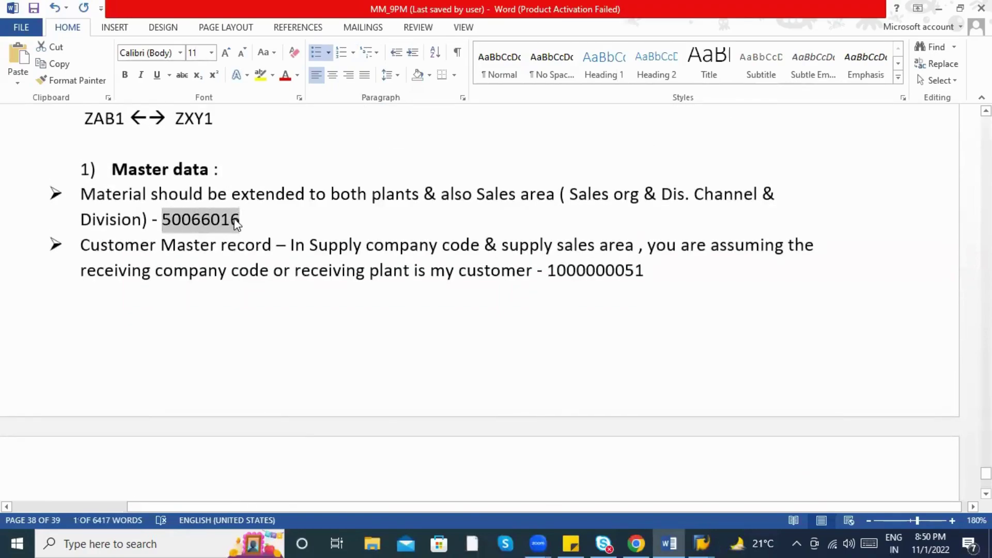
{"action": "key", "text": "ctrl+c"}
{"action": "key", "text": "alt+Tab"}
{"action": "key", "text": "ctrl+v"}
{"action": "key", "text": "Return"}
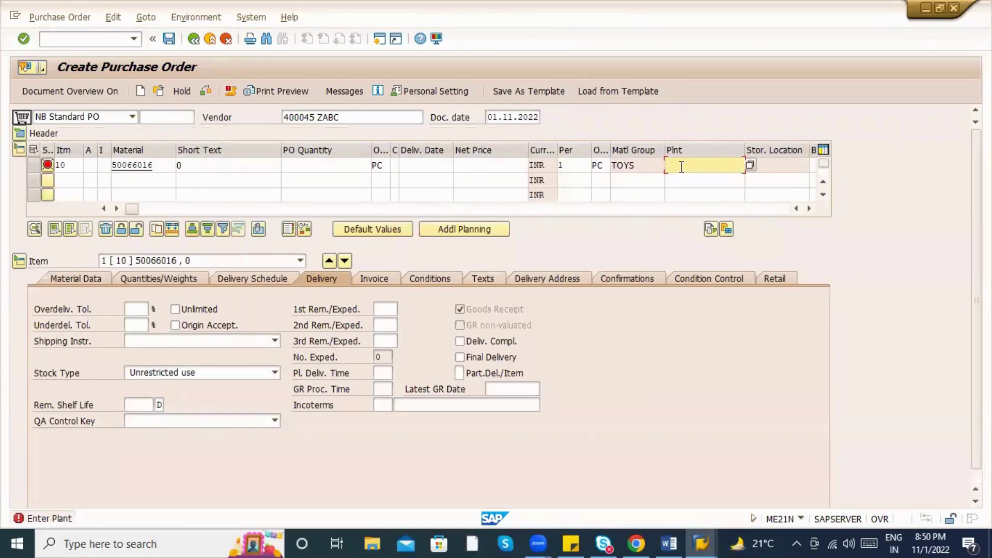
{"action": "type", "text": "ZXY1"}
{"action": "key", "text": "Return"}
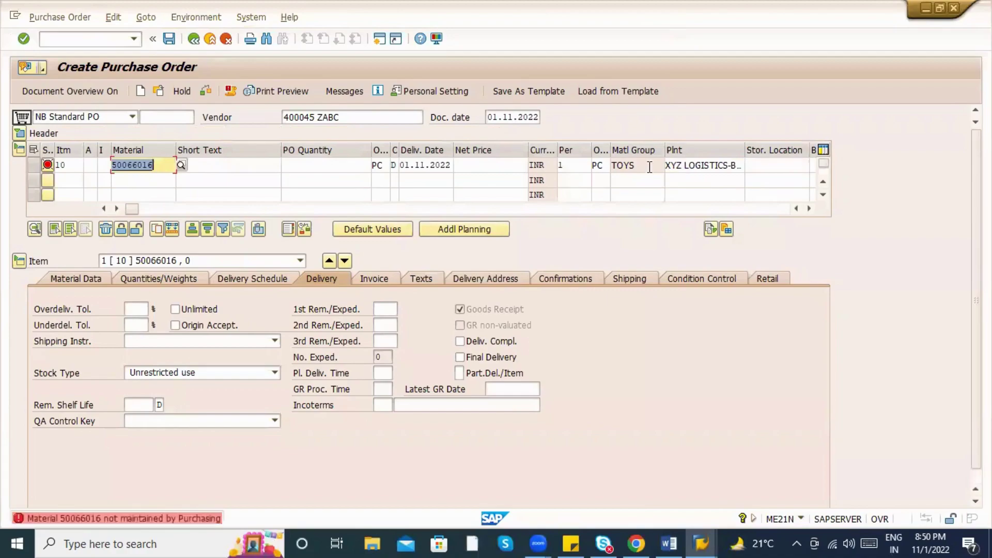
Step: Copy material number 50066016 from the order item and enter it in the material creation transaction MM01 to reach its view selection
{"action": "left_click", "coordinate": [254, 163]}
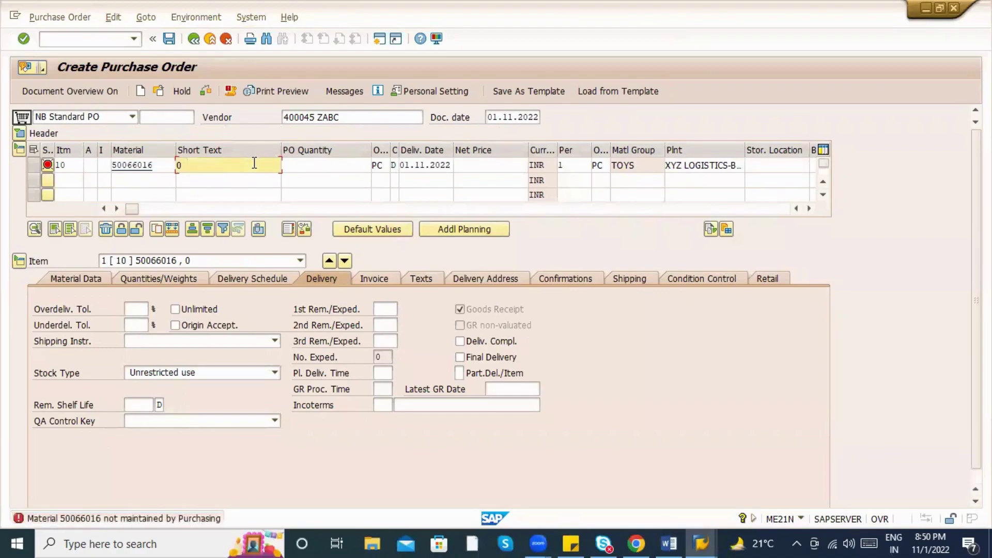
{"action": "left_click", "coordinate": [337, 176]}
{"action": "left_click_drag", "start_coordinate": [164, 168], "coordinate": [103, 167]}
{"action": "key", "text": "ctrl+c"}
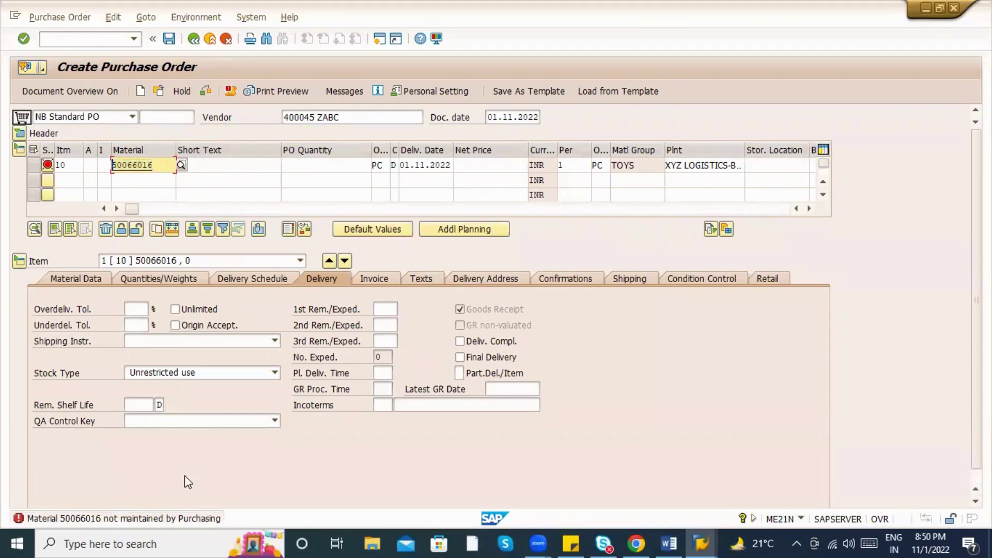
{"action": "left_click", "coordinate": [110, 37]}
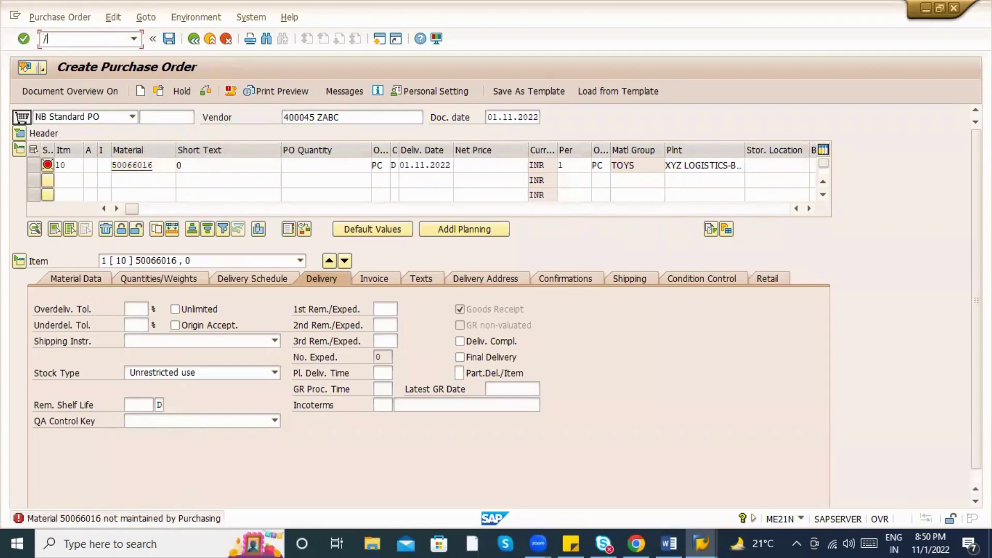
{"action": "type", "text": "/nmm01"}
{"action": "key", "text": "Return"}
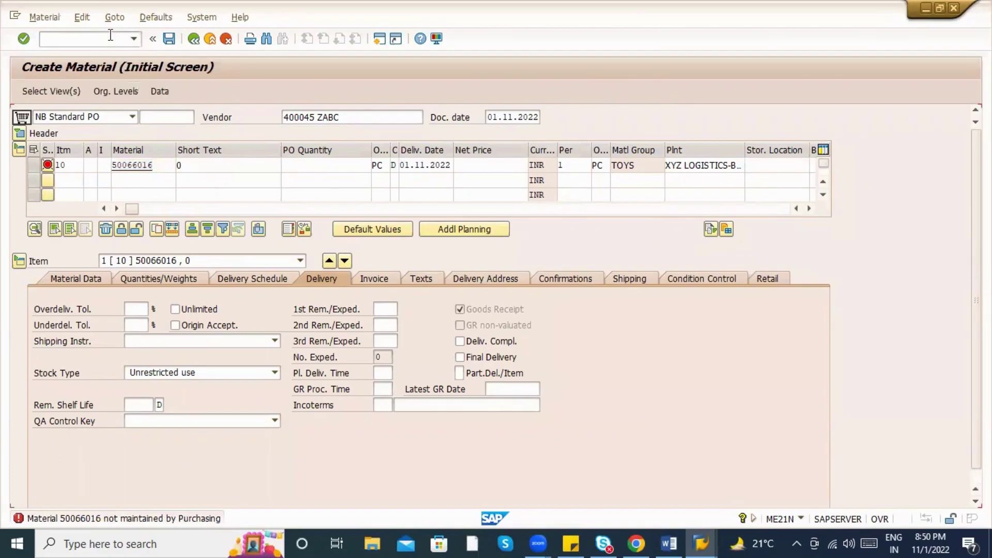
{"action": "key", "text": "ctrl+v"}
{"action": "key", "text": "Return"}
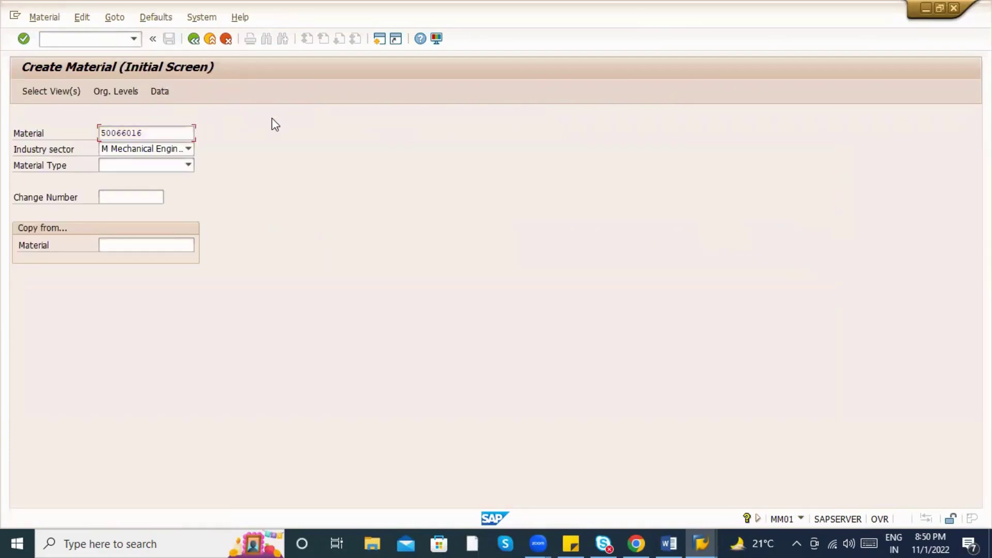
{"action": "key", "text": "Return"}
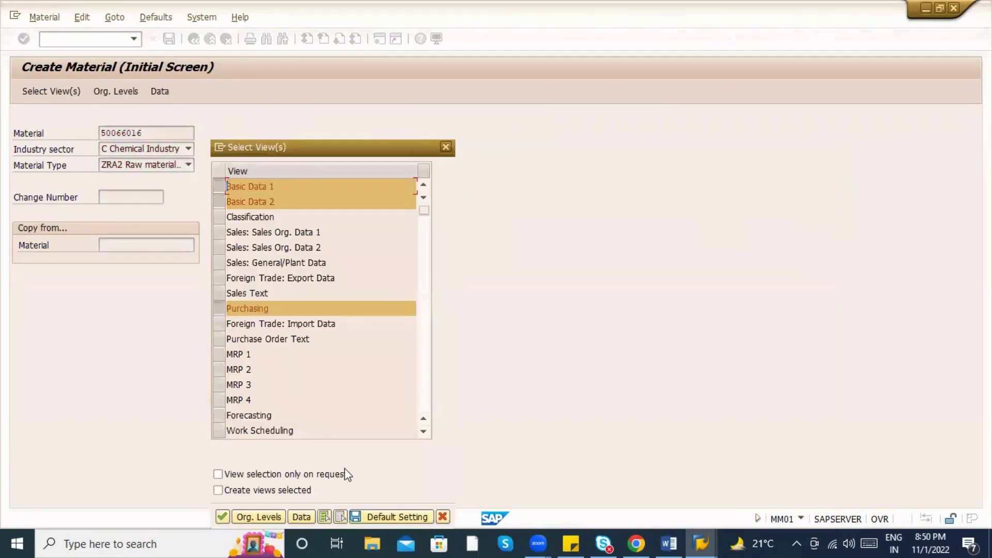
Step: Select the Purchasing, General Plant Data / Storage 1 and 2, and Accounting 1 and 2 views for the material
{"action": "left_click", "coordinate": [219, 309]}
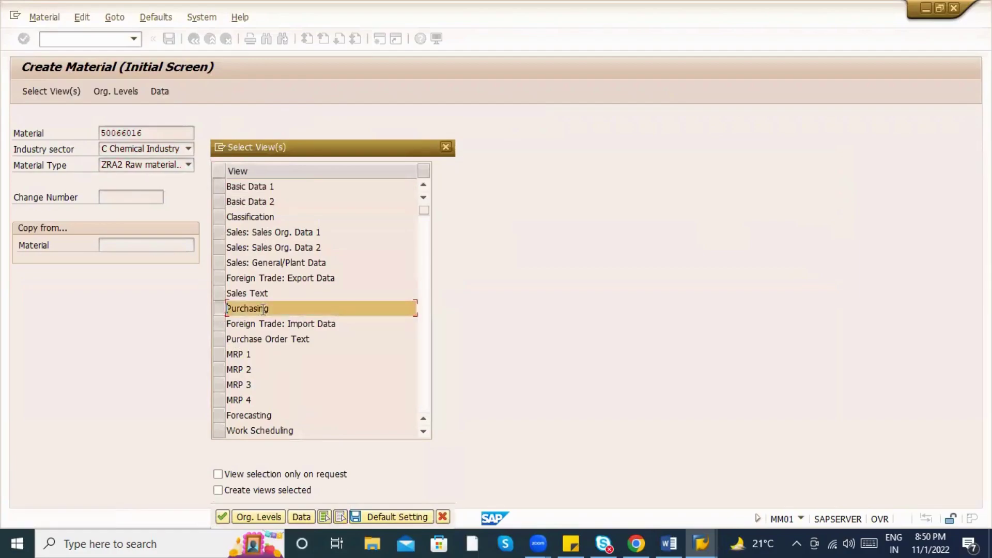
{"action": "scroll", "coordinate": [339, 320], "scroll_direction": "down", "scroll_amount": 4}
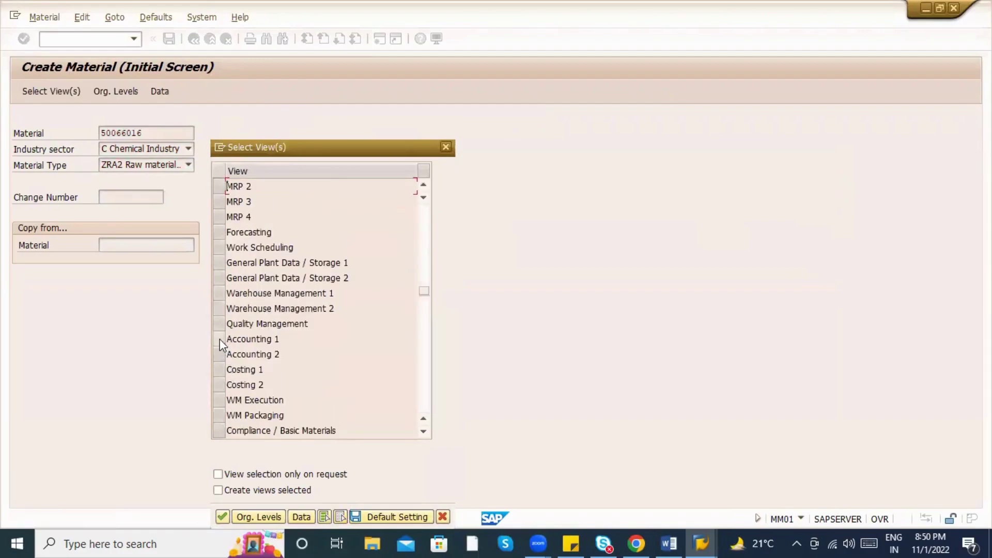
{"action": "left_click_drag", "start_coordinate": [221, 342], "coordinate": [218, 348]}
{"action": "left_click_drag", "start_coordinate": [218, 260], "coordinate": [223, 279]}
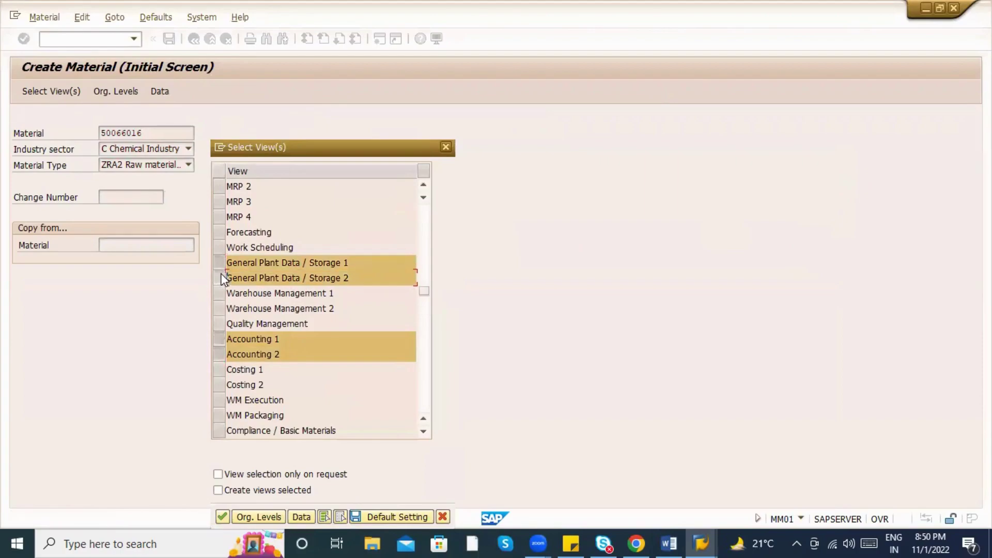
{"action": "key", "text": "Return"}
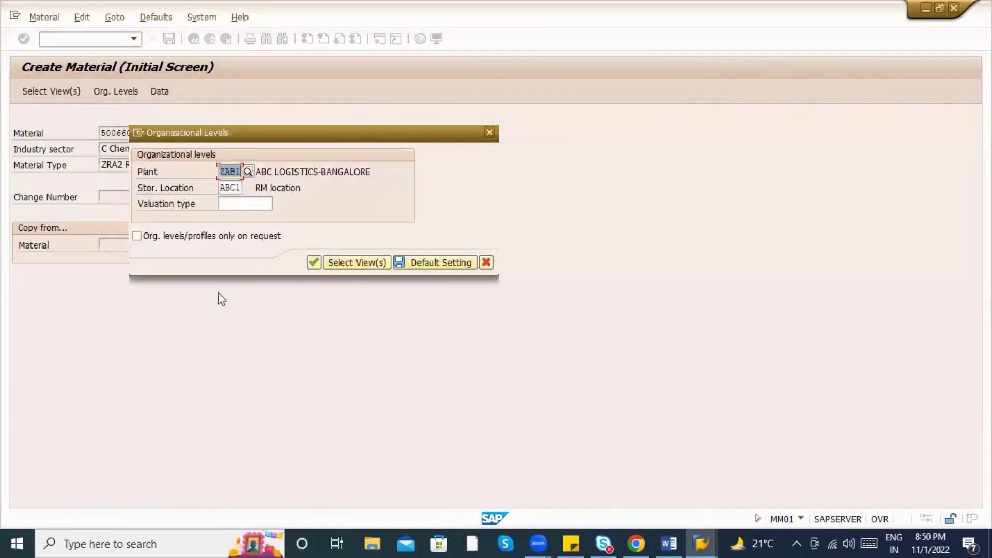
Step: Set the material's organizational levels to plant ZXY1 and storage location XY1
{"action": "type", "text": "ZXY"}
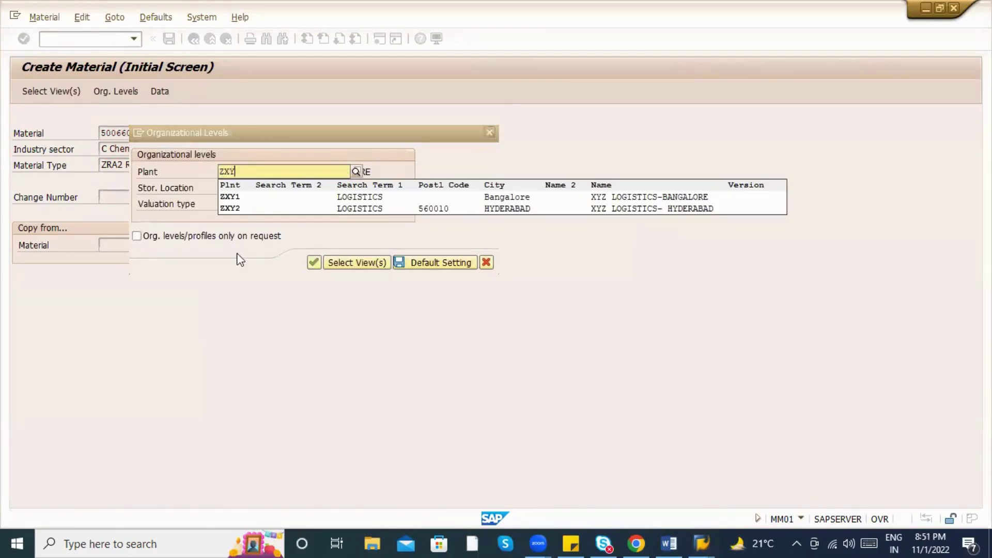
{"action": "left_click", "coordinate": [242, 198]}
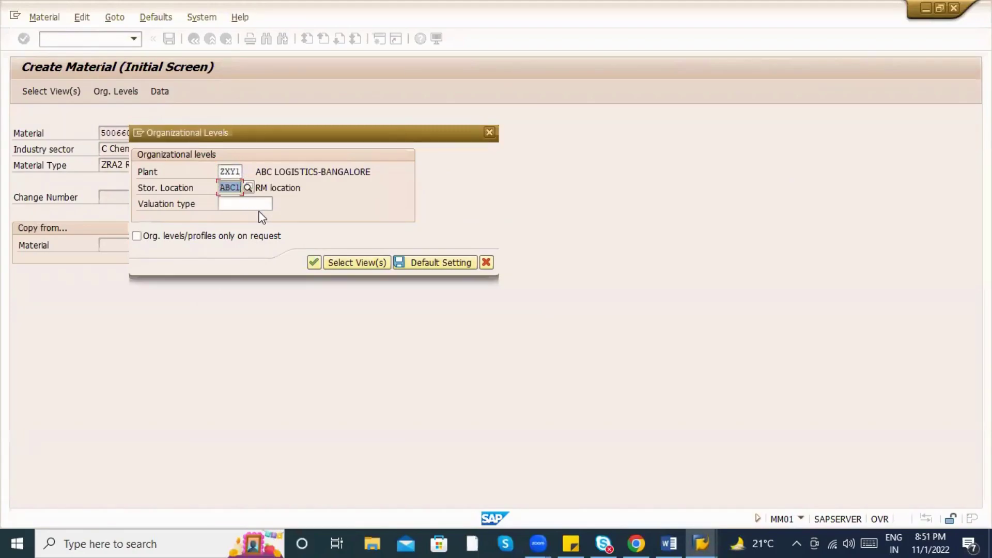
{"action": "type", "text": "XY"}
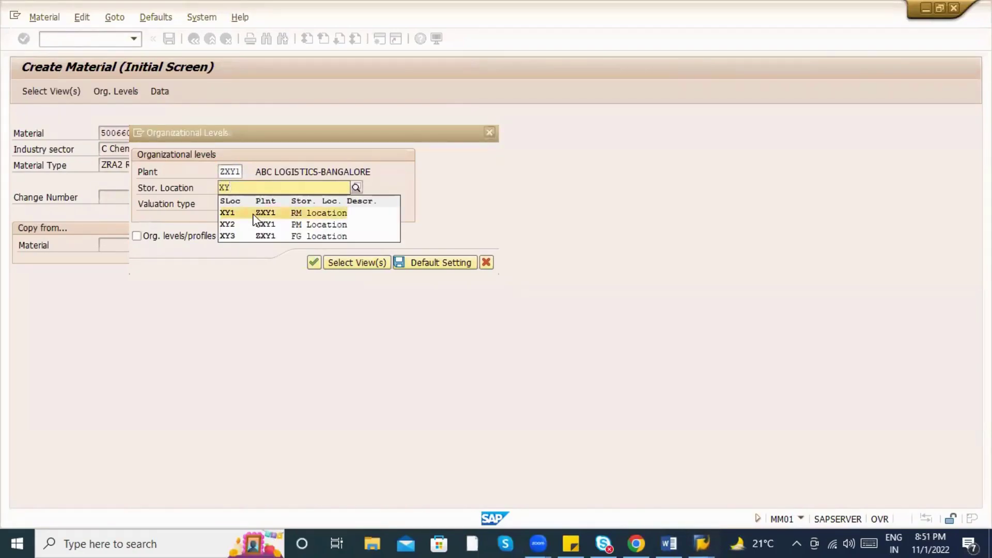
{"action": "left_click", "coordinate": [260, 213]}
{"action": "left_click", "coordinate": [310, 261]}
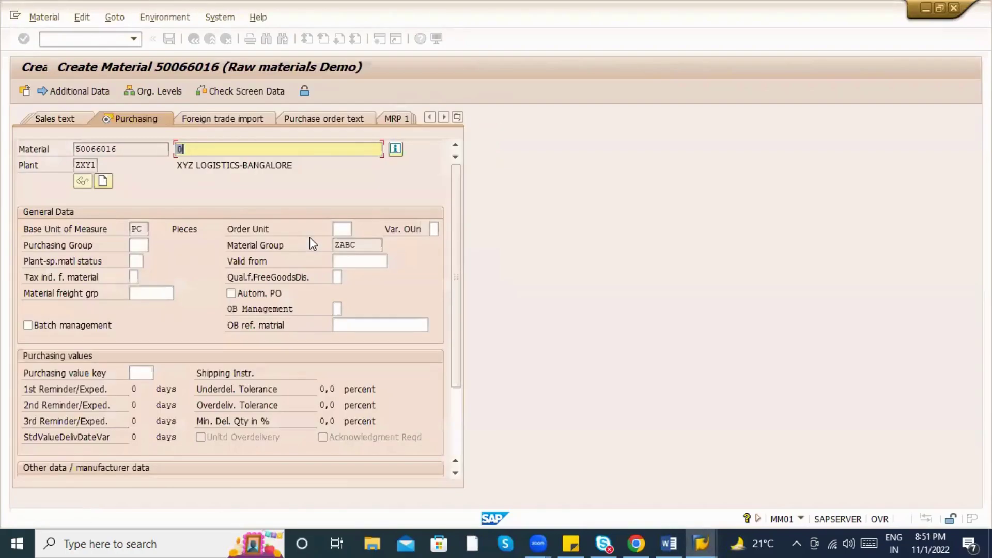
Step: Go through the purchasing, plant storage and accounting views, look up the valuation class entries, and save the material for plant ZXY1
{"action": "key", "text": "Return"}
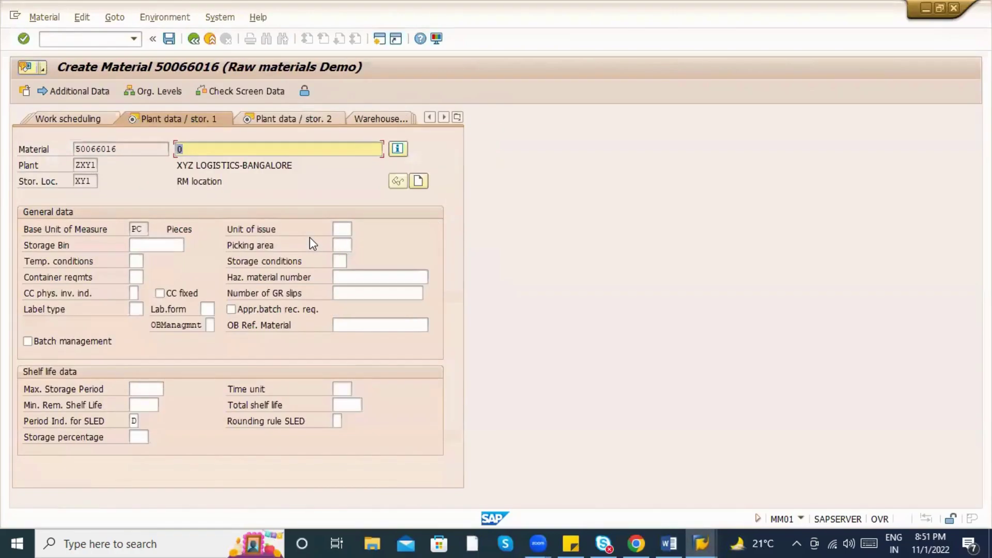
{"action": "key", "text": "Return"}
{"action": "key", "text": "Return"}
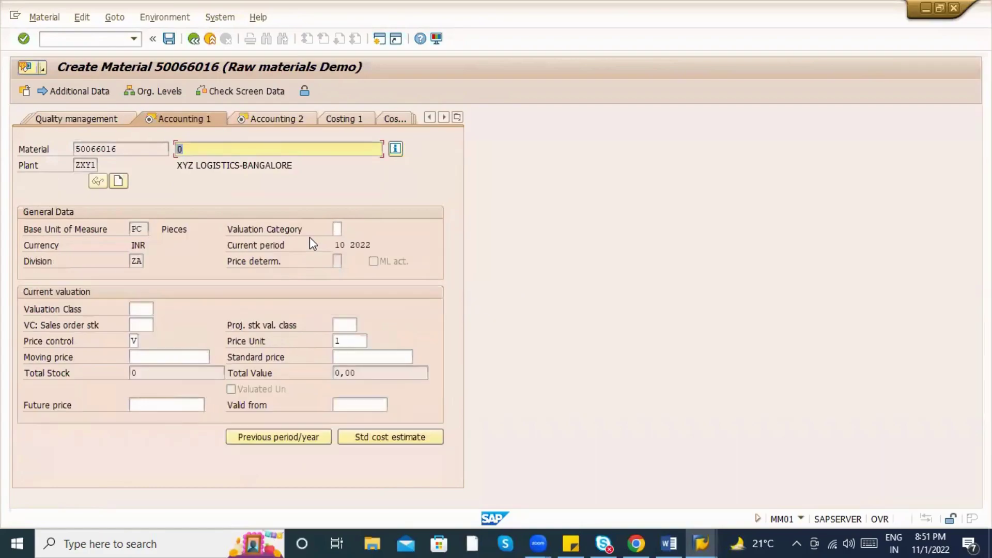
{"action": "left_click", "coordinate": [143, 309]}
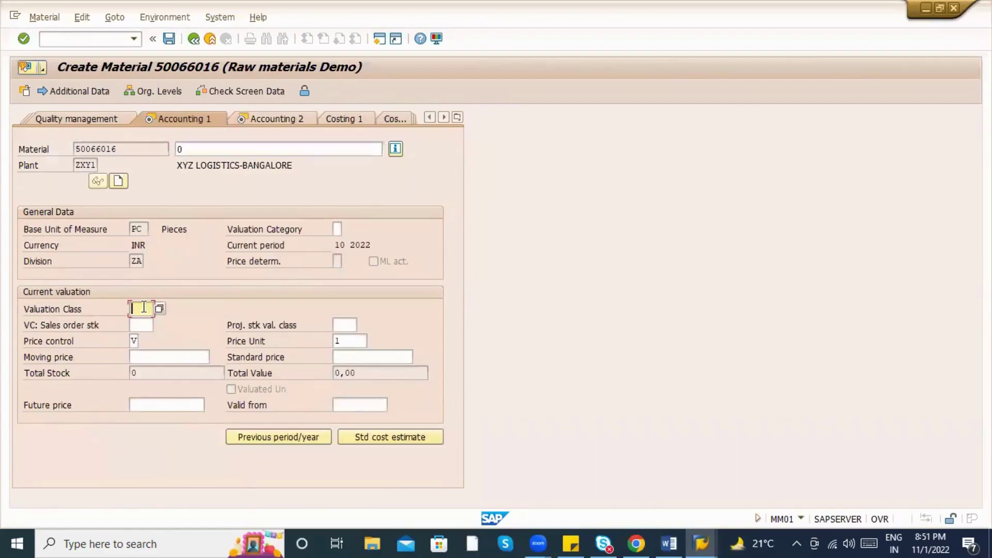
{"action": "left_click", "coordinate": [154, 308]}
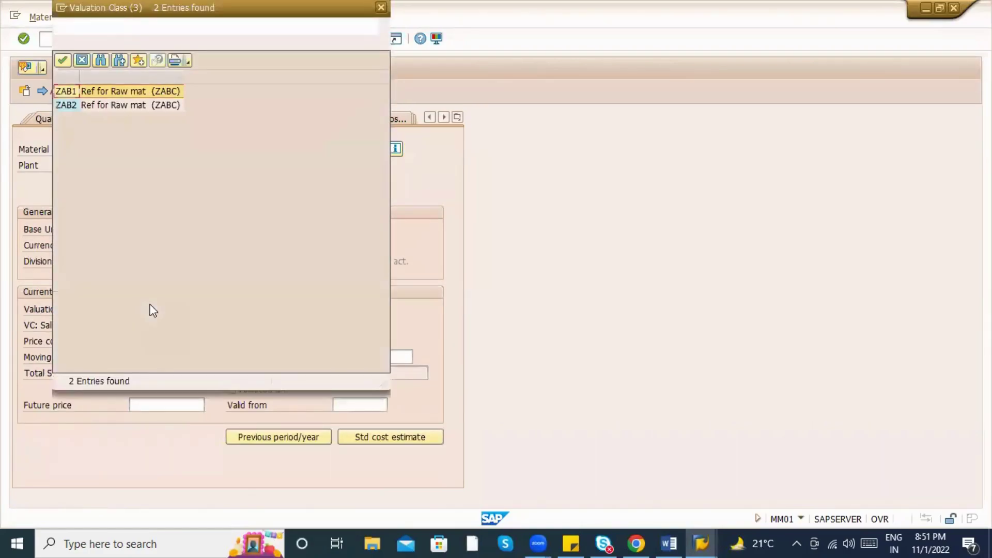
{"action": "double_click", "coordinate": [113, 94]}
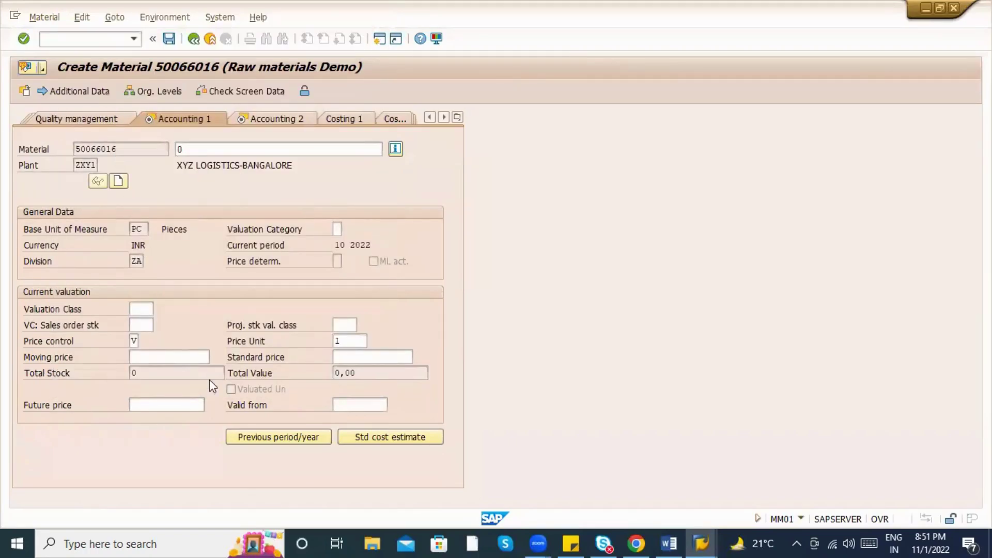
{"action": "key", "text": "Return"}
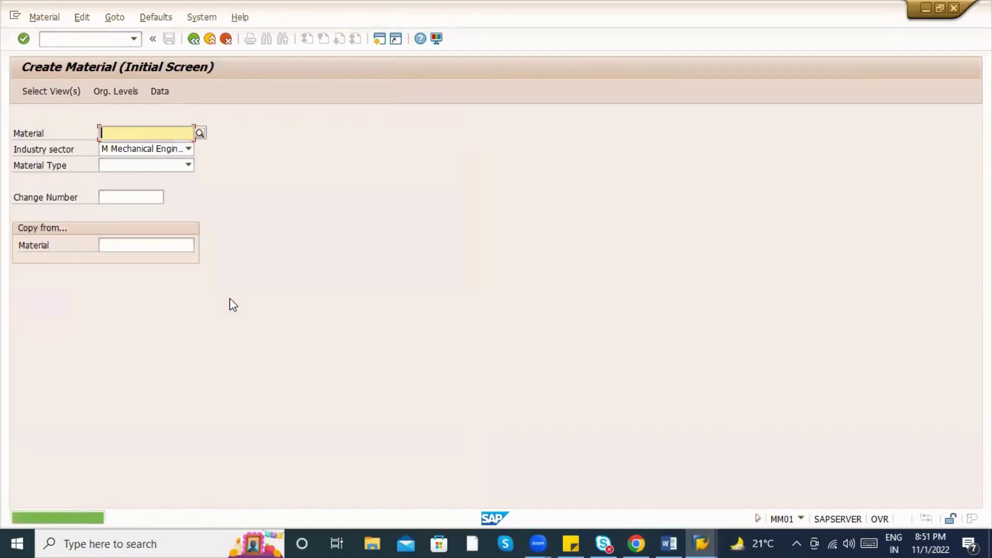
Step: Start a new purchase order in transaction ME21N
{"action": "key", "text": "alt+Tab"}
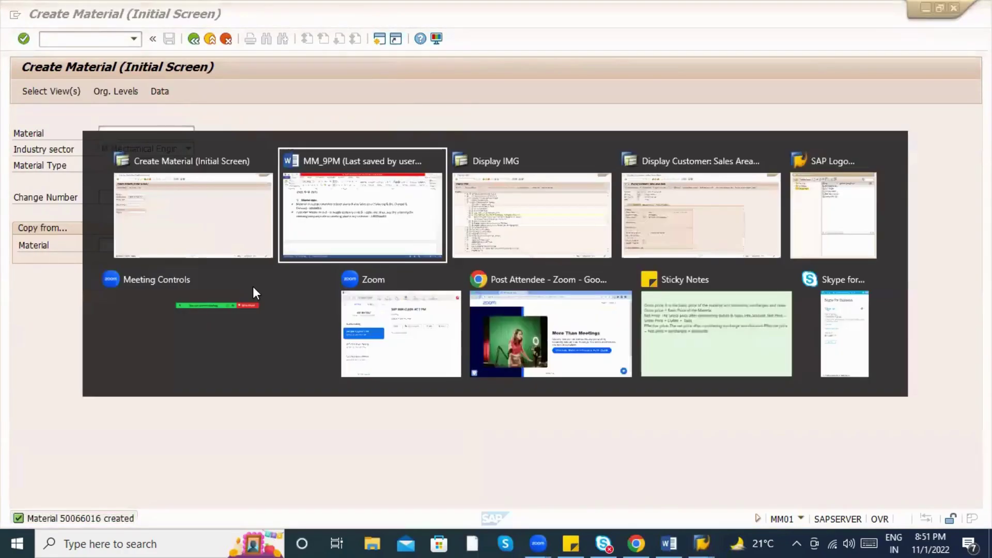
{"action": "key", "text": "alt+Tab"}
{"action": "key", "text": "alt+shift+Tab"}
{"action": "key", "text": "Escape"}
{"action": "left_click", "coordinate": [97, 38]}
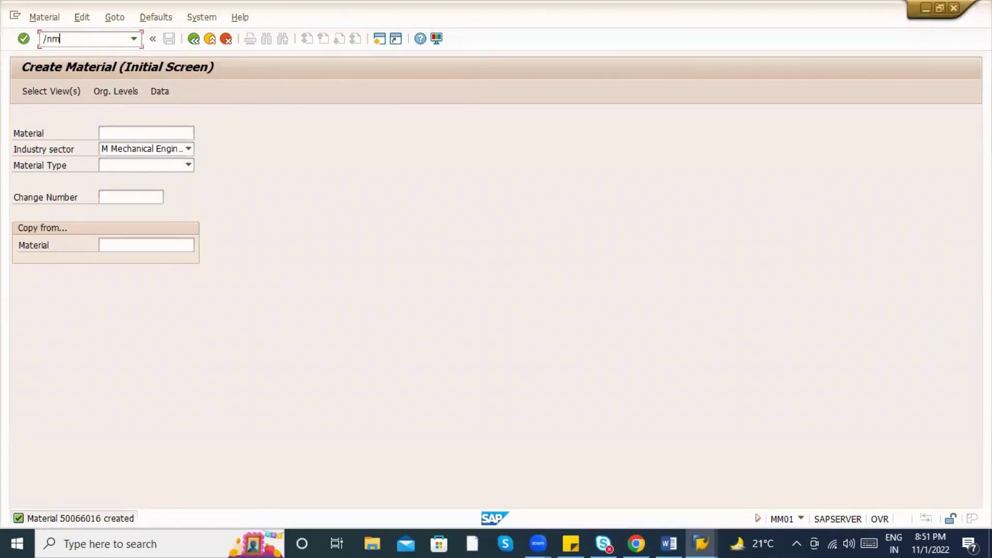
{"action": "key", "text": "Return"}
Step: Check the INTER STO master data requirements in the Word notes, including extending the material to both plants
{"action": "key", "text": "alt+Tab"}
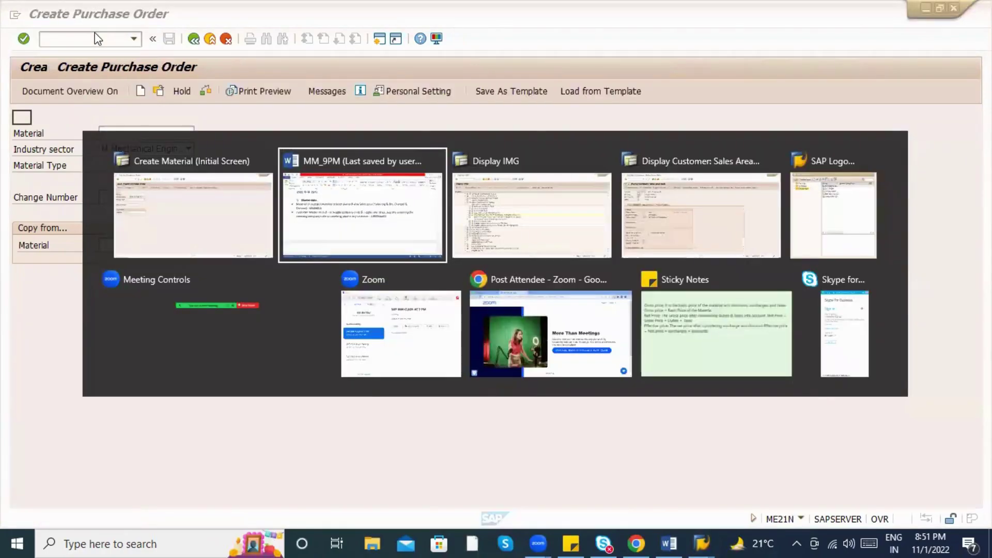
{"action": "key", "text": "alt+Tab"}
{"action": "key", "text": "alt+shift+Tab"}
{"action": "scroll", "coordinate": [355, 271], "scroll_direction": "up", "scroll_amount": 6}
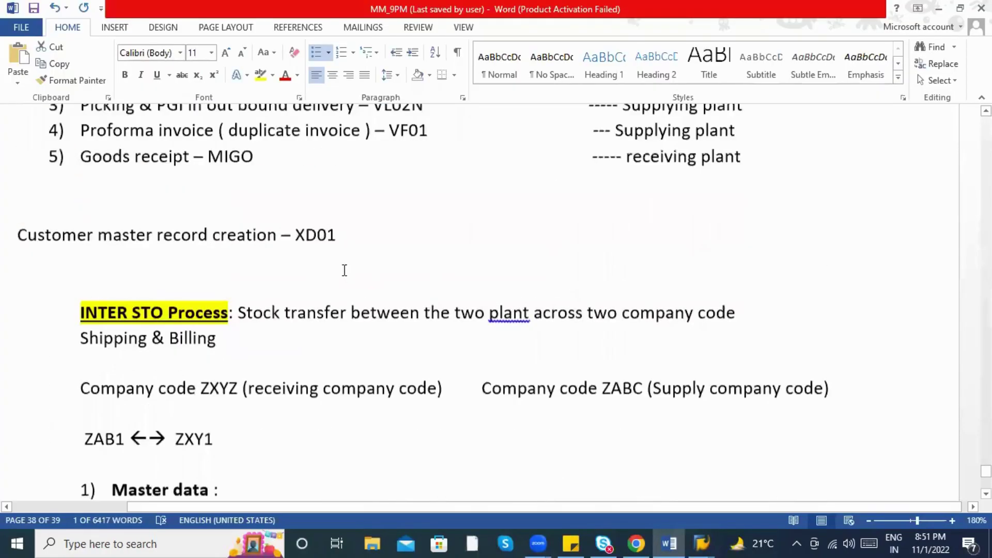
{"action": "scroll", "coordinate": [344, 270], "scroll_direction": "down", "scroll_amount": 6}
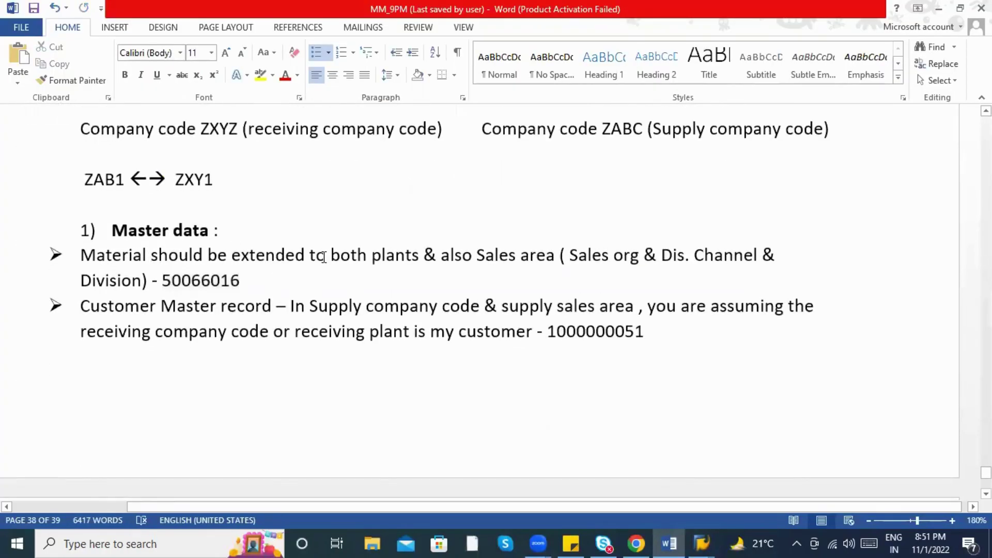
{"action": "left_click_drag", "start_coordinate": [329, 253], "coordinate": [399, 250]}
{"action": "scroll", "coordinate": [372, 283], "scroll_direction": "down", "scroll_amount": 1}
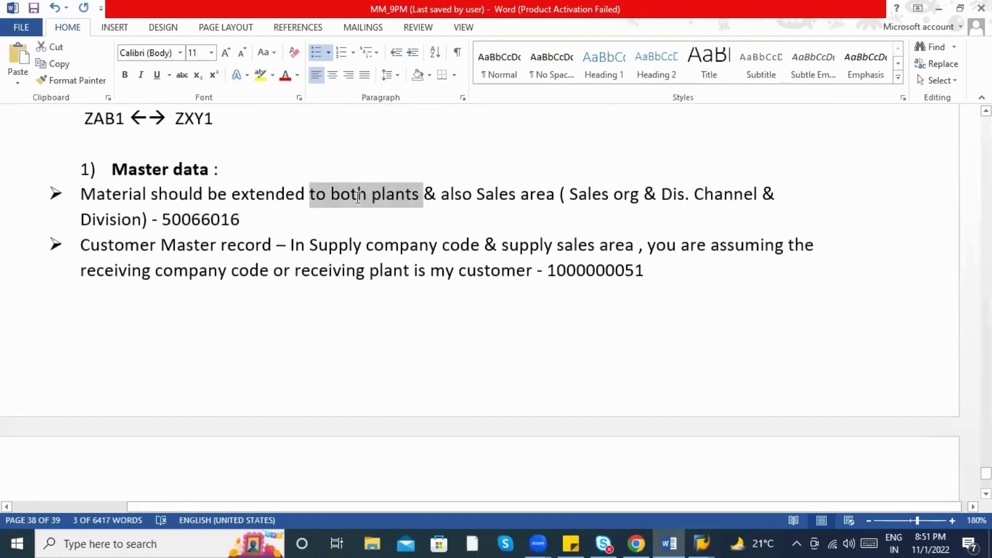
{"action": "left_click", "coordinate": [358, 198]}
{"action": "scroll", "coordinate": [377, 279], "scroll_direction": "down", "scroll_amount": 10}
{"action": "scroll", "coordinate": [375, 279], "scroll_direction": "up", "scroll_amount": 5}
{"action": "key", "text": "alt+Tab"}
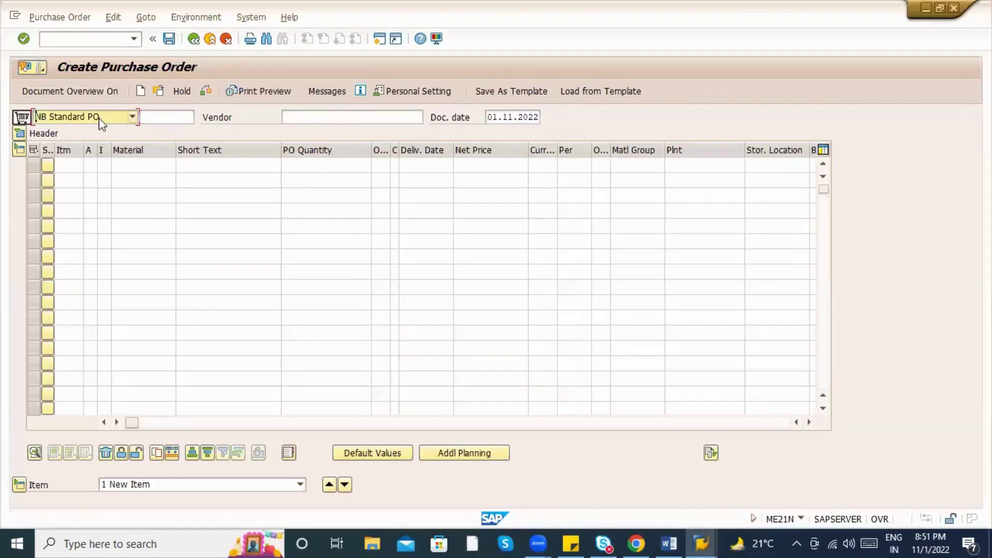
Step: Enter the supplying company's vendor number in the new NB standard purchase order and confirm it
{"action": "left_click", "coordinate": [342, 116]}
{"action": "left_click", "coordinate": [328, 129]}
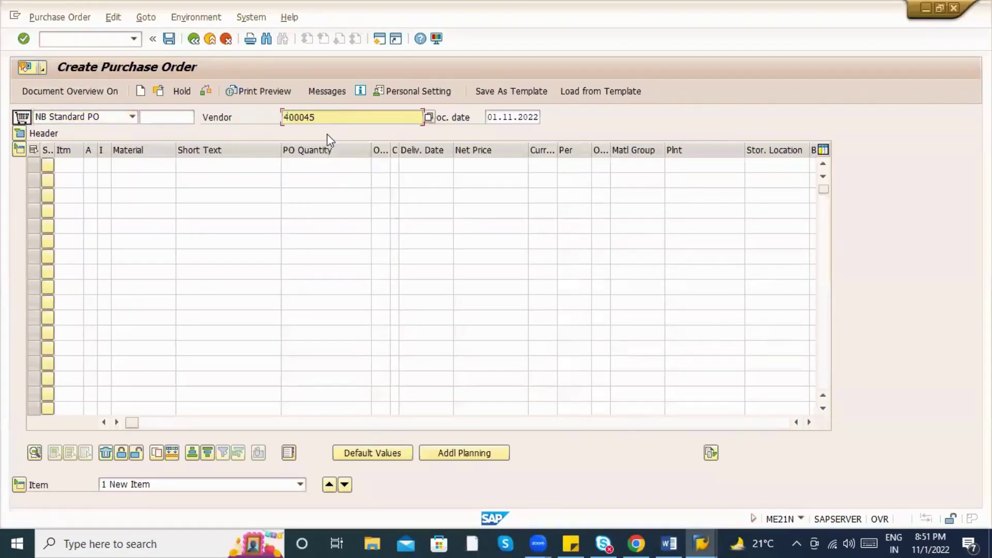
{"action": "key", "text": "Return"}
Step: Set the order's purchasing organization to ZXYZ, purchasing group to 000 and company code to ZXYZ
{"action": "left_click", "coordinate": [124, 165]}
{"action": "left_click", "coordinate": [118, 179]}
{"action": "left_click", "coordinate": [118, 181]}
{"action": "left_click", "coordinate": [120, 191]}
{"action": "left_click", "coordinate": [125, 197]}
{"action": "left_click", "coordinate": [124, 221]}
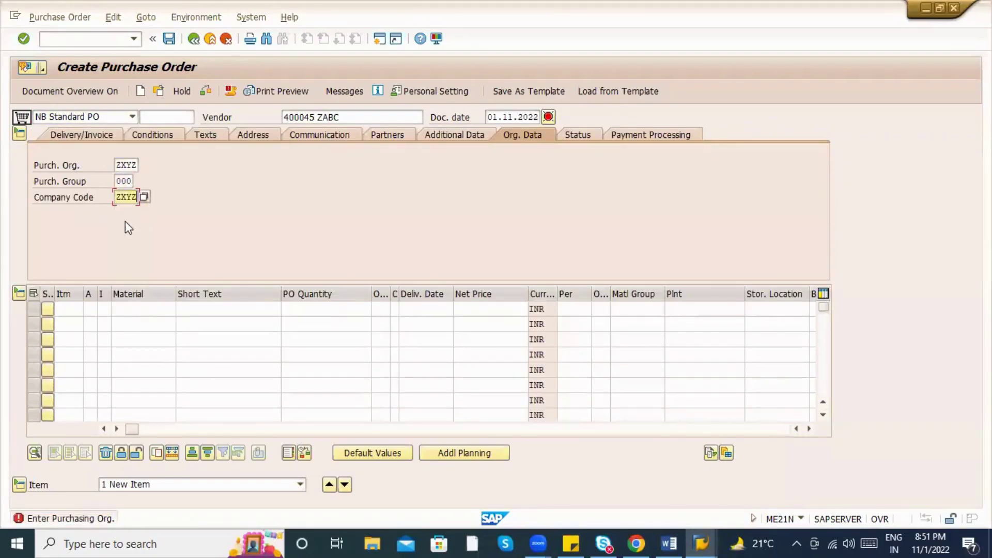
Step: Enter material 50066016 and plant ZXY1 in the first order item
{"action": "left_click", "coordinate": [125, 309]}
{"action": "left_click", "coordinate": [129, 321]}
{"action": "left_click", "coordinate": [674, 309]}
{"action": "left_click", "coordinate": [677, 325]}
Step: Set the first item's order quantity to 100 and confirm the entries
{"action": "left_click", "coordinate": [331, 311]}
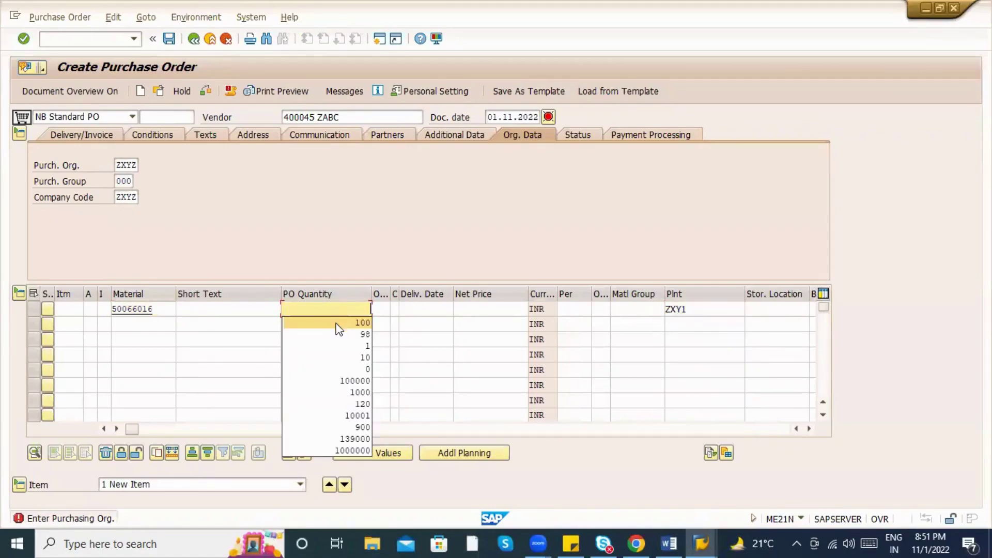
{"action": "left_click", "coordinate": [348, 344]}
{"action": "left_click", "coordinate": [349, 341]}
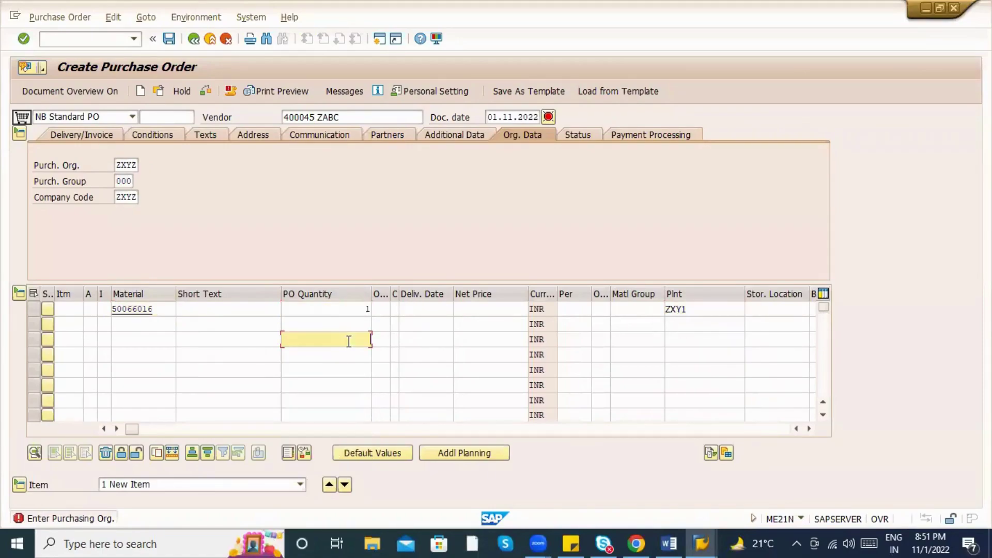
{"action": "left_click", "coordinate": [334, 309]}
{"action": "type", "text": "00"}
{"action": "key", "text": "Return"}
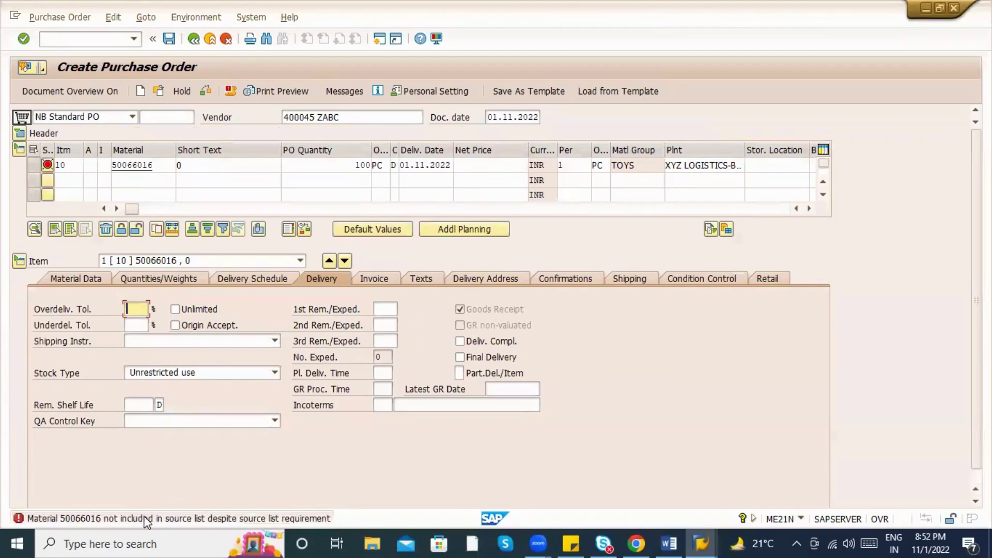
Step: Switch to the IMG session and open the Define Source List Requirement at Plant Level activity under Purchasing's Source List settings
{"action": "left_click", "coordinate": [80, 38]}
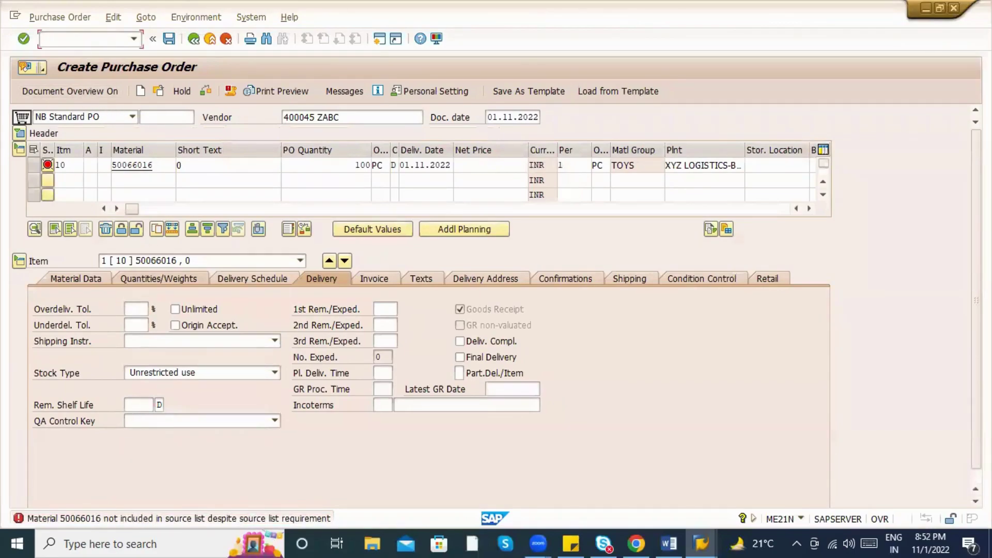
{"action": "key", "text": "alt+Tab"}
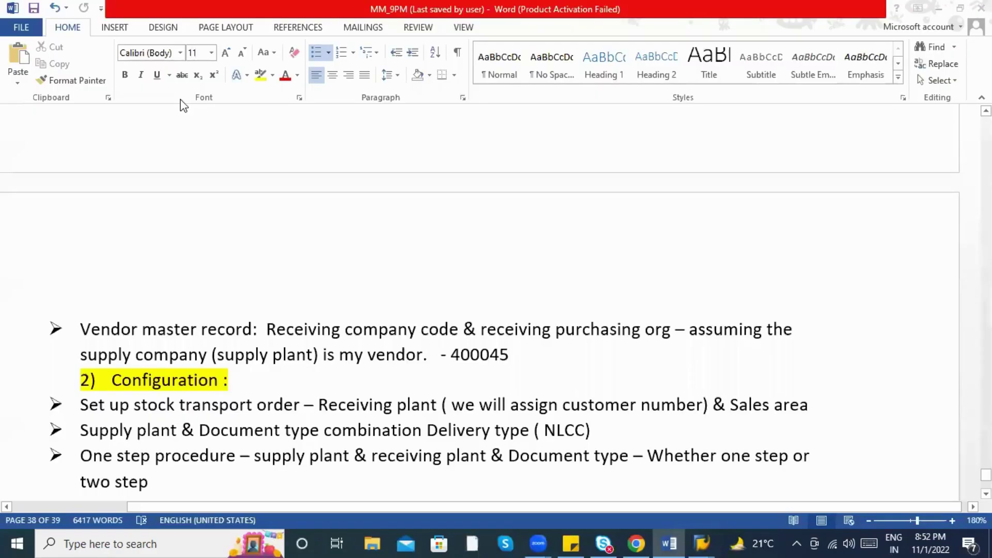
{"action": "key", "text": "alt+Tab"}
{"action": "key", "text": "alt+Tab"}
{"action": "scroll", "coordinate": [56, 233], "scroll_direction": "up", "scroll_amount": 2}
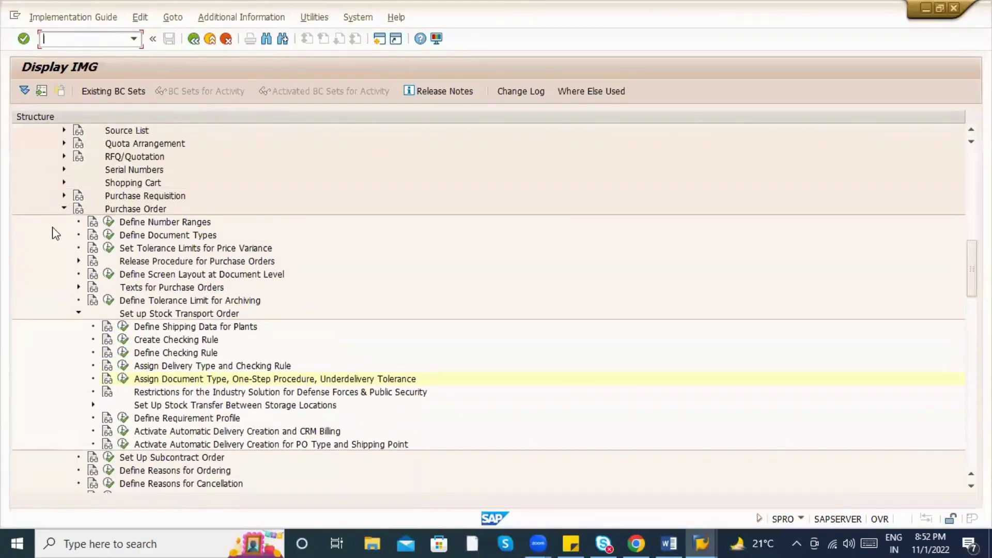
{"action": "left_click", "coordinate": [63, 208]}
{"action": "scroll", "coordinate": [63, 217], "scroll_direction": "up", "scroll_amount": 3}
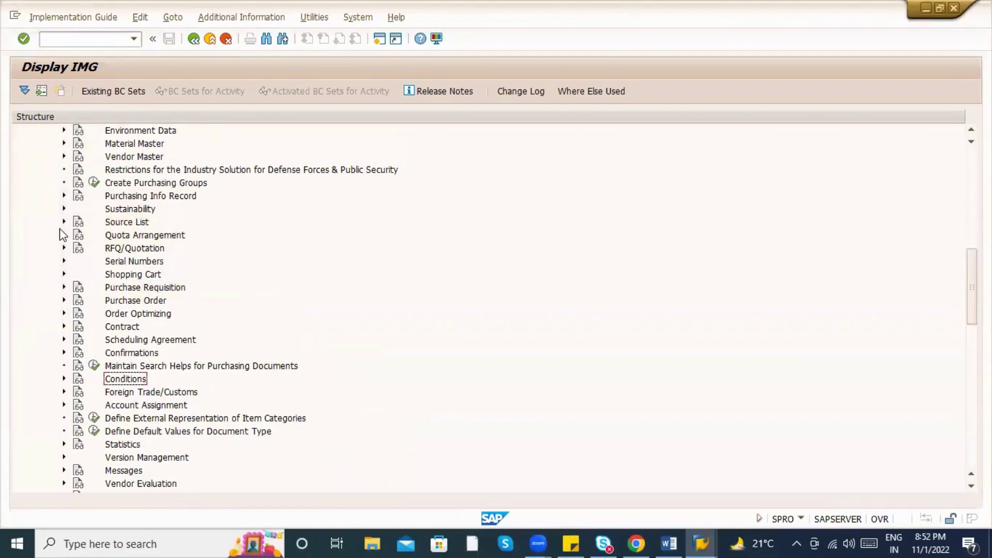
{"action": "left_click", "coordinate": [64, 222]}
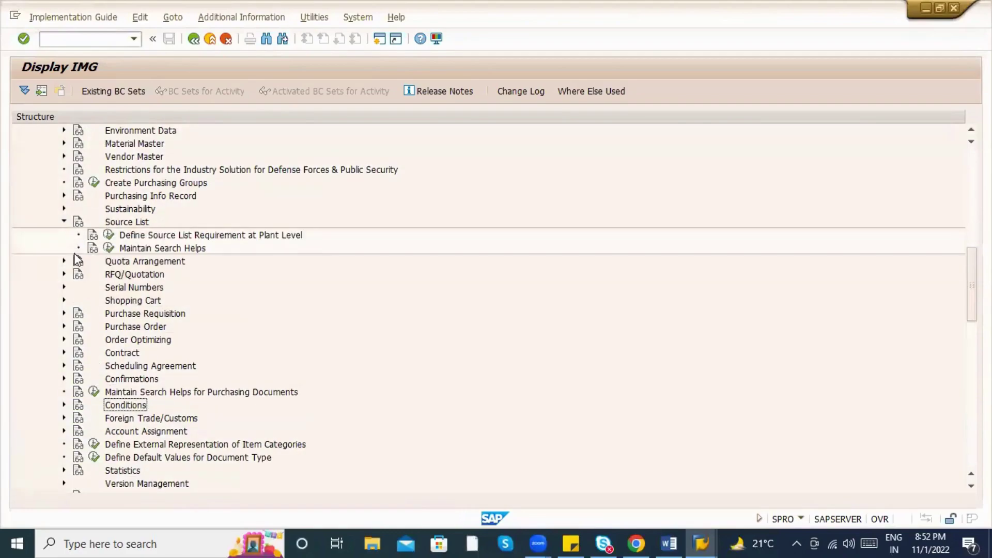
{"action": "left_click", "coordinate": [109, 236]}
Step: Remove the source list requirement for plant ZXY1 and save the change
{"action": "scroll", "coordinate": [231, 269], "scroll_direction": "down", "scroll_amount": 7}
{"action": "scroll", "coordinate": [231, 269], "scroll_direction": "down", "scroll_amount": 7}
{"action": "scroll", "coordinate": [231, 269], "scroll_direction": "up", "scroll_amount": 5}
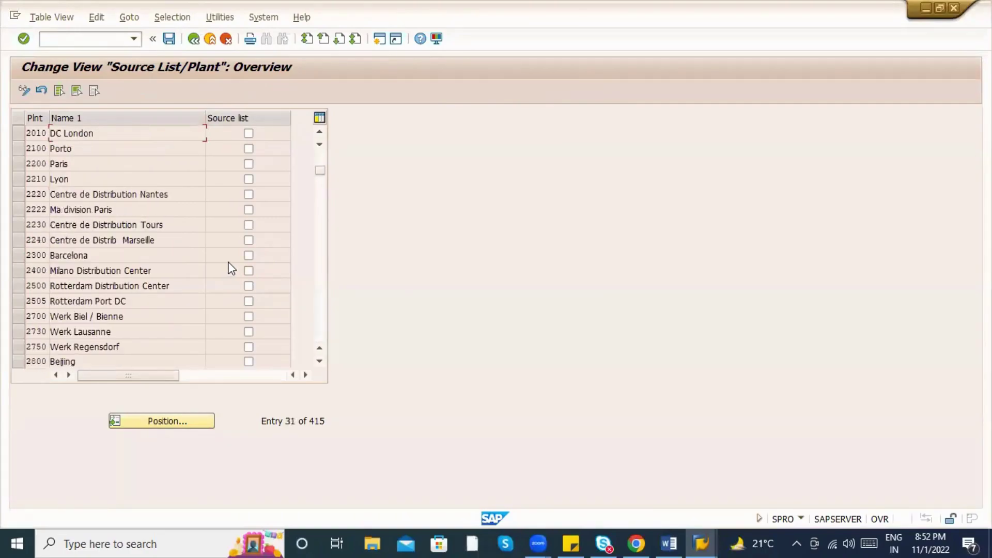
{"action": "scroll", "coordinate": [231, 269], "scroll_direction": "down", "scroll_amount": 3}
{"action": "left_click_drag", "start_coordinate": [320, 170], "coordinate": [317, 324]}
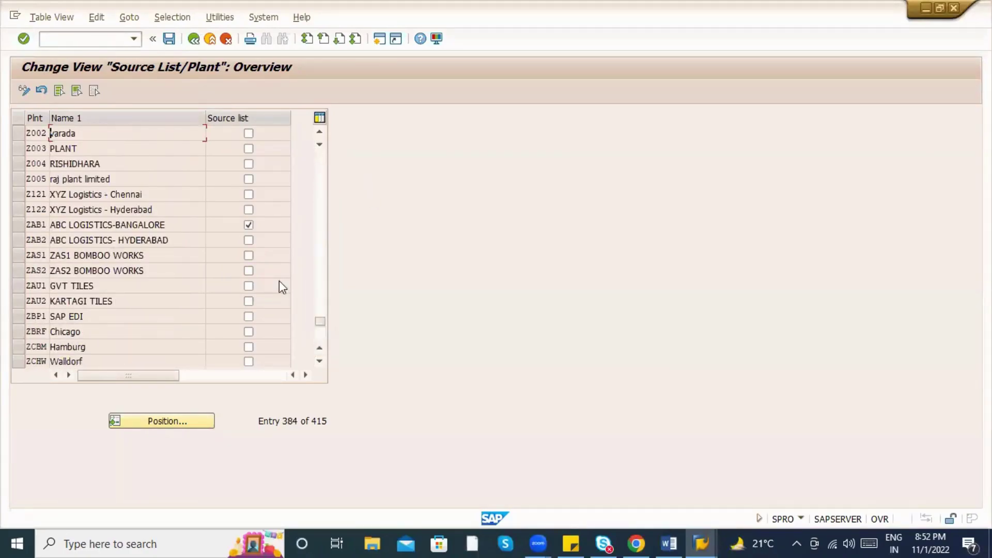
{"action": "scroll", "coordinate": [268, 269], "scroll_direction": "down", "scroll_amount": 6}
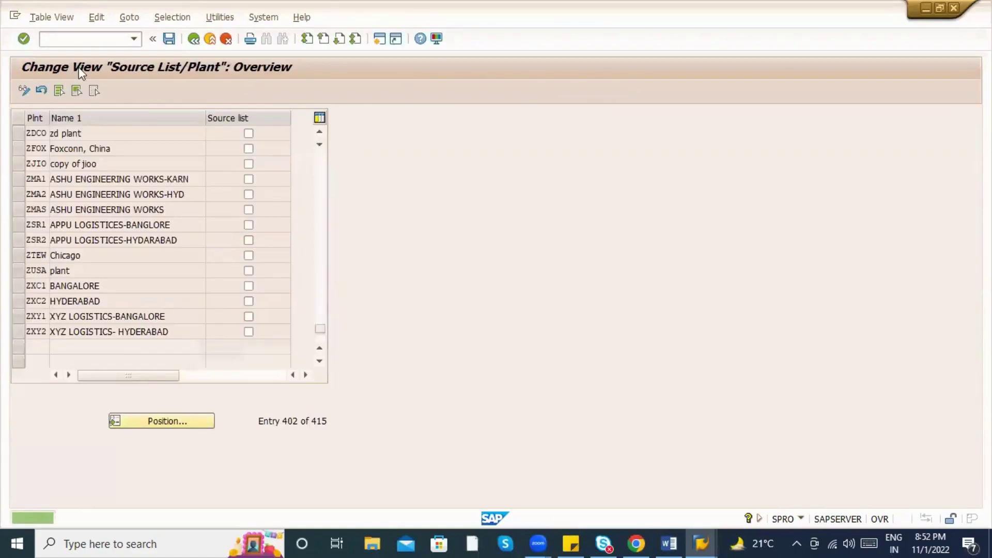
Step: Restart purchase order creation with /nme21n and enter the supplying company's vendor number in the new NB order
{"action": "key", "text": "alt+Tab"}
{"action": "key", "text": "alt+Tab"}
{"action": "key", "text": "Tab"}
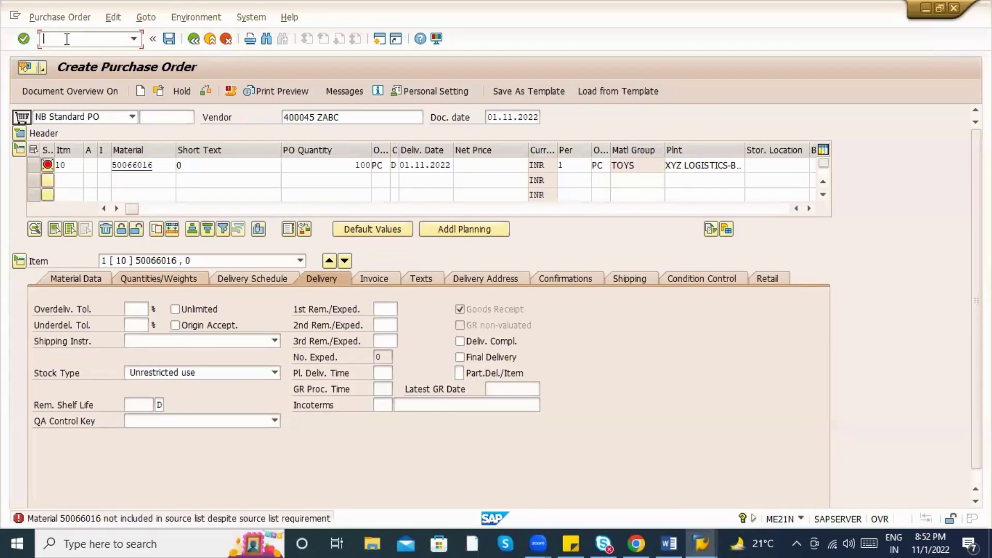
{"action": "type", "text": "/nme21n"}
{"action": "key", "text": "Return"}
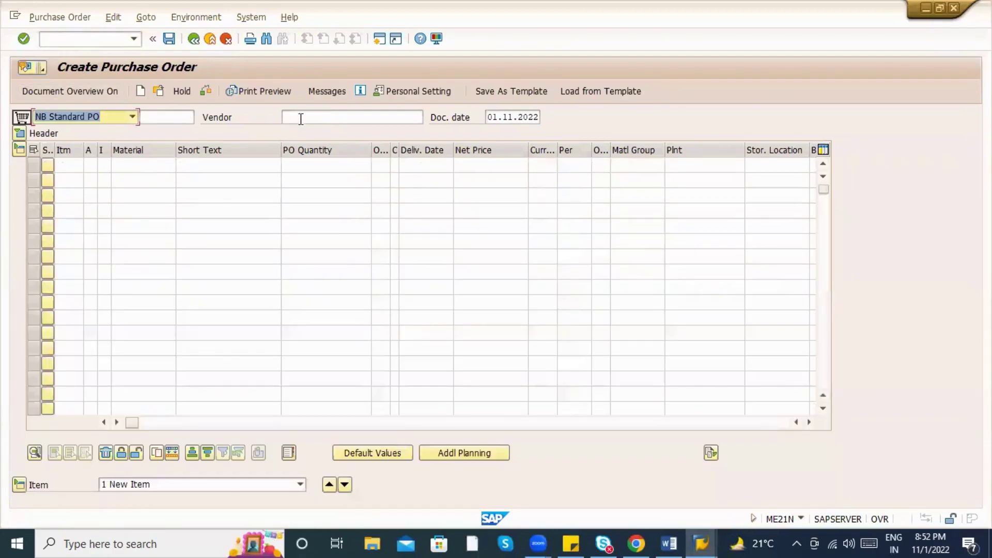
{"action": "left_click", "coordinate": [301, 119]}
{"action": "left_click", "coordinate": [303, 131]}
{"action": "key", "text": "Return"}
Step: Set the order's purchasing organization to ZXYZ, purchasing group to 000 and company code to ZABC
{"action": "left_click", "coordinate": [125, 165]}
{"action": "left_click", "coordinate": [125, 177]}
{"action": "left_click", "coordinate": [124, 181]}
{"action": "left_click", "coordinate": [125, 193]}
{"action": "left_click", "coordinate": [127, 198]}
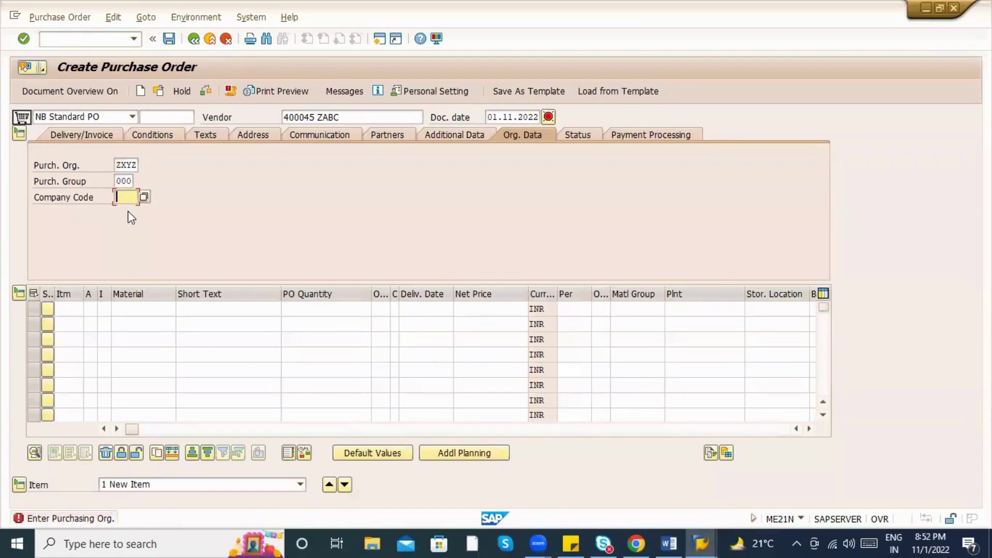
{"action": "left_click", "coordinate": [126, 210]}
Step: Enter the first order item with material 50066016, plant ZXY1 and quantity 100, and confirm the entries
{"action": "left_click", "coordinate": [133, 305]}
{"action": "left_click", "coordinate": [138, 324]}
{"action": "key", "text": "Return"}
{"action": "left_click", "coordinate": [690, 166]}
{"action": "left_click", "coordinate": [683, 178]}
{"action": "left_click", "coordinate": [342, 166]}
{"action": "left_click", "coordinate": [346, 180]}
{"action": "key", "text": "Return"}
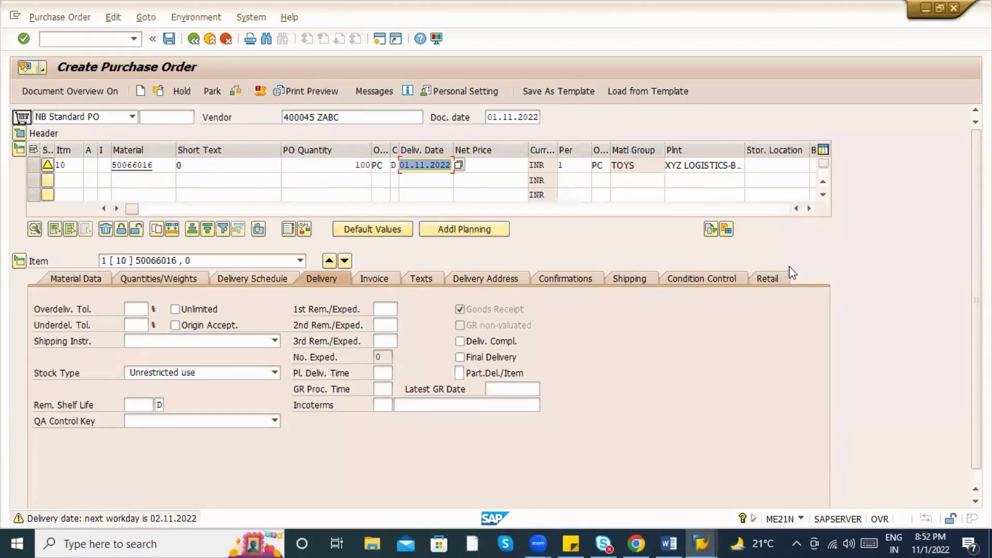
Step: Check the item's shipping data for the delivery type, sales area and customer
{"action": "left_click", "coordinate": [639, 278]}
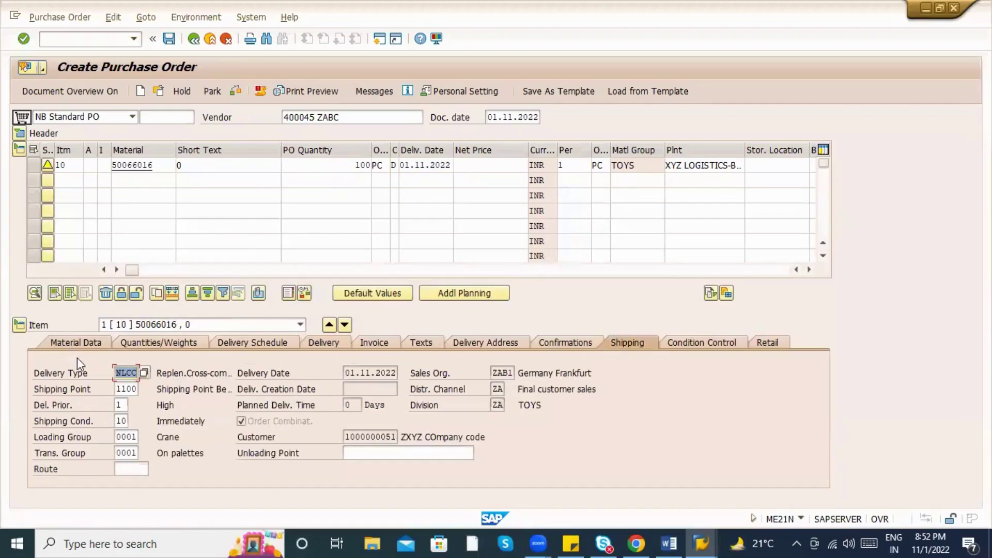
{"action": "left_click", "coordinate": [508, 373]}
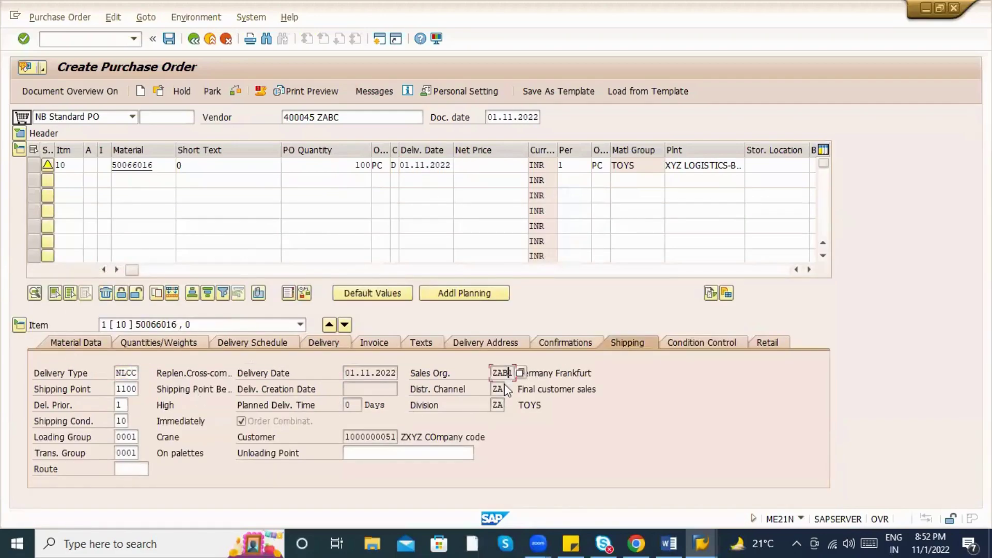
{"action": "double_click", "coordinate": [347, 438]}
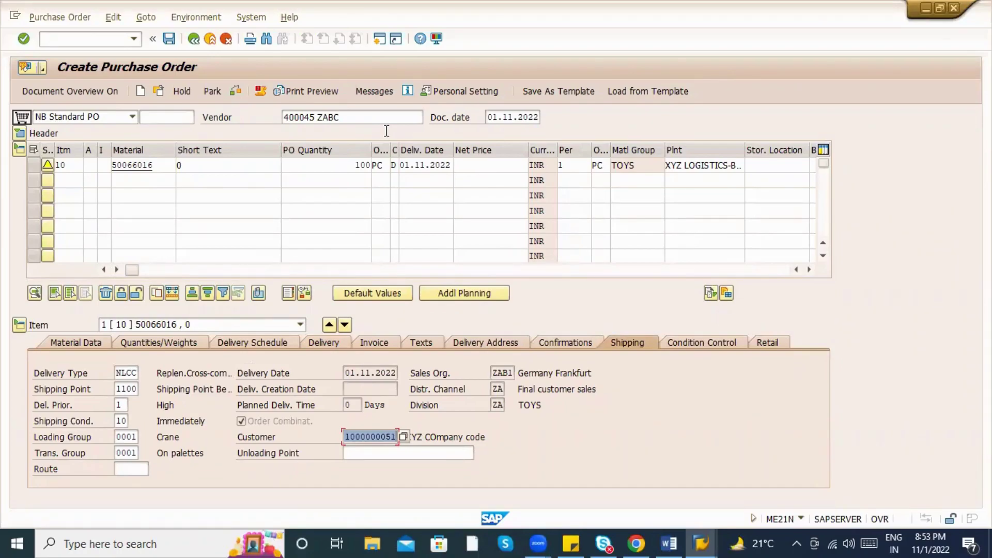
Step: Save the new purchase order and display the saved document
{"action": "left_click", "coordinate": [170, 39]}
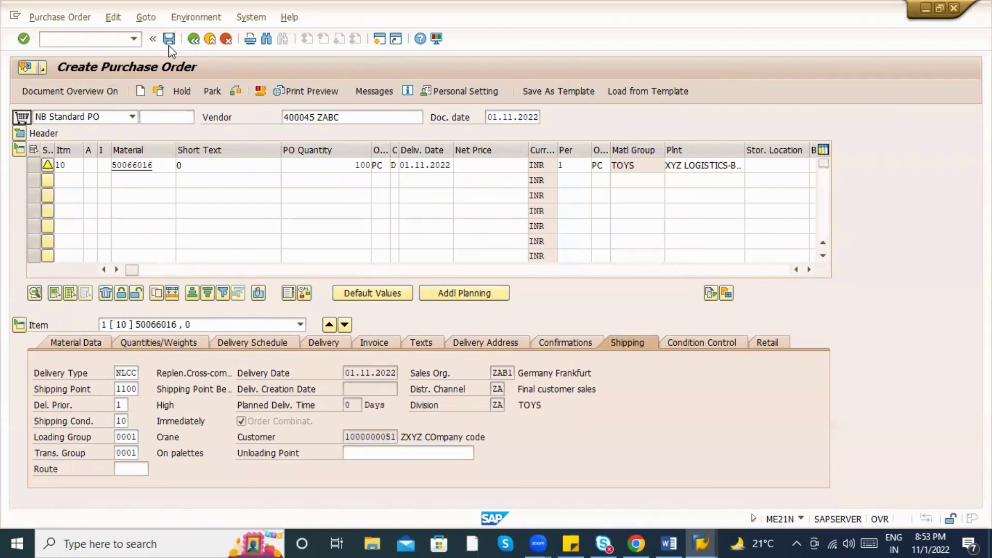
{"action": "left_click", "coordinate": [216, 284]}
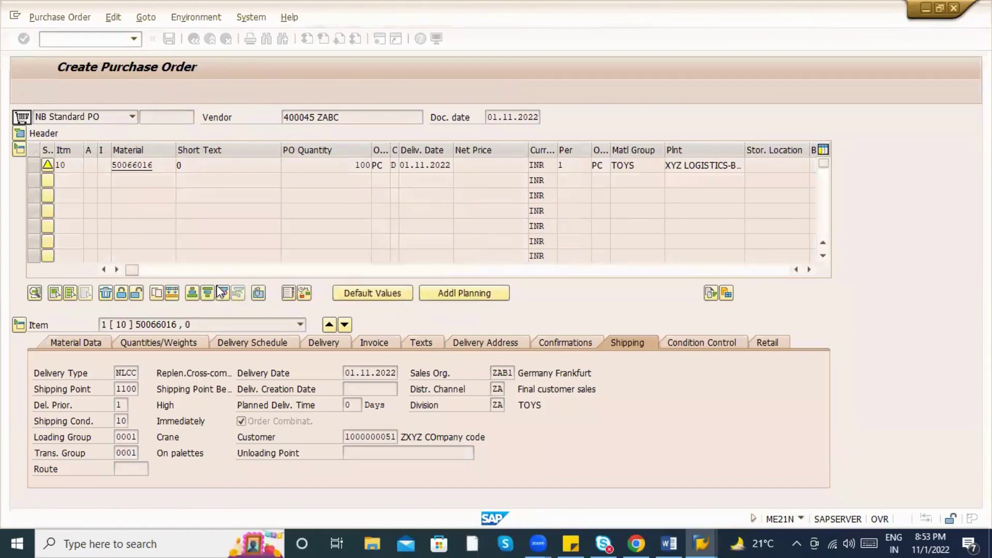
{"action": "left_click", "coordinate": [160, 91]}
{"action": "key", "text": "Return"}
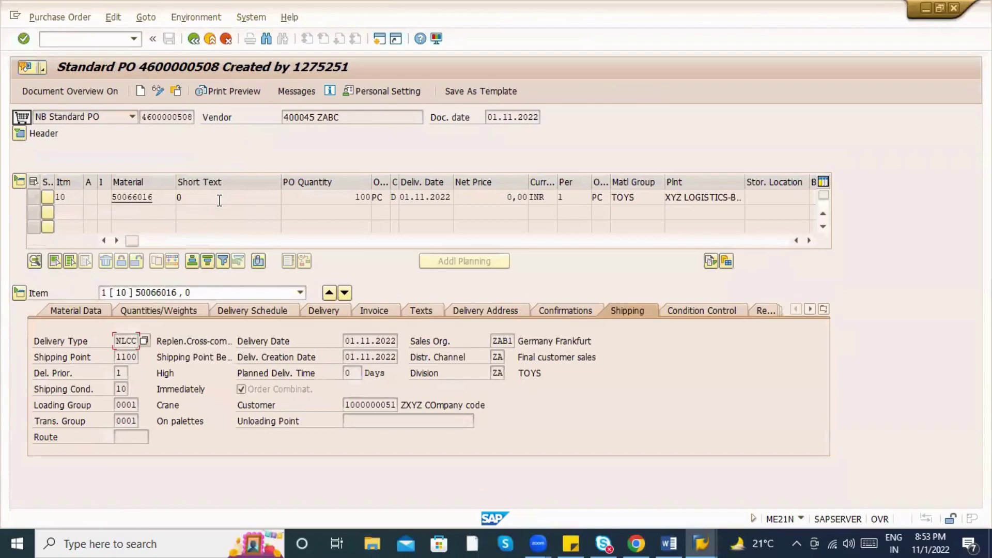
Step: Switch the saved order to change mode and clear the free-of-charge indicator on item 10
{"action": "left_click", "coordinate": [158, 91]}
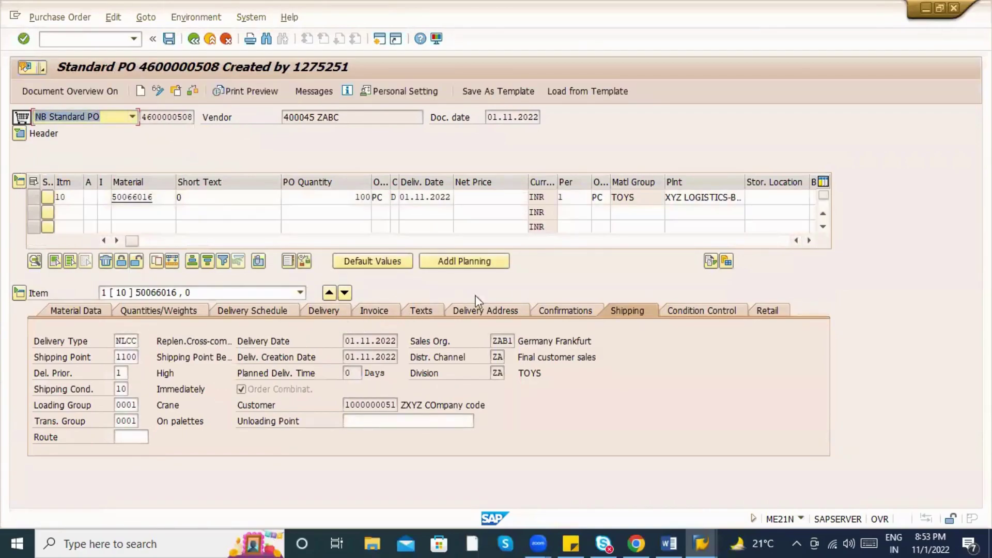
{"action": "left_click", "coordinate": [194, 241]}
{"action": "left_click", "coordinate": [279, 241]}
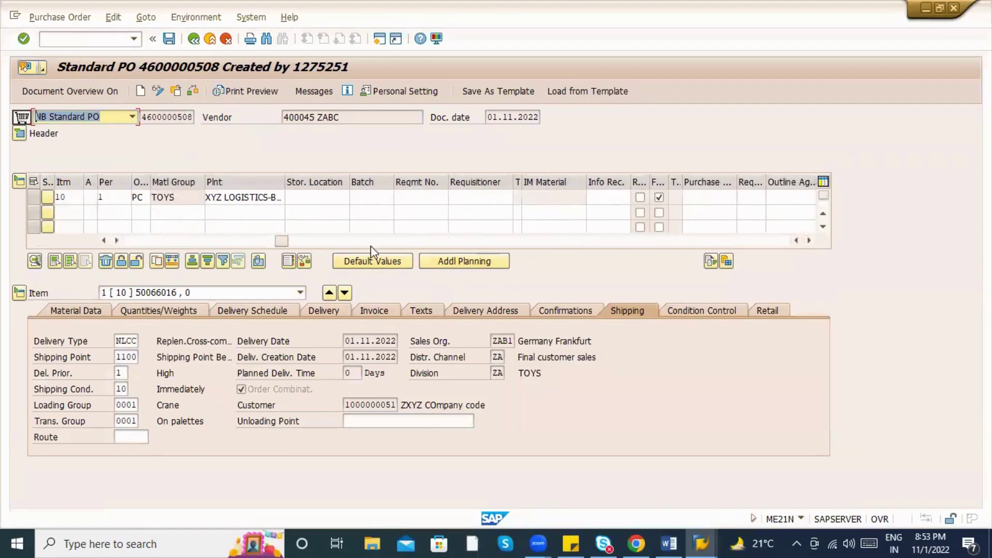
{"action": "left_click", "coordinate": [659, 197]}
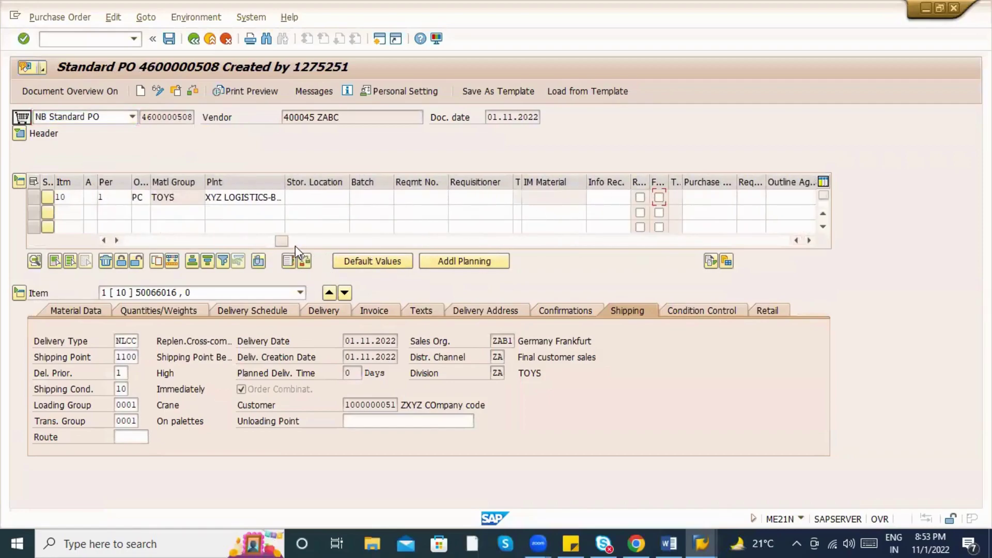
Step: Set item 10's net price to 1000 INR and confirm it
{"action": "left_click", "coordinate": [241, 242]}
{"action": "left_click", "coordinate": [201, 242]}
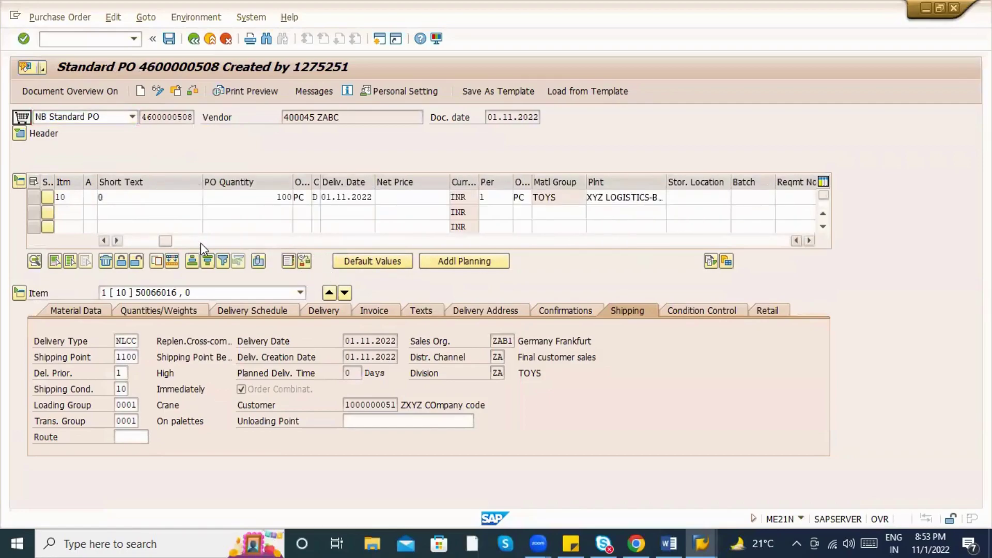
{"action": "left_click", "coordinate": [401, 198]}
{"action": "type", "text": "1.000"}
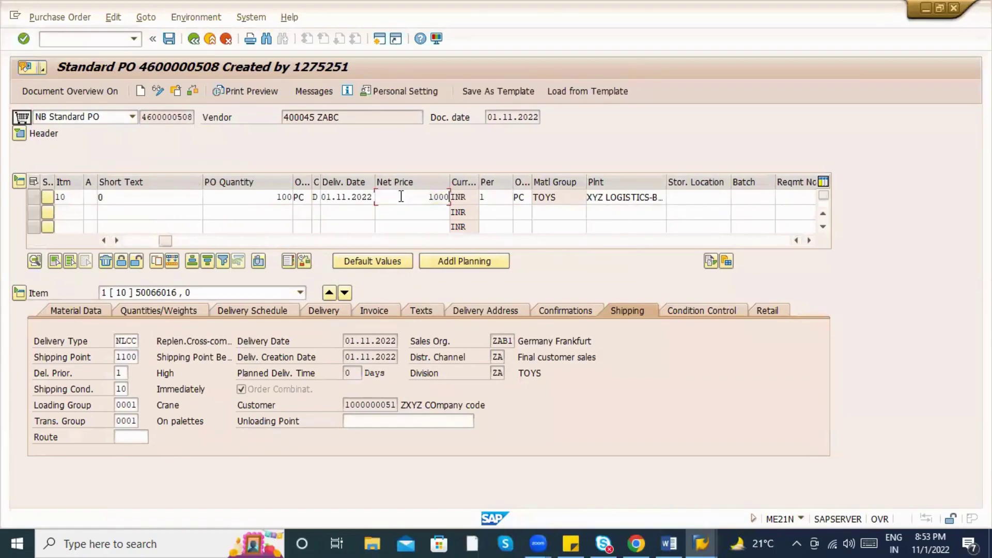
{"action": "key", "text": "Return"}
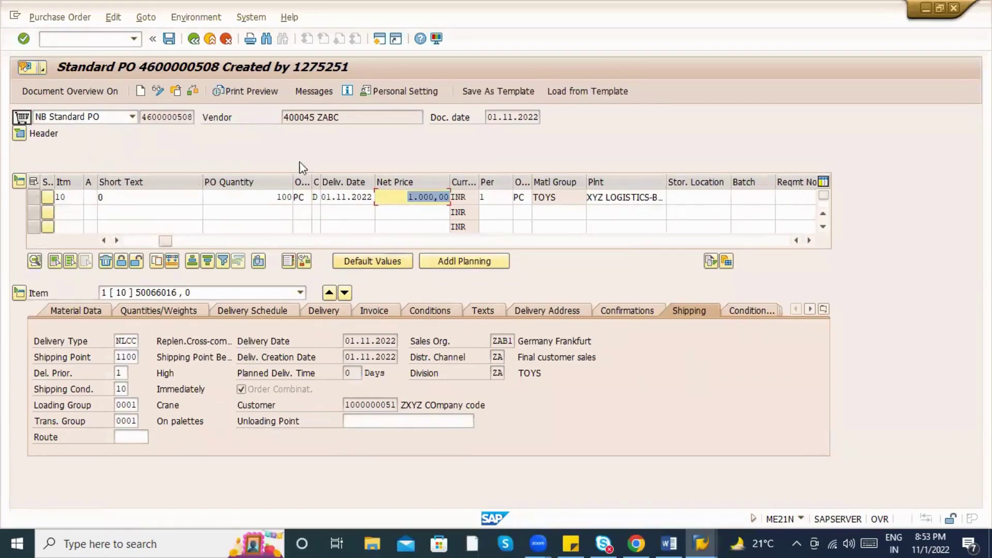
Step: Check the changed purchase order for messages and save it
{"action": "left_click", "coordinate": [200, 90]}
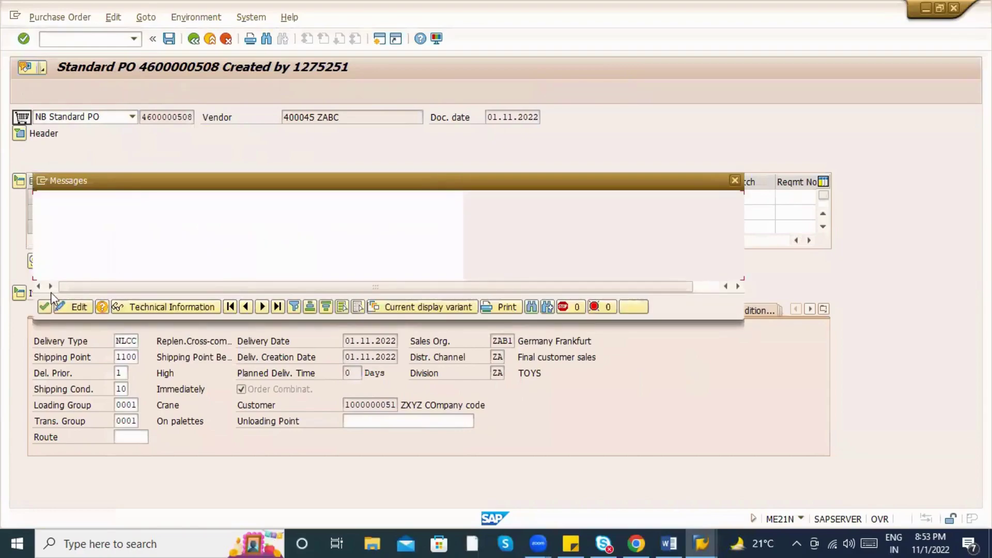
{"action": "left_click", "coordinate": [47, 306]}
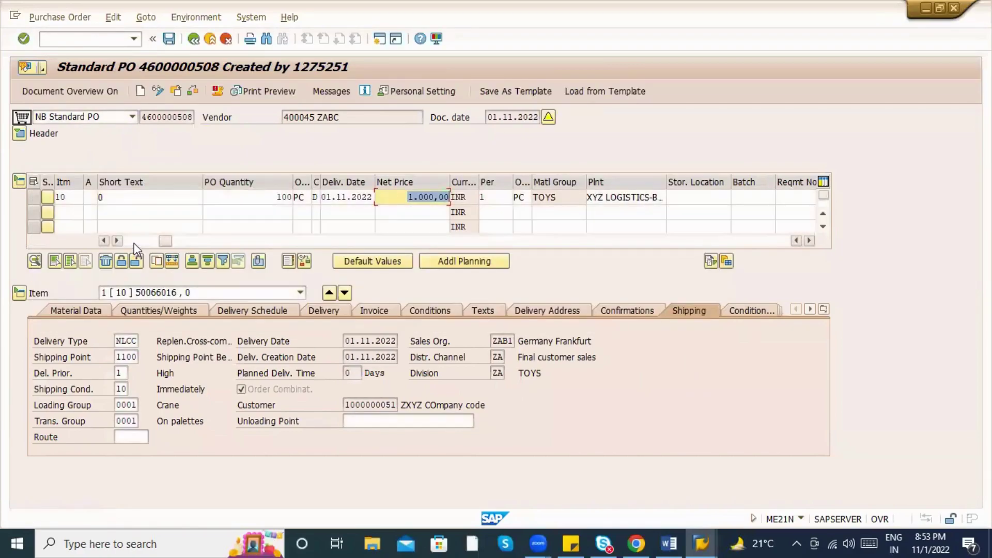
{"action": "key", "text": "ctrl+s"}
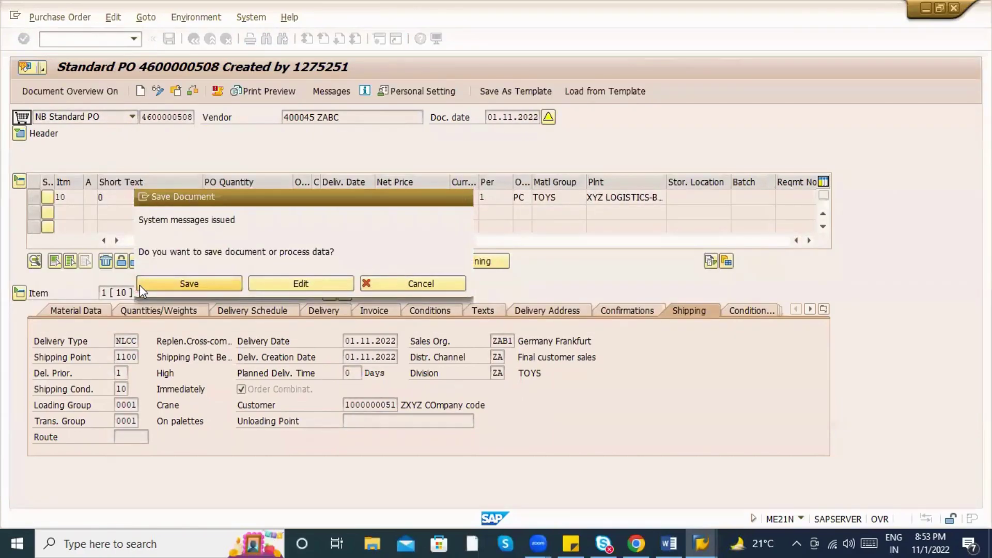
{"action": "left_click", "coordinate": [140, 285]}
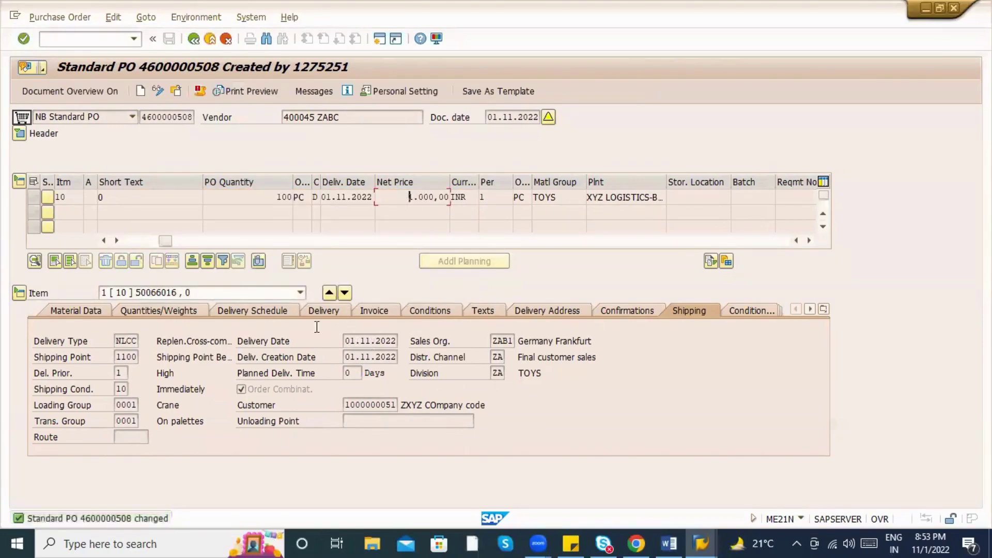
Step: Review the saved order's header organizational data and item 10's delivery type, customer and sales area
{"action": "left_click_drag", "start_coordinate": [165, 241], "coordinate": [3, 222]}
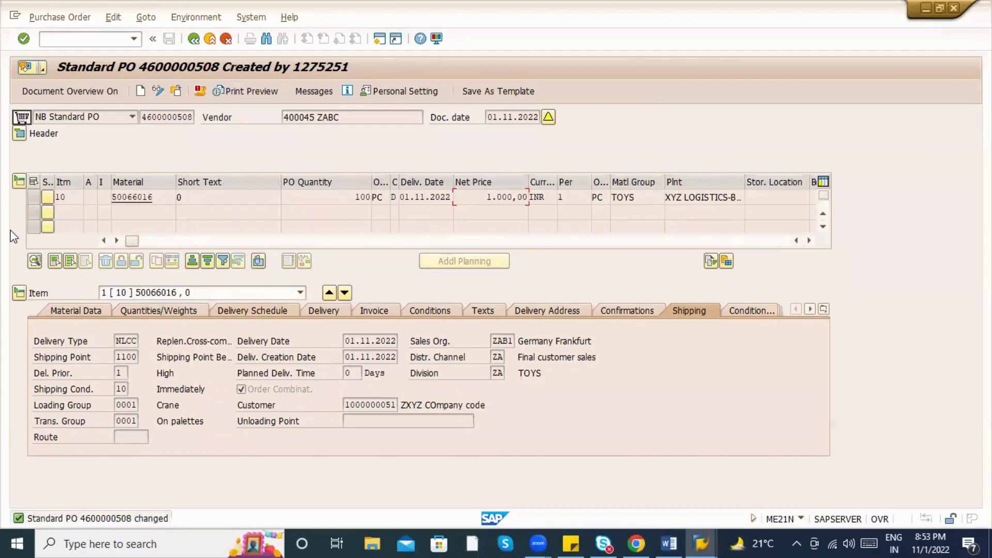
{"action": "left_click", "coordinate": [19, 133]}
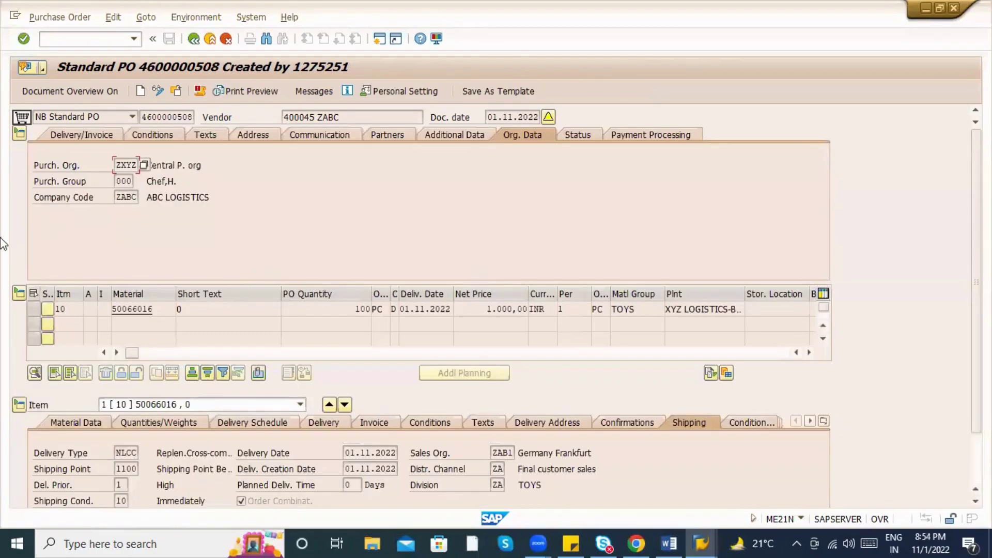
{"action": "scroll", "coordinate": [723, 424], "scroll_direction": "down", "scroll_amount": 3}
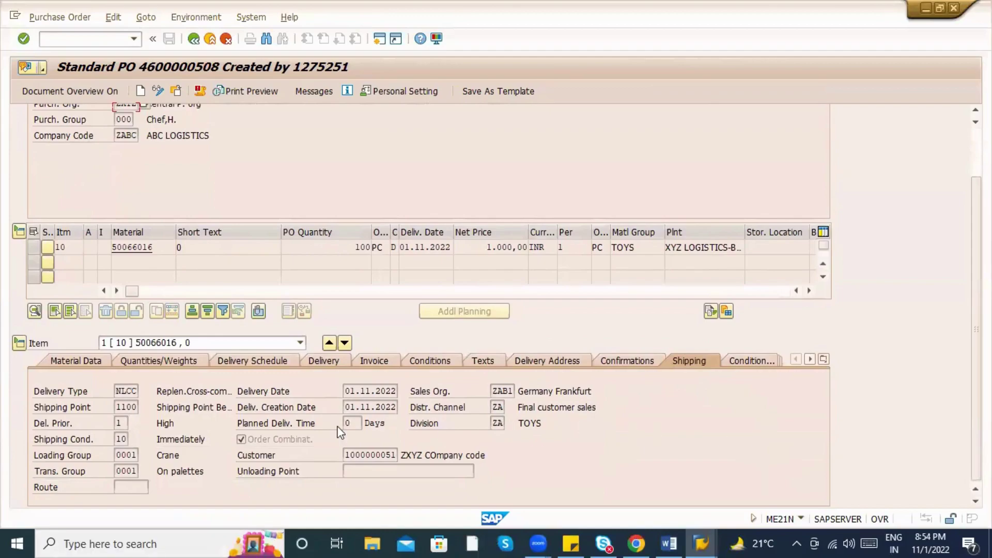
{"action": "scroll", "coordinate": [241, 475], "scroll_direction": "up", "scroll_amount": 3}
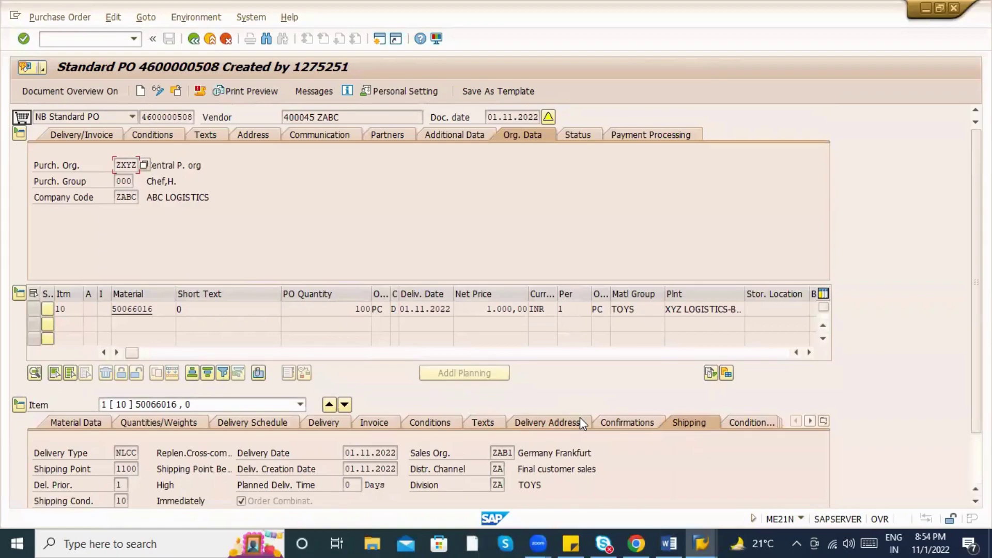
{"action": "scroll", "coordinate": [635, 433], "scroll_direction": "down", "scroll_amount": 2}
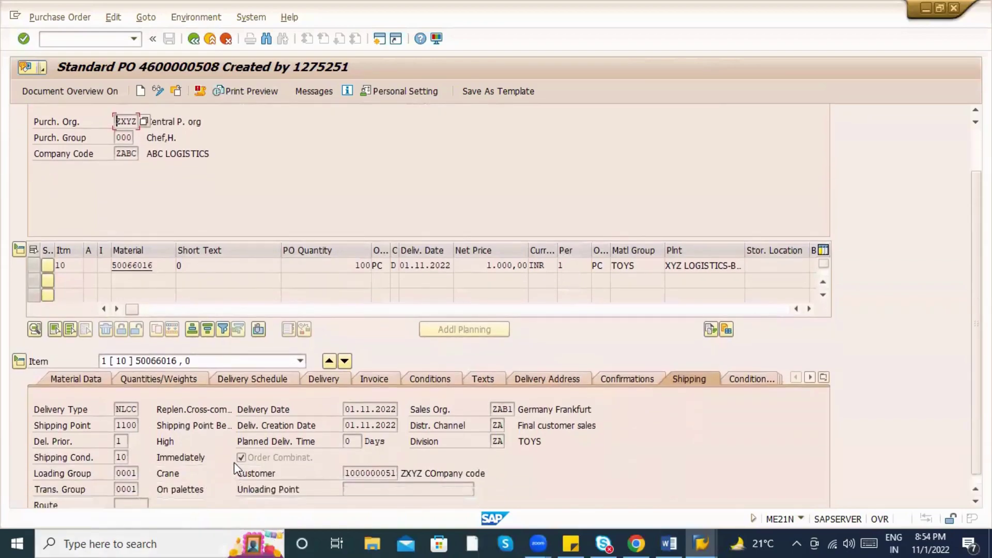
{"action": "scroll", "coordinate": [214, 429], "scroll_direction": "down", "scroll_amount": 1}
{"action": "left_click_drag", "start_coordinate": [182, 392], "coordinate": [239, 391]}
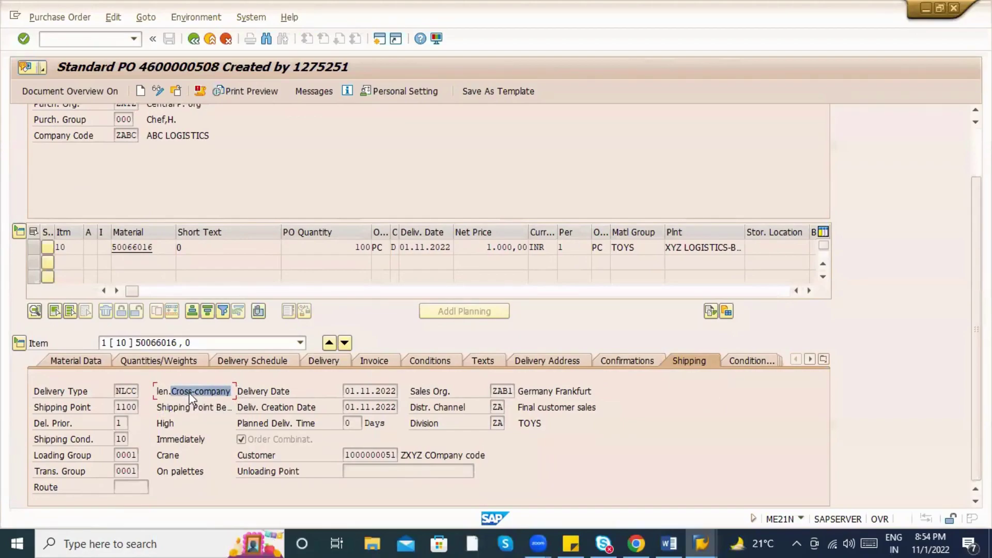
{"action": "left_click", "coordinate": [168, 392]}
{"action": "left_click_drag", "start_coordinate": [187, 391], "coordinate": [243, 394]}
{"action": "left_click", "coordinate": [264, 443]}
{"action": "scroll", "coordinate": [300, 268], "scroll_direction": "up", "scroll_amount": 2}
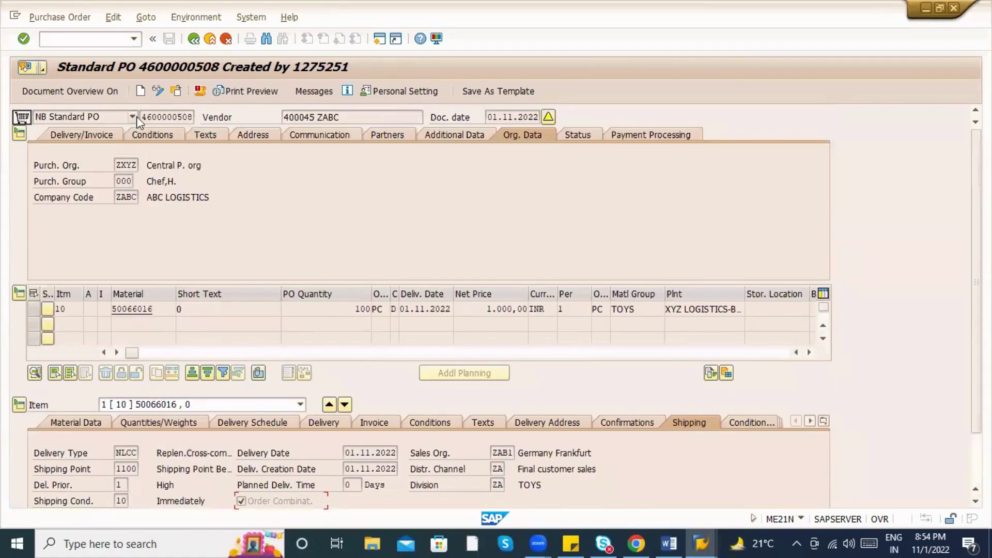
Step: Copy the purchase order's number and check the Word procedure notes for the outbound delivery transaction
{"action": "left_click_drag", "start_coordinate": [139, 117], "coordinate": [198, 118]}
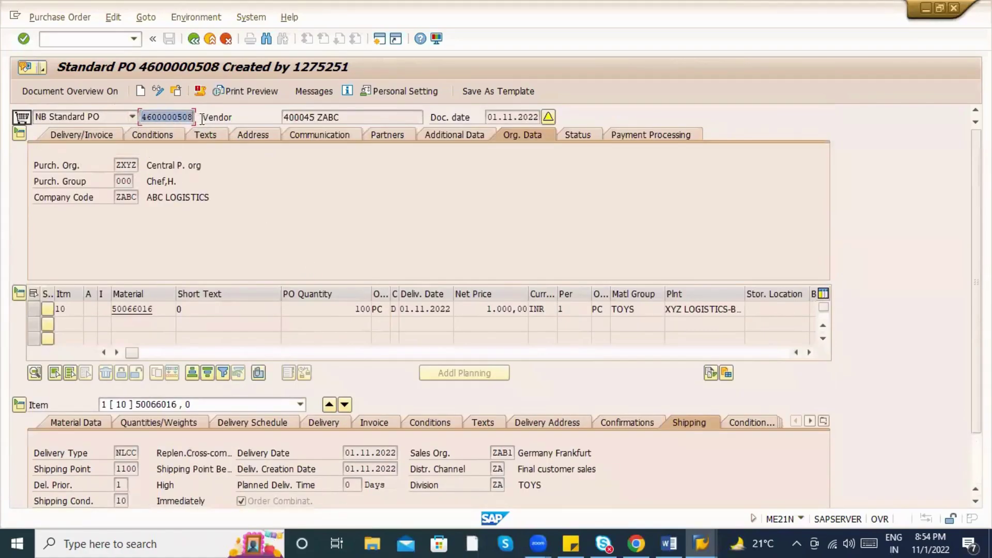
{"action": "key", "text": "ctrl+c"}
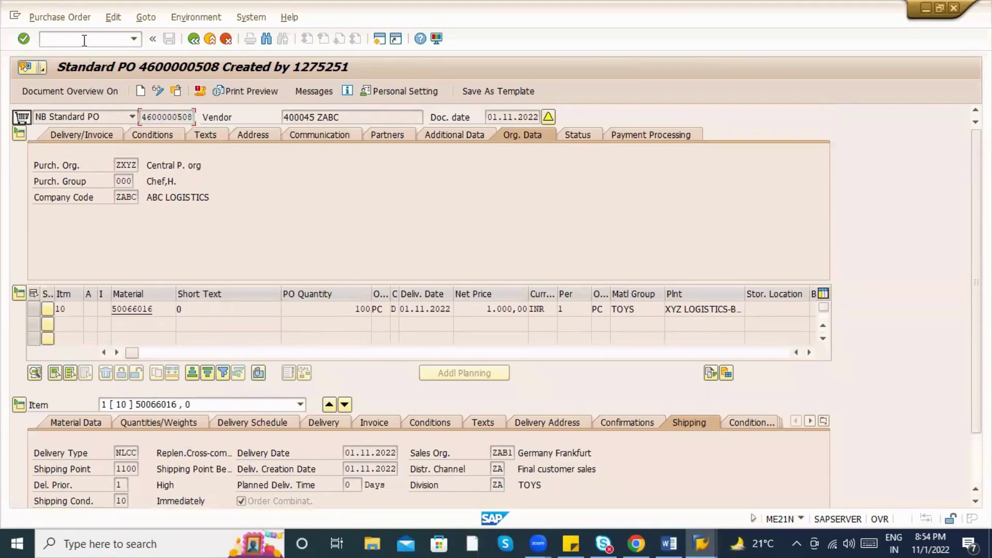
{"action": "key", "text": "alt+Tab"}
{"action": "key", "text": "alt+Tab"}
{"action": "key", "text": "alt+Tab"}
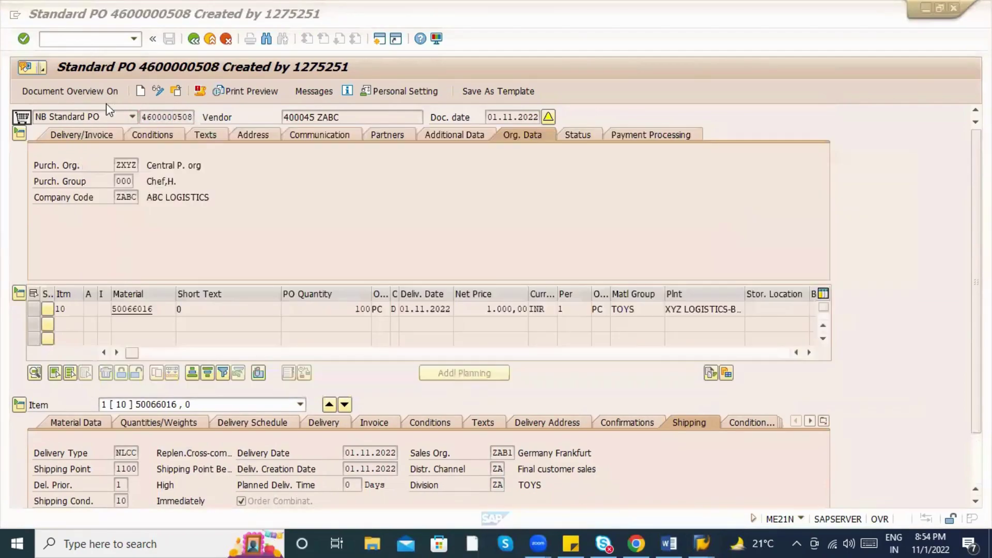
{"action": "key", "text": "alt+Tab"}
{"action": "key", "text": "alt+Tab"}
{"action": "scroll", "coordinate": [222, 368], "scroll_direction": "down", "scroll_amount": 3}
{"action": "scroll", "coordinate": [222, 368], "scroll_direction": "down", "scroll_amount": 3}
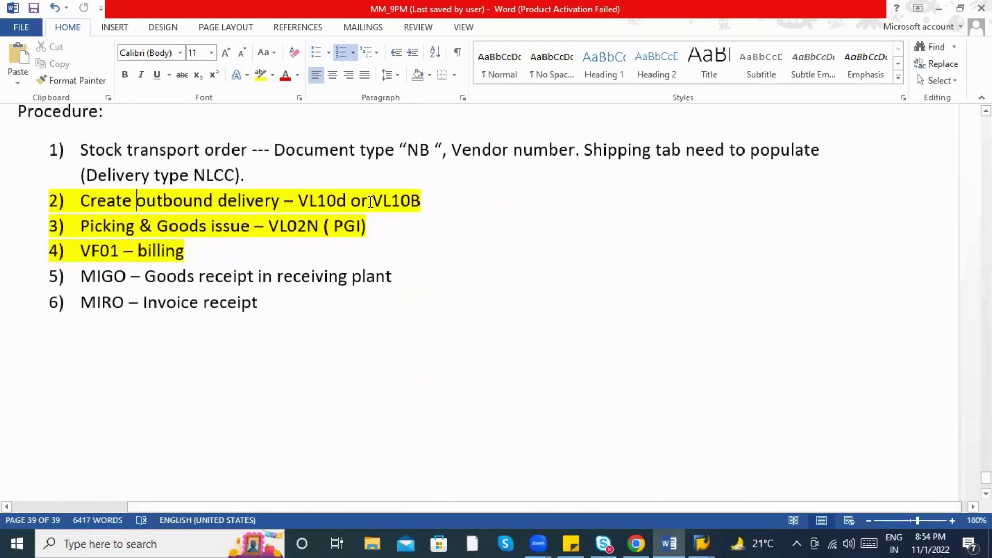
Step: Start transaction VL10D in the other SAP session and enter the copied order number as the purchasing document
{"action": "key", "text": "alt+Tab"}
{"action": "type", "text": "/"}
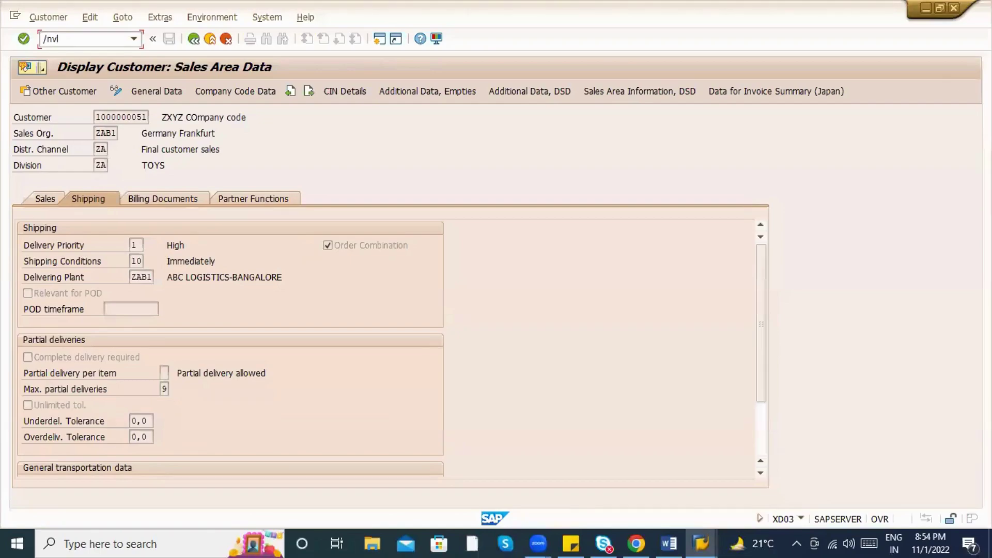
{"action": "key", "text": "Return"}
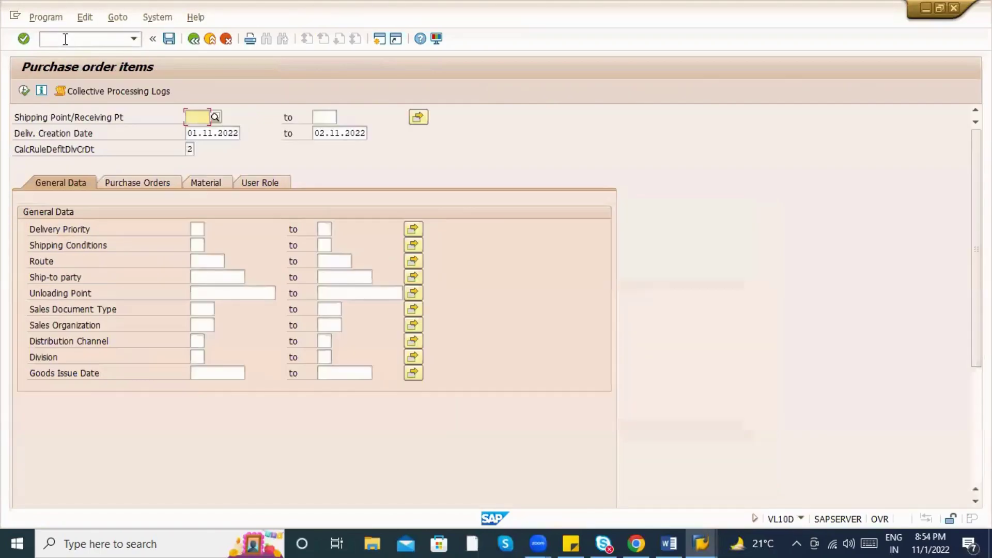
{"action": "left_click", "coordinate": [160, 183]}
{"action": "left_click", "coordinate": [242, 229]}
{"action": "key", "text": "ctrl+v"}
Step: Clear both dates of the delivery creation date range
{"action": "left_click", "coordinate": [188, 133]}
{"action": "left_click_drag", "start_coordinate": [187, 133], "coordinate": [285, 134]}
{"action": "key", "text": "Delete"}
{"action": "key", "text": "Tab"}
{"action": "key", "text": "Delete"}
Step: Recheck the purchase order's shipping data and the Word procedure steps, and return to the VL10D selection
{"action": "key", "text": "alt+Tab"}
{"action": "key", "text": "alt+Tab"}
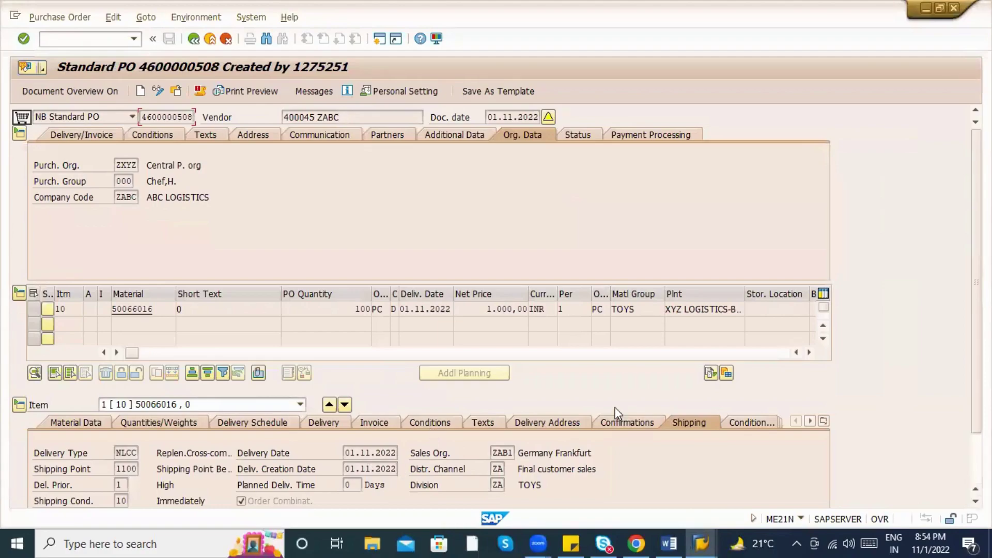
{"action": "key", "text": "alt+Tab"}
{"action": "key", "text": "alt+Tab"}
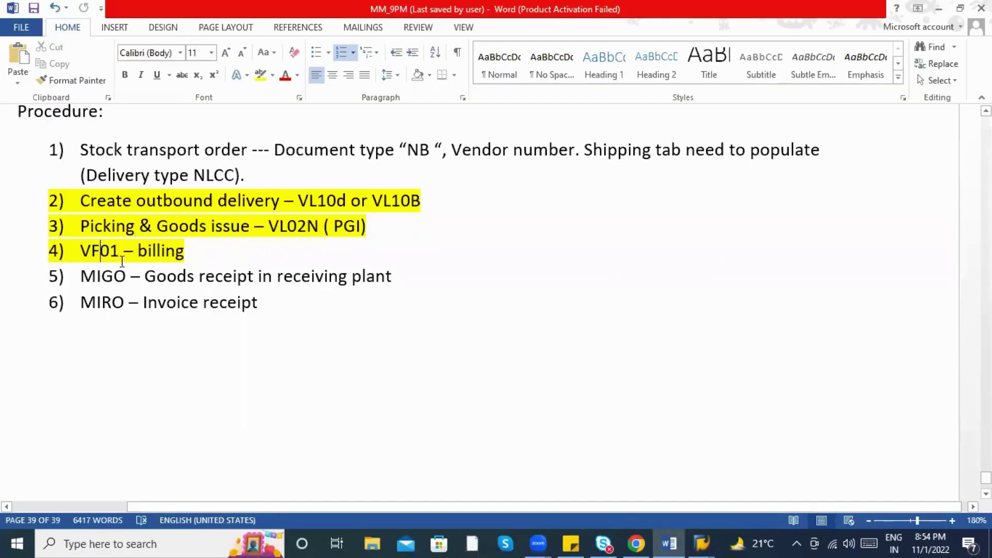
{"action": "key", "text": "alt+Tab"}
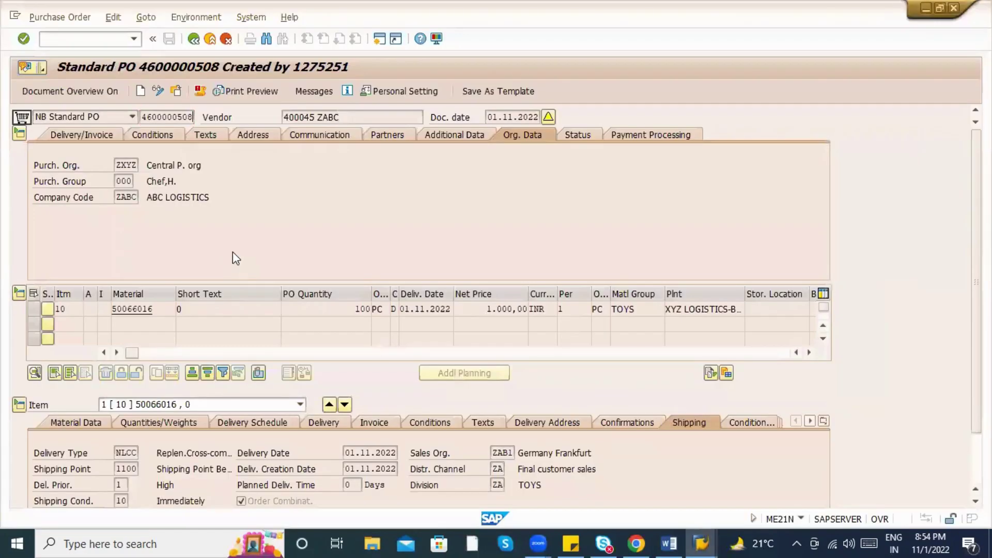
{"action": "key", "text": "alt+Tab"}
{"action": "key", "text": "alt+Tab"}
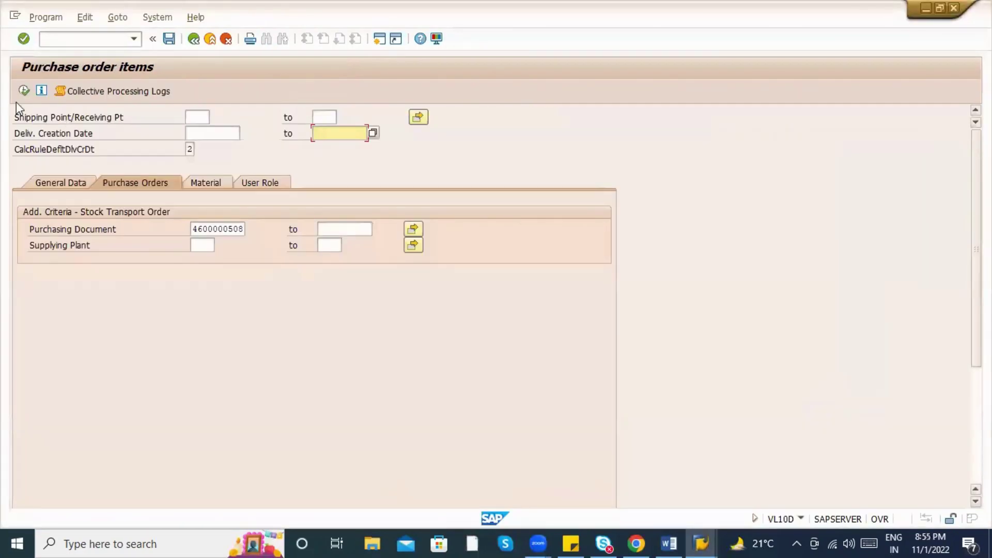
Step: Run the VL10D selection and create the delivery for item 10 in the background
{"action": "key", "text": "F8"}
{"action": "left_click", "coordinate": [21, 174]}
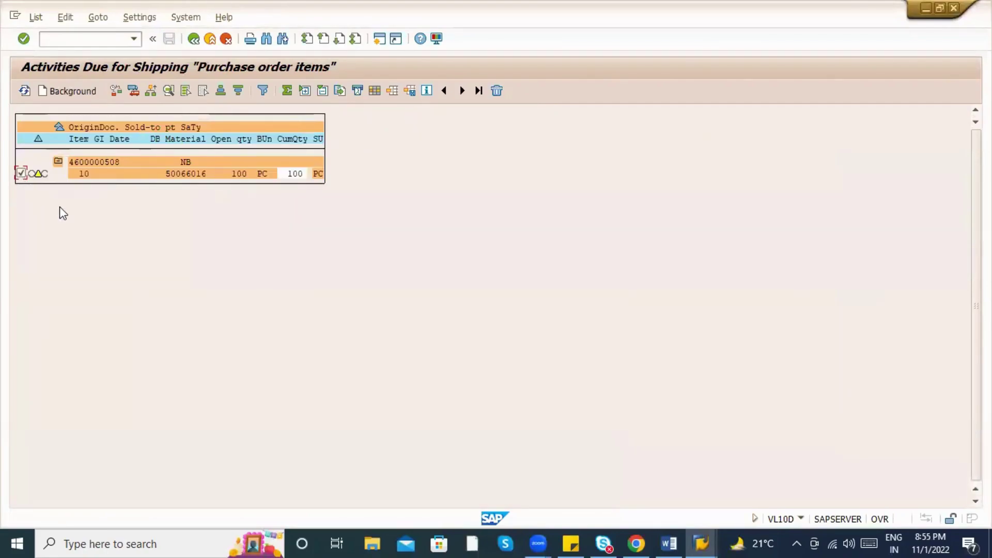
{"action": "left_click", "coordinate": [61, 90]}
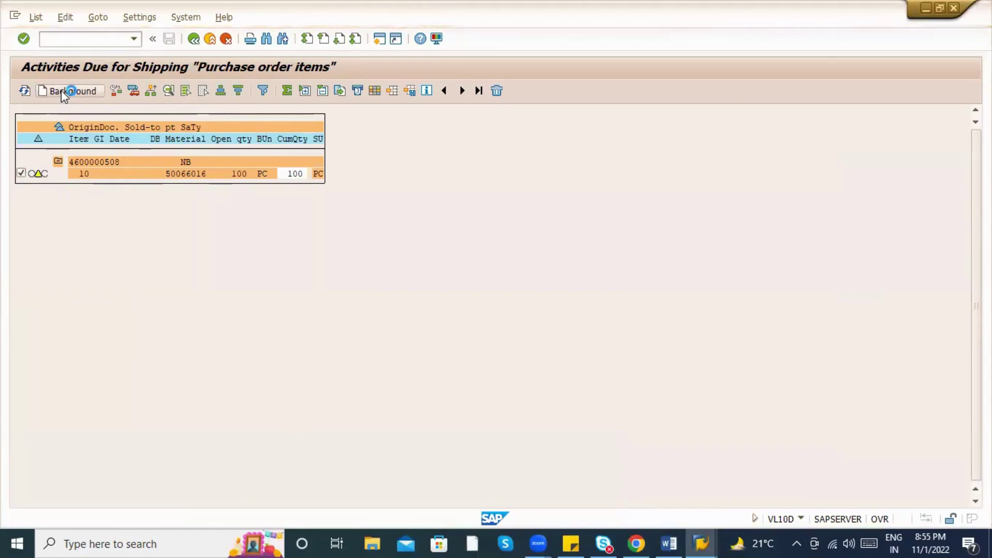
Step: Select both item lines in the shipping list and switch to the item view with delivery documents
{"action": "left_click", "coordinate": [21, 173]}
{"action": "left_click", "coordinate": [21, 185]}
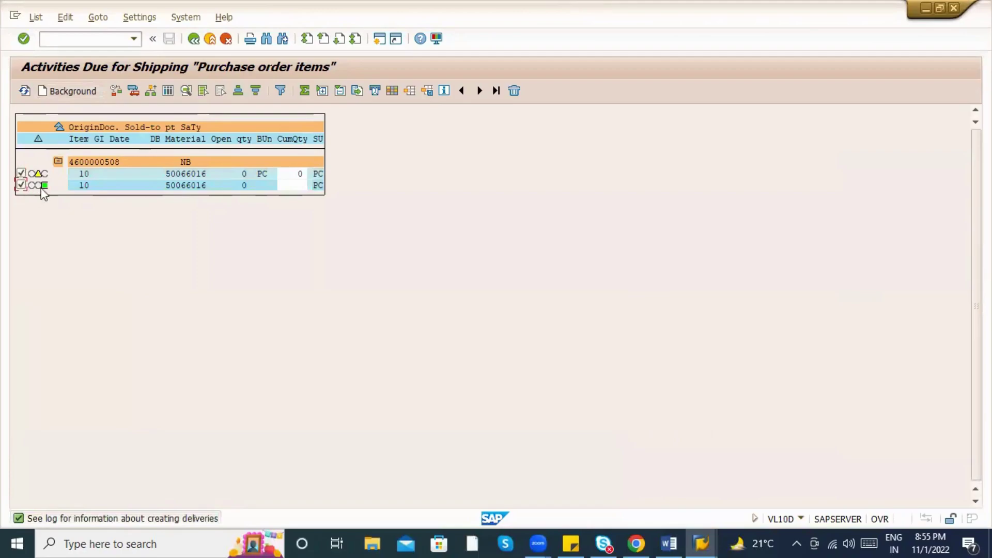
{"action": "left_click", "coordinate": [116, 92]}
{"action": "left_click", "coordinate": [136, 89]}
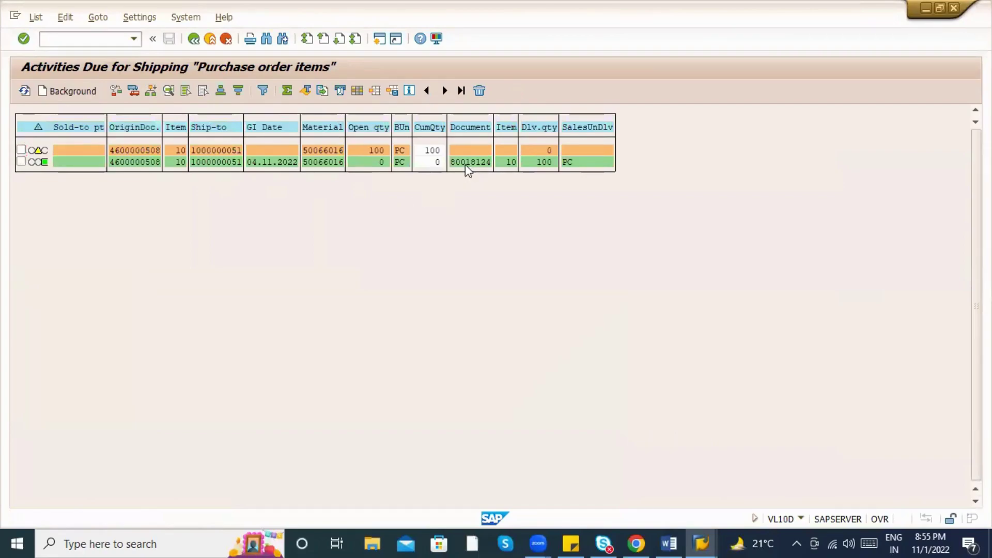
Step: Open the created outbound delivery from the list and copy its number
{"action": "double_click", "coordinate": [465, 165]}
{"action": "left_click_drag", "start_coordinate": [140, 110], "coordinate": [95, 117]}
{"action": "key", "text": "ctrl+c"}
{"action": "left_click", "coordinate": [92, 114]}
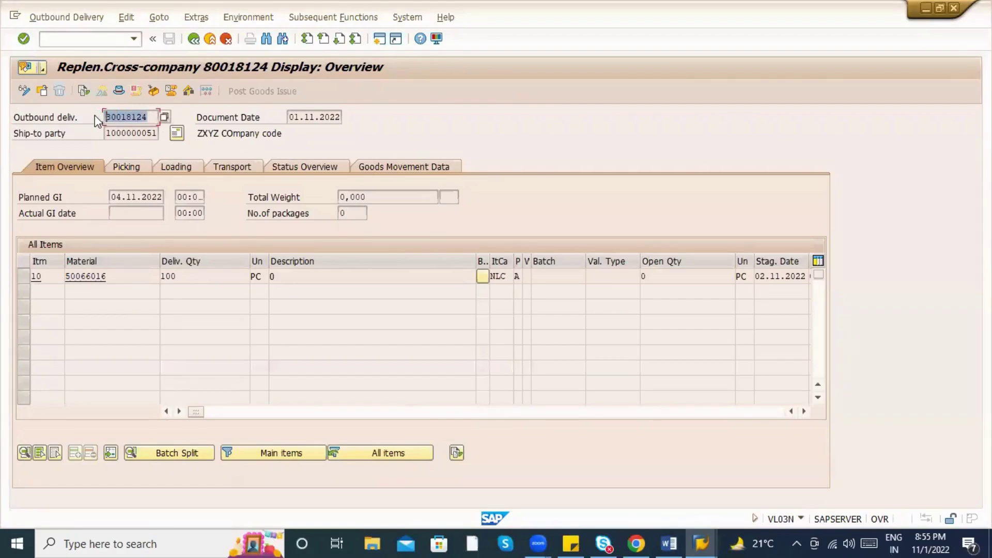
Step: Start transaction VL02N and open the copied outbound delivery for changing
{"action": "left_click", "coordinate": [69, 38]}
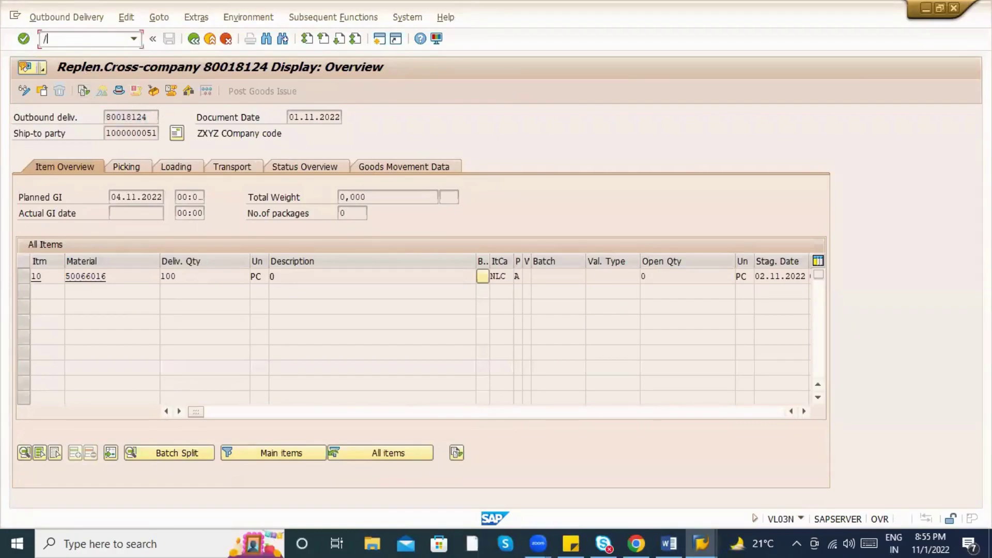
{"action": "key", "text": "Return"}
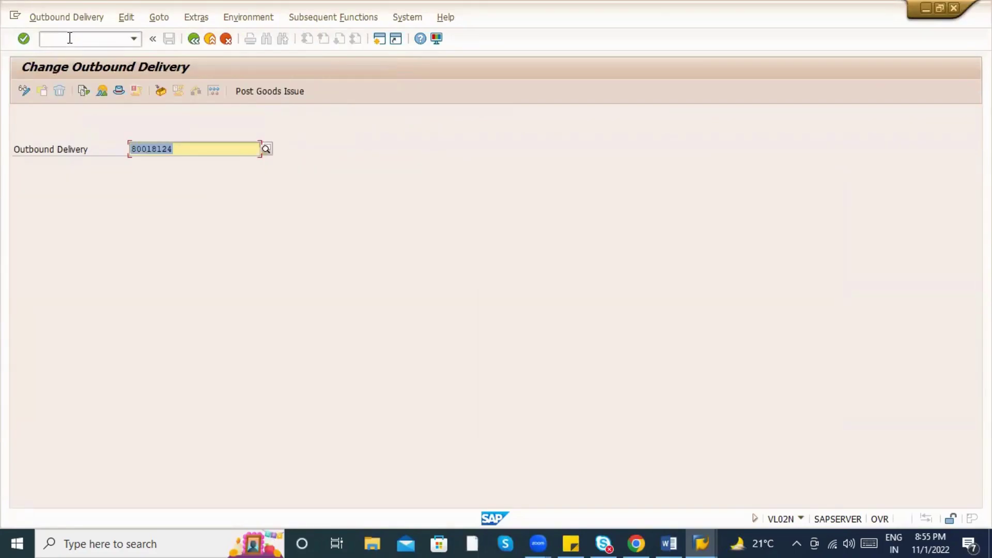
{"action": "key", "text": "ctrl+v"}
{"action": "key", "text": "Return"}
Step: In the delivery's picking data, set item 10's storage location to ABC1 and its picked quantity to 100
{"action": "left_click", "coordinate": [124, 165]}
{"action": "left_click", "coordinate": [194, 276]}
{"action": "type", "text": "ABC1"}
{"action": "left_click", "coordinate": [240, 281]}
{"action": "left_click", "coordinate": [355, 276]}
{"action": "type", "text": "1"}
{"action": "left_click", "coordinate": [346, 290]}
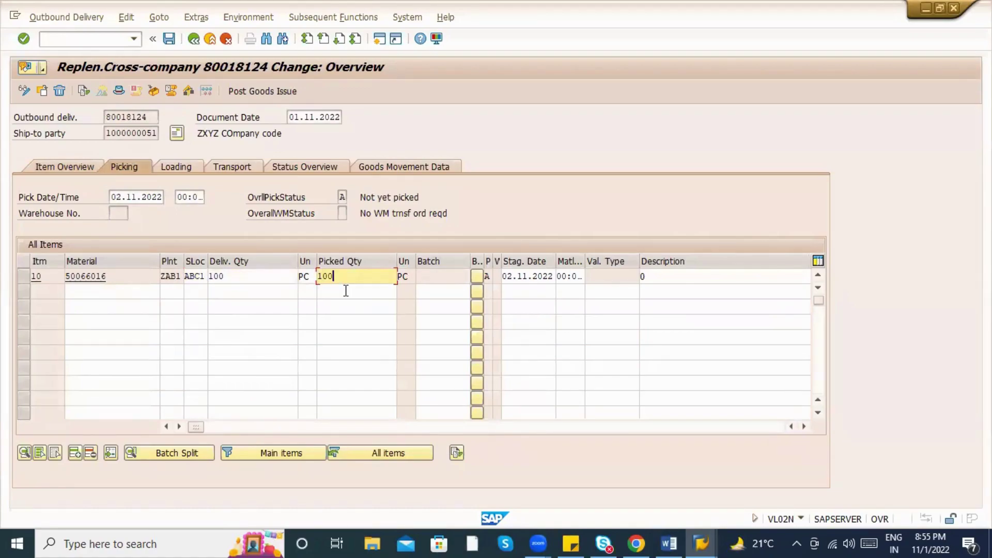
{"action": "key", "text": "Return"}
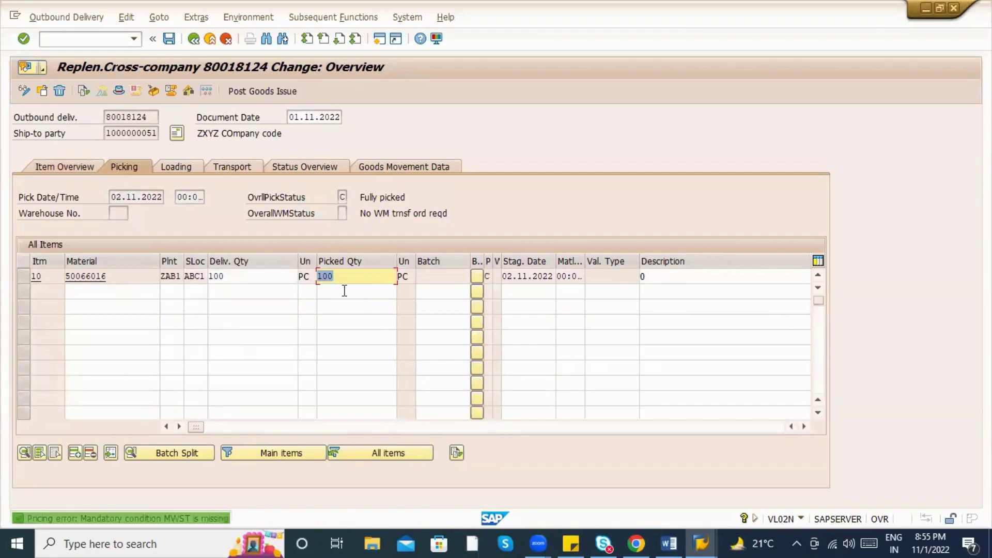
Step: Open the pricing conditions of delivery item 10 and add condition type PB00, Price (Gross)
{"action": "double_click", "coordinate": [280, 276]}
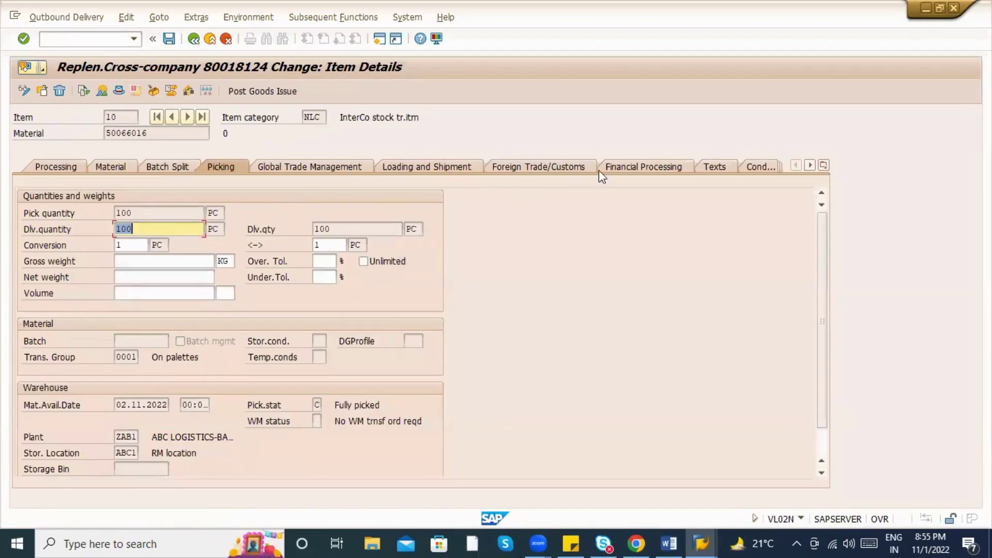
{"action": "left_click", "coordinate": [755, 167]}
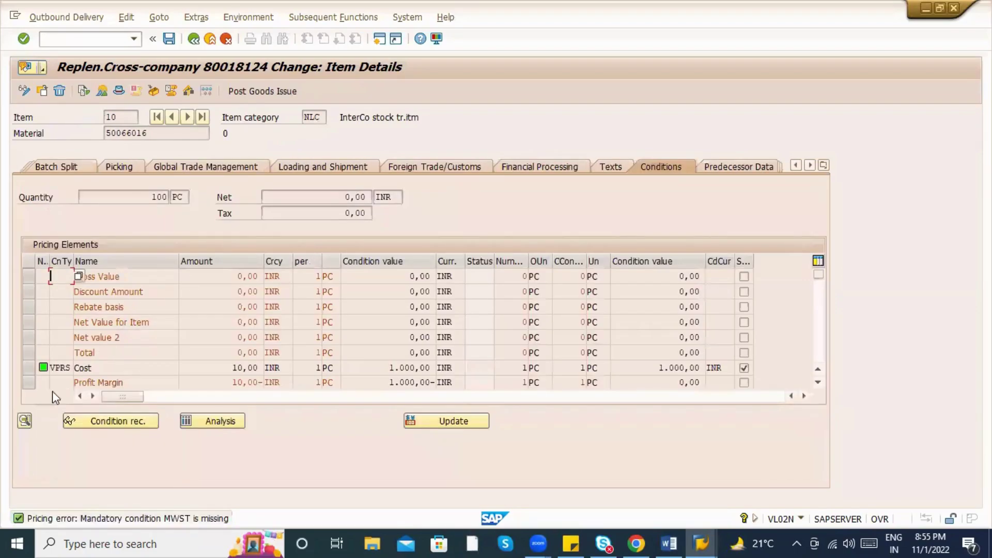
{"action": "scroll", "coordinate": [228, 333], "scroll_direction": "down", "scroll_amount": 1}
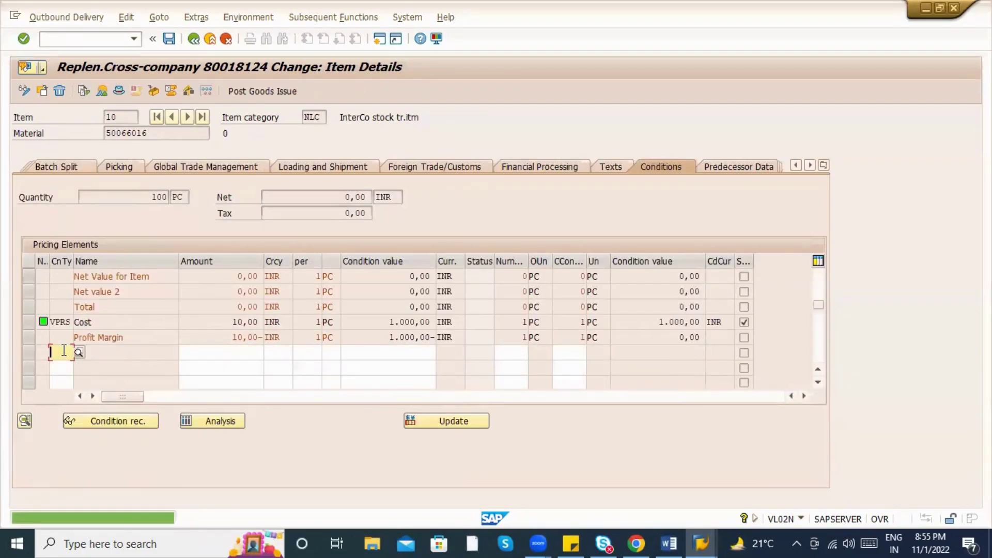
{"action": "left_click", "coordinate": [78, 353]}
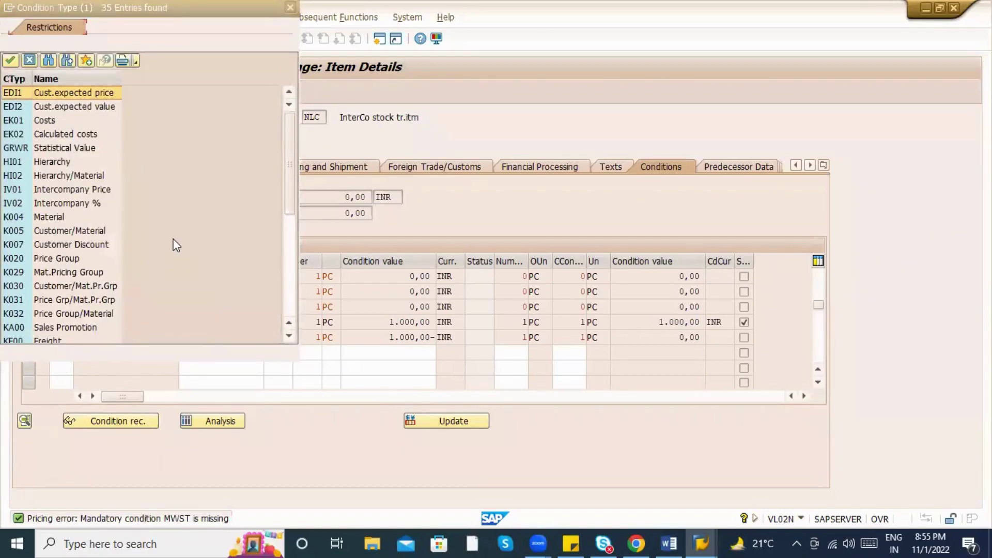
{"action": "scroll", "coordinate": [176, 244], "scroll_direction": "down", "scroll_amount": 3}
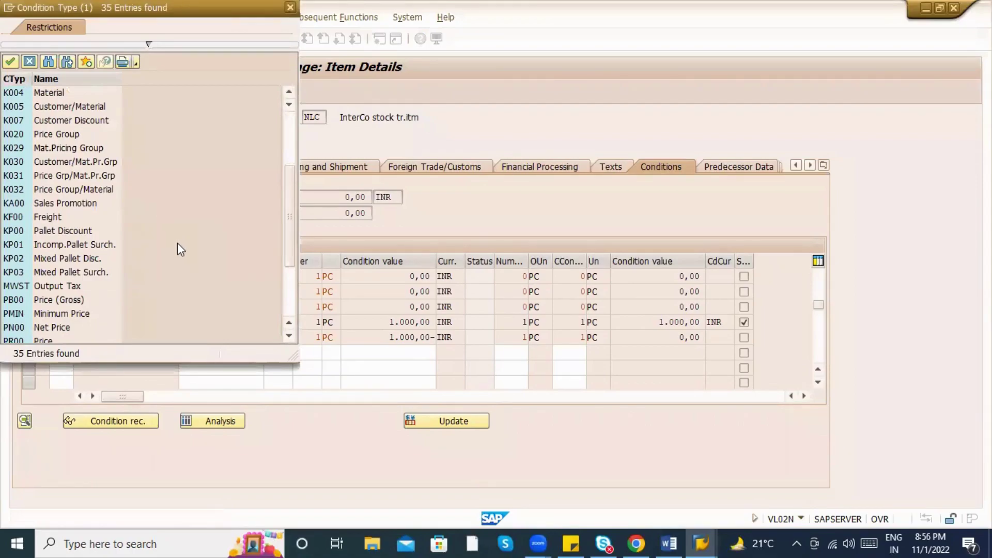
{"action": "double_click", "coordinate": [84, 299]}
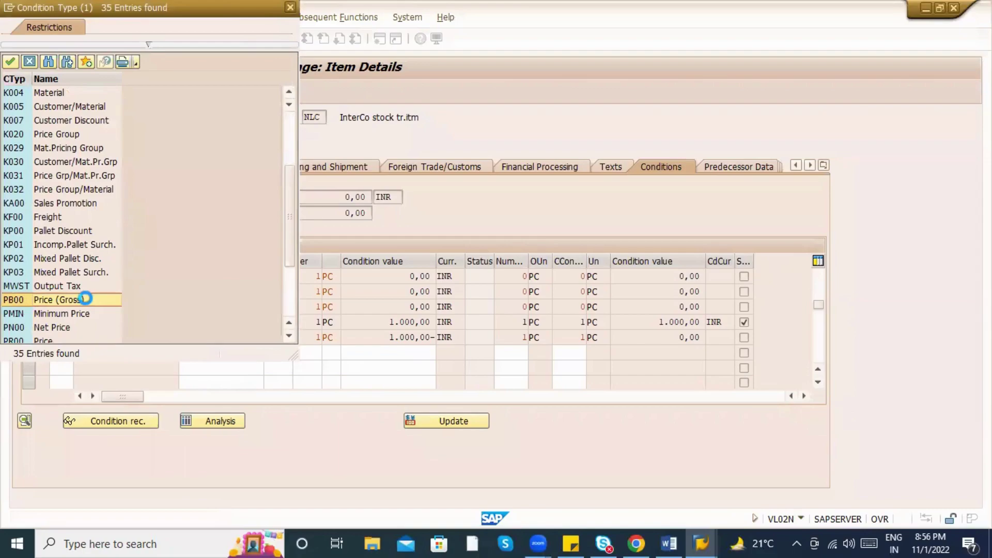
{"action": "key", "text": "Return"}
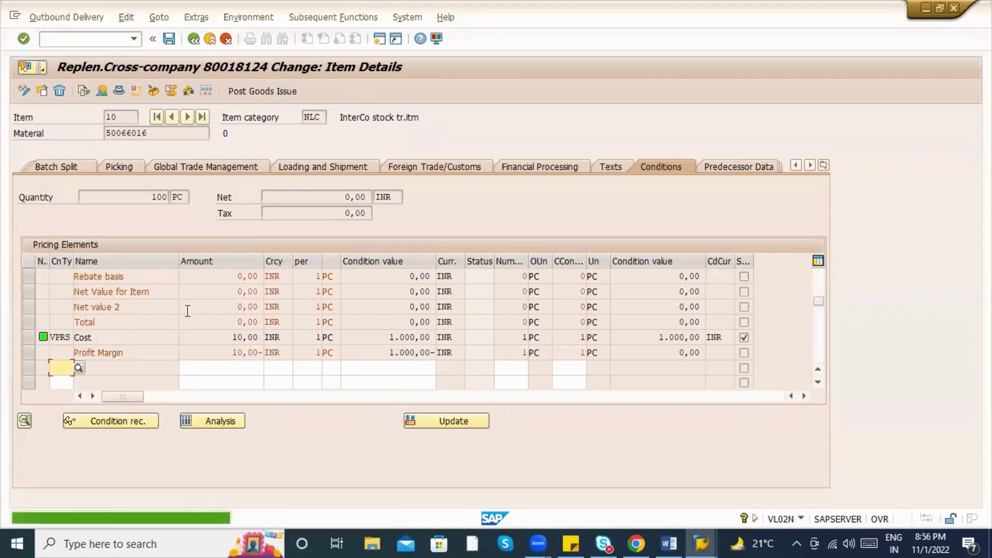
Step: Set the PB00 gross price to 1000 INR and confirm it
{"action": "left_click", "coordinate": [222, 275]}
{"action": "type", "text": "1.000"}
{"action": "key", "text": "Return"}
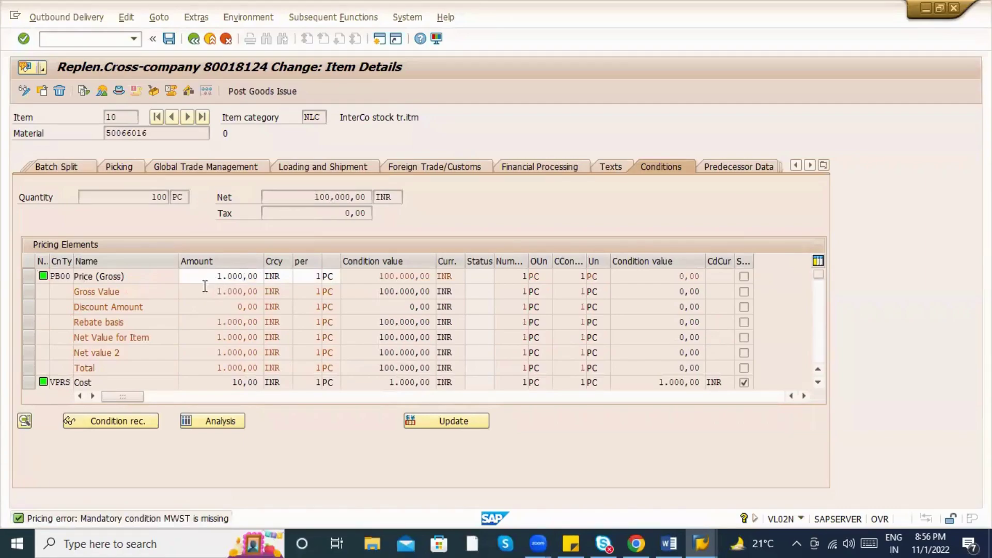
Step: Add condition type GRWR, Statistical Value, to item 10 with an amount of 1 %
{"action": "scroll", "coordinate": [211, 278], "scroll_direction": "down", "scroll_amount": 1}
{"action": "left_click", "coordinate": [62, 368]}
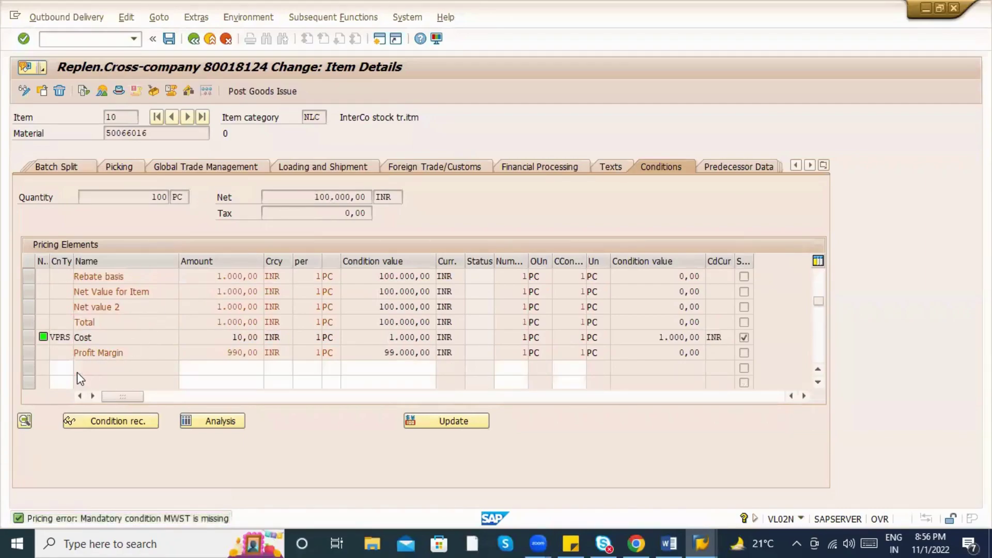
{"action": "key", "text": "F4"}
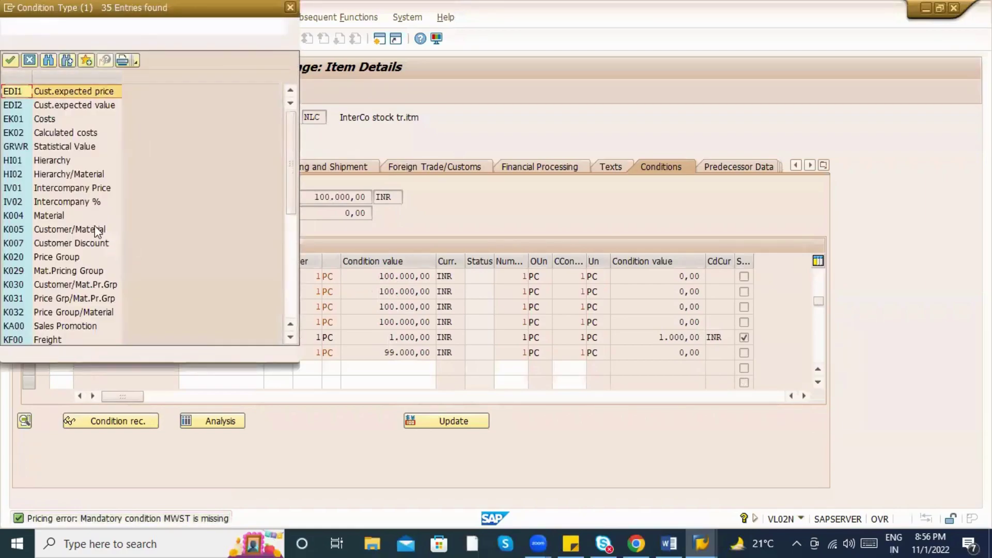
{"action": "double_click", "coordinate": [75, 148]}
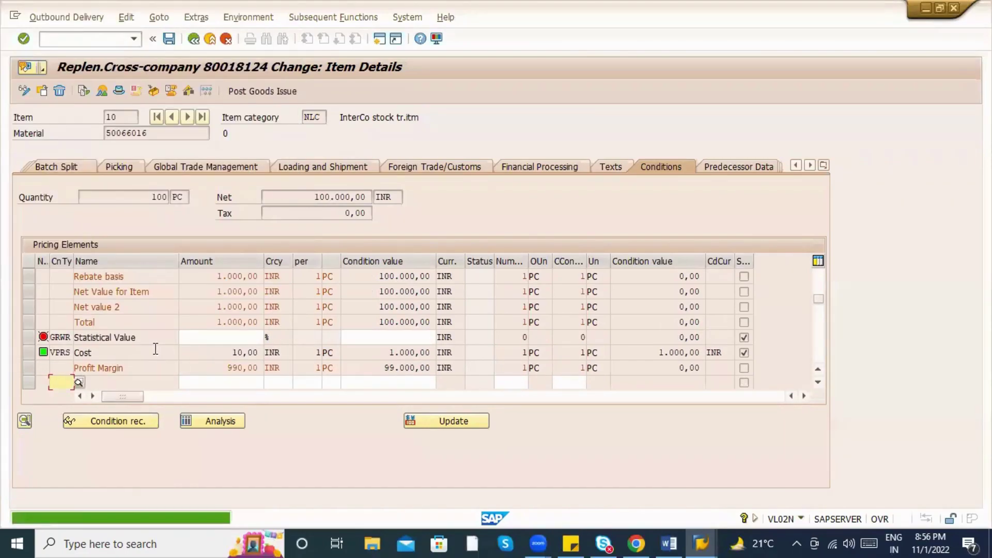
{"action": "type", "text": "1"}
{"action": "key", "text": "Return"}
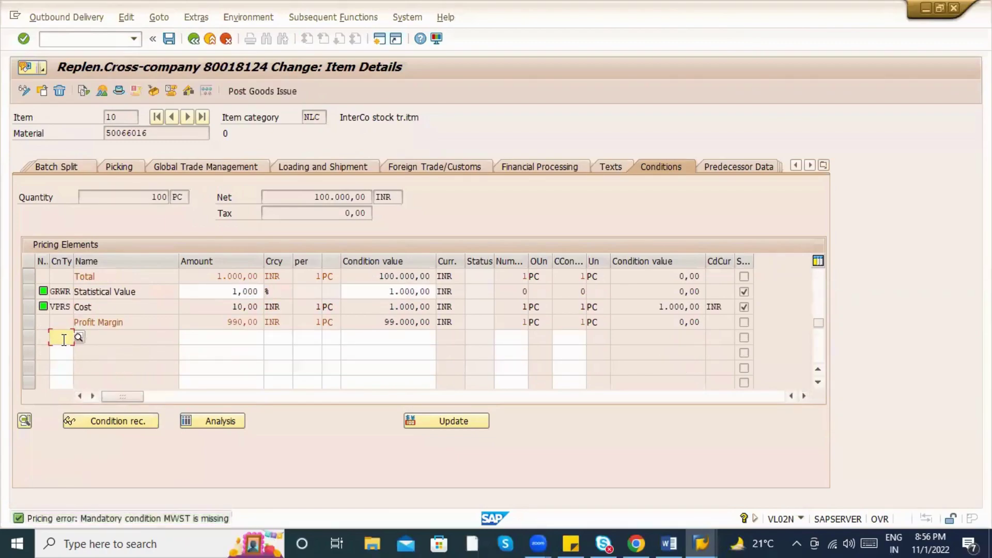
Step: Add the output tax condition MWST to item 10 and review the list of pricing elements
{"action": "type", "text": "MWST"}
{"action": "key", "text": "Return"}
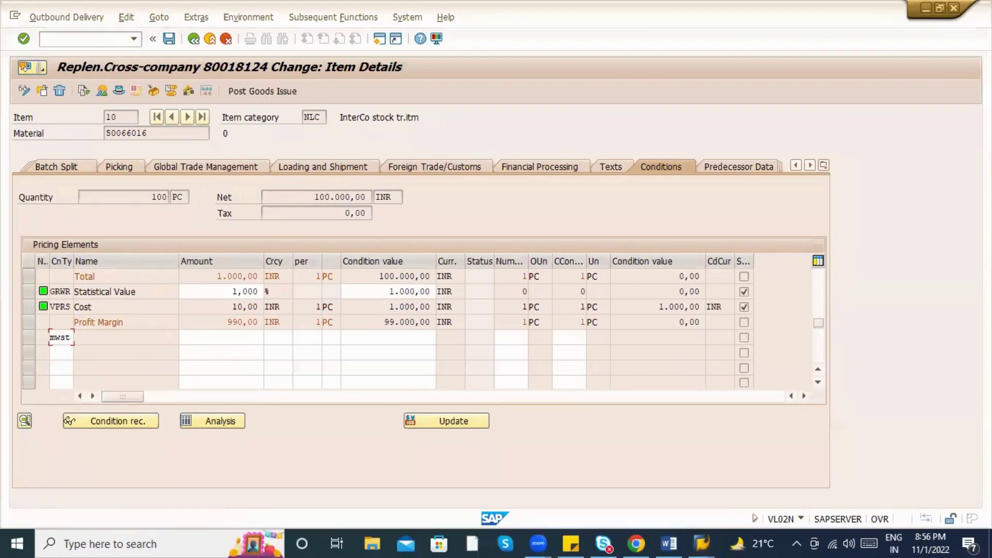
{"action": "scroll", "coordinate": [222, 330], "scroll_direction": "up", "scroll_amount": 1}
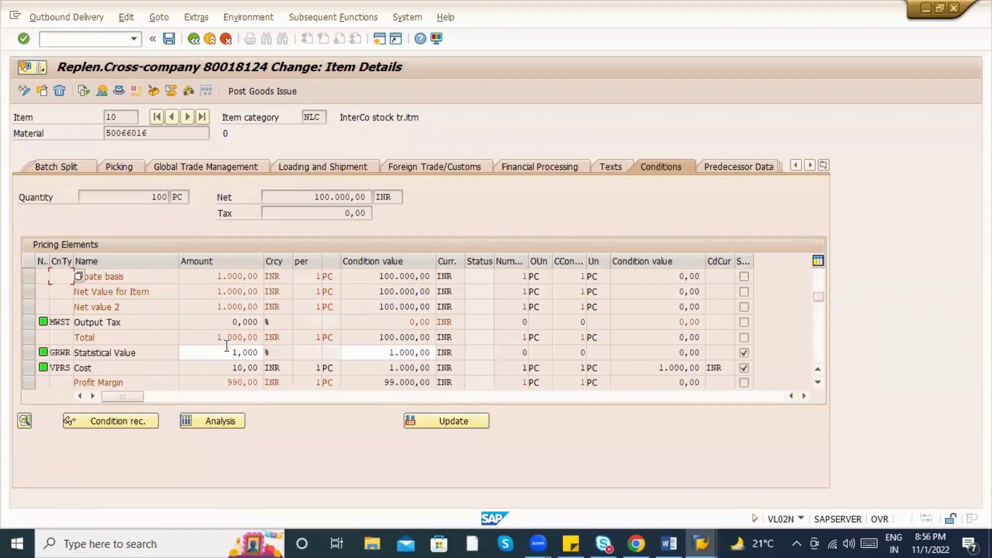
{"action": "scroll", "coordinate": [302, 351], "scroll_direction": "down", "scroll_amount": 1}
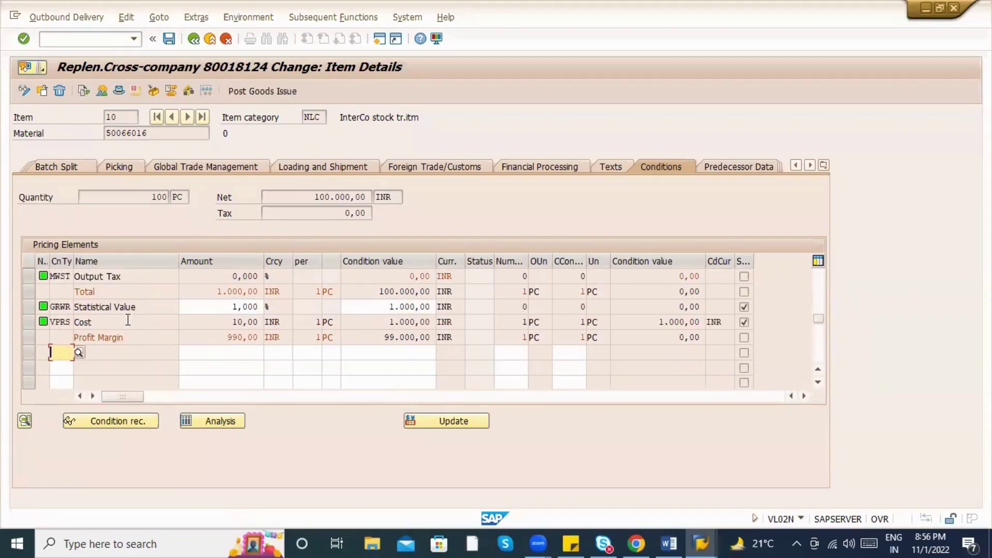
{"action": "scroll", "coordinate": [168, 265], "scroll_direction": "up", "scroll_amount": 1}
{"action": "scroll", "coordinate": [168, 265], "scroll_direction": "up", "scroll_amount": 1}
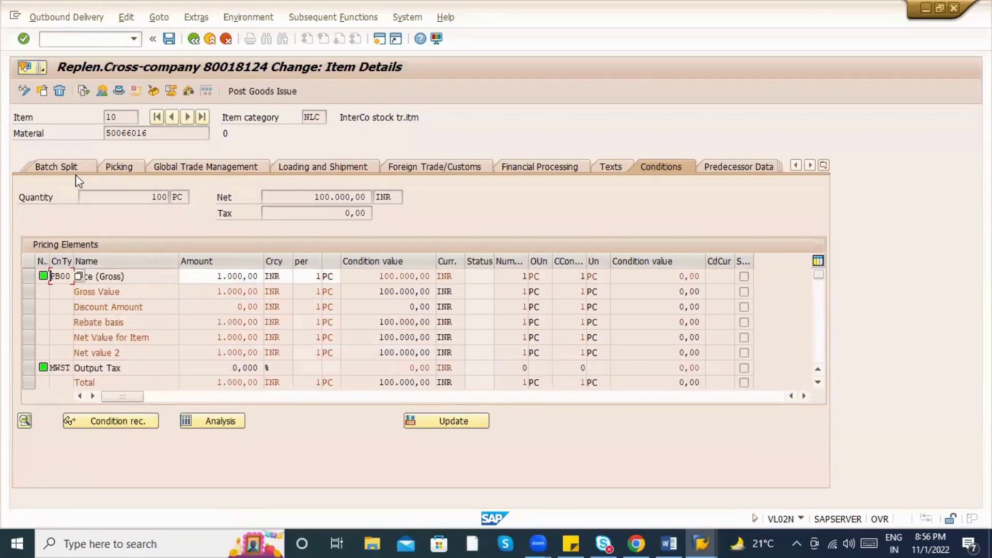
Step: Save the delivery's pricing changes and try to post its goods issue, leaving the error log
{"action": "left_click", "coordinate": [170, 38]}
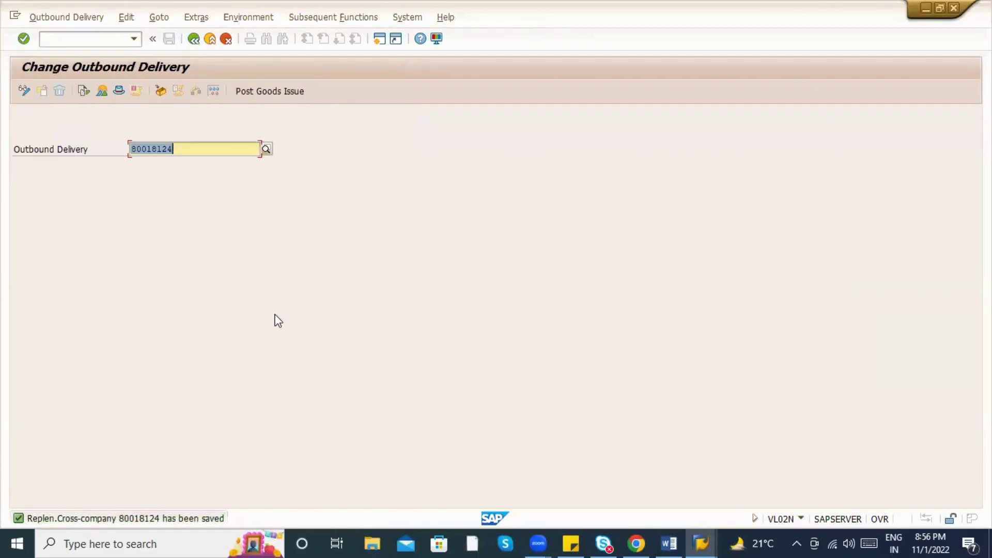
{"action": "left_click", "coordinate": [262, 95]}
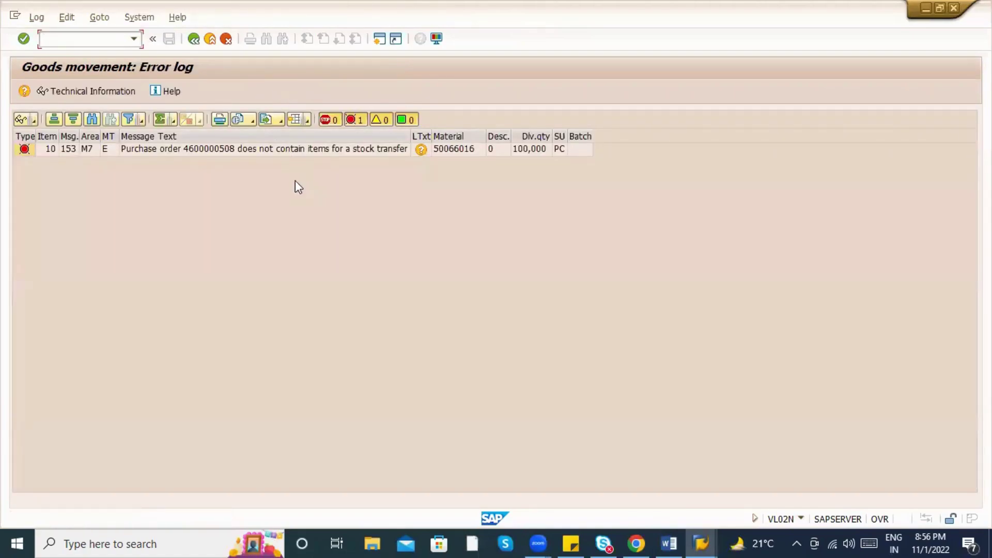
{"action": "left_click", "coordinate": [191, 40]}
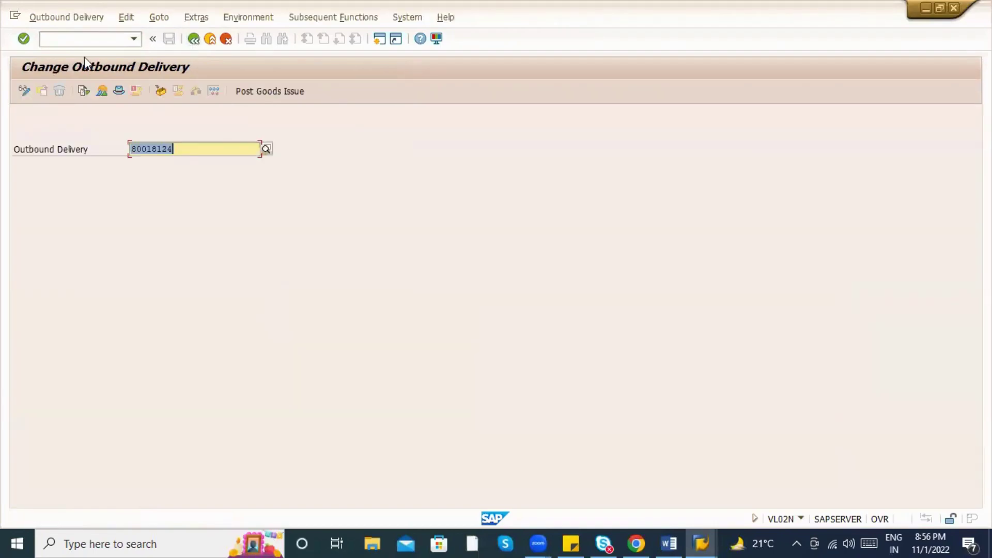
Step: Display the outbound delivery and check its picking and goods movement data
{"action": "left_click", "coordinate": [66, 23]}
{"action": "left_click", "coordinate": [64, 84]}
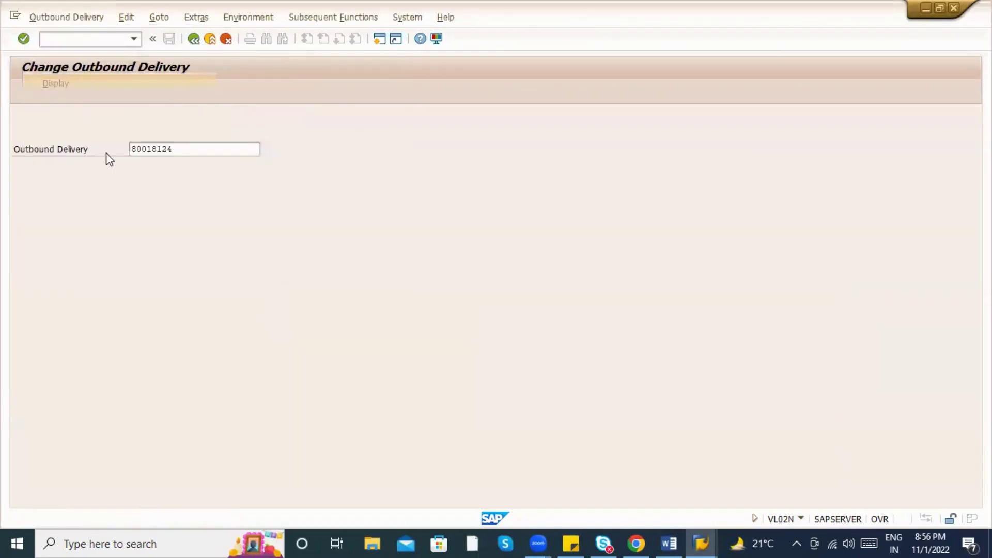
{"action": "key", "text": "Return"}
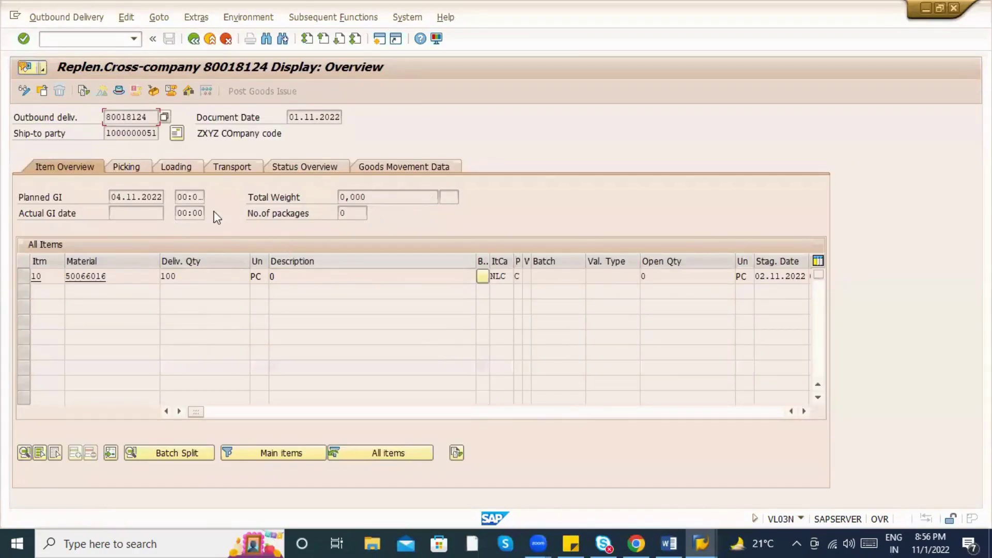
{"action": "left_click", "coordinate": [139, 166]}
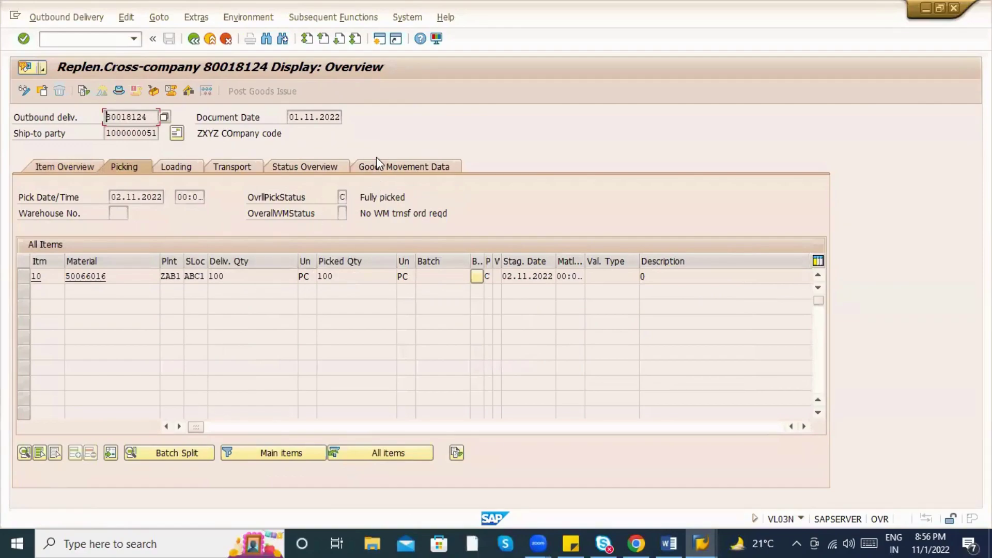
{"action": "left_click", "coordinate": [385, 168]}
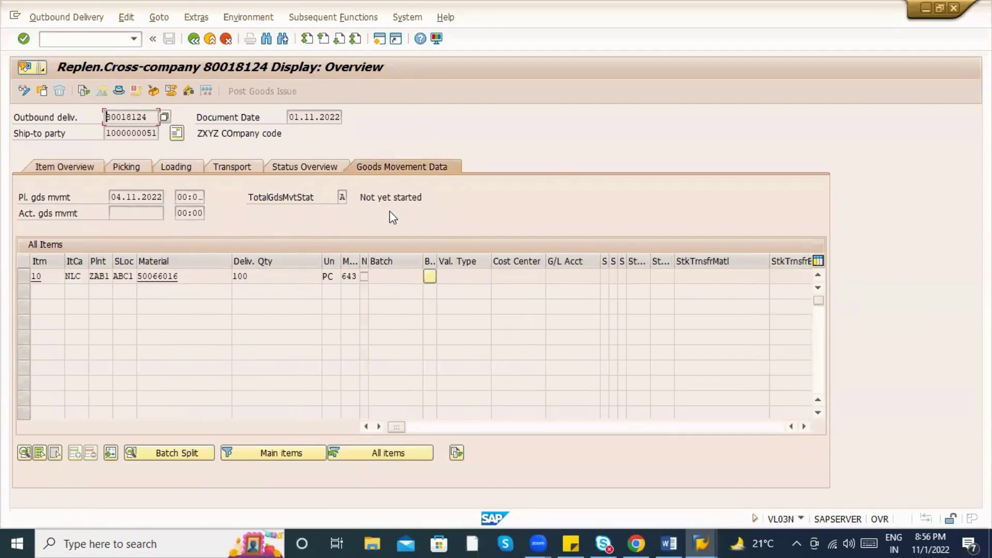
Step: Reopen the delivery for change with VL02N in a new session and try again to post its goods issue
{"action": "left_click", "coordinate": [195, 40]}
{"action": "left_click", "coordinate": [98, 39]}
{"action": "type", "text": "/nvl02n"}
{"action": "key", "text": "Return"}
{"action": "key", "text": "Return"}
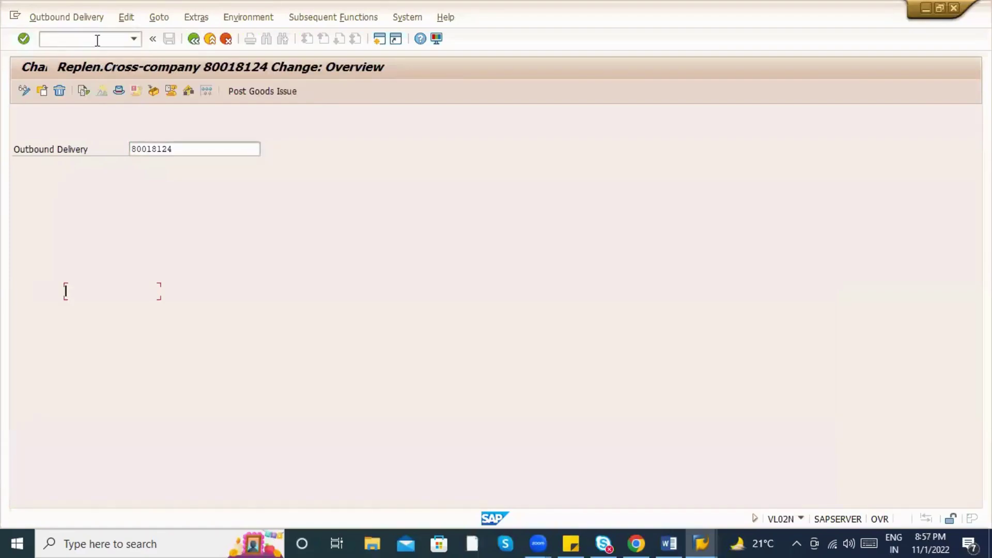
{"action": "key", "text": "alt+Tab"}
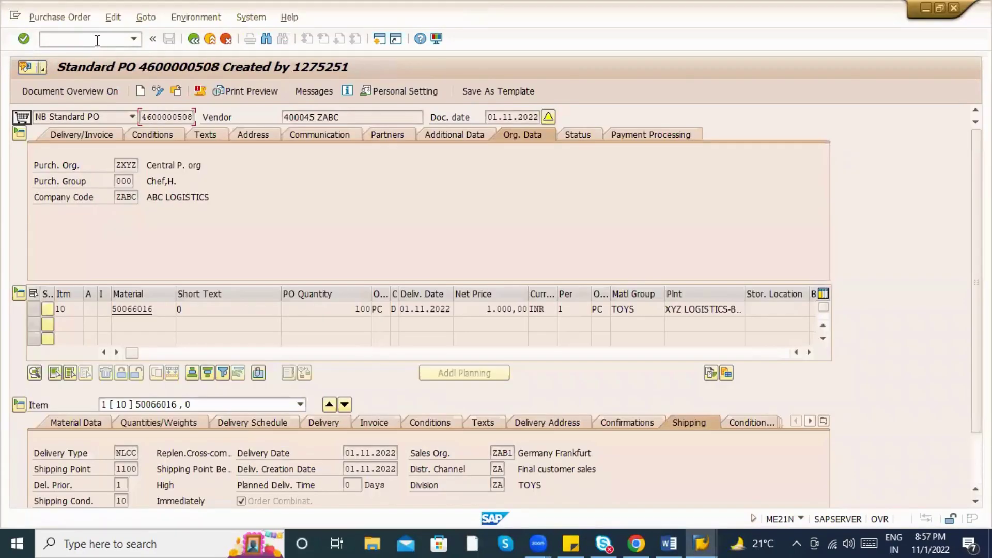
{"action": "key", "text": "alt+Tab"}
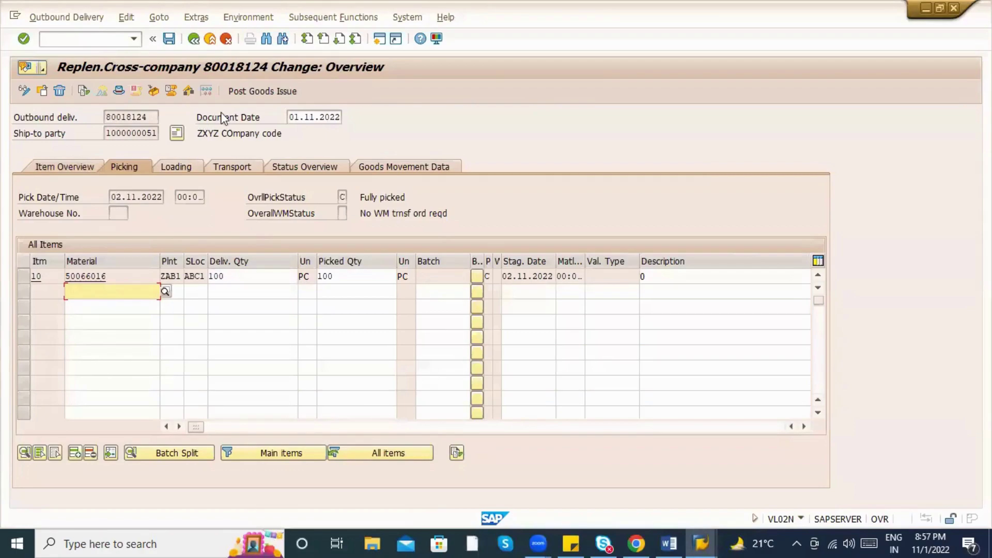
{"action": "left_click", "coordinate": [254, 91]}
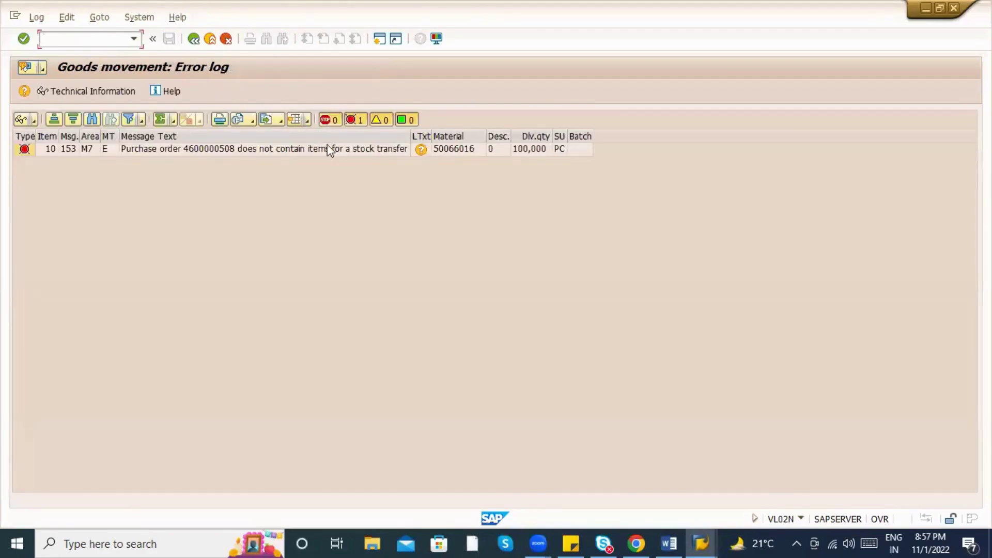
Step: Read the goods issue error's long text, compare its possible causes with the purchase order's shipping data, and leave the log
{"action": "left_click", "coordinate": [418, 153]}
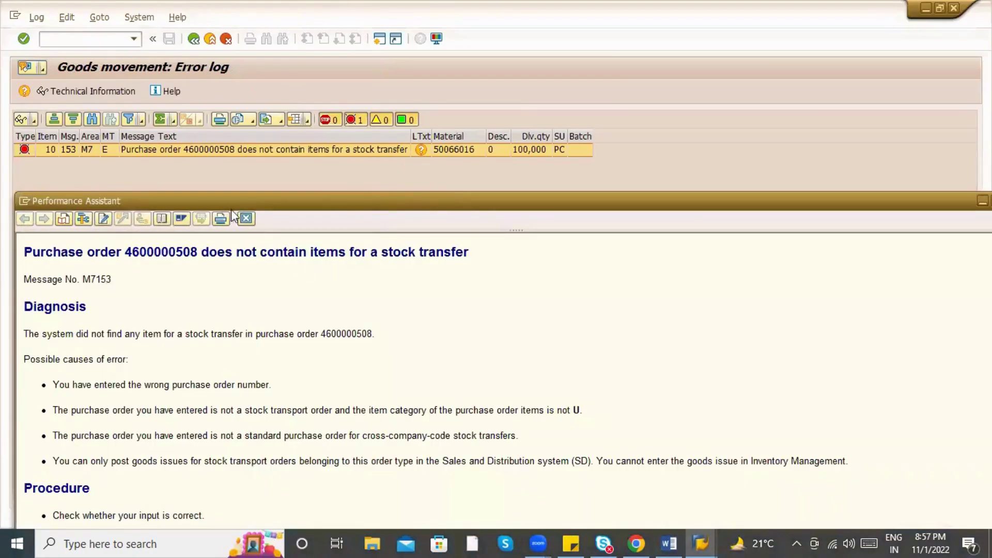
{"action": "double_click", "coordinate": [231, 201]}
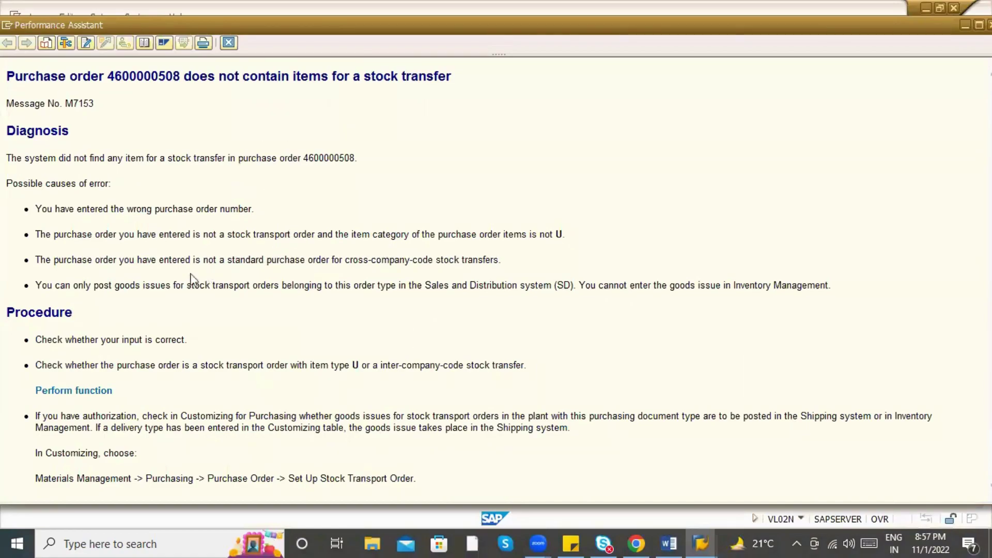
{"action": "key", "text": "alt+Tab"}
{"action": "key", "text": "alt+Tab"}
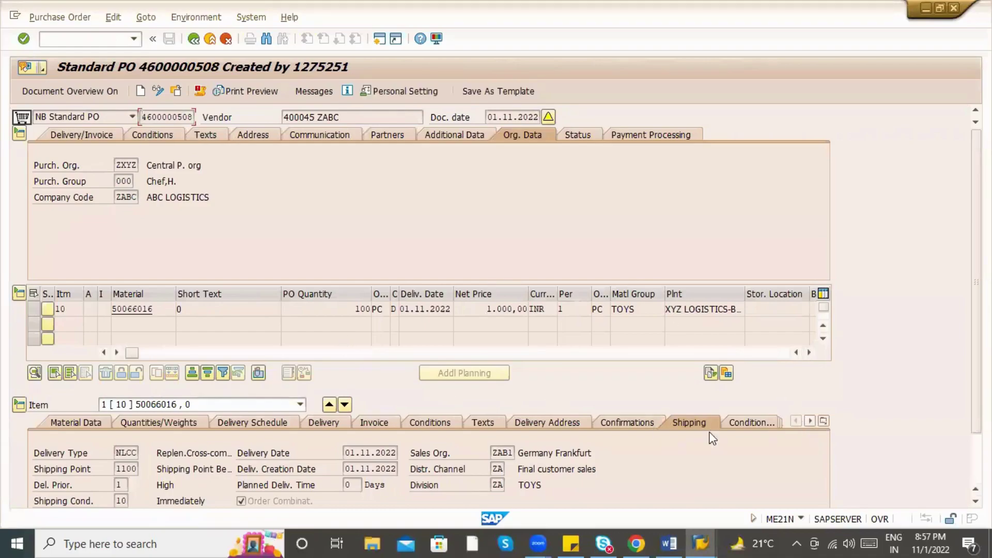
{"action": "scroll", "coordinate": [737, 442], "scroll_direction": "down", "scroll_amount": 1}
{"action": "scroll", "coordinate": [734, 439], "scroll_direction": "down", "scroll_amount": 3}
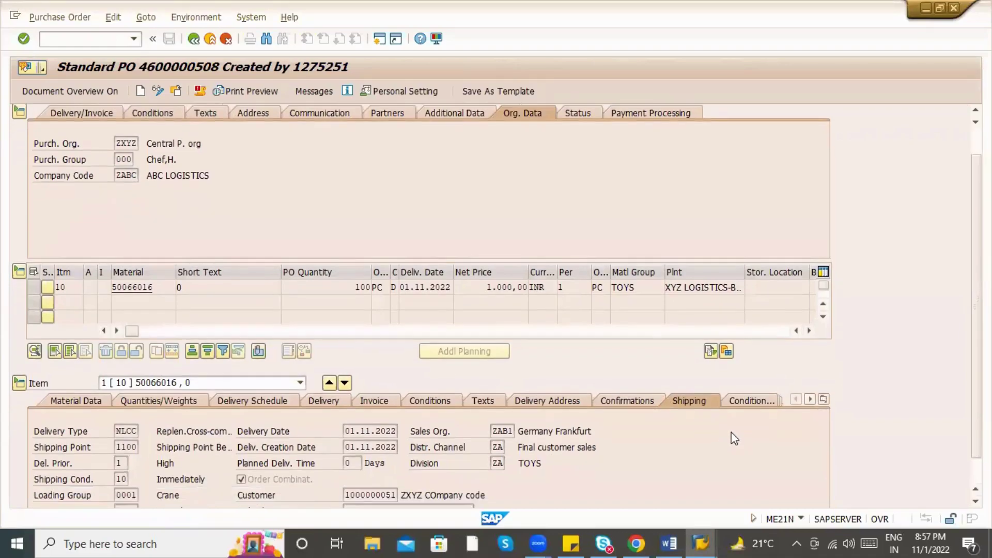
{"action": "key", "text": "alt+Tab"}
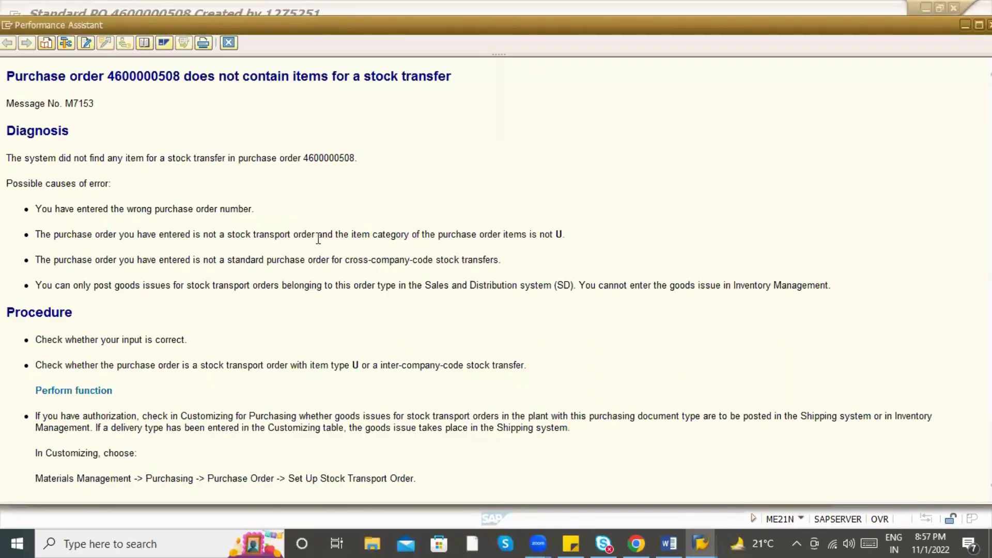
{"action": "key", "text": "alt+Tab"}
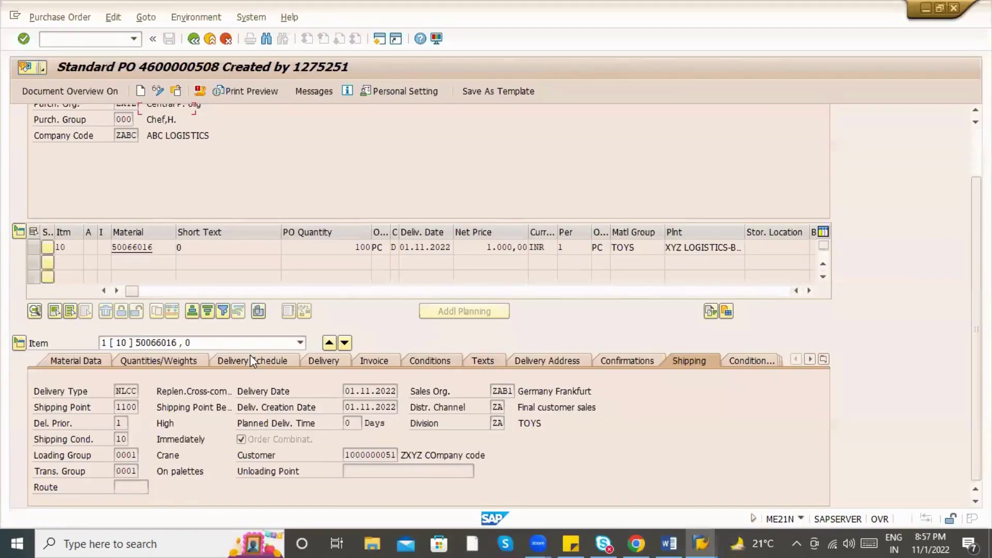
{"action": "key", "text": "alt+Tab"}
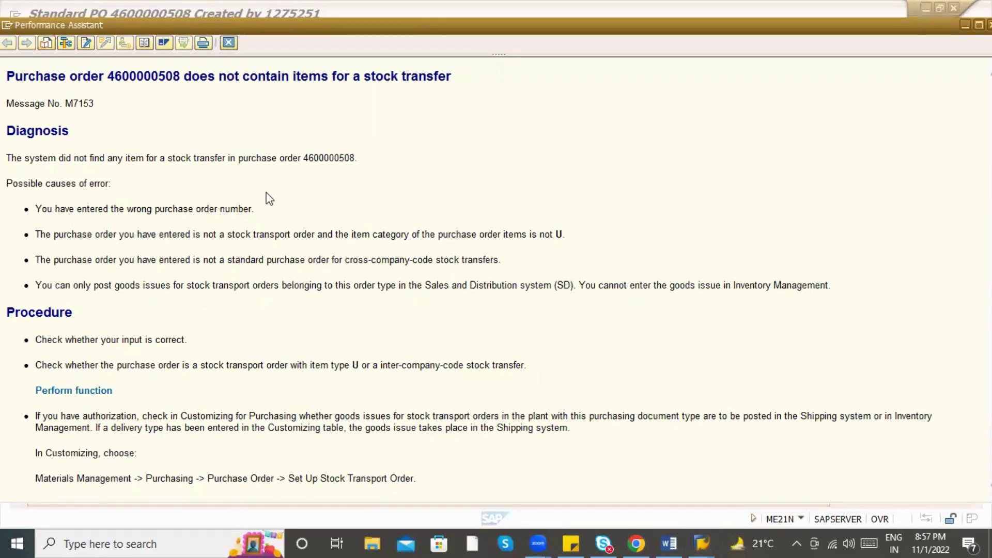
{"action": "key", "text": "Escape"}
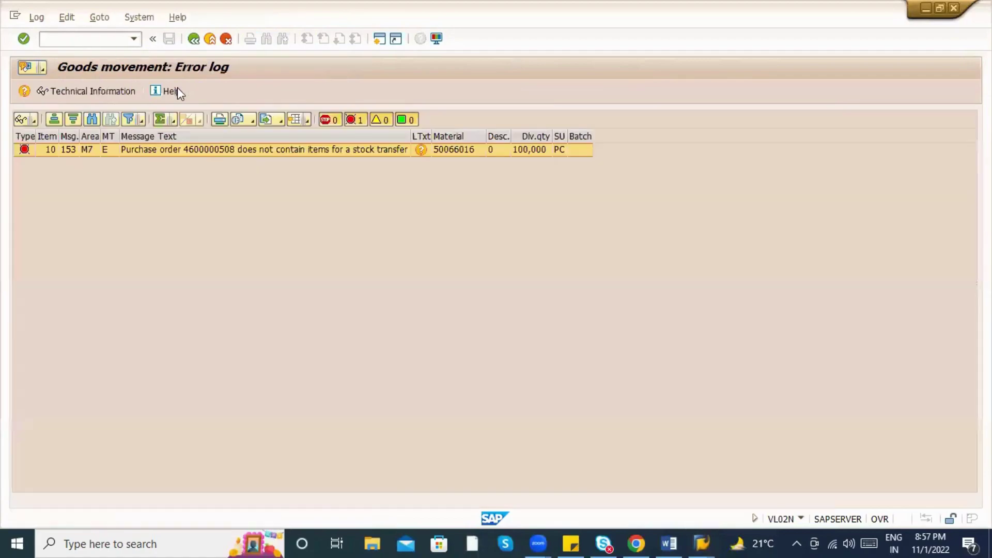
{"action": "left_click", "coordinate": [193, 38]}
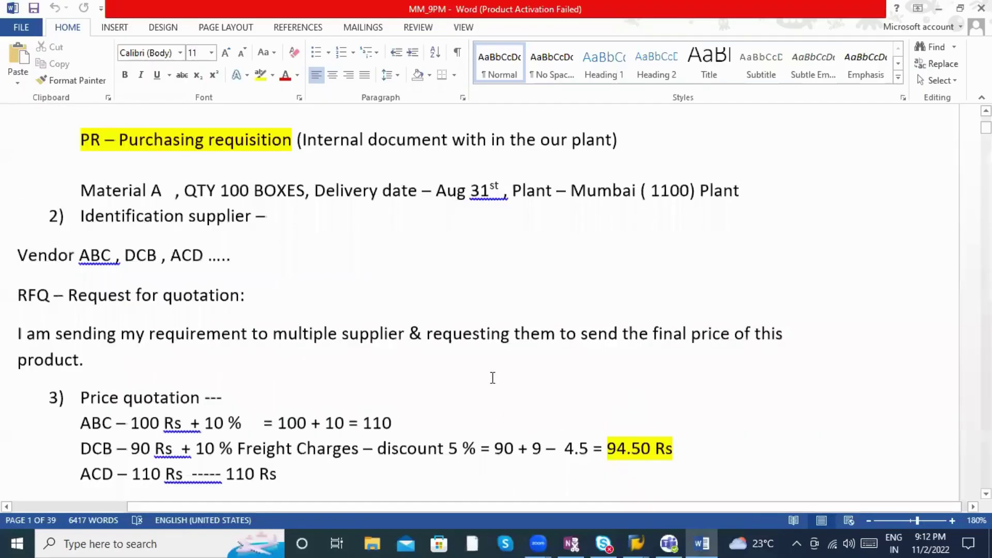
Step: Review the stock transport procedure at the end of the MM_9PM Word document, from the NB order to MIRO invoice receipt
{"action": "scroll", "coordinate": [498, 385], "scroll_direction": "down", "scroll_amount": 20}
{"action": "scroll", "coordinate": [487, 355], "scroll_direction": "down", "scroll_amount": 6}
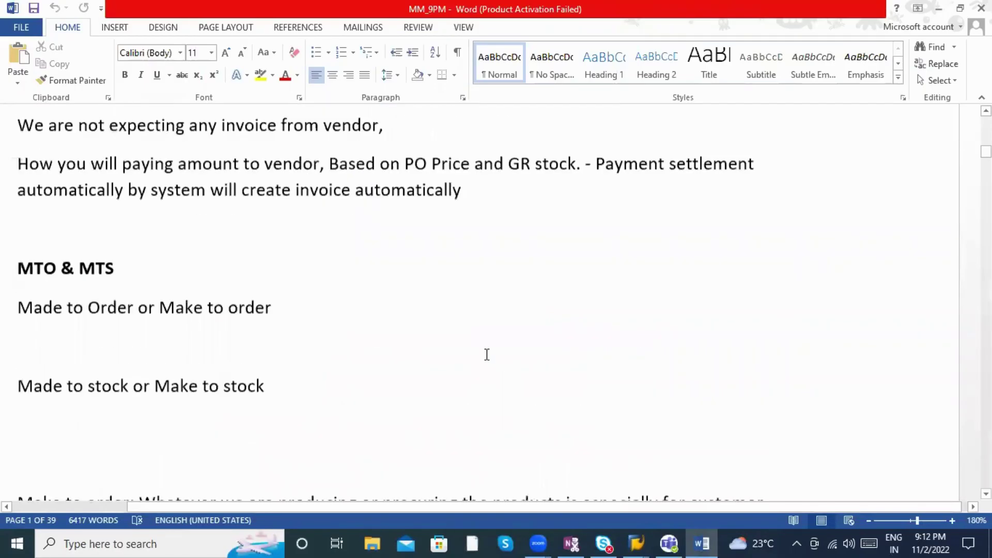
{"action": "scroll", "coordinate": [839, 388], "scroll_direction": "down", "scroll_amount": 20}
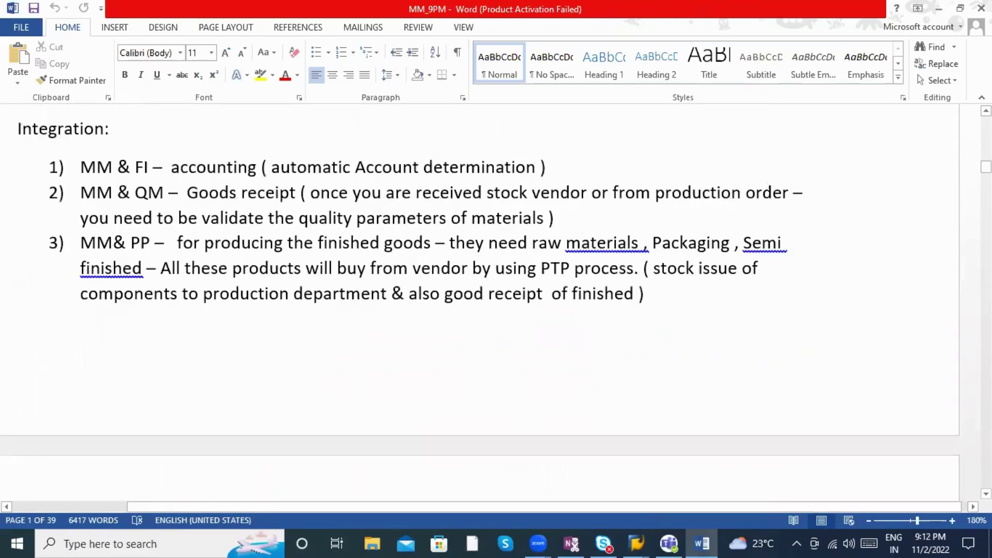
{"action": "left_click_drag", "start_coordinate": [986, 168], "coordinate": [986, 478]}
{"action": "left_click", "coordinate": [276, 384]}
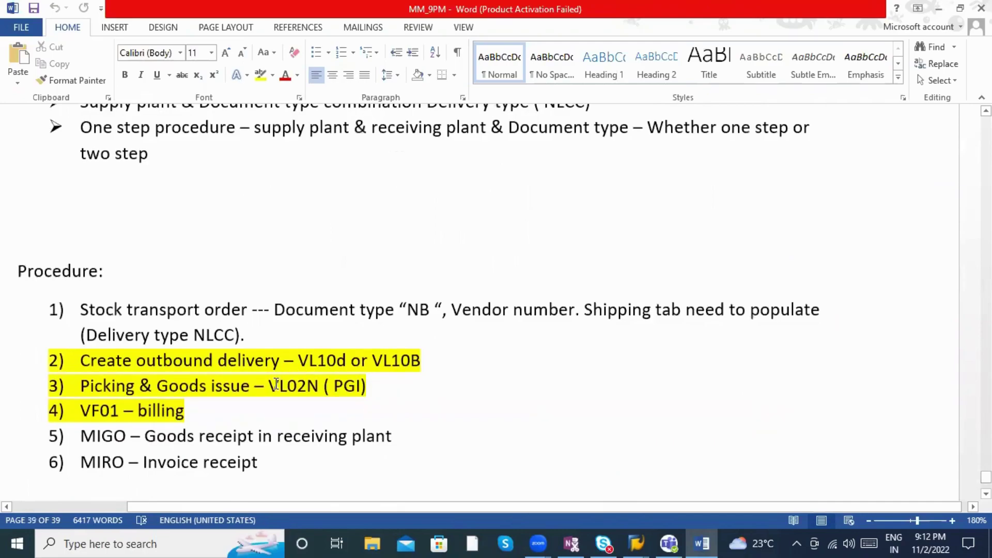
{"action": "scroll", "coordinate": [369, 393], "scroll_direction": "down", "scroll_amount": 5}
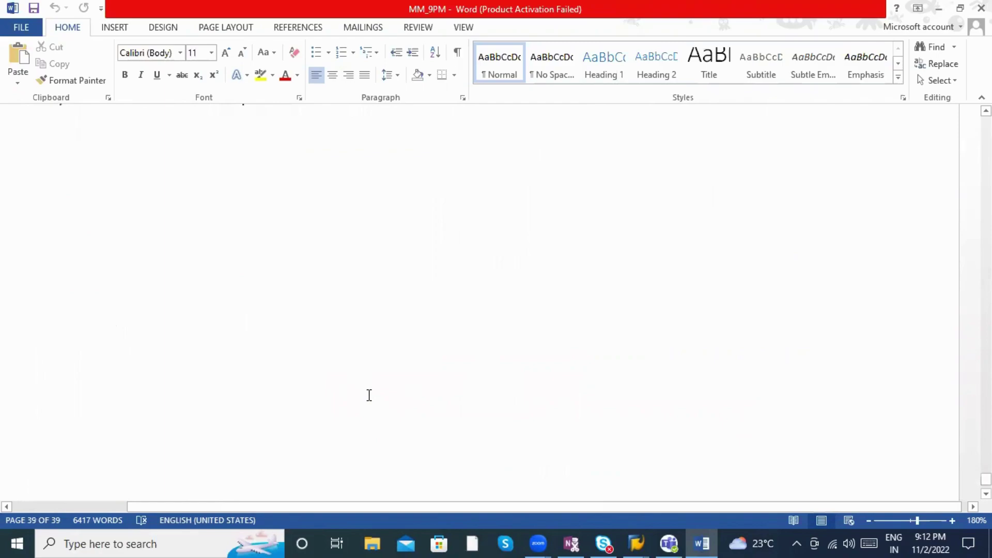
{"action": "scroll", "coordinate": [377, 362], "scroll_direction": "up", "scroll_amount": 5}
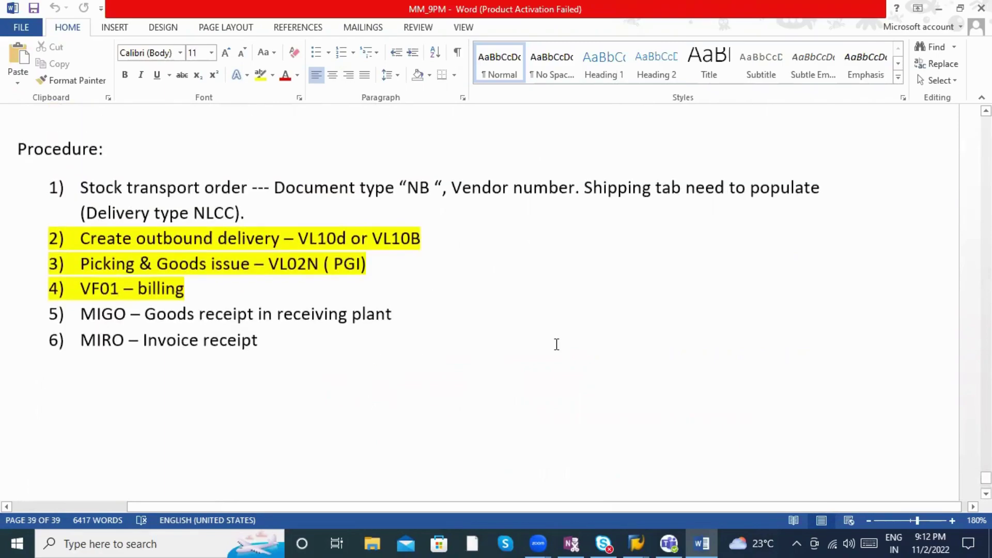
{"action": "scroll", "coordinate": [422, 362], "scroll_direction": "up", "scroll_amount": 5}
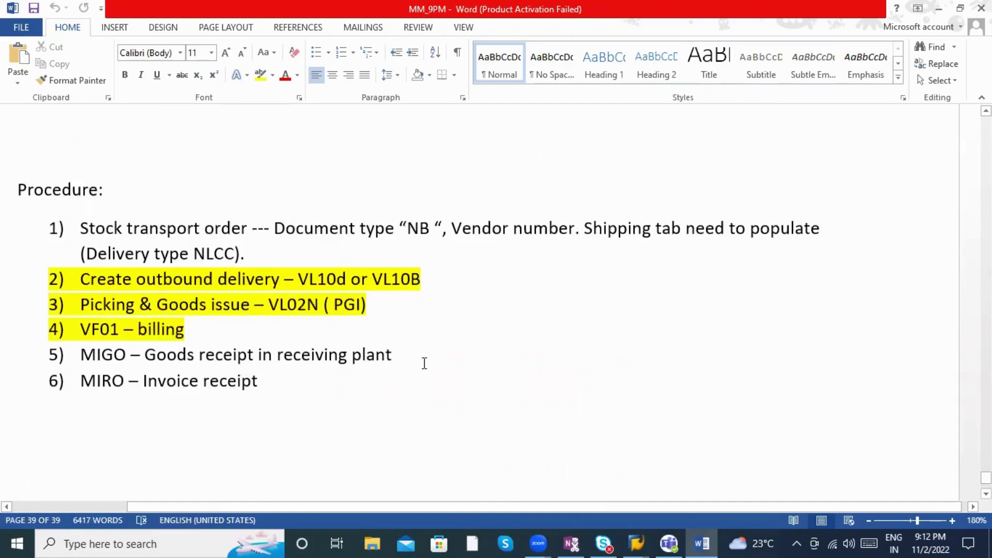
{"action": "scroll", "coordinate": [424, 360], "scroll_direction": "up", "scroll_amount": 1}
{"action": "scroll", "coordinate": [669, 494], "scroll_direction": "down", "scroll_amount": 5}
Step: Switch to SAP and open Create Purchase Order with transaction ME21N
{"action": "left_click", "coordinate": [636, 544]}
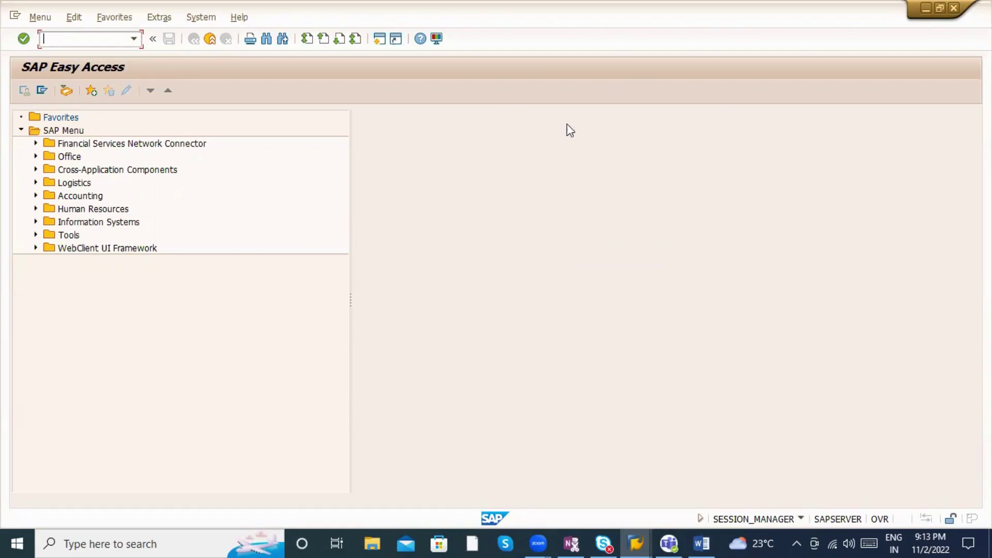
{"action": "type", "text": "me21n"}
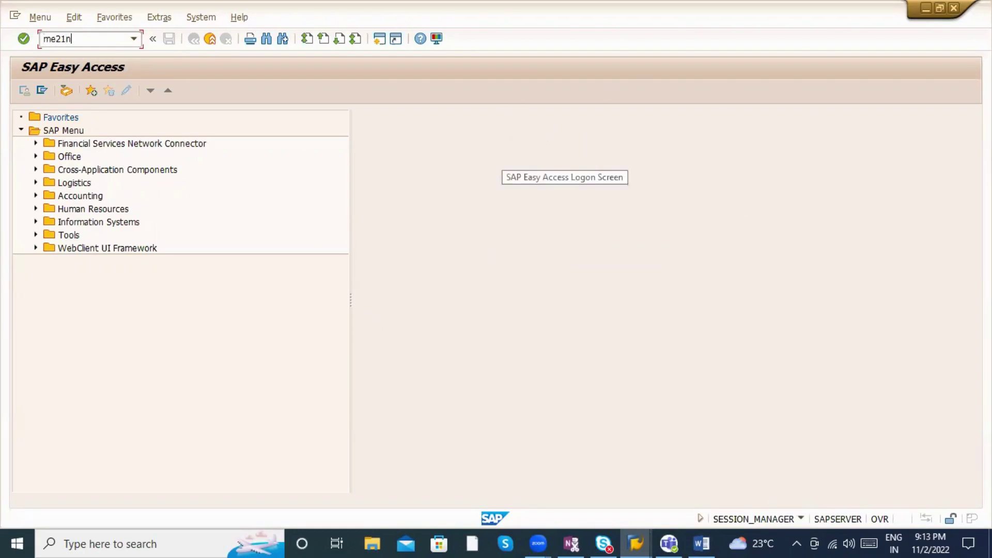
{"action": "key", "text": "Return"}
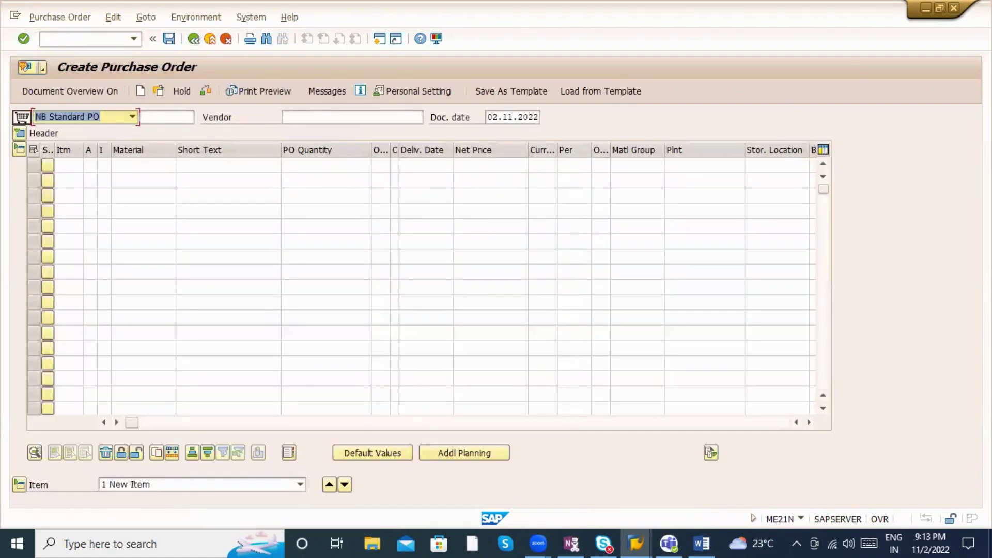
Step: Open General Table Display with transaction SE16N and load the selection fields of table MVKE
{"action": "left_click", "coordinate": [109, 35]}
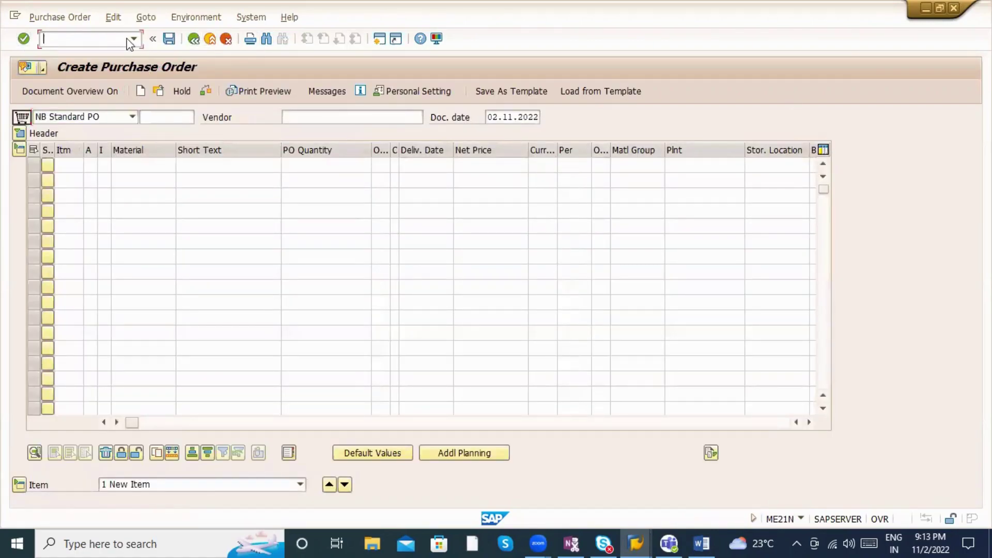
{"action": "type", "text": "/nse16n"}
{"action": "key", "text": "Return"}
{"action": "type", "text": "mar"}
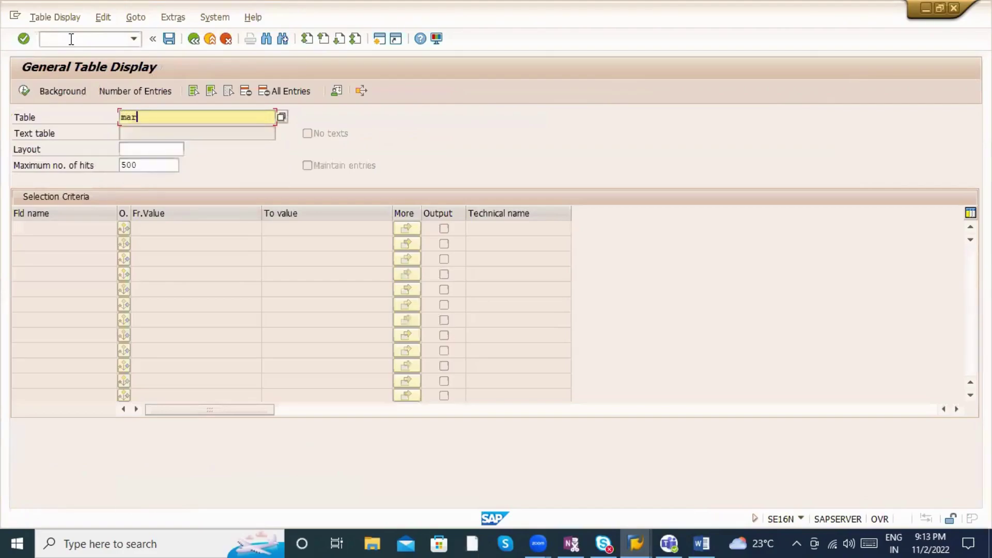
{"action": "type", "text": "ke"}
{"action": "key", "text": "Return"}
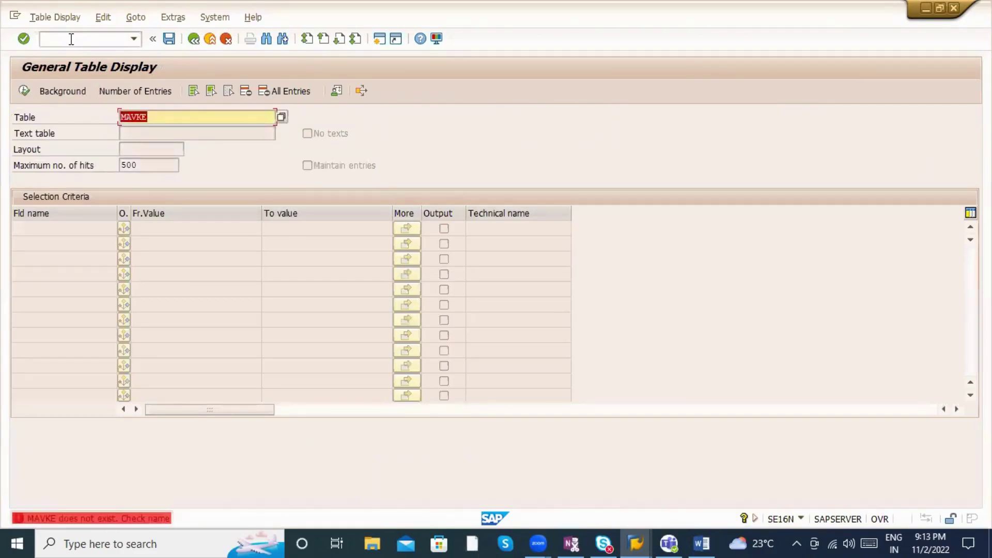
{"action": "type", "text": "mvk"}
{"action": "key", "text": "Return"}
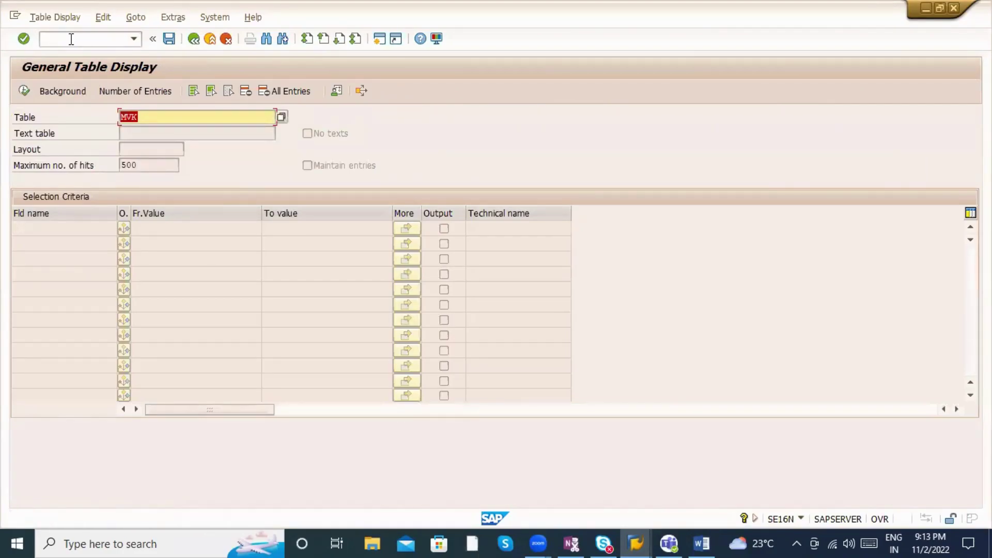
{"action": "type", "text": "mvke"}
{"action": "key", "text": "Return"}
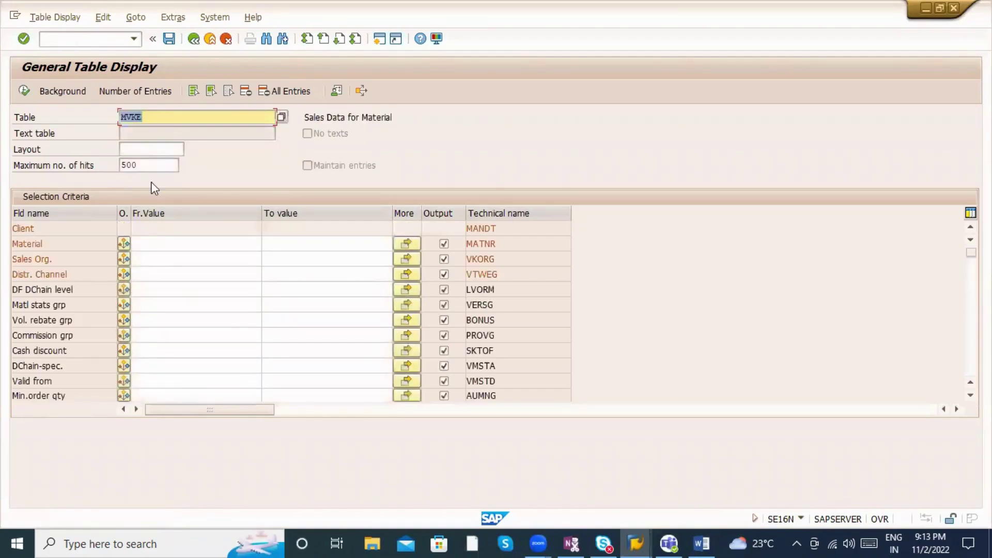
Step: Restrict the MVKE selection to material 50066016 and display the matching entries
{"action": "left_click", "coordinate": [151, 246]}
{"action": "key", "text": "space"}
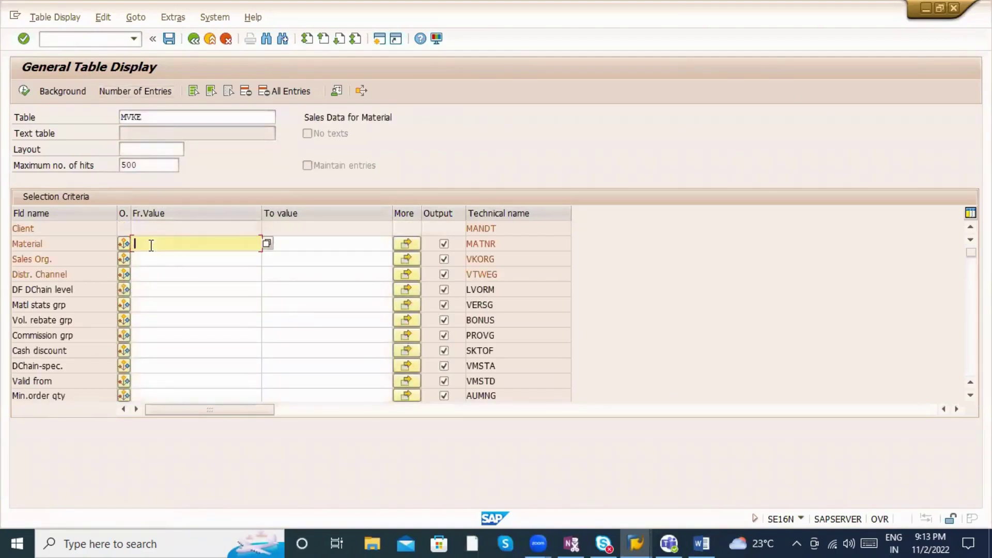
{"action": "left_click", "coordinate": [161, 268]}
{"action": "key", "text": "shift+Left"}
{"action": "key", "text": "shift+Left"}
{"action": "key", "text": "shift+Left"}
{"action": "key", "text": "shift+Left"}
{"action": "key", "text": "shift+Left"}
{"action": "key", "text": "shift+Left"}
{"action": "key", "text": "shift+Left"}
{"action": "key", "text": "shift+Left"}
{"action": "key", "text": "Down"}
{"action": "left_click", "coordinate": [24, 95]}
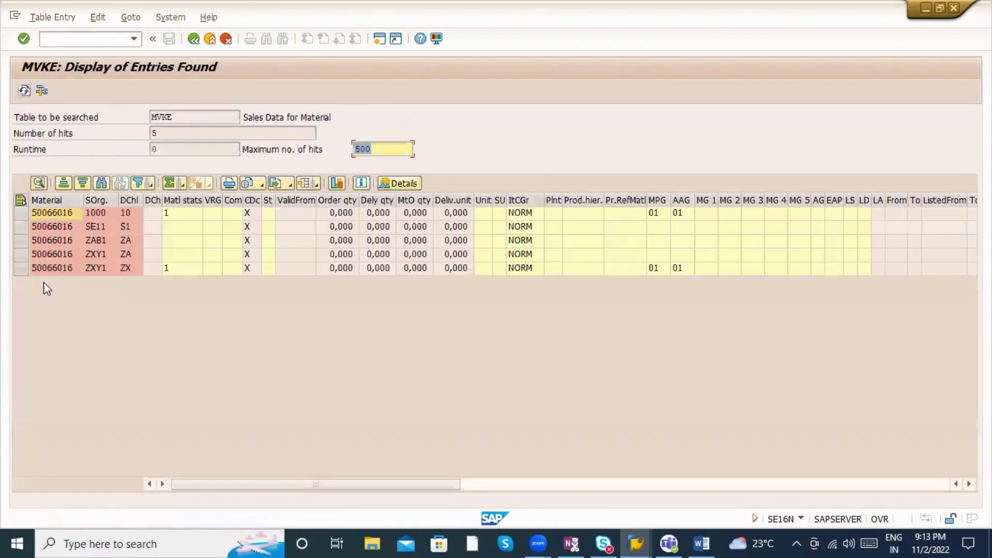
Step: Go through the material's MVKE entries row by row, comparing their sales organizations and distribution channels
{"action": "left_click", "coordinate": [20, 227]}
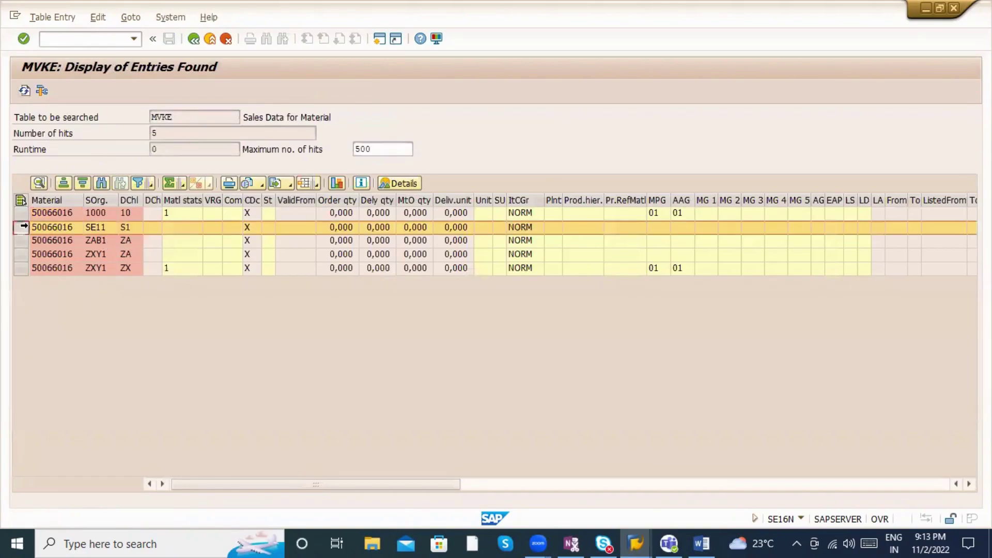
{"action": "left_click", "coordinate": [21, 213]}
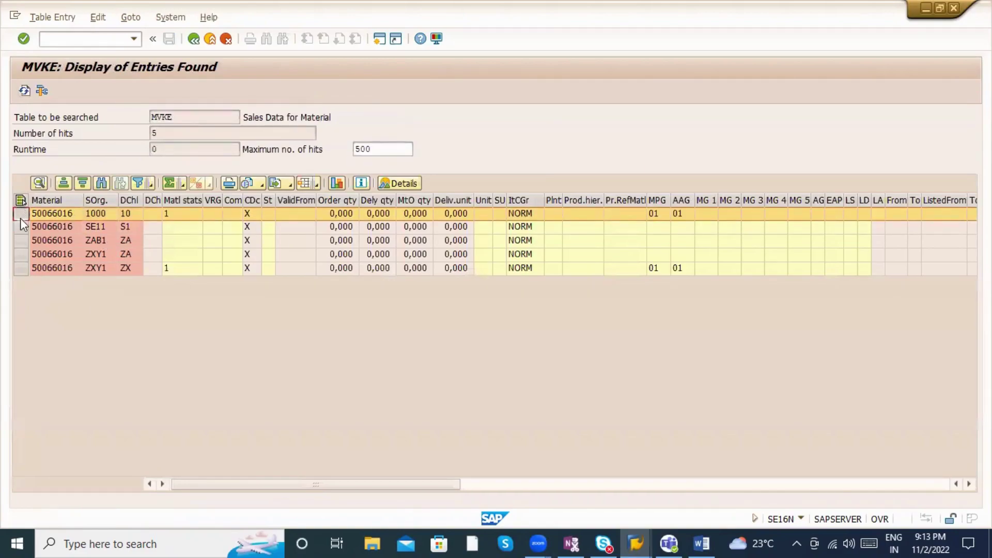
{"action": "left_click", "coordinate": [20, 241]}
{"action": "left_click", "coordinate": [20, 254]}
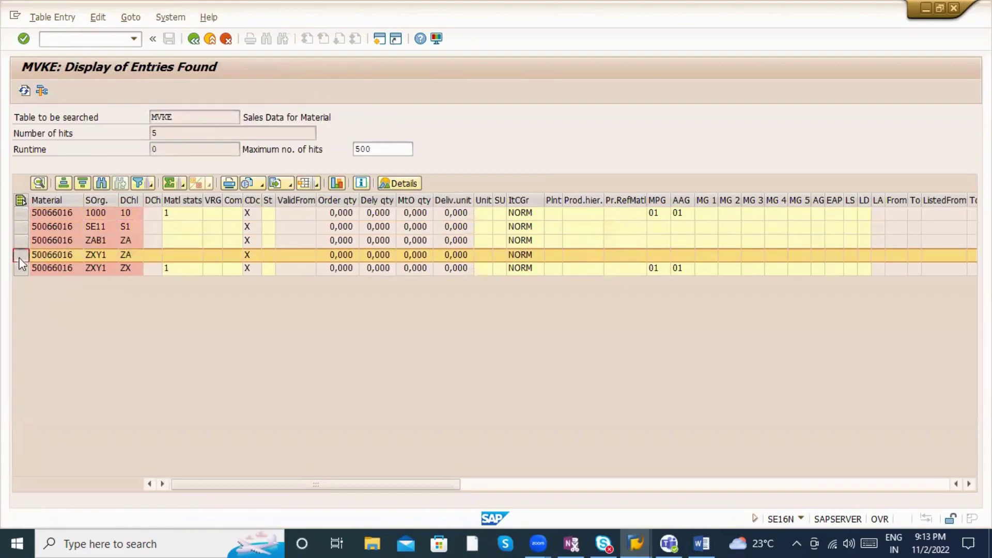
{"action": "left_click", "coordinate": [21, 269]}
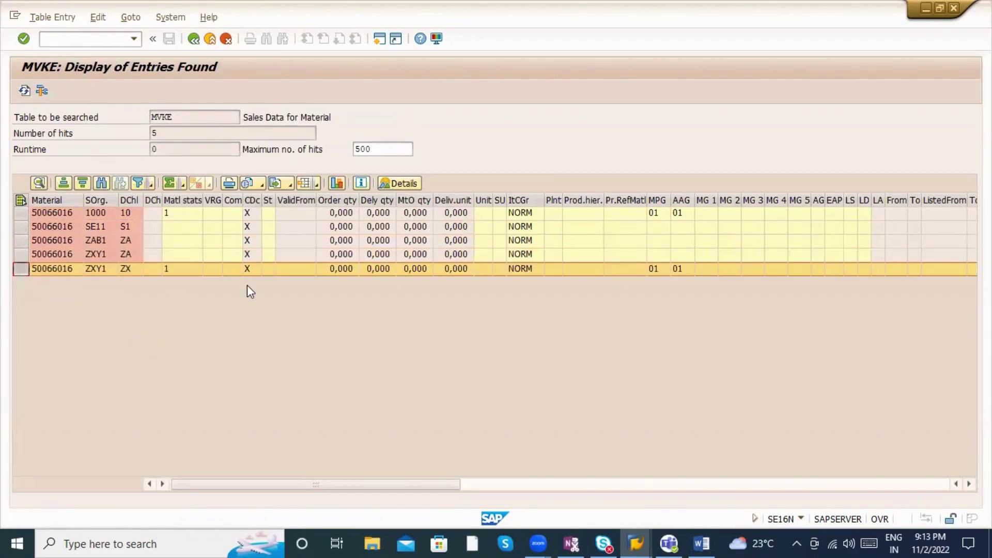
{"action": "key", "text": "alt+Tab"}
{"action": "key", "text": "alt+Tab"}
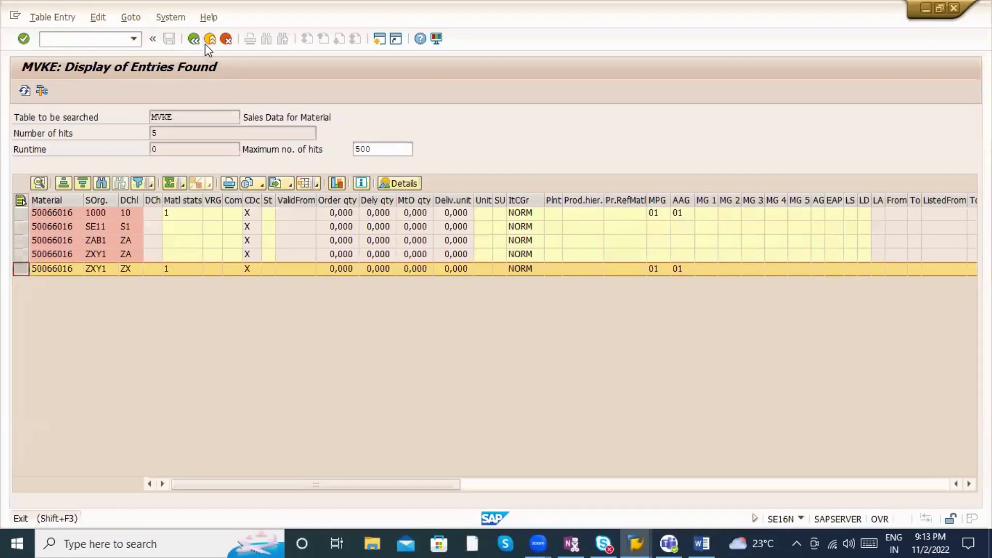
Step: Leave the MVKE results and open Create Material in a new session with transaction MM01
{"action": "left_click", "coordinate": [208, 41]}
{"action": "left_click", "coordinate": [89, 40]}
{"action": "type", "text": "/omm01"}
{"action": "key", "text": "Return"}
{"action": "left_click", "coordinate": [155, 138]}
{"action": "left_click", "coordinate": [155, 147]}
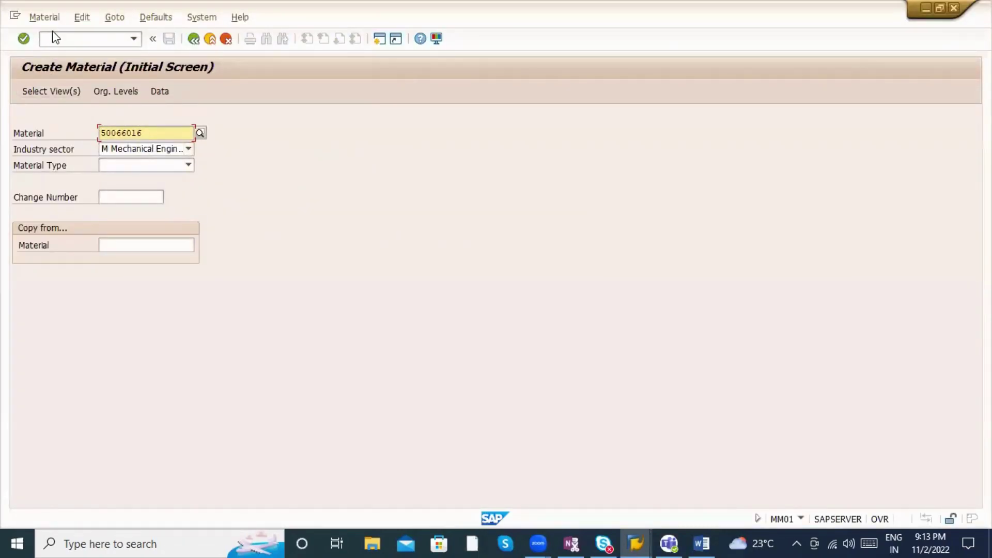
Step: Switch from creating to immediately changing a material, enter 50066016 and bring up its view selection
{"action": "left_click", "coordinate": [44, 17]}
{"action": "mouse_move", "coordinate": [80, 69]}
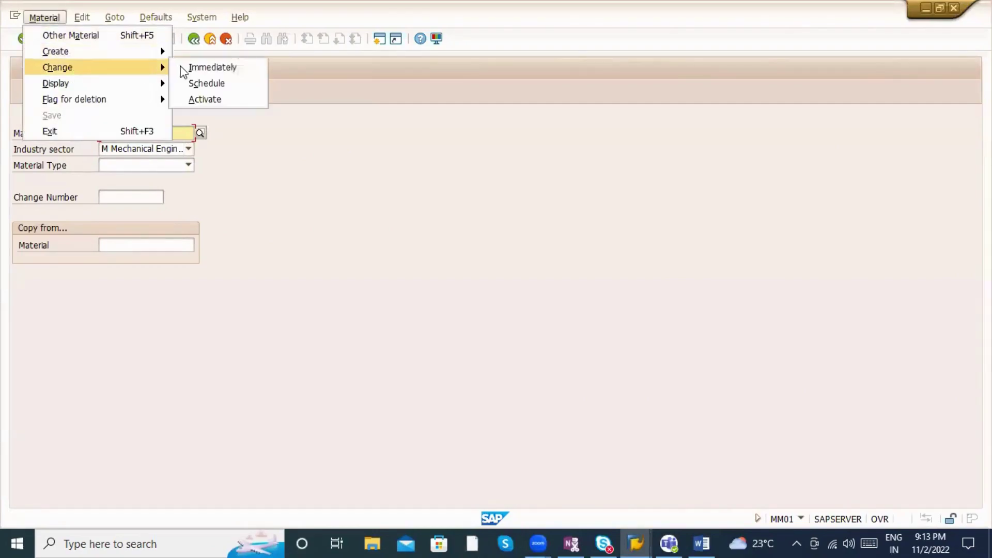
{"action": "key", "text": "Return"}
{"action": "key", "text": "Return"}
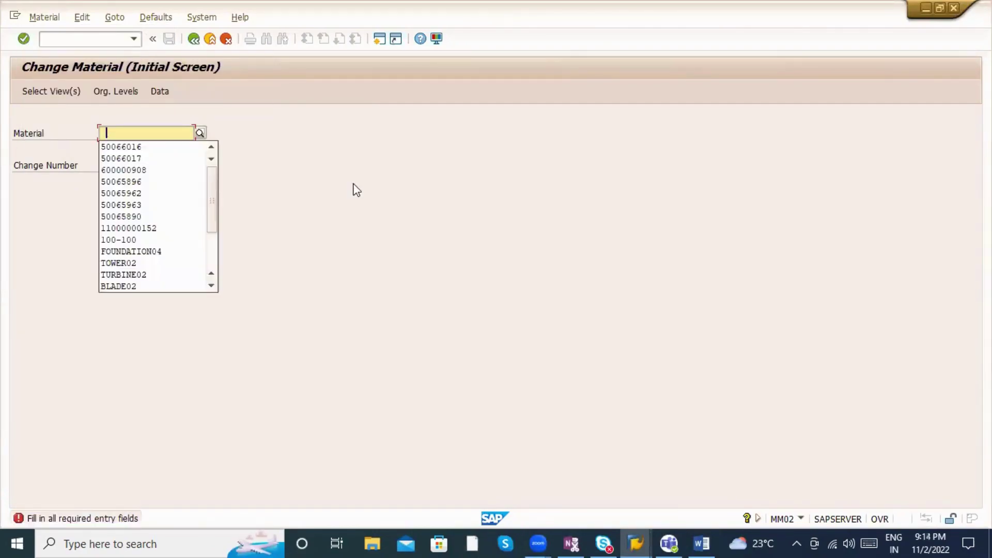
{"action": "key", "text": "Down"}
{"action": "key", "text": "Return"}
{"action": "key", "text": "Return"}
Step: Recheck the SE11 entry in MVKE and select the material's Sales Org. Data 1, Sales Org. Data 2 and Sales: General/Plant Data views
{"action": "key", "text": "alt+Tab"}
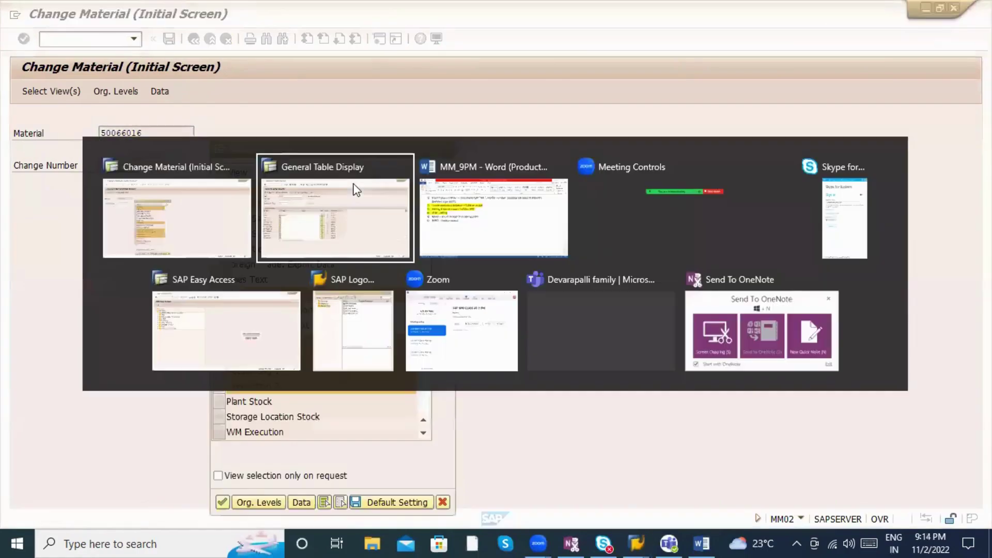
{"action": "left_click", "coordinate": [356, 190]}
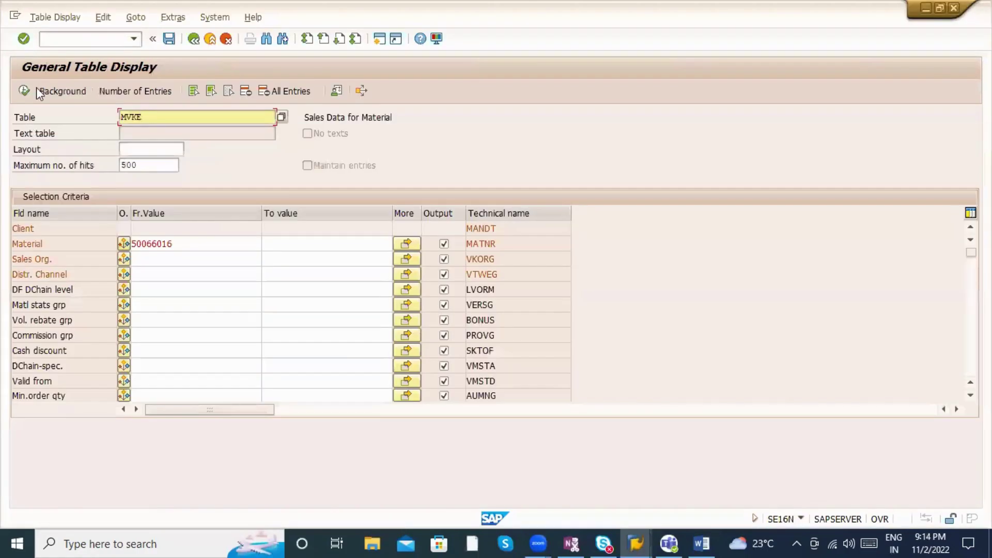
{"action": "key", "text": "F8"}
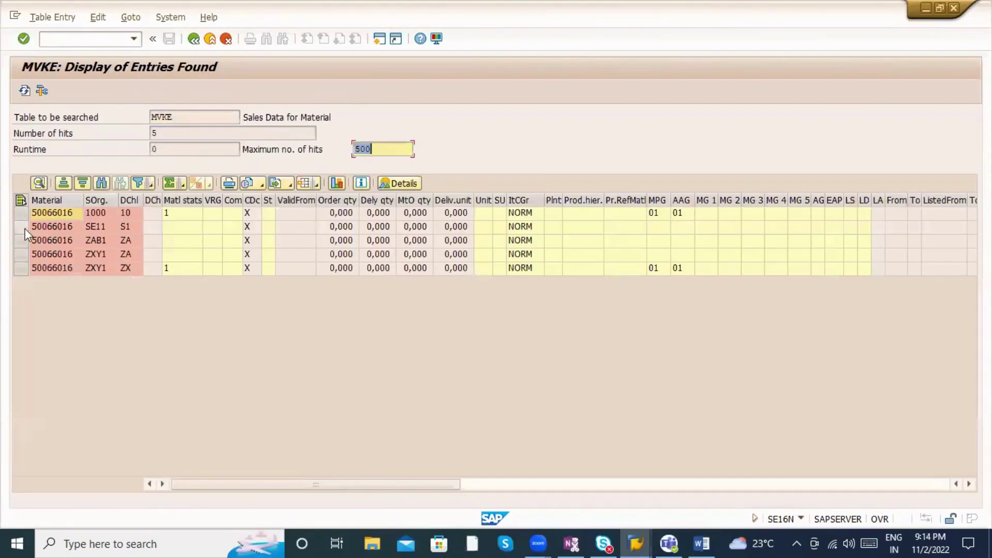
{"action": "left_click", "coordinate": [84, 227]}
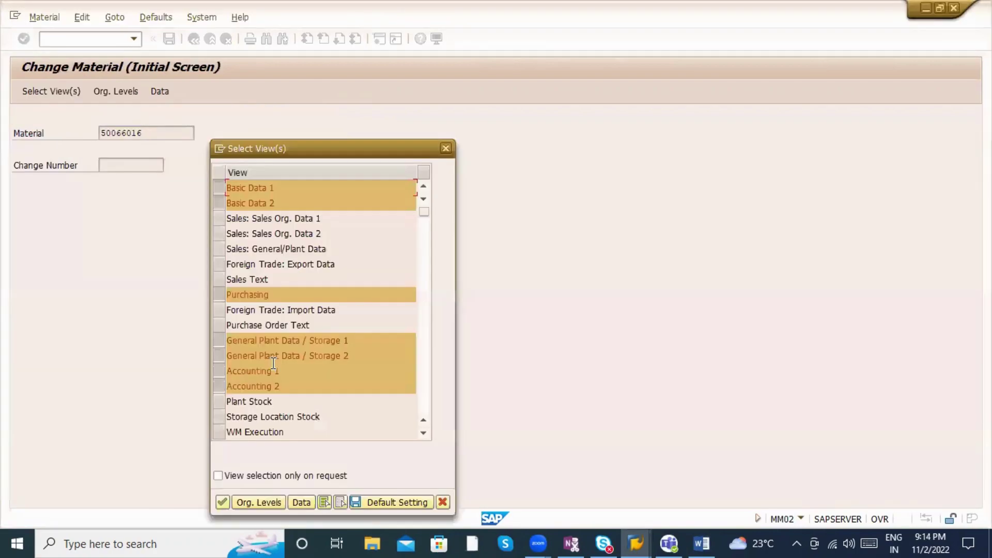
{"action": "left_click_drag", "start_coordinate": [219, 218], "coordinate": [223, 250]}
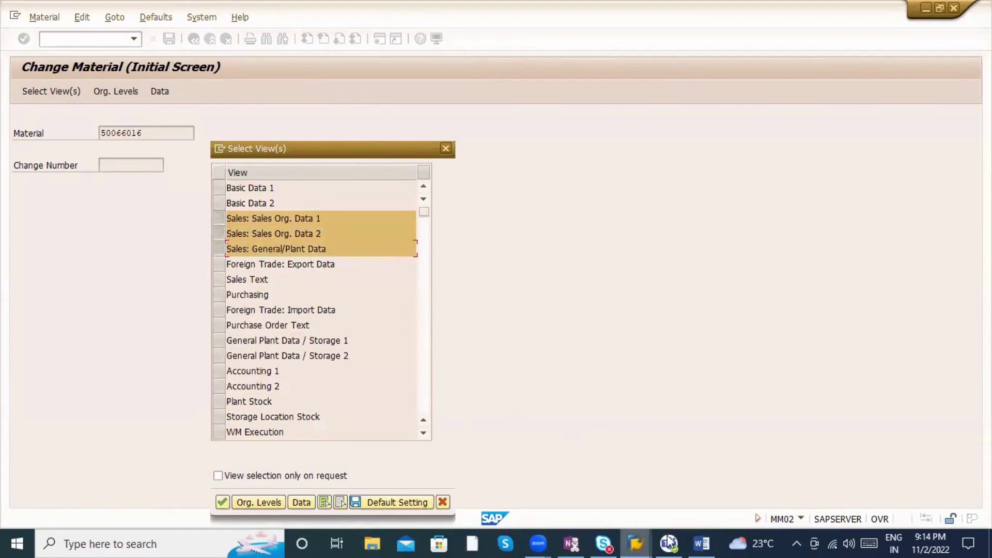
Step: In the MM_9PM Word document, replace plant ZXY1 with SE11 beside ZAB1 in the INTER STO Process section
{"action": "left_click", "coordinate": [702, 544]}
{"action": "scroll", "coordinate": [217, 307], "scroll_direction": "up", "scroll_amount": 4}
{"action": "scroll", "coordinate": [218, 308], "scroll_direction": "up", "scroll_amount": 10}
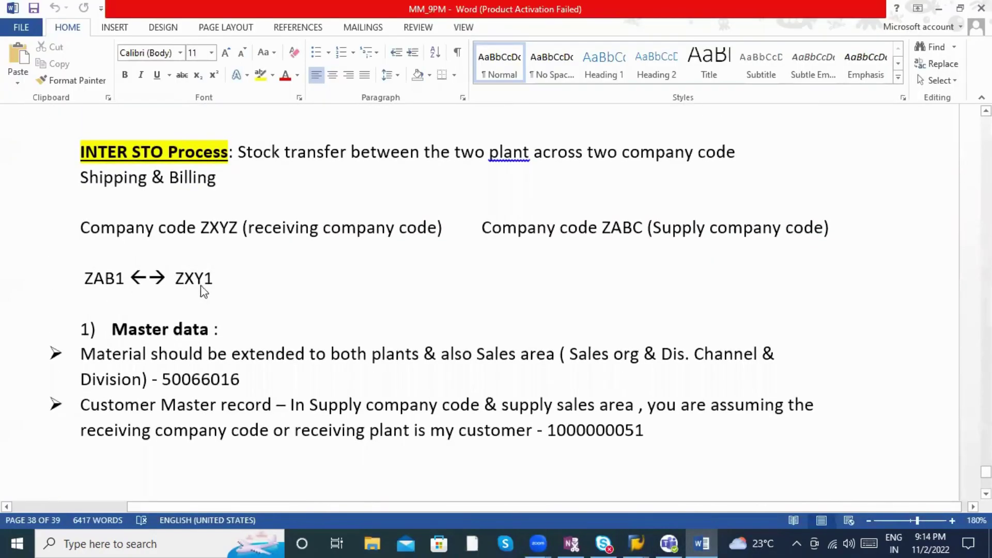
{"action": "mouse_move", "coordinate": [214, 282]}
{"action": "left_mouse_down"}
{"action": "mouse_move", "coordinate": [178, 283]}
{"action": "mouse_move", "coordinate": [217, 290]}
{"action": "left_mouse_up"}
{"action": "key", "text": "BackSpace"}
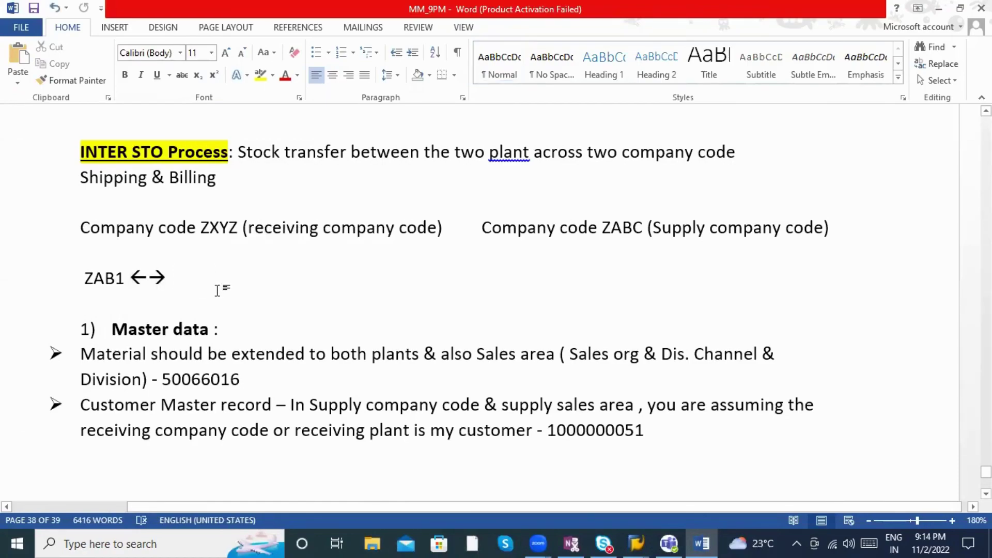
{"action": "type", "text": "SE11"}
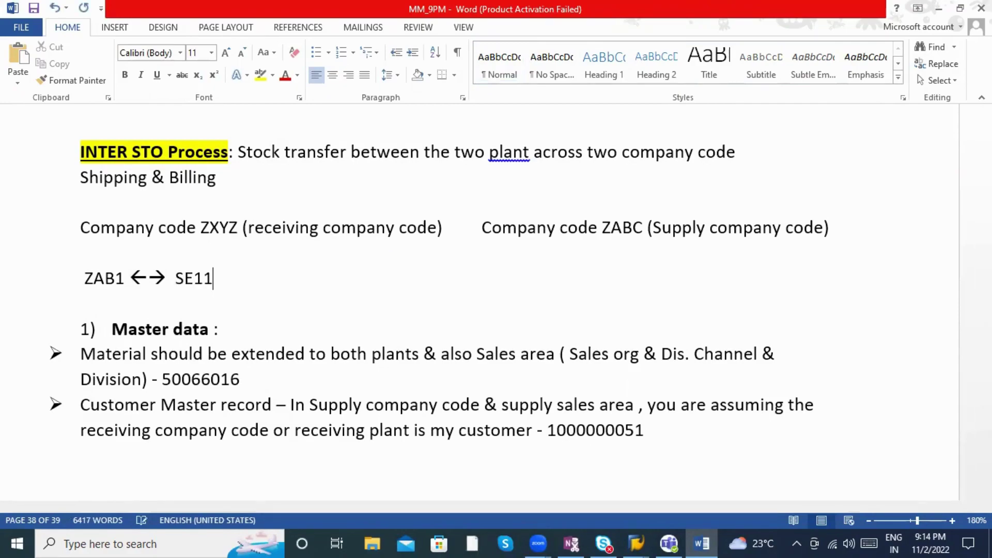
{"action": "left_click_drag", "start_coordinate": [212, 279], "coordinate": [186, 289]}
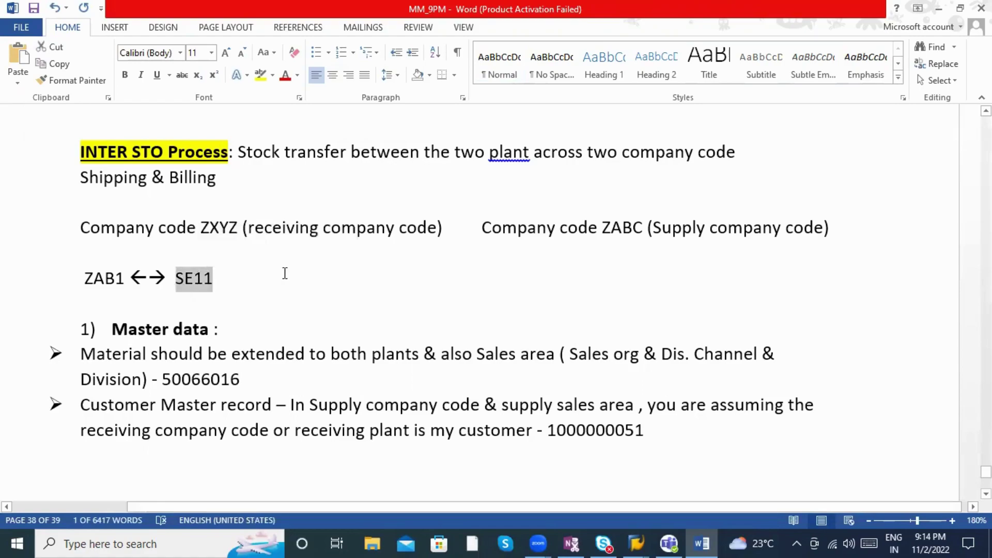
Step: Back in SAP, add the Purchasing, General Plant Data / Storage 1 and 2 and Accounting 1 views and confirm the selection
{"action": "key", "text": "alt+Tab"}
{"action": "left_click", "coordinate": [218, 295]}
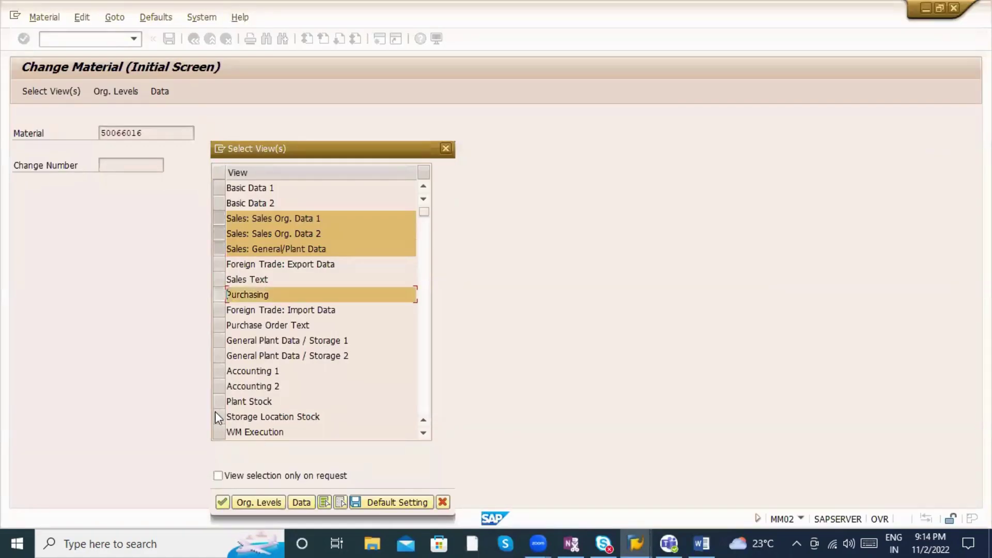
{"action": "left_click", "coordinate": [219, 370]}
{"action": "left_click", "coordinate": [219, 356]}
{"action": "left_click", "coordinate": [219, 340]}
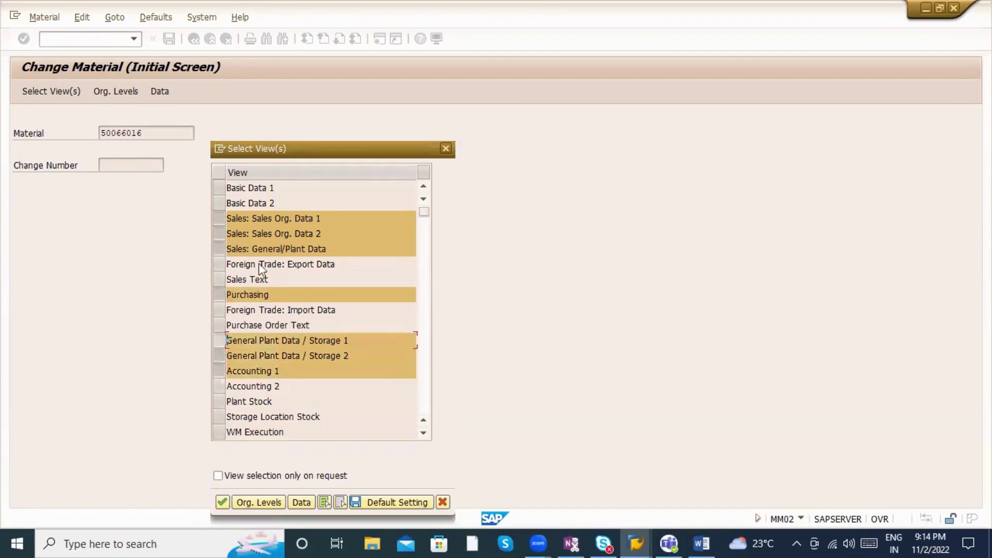
{"action": "key", "text": "Return"}
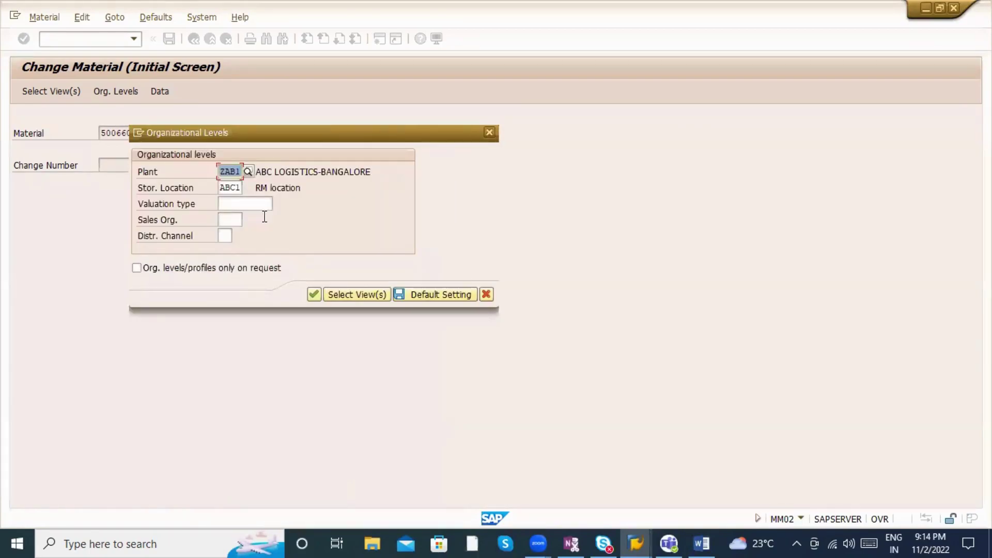
Step: Set the organizational levels to plant SE11 and storage location SE11
{"action": "key", "text": "BackSpace"}
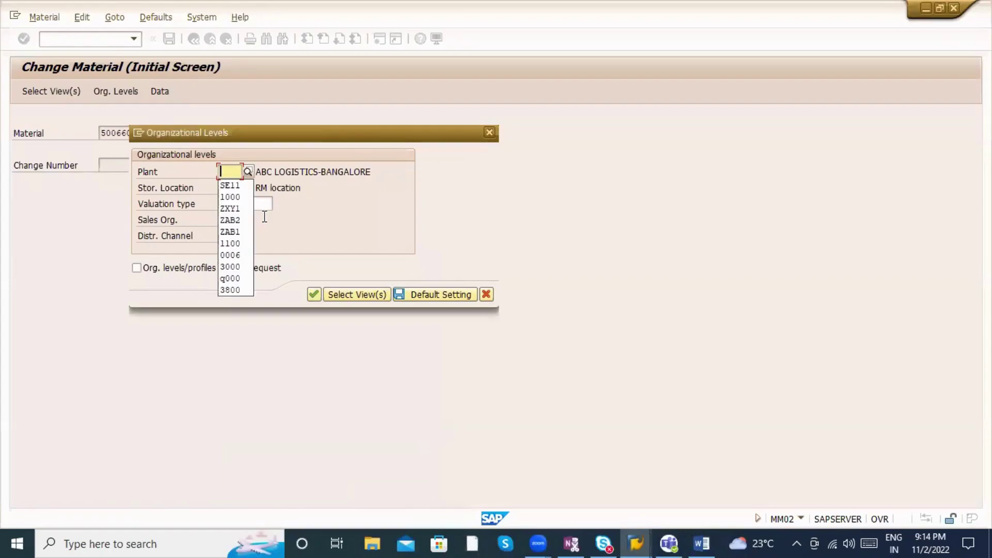
{"action": "type", "text": "Se11"}
{"action": "key", "text": "Tab"}
{"action": "key", "text": "BackSpace"}
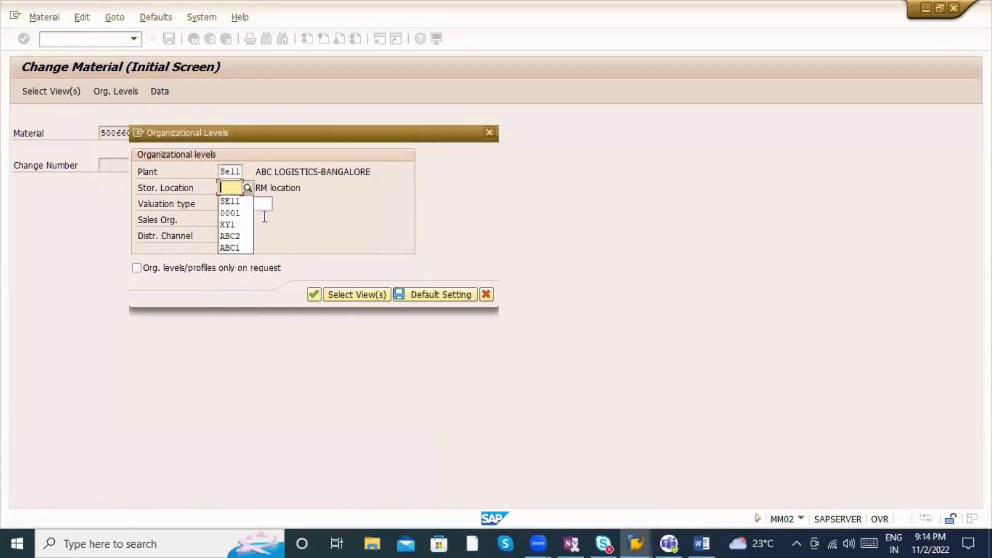
{"action": "left_click", "coordinate": [246, 189]}
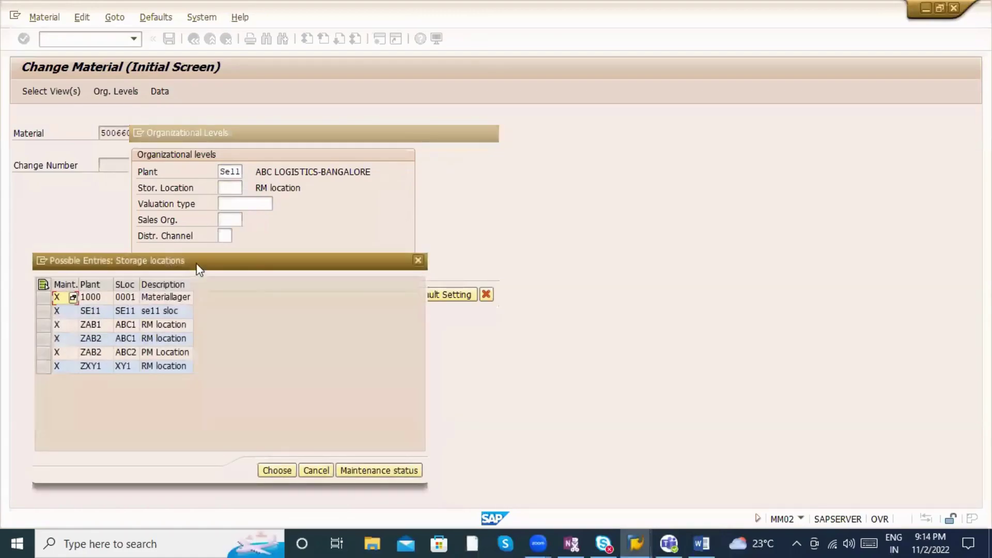
{"action": "double_click", "coordinate": [104, 310]}
Step: Choose sales organization SE11 with distribution channel S1, open the material and advance to its Sales Org. 2 view
{"action": "left_click", "coordinate": [237, 220]}
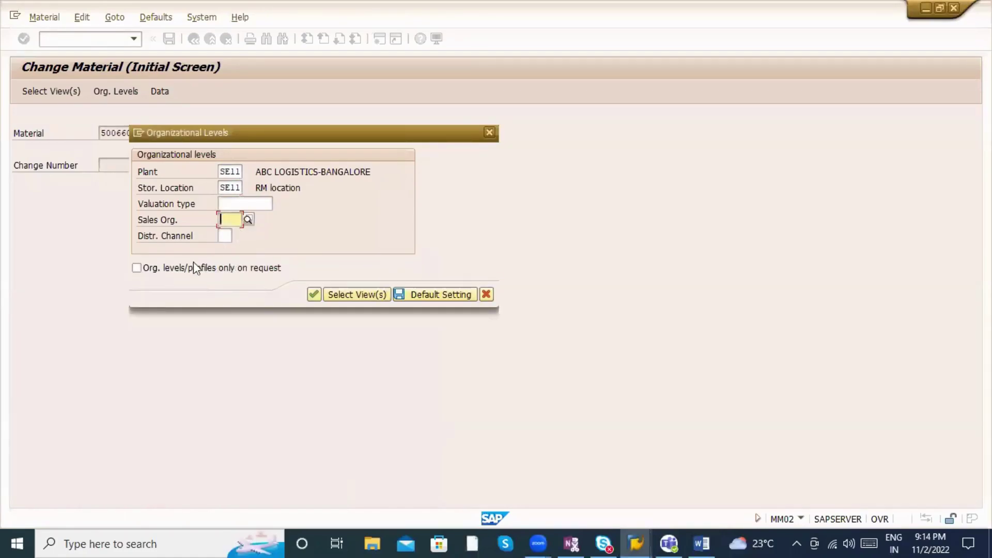
{"action": "left_click", "coordinate": [250, 220]}
{"action": "double_click", "coordinate": [93, 311]}
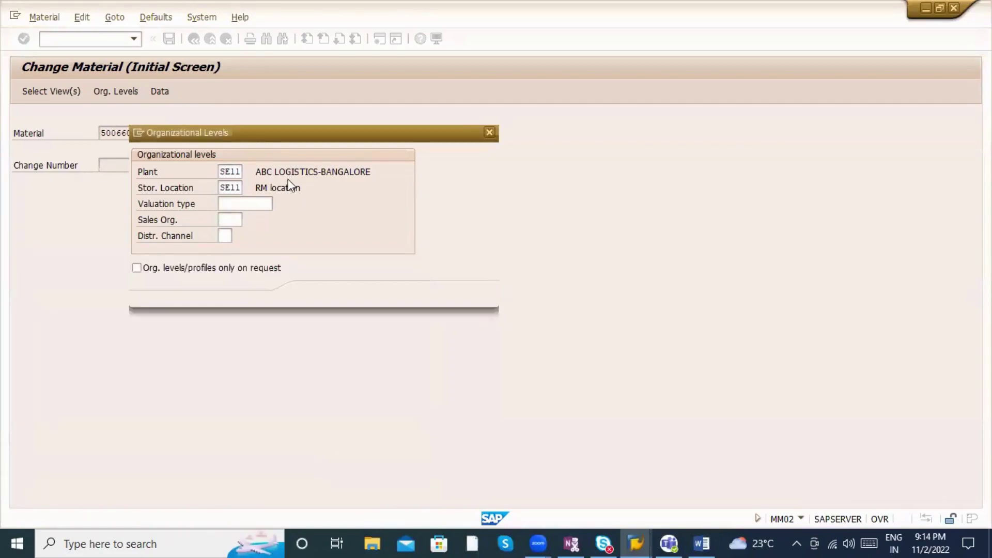
{"action": "left_click", "coordinate": [266, 184]}
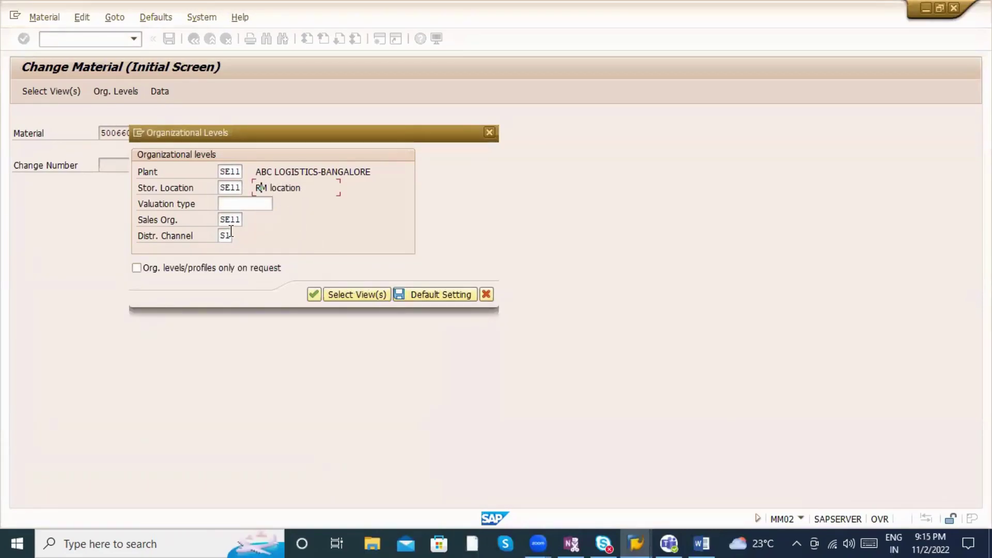
{"action": "key", "text": "Return"}
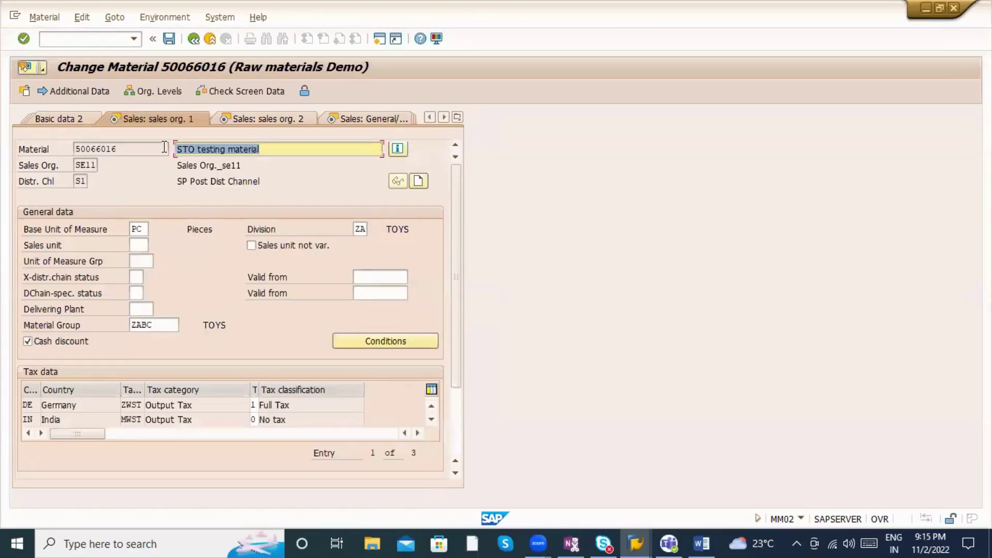
{"action": "key", "text": "Return"}
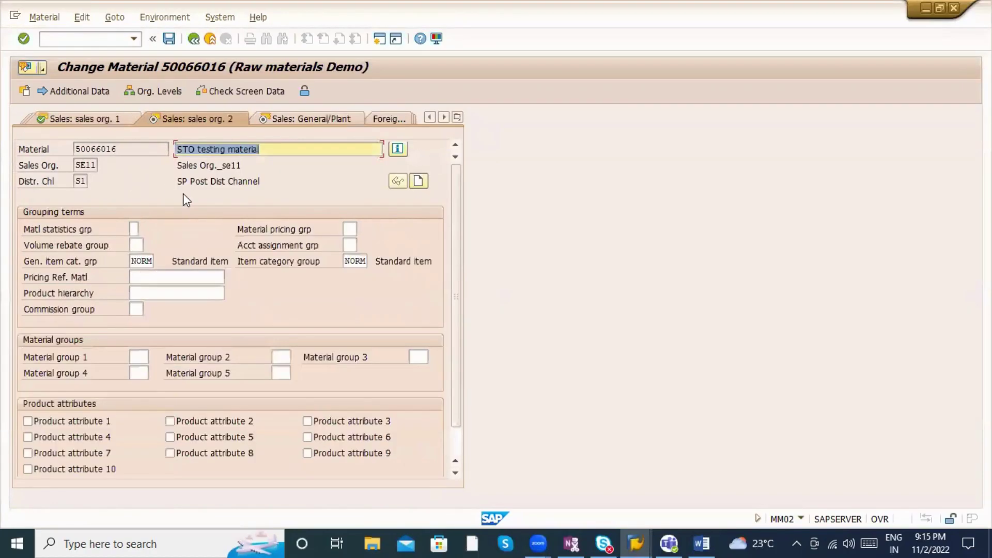
Step: Go through material 50066016's remaining sales, plant data and accounting views for SE11 until the material closes
{"action": "key", "text": "Return"}
{"action": "key", "text": "Return"}
{"action": "key", "text": "Return"}
{"action": "key", "text": "Return"}
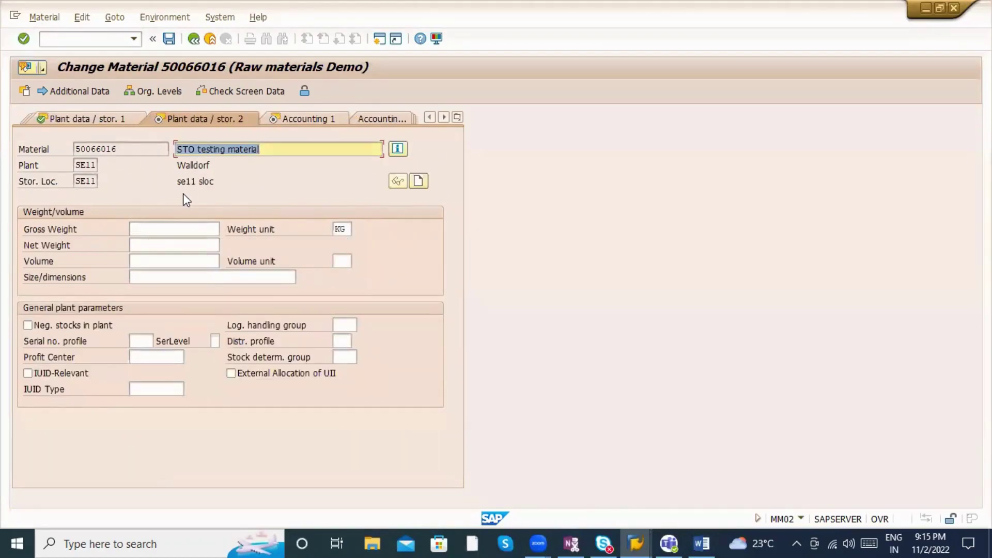
{"action": "key", "text": "Return"}
{"action": "key", "text": "Return"}
{"action": "key", "text": "Return"}
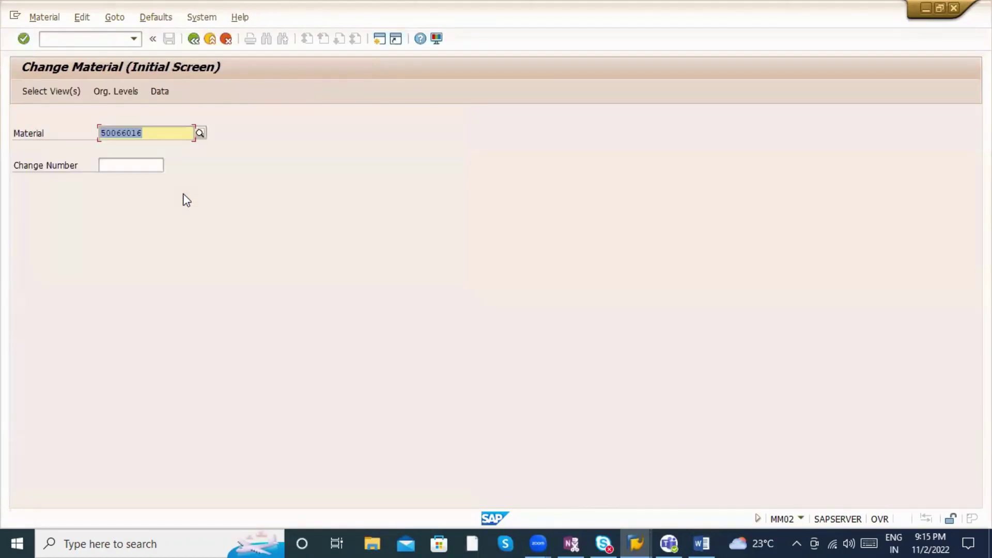
Step: Check the ZAB1 and SE11 plant pair under INTER STO Process in the MM_9PM Word document and return to SAP
{"action": "key", "text": "alt+Tab"}
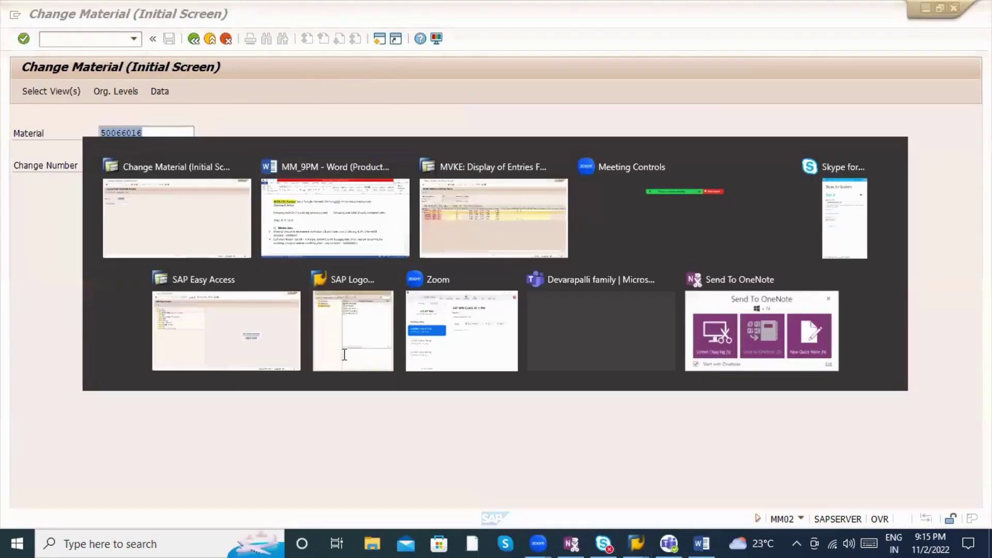
{"action": "key", "text": "Tab"}
{"action": "key", "text": "alt+Tab"}
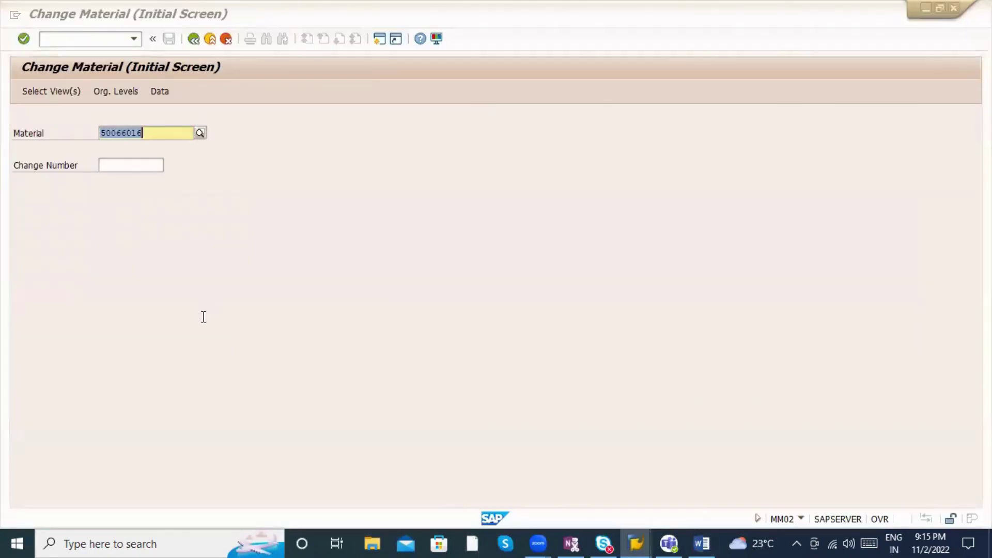
{"action": "key", "text": "alt+Tab"}
{"action": "key", "text": "ctrl+z"}
{"action": "left_click", "coordinate": [234, 337]}
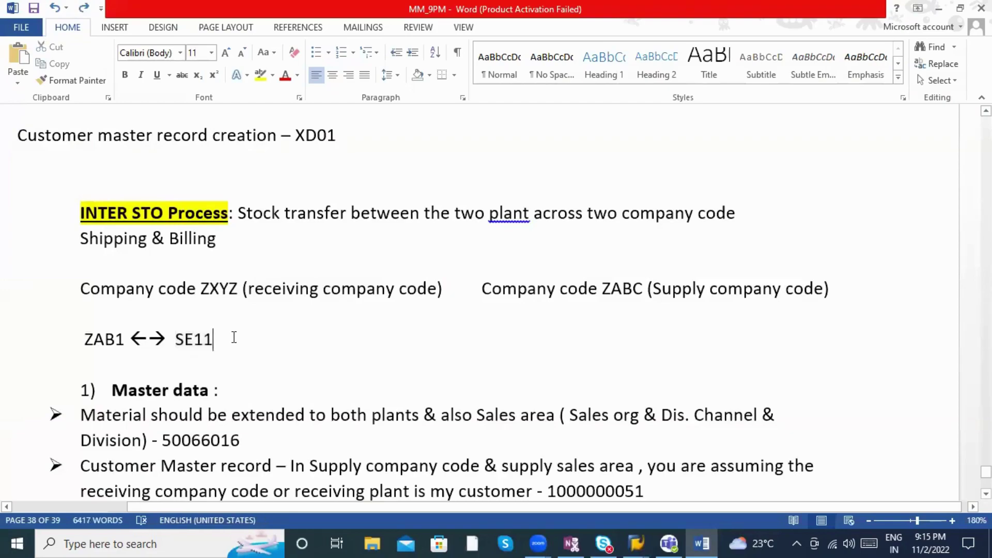
{"action": "key", "text": "alt+Tab"}
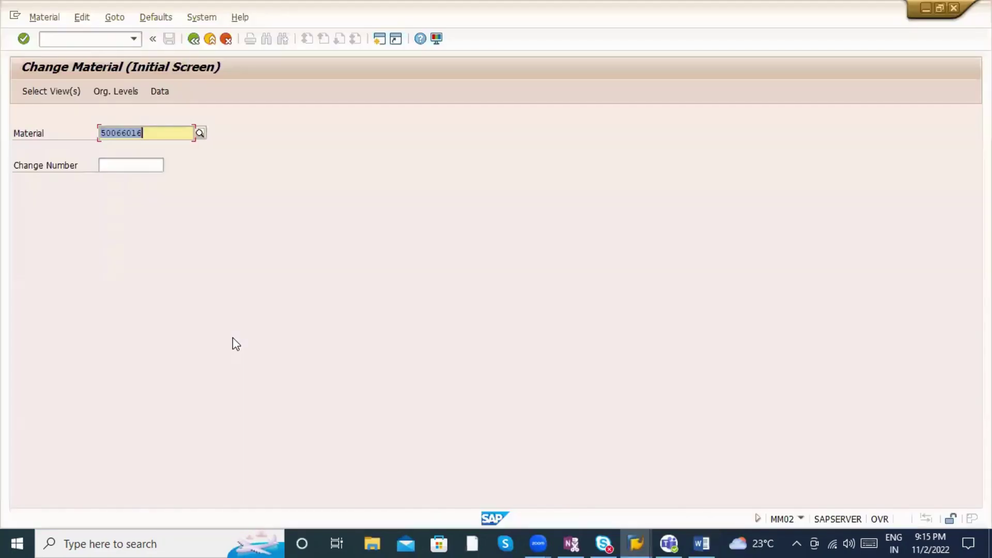
Step: Leave the material change transaction for SPRO and display the SAP Reference IMG
{"action": "left_click", "coordinate": [67, 37]}
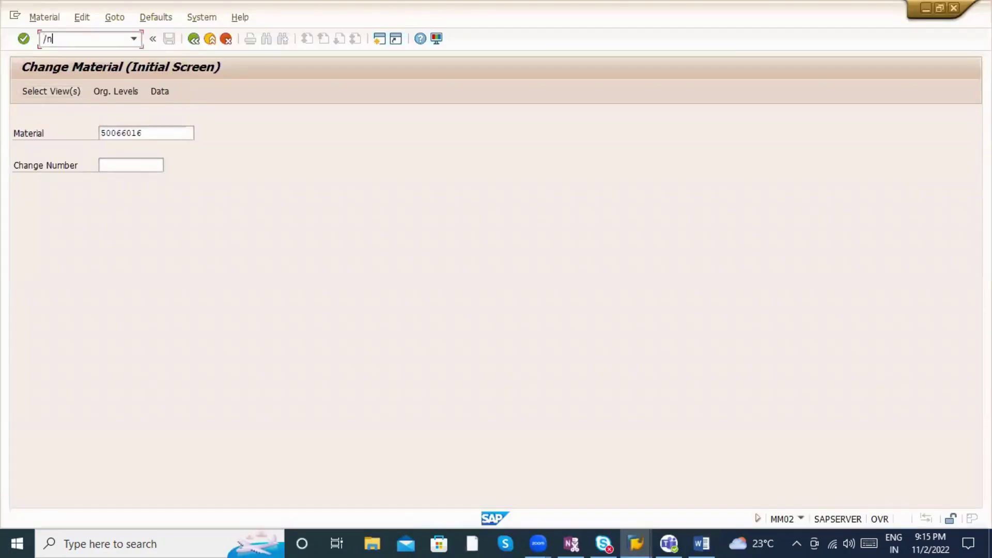
{"action": "key", "text": "BackSpace"}
{"action": "key", "text": "BackSpace"}
{"action": "key", "text": "BackSpace"}
{"action": "key", "text": "Return"}
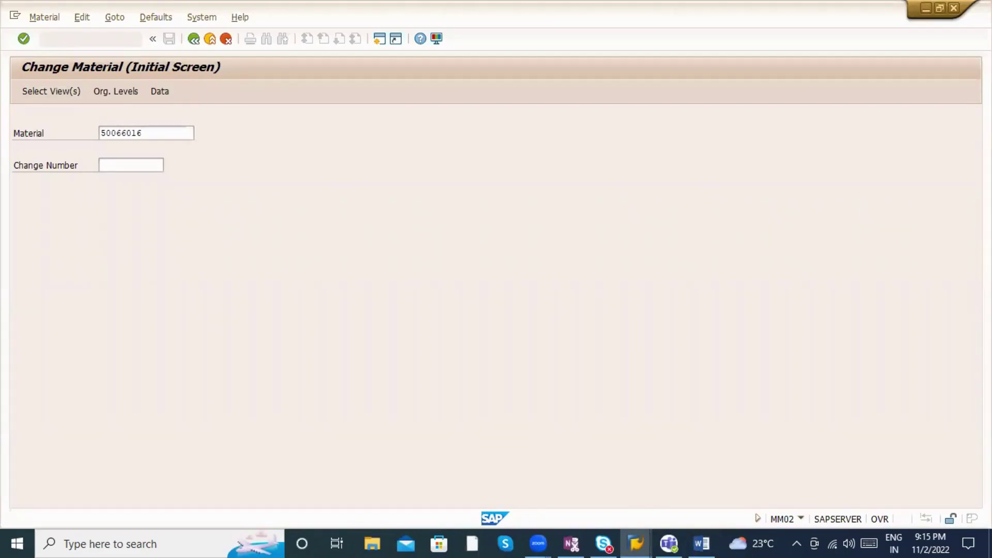
{"action": "left_click", "coordinate": [77, 88]}
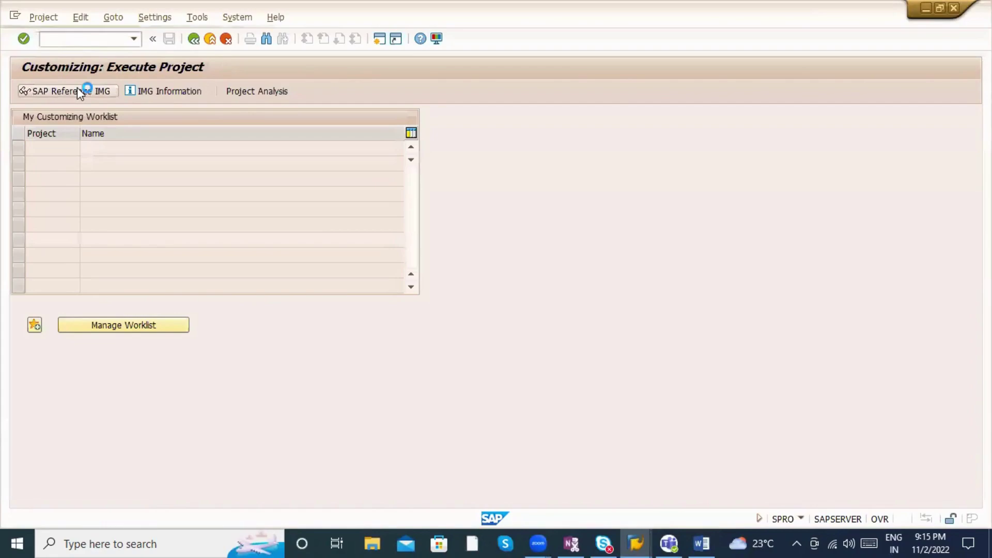
Step: Expand the IMG structure to Materials Management, Purchasing, Purchase Order, Set up Stock Transport Order
{"action": "scroll", "coordinate": [144, 361], "scroll_direction": "down", "scroll_amount": 3}
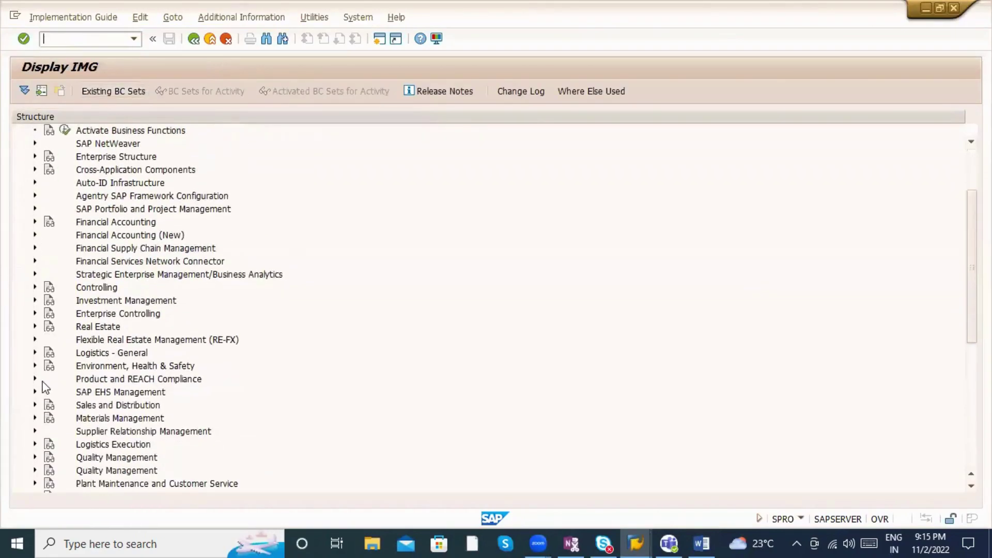
{"action": "scroll", "coordinate": [140, 357], "scroll_direction": "down", "scroll_amount": 1}
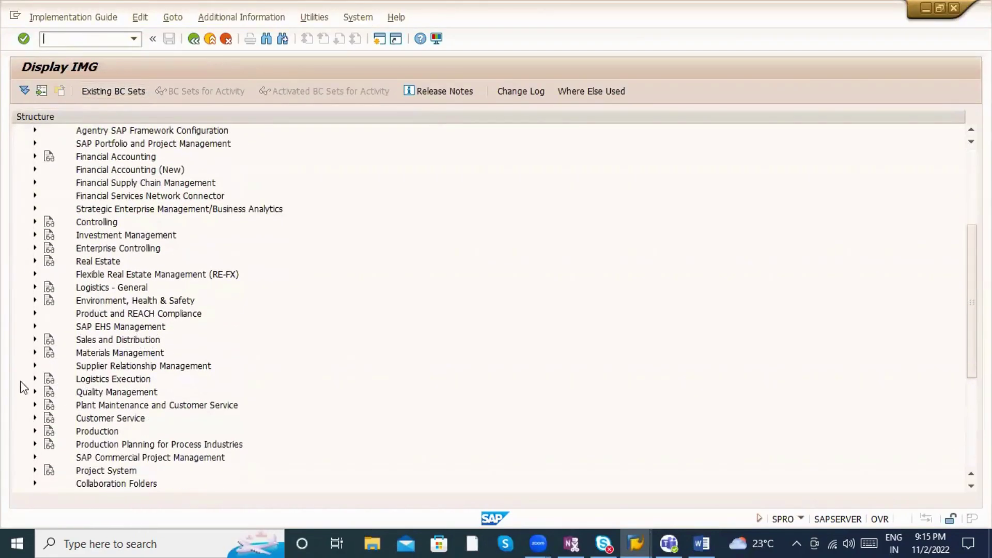
{"action": "left_click", "coordinate": [35, 353]}
{"action": "scroll", "coordinate": [139, 390], "scroll_direction": "down", "scroll_amount": 2}
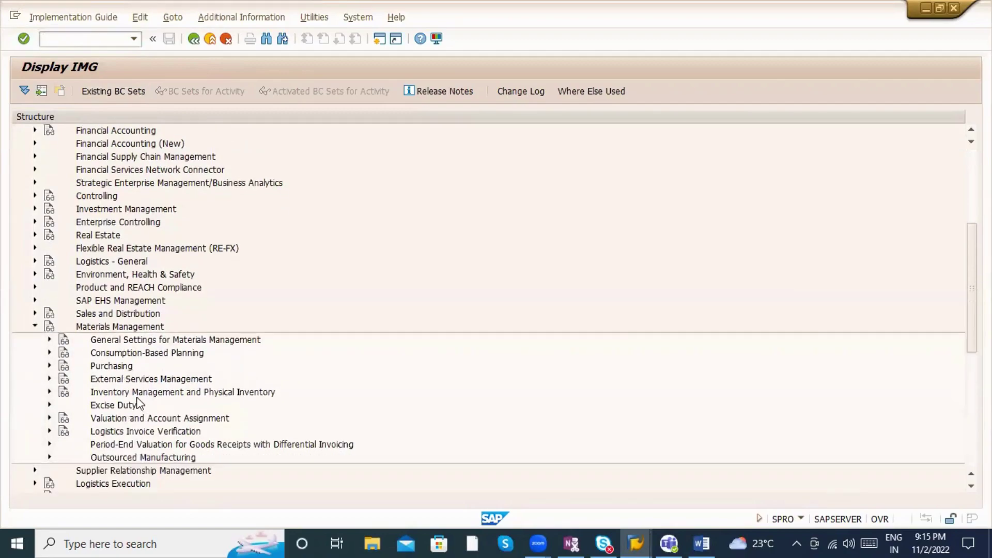
{"action": "left_click", "coordinate": [49, 366]}
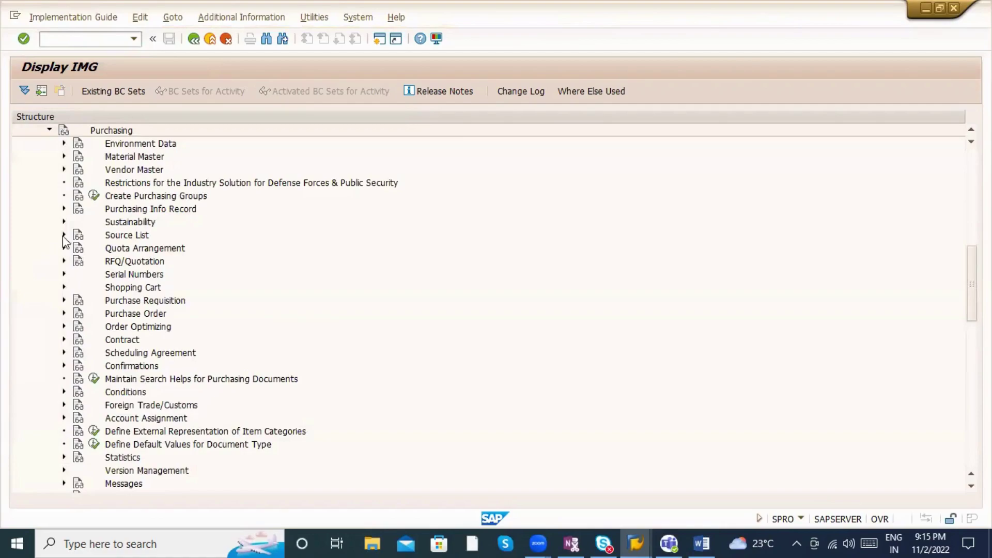
{"action": "left_click", "coordinate": [64, 314]}
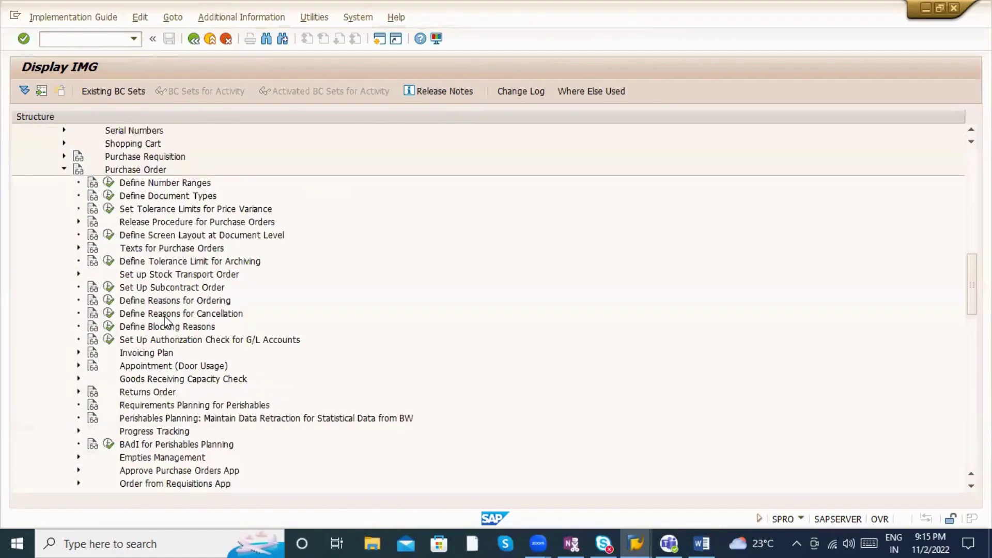
{"action": "left_click", "coordinate": [79, 275]}
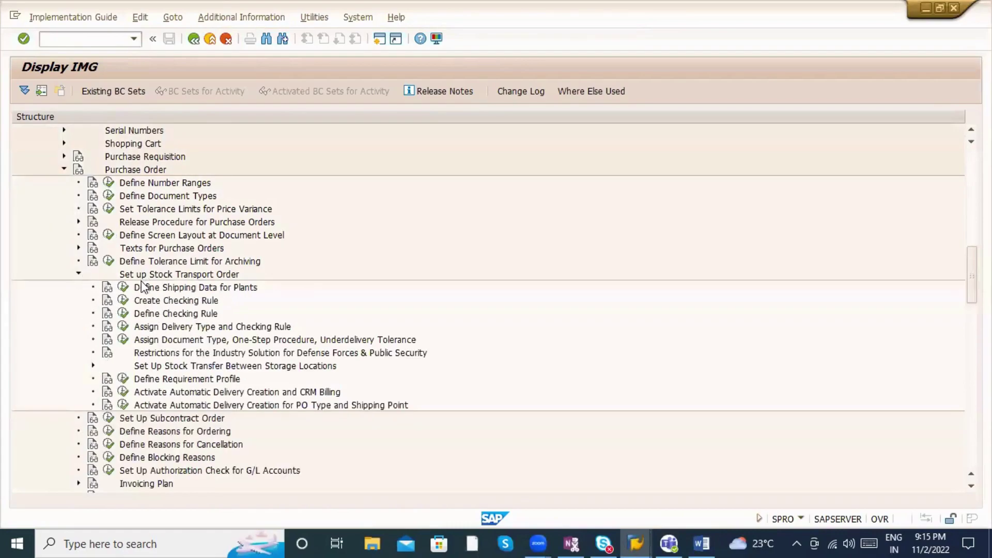
Step: Open Define Shipping Data for Plants, locate plant SE11 and inspect the customer number in its details
{"action": "left_click", "coordinate": [125, 288]}
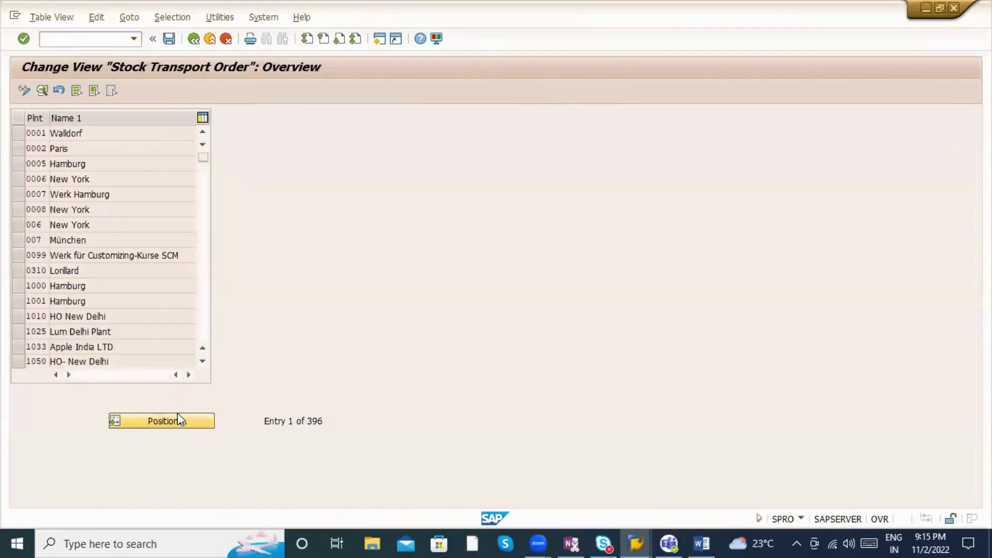
{"action": "left_click", "coordinate": [178, 419]}
{"action": "type", "text": "se11"}
{"action": "key", "text": "Return"}
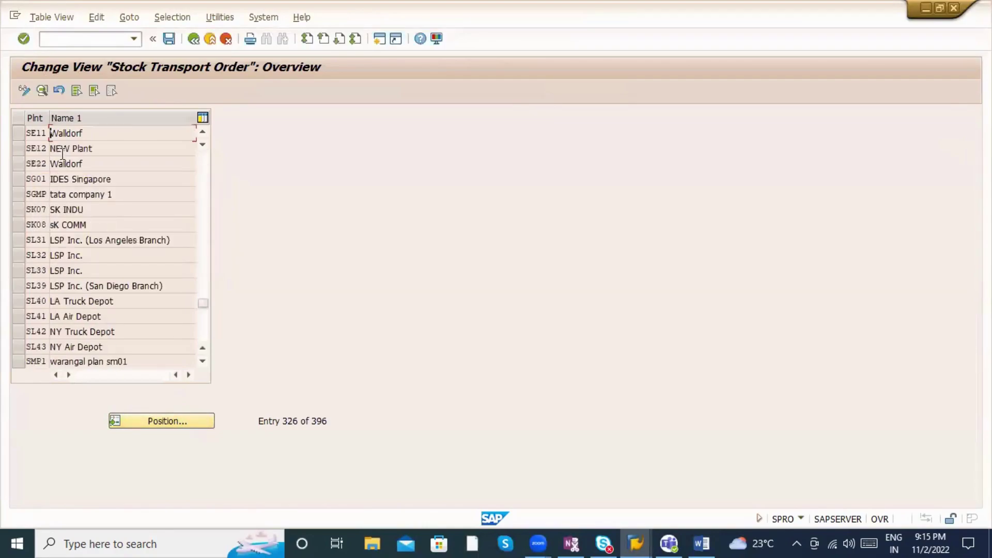
{"action": "double_click", "coordinate": [70, 131]}
{"action": "left_click", "coordinate": [163, 166]}
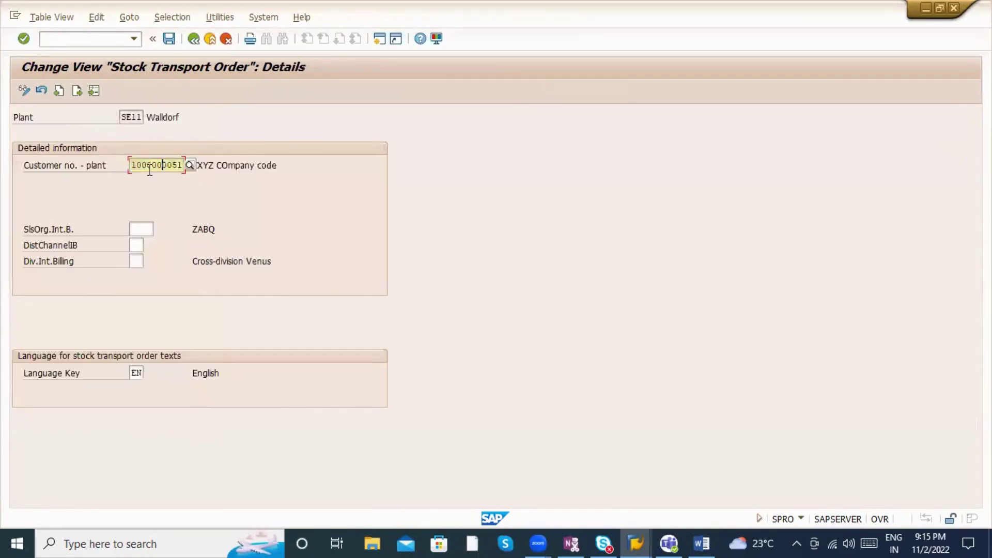
{"action": "left_click_drag", "start_coordinate": [131, 167], "coordinate": [191, 163]}
Step: Check the ZAB1 sales organization entry in the MVKE results and return to plant SE11's shipping details
{"action": "key", "text": "alt+Tab"}
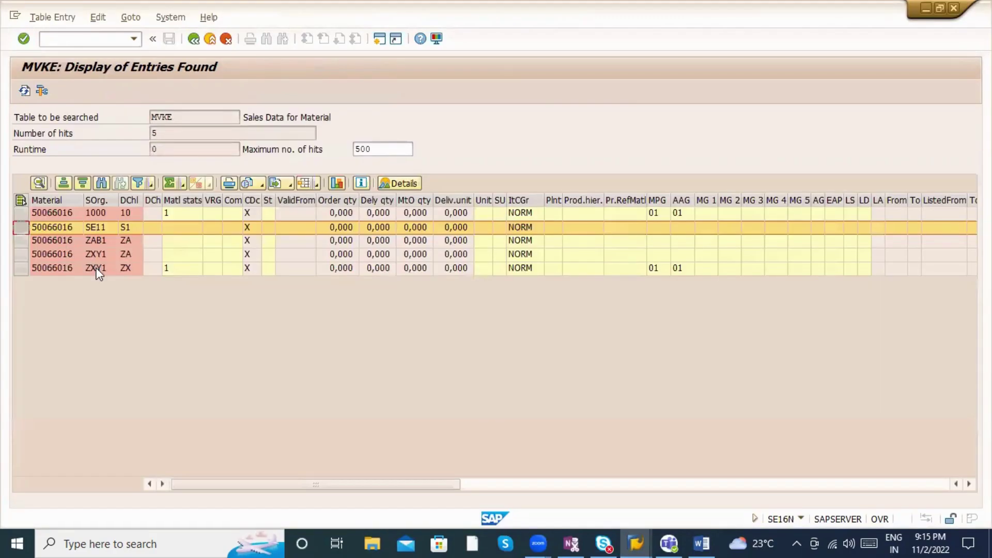
{"action": "left_click", "coordinate": [25, 242]}
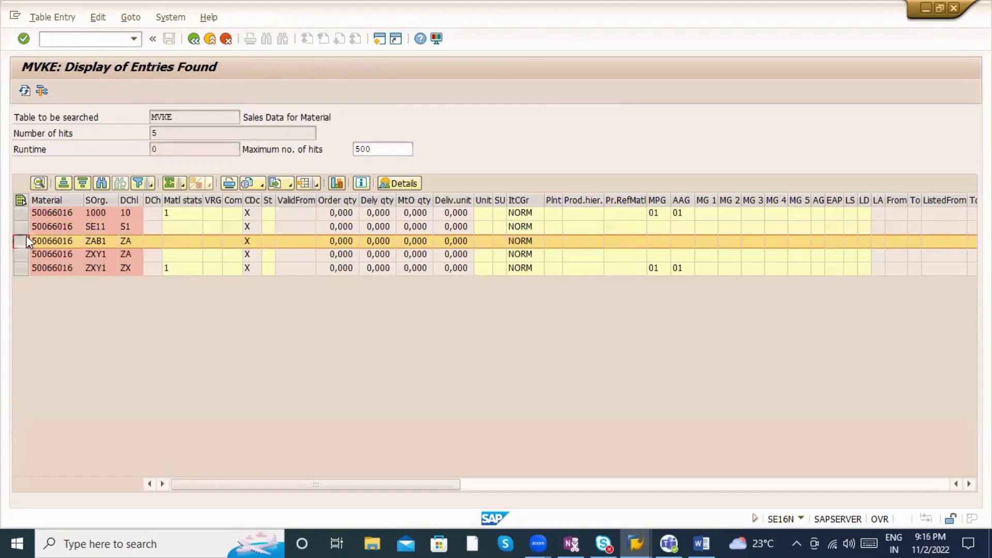
{"action": "key", "text": "alt+Tab"}
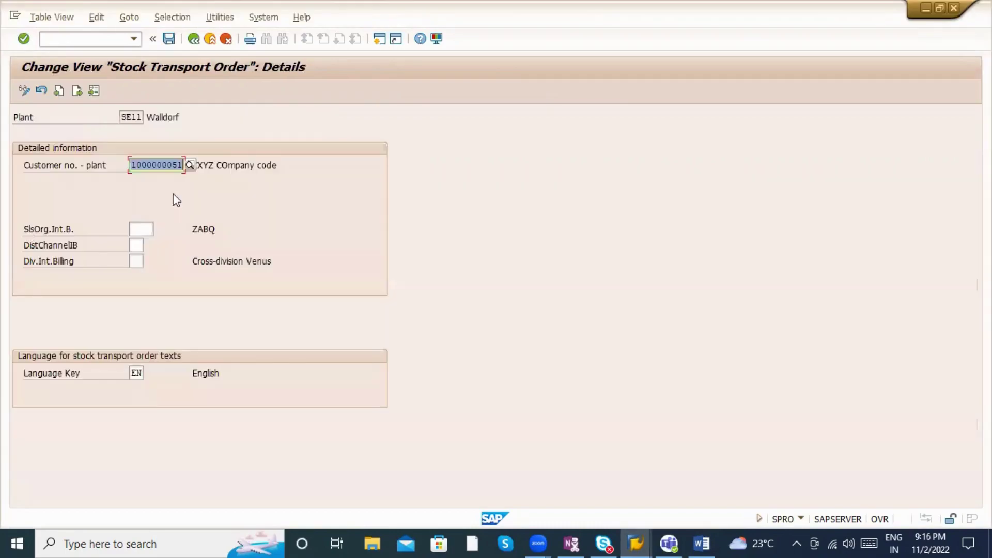
Step: Review the customer number assigned to plant SE11 again and go back to the IMG structure
{"action": "left_click", "coordinate": [159, 164]}
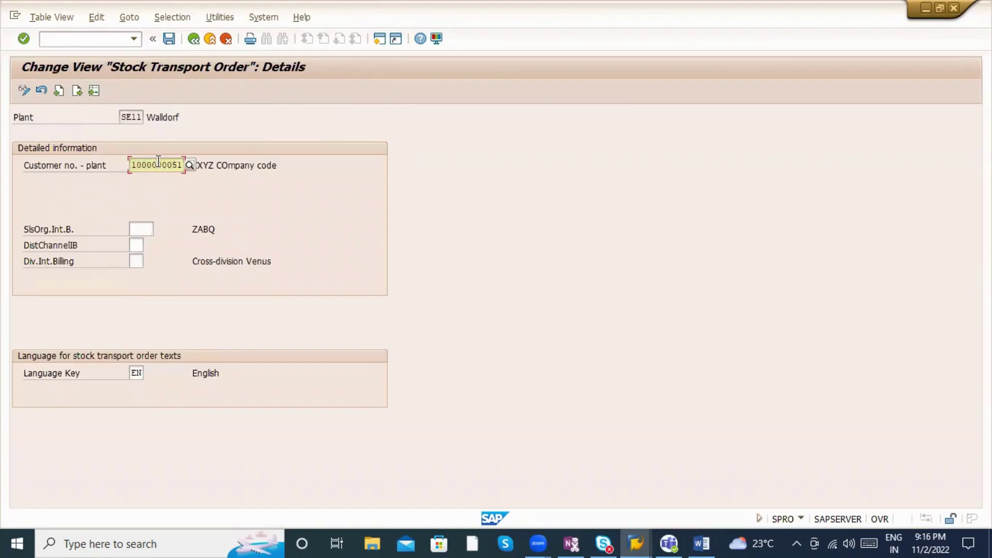
{"action": "left_click_drag", "start_coordinate": [132, 164], "coordinate": [175, 166]}
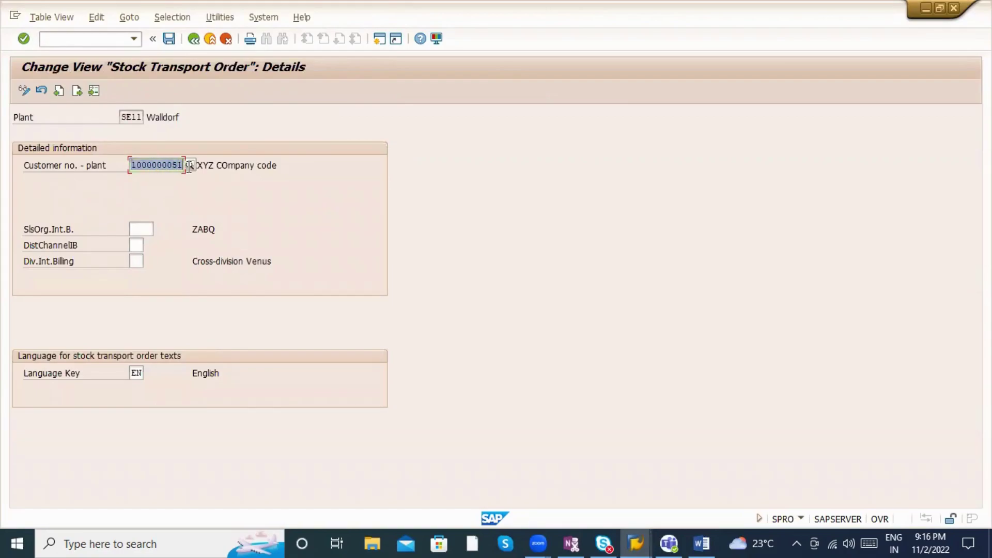
{"action": "left_click", "coordinate": [192, 40]}
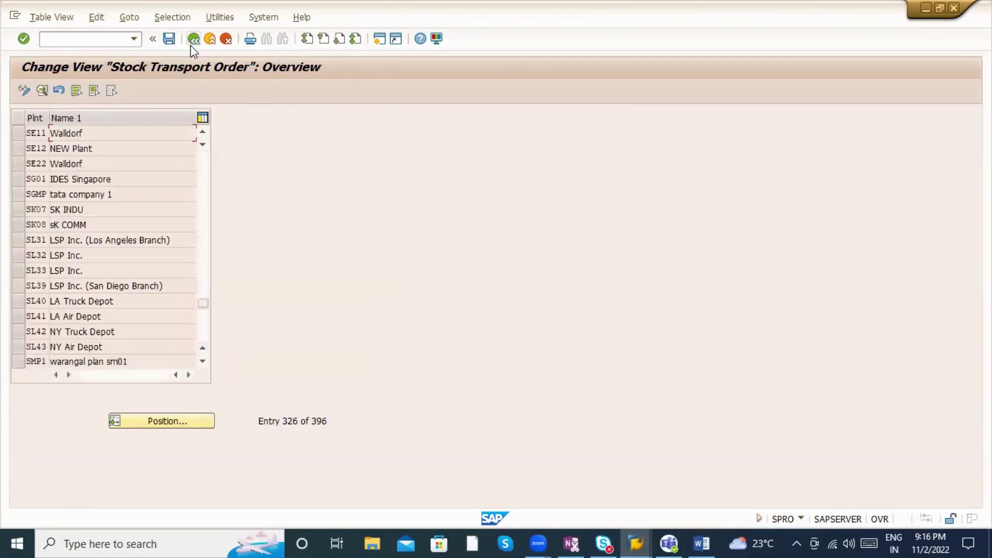
{"action": "left_click", "coordinate": [191, 44]}
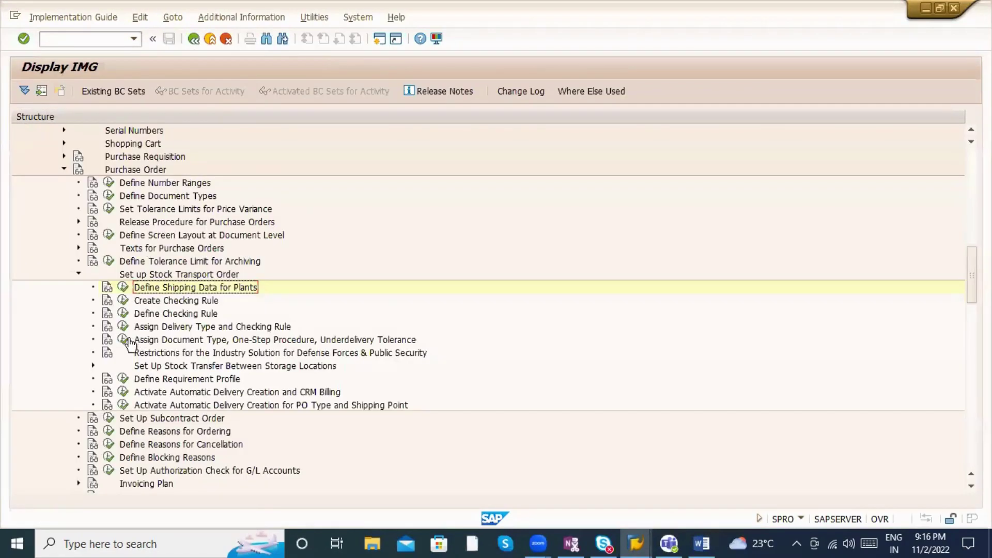
Step: In Assign Delivery Type and Checking Rule, look up document type NB with supplying plant ZAB1, inspect its entry and return to the IMG
{"action": "left_click", "coordinate": [123, 327]}
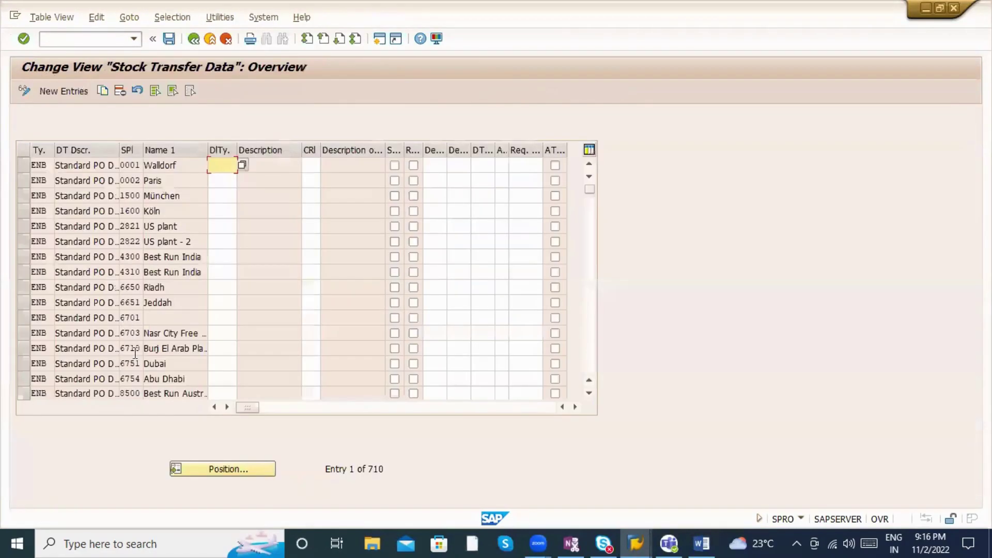
{"action": "left_click", "coordinate": [209, 472]}
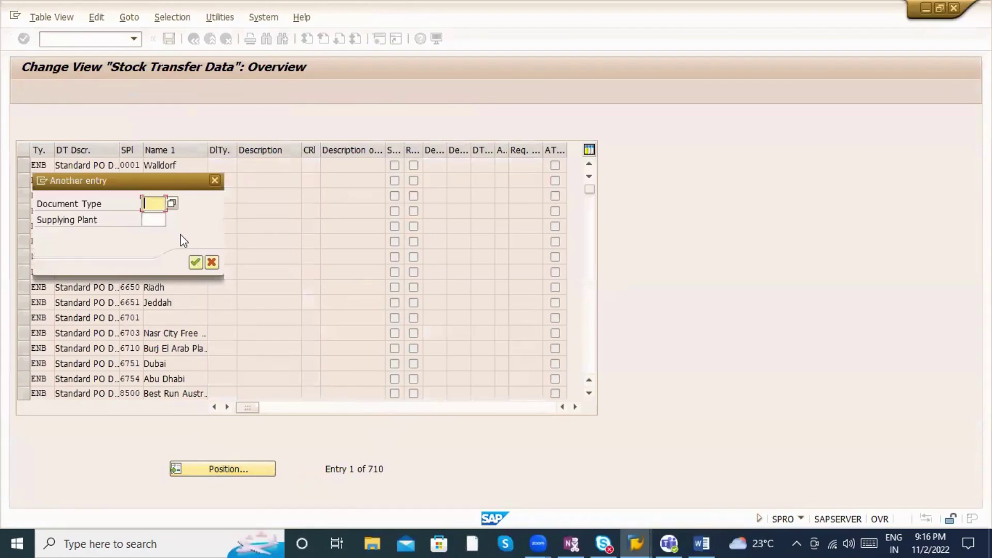
{"action": "left_click", "coordinate": [155, 203]}
{"action": "left_click", "coordinate": [155, 264]}
{"action": "left_click", "coordinate": [160, 223]}
{"action": "type", "text": "ZAB1"}
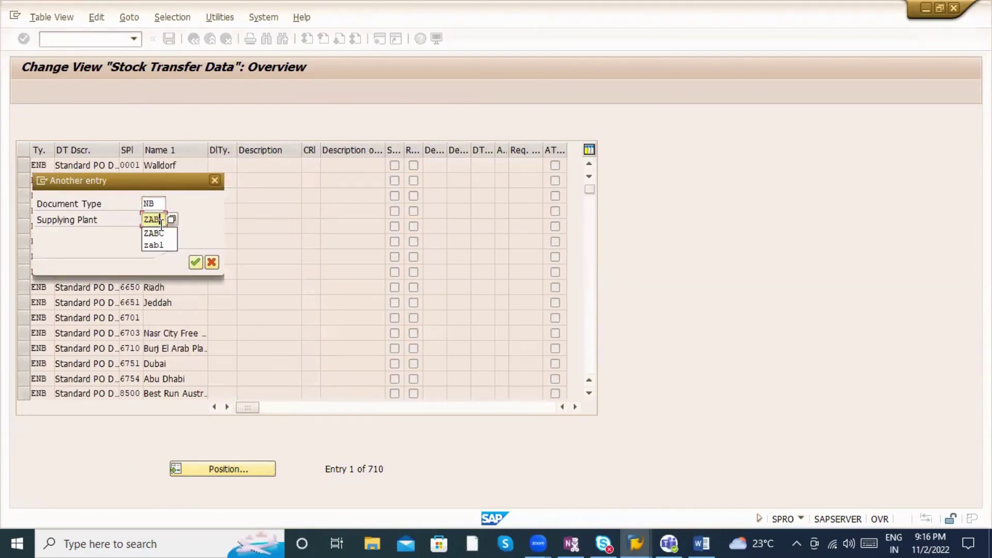
{"action": "key", "text": "Return"}
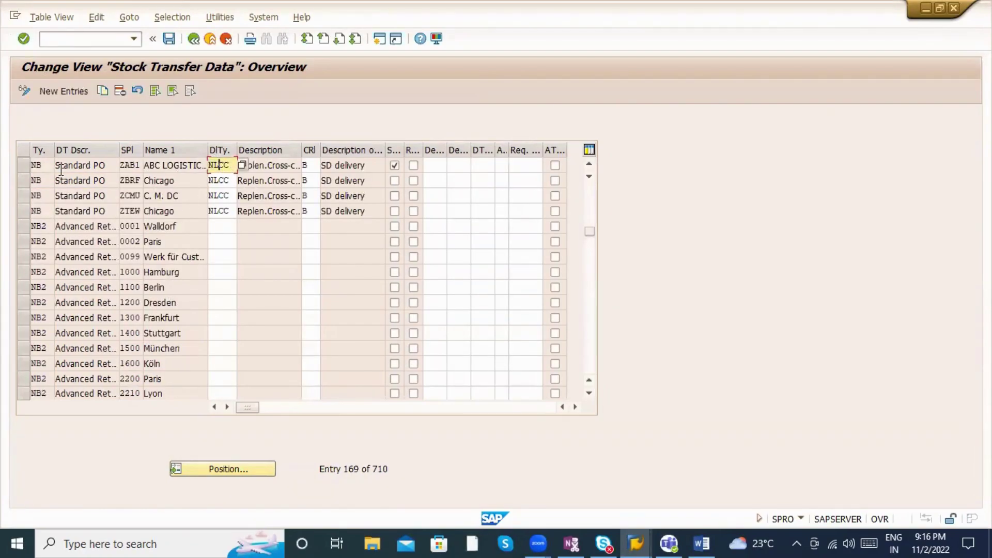
{"action": "left_click", "coordinate": [24, 164]}
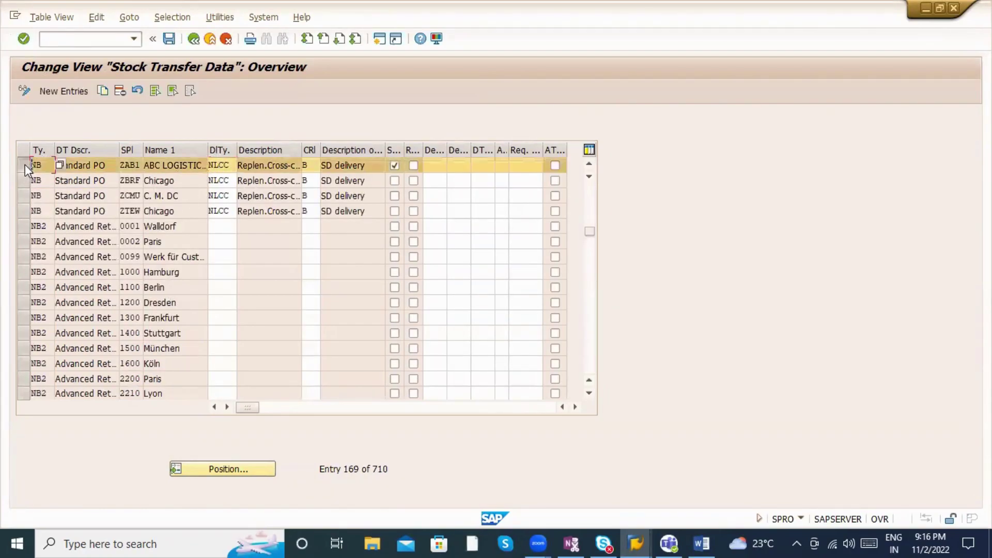
{"action": "left_click", "coordinate": [194, 40]}
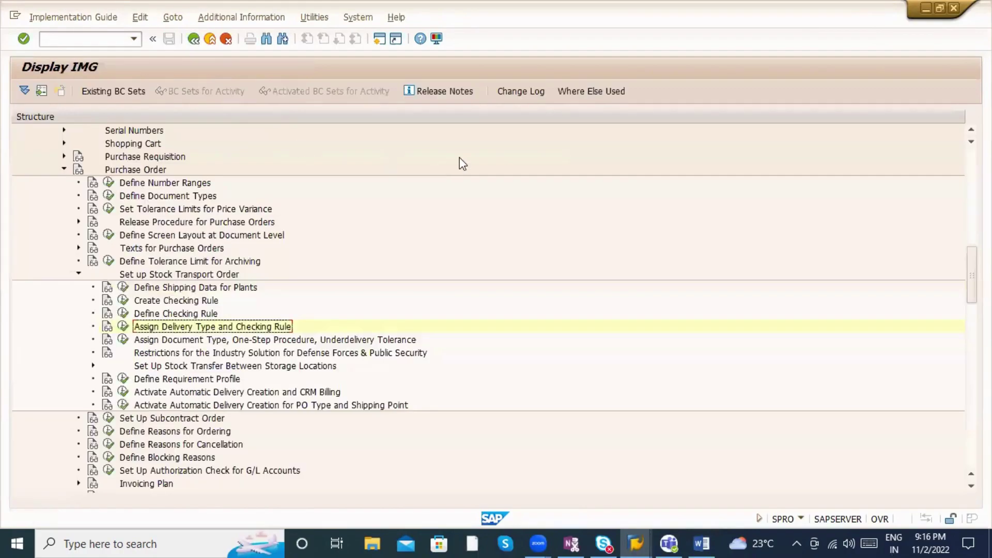
Step: In Assign Document Type, One-Step Procedure, Underdelivery Tolerance, locate the entry for supplying plant ZAB1 and plant ZAB2
{"action": "left_click", "coordinate": [124, 340]}
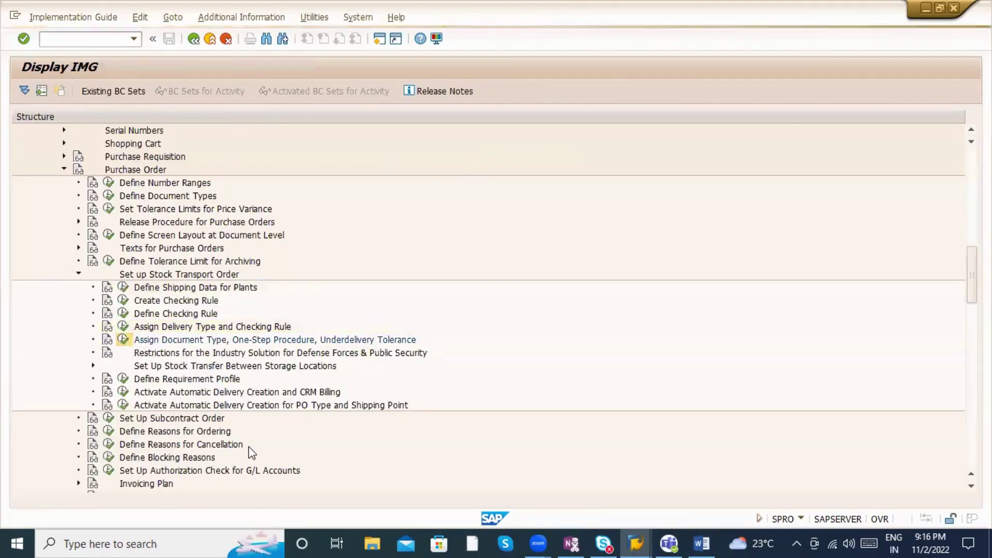
{"action": "key", "text": "F7"}
{"action": "type", "text": "Z"}
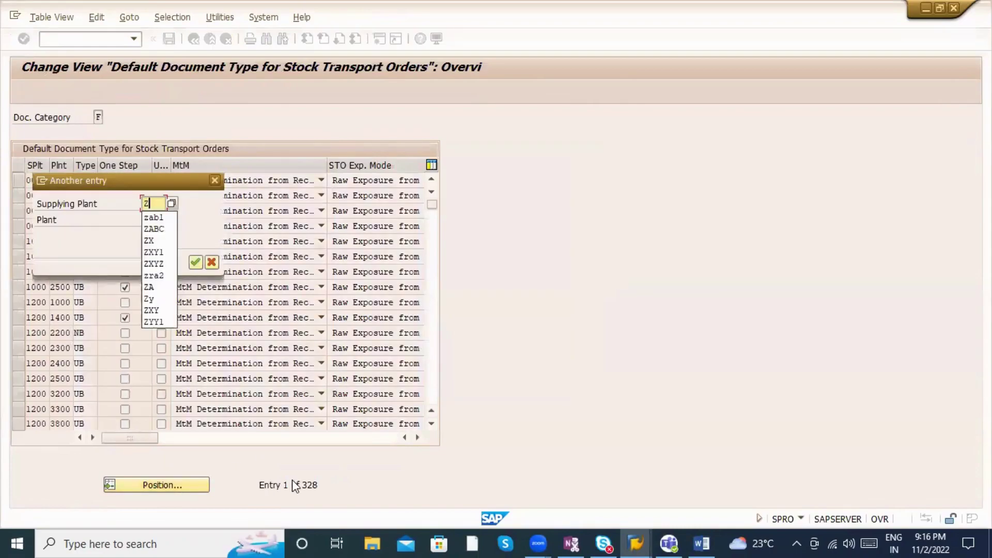
{"action": "type", "text": "AB1"}
{"action": "key", "text": "Tab"}
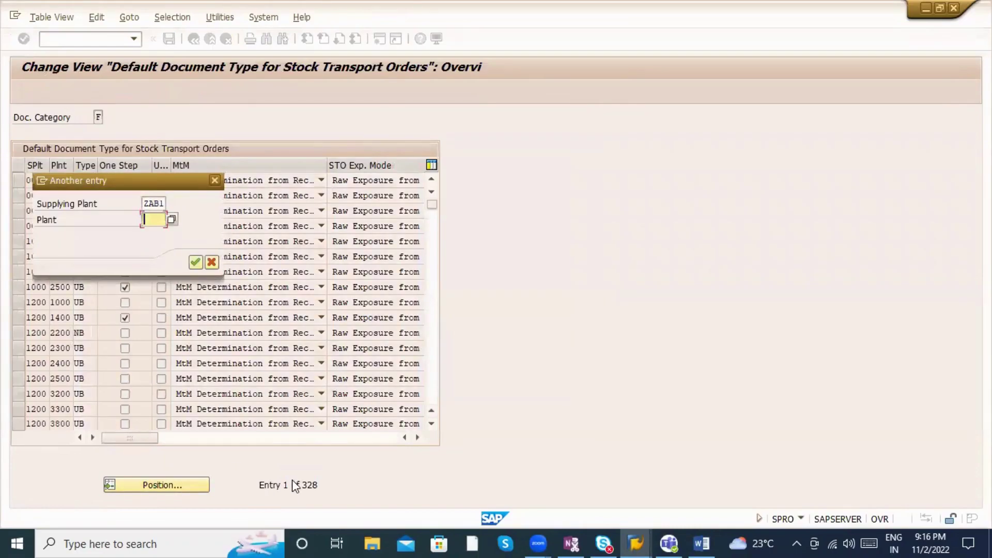
{"action": "type", "text": "ZAB2"}
{"action": "key", "text": "Return"}
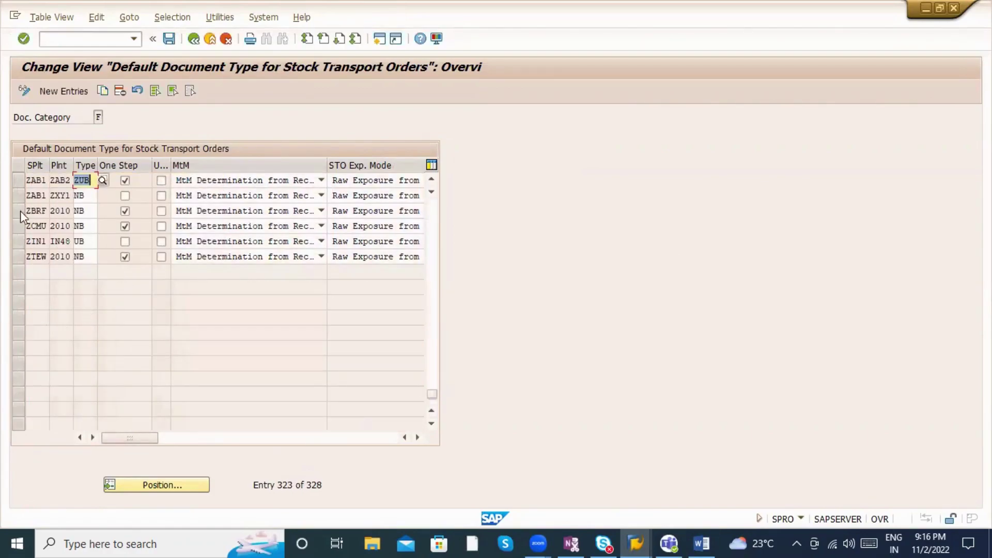
Step: Add a new stock transport default entry with supplying plant ZAB1, receiving plant SE11 and document type NB
{"action": "left_click", "coordinate": [60, 91]}
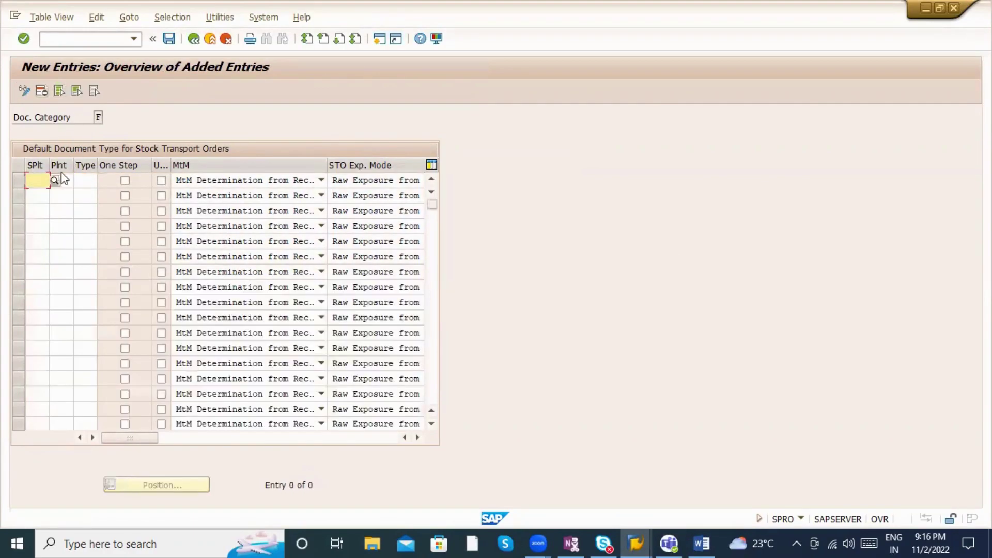
{"action": "left_click", "coordinate": [38, 180]}
{"action": "type", "text": "ZAB1"}
{"action": "key", "text": "Tab"}
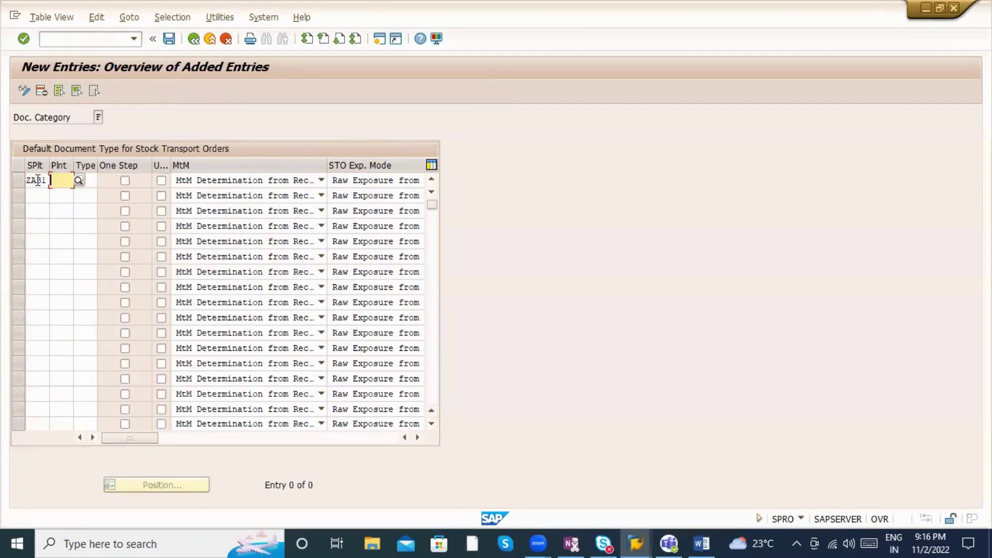
{"action": "left_click", "coordinate": [61, 180]}
{"action": "left_click", "coordinate": [60, 180]}
{"action": "type", "text": "SE11"}
{"action": "left_click", "coordinate": [78, 206]}
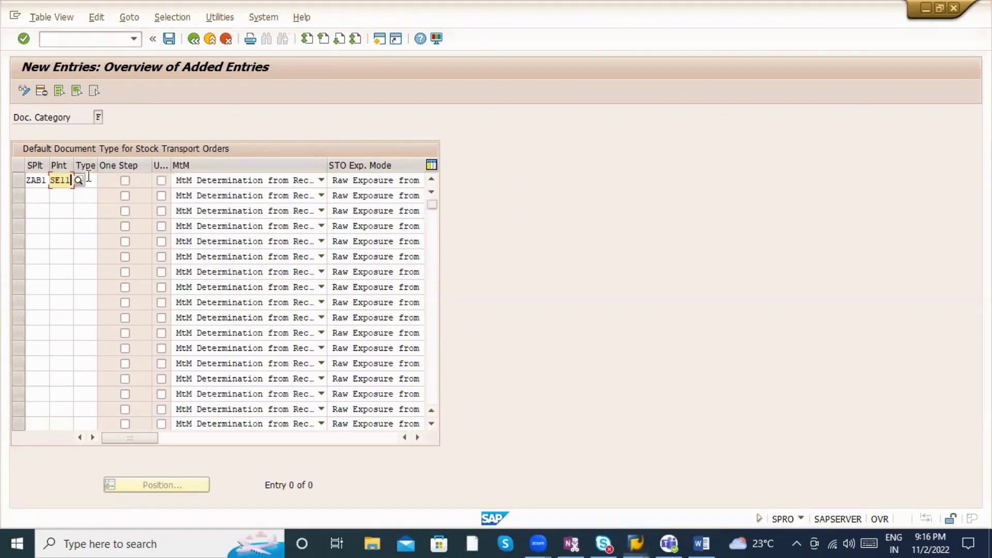
{"action": "left_click", "coordinate": [91, 180]}
{"action": "type", "text": "NB"}
{"action": "key", "text": "Return"}
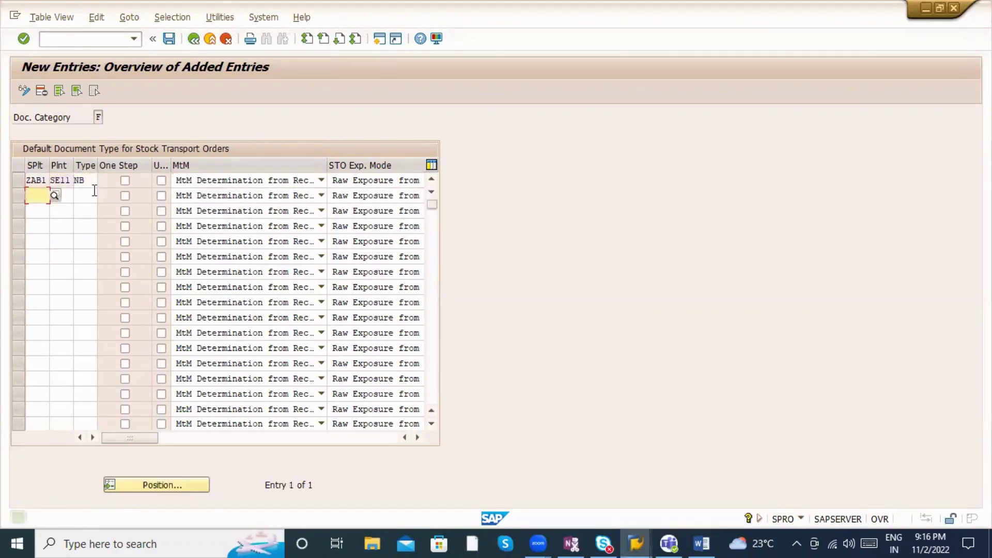
Step: Save the new default document type entry and return to the IMG structure
{"action": "key", "text": "ctrl+s"}
{"action": "key", "text": "Return"}
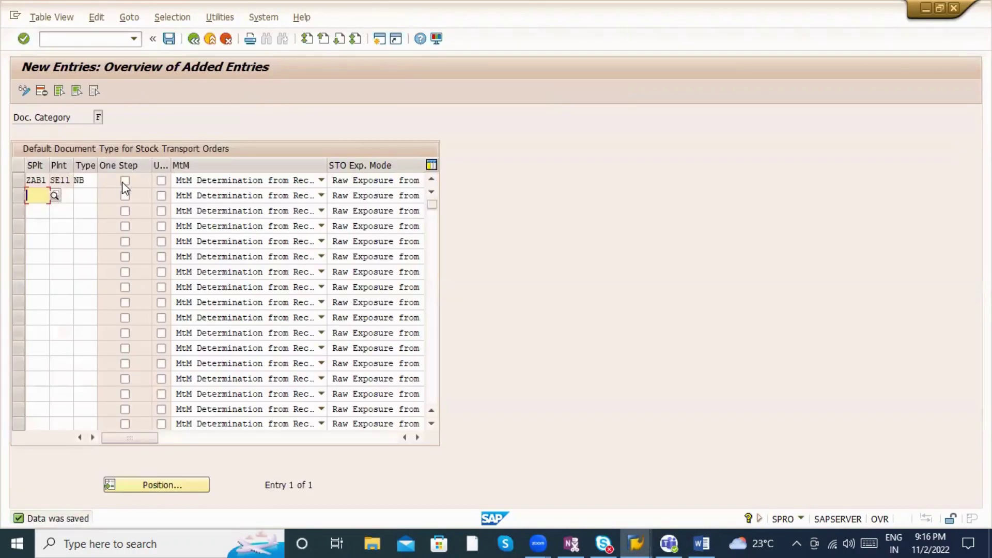
{"action": "left_click", "coordinate": [193, 39]}
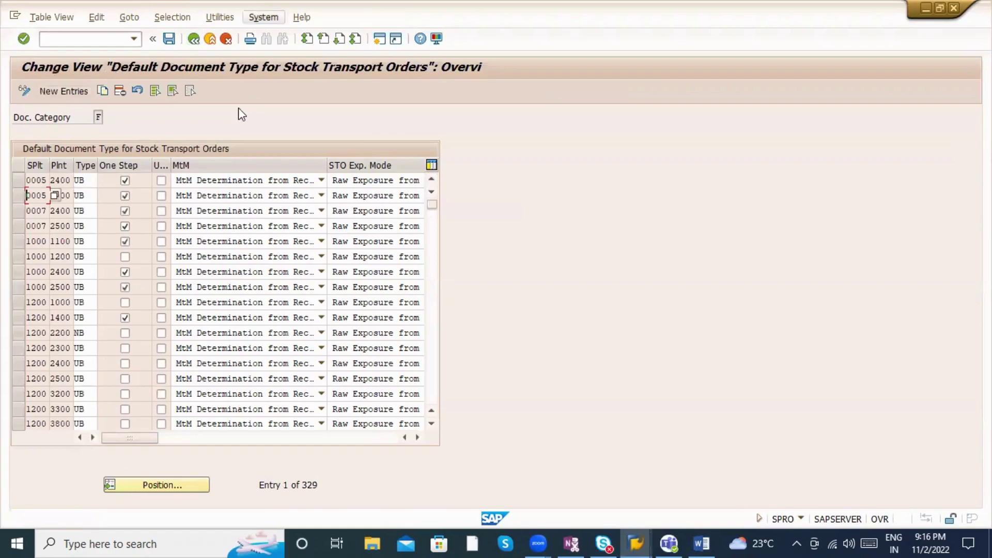
{"action": "left_click", "coordinate": [209, 39]}
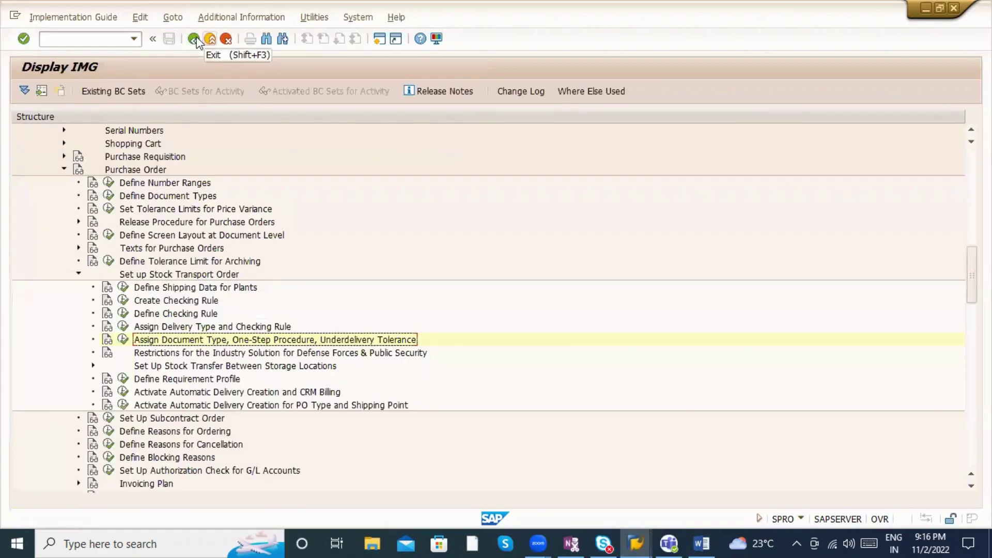
Step: Open vendor creation with transaction XK01 and switch from there to the vendor display
{"action": "left_click", "coordinate": [79, 34]}
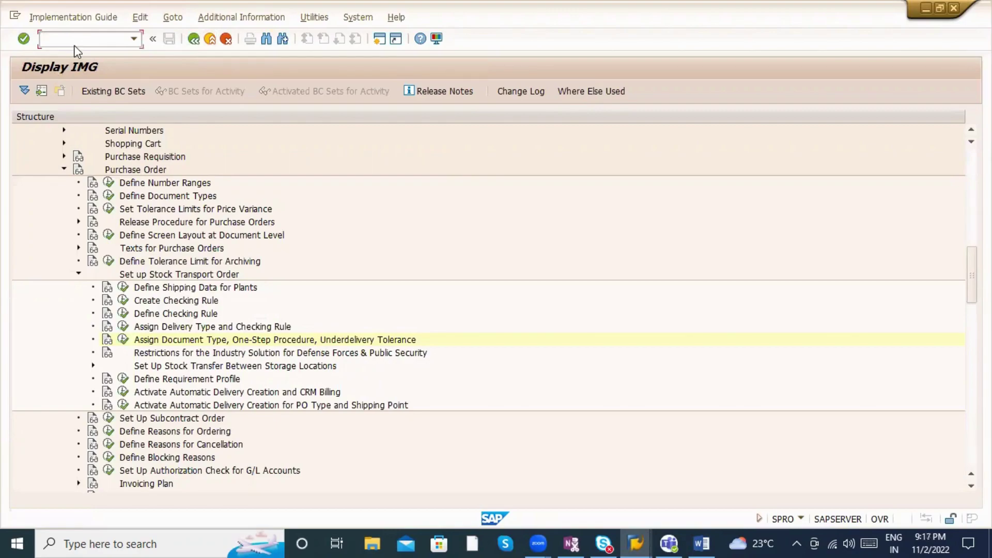
{"action": "type", "text": "/nxk01"}
{"action": "key", "text": "Return"}
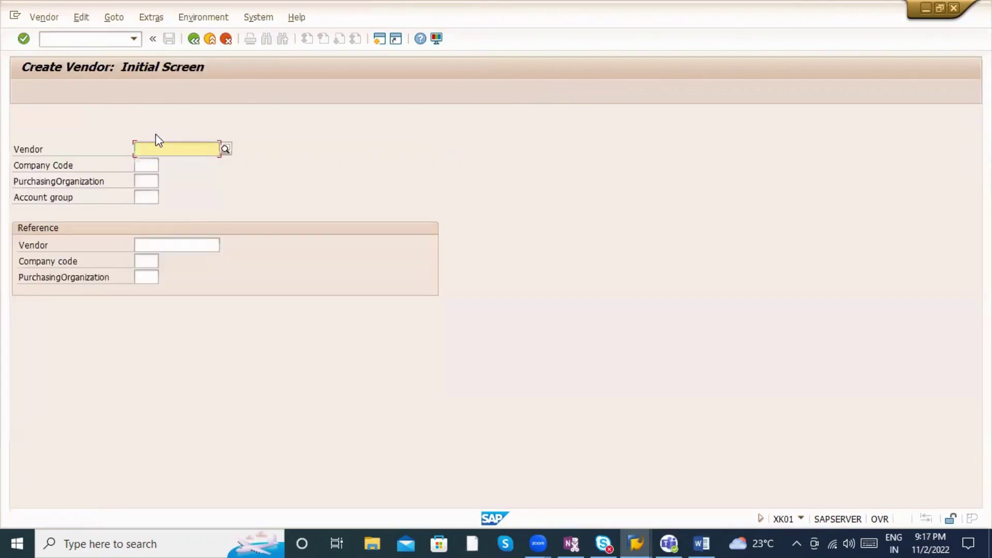
{"action": "left_click", "coordinate": [160, 151]}
{"action": "left_click", "coordinate": [162, 164]}
{"action": "left_click", "coordinate": [58, 20]}
{"action": "left_click", "coordinate": [75, 67]}
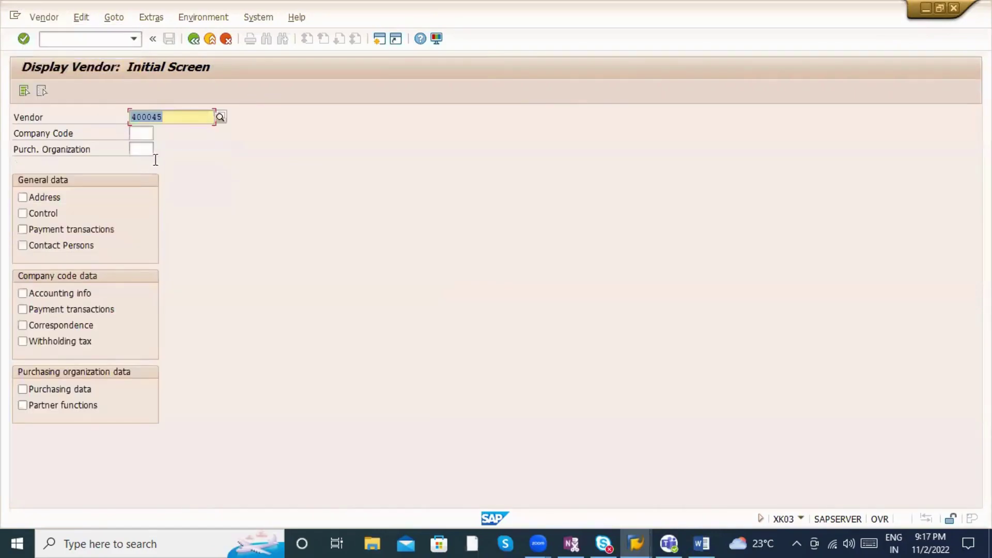
Step: Display the vendor's purchasing data for company code SE11 and purchasing organization SE11
{"action": "left_click", "coordinate": [142, 131]}
{"action": "left_click", "coordinate": [145, 149]}
{"action": "left_click", "coordinate": [146, 163]}
{"action": "left_click", "coordinate": [60, 390]}
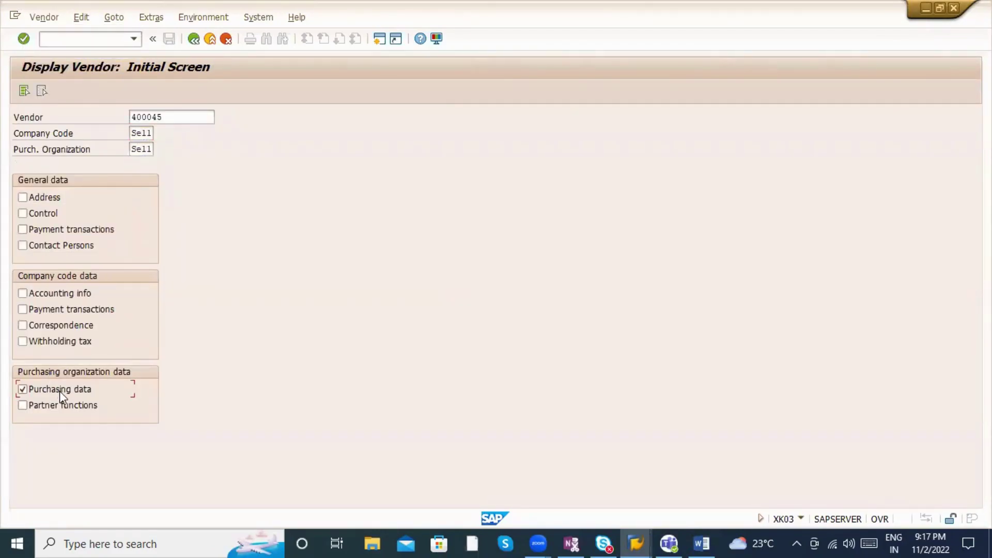
{"action": "key", "text": "Return"}
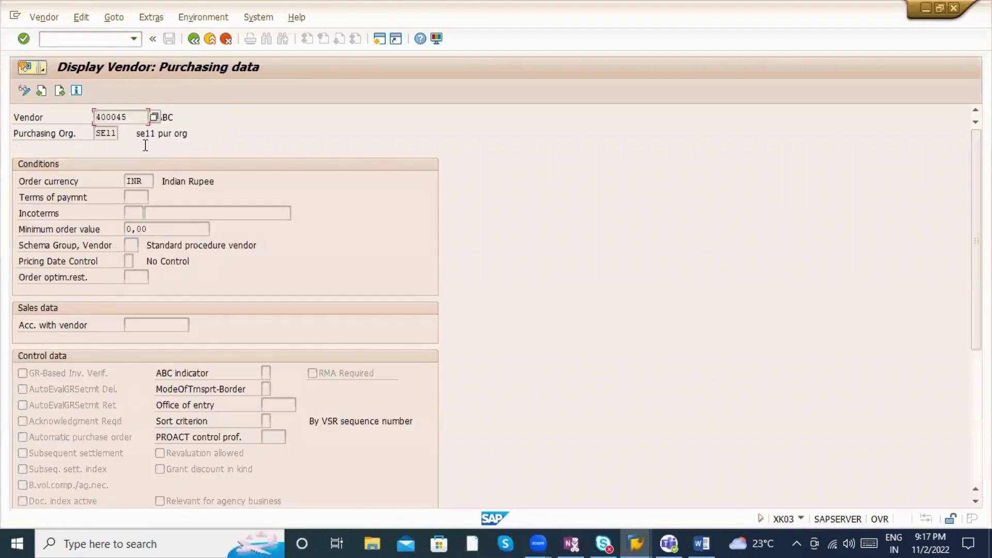
Step: Check the plant assigned in the vendor's additional purchasing data, and review the vendor number and purchasing organization
{"action": "left_click", "coordinate": [151, 17]}
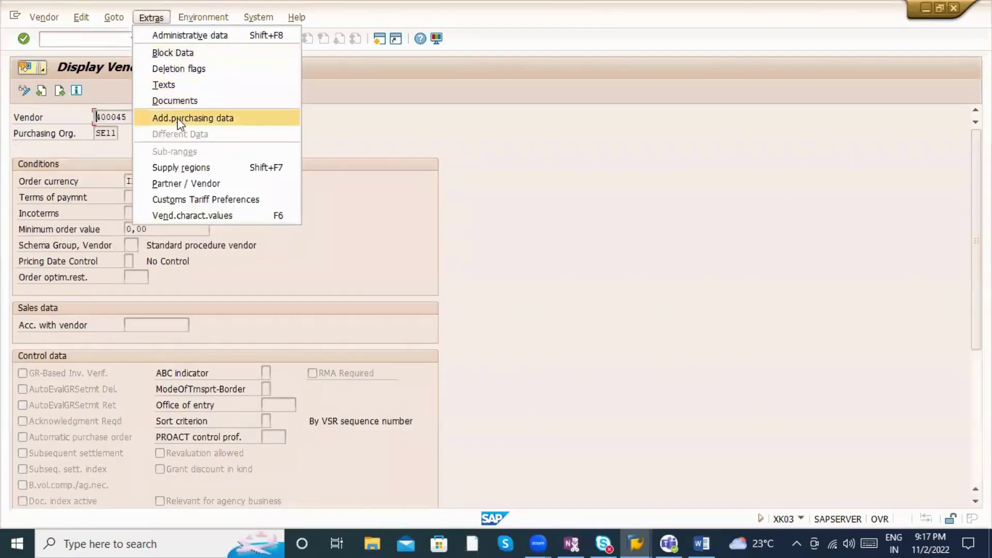
{"action": "left_click", "coordinate": [178, 118]}
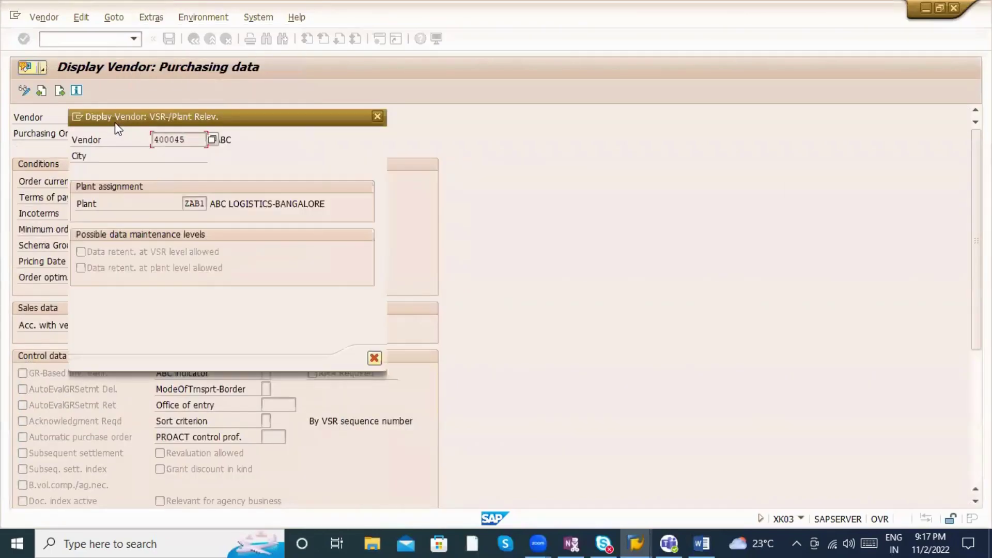
{"action": "double_click", "coordinate": [187, 207]}
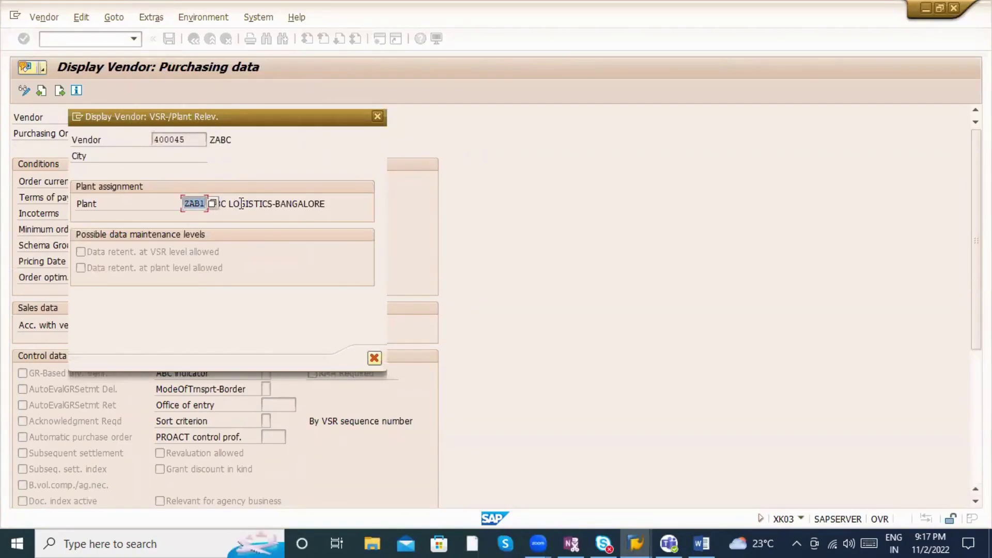
{"action": "key", "text": "Escape"}
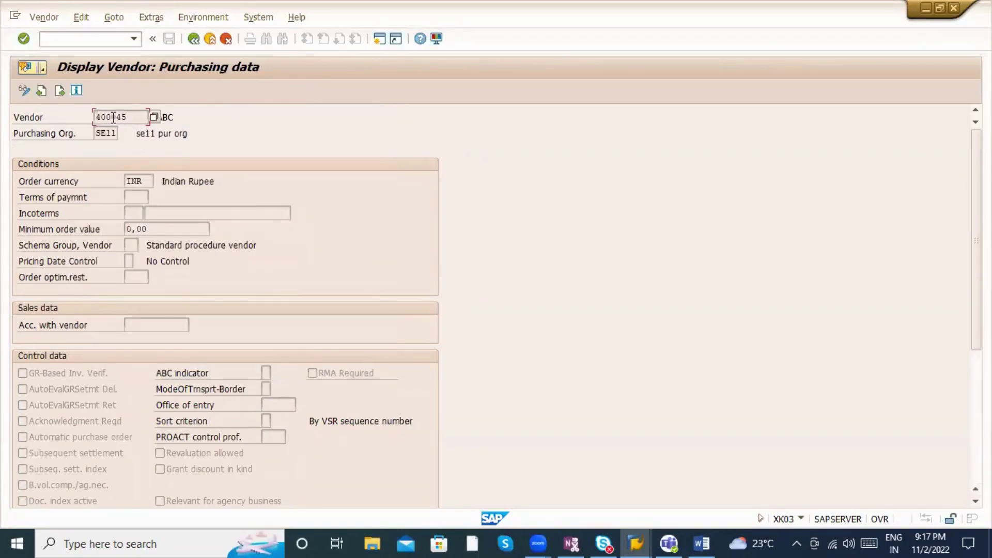
{"action": "left_click_drag", "start_coordinate": [138, 122], "coordinate": [94, 119]}
{"action": "left_click", "coordinate": [96, 134]}
{"action": "left_click_drag", "start_coordinate": [141, 114], "coordinate": [120, 135]}
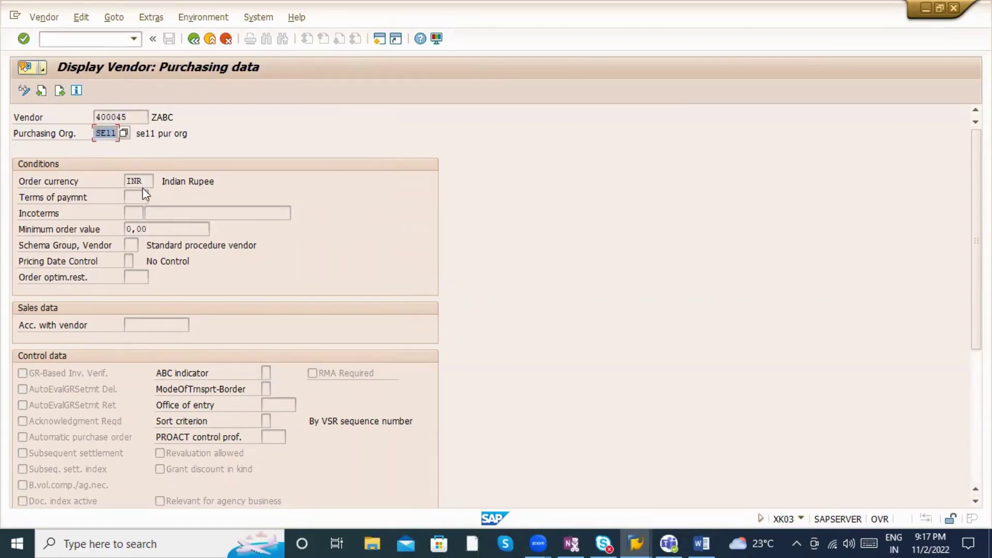
Step: Start a new NB Standard PO in ME21N and enter the vendor number
{"action": "left_click", "coordinate": [99, 38]}
{"action": "type", "text": "/nme2"}
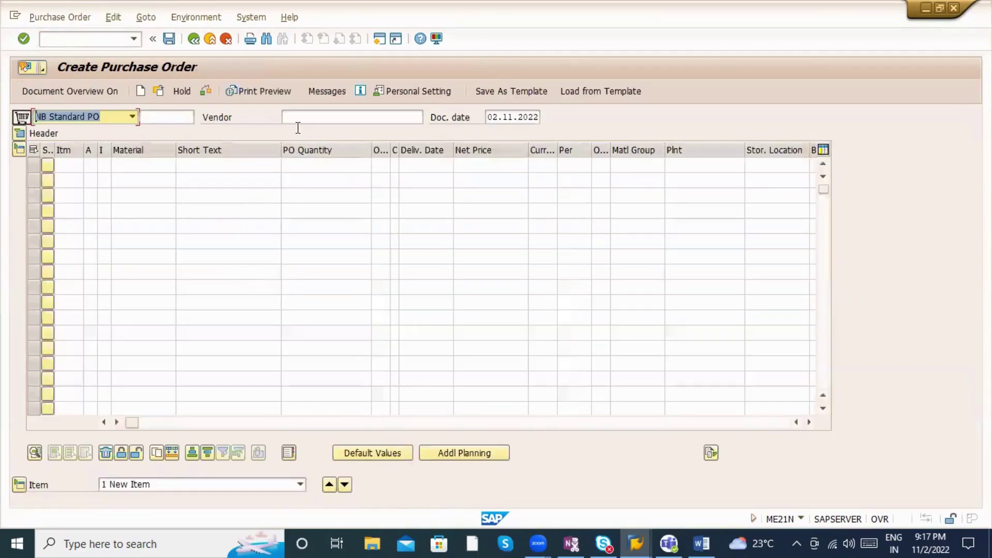
{"action": "left_click", "coordinate": [298, 117]}
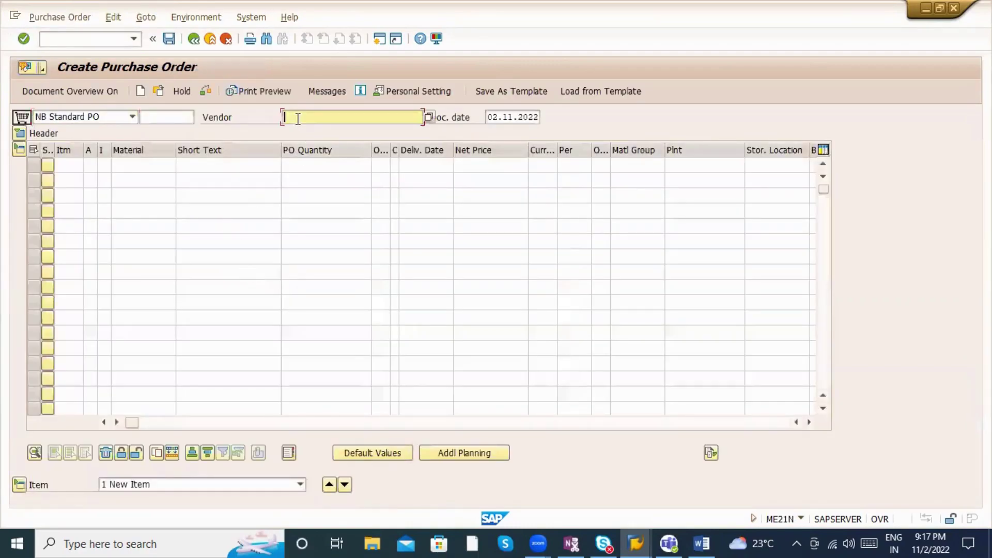
{"action": "left_click", "coordinate": [297, 129]}
{"action": "key", "text": "Return"}
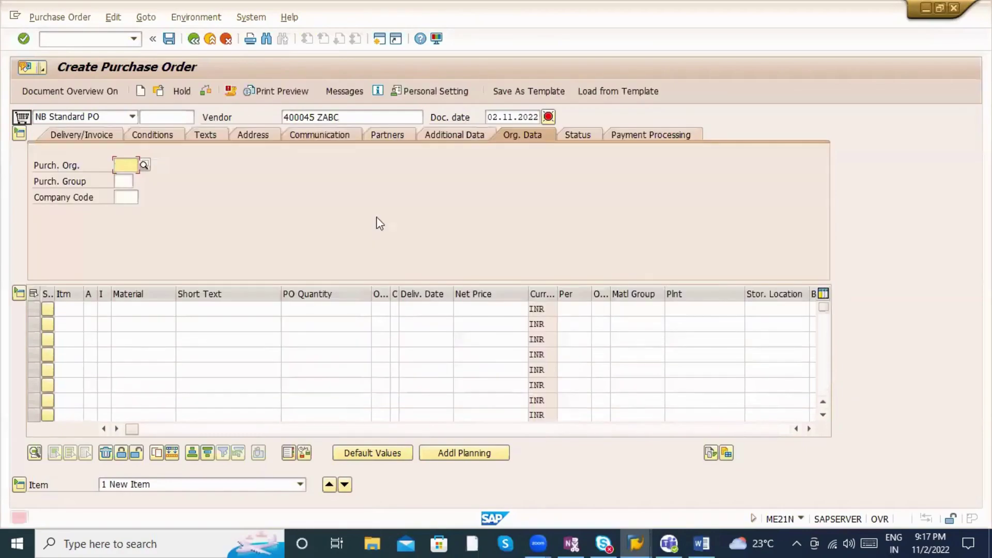
Step: Review the stock transport order procedure in the Word notes MM_9PM and return to the purchase order in SAP
{"action": "key", "text": "alt+Tab"}
{"action": "key", "text": "alt+Tab"}
{"action": "scroll", "coordinate": [263, 355], "scroll_direction": "down", "scroll_amount": 15}
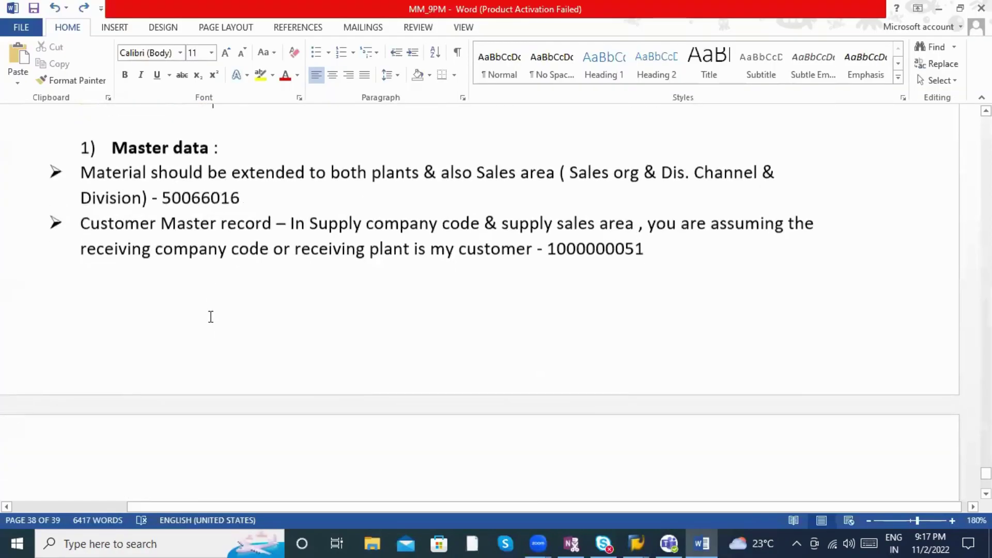
{"action": "scroll", "coordinate": [137, 244], "scroll_direction": "up", "scroll_amount": 2}
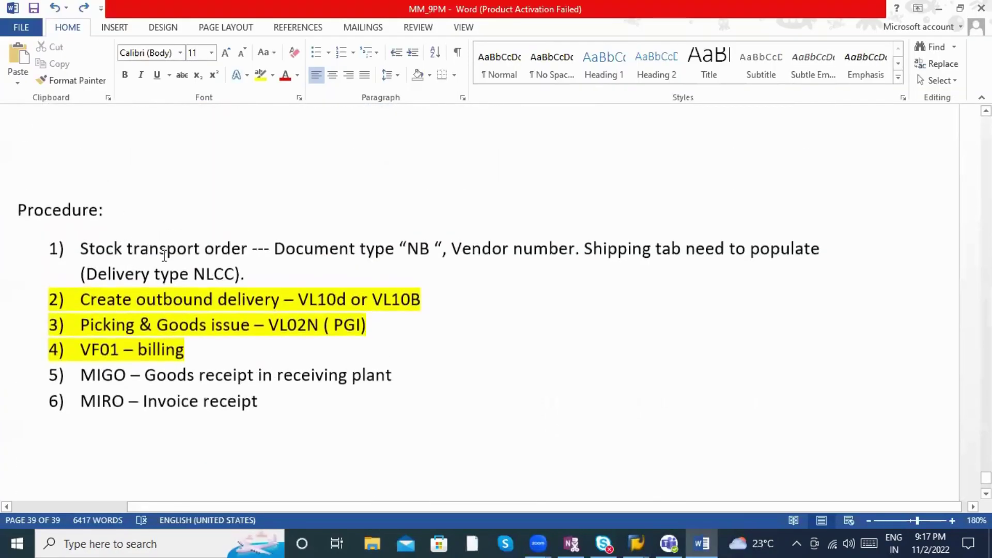
{"action": "key", "text": "alt+Tab"}
Step: Set the order's organizational data to purchasing organization SE11, purchasing group 000 and company code SE11
{"action": "left_click", "coordinate": [127, 165]}
{"action": "left_click", "coordinate": [125, 179]}
{"action": "left_click", "coordinate": [123, 182]}
{"action": "left_click", "coordinate": [123, 194]}
{"action": "left_click", "coordinate": [124, 197]}
{"action": "left_click", "coordinate": [125, 206]}
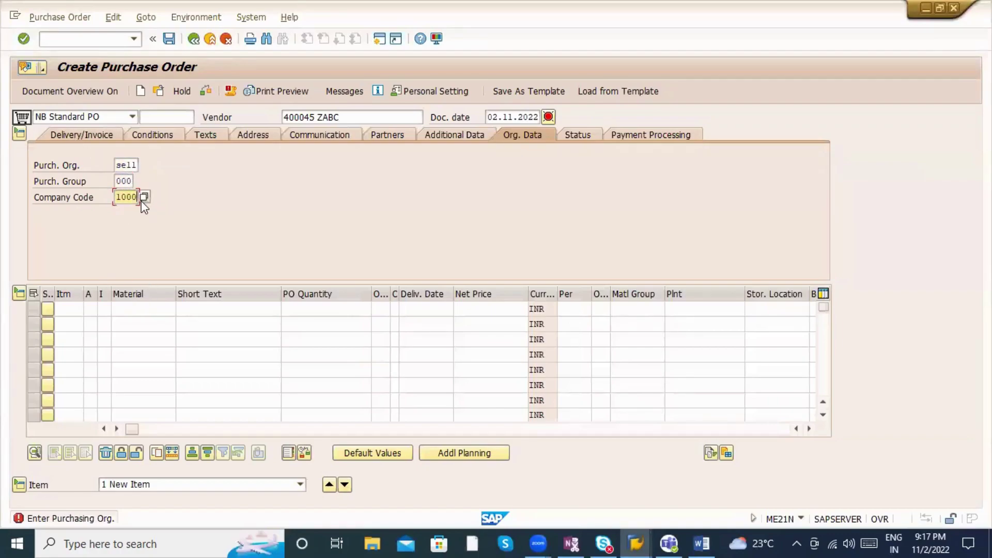
{"action": "key", "text": "BackSpace"}
{"action": "key", "text": "BackSpace"}
{"action": "key", "text": "BackSpace"}
{"action": "key", "text": "BackSpace"}
{"action": "type", "text": "SE11"}
Step: Add a purchase order item for material 50066016 with receiving plant SE11
{"action": "left_click", "coordinate": [150, 309]}
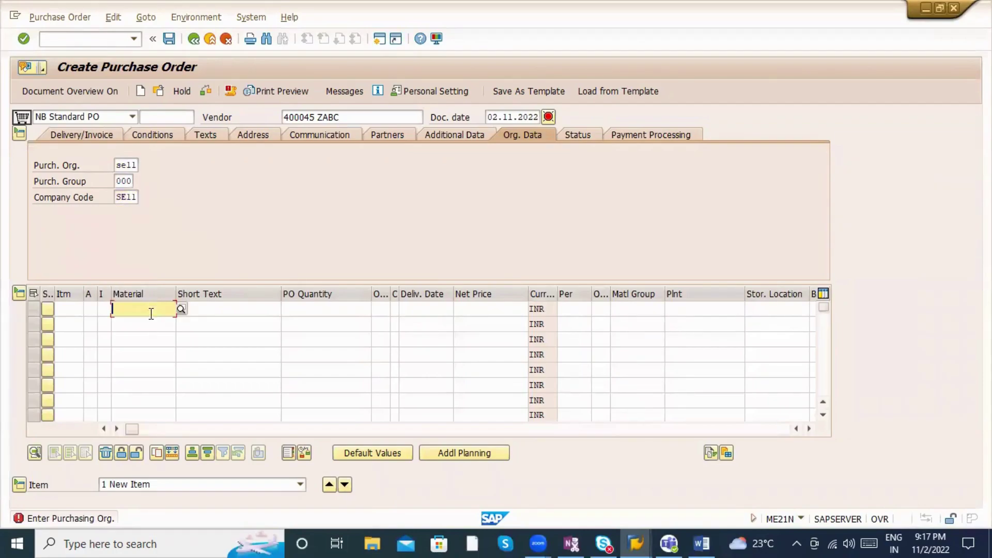
{"action": "left_click", "coordinate": [151, 321]}
{"action": "key", "text": "Return"}
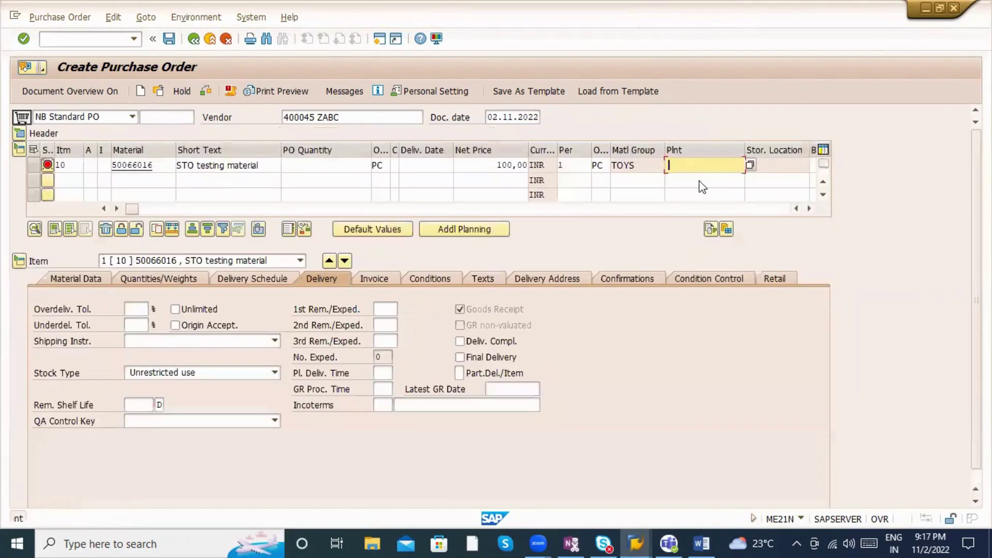
{"action": "left_click", "coordinate": [696, 182]}
{"action": "key", "text": "Return"}
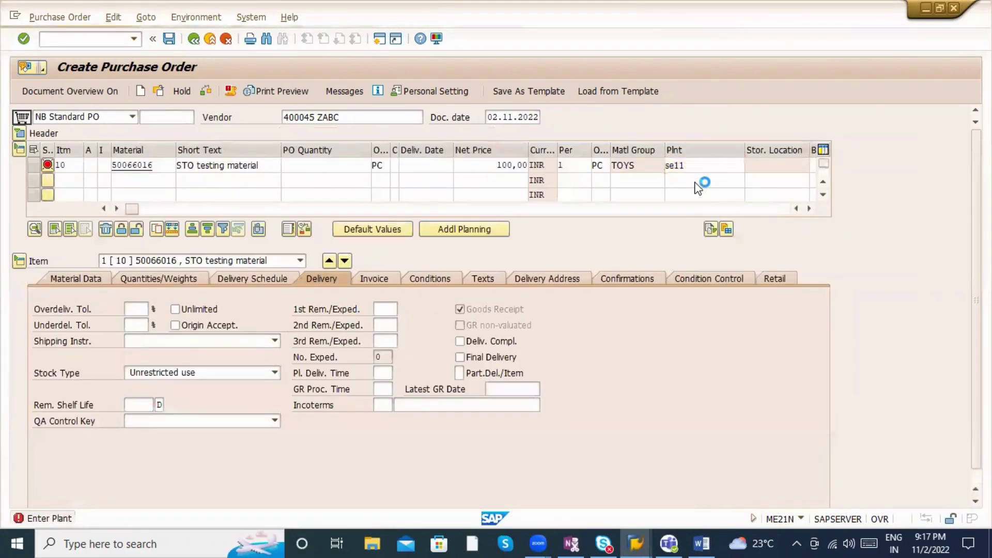
Step: Set the item's quantity to 10 and its storage location to se11 sloc, and inspect its shipping data
{"action": "left_click", "coordinate": [319, 167]}
{"action": "left_click", "coordinate": [327, 178]}
{"action": "left_click", "coordinate": [759, 168]}
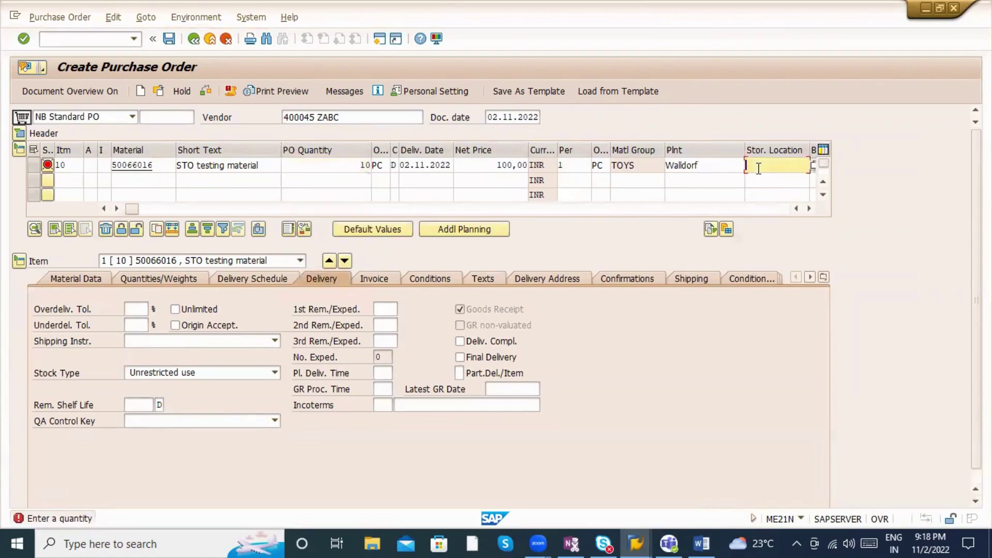
{"action": "left_click", "coordinate": [805, 170]}
{"action": "left_click", "coordinate": [774, 176]}
{"action": "left_click", "coordinate": [690, 279]}
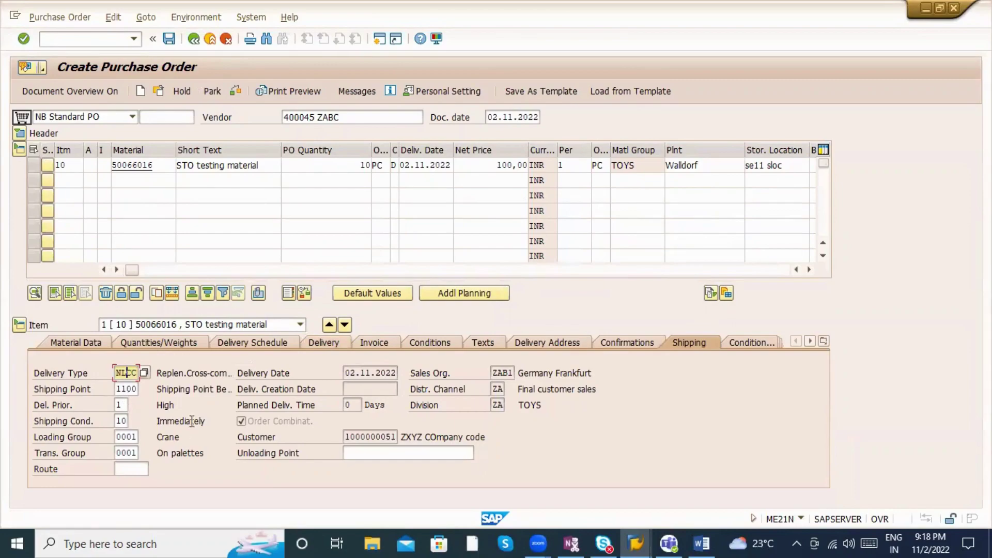
{"action": "left_click", "coordinate": [508, 373]}
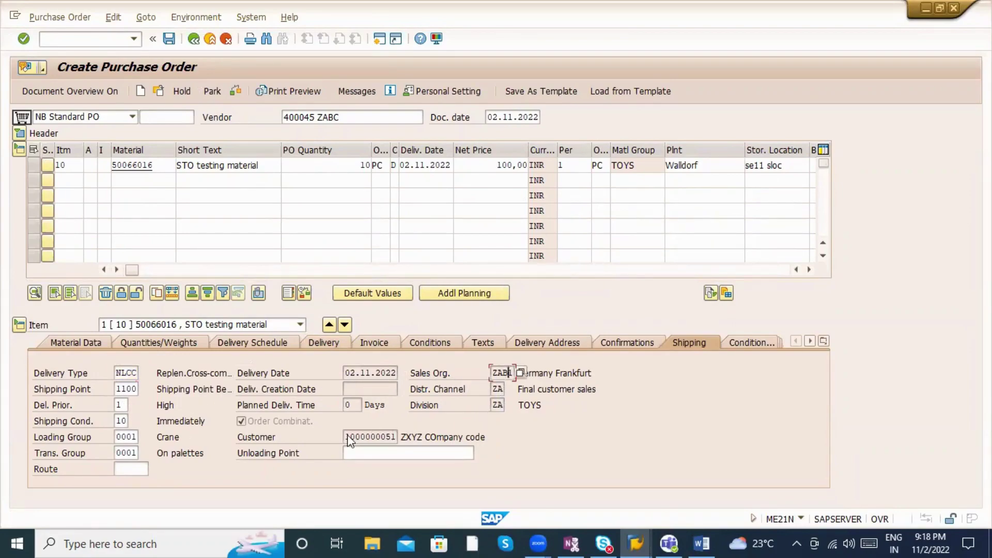
Step: Save the purchase order, accepting the system messages, and open the saved document to select its number
{"action": "left_click", "coordinate": [165, 44]}
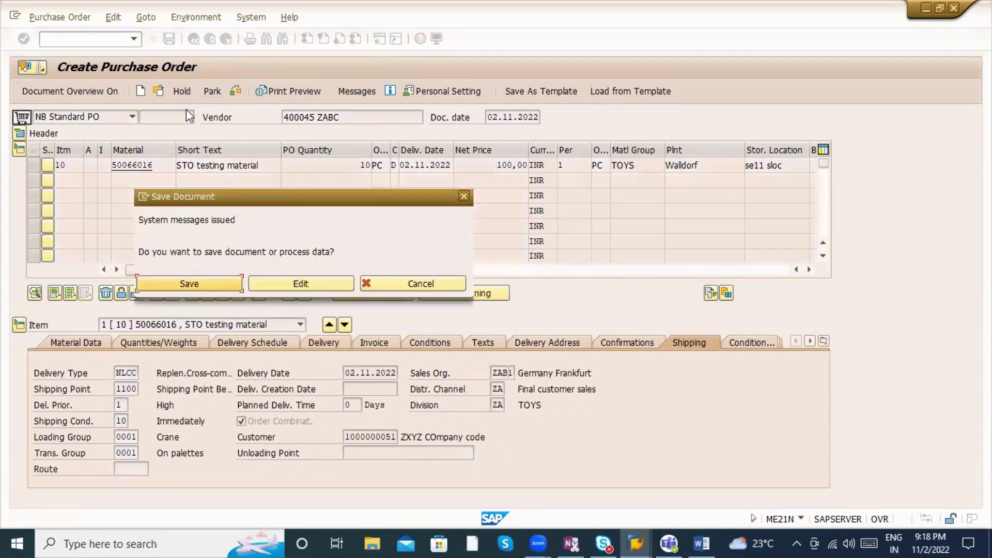
{"action": "left_click", "coordinate": [184, 284]}
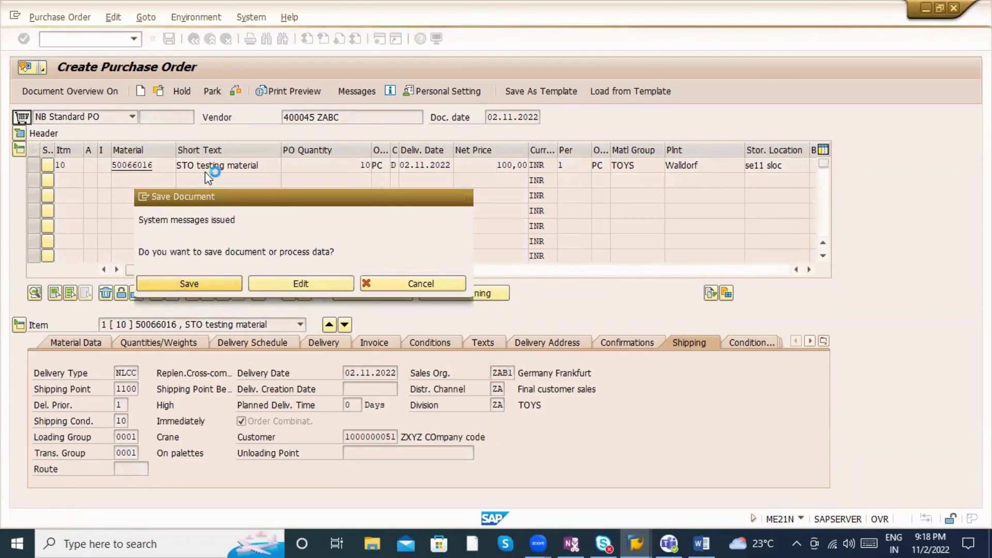
{"action": "left_click", "coordinate": [158, 91]}
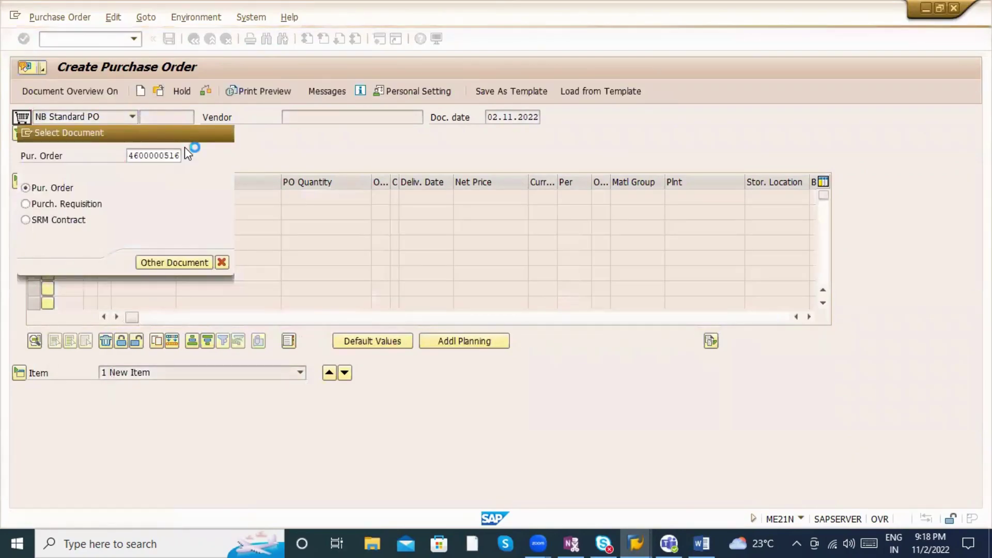
{"action": "left_click", "coordinate": [171, 119]}
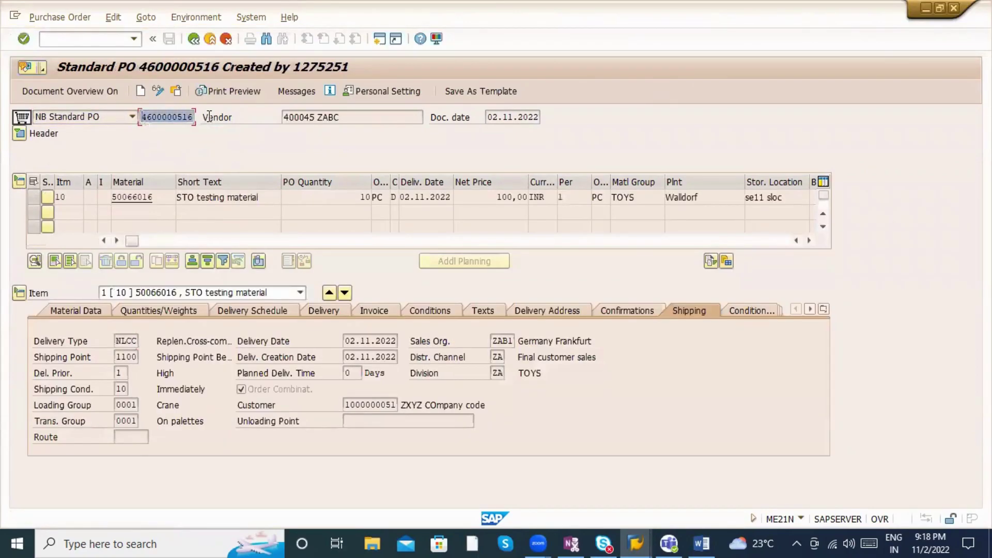
Step: Open transaction VL10D and enter the saved purchase order's number as the purchasing document in the stock transport order criteria
{"action": "left_click", "coordinate": [88, 40]}
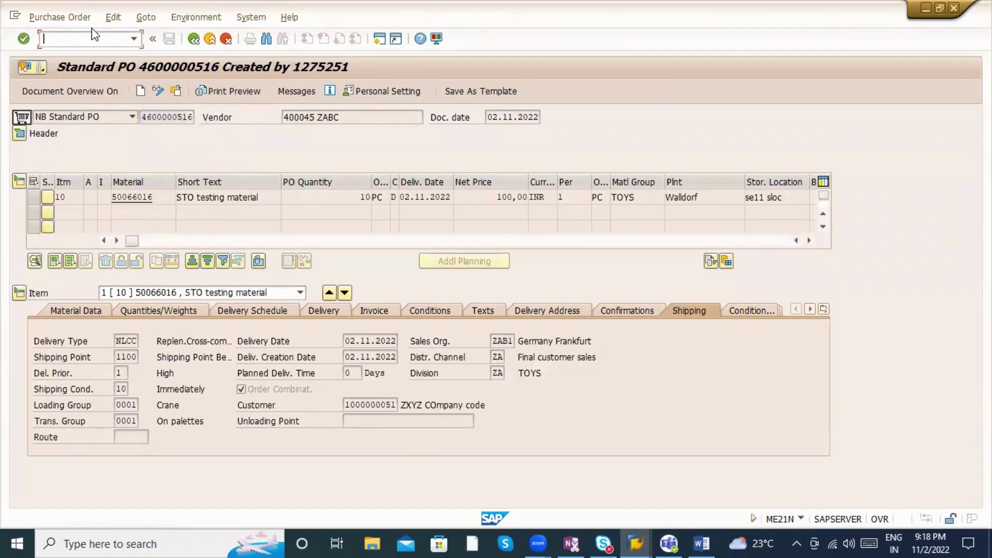
{"action": "type", "text": "/nvl10d"}
{"action": "key", "text": "Return"}
{"action": "left_click", "coordinate": [137, 183]}
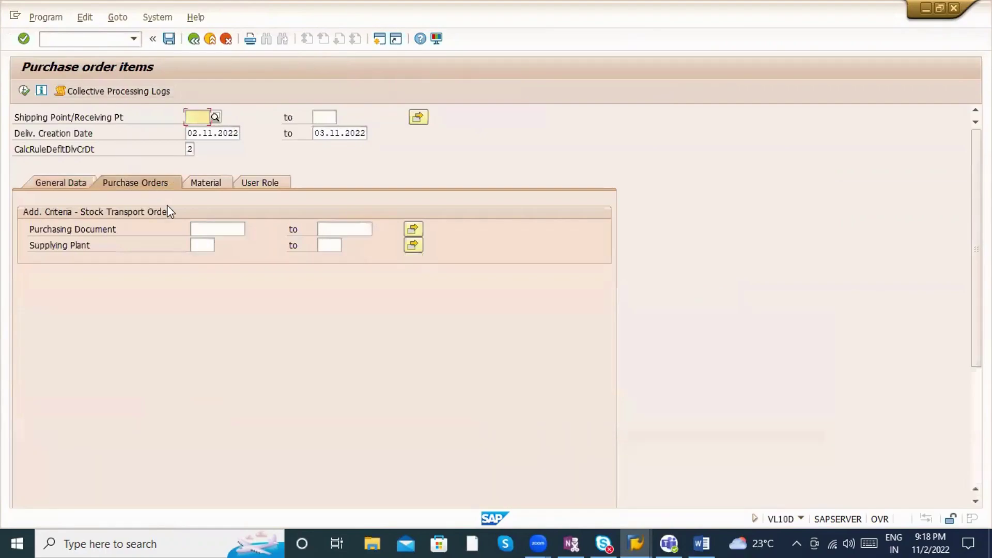
{"action": "left_click", "coordinate": [242, 229]}
{"action": "key", "text": "ctrl+v"}
Step: Clear both delivery creation dates and execute the selection of purchase order items due for shipping
{"action": "left_click_drag", "start_coordinate": [191, 133], "coordinate": [284, 137]}
{"action": "key", "text": "Delete"}
{"action": "key", "text": "Tab"}
{"action": "key", "text": "Delete"}
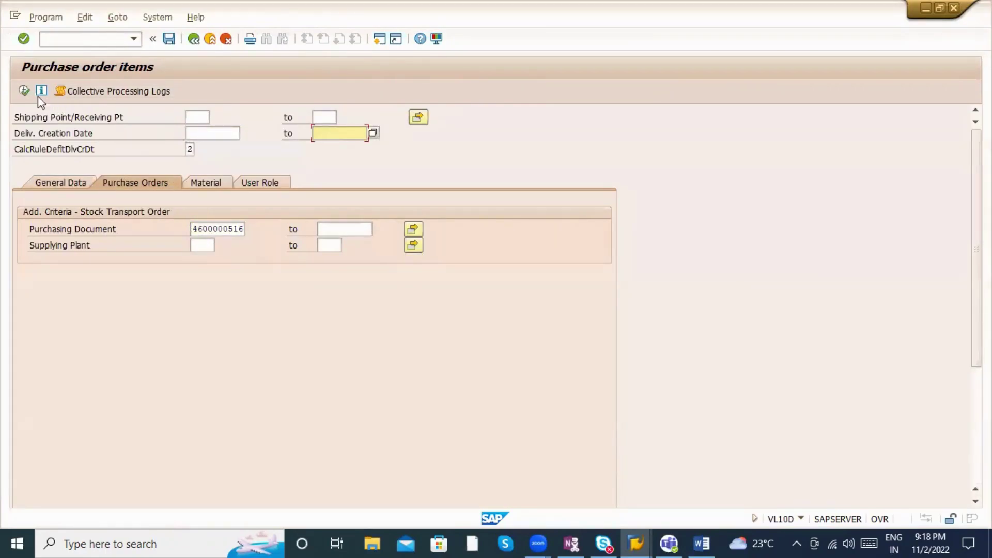
{"action": "left_click", "coordinate": [24, 91]}
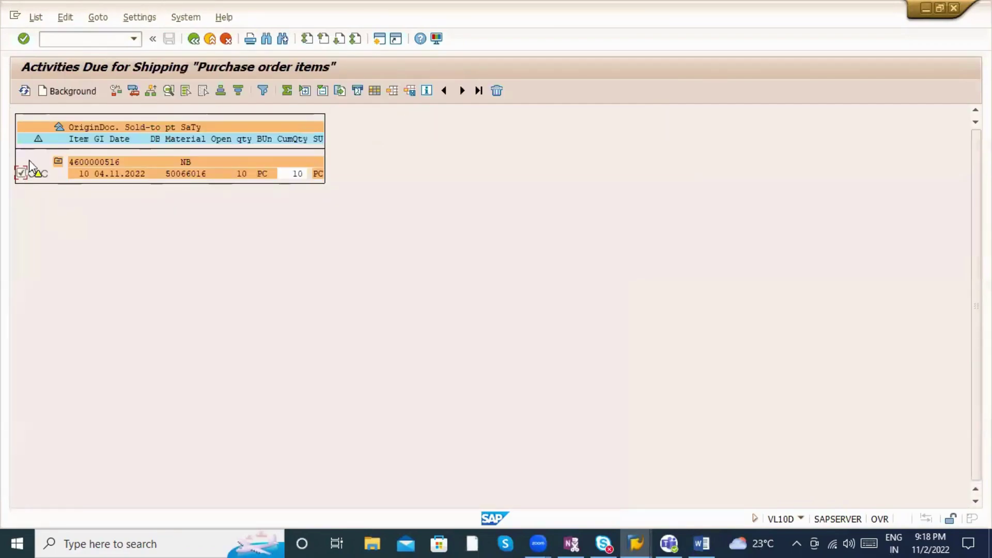
Step: Create the delivery for the purchase order item in the background, and display the new outbound delivery from the created line's log
{"action": "left_click", "coordinate": [51, 94]}
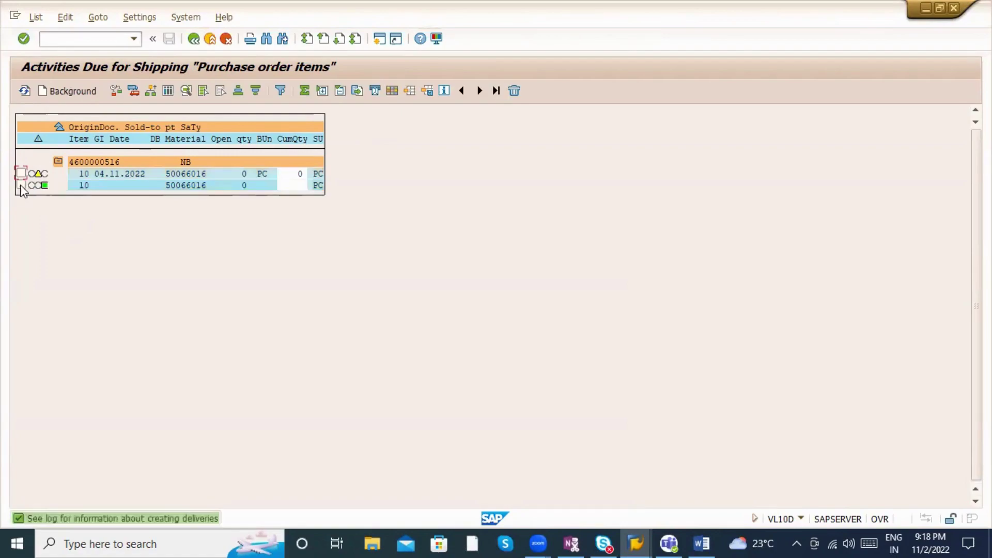
{"action": "left_click", "coordinate": [20, 186]}
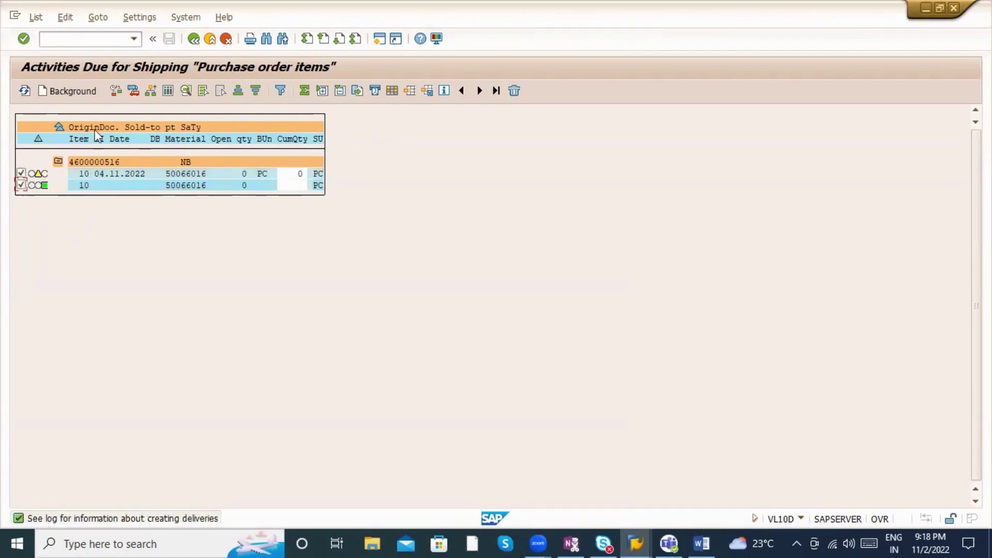
{"action": "left_click", "coordinate": [133, 92]}
{"action": "double_click", "coordinate": [465, 161]}
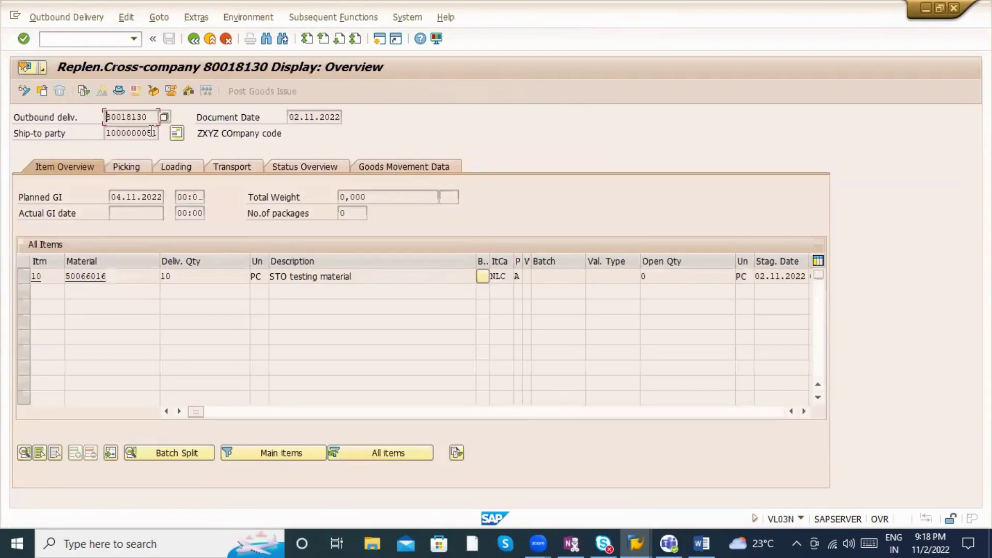
Step: Copy the outbound delivery's number and open the delivery for changing in transaction VL02N
{"action": "left_click_drag", "start_coordinate": [150, 116], "coordinate": [91, 124]}
{"action": "key", "text": "ctrl+c"}
{"action": "left_click", "coordinate": [57, 43]}
{"action": "key", "text": "Return"}
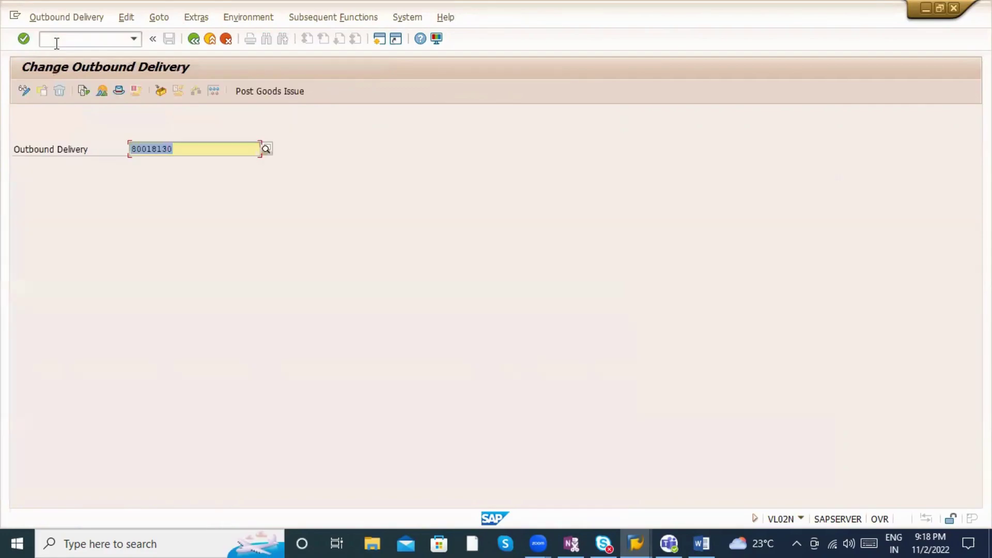
{"action": "key", "text": "Return"}
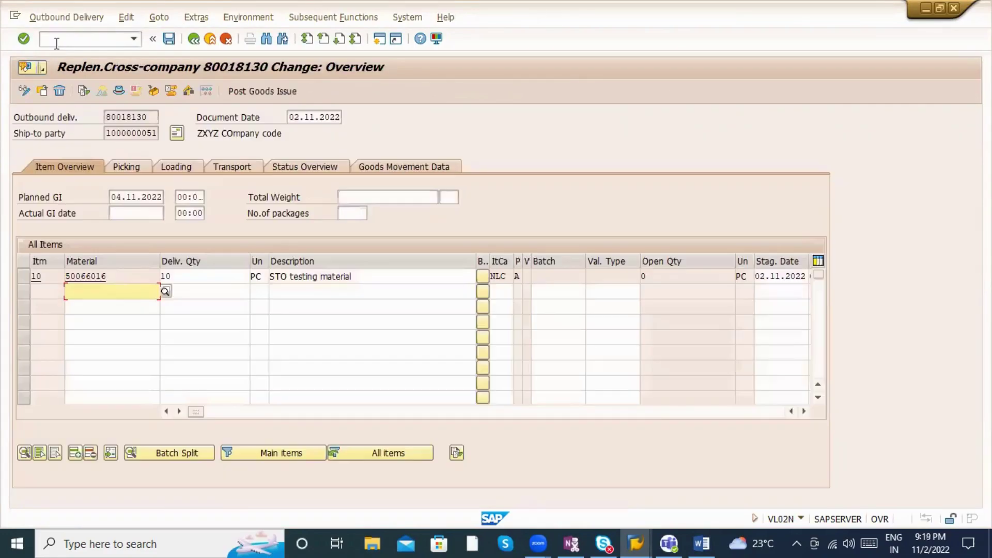
{"action": "left_click", "coordinate": [205, 272]}
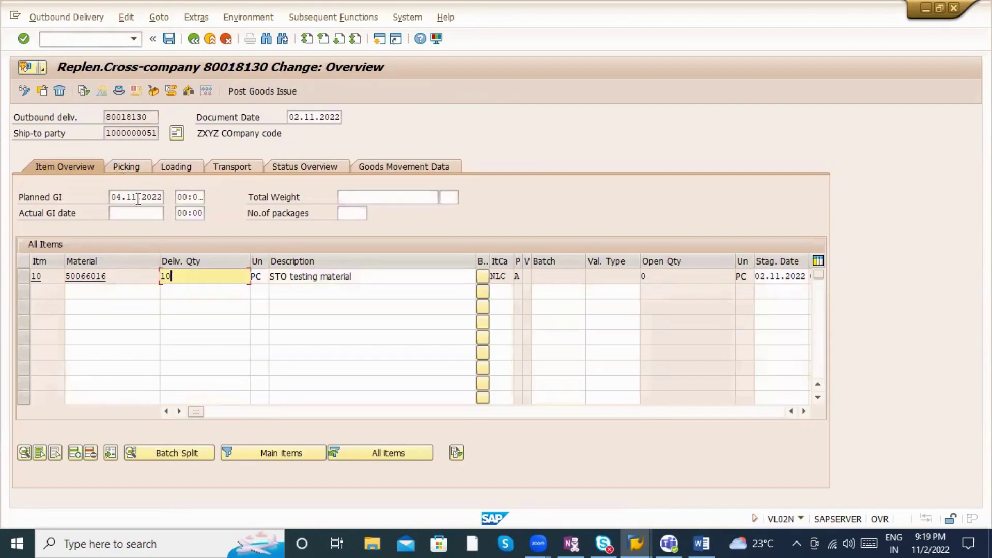
Step: Enter the picking data for the delivery item: storage location ABC1 and picked quantity 10
{"action": "left_click", "coordinate": [127, 168]}
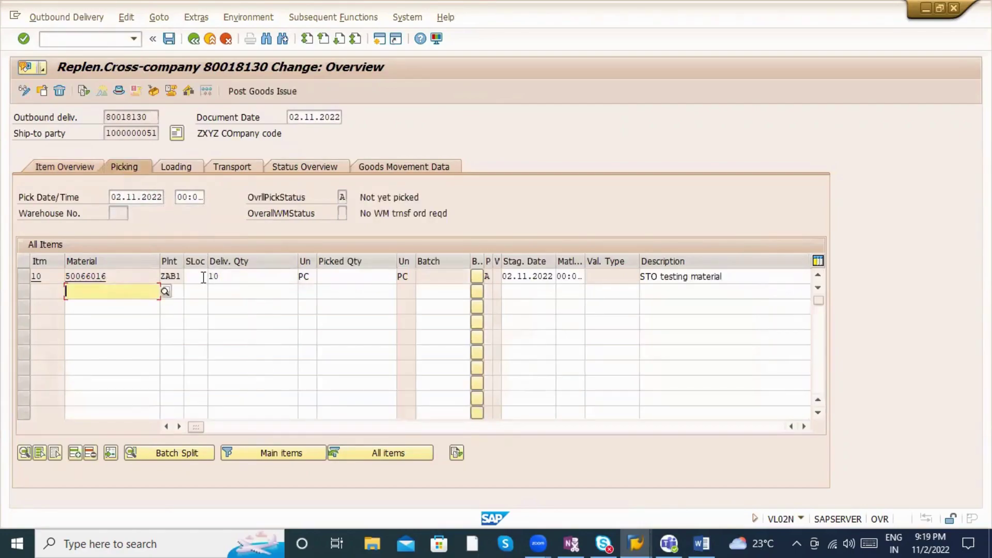
{"action": "left_click", "coordinate": [202, 276]}
{"action": "type", "text": "ABC1"}
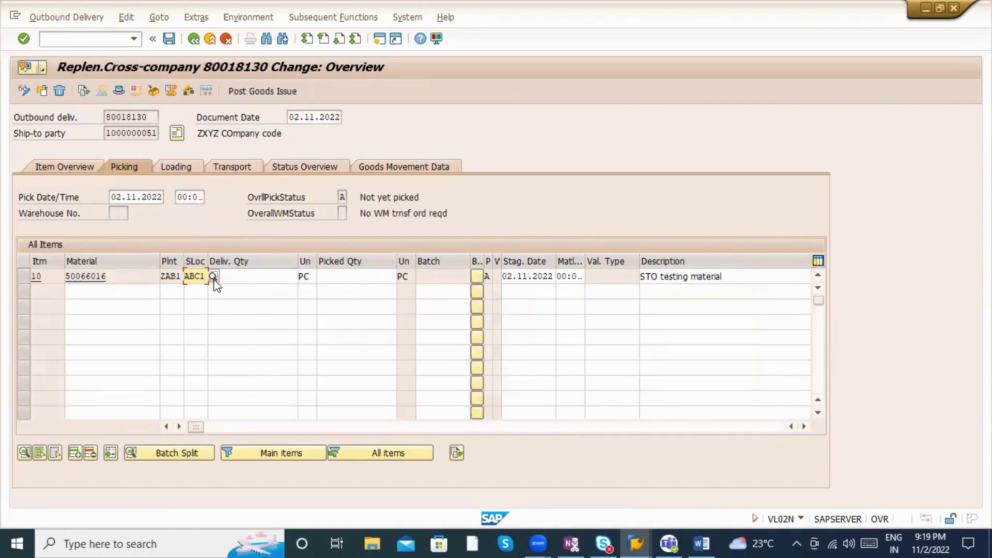
{"action": "left_click", "coordinate": [348, 279]}
{"action": "type", "text": "10"}
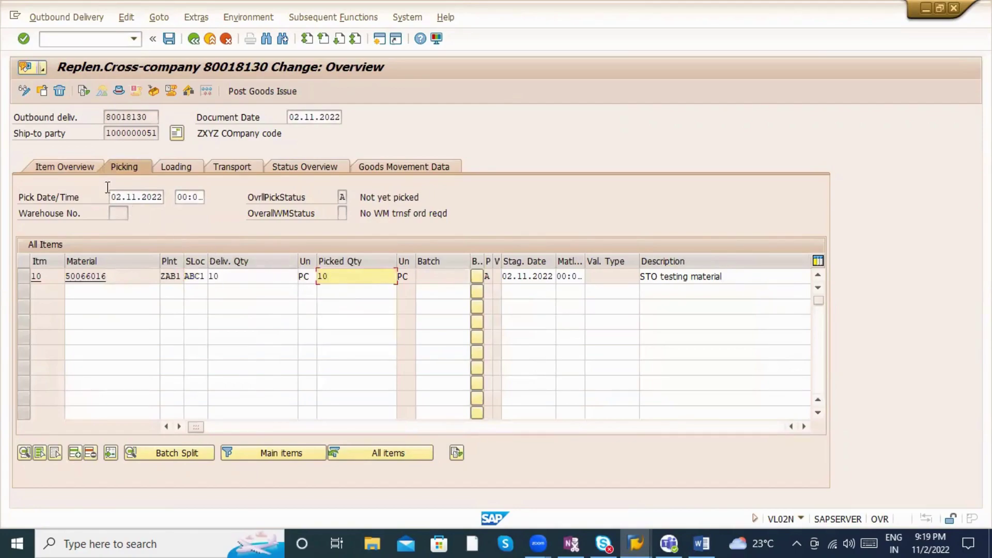
Step: Set the delivery's planned goods issue date to 01.11.2022 and accept the picking date warning
{"action": "left_click", "coordinate": [74, 168]}
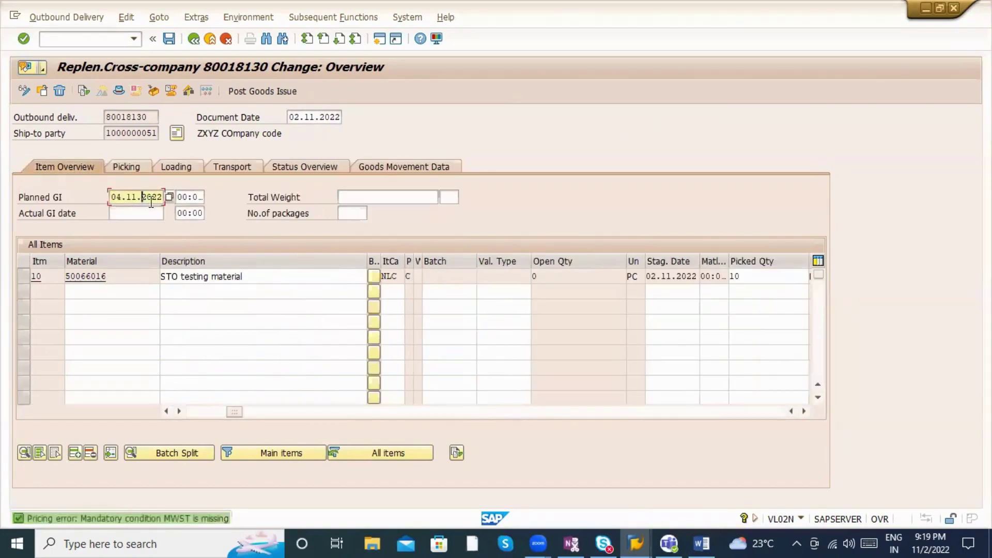
{"action": "left_click", "coordinate": [169, 197]}
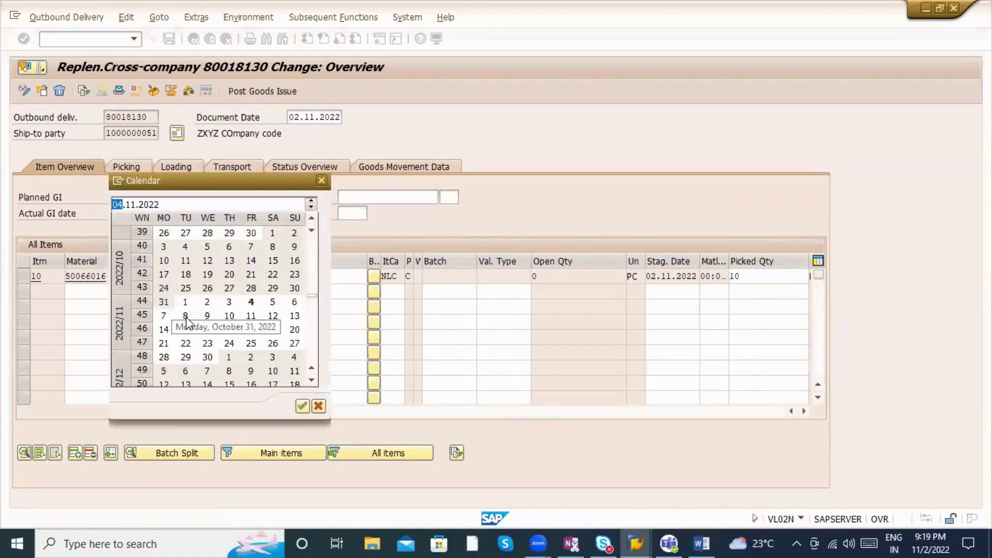
{"action": "double_click", "coordinate": [185, 304]}
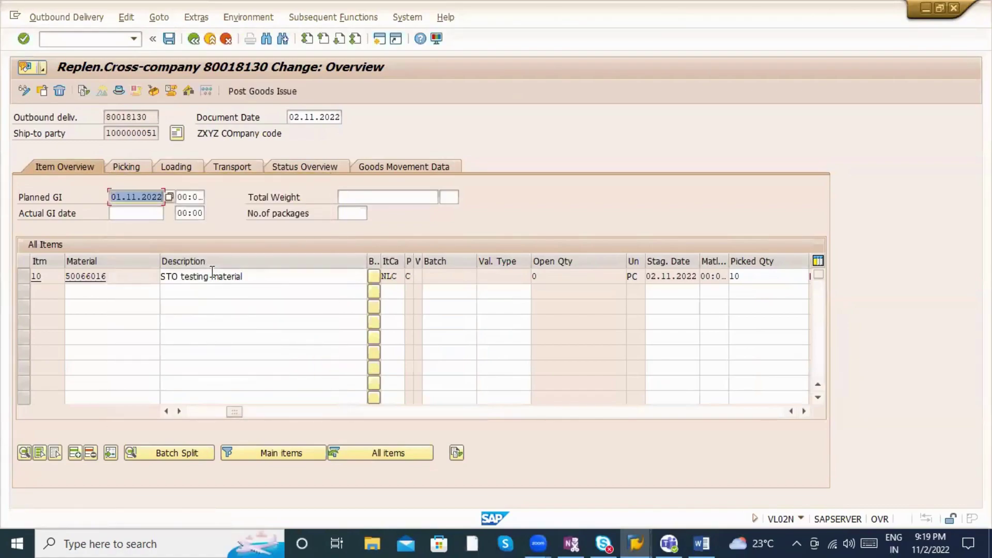
{"action": "key", "text": "Return"}
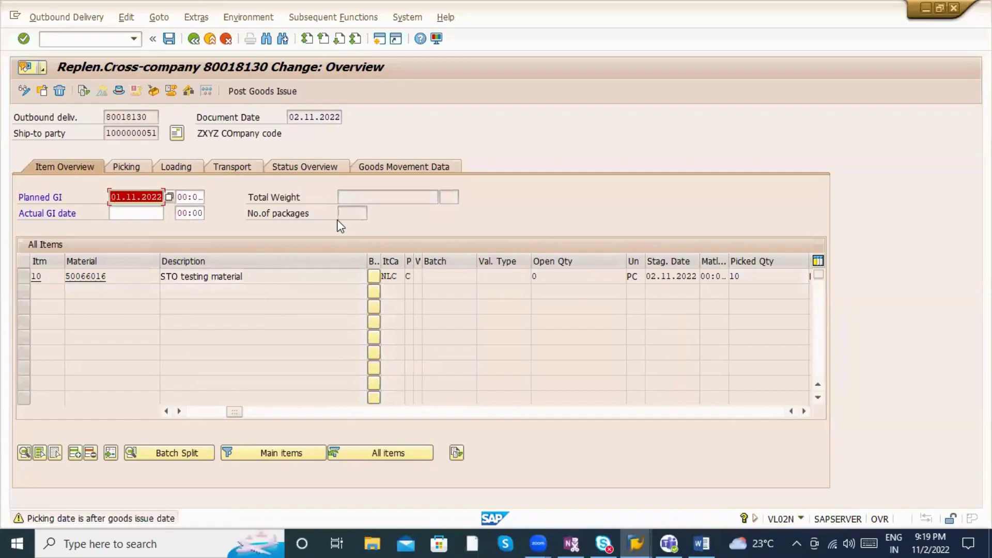
{"action": "key", "text": "Return"}
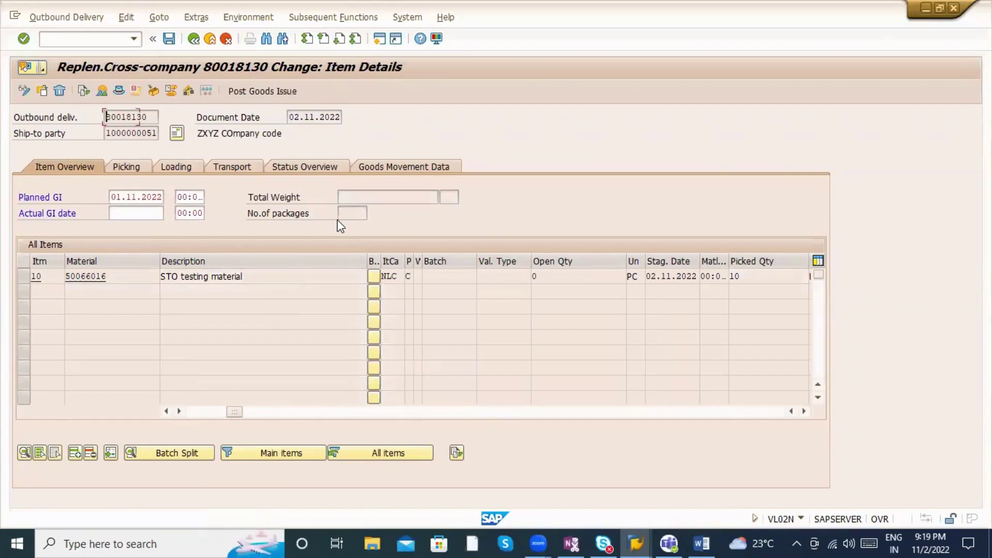
Step: Add a price condition with an amount of 100 to the delivery item's pricing elements
{"action": "left_click", "coordinate": [754, 167]}
{"action": "scroll", "coordinate": [64, 362], "scroll_direction": "down", "scroll_amount": 1}
{"action": "left_click", "coordinate": [61, 356]}
{"action": "left_click", "coordinate": [63, 367]}
{"action": "left_click", "coordinate": [187, 354]}
{"action": "type", "text": "100"}
{"action": "key", "text": "Return"}
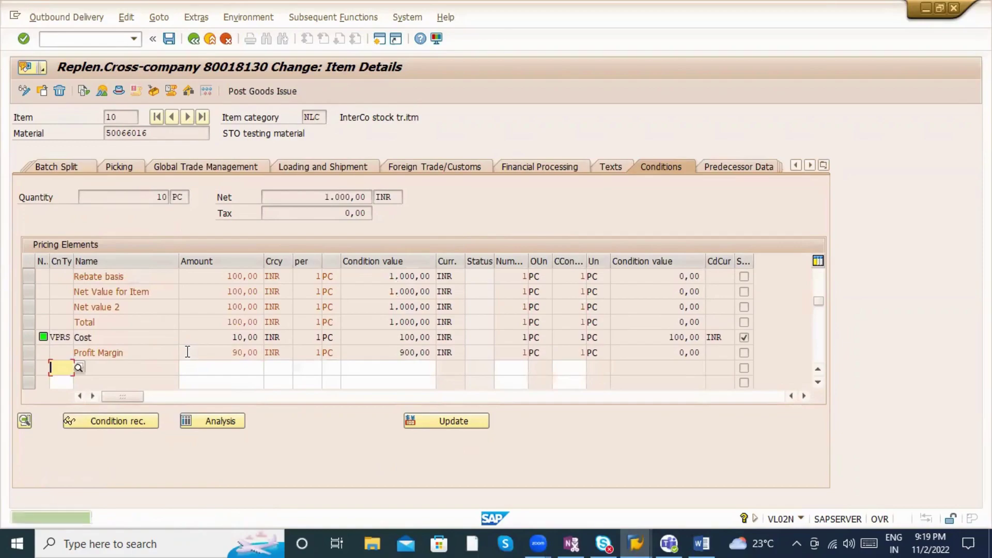
Step: Save the changed outbound delivery and post its goods issue
{"action": "left_click", "coordinate": [194, 39]}
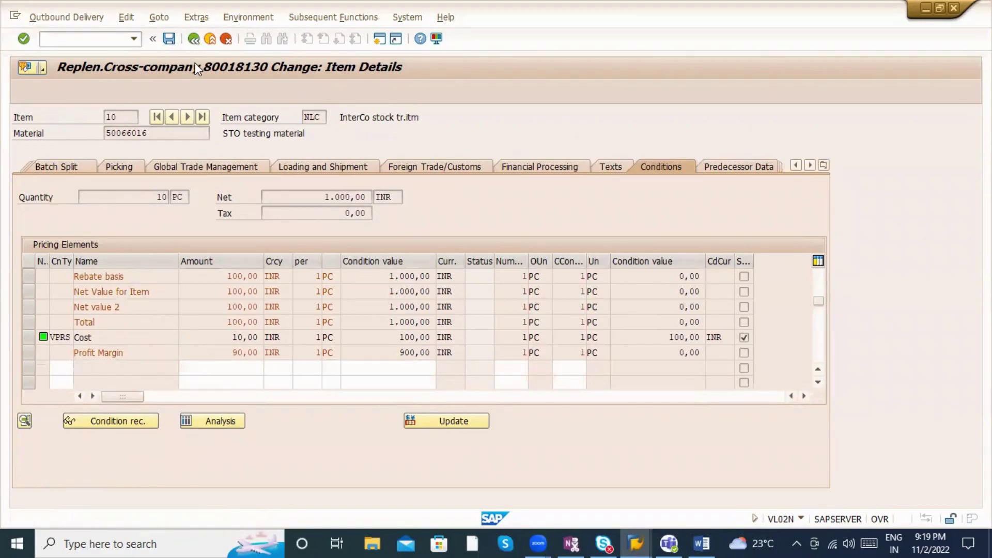
{"action": "left_click", "coordinate": [169, 38]}
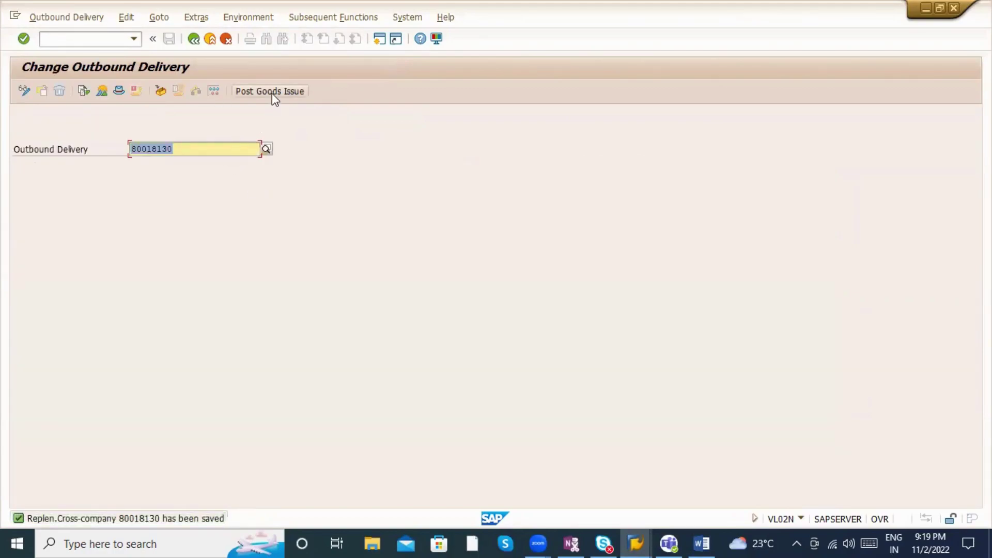
{"action": "left_click", "coordinate": [272, 93]}
Step: Open the delivery's document flow and check the movement type in the TF to cross company material document
{"action": "left_click", "coordinate": [83, 93]}
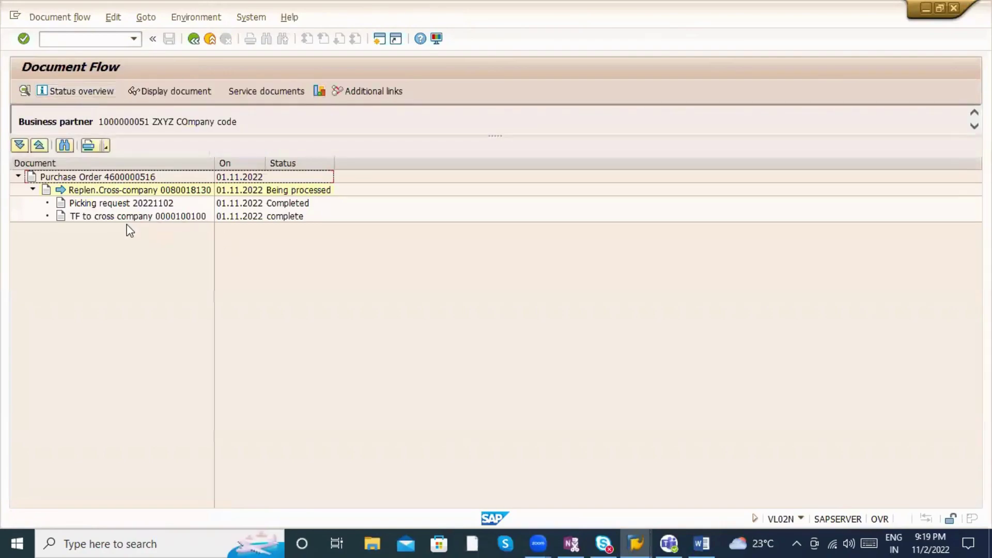
{"action": "left_click", "coordinate": [129, 217]}
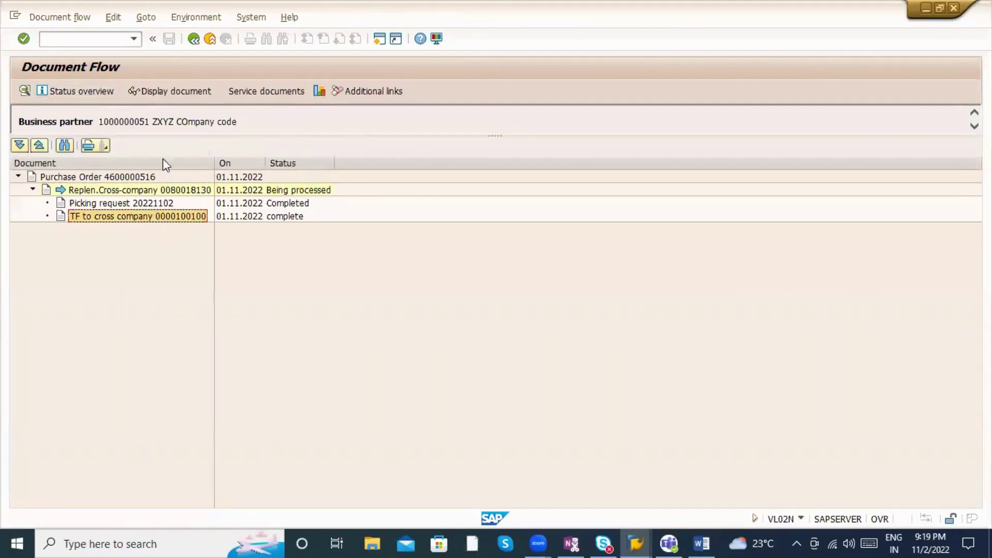
{"action": "left_click", "coordinate": [165, 93]}
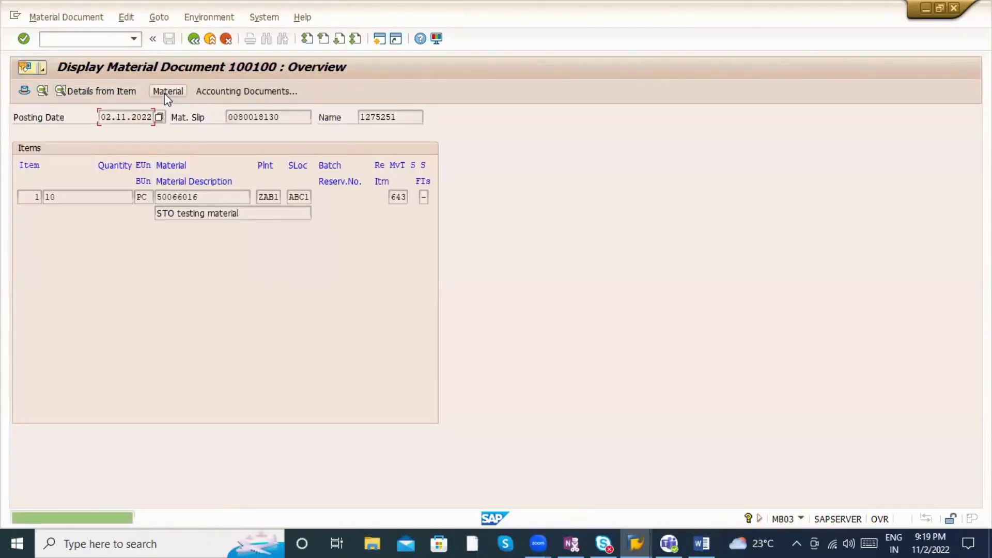
{"action": "left_click", "coordinate": [394, 196]}
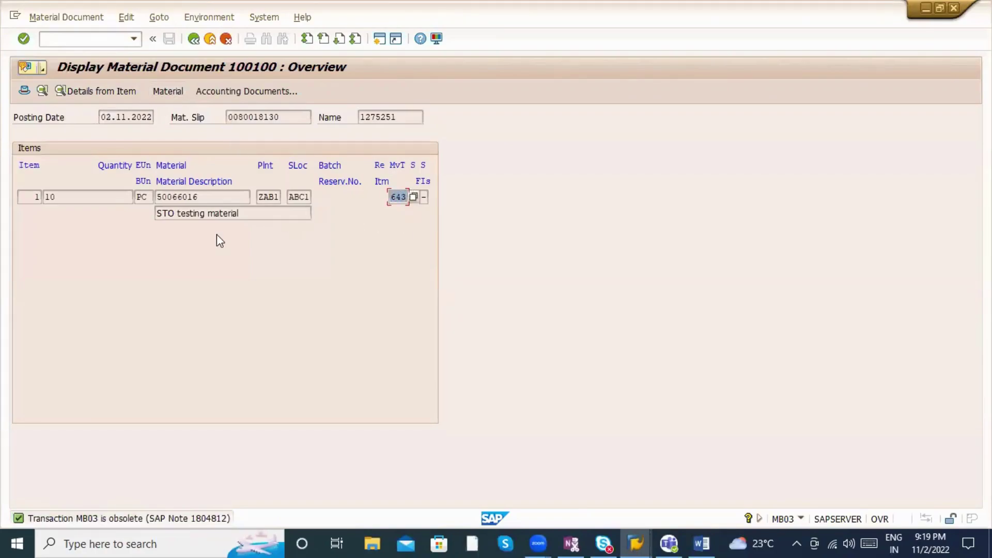
Step: Switch to the MM_9PM Word notes, examine the movement types listed for Inter STO, and return to the SAP material document
{"action": "key", "text": "alt+Tab"}
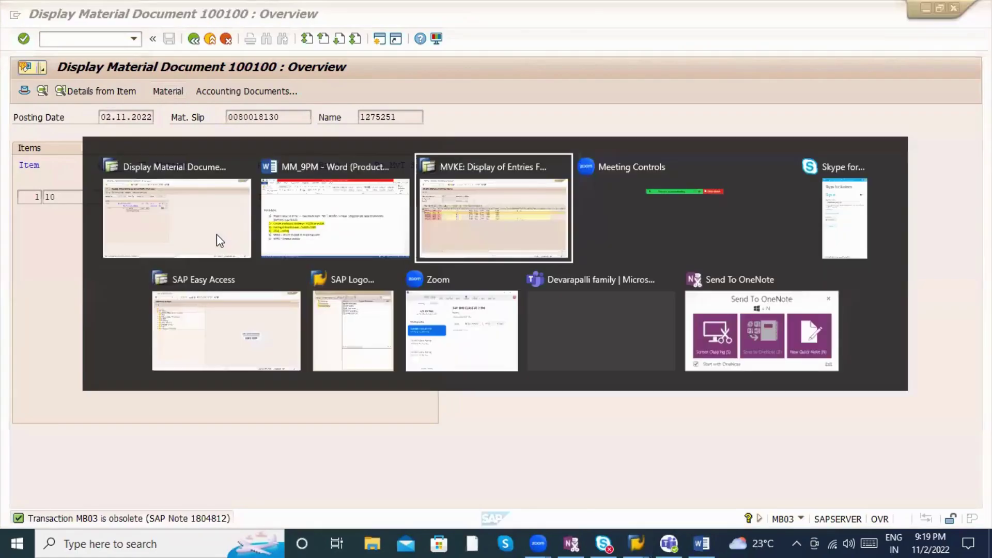
{"action": "scroll", "coordinate": [216, 234], "scroll_direction": "up", "scroll_amount": 15}
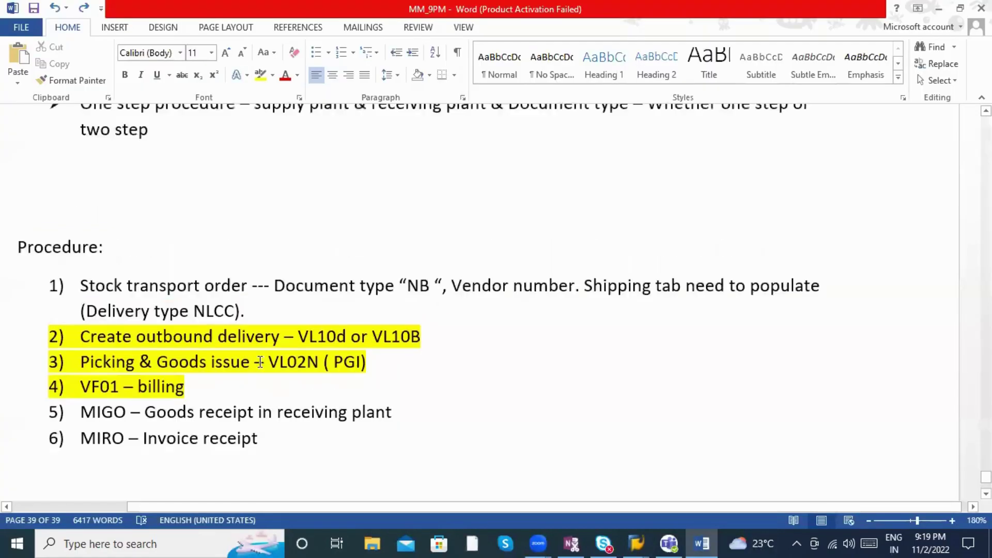
{"action": "scroll", "coordinate": [247, 308], "scroll_direction": "up", "scroll_amount": 15}
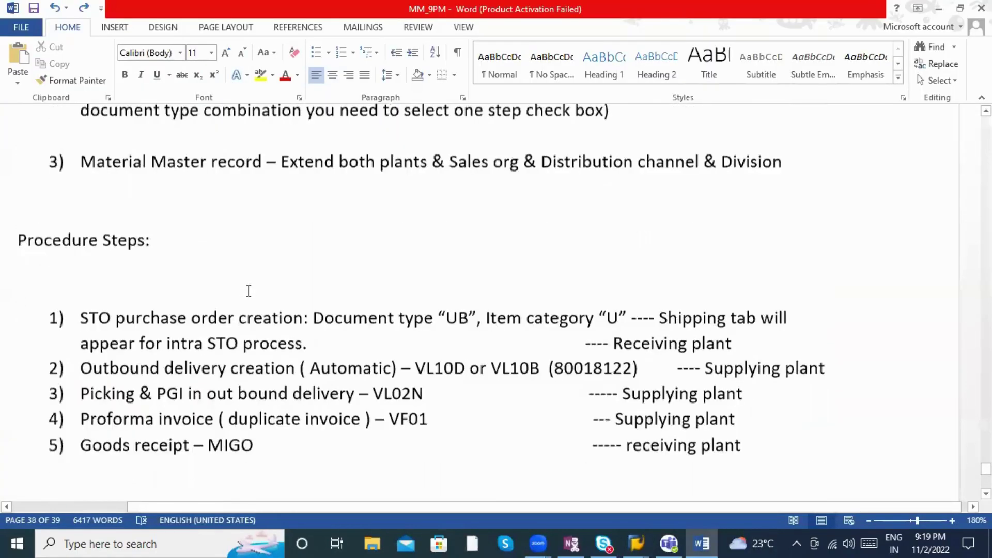
{"action": "scroll", "coordinate": [328, 297], "scroll_direction": "up", "scroll_amount": 15}
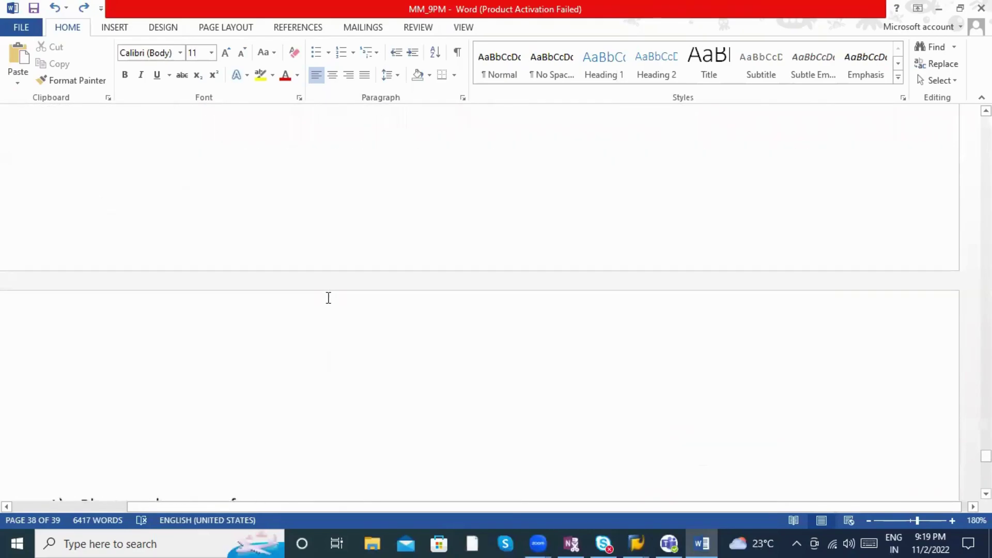
{"action": "scroll", "coordinate": [181, 436], "scroll_direction": "up", "scroll_amount": 2}
{"action": "double_click", "coordinate": [192, 441]}
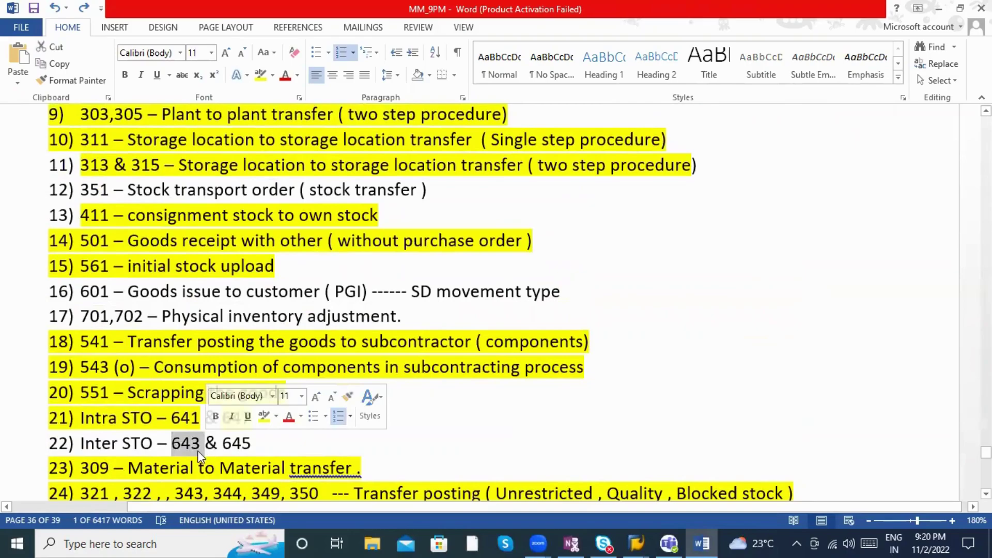
{"action": "scroll", "coordinate": [195, 449], "scroll_direction": "down", "scroll_amount": 4}
{"action": "scroll", "coordinate": [242, 331], "scroll_direction": "down", "scroll_amount": 1}
{"action": "double_click", "coordinate": [236, 322]}
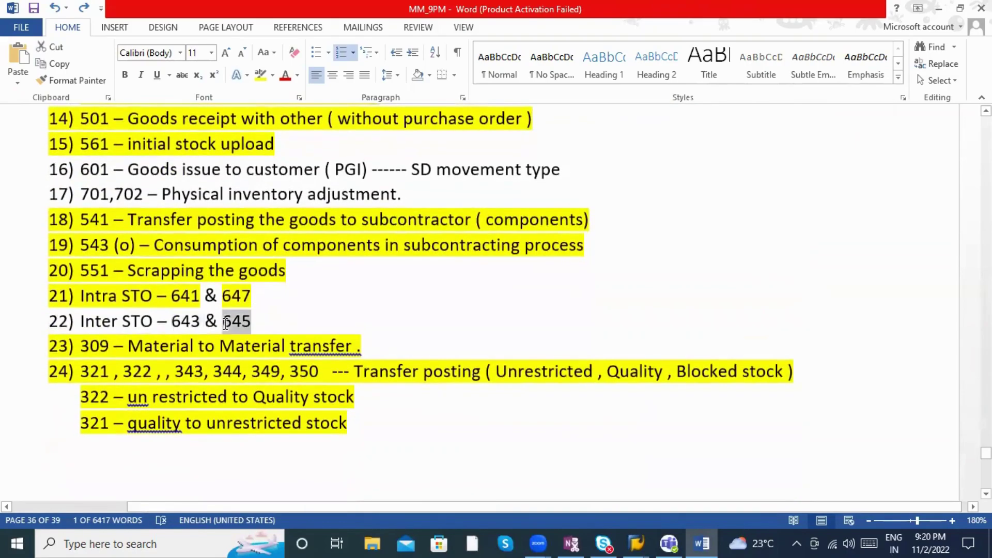
{"action": "key", "text": "alt+Tab"}
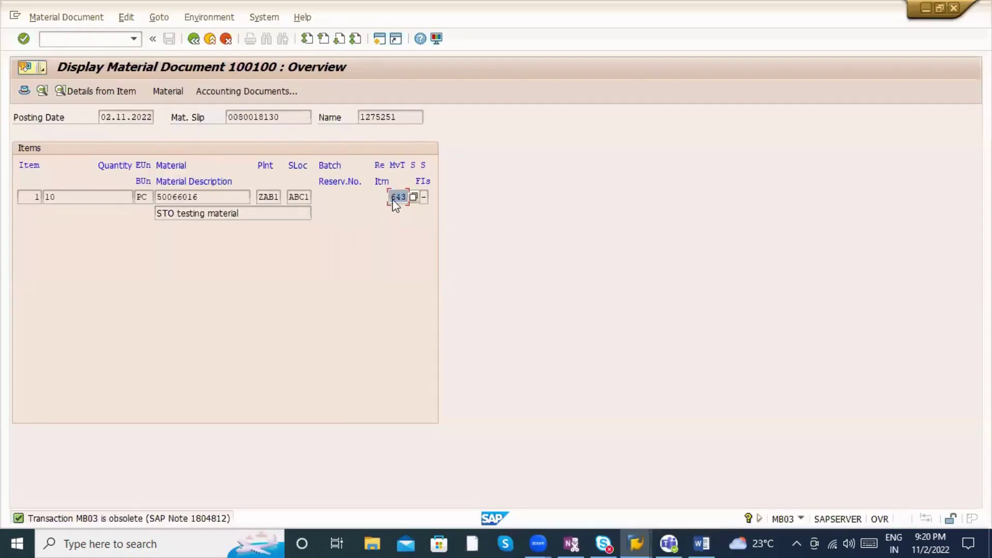
Step: Leave the material document and document flow, and start transaction VF01 to create the intercompany billing document for the delivery
{"action": "left_click", "coordinate": [106, 39]}
{"action": "left_click", "coordinate": [195, 42]}
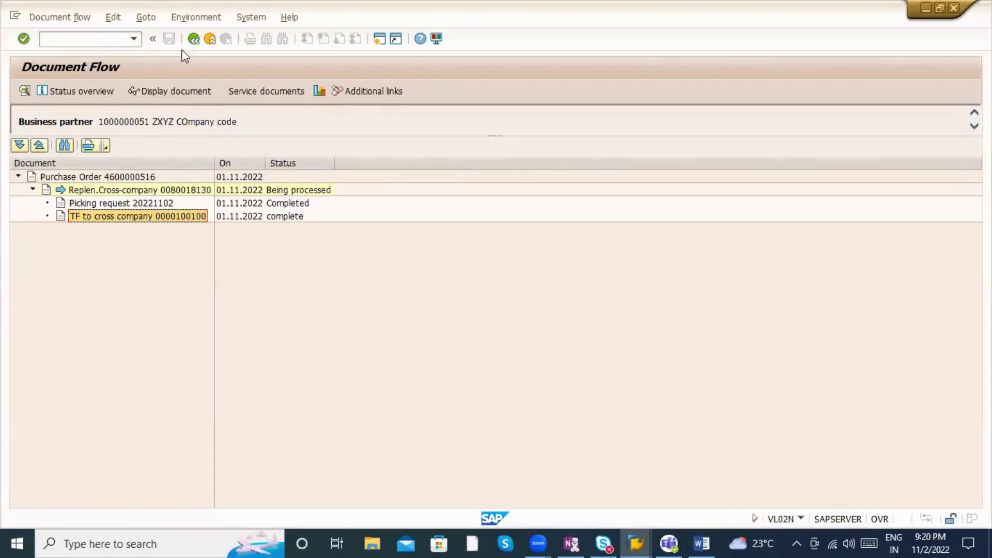
{"action": "left_click", "coordinate": [193, 40]}
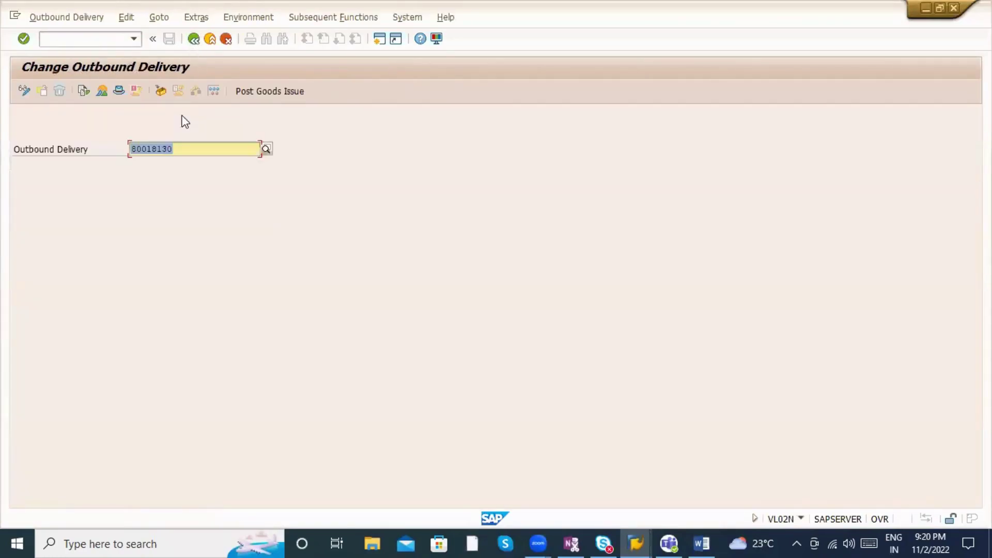
{"action": "left_click", "coordinate": [111, 163]}
{"action": "left_click", "coordinate": [57, 41]}
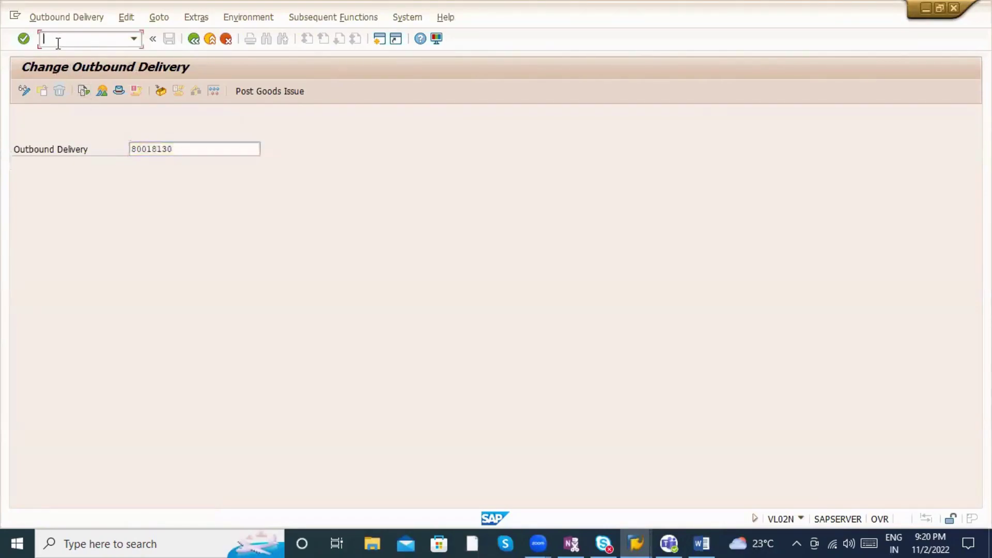
{"action": "type", "text": "/nvf01"}
{"action": "key", "text": "Return"}
{"action": "key", "text": "Return"}
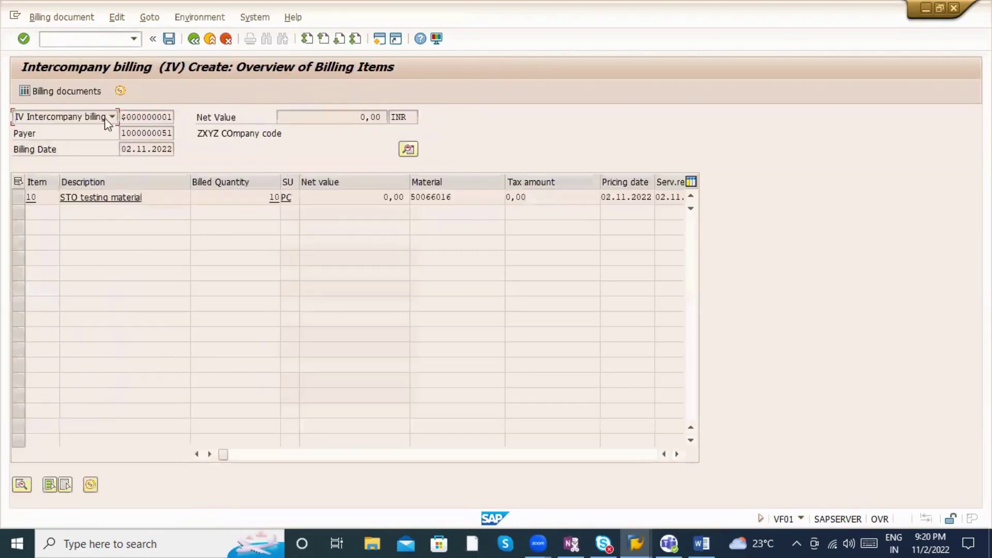
Step: Try to add condition type PI01 (Intercompany Price) with an amount of 1000 to the STO testing material billing item
{"action": "double_click", "coordinate": [156, 200]}
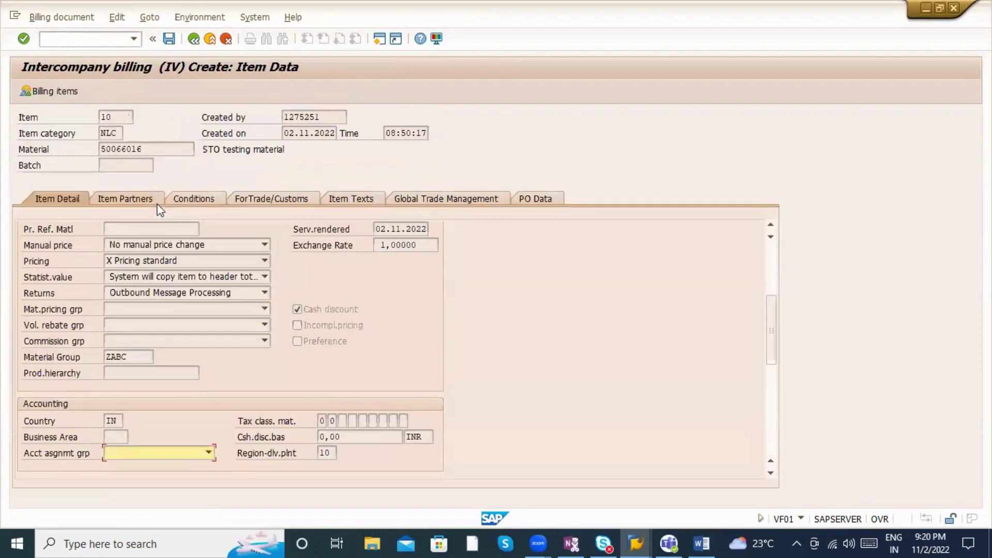
{"action": "left_click", "coordinate": [193, 199]}
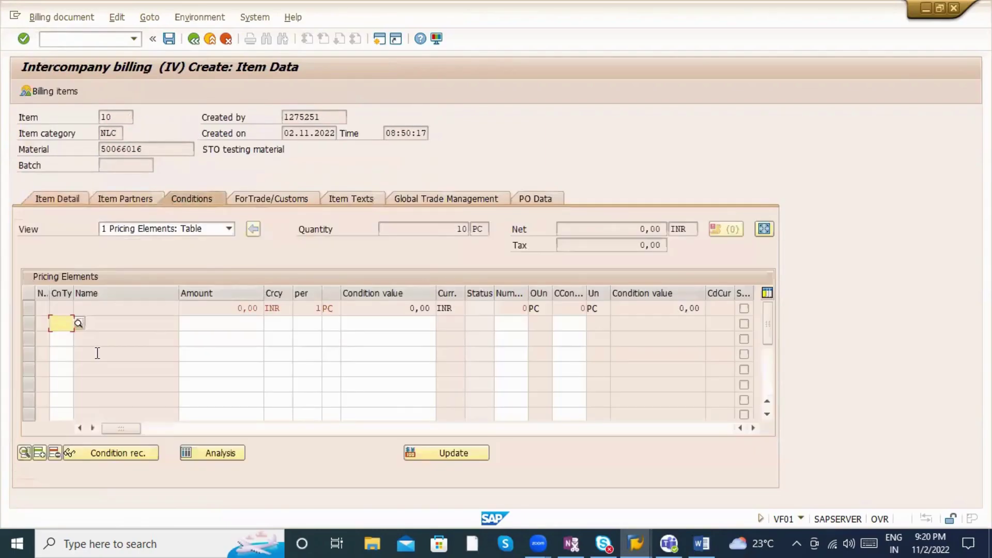
{"action": "left_click", "coordinate": [78, 323]}
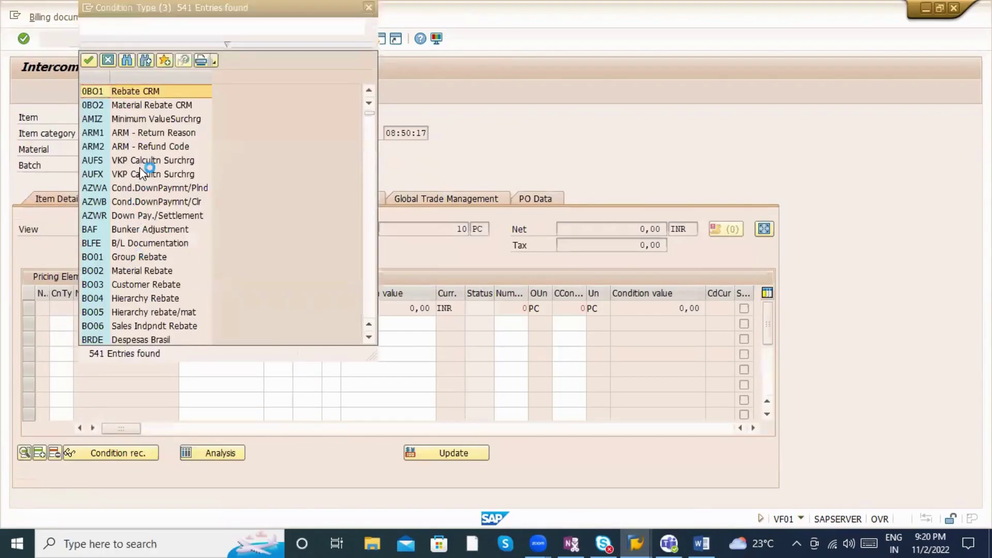
{"action": "scroll", "coordinate": [169, 268], "scroll_direction": "down", "scroll_amount": 3}
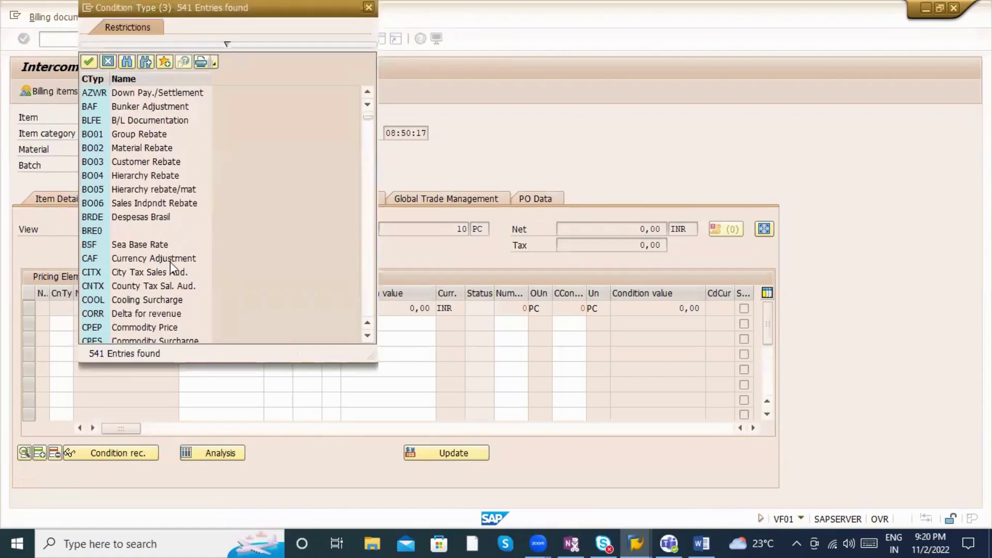
{"action": "scroll", "coordinate": [161, 257], "scroll_direction": "down", "scroll_amount": 4}
{"action": "scroll", "coordinate": [161, 257], "scroll_direction": "down", "scroll_amount": 20}
{"action": "scroll", "coordinate": [158, 260], "scroll_direction": "down", "scroll_amount": 20}
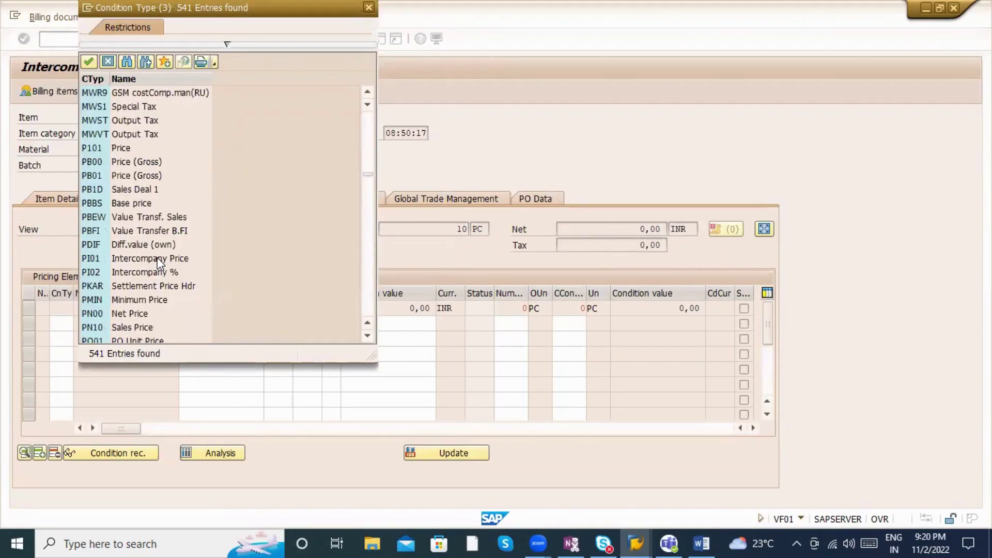
{"action": "double_click", "coordinate": [144, 259]}
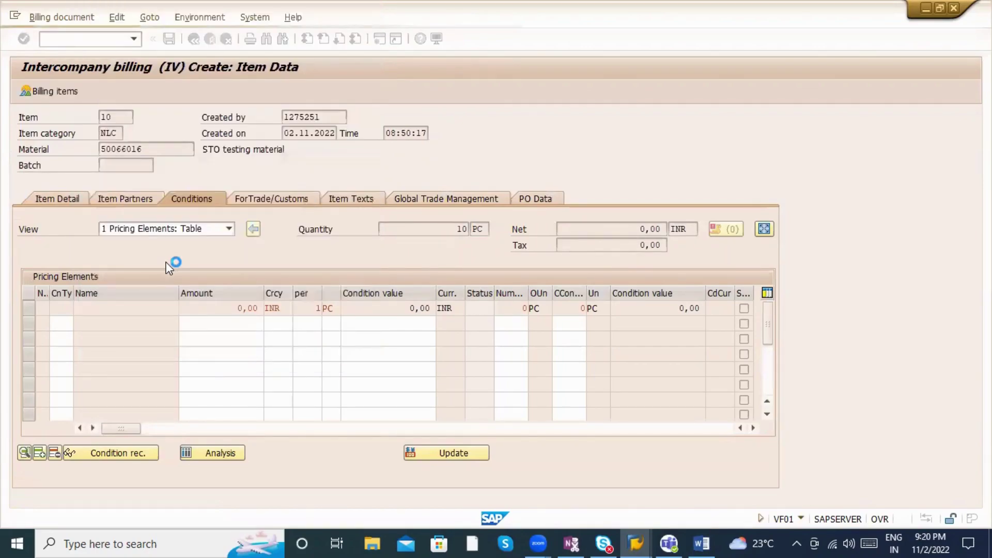
{"action": "key", "text": "Tab"}
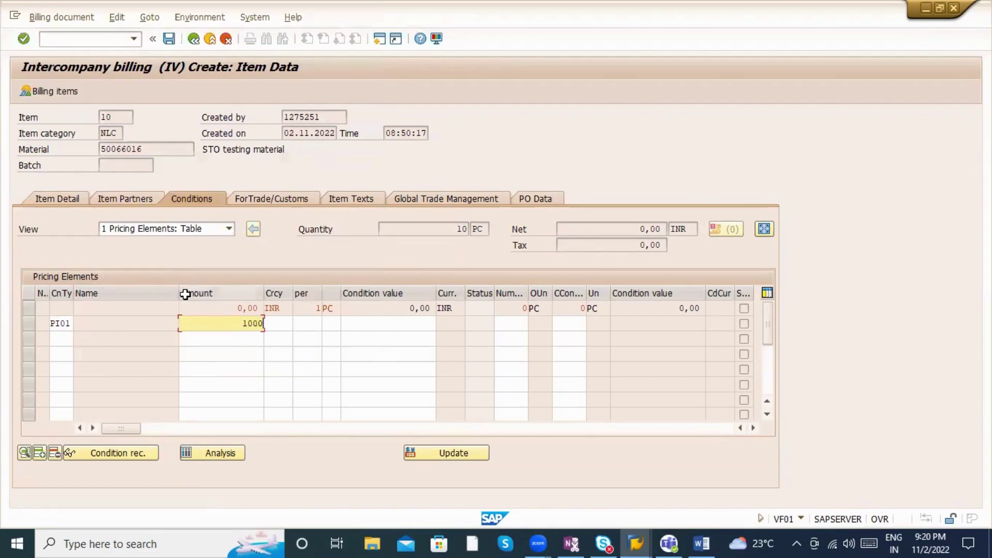
{"action": "key", "text": "Return"}
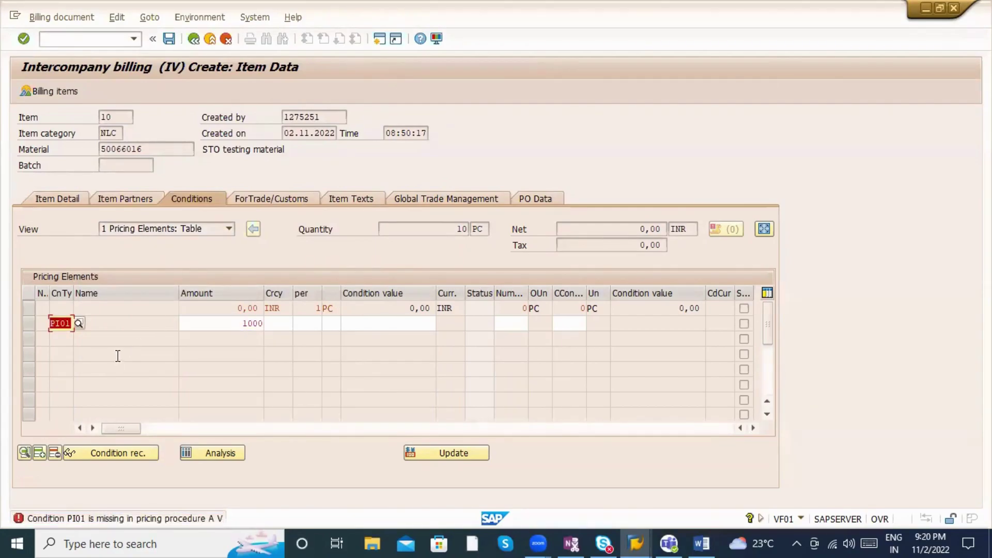
Step: Clear condition type PI01 from the pricing elements and look through the list of available condition types, closing it without a selection
{"action": "key", "text": "BackSpace"}
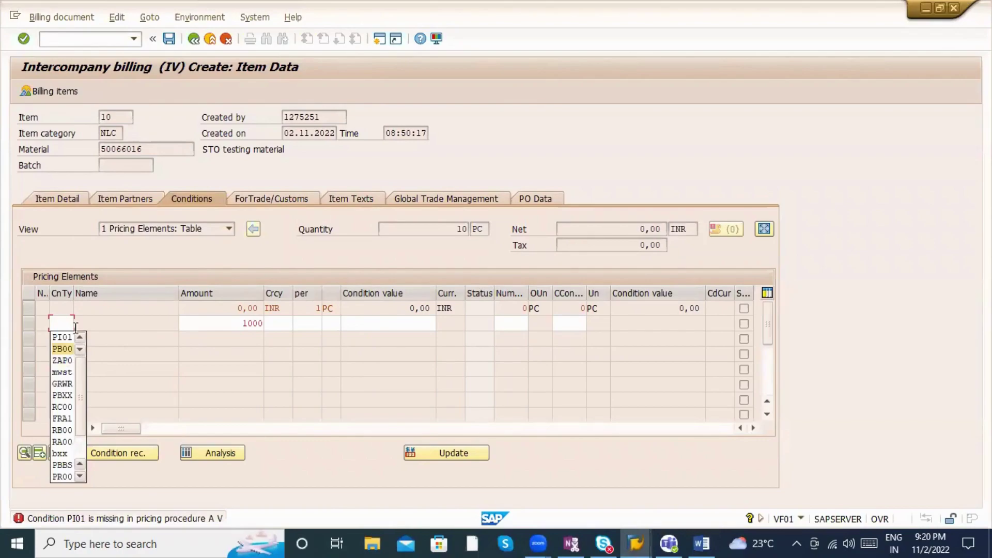
{"action": "left_click", "coordinate": [76, 326]}
{"action": "key", "text": "F4"}
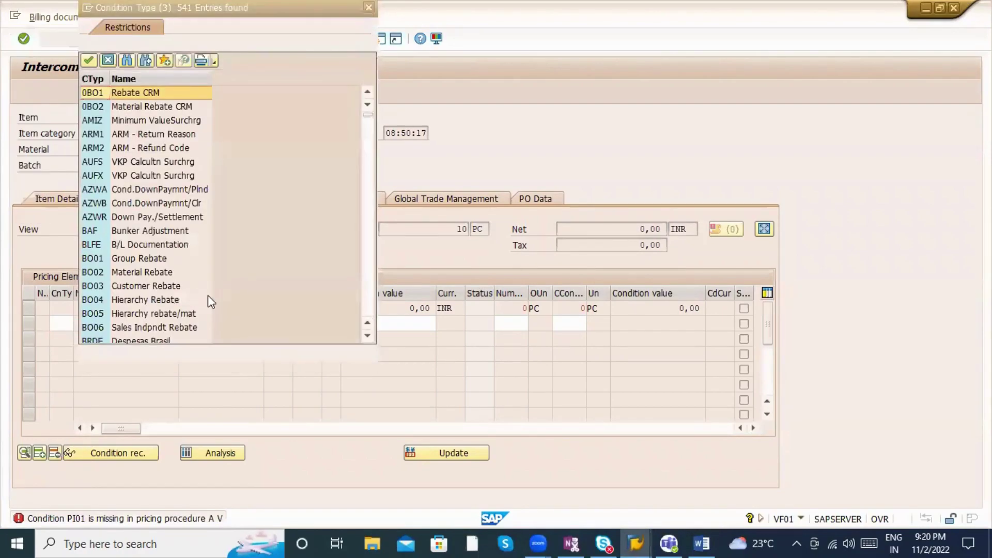
{"action": "scroll", "coordinate": [208, 295], "scroll_direction": "down", "scroll_amount": 10}
{"action": "scroll", "coordinate": [208, 296], "scroll_direction": "down", "scroll_amount": 15}
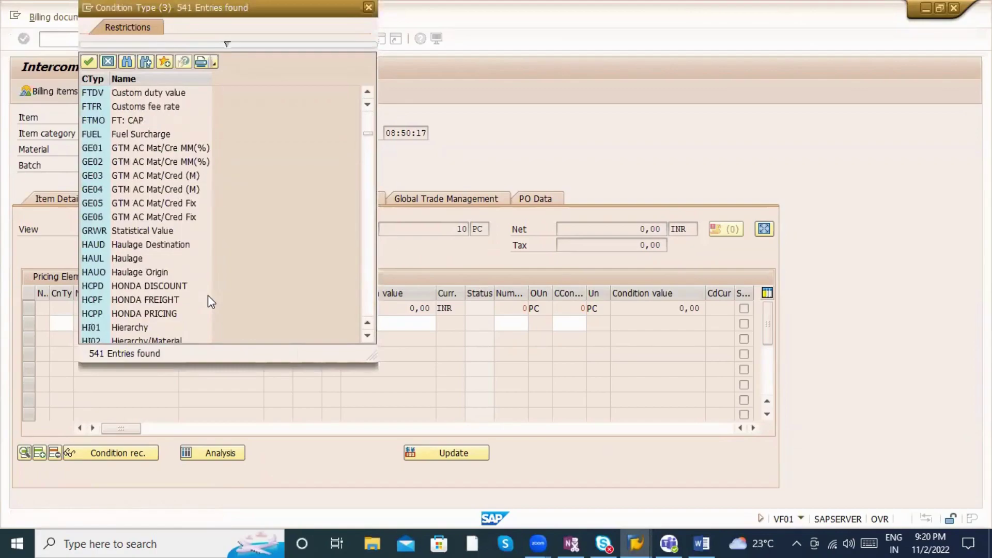
{"action": "scroll", "coordinate": [207, 304], "scroll_direction": "down", "scroll_amount": 6}
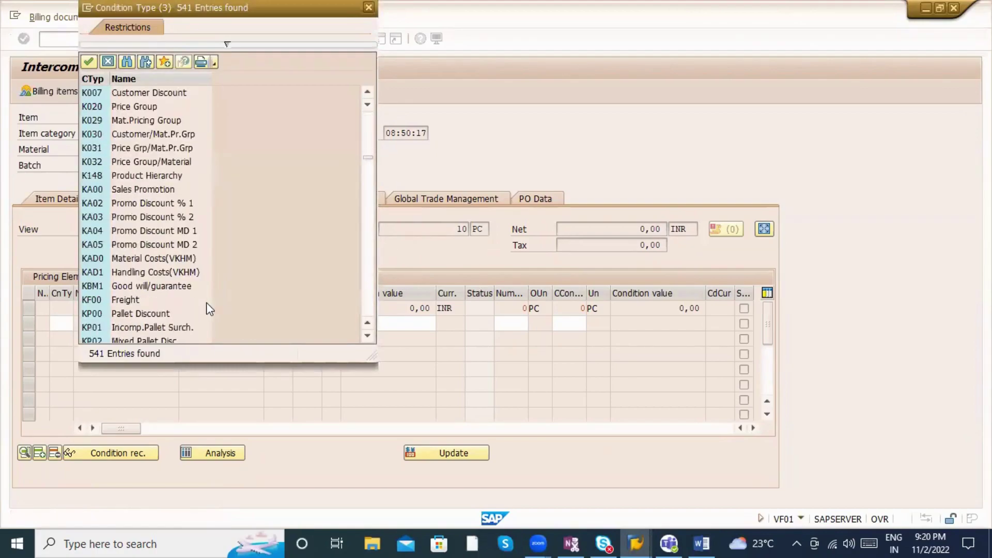
{"action": "scroll", "coordinate": [206, 302], "scroll_direction": "down", "scroll_amount": 20}
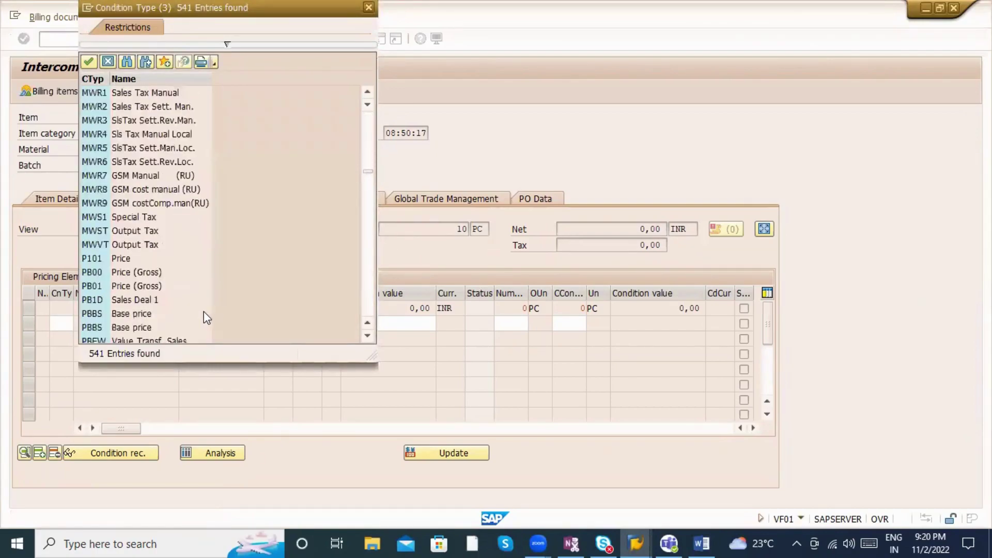
{"action": "left_click_drag", "start_coordinate": [368, 177], "coordinate": [368, 305]}
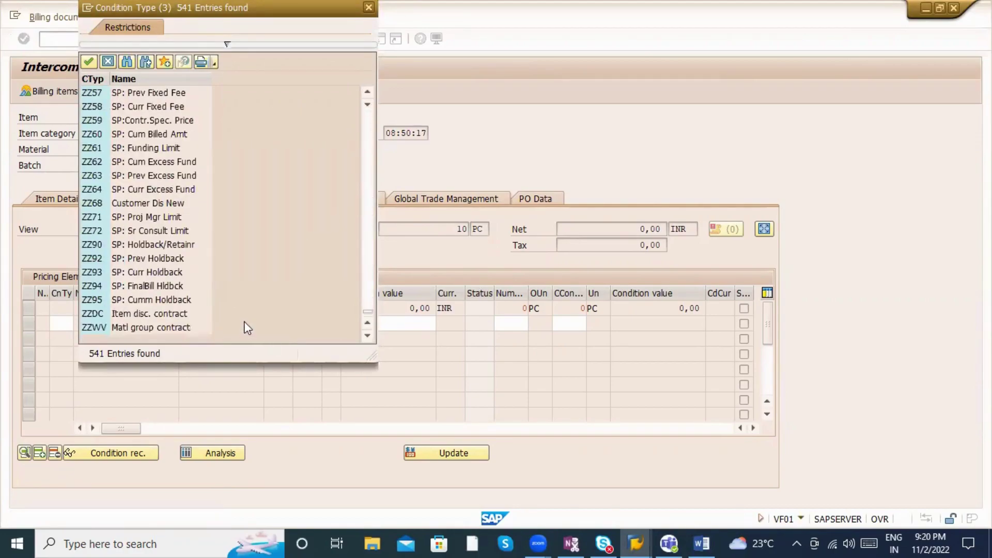
{"action": "scroll", "coordinate": [246, 302], "scroll_direction": "up", "scroll_amount": 10}
{"action": "key", "text": "Escape"}
Step: Open the pricing analysis for the billing item, check its procedure overview, and return to the item conditions
{"action": "left_click", "coordinate": [223, 451]}
{"action": "left_click", "coordinate": [220, 448]}
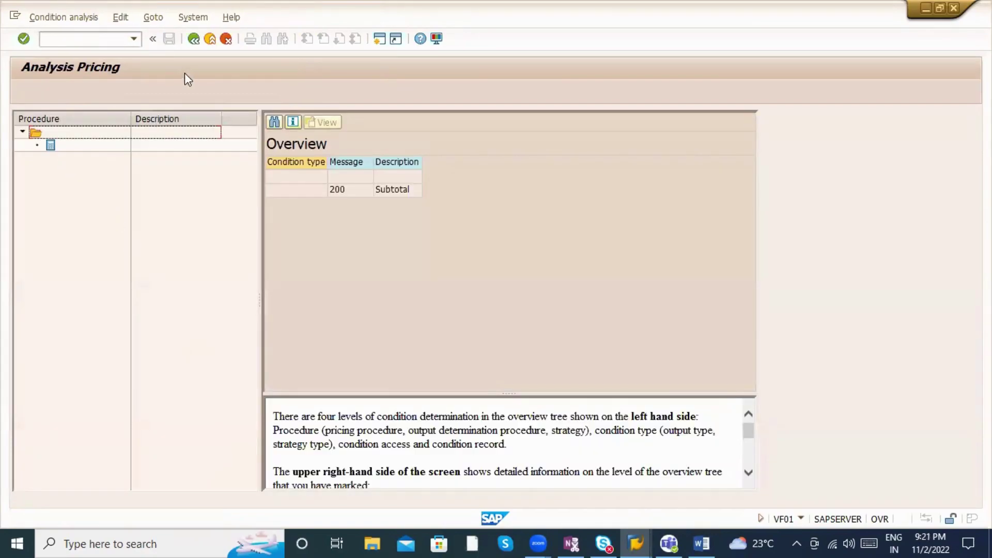
{"action": "left_click", "coordinate": [192, 42]}
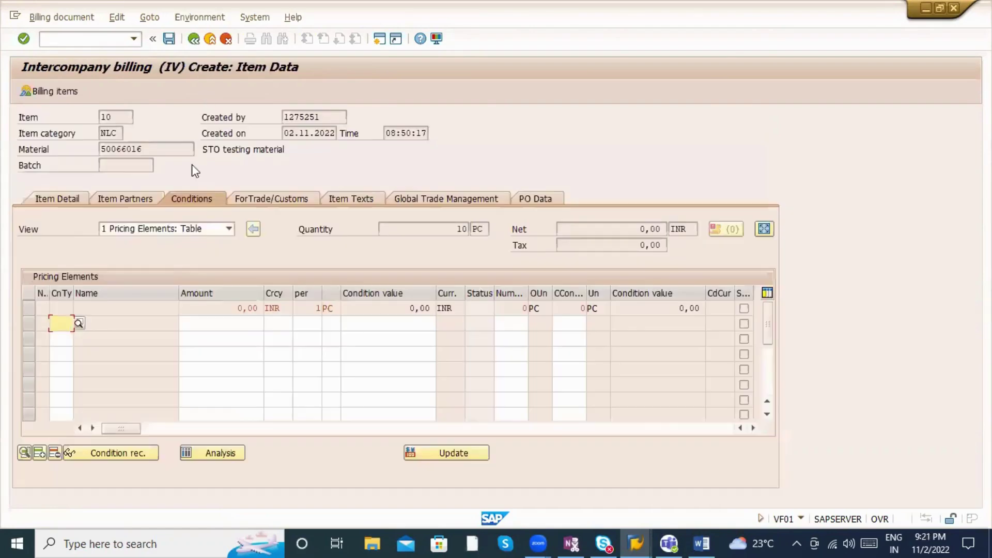
Step: Save the intercompany billing document, look over the runtime error description, and exit to SAP Easy Access
{"action": "left_click", "coordinate": [169, 40]}
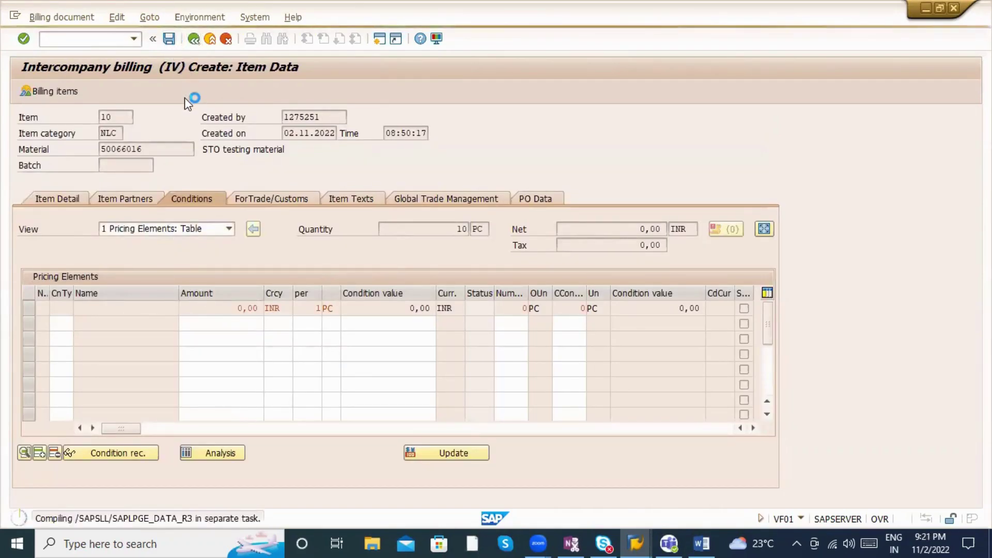
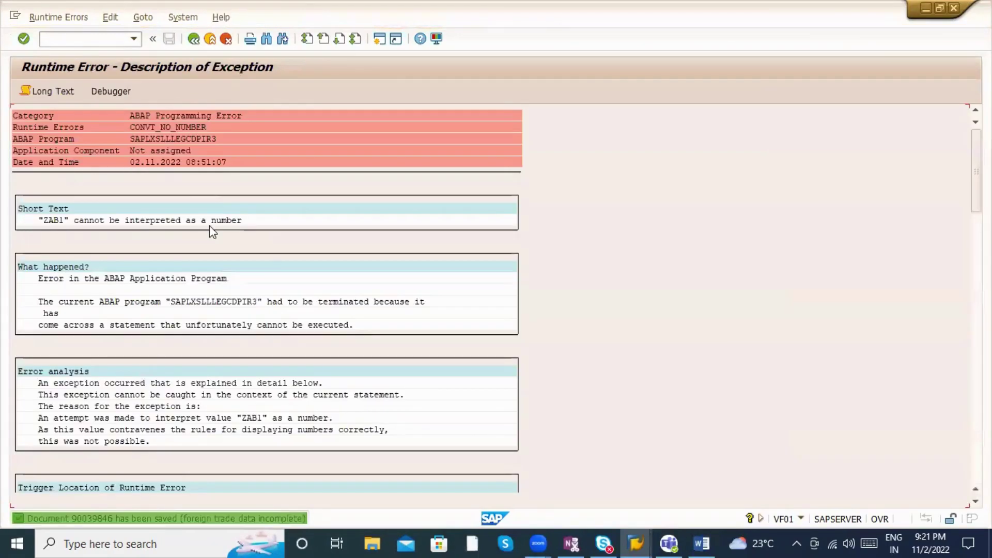
{"action": "left_click", "coordinate": [195, 45]}
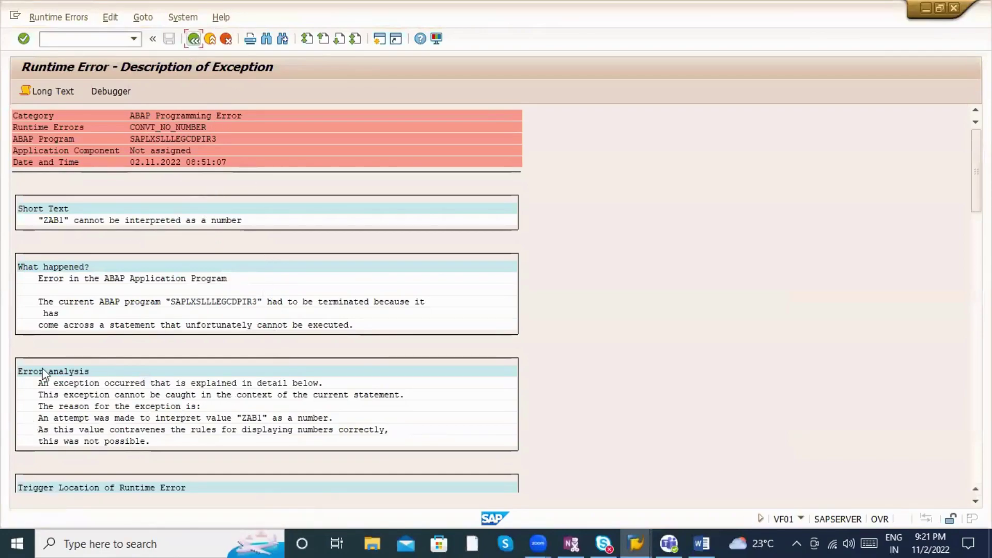
{"action": "scroll", "coordinate": [448, 310], "scroll_direction": "down", "scroll_amount": 3}
{"action": "scroll", "coordinate": [449, 308], "scroll_direction": "down", "scroll_amount": 3}
{"action": "left_click", "coordinate": [224, 41]}
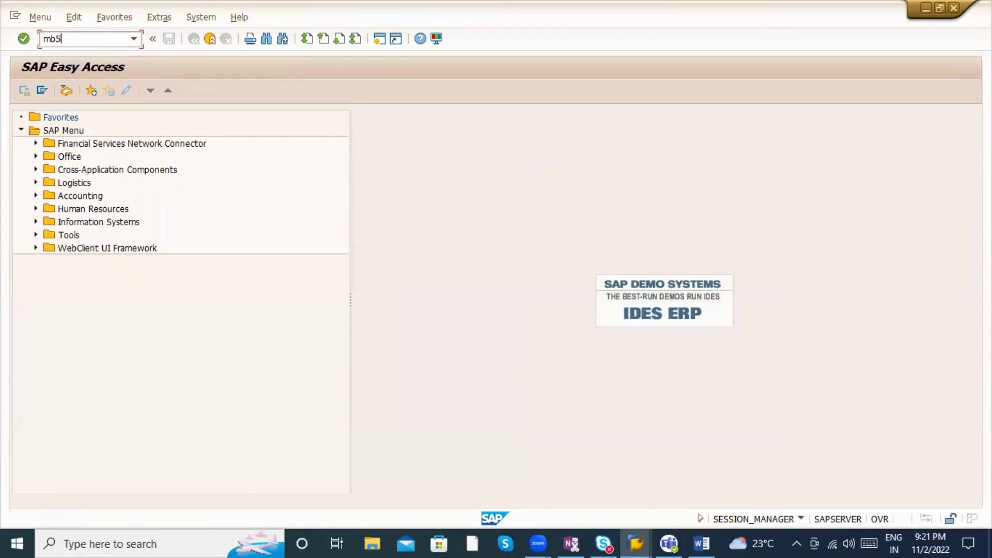
Step: Run transaction MB5T to display the stock in transit for material 50066016
{"action": "type", "text": "mb5t"}
{"action": "key", "text": "Return"}
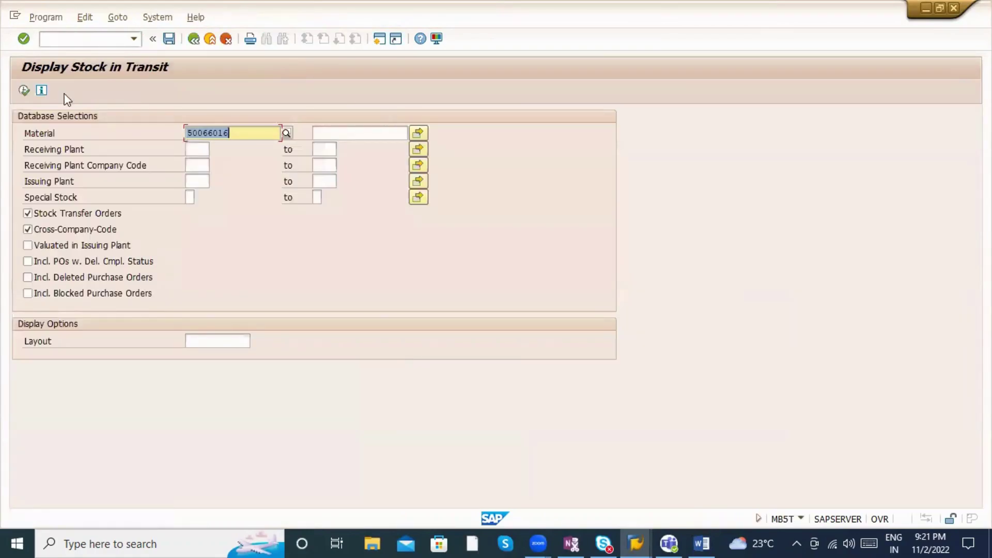
{"action": "left_click", "coordinate": [24, 90]}
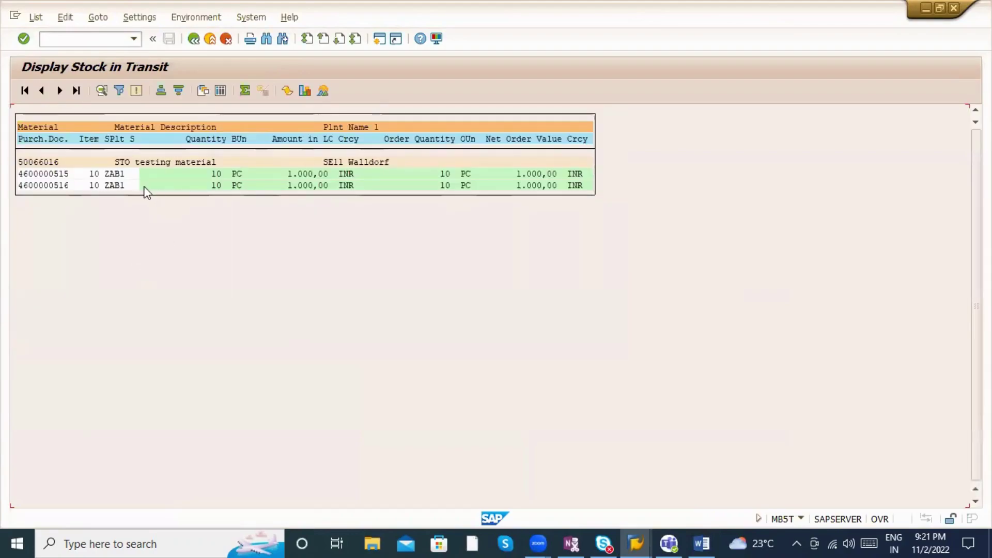
{"action": "left_click", "coordinate": [30, 185]}
Step: Start transaction MIGO and load outbound delivery 80018130 as an A01 Goods Receipt with reference R05 Outbound Delivery
{"action": "left_click", "coordinate": [46, 38]}
{"action": "type", "text": "/nmigo"}
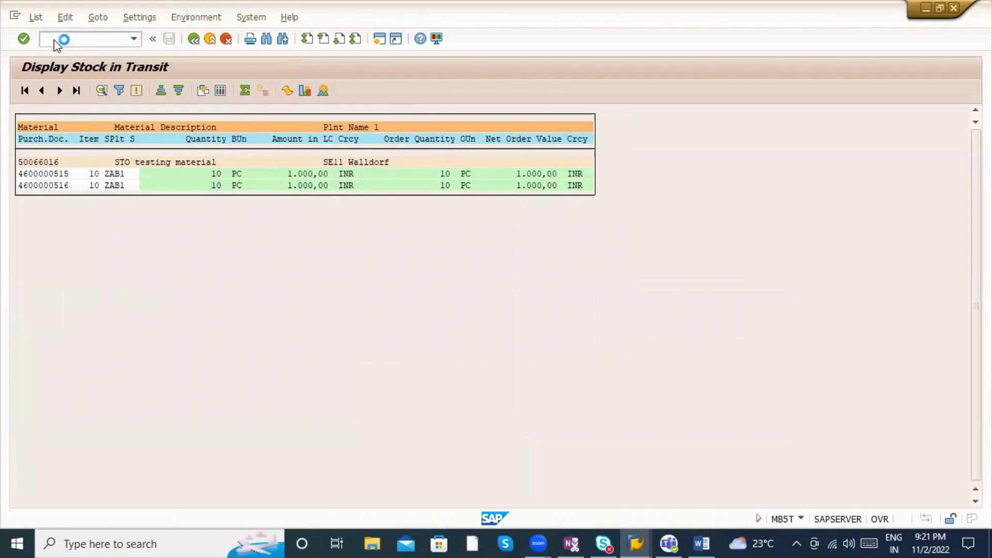
{"action": "key", "text": "Return"}
{"action": "left_click", "coordinate": [154, 116]}
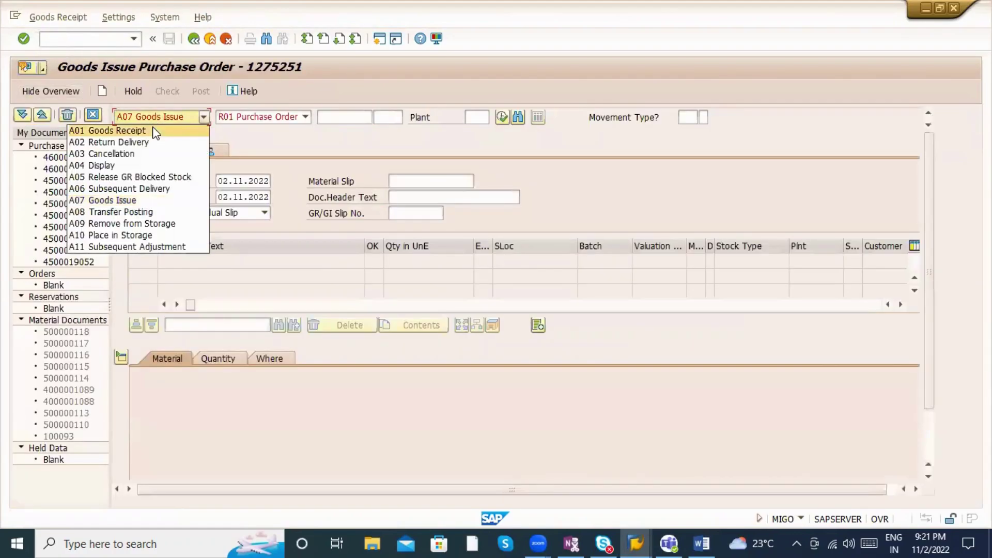
{"action": "left_click", "coordinate": [160, 131]}
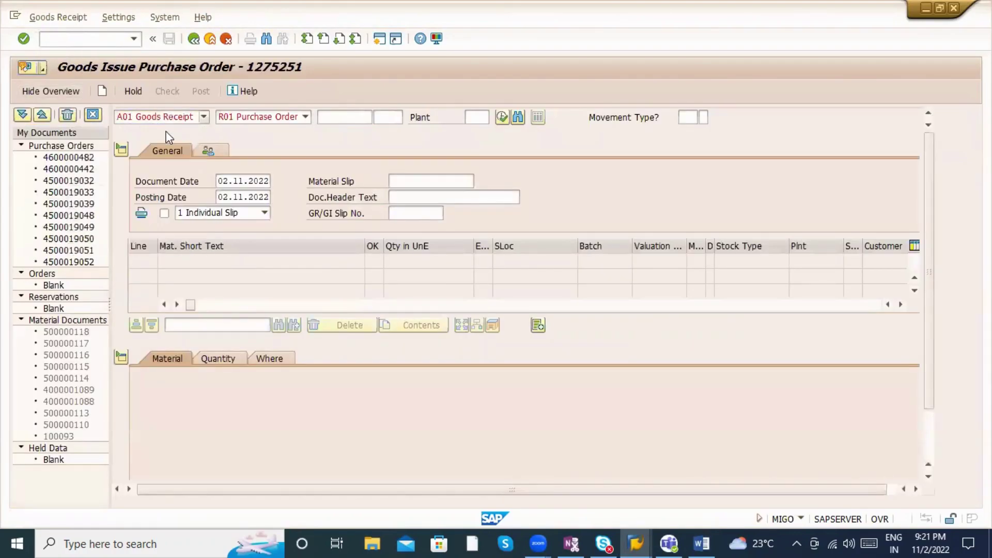
{"action": "left_click", "coordinate": [245, 120]}
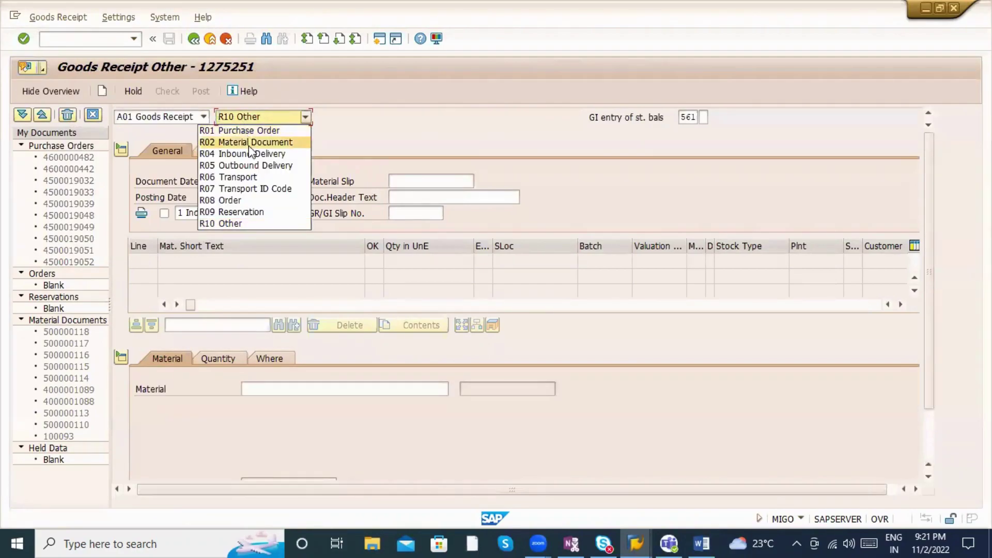
{"action": "left_click", "coordinate": [251, 165]}
{"action": "type", "text": "80018130"}
{"action": "key", "text": "Return"}
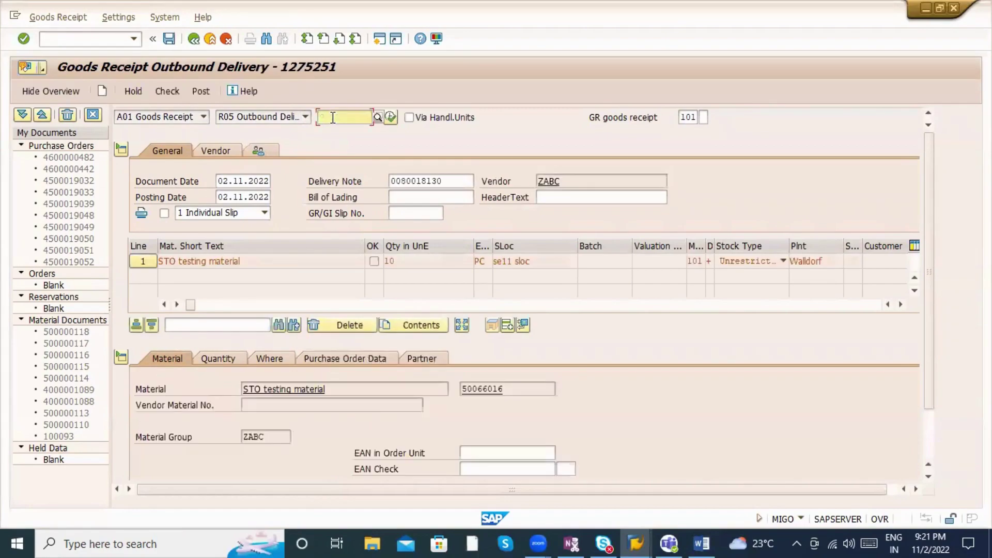
Step: Mark the STO testing material item as OK, view its plant and storage location data, and check the goods receipt for errors
{"action": "scroll", "coordinate": [221, 290], "scroll_direction": "down", "scroll_amount": 2}
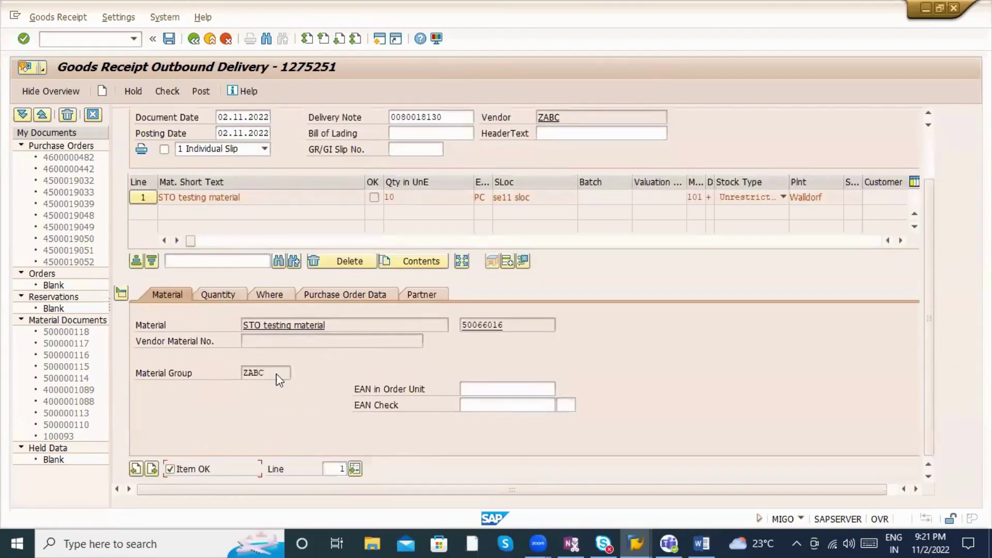
{"action": "left_click", "coordinate": [269, 295]}
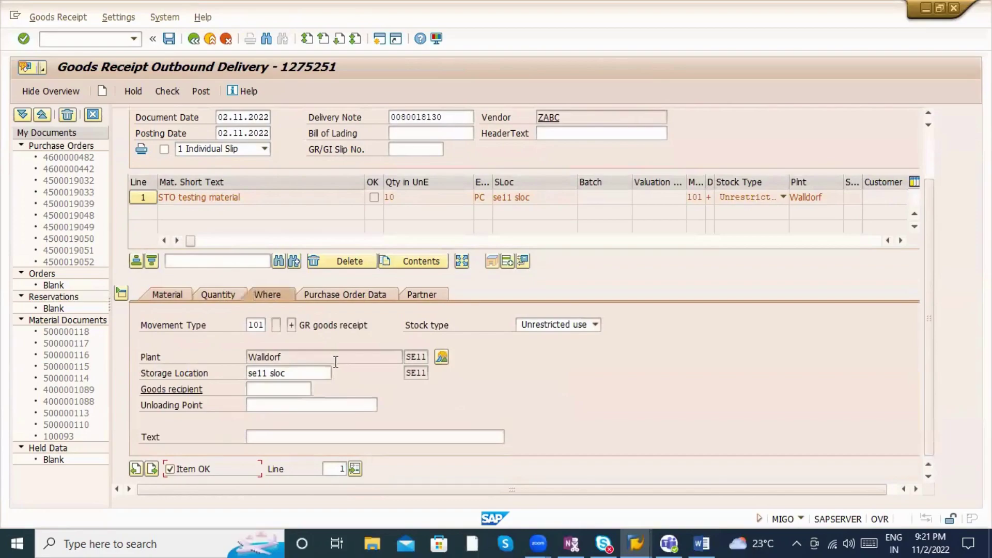
{"action": "left_click", "coordinate": [178, 95]}
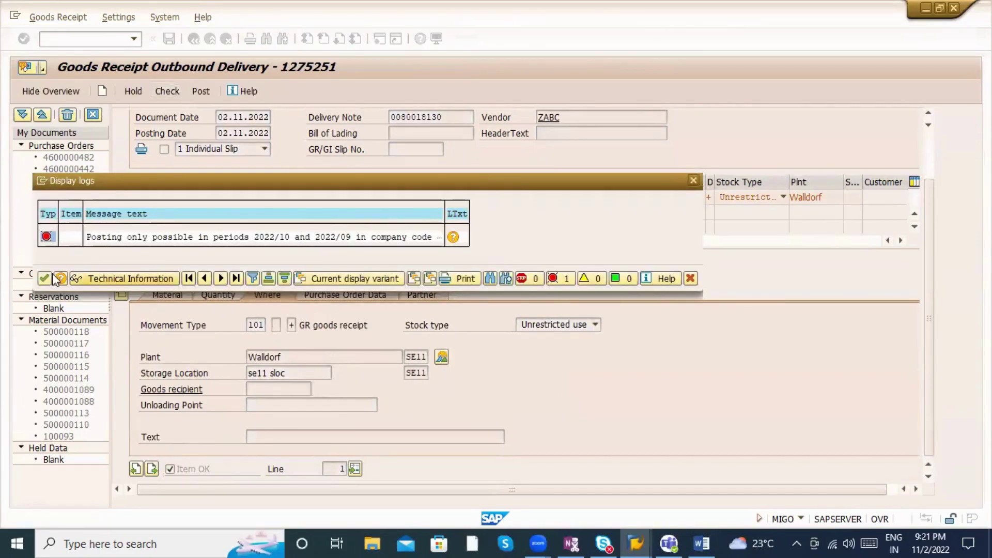
{"action": "left_click", "coordinate": [45, 280]}
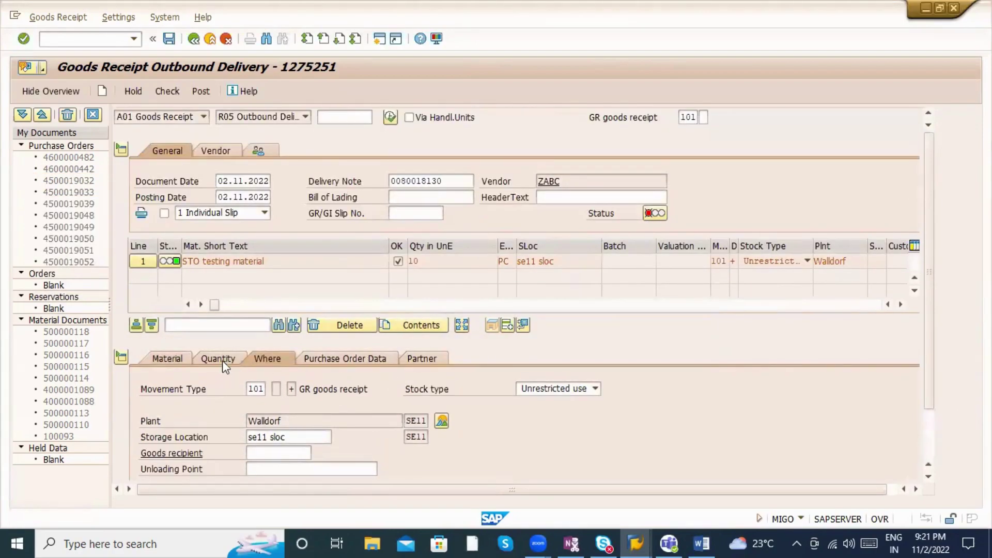
Step: Review the item's quantity, material and location details, check the goods receipt again, and close the message log
{"action": "left_click", "coordinate": [217, 361]}
{"action": "left_click", "coordinate": [165, 361]}
{"action": "left_click", "coordinate": [286, 358]}
{"action": "left_click", "coordinate": [176, 91]}
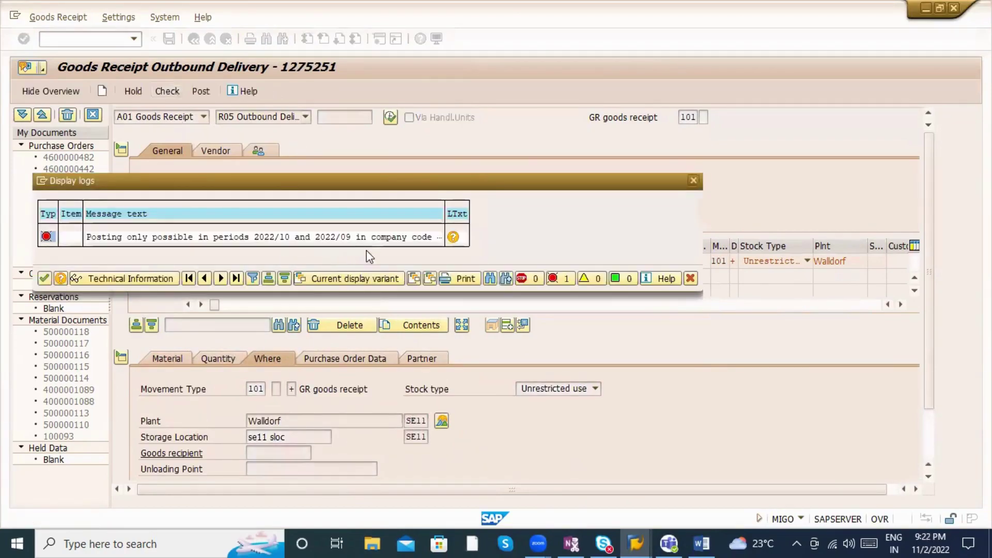
{"action": "left_click", "coordinate": [694, 180]}
Step: Run transaction MMPV to close the material master period for company code SE11 with period 11 and fiscal year 2022
{"action": "left_click", "coordinate": [80, 40]}
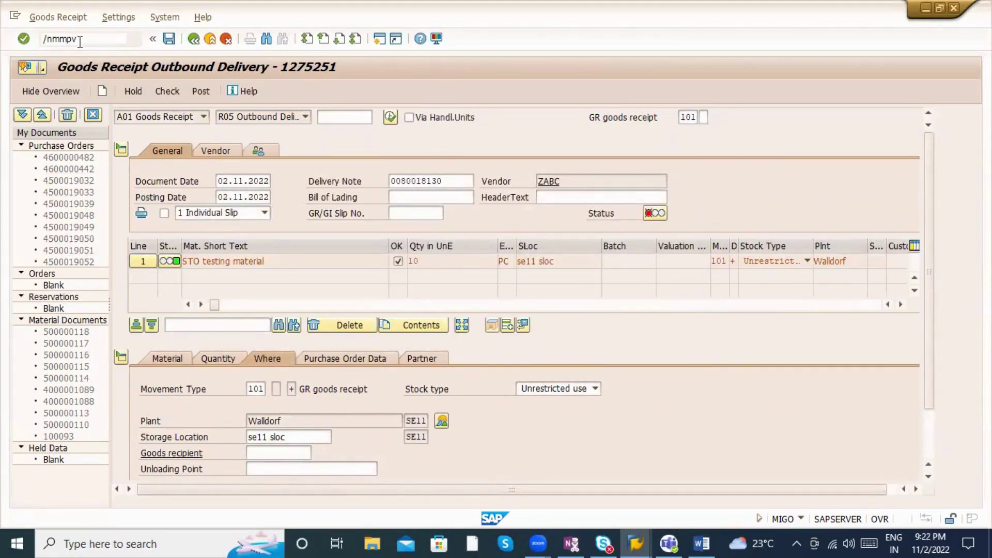
{"action": "key", "text": "Return"}
{"action": "type", "text": "sell"}
{"action": "key", "text": "Return"}
{"action": "left_click", "coordinate": [193, 230]}
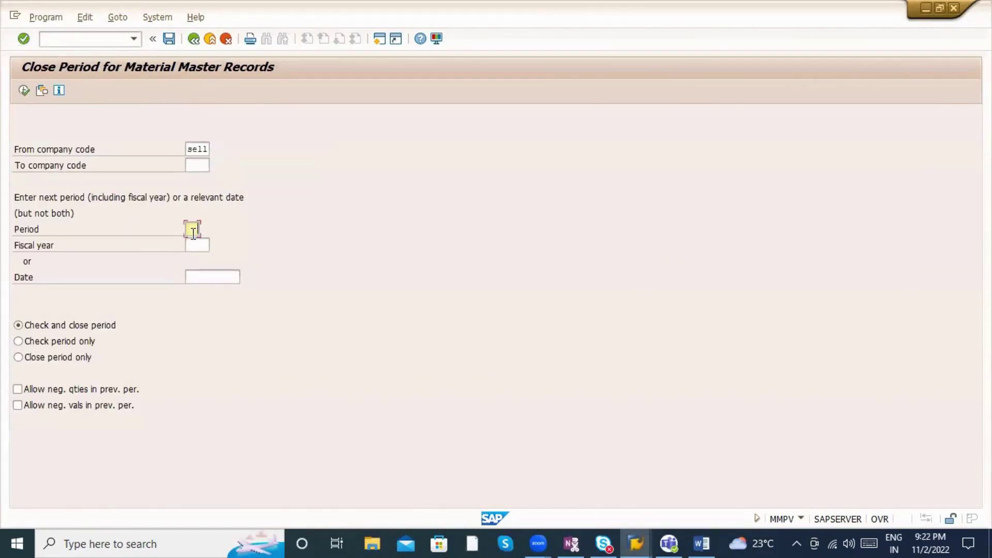
{"action": "key", "text": "Tab"}
{"action": "type", "text": "2022"}
{"action": "left_click", "coordinate": [24, 90]}
{"action": "left_click", "coordinate": [199, 41]}
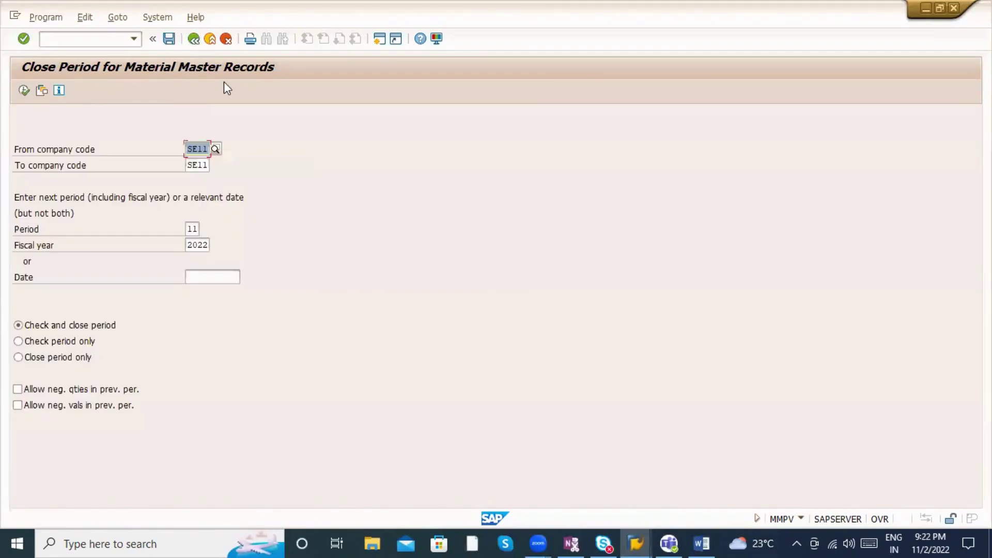
Step: Return to transaction MIGO and reload outbound delivery 80018130 for the goods receipt
{"action": "key", "text": "alt+Tab"}
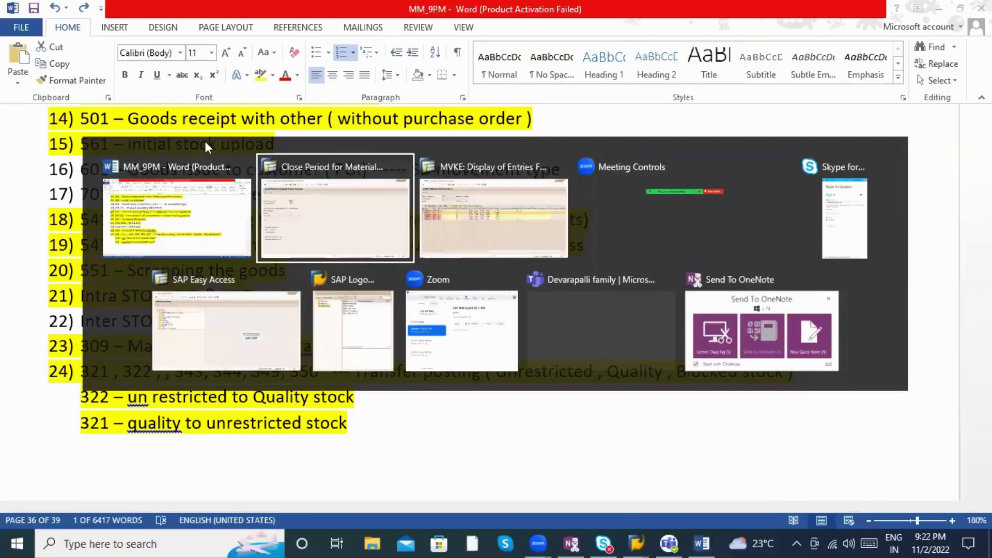
{"action": "left_click", "coordinate": [101, 39]}
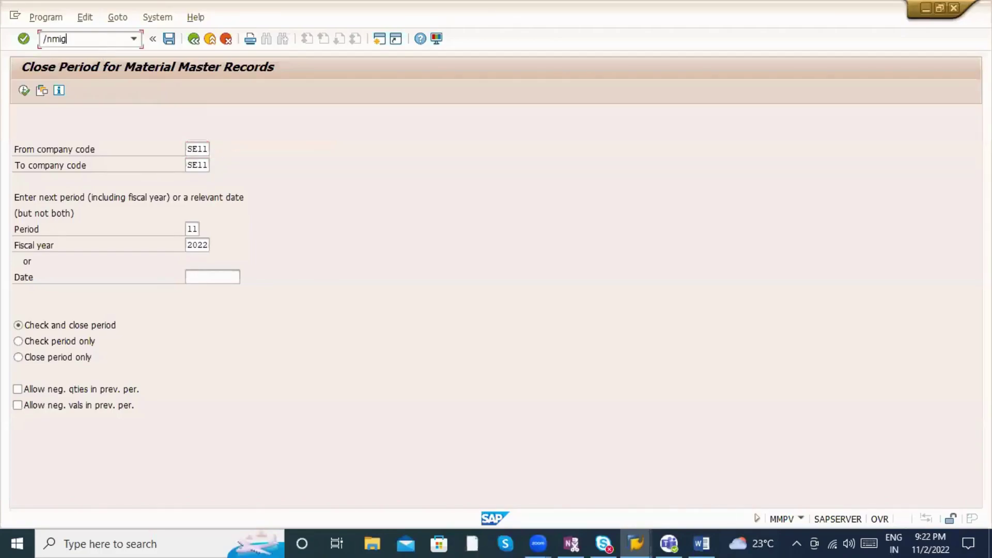
{"action": "key", "text": "Return"}
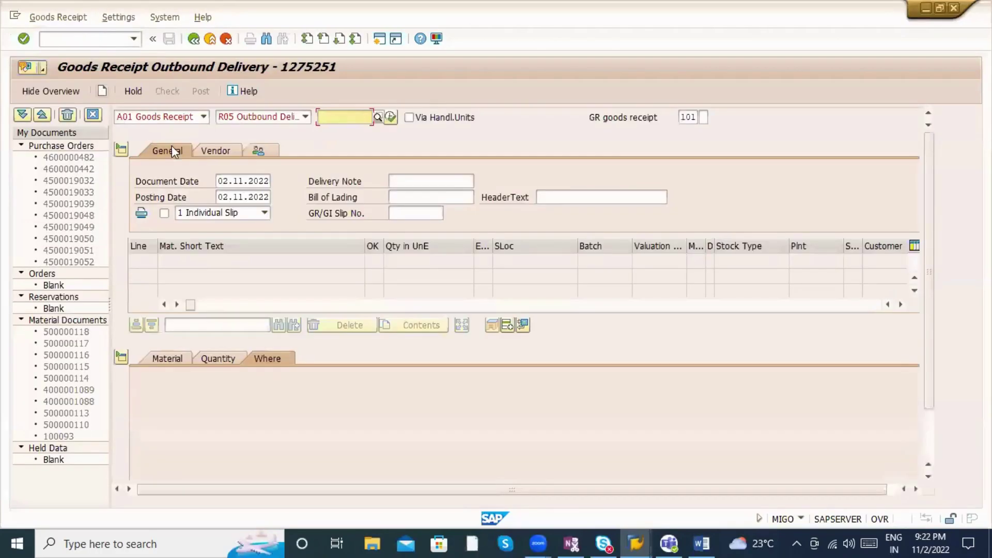
{"action": "left_click", "coordinate": [319, 118]}
{"action": "left_click", "coordinate": [340, 131]}
{"action": "key", "text": "Return"}
Step: Mark the delivery item as OK, review its quantity and material data, and try to check and post the goods receipt
{"action": "scroll", "coordinate": [274, 419], "scroll_direction": "down", "scroll_amount": 3}
{"action": "left_click", "coordinate": [169, 468]}
{"action": "left_click", "coordinate": [220, 296]}
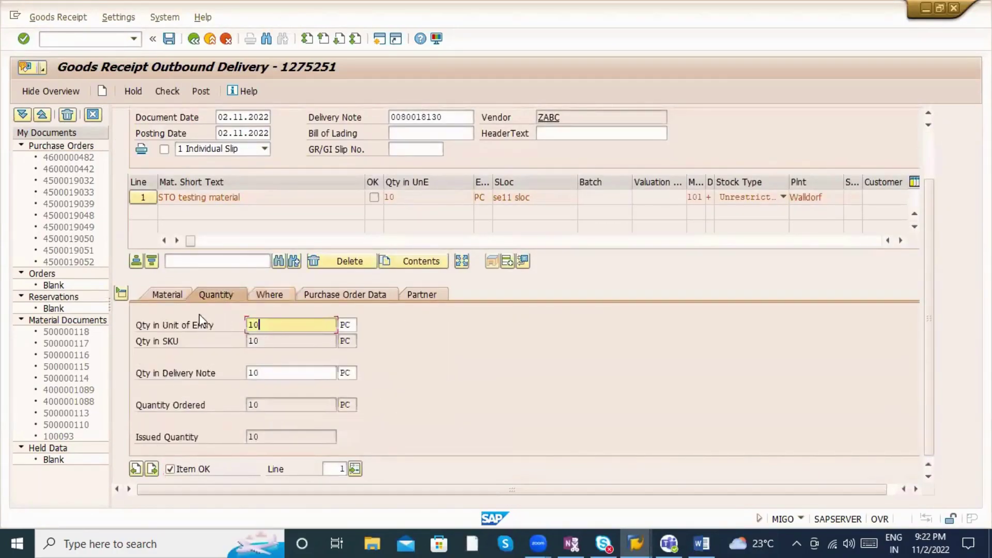
{"action": "left_click", "coordinate": [174, 299]}
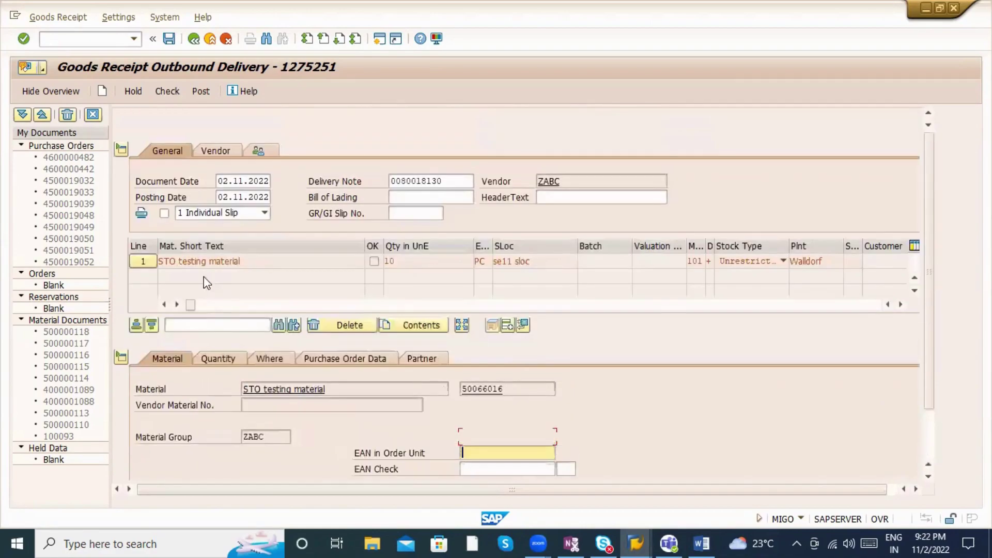
{"action": "left_click", "coordinate": [168, 89]}
{"action": "left_click", "coordinate": [195, 93]}
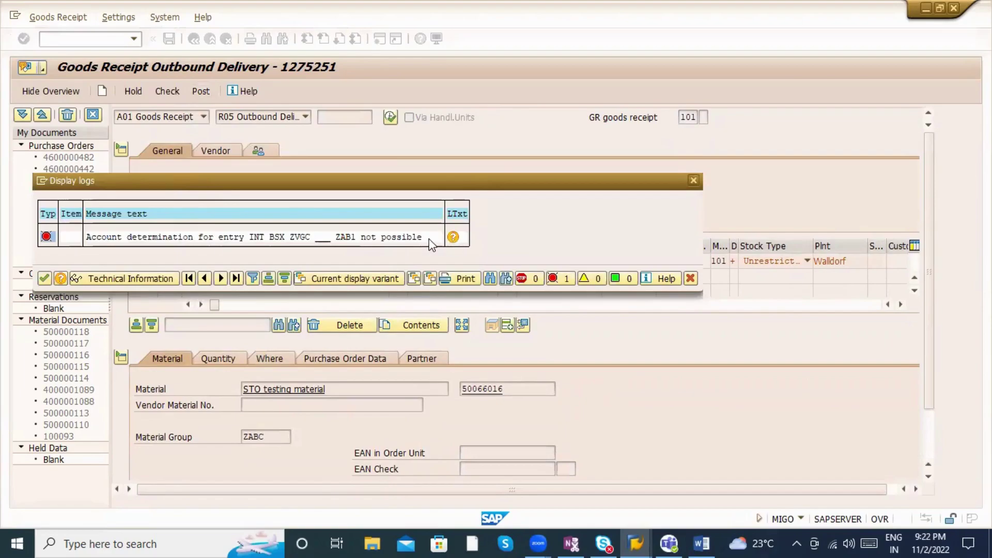
Step: Open the long text of the account determination error in the goods receipt log to read its diagnosis
{"action": "key", "text": "alt+Tab"}
{"action": "key", "text": "alt+Tab"}
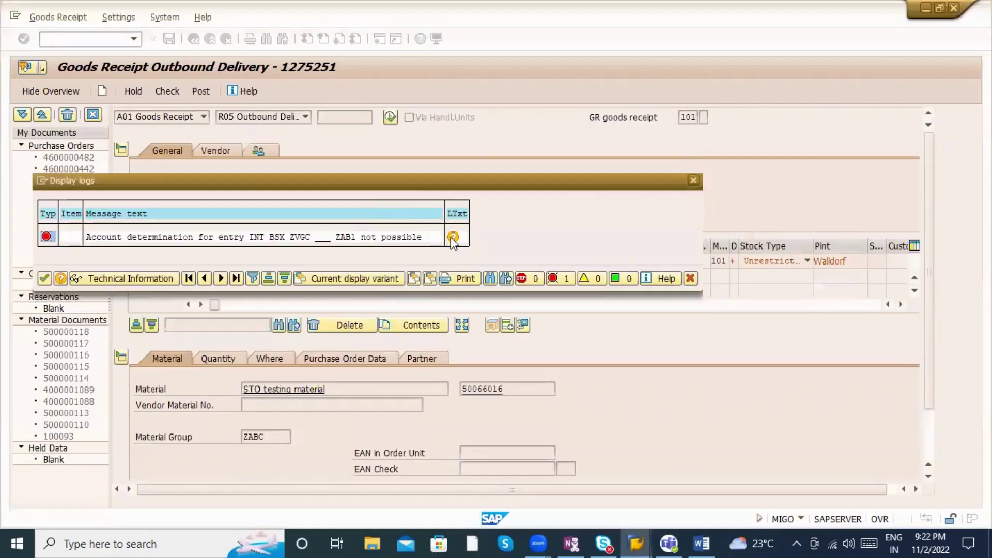
{"action": "left_click", "coordinate": [453, 237]}
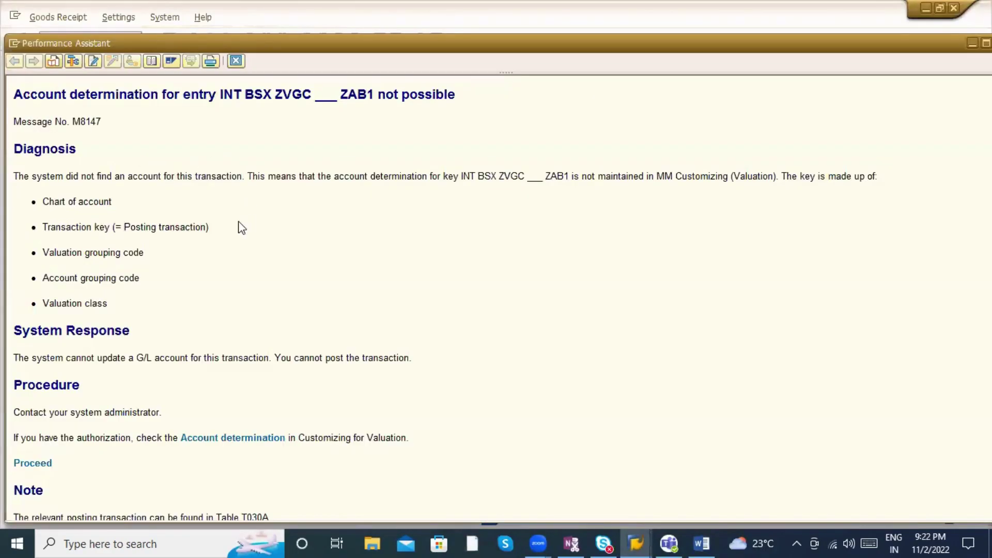
Step: Run transaction OBYC in another session and open the inventory posting (BSX) accounts for chart of accounts INT
{"action": "key", "text": "alt+Tab"}
{"action": "key", "text": "alt+Tab"}
{"action": "key", "text": "alt+Tab"}
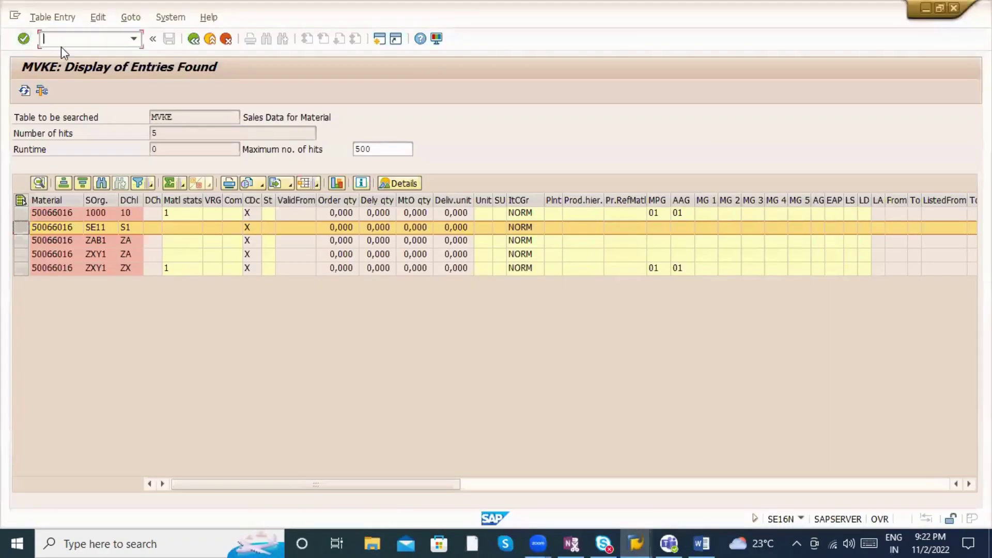
{"action": "type", "text": "/noby"}
{"action": "key", "text": "Return"}
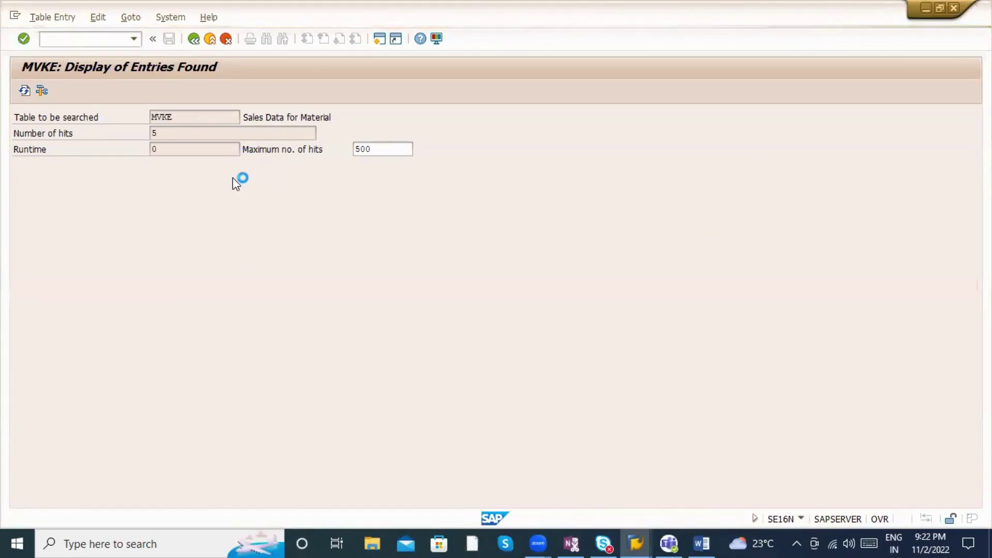
{"action": "key", "text": "alt+Tab"}
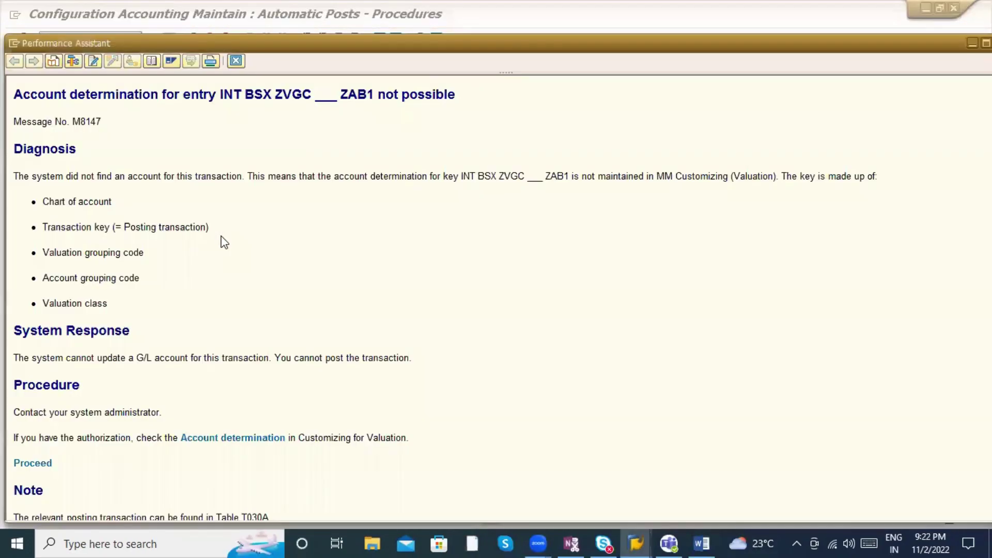
{"action": "key", "text": "alt+Tab"}
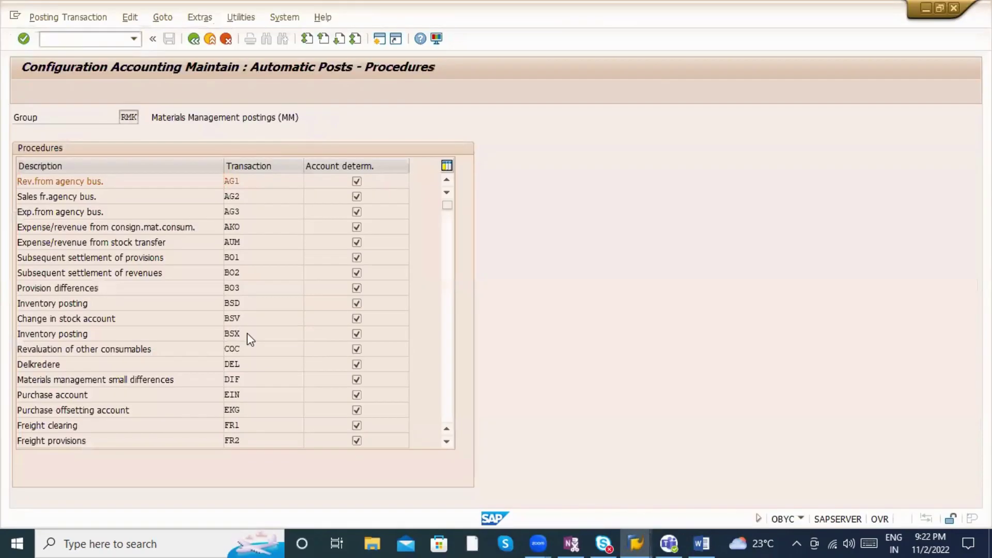
{"action": "double_click", "coordinate": [247, 335]}
{"action": "key", "text": "Return"}
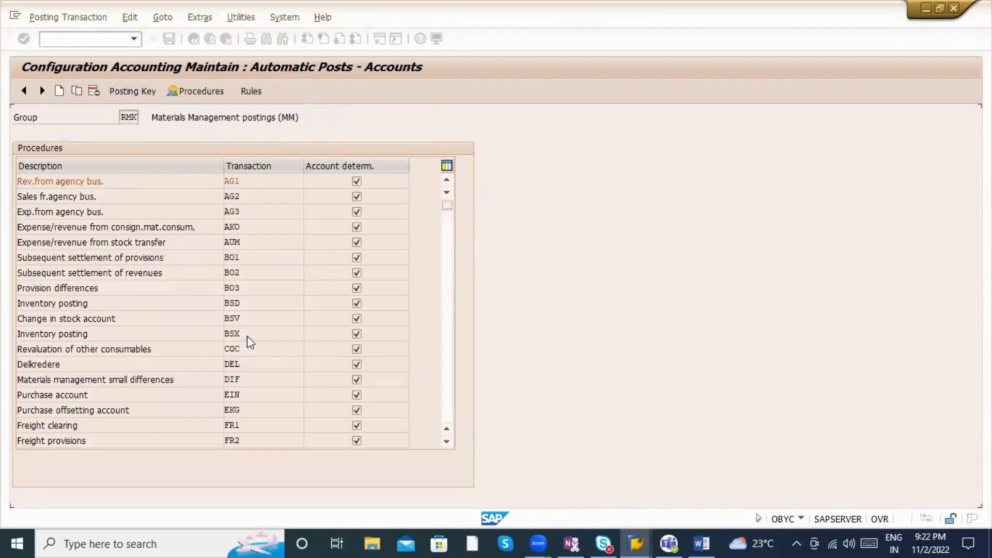
{"action": "key", "text": "alt+Tab"}
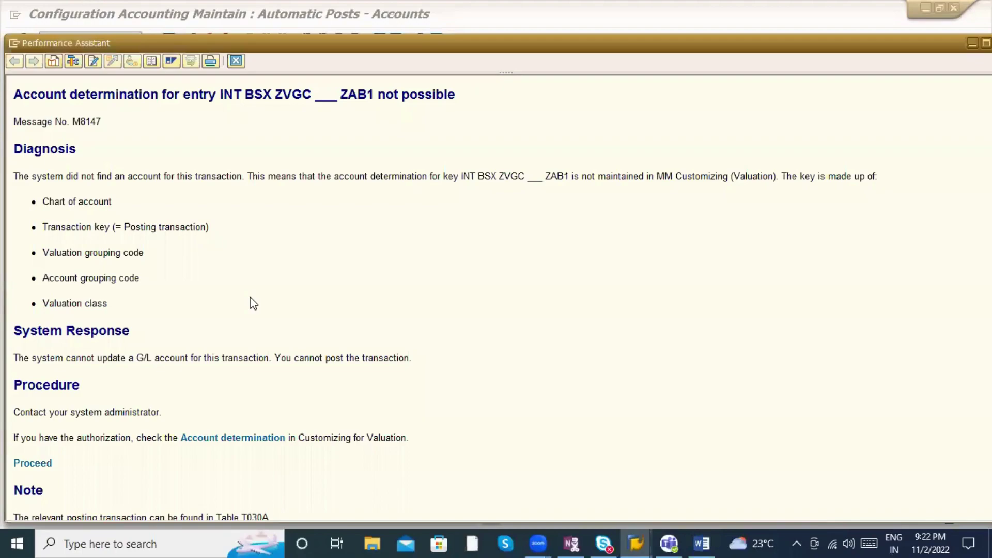
{"action": "key", "text": "alt+Tab"}
{"action": "key", "text": "alt+Tab"}
{"action": "key", "text": "alt+Tab"}
{"action": "scroll", "coordinate": [68, 351], "scroll_direction": "down", "scroll_amount": 2}
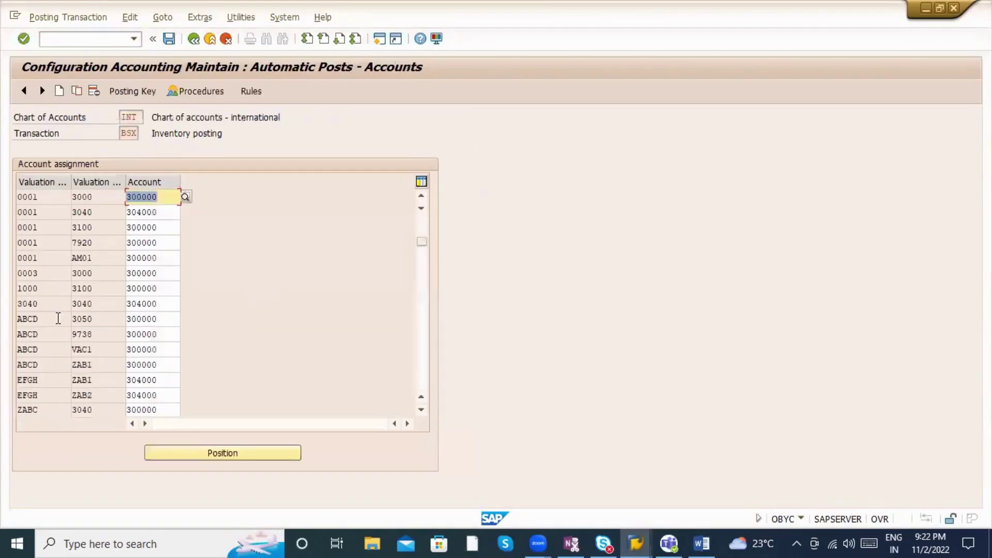
{"action": "left_click", "coordinate": [53, 317]}
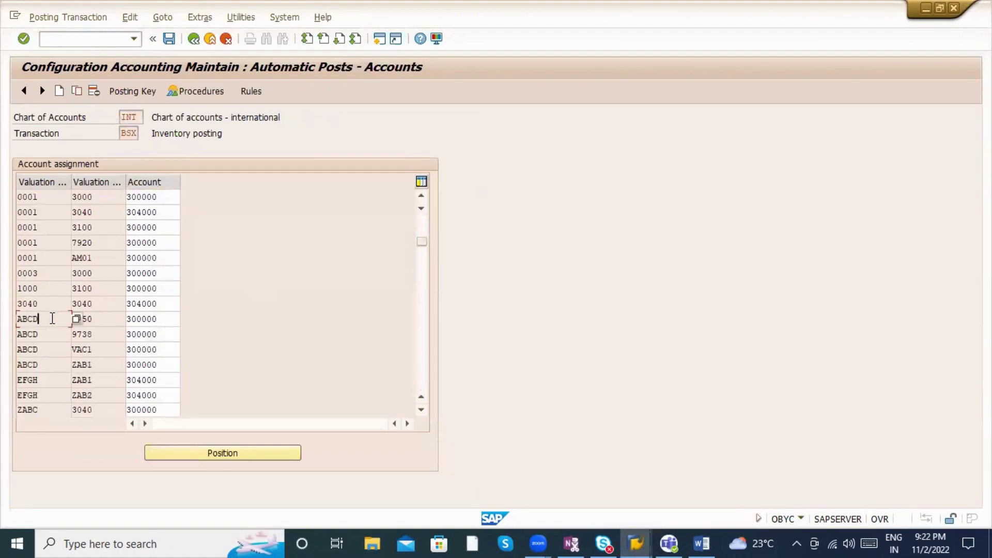
{"action": "left_click", "coordinate": [76, 91]}
{"action": "type", "text": "ZVG"}
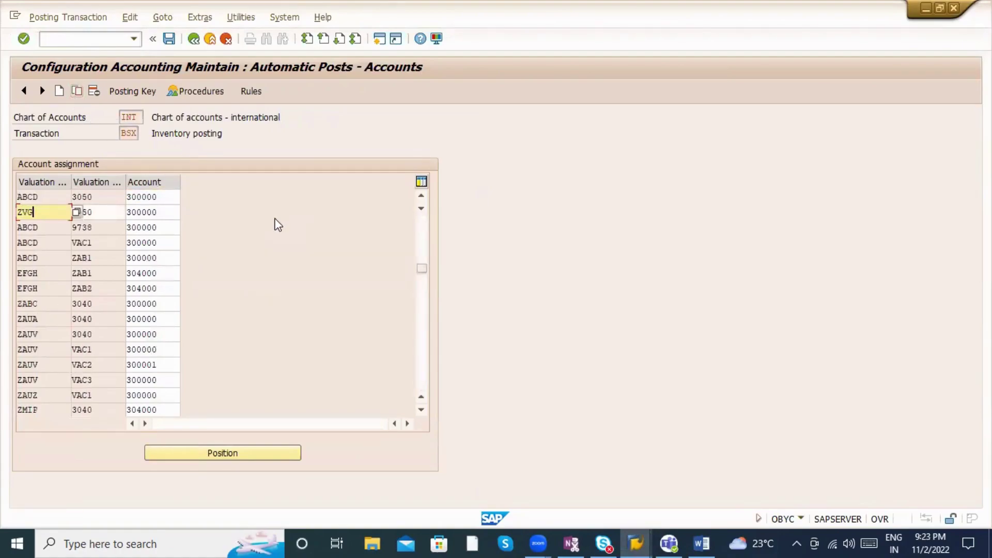
{"action": "key", "text": "Tab"}
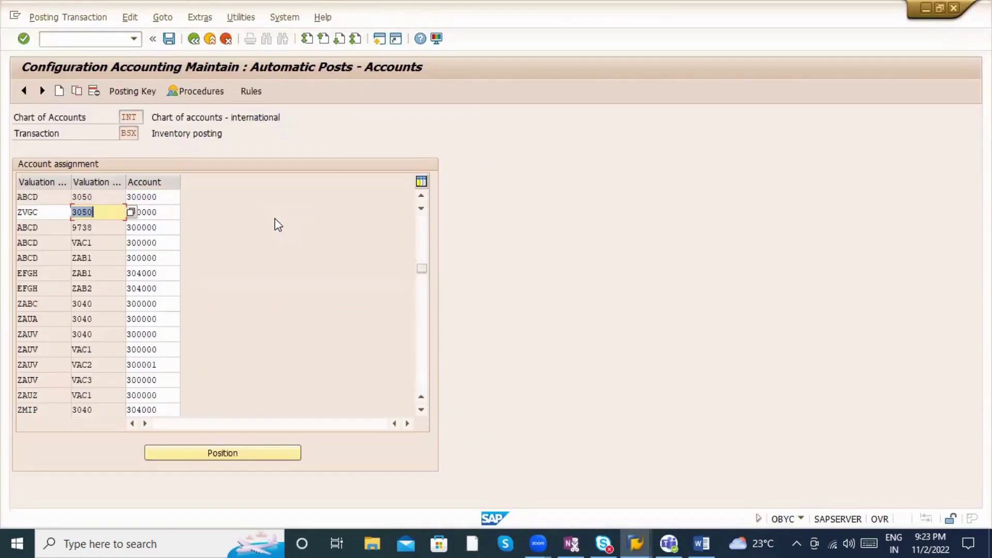
{"action": "key", "text": "shift+Tab"}
{"action": "key", "text": "Tab"}
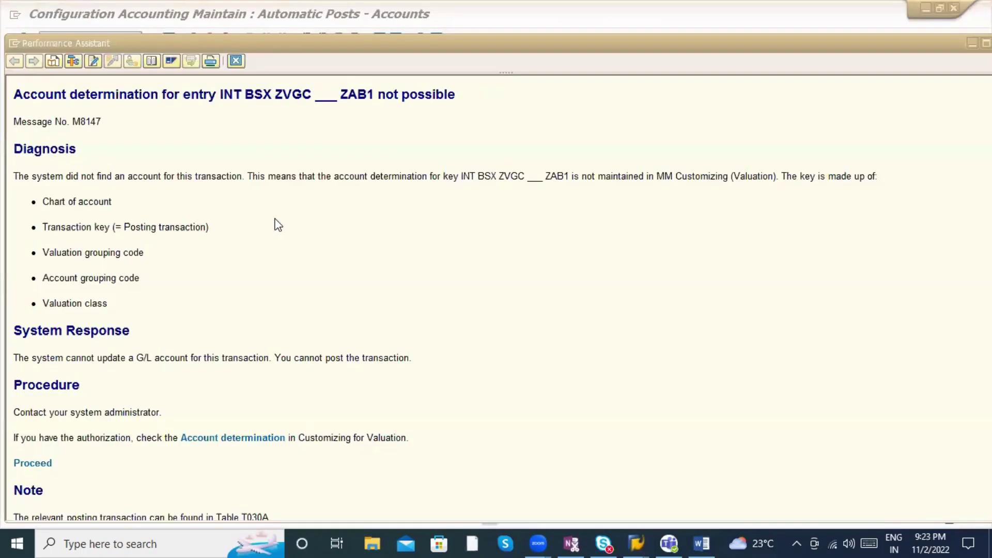
{"action": "type", "text": "Z"}
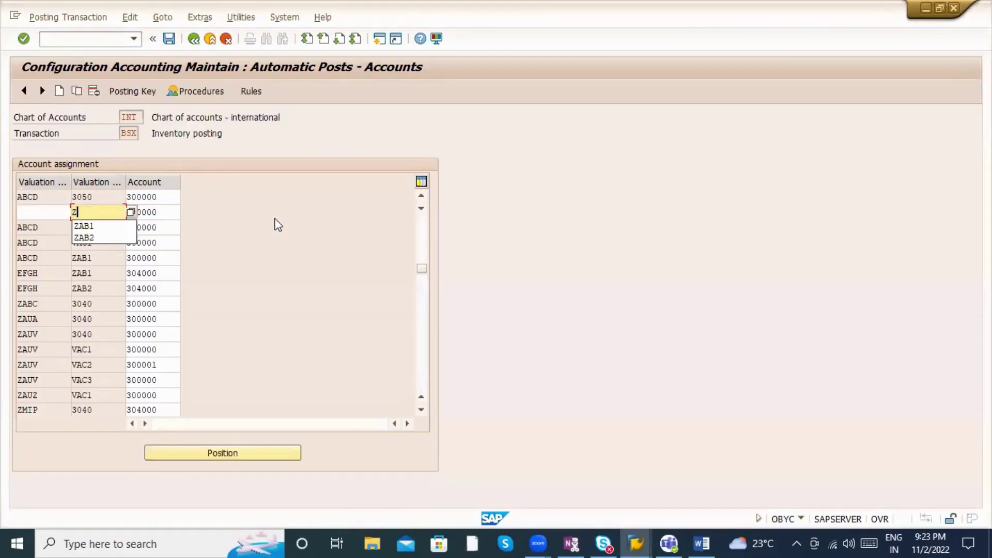
{"action": "type", "text": "VGC"}
{"action": "key", "text": "Return"}
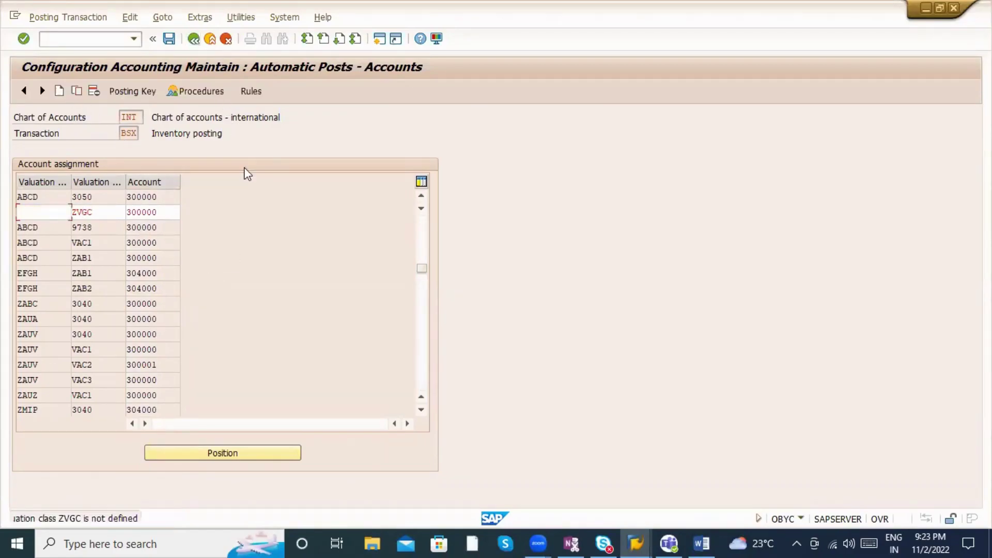
{"action": "left_click", "coordinate": [227, 40]}
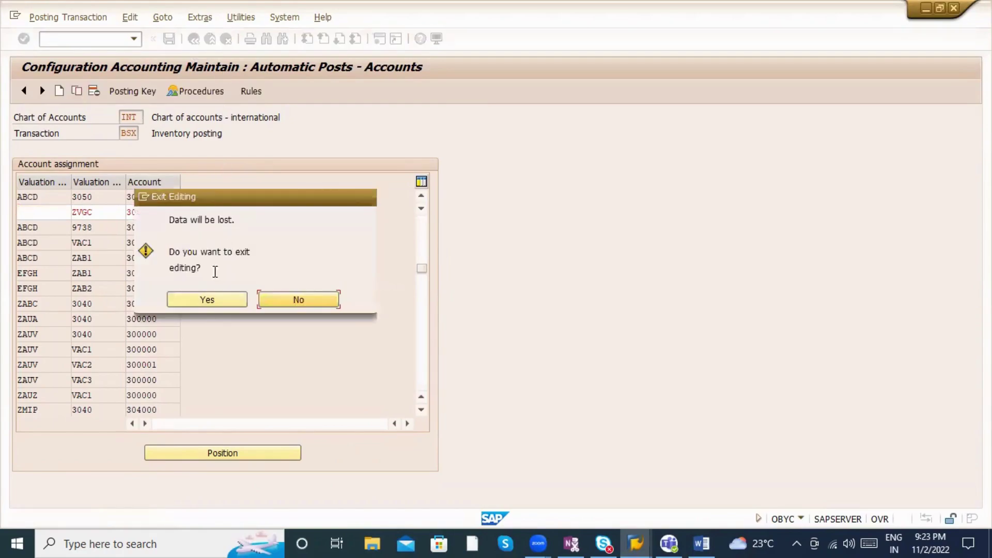
{"action": "left_click", "coordinate": [207, 300]}
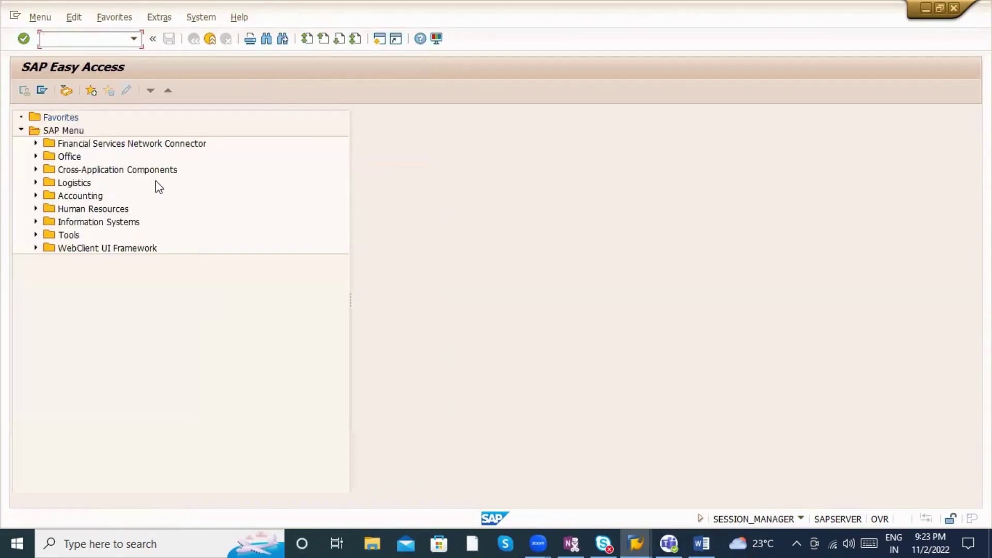
Step: Restart transaction OBYC and open the BSX account assignment for chart of accounts INT again
{"action": "key", "text": "Return"}
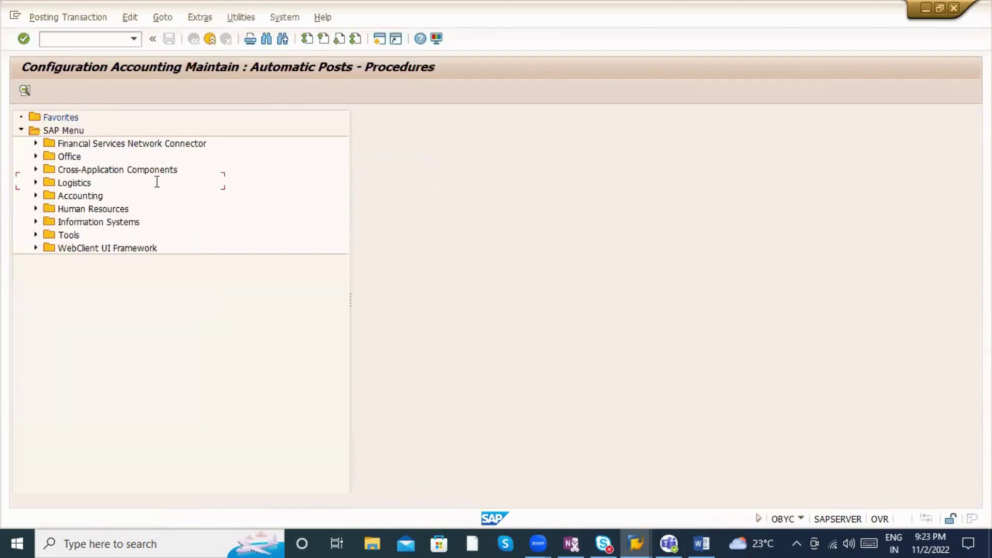
{"action": "double_click", "coordinate": [246, 334]}
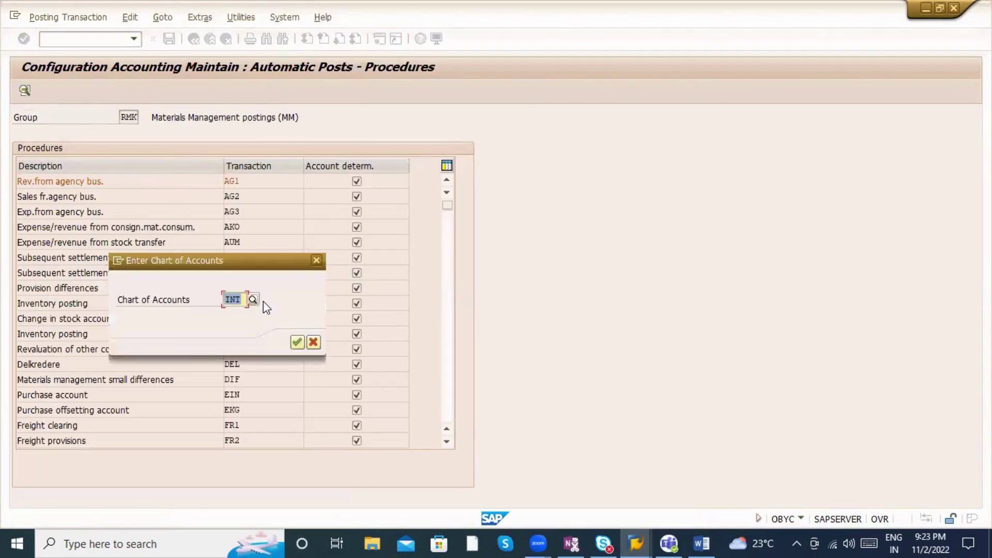
{"action": "key", "text": "Return"}
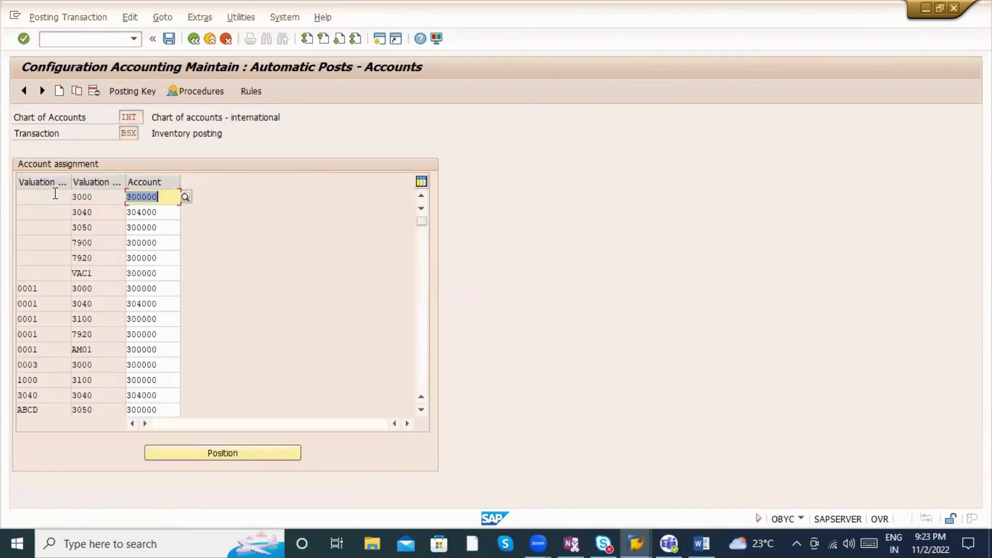
Step: Copy the first account assignment entry, for valuation class 3000, and try to enter ZVGC as the copy's valuation class
{"action": "left_click", "coordinate": [73, 196]}
{"action": "left_click", "coordinate": [77, 91]}
{"action": "key", "text": "Tab"}
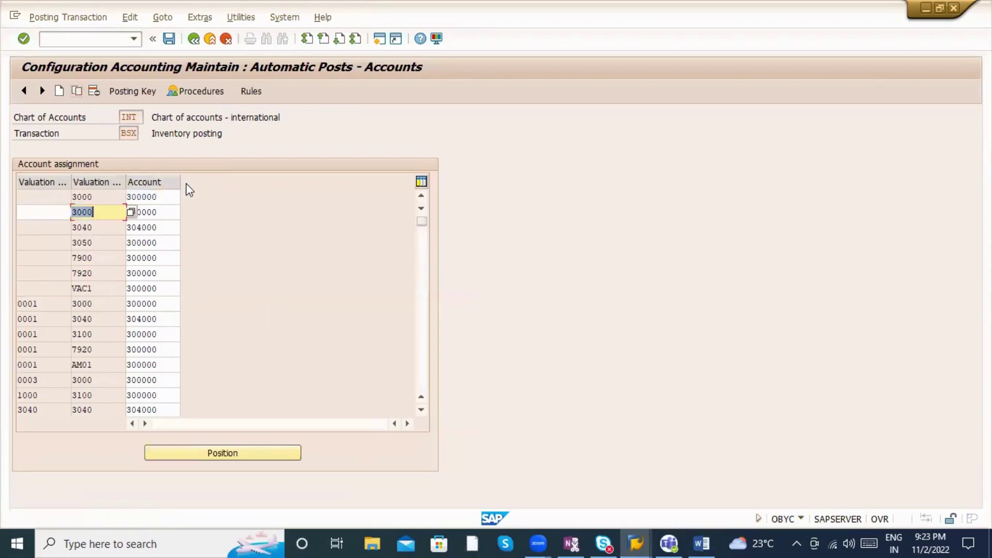
{"action": "type", "text": "ZV"}
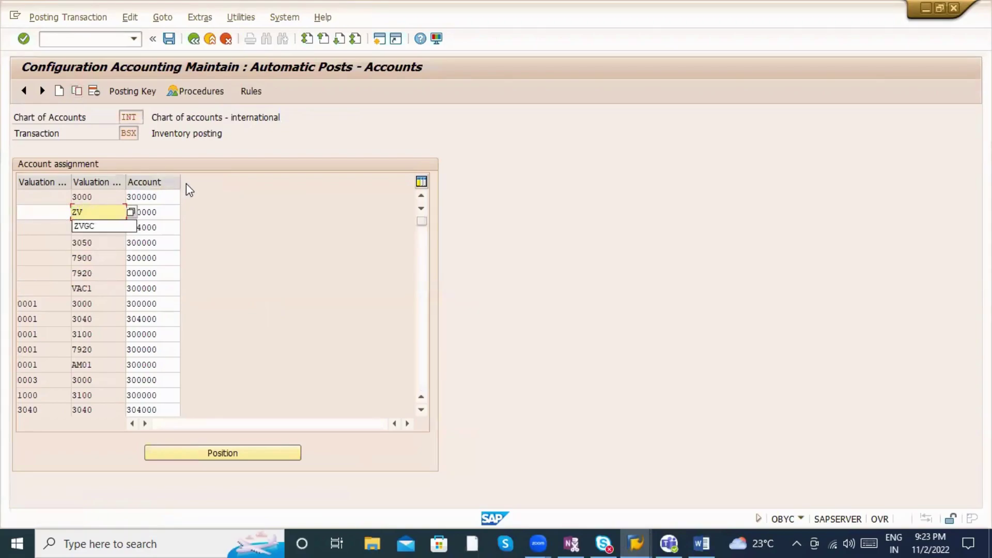
{"action": "key", "text": "alt+Tab"}
{"action": "key", "text": "alt+Tab"}
{"action": "key", "text": "alt+shift+Tab"}
{"action": "key", "text": "alt+Tab"}
{"action": "type", "text": "GC"}
{"action": "key", "text": "Return"}
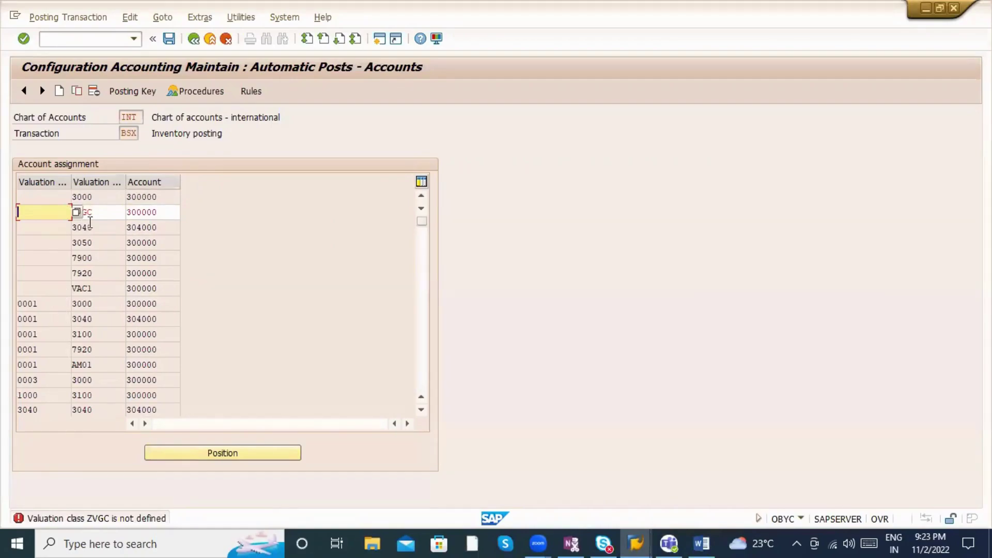
Step: Set the copied entry's valuation grouping code to ZVGC and its valuation class to ZAB1, and save the account assignment
{"action": "type", "text": "ZVG"}
{"action": "key", "text": "Tab"}
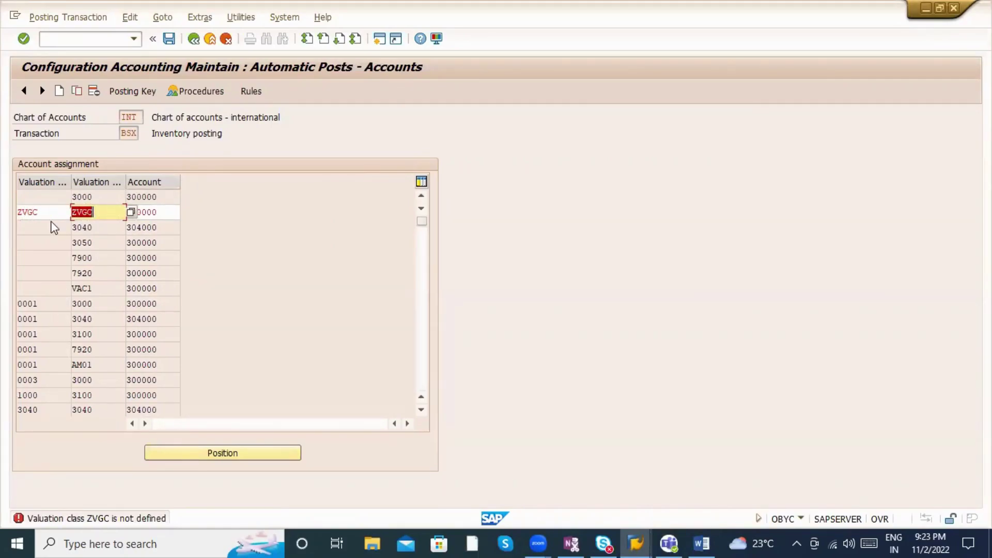
{"action": "key", "text": "F1"}
{"action": "key", "text": "Escape"}
{"action": "type", "text": "ZAB1"}
{"action": "key", "text": "Return"}
{"action": "key", "text": "ctrl+s"}
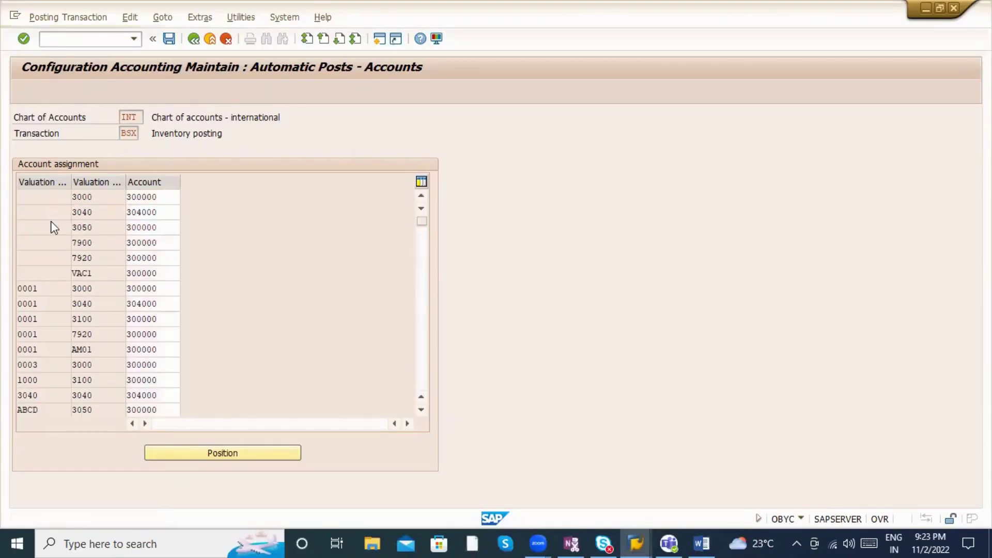
{"action": "key", "text": "Return"}
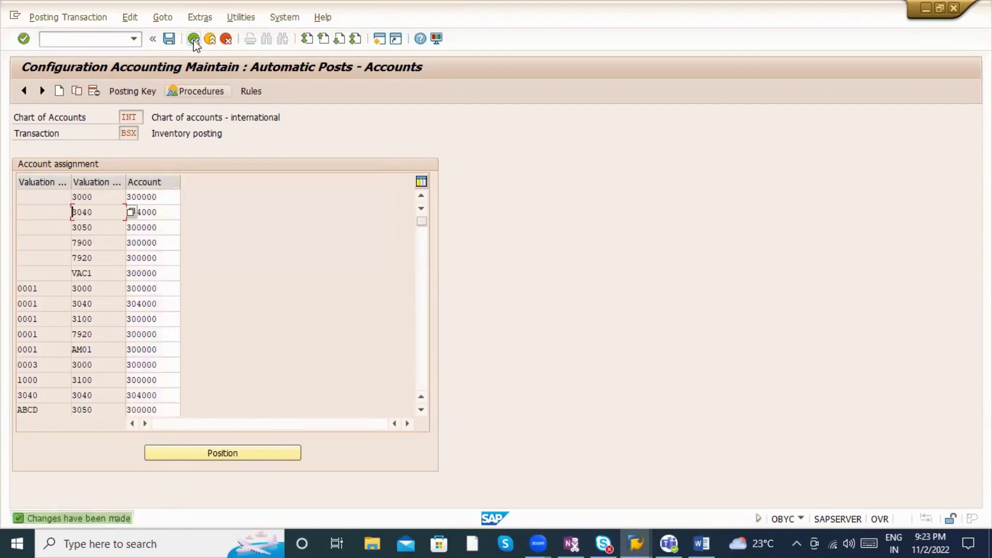
Step: Leave the BSX account assignment, return to the goods receipt for outbound delivery 80018130 in MIGO, and post it
{"action": "left_click", "coordinate": [193, 39]}
{"action": "key", "text": "alt+Tab"}
{"action": "key", "text": "Tab"}
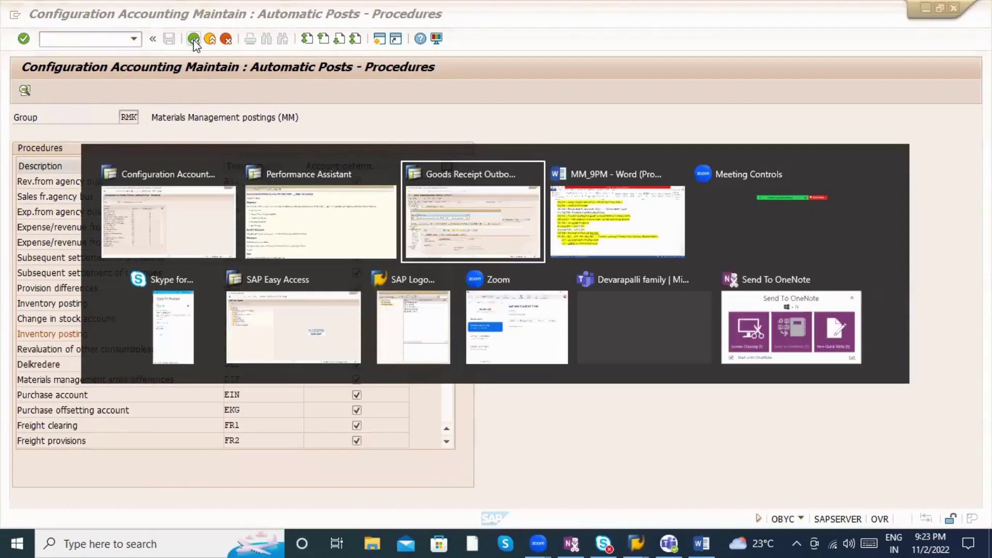
{"action": "key", "text": "Return"}
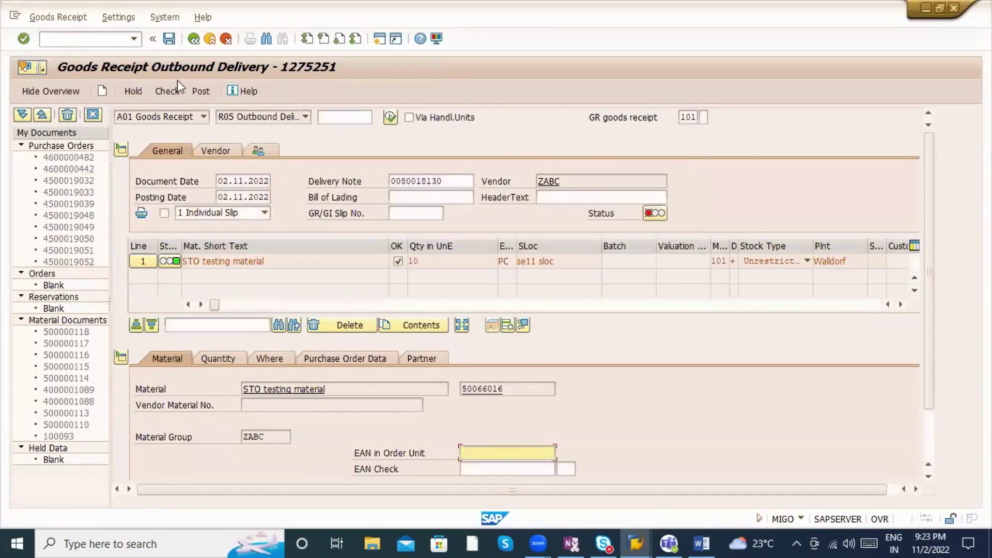
{"action": "left_click", "coordinate": [201, 92]}
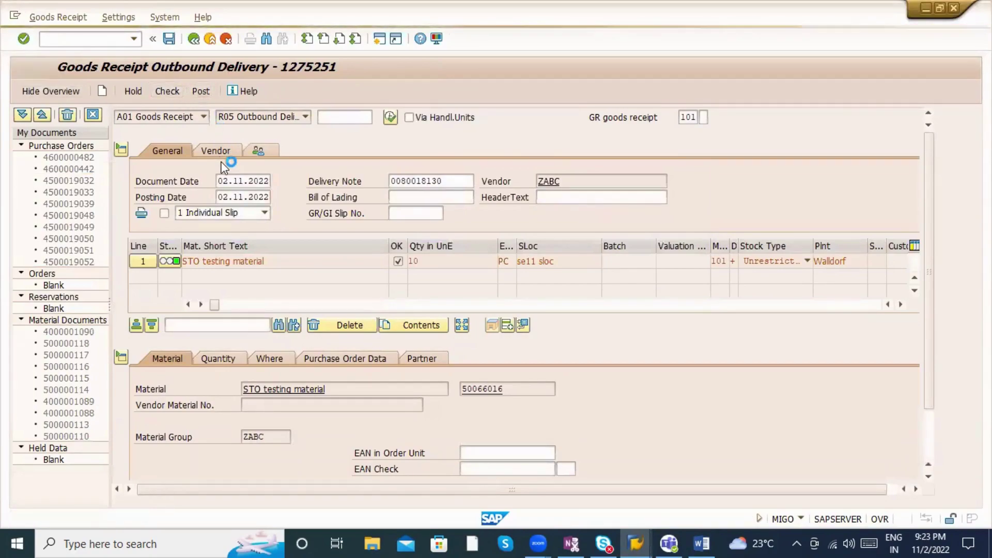
Step: Display the newly posted material document in MIGO and check the item's movement type, plant and storage location
{"action": "left_click", "coordinate": [203, 117]}
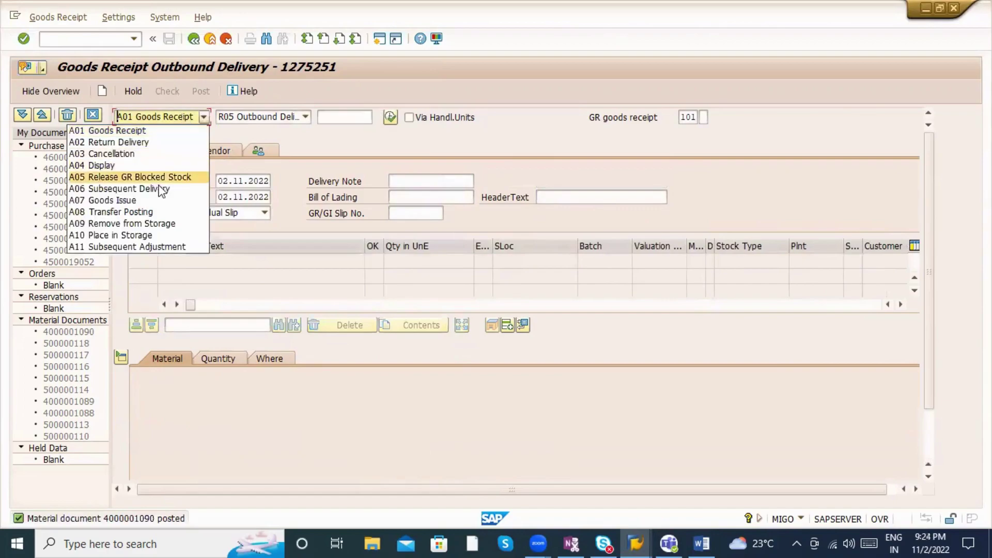
{"action": "left_click", "coordinate": [157, 165]}
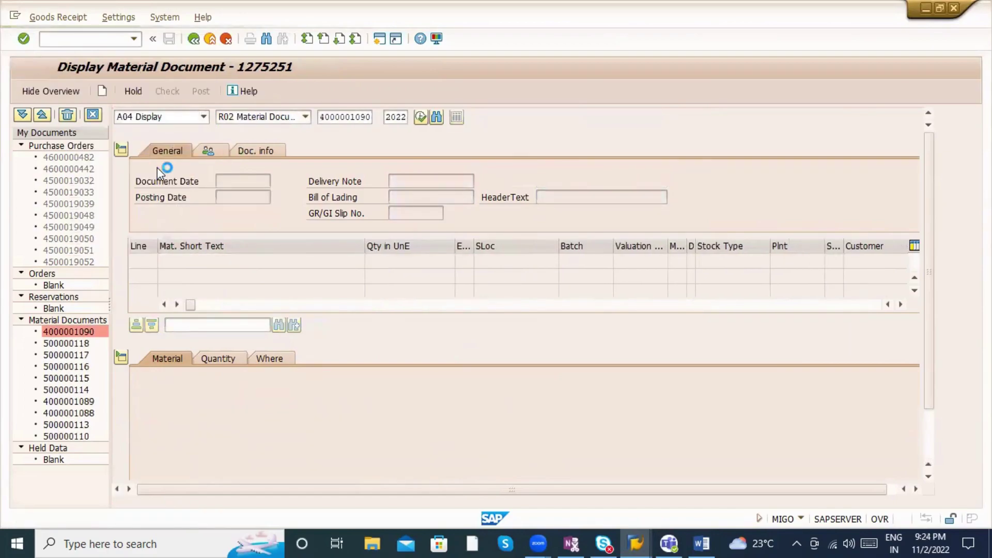
{"action": "key", "text": "alt+Tab"}
{"action": "key", "text": "alt+Tab"}
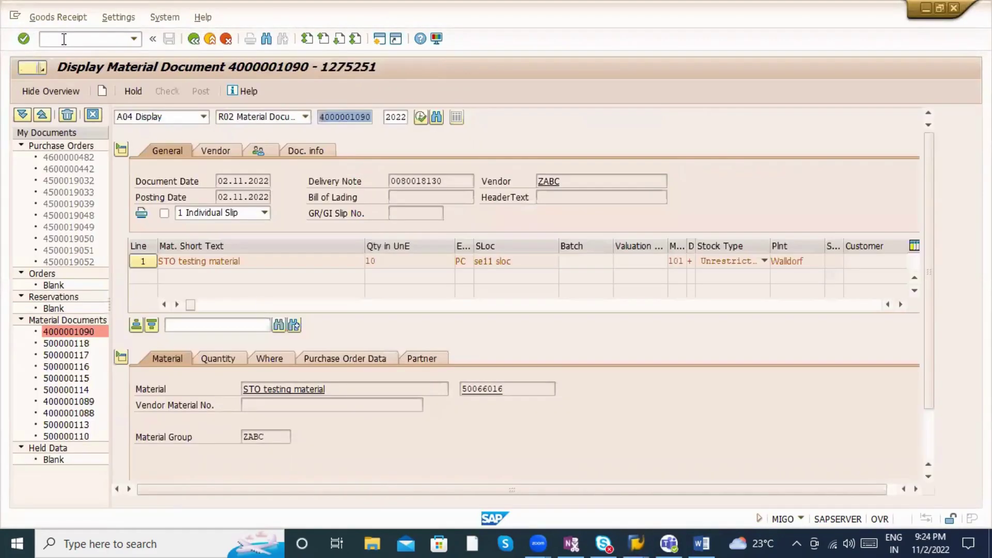
{"action": "left_click", "coordinate": [264, 358]}
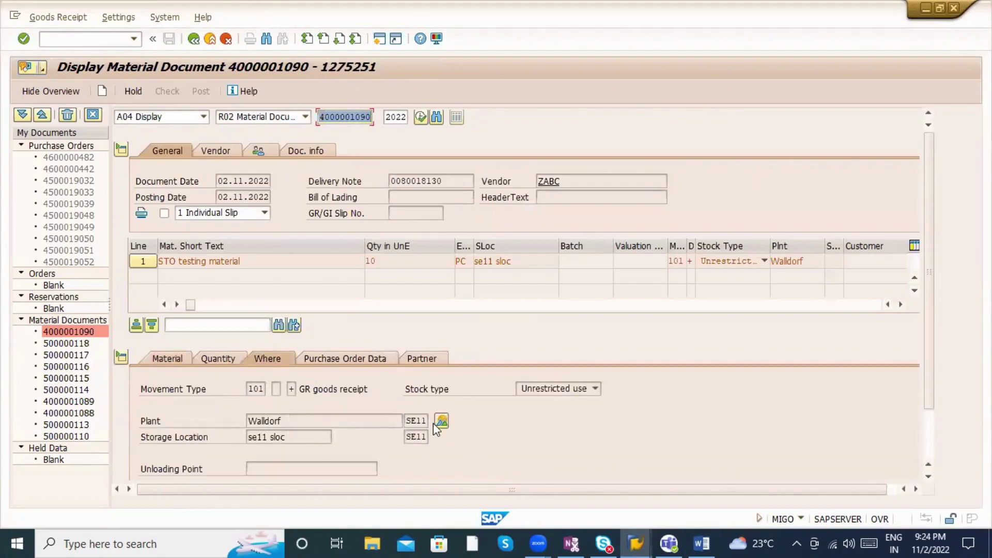
Step: Check the unrestricted-use stock of material 50066016 at storage location SE11 in the MMBE stock overview
{"action": "key", "text": "alt+Tab"}
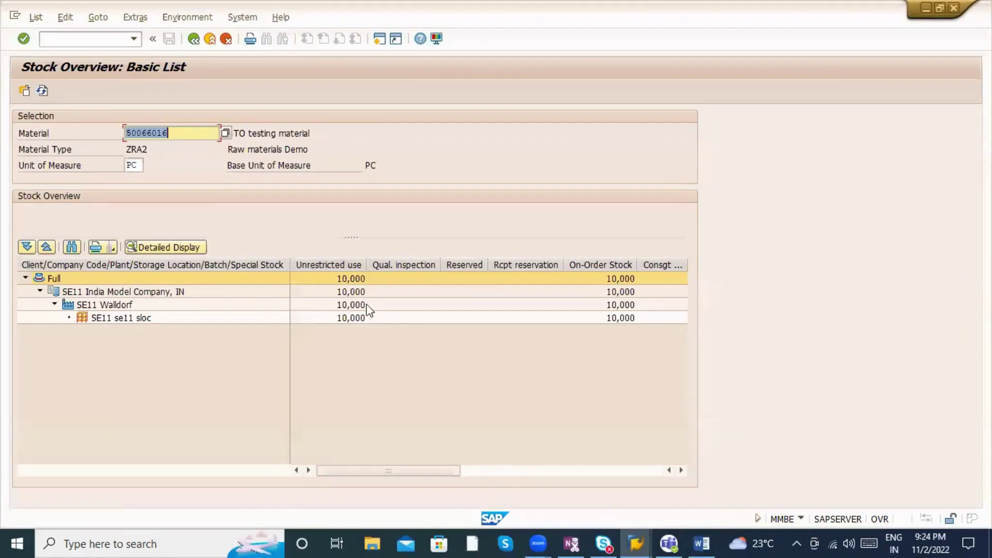
{"action": "left_click", "coordinate": [351, 318]}
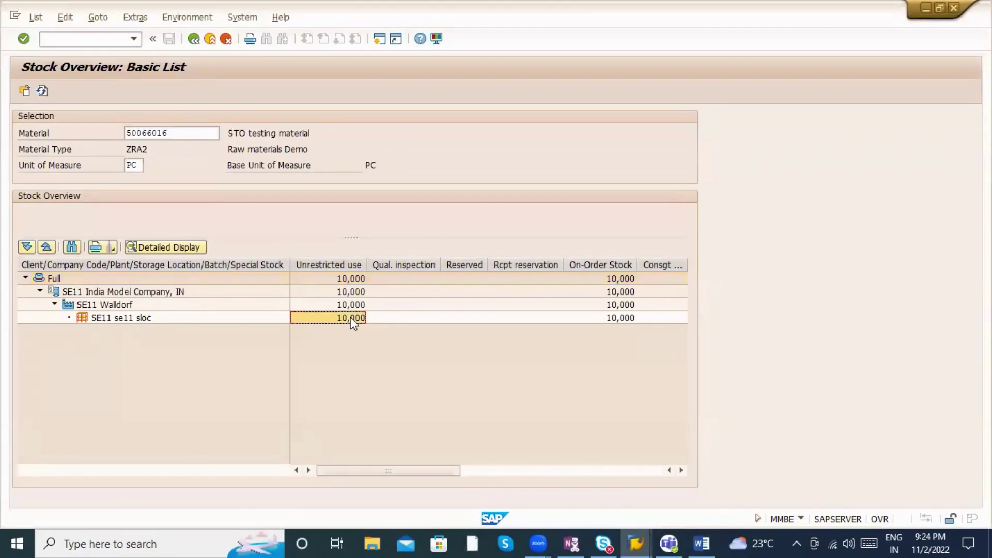
{"action": "left_click", "coordinate": [193, 39]}
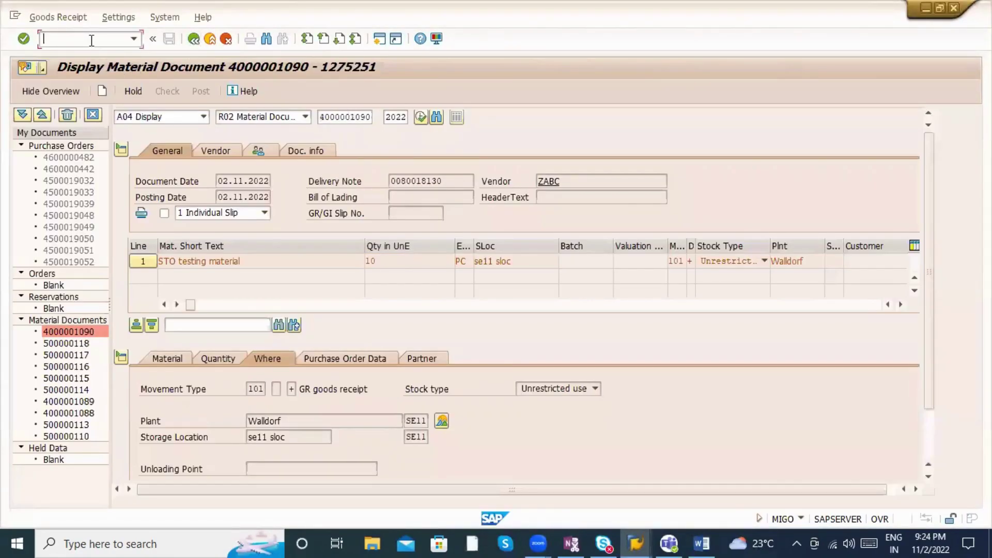
Step: Start an incoming invoice for company code SE11 in MIRO and set its invoice date to 20.09.2022
{"action": "key", "text": "Return"}
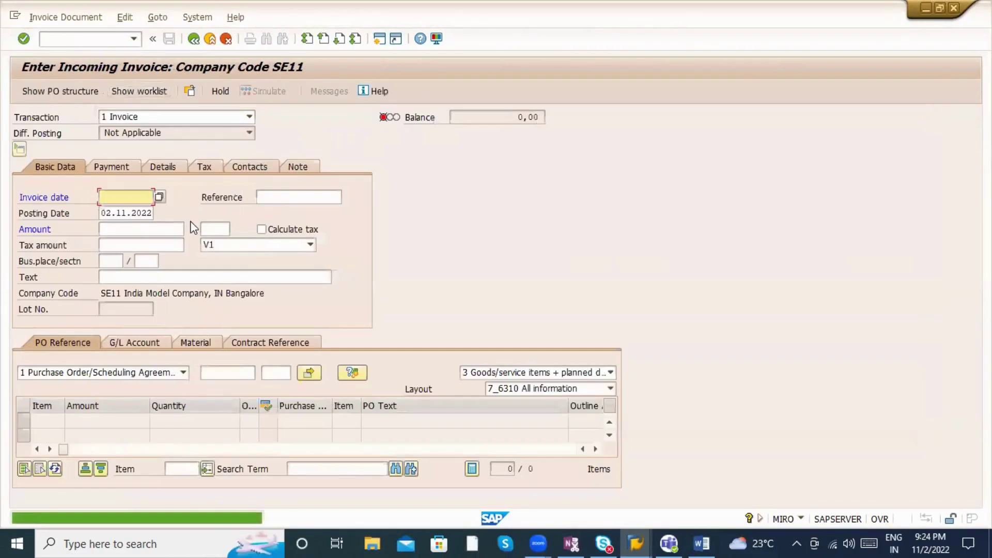
{"action": "key", "text": "alt+Tab"}
{"action": "key", "text": "alt+Tab"}
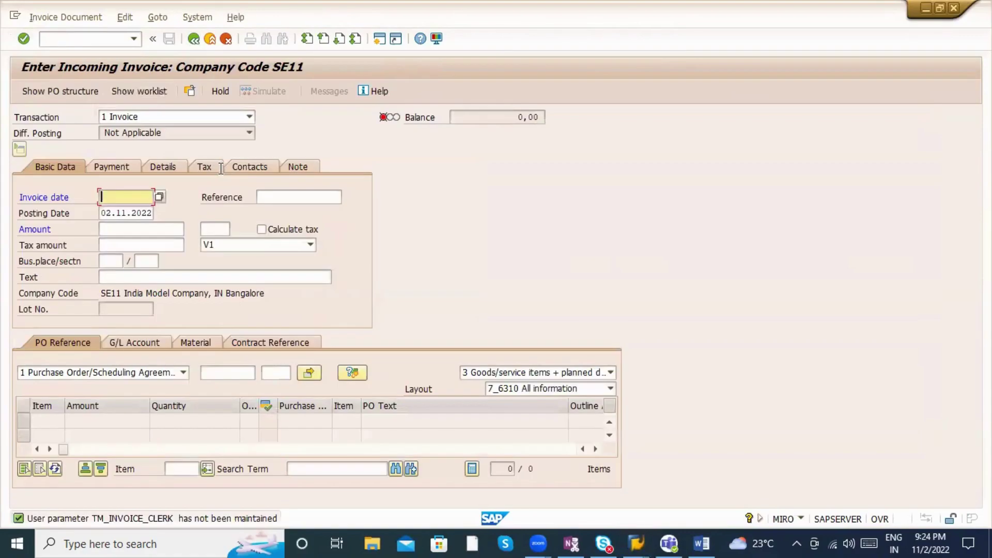
{"action": "left_click", "coordinate": [122, 210]}
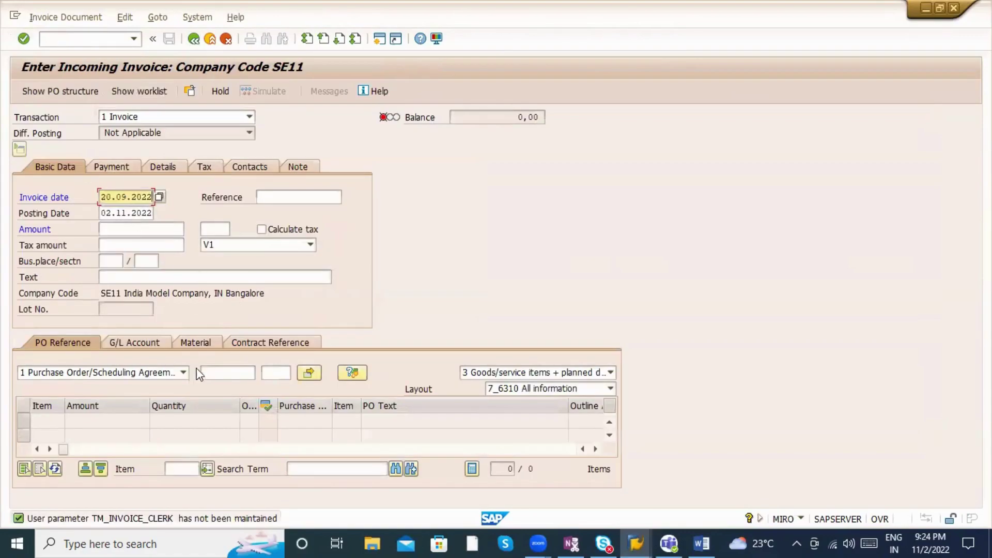
{"action": "left_click", "coordinate": [227, 373]}
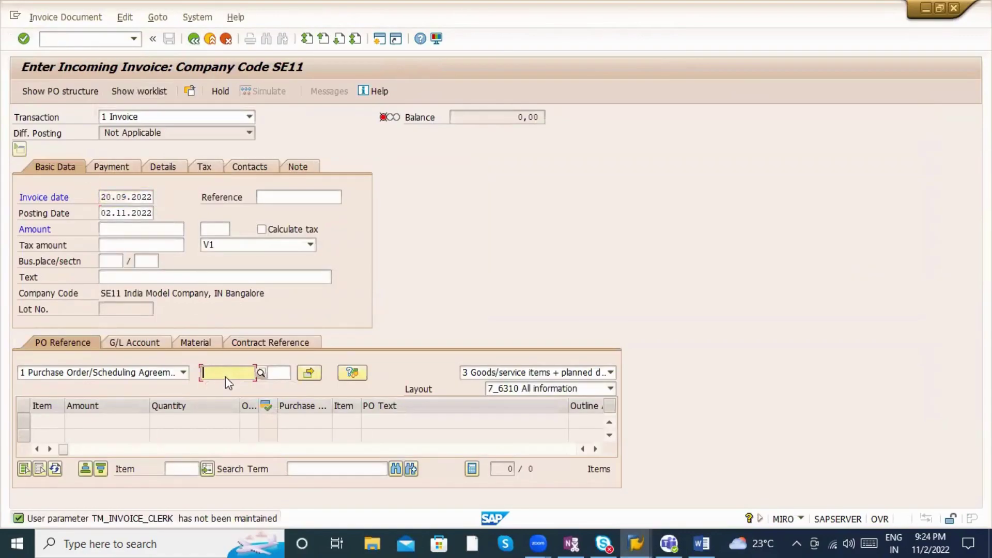
Step: Display the stock transport purchase order in ME23N, copy its number, and check the item's purchase order history
{"action": "key", "text": "alt+Tab"}
{"action": "left_click", "coordinate": [62, 43]}
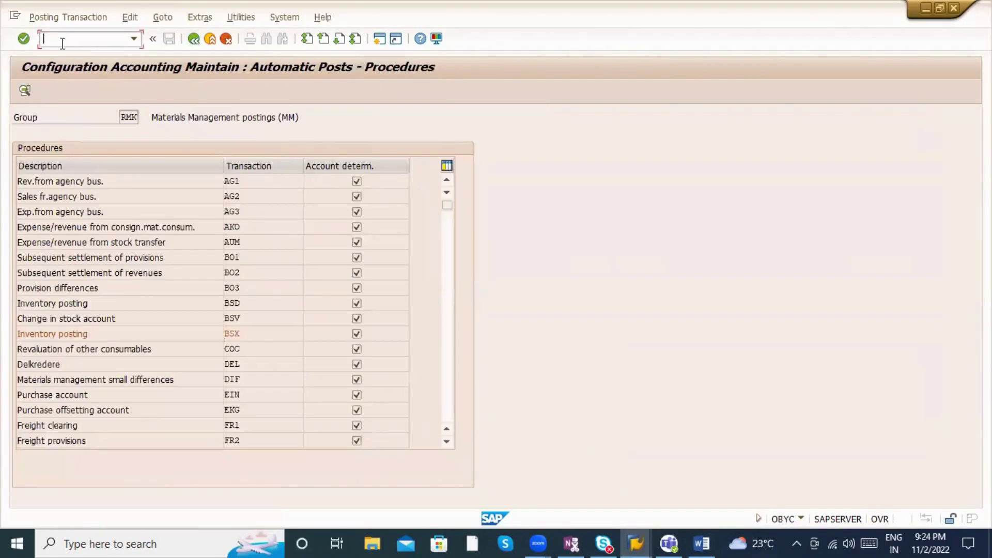
{"action": "type", "text": "/nme23n"}
{"action": "key", "text": "Return"}
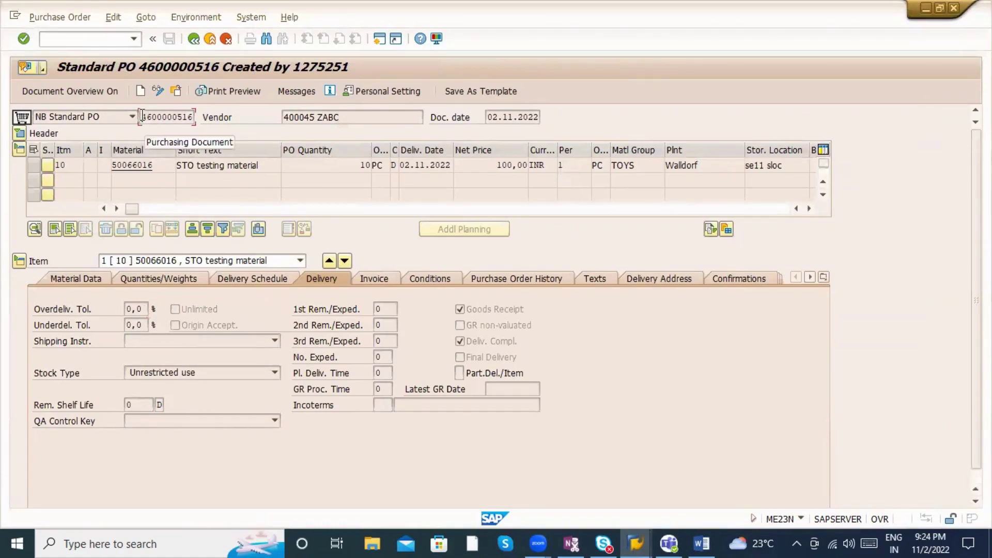
{"action": "double_click", "coordinate": [183, 116]}
{"action": "key", "text": "ctrl+c"}
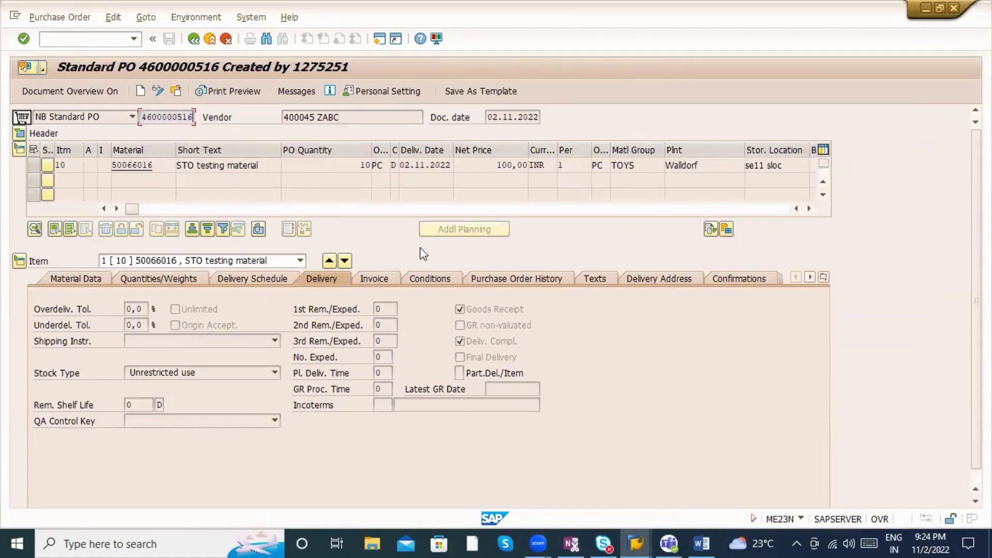
{"action": "left_click", "coordinate": [487, 282]}
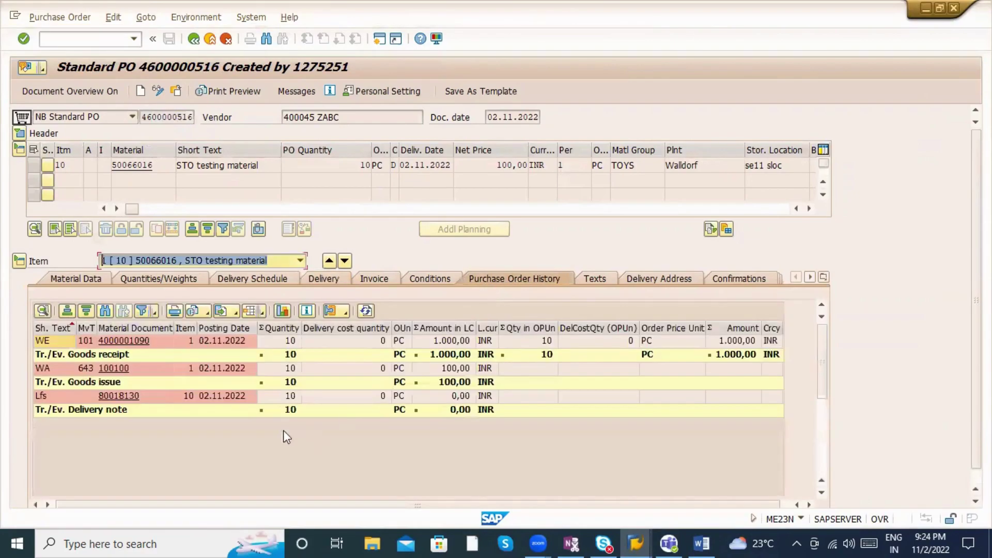
Step: Return to the incoming invoice and load its item by referencing the copied purchase order number
{"action": "key", "text": "alt+Tab"}
{"action": "key", "text": "ctrl+v"}
{"action": "key", "text": "Return"}
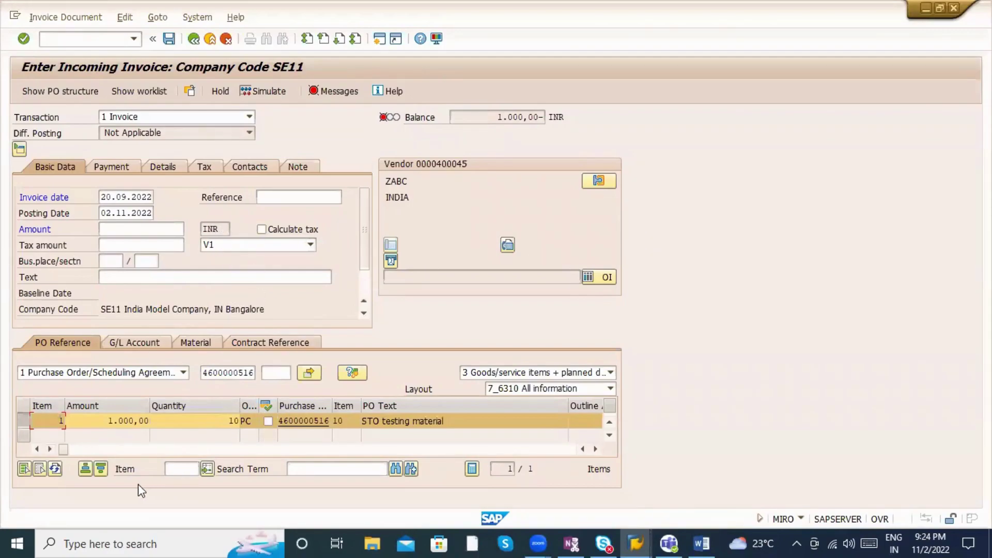
Step: Set the tax code to I0 (Input intra 0%) for both the invoice item and the header's basic data
{"action": "left_click", "coordinate": [93, 448]}
{"action": "left_click", "coordinate": [471, 420]}
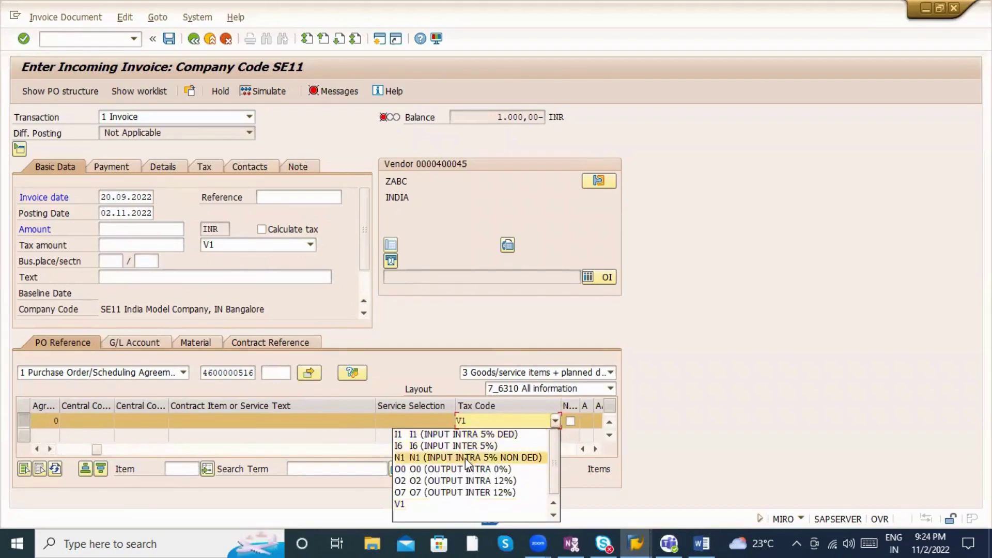
{"action": "scroll", "coordinate": [454, 440], "scroll_direction": "up", "scroll_amount": 1}
{"action": "left_click", "coordinate": [454, 434]}
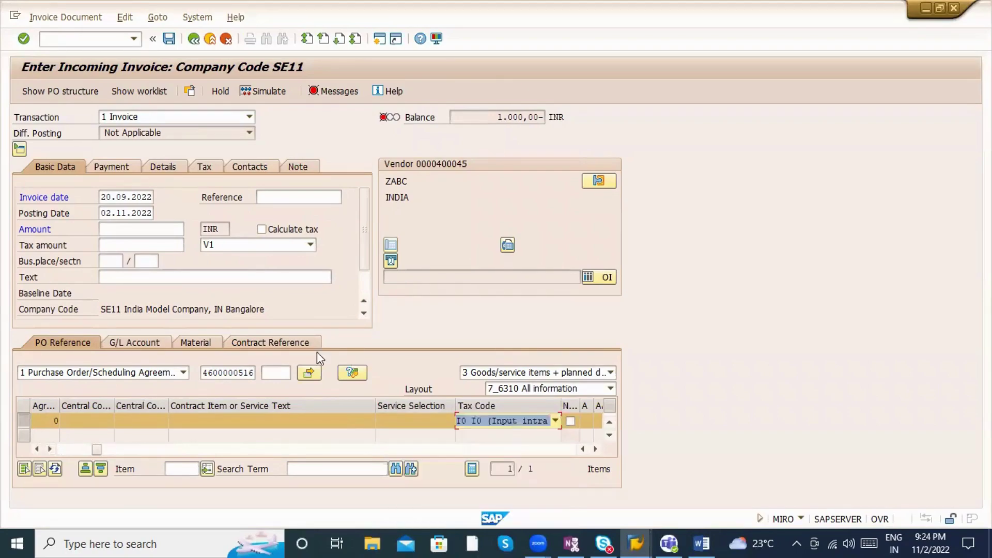
{"action": "left_click", "coordinate": [239, 247]}
{"action": "left_click", "coordinate": [243, 257]}
{"action": "key", "text": "Return"}
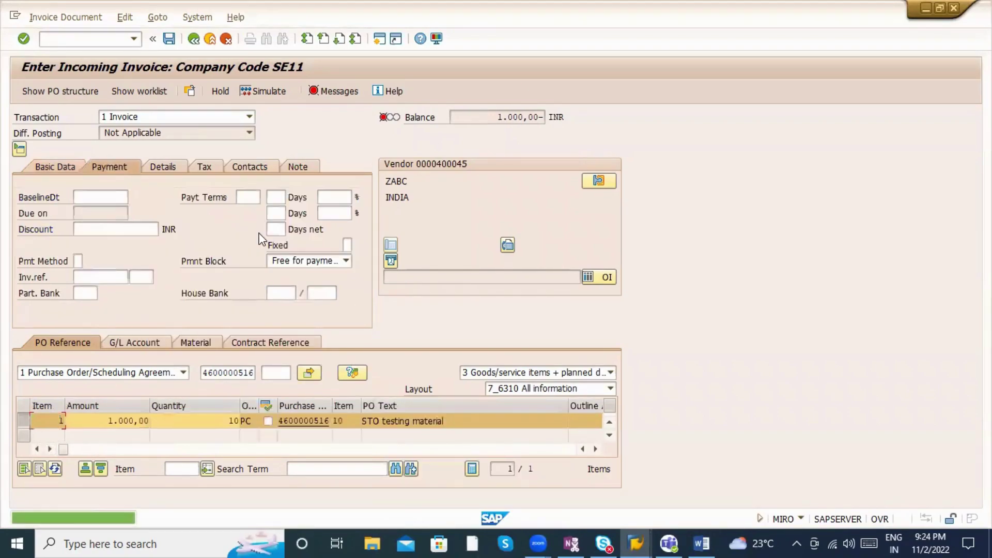
Step: Set the invoice's payment baseline date to 25.10.2022 and accept the due date
{"action": "left_click", "coordinate": [111, 199]}
{"action": "left_click", "coordinate": [109, 212]}
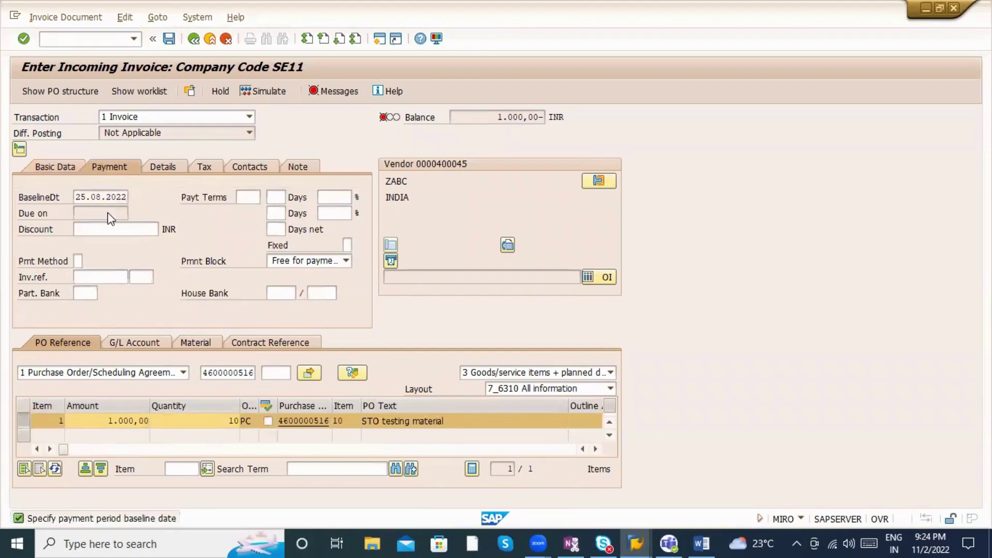
{"action": "key", "text": "Return"}
{"action": "left_click", "coordinate": [97, 196]}
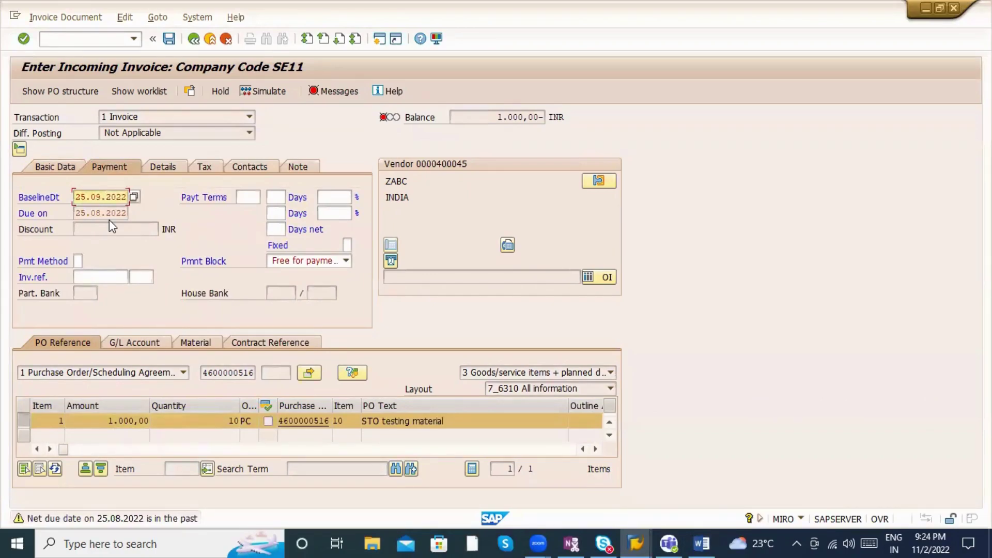
{"action": "type", "text": "10"}
{"action": "key", "text": "Return"}
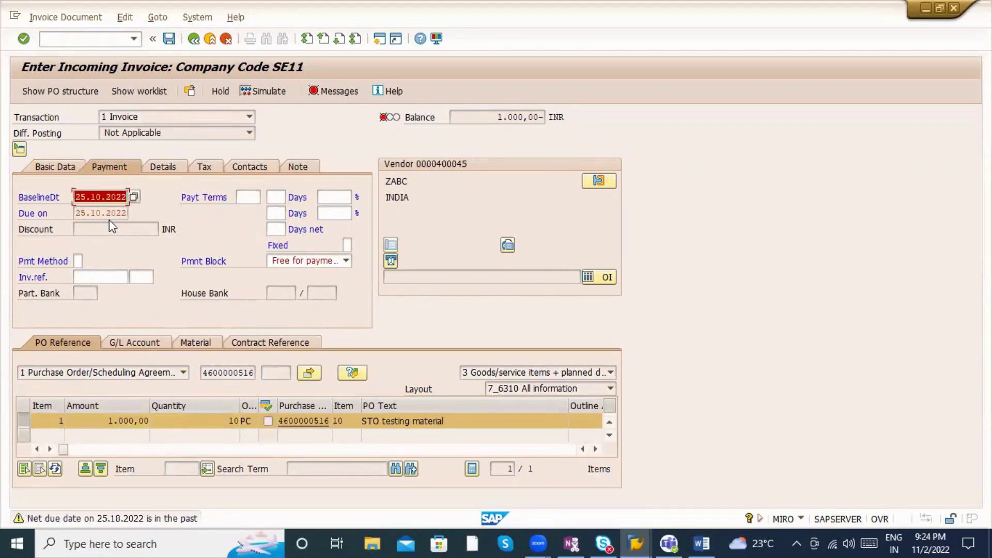
{"action": "key", "text": "Return"}
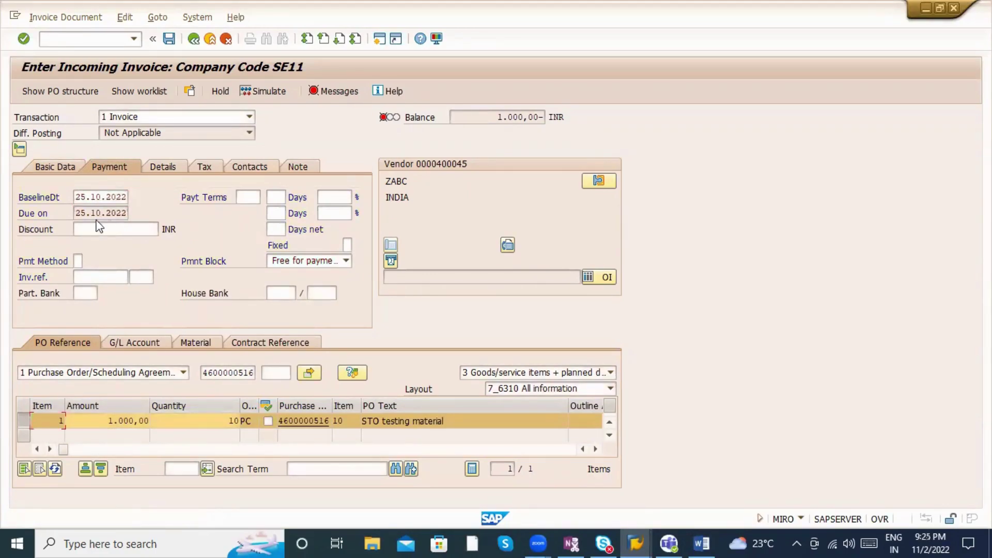
Step: Enable automatic tax calculation in the invoice's basic data and enter an invoice amount of 1000 INR
{"action": "left_click", "coordinate": [61, 166]}
{"action": "left_click", "coordinate": [261, 229]}
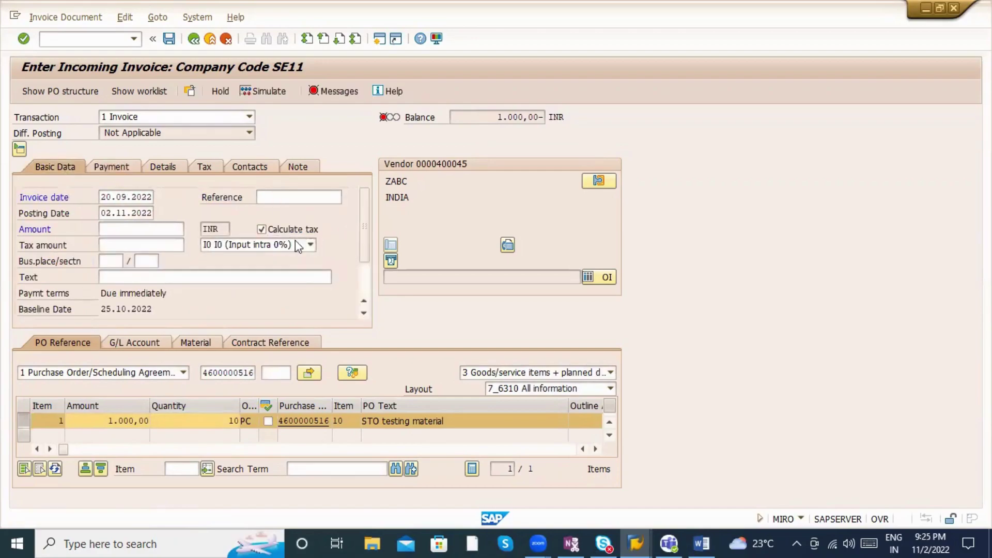
{"action": "left_click", "coordinate": [115, 229]}
{"action": "type", "text": "1."}
{"action": "type", "text": "000"}
{"action": "key", "text": "Return"}
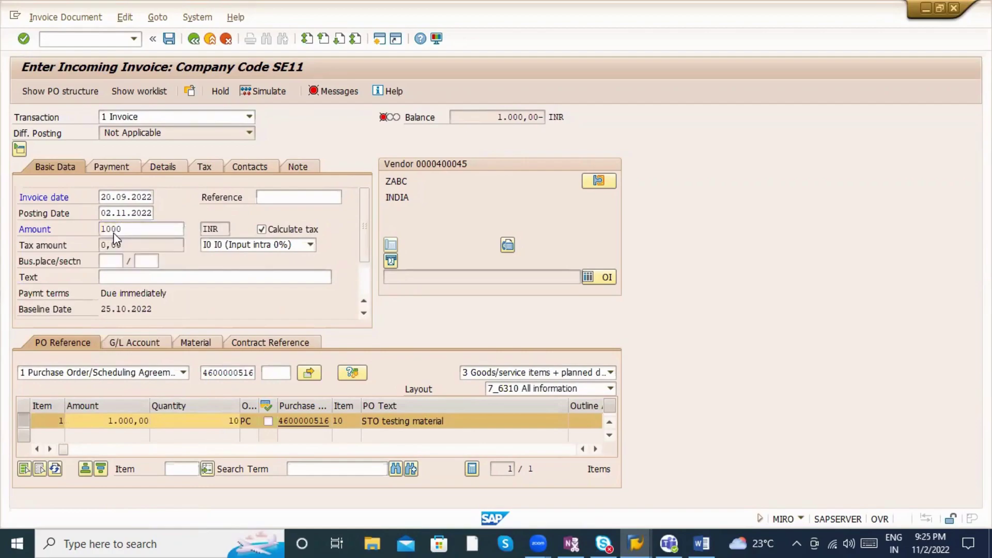
Step: Simulate the incoming invoice's account postings and post the invoice
{"action": "left_click", "coordinate": [263, 91]}
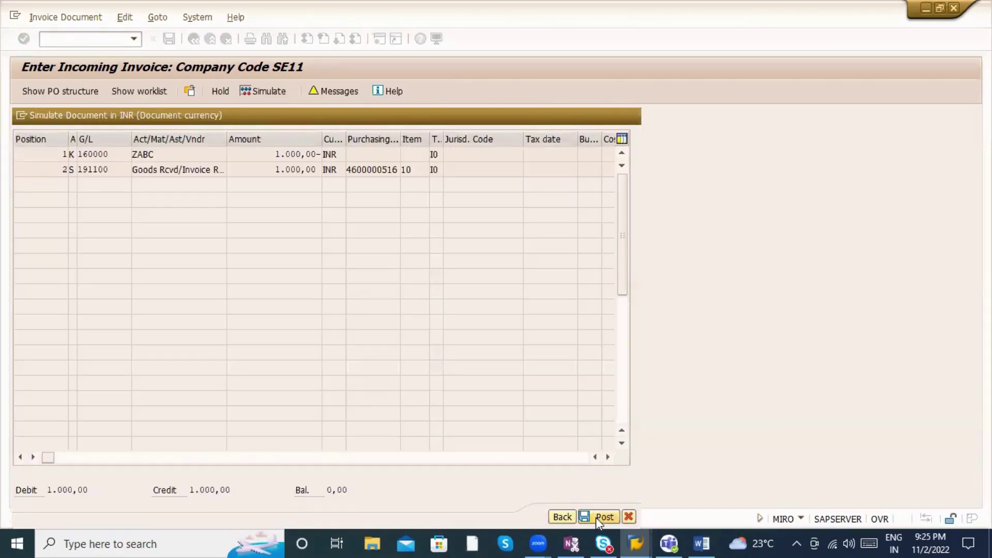
{"action": "left_click", "coordinate": [596, 517]}
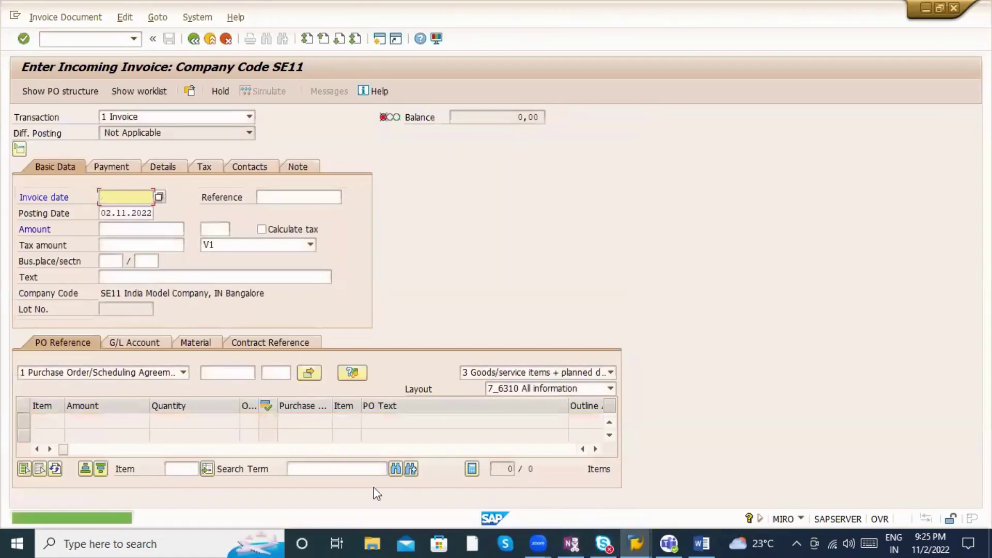
Step: Display the newly posted invoice document and check the invoice receipt in the purchase order history
{"action": "left_click", "coordinate": [62, 18]}
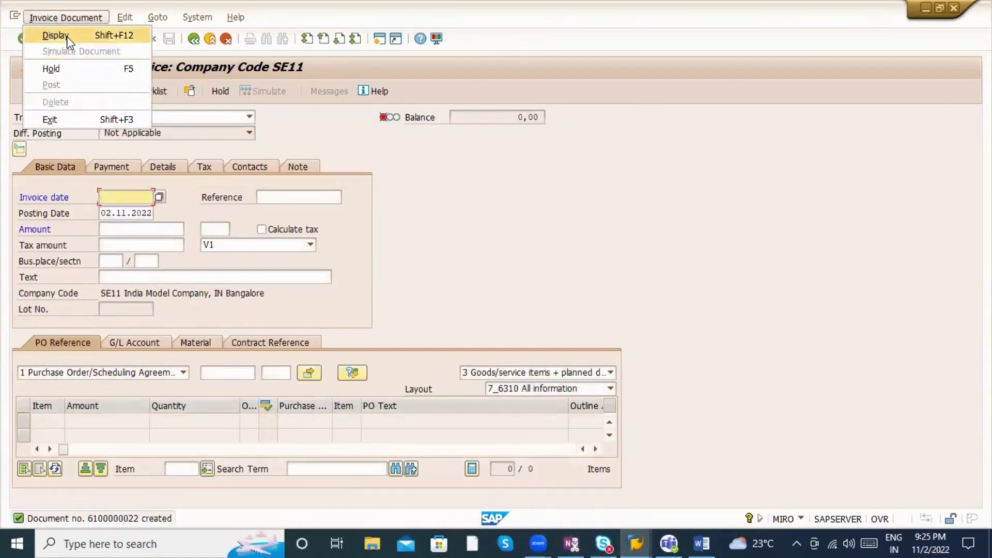
{"action": "left_click", "coordinate": [67, 37]}
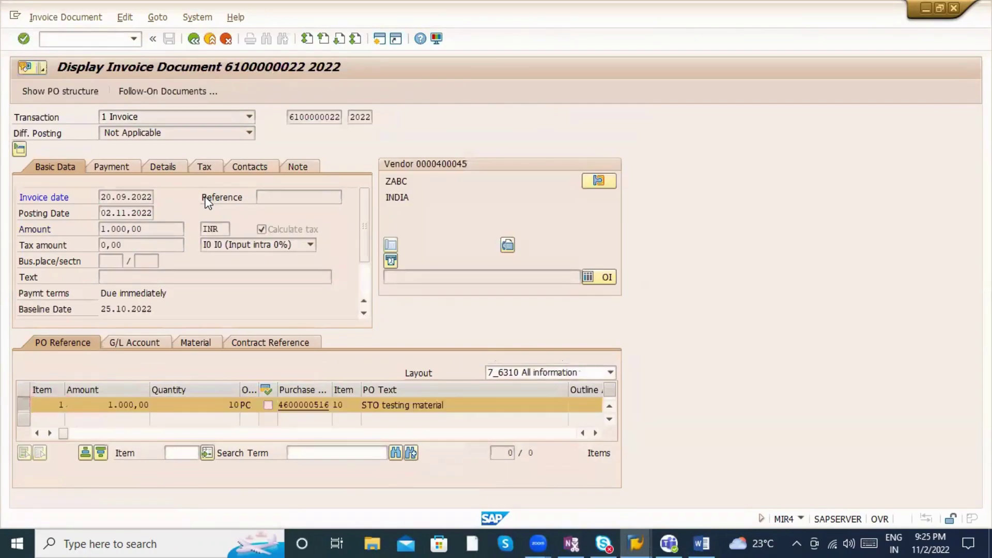
{"action": "left_click", "coordinate": [297, 405]}
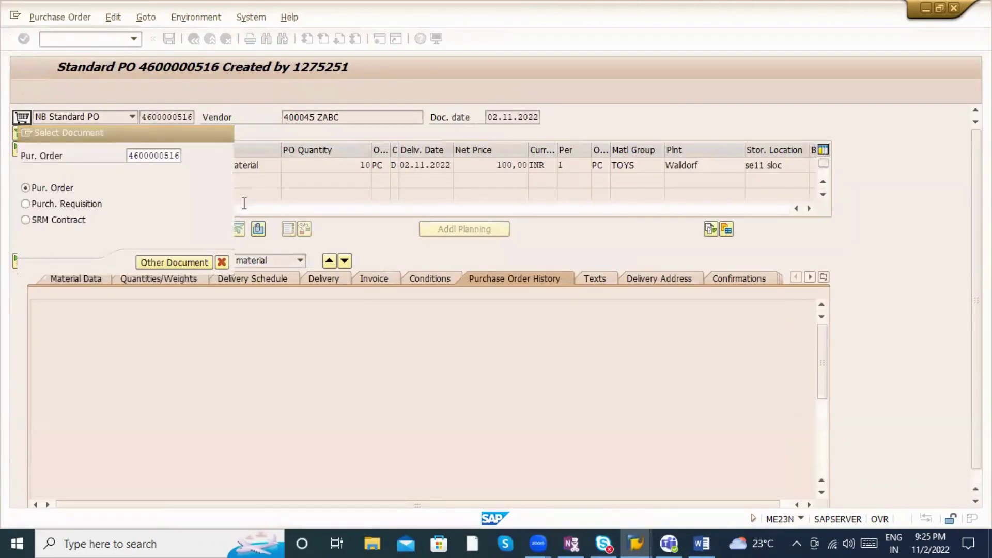
{"action": "left_click", "coordinate": [19, 373]}
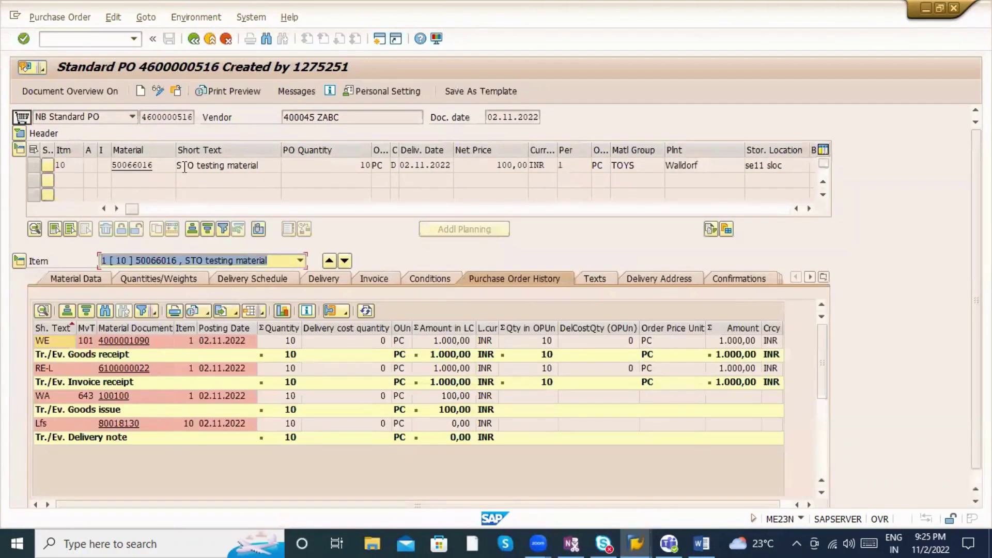
Step: Create the billing document for the outbound delivery in VF01 with type IV Intercompany billing and save it
{"action": "left_click", "coordinate": [71, 37]}
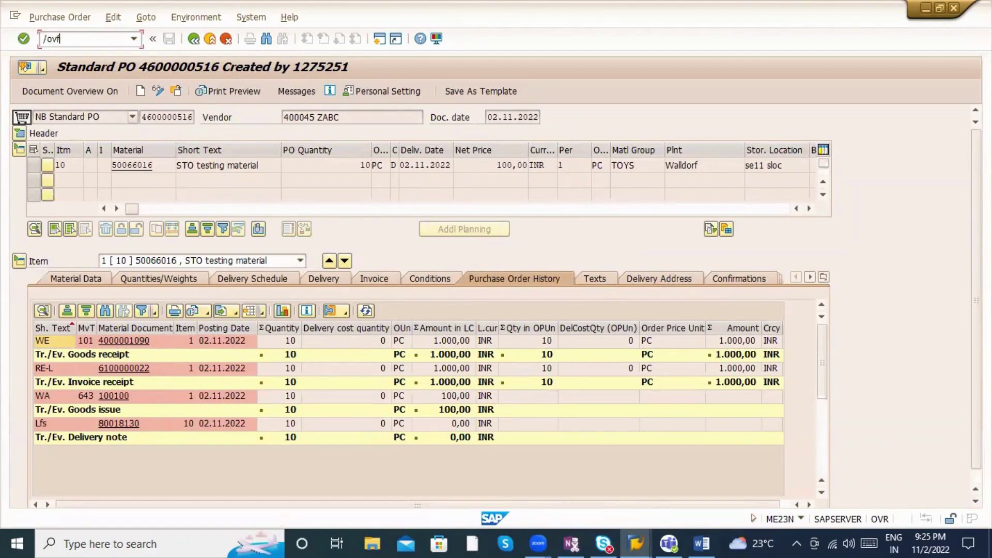
{"action": "type", "text": "/ovf01"}
{"action": "key", "text": "Return"}
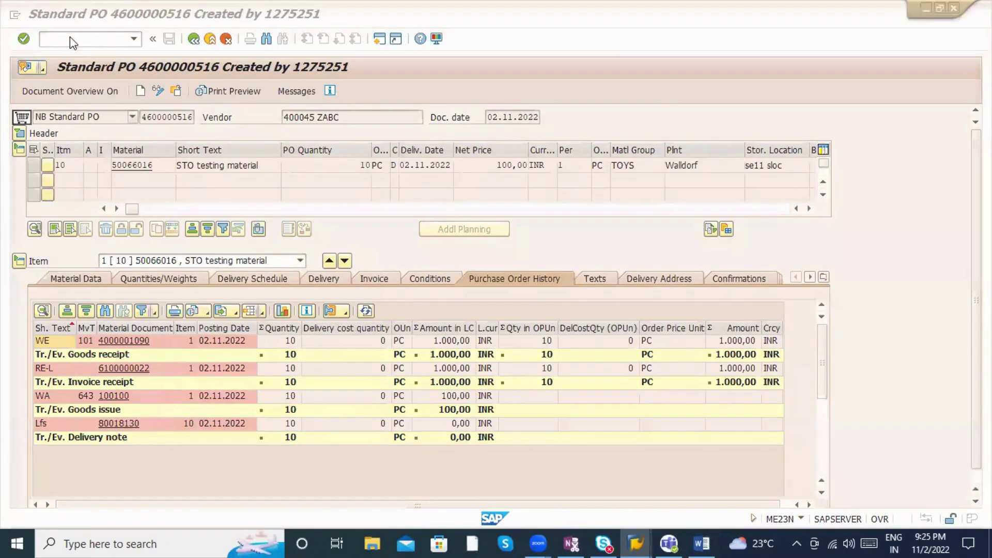
{"action": "key", "text": "Return"}
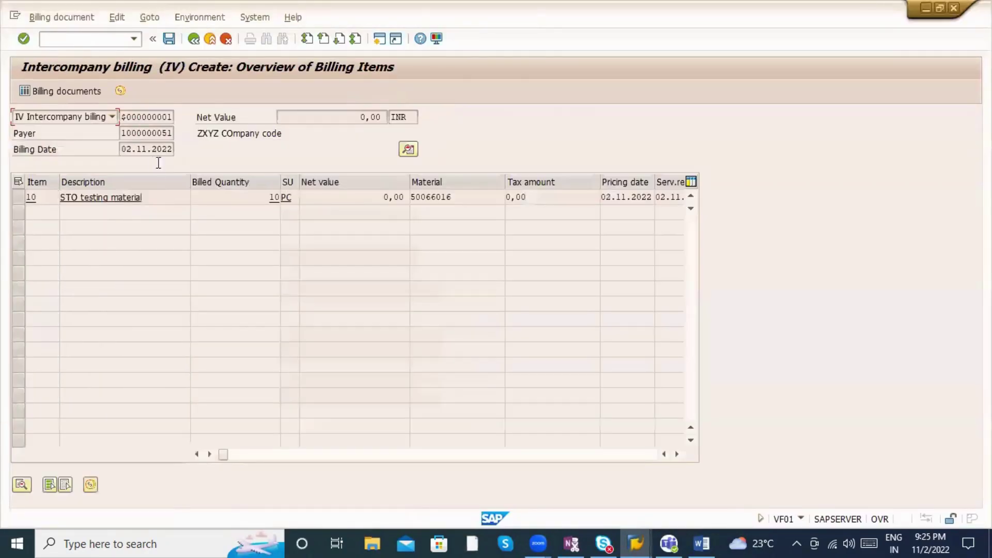
{"action": "left_click", "coordinate": [71, 120]}
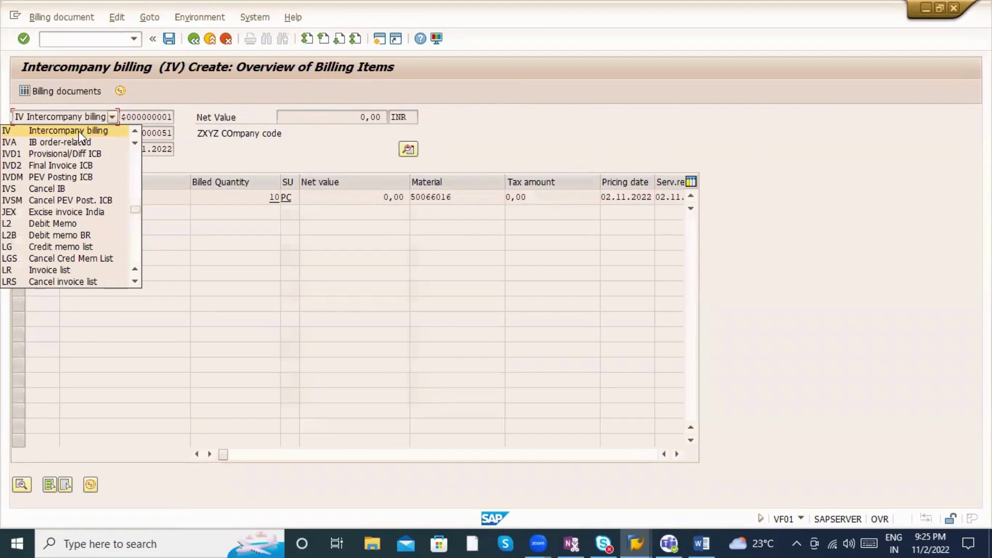
{"action": "left_click", "coordinate": [169, 39]}
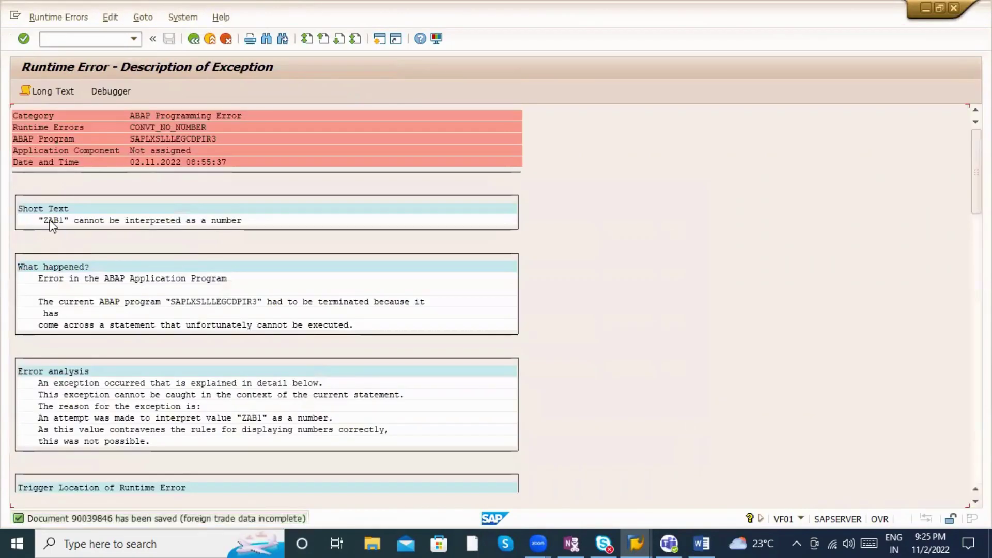
Step: Examine the runtime error's short text, error analysis, trigger location and source code extract around the marked line
{"action": "scroll", "coordinate": [240, 238], "scroll_direction": "down", "scroll_amount": 3}
{"action": "scroll", "coordinate": [238, 254], "scroll_direction": "down", "scroll_amount": 10}
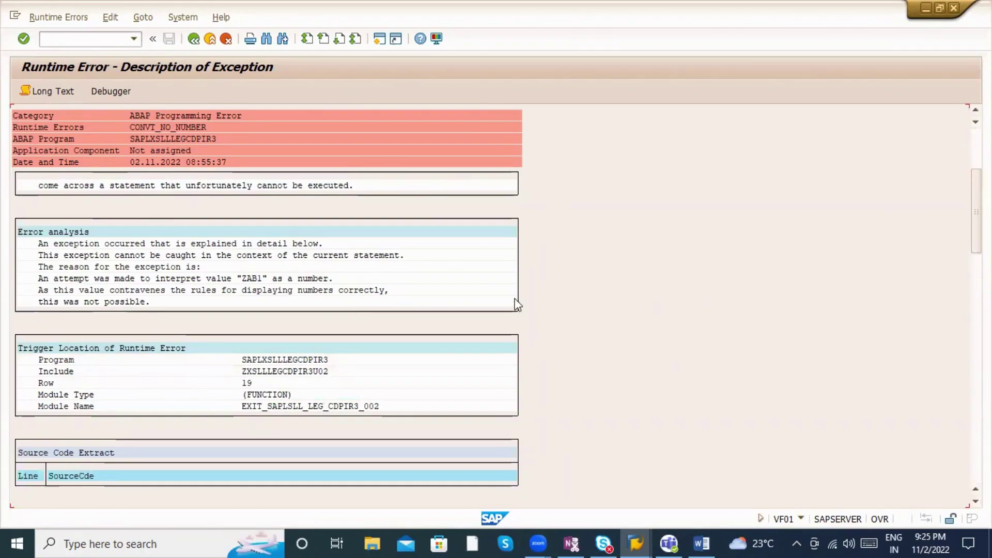
{"action": "scroll", "coordinate": [267, 305], "scroll_direction": "up", "scroll_amount": 4}
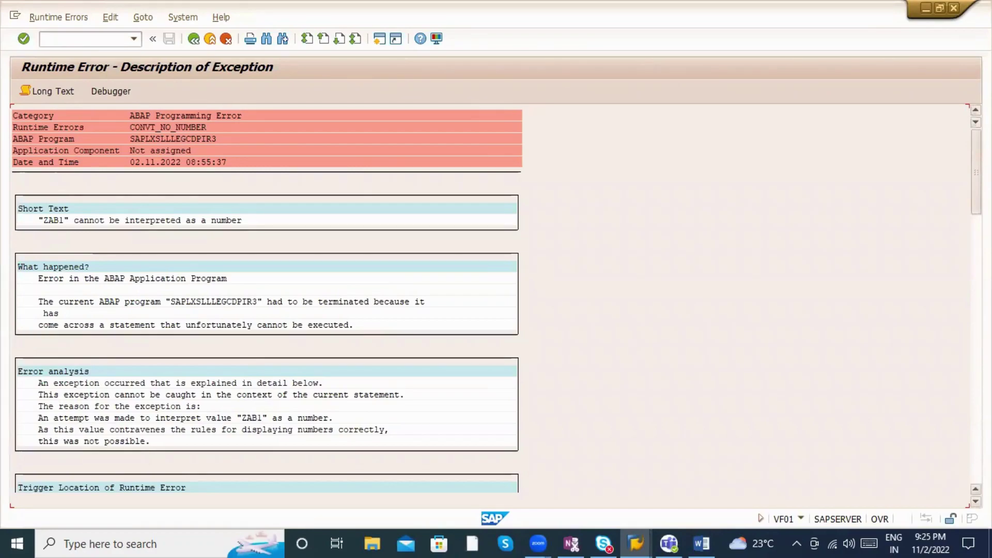
{"action": "scroll", "coordinate": [266, 305], "scroll_direction": "down", "scroll_amount": 3}
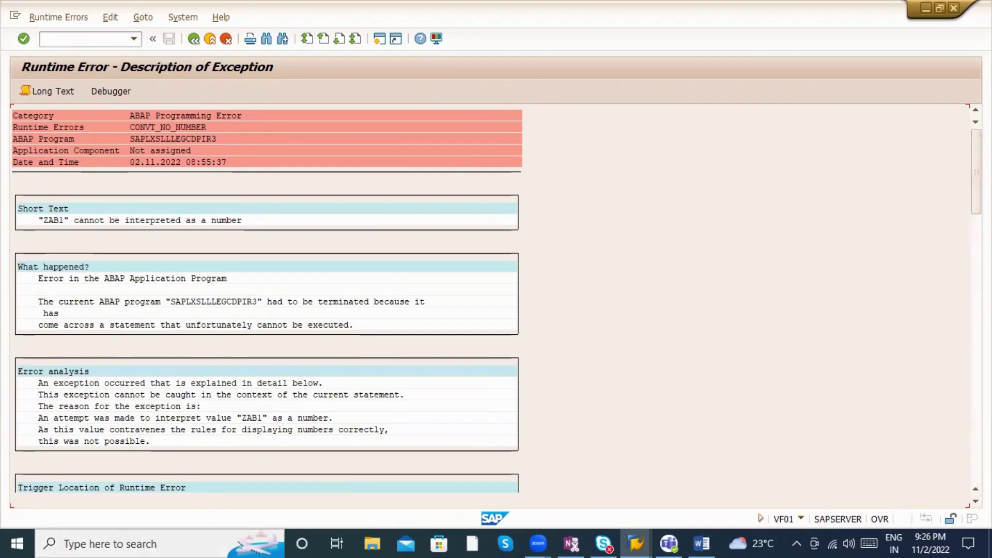
{"action": "scroll", "coordinate": [267, 331], "scroll_direction": "down", "scroll_amount": 9}
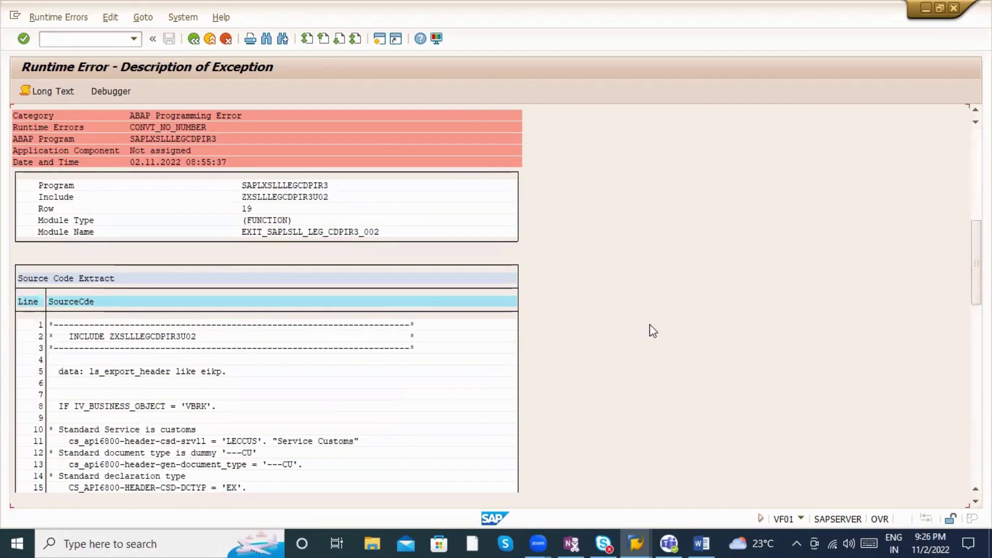
{"action": "scroll", "coordinate": [650, 324], "scroll_direction": "down", "scroll_amount": 1}
{"action": "scroll", "coordinate": [53, 304], "scroll_direction": "down", "scroll_amount": 10}
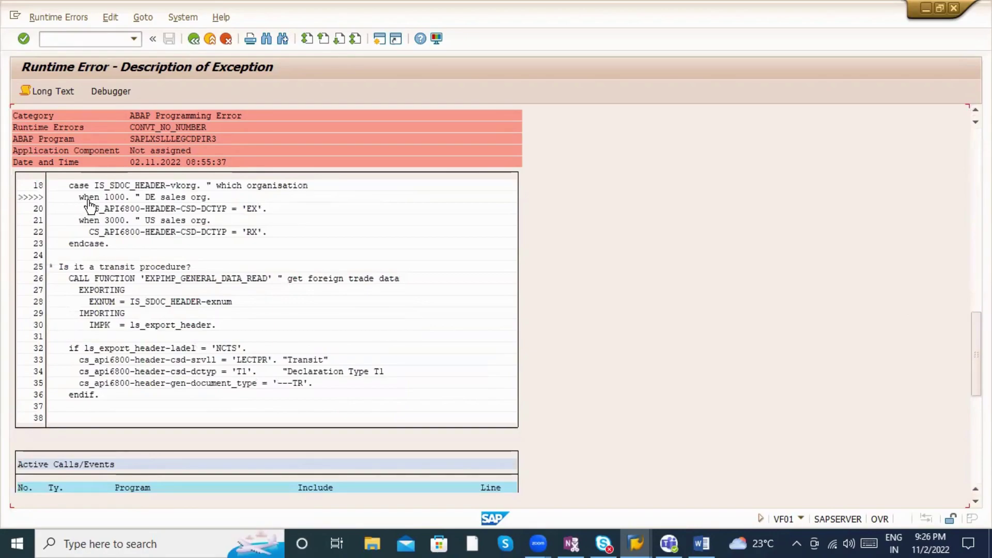
{"action": "scroll", "coordinate": [173, 253], "scroll_direction": "up", "scroll_amount": 2}
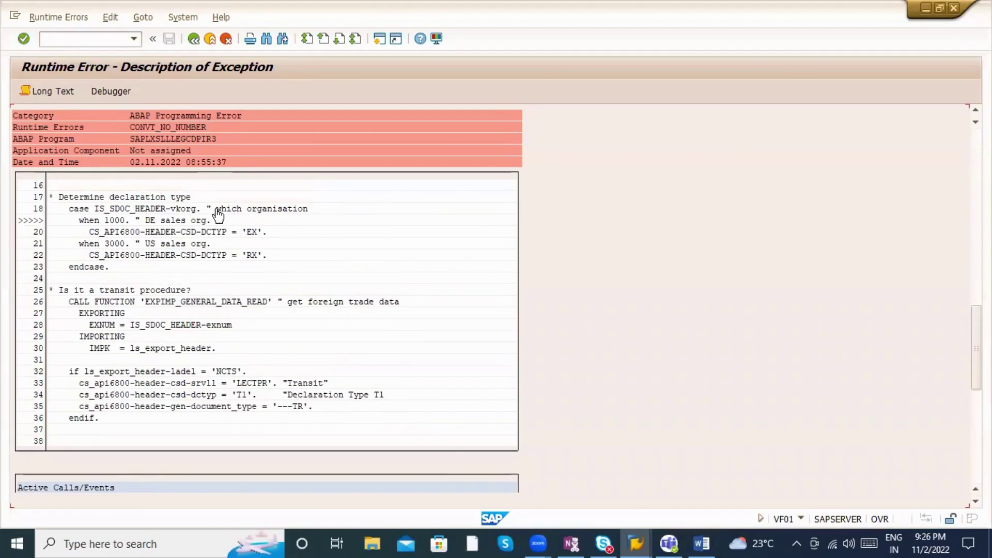
Step: Open the marked source line in the ABAP Editor and examine the sales organisation cases that determine the declaration type
{"action": "left_click", "coordinate": [118, 225]}
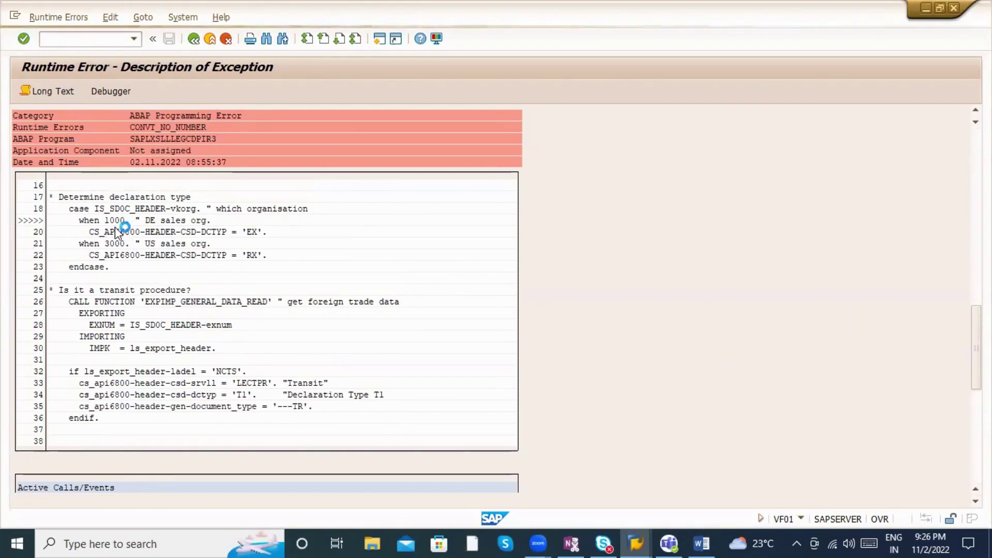
{"action": "left_click", "coordinate": [147, 257]}
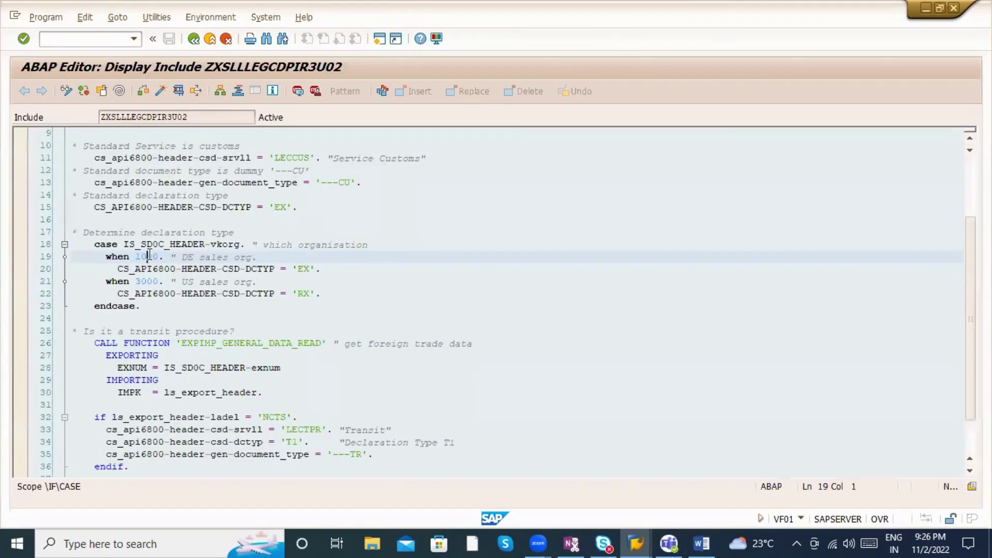
{"action": "left_click_drag", "start_coordinate": [85, 230], "coordinate": [237, 233]}
{"action": "left_click", "coordinate": [165, 258]}
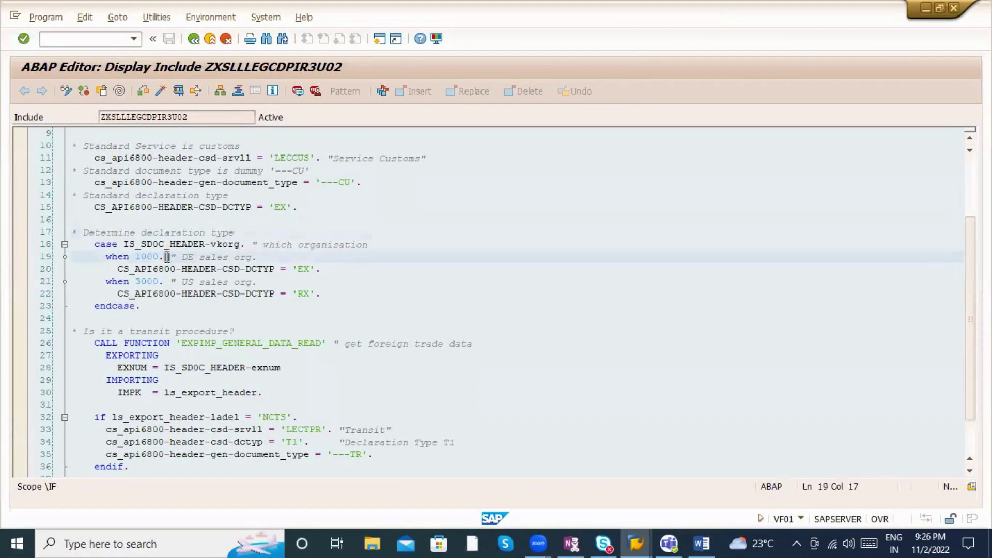
{"action": "left_click", "coordinate": [189, 279]}
{"action": "key", "text": "Up"}
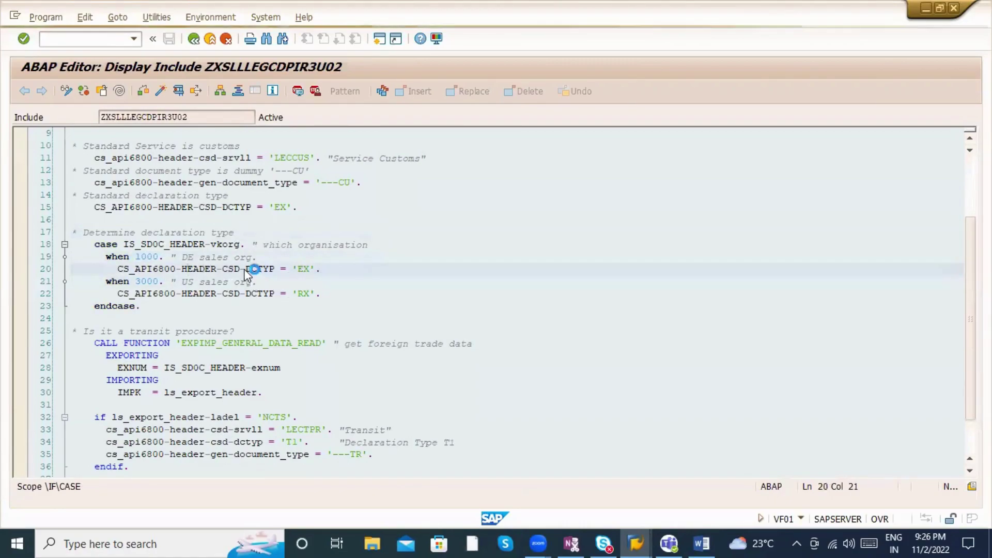
{"action": "left_click", "coordinate": [310, 267]}
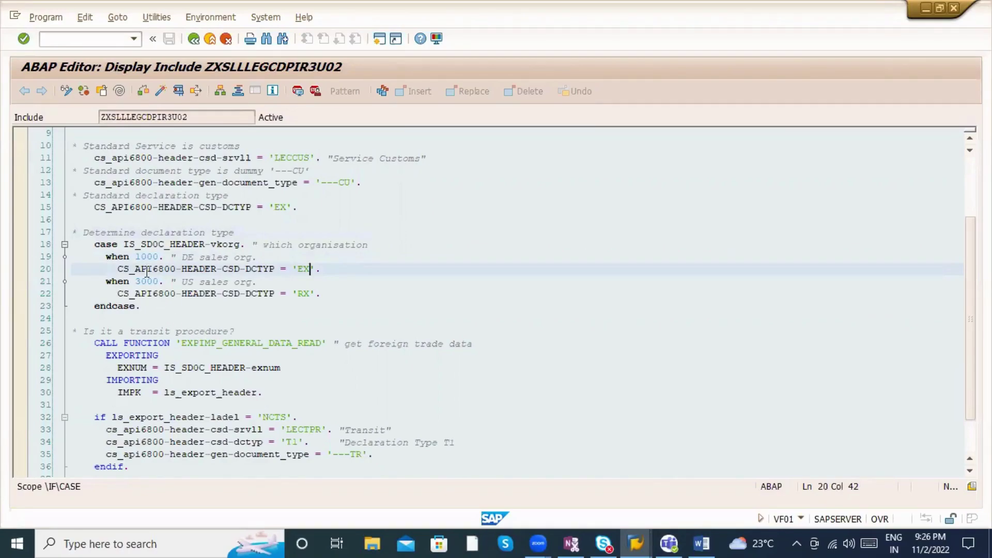
Step: Set a session breakpoint on line 18, the case statement for IS_SD0C_HEADER-vkorg, and return to SAP Easy Access
{"action": "left_click", "coordinate": [141, 257]}
{"action": "left_click", "coordinate": [21, 244]}
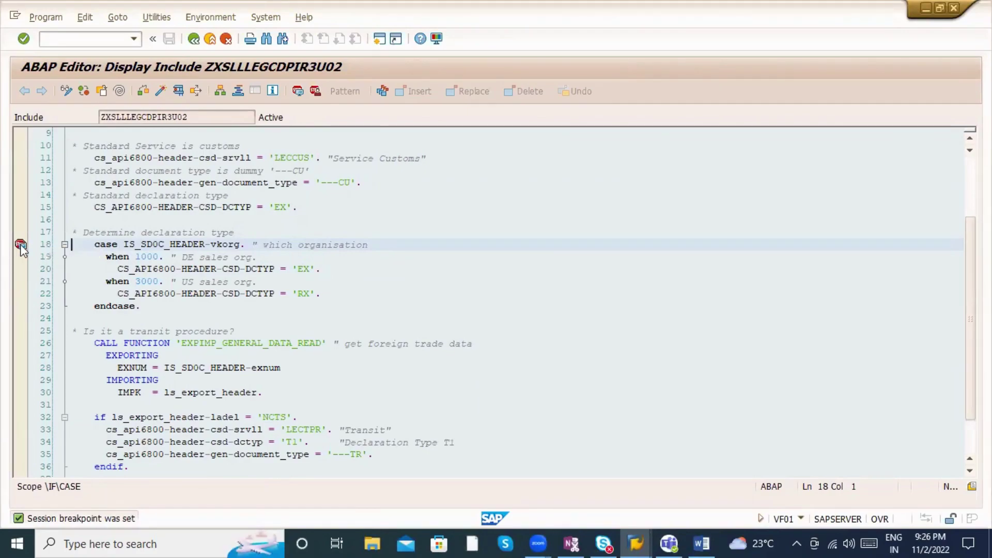
{"action": "left_click", "coordinate": [193, 42]}
{"action": "left_click", "coordinate": [194, 51]}
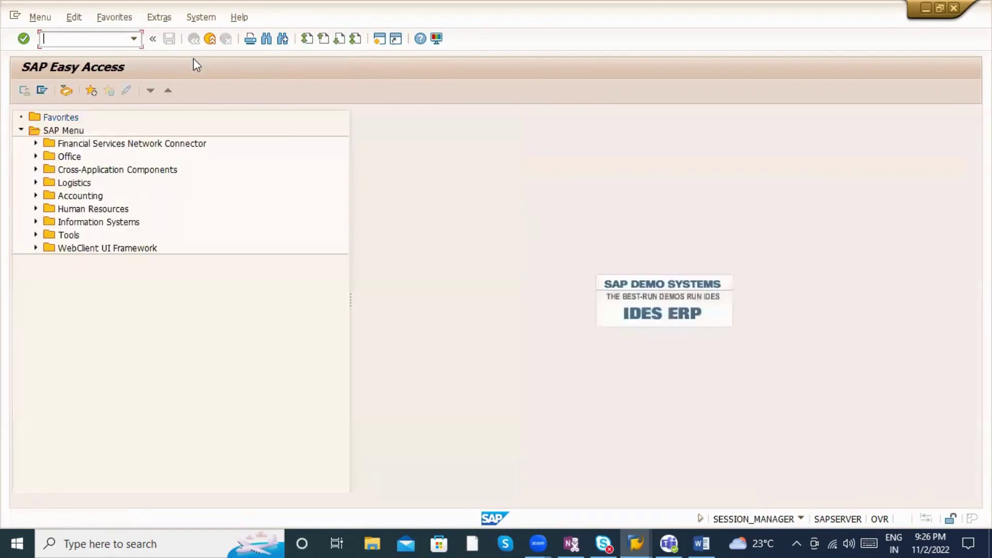
Step: Try billing the outbound delivery again in VF01 and save it so that processing stops at the breakpoint
{"action": "type", "text": "vf01"}
{"action": "key", "text": "Return"}
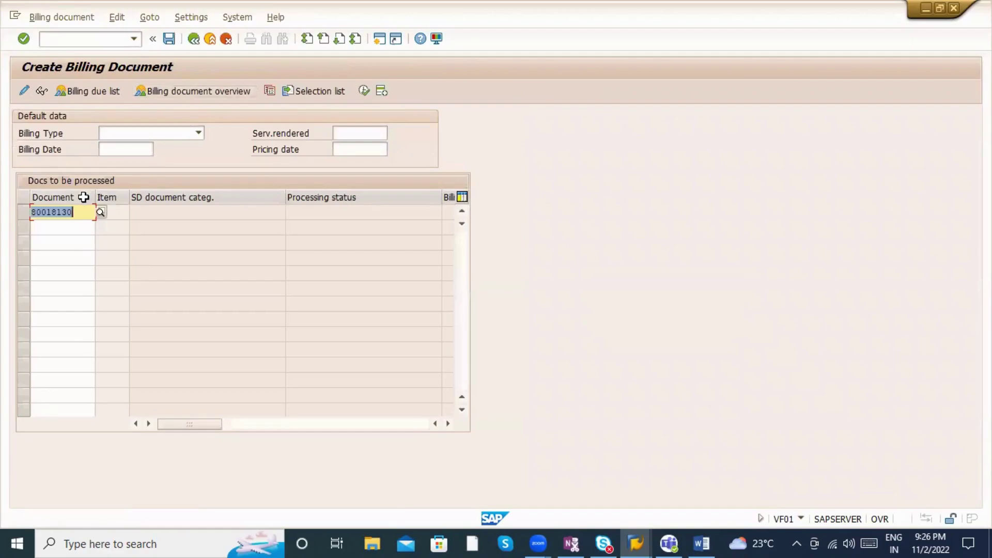
{"action": "key", "text": "Return"}
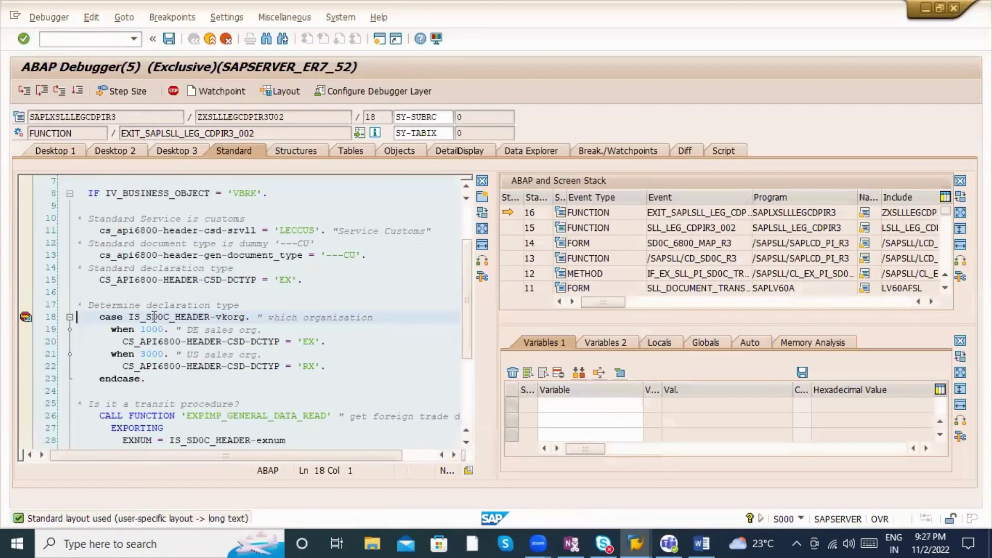
Step: Add IS_SD0C_HEADER to the debugger's variables, close the ABAP and Screen Stack tool and resume execution
{"action": "left_click", "coordinate": [182, 316]}
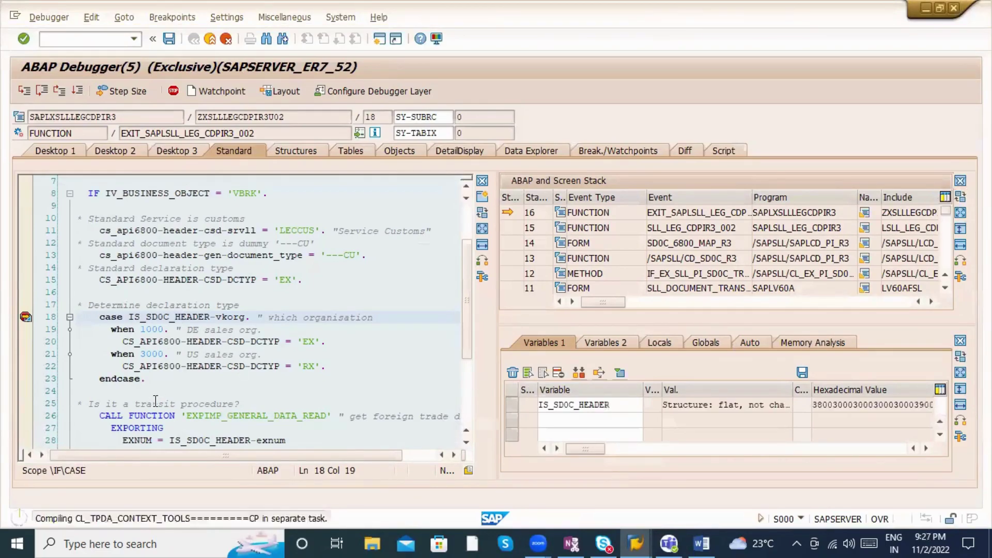
{"action": "left_click", "coordinate": [960, 182]}
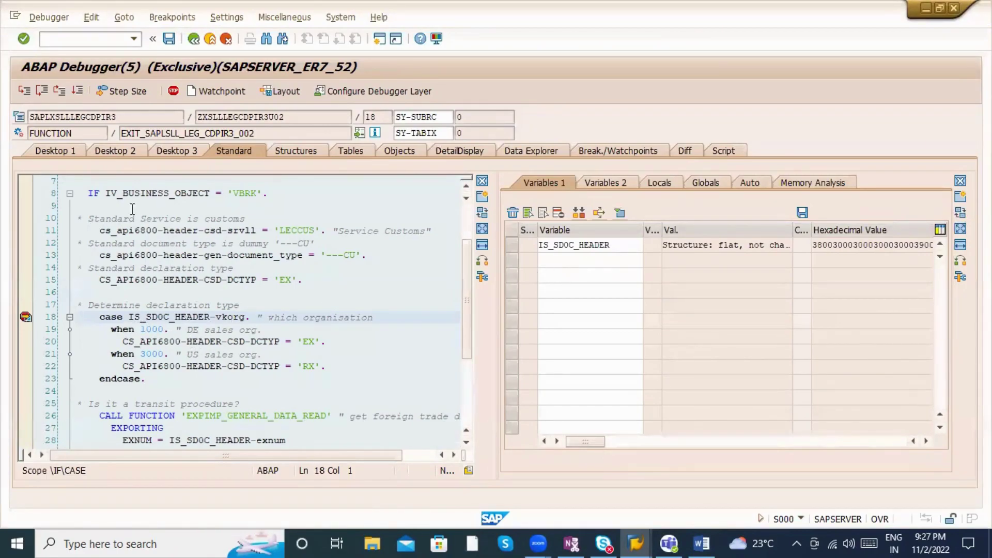
{"action": "left_click", "coordinate": [23, 92]}
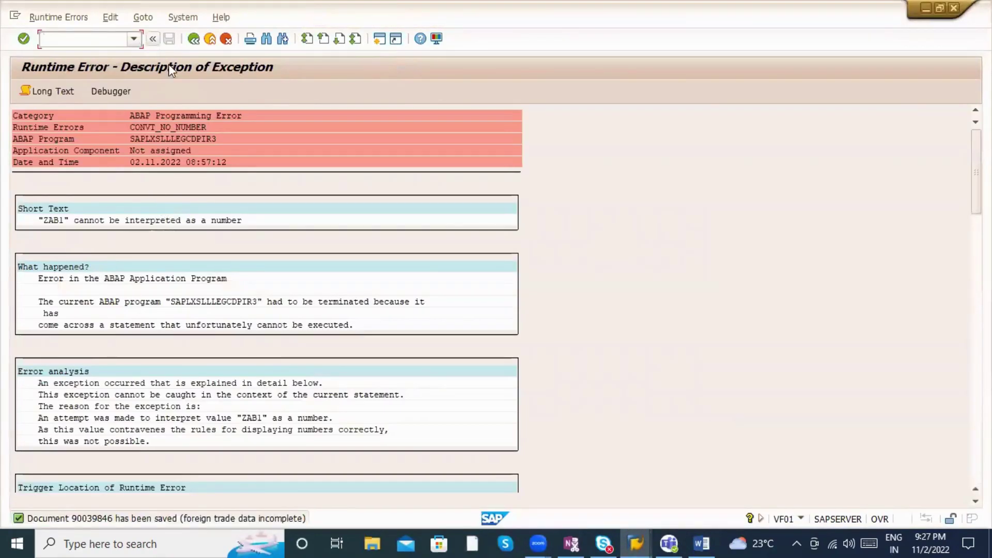
Step: Read the long text of the message about incomplete foreign trade data and leave the runtime error description
{"action": "double_click", "coordinate": [116, 519]}
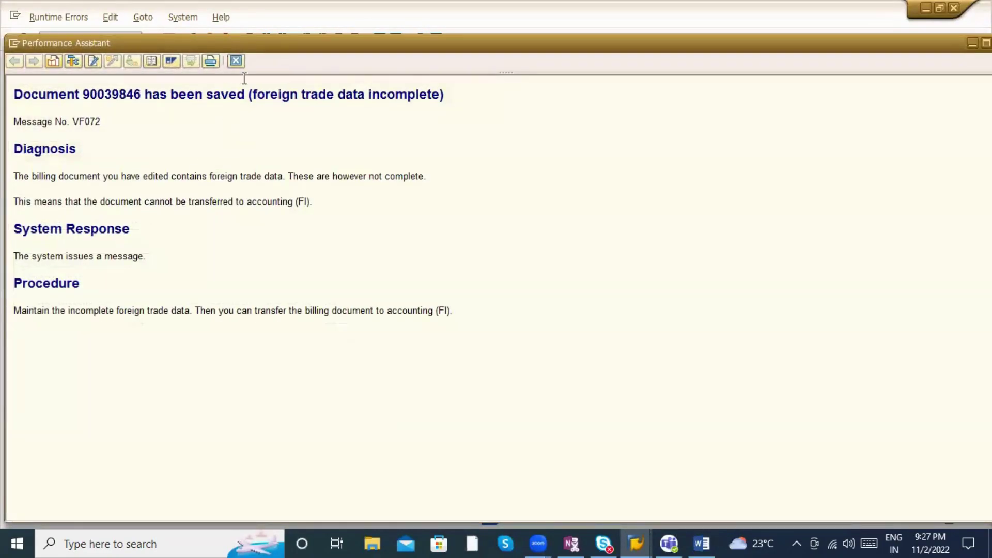
{"action": "key", "text": "Escape"}
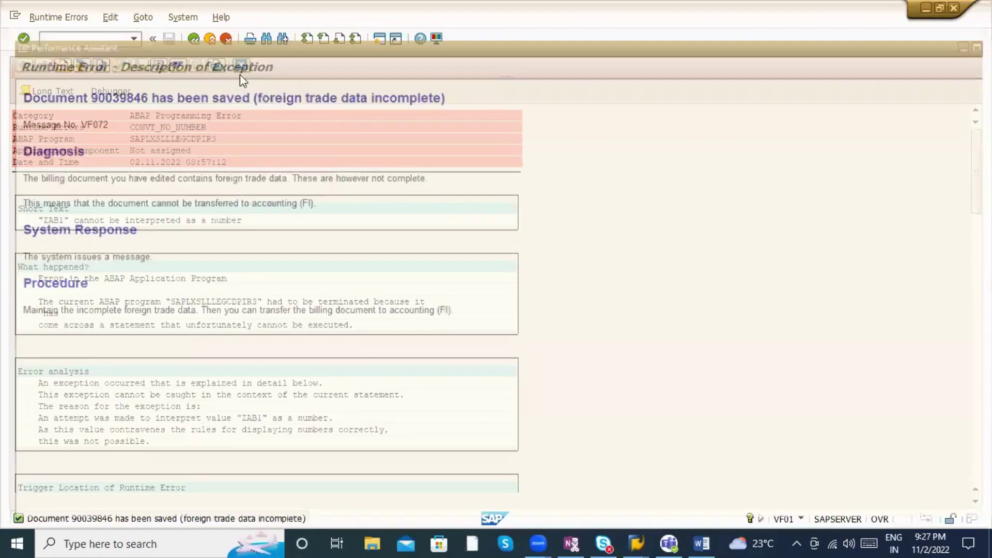
{"action": "left_click", "coordinate": [189, 42]}
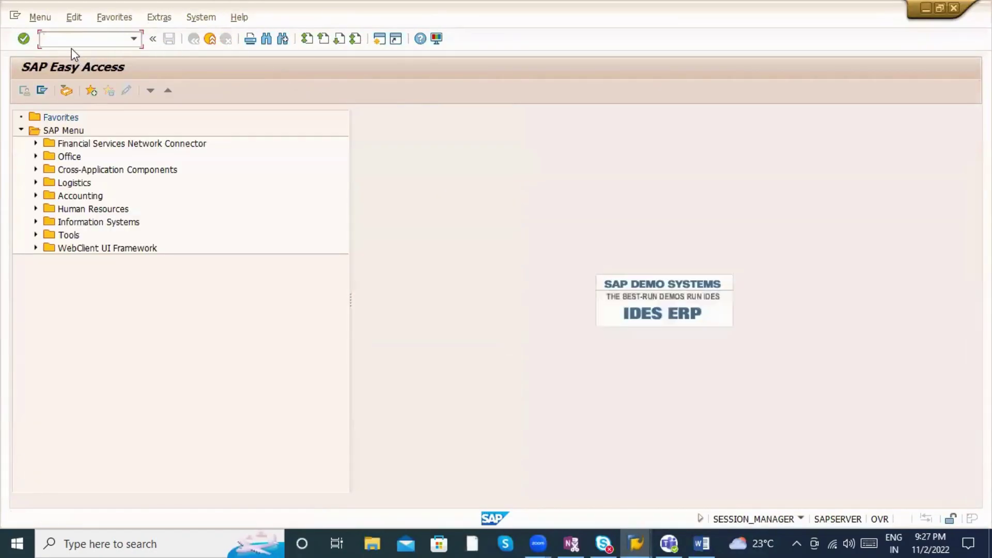
Step: Display the outbound delivery in VL03N and check its document flow for an intercompany billing document
{"action": "type", "text": "vl03n"}
{"action": "key", "text": "Return"}
{"action": "key", "text": "Return"}
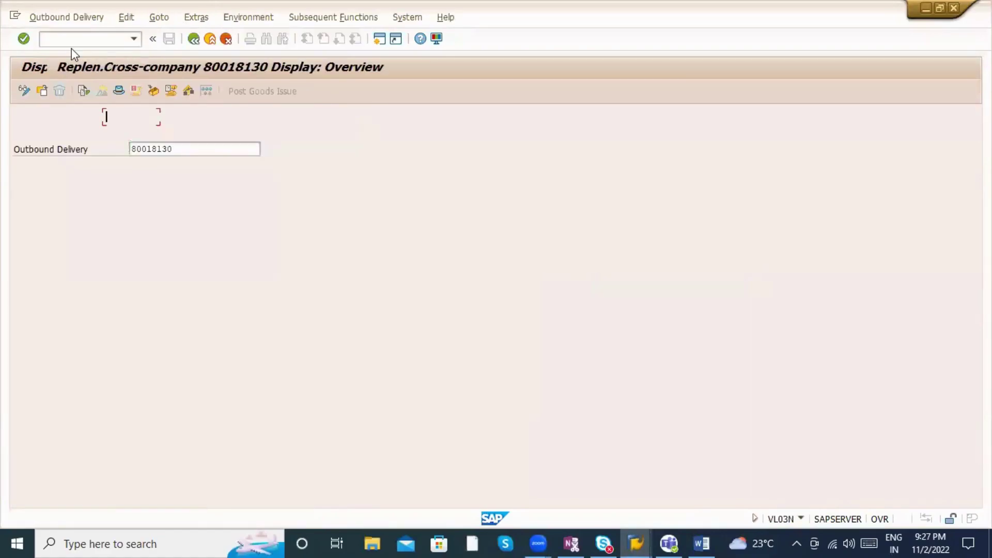
{"action": "left_click", "coordinate": [83, 91]}
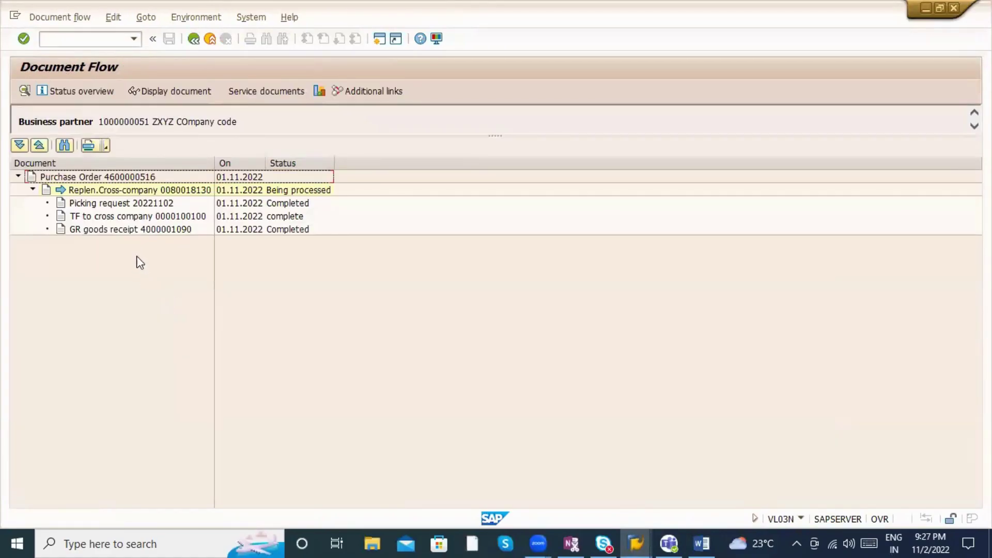
{"action": "left_click", "coordinate": [122, 230]}
{"action": "left_click", "coordinate": [130, 216]}
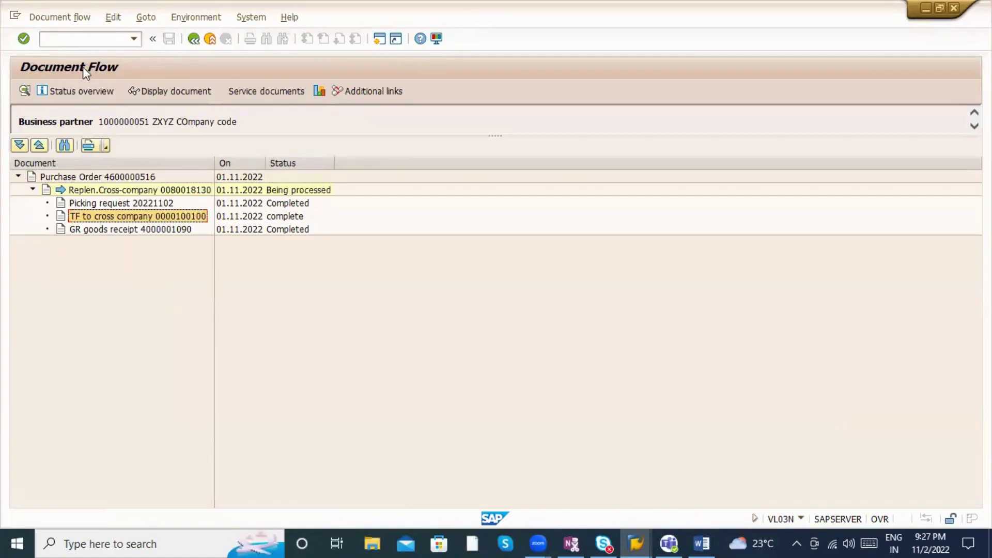
Step: Restart VF01 for the same outbound delivery and save the billing document to reach the debugger breakpoint
{"action": "left_click", "coordinate": [77, 42]}
{"action": "type", "text": "/nvf01"}
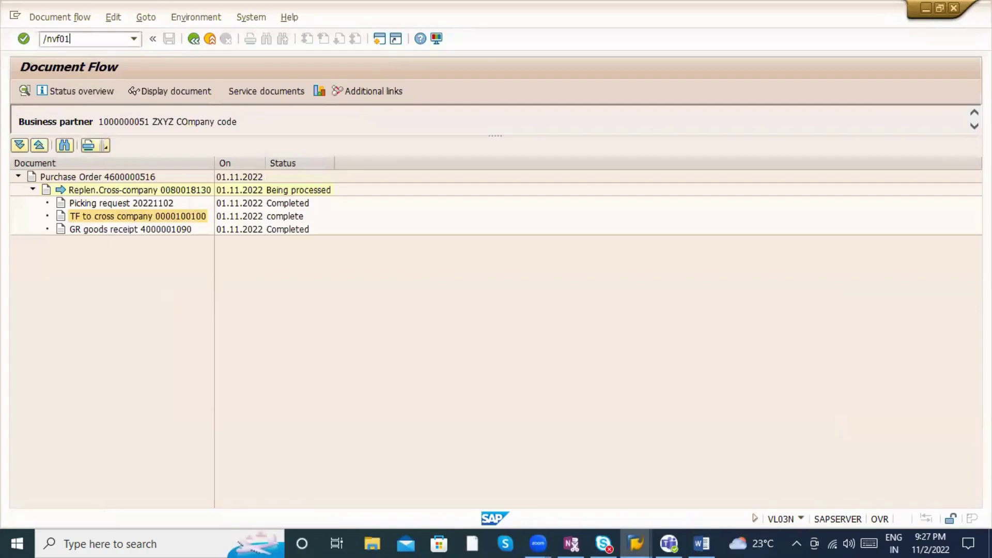
{"action": "key", "text": "Return"}
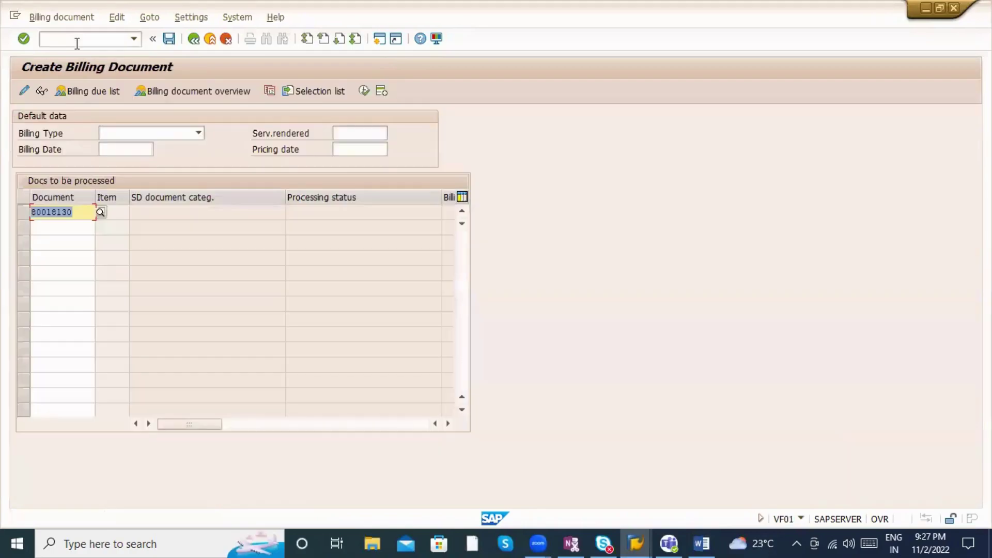
{"action": "key", "text": "Return"}
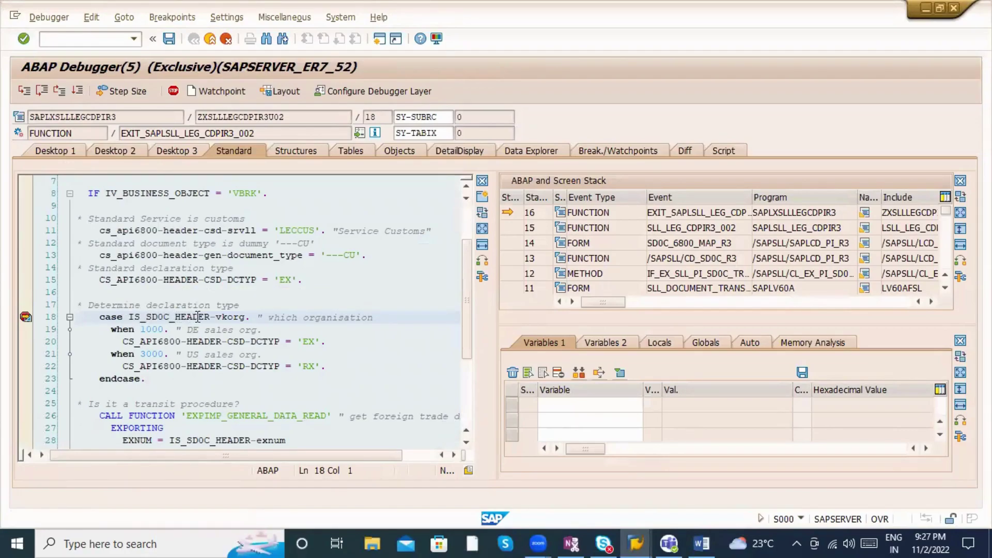
Step: Change the value of IS_SD0C_HEADER-VKORG to 1000 in the debugger
{"action": "left_click", "coordinate": [234, 317]}
{"action": "double_click", "coordinate": [234, 317]}
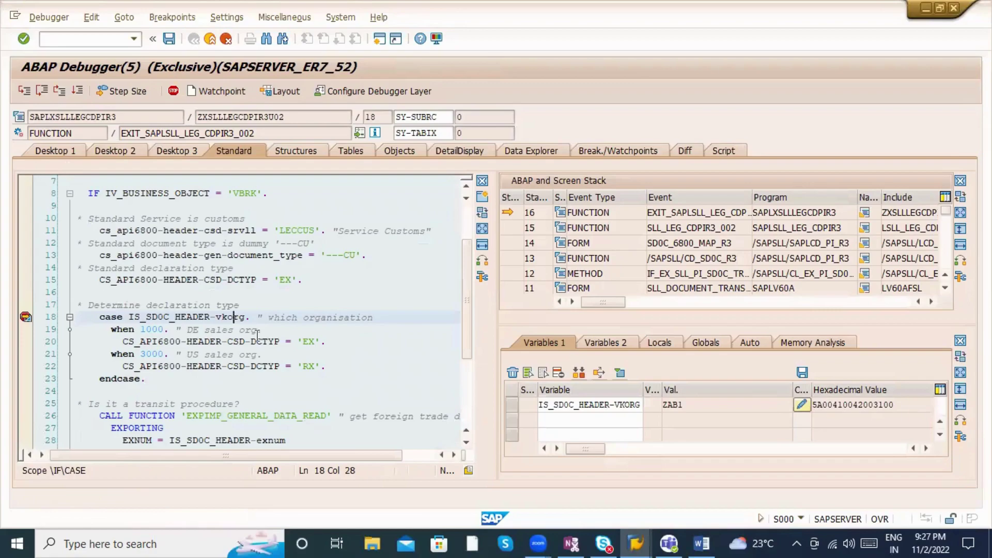
{"action": "left_click", "coordinate": [801, 404]}
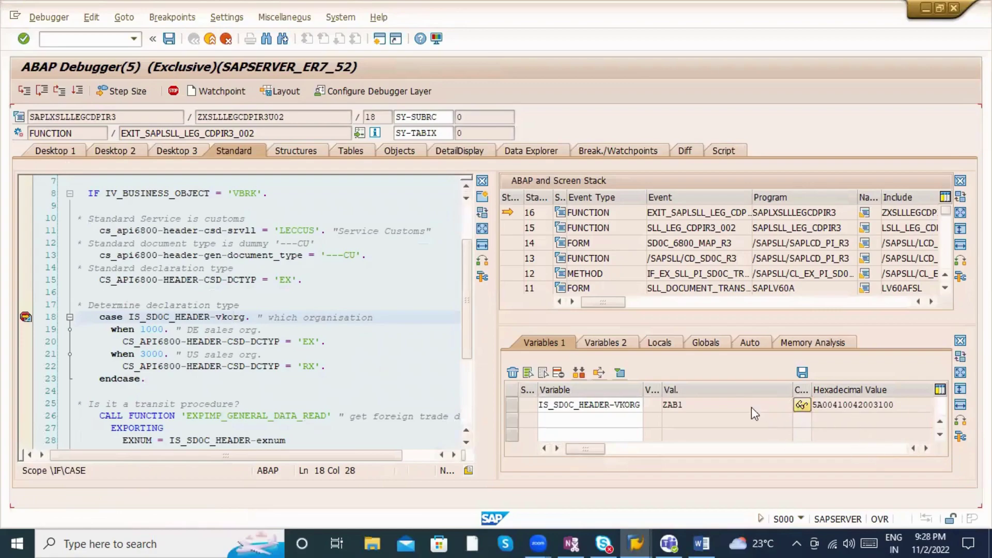
{"action": "key", "text": "BackSpace"}
{"action": "key", "text": "BackSpace"}
{"action": "key", "text": "BackSpace"}
{"action": "key", "text": "BackSpace"}
{"action": "type", "text": "100-"}
{"action": "type", "text": "0"}
{"action": "key", "text": "Return"}
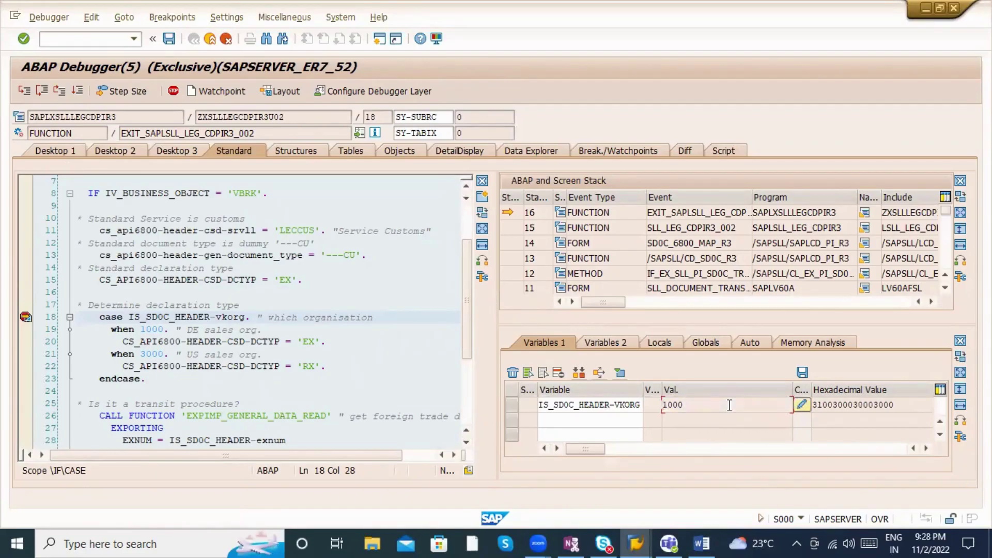
Step: Execute the declaration type case line by line up to the EXPIMP_GENERAL_DATA_READ call and let the billing run continue
{"action": "left_click", "coordinate": [24, 92]}
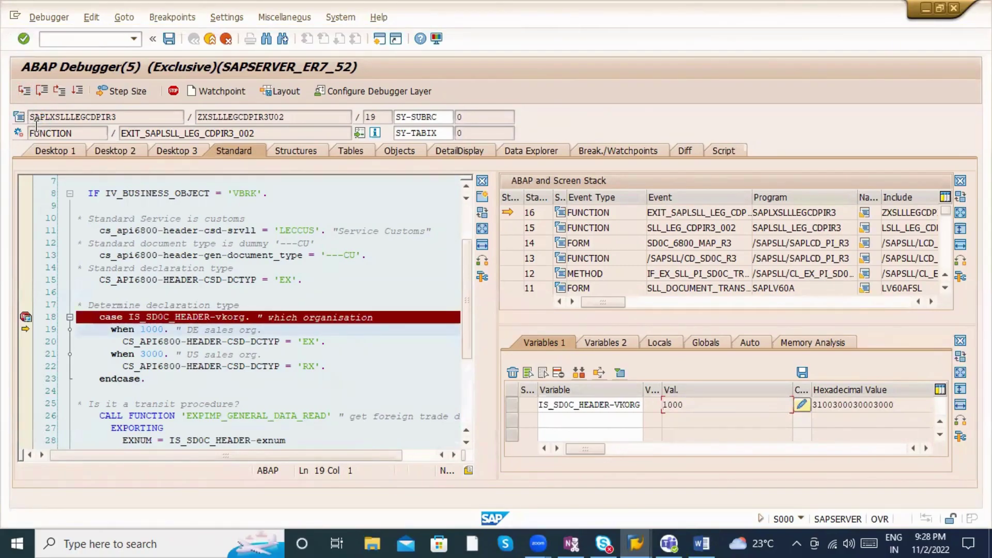
{"action": "left_click", "coordinate": [41, 92]}
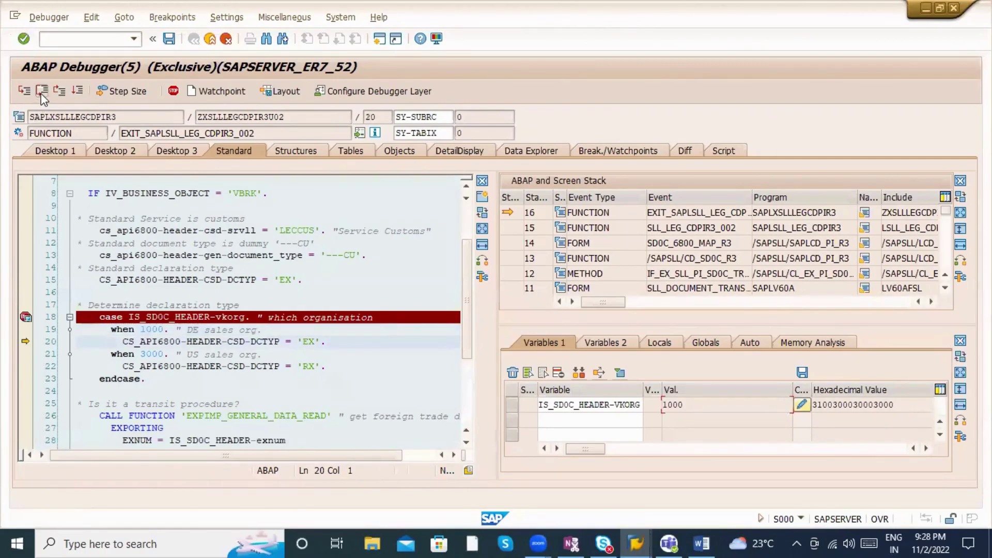
{"action": "left_click", "coordinate": [41, 92]}
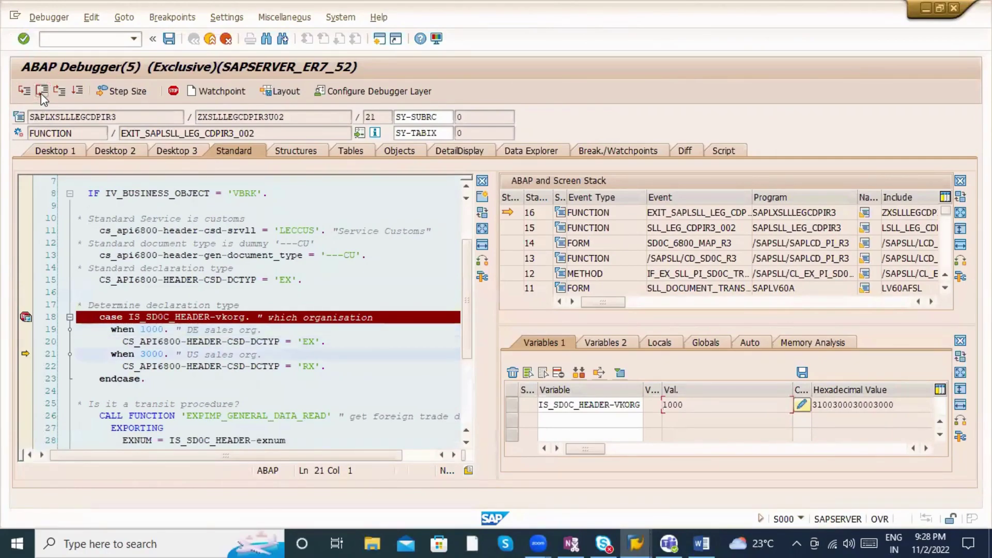
{"action": "left_click", "coordinate": [41, 92]}
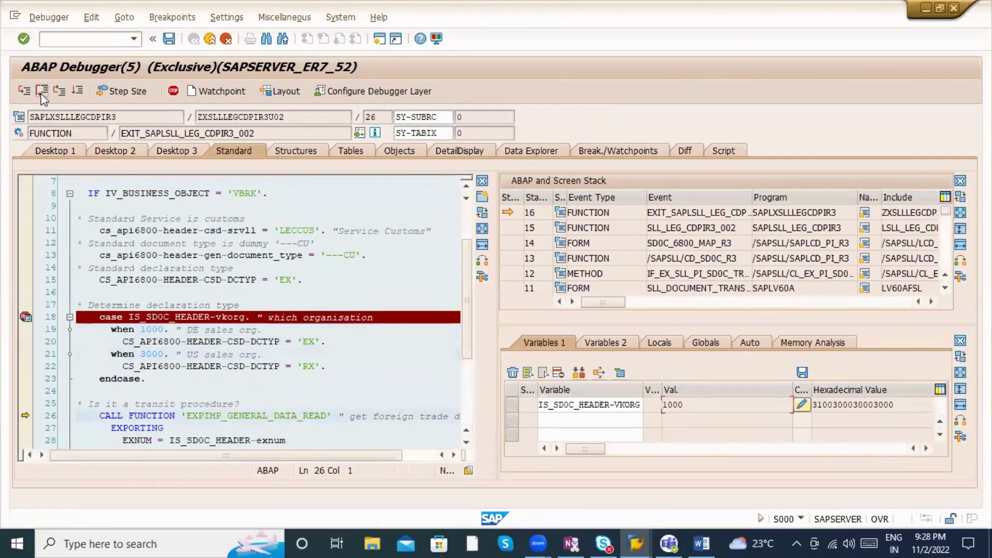
{"action": "left_click", "coordinate": [77, 91]}
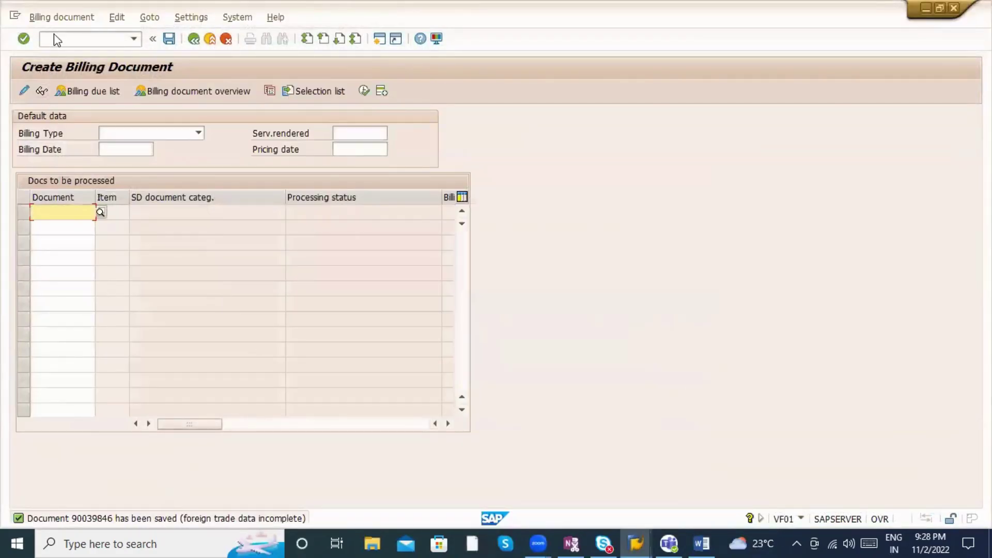
Step: Display the saved intercompany billing document in VF03 and check its item for the STO testing material
{"action": "left_click", "coordinate": [55, 19]}
{"action": "left_click", "coordinate": [61, 66]}
{"action": "key", "text": "Return"}
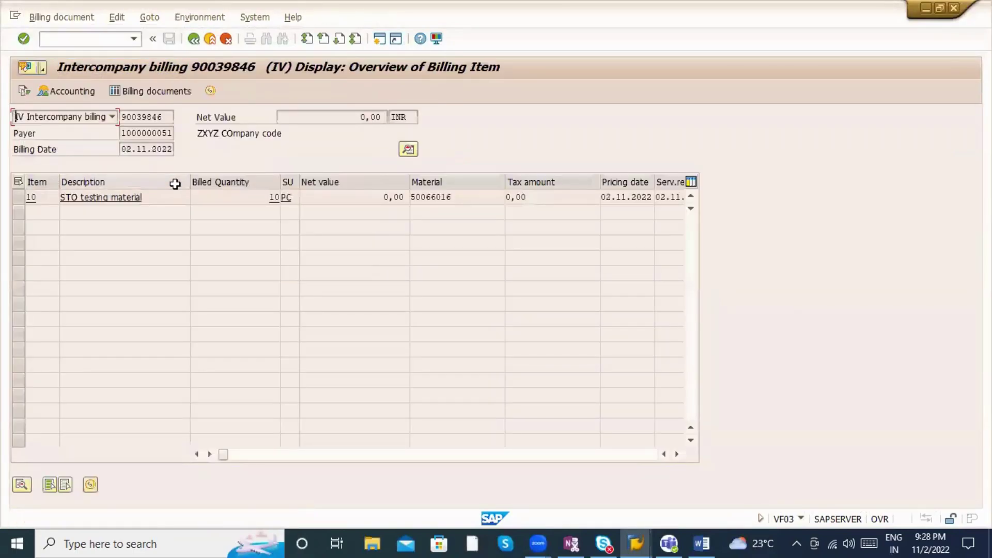
{"action": "left_click", "coordinate": [164, 199]}
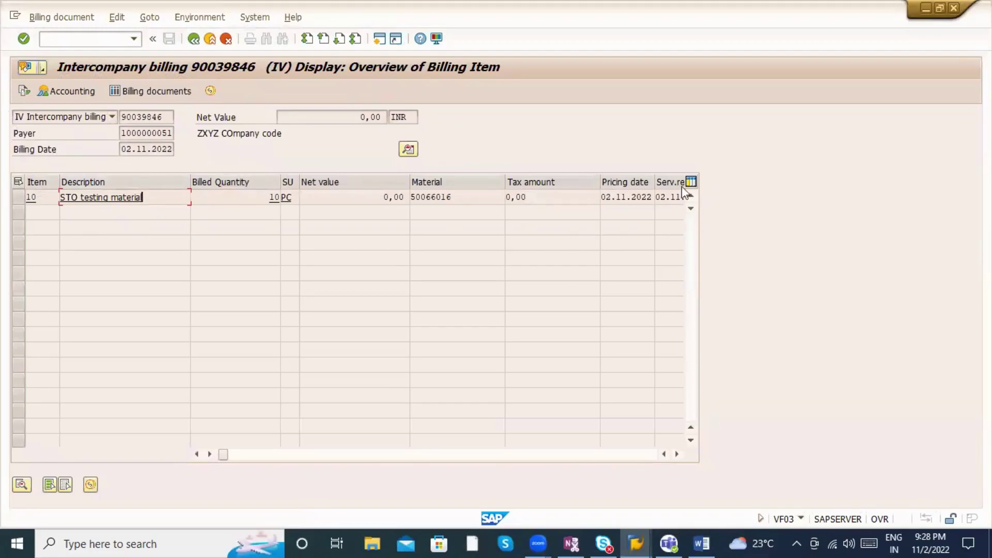
{"action": "left_click", "coordinate": [217, 196]}
Step: Open the outbound delivery's document flow in VL03N, check the intercompany billing entry's status and return to the initial screen
{"action": "left_click", "coordinate": [76, 47]}
{"action": "type", "text": "/nvl03n"}
{"action": "key", "text": "Return"}
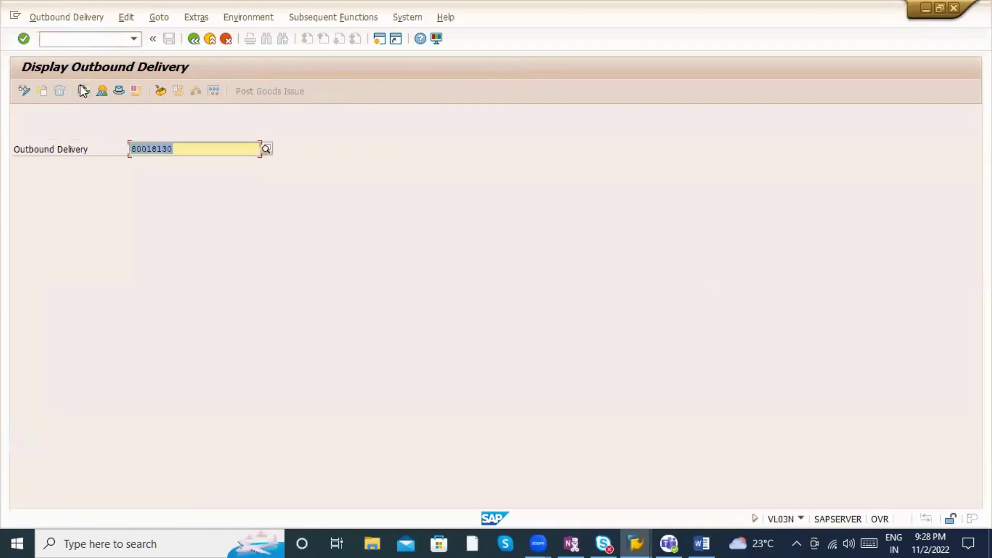
{"action": "key", "text": "F7"}
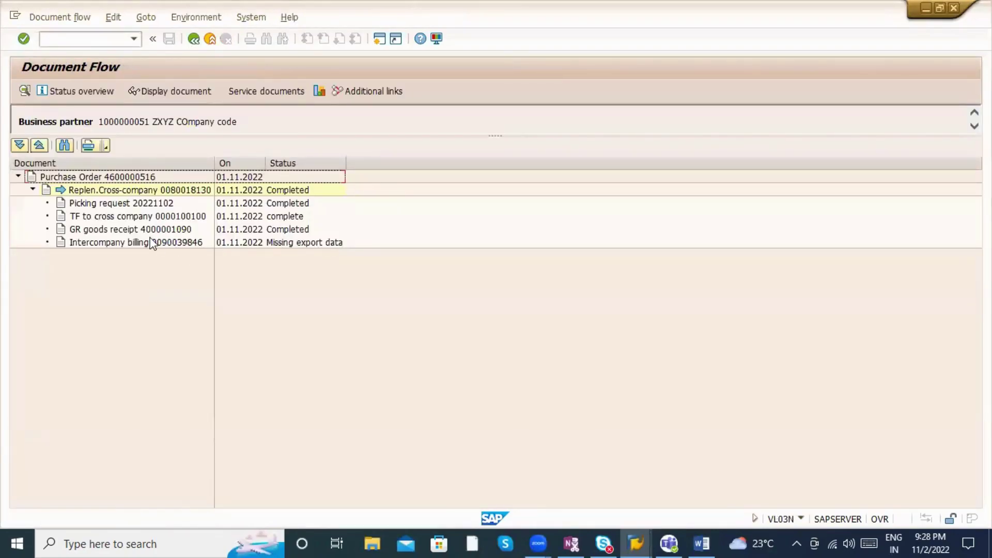
{"action": "left_click", "coordinate": [152, 242]}
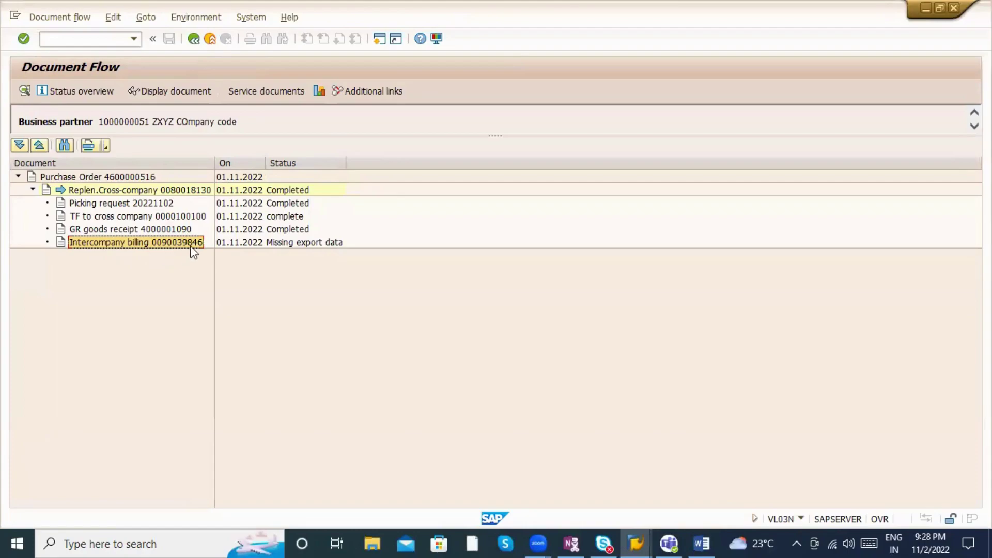
{"action": "left_click", "coordinate": [192, 40]}
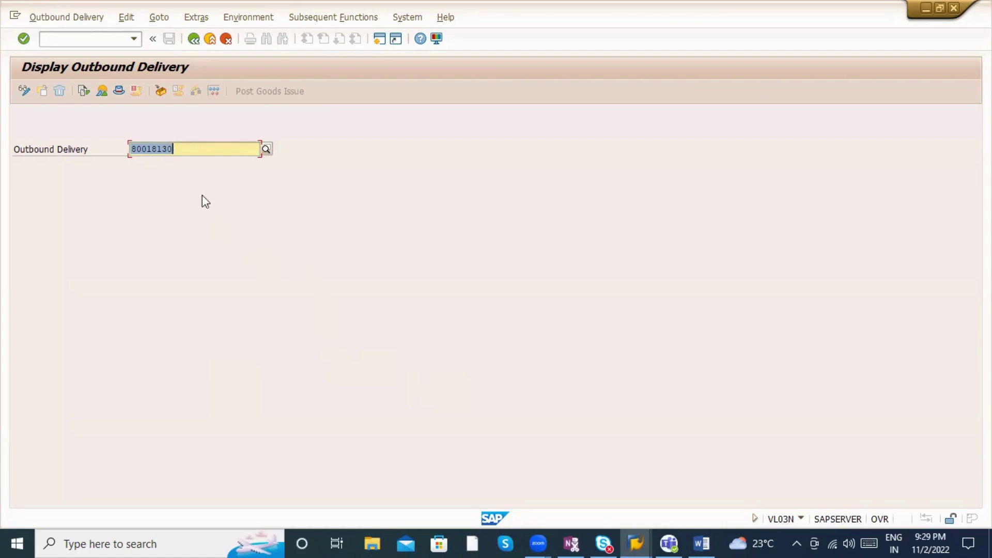
Step: Display the stock transport order in ME23N and open the outbound delivery from its purchase order history
{"action": "left_click", "coordinate": [203, 40]}
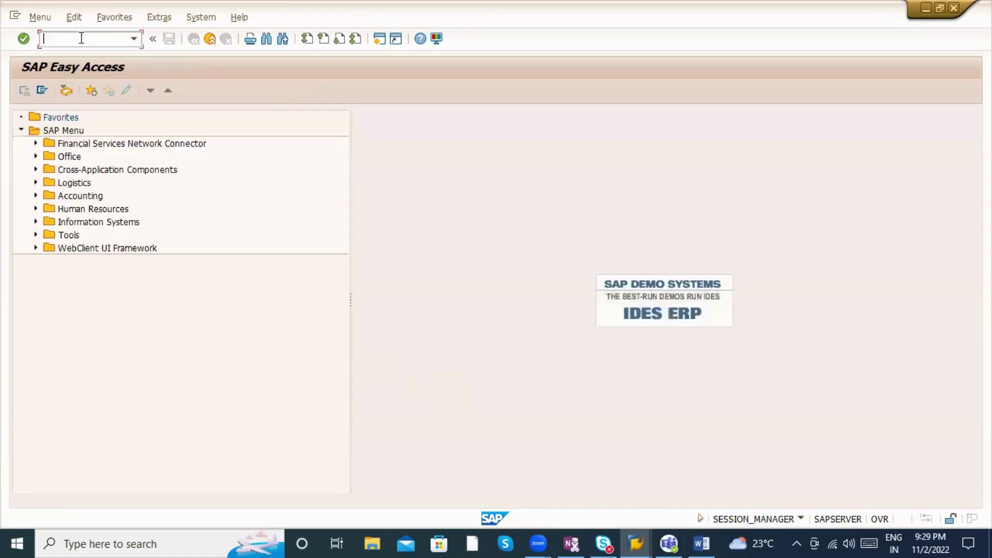
{"action": "type", "text": "me23n"}
{"action": "key", "text": "Return"}
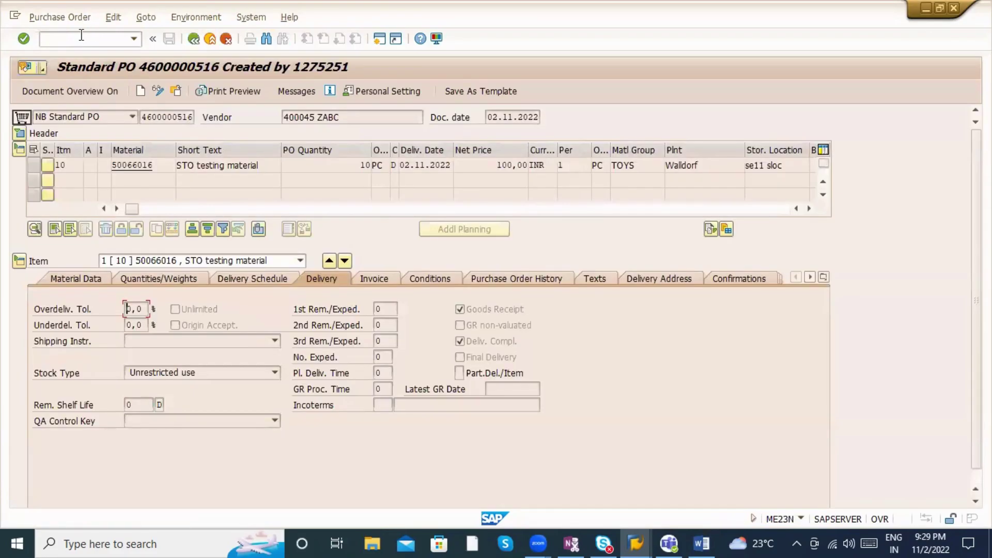
{"action": "left_click", "coordinate": [487, 283]}
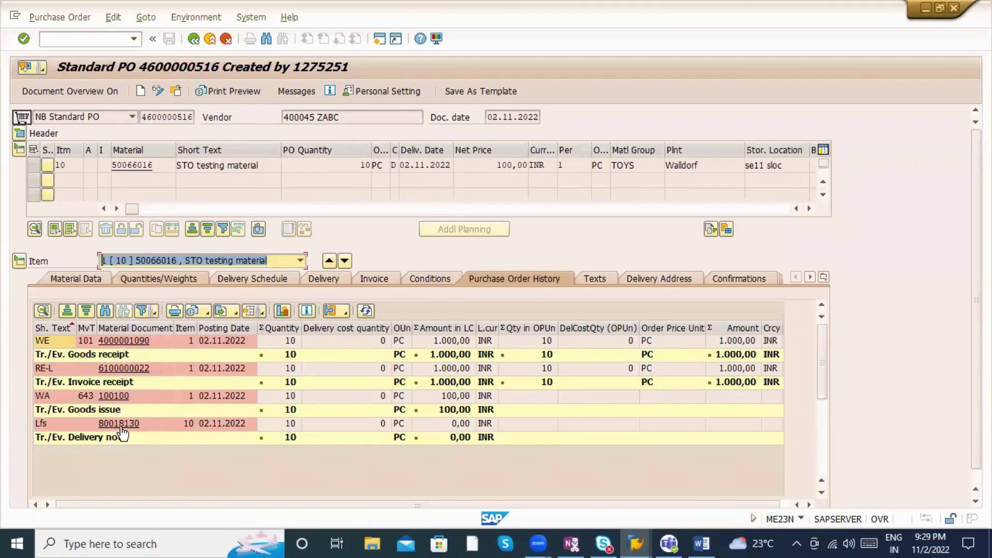
{"action": "left_click", "coordinate": [119, 425]}
{"action": "left_click", "coordinate": [120, 425]}
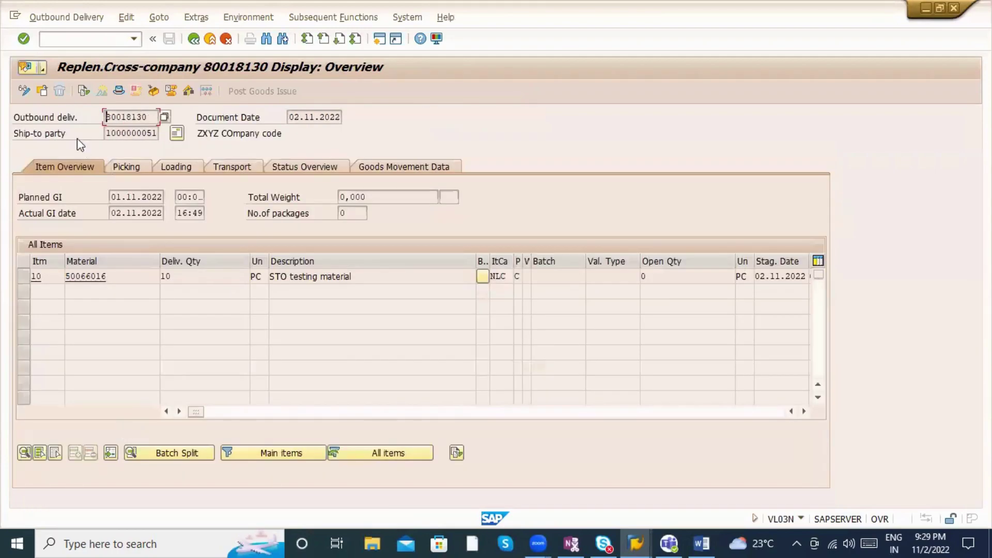
Step: Review the picking, cross-company transfer and intercompany billing entries in the delivery's document flow, and return to the delivery overview
{"action": "left_click", "coordinate": [83, 92]}
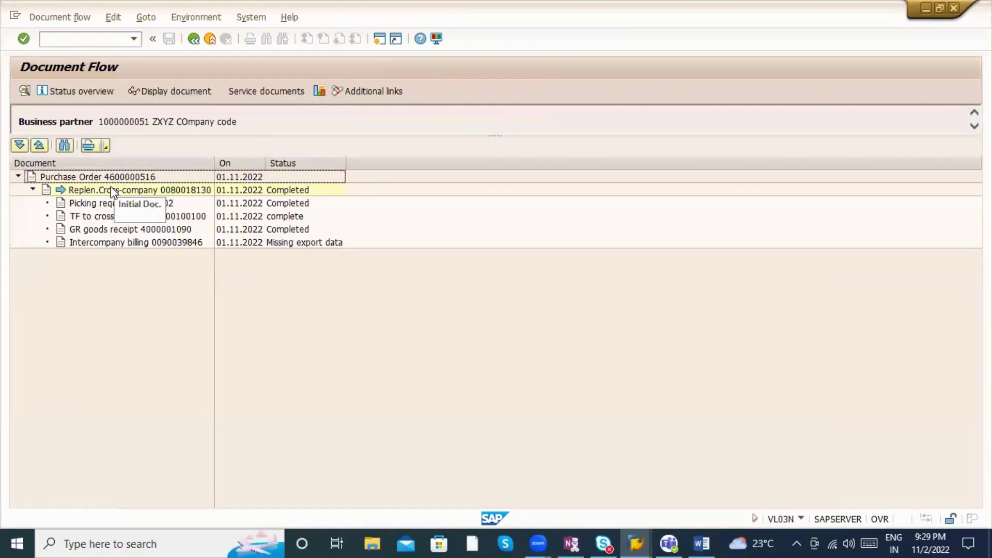
{"action": "left_click", "coordinate": [119, 204]}
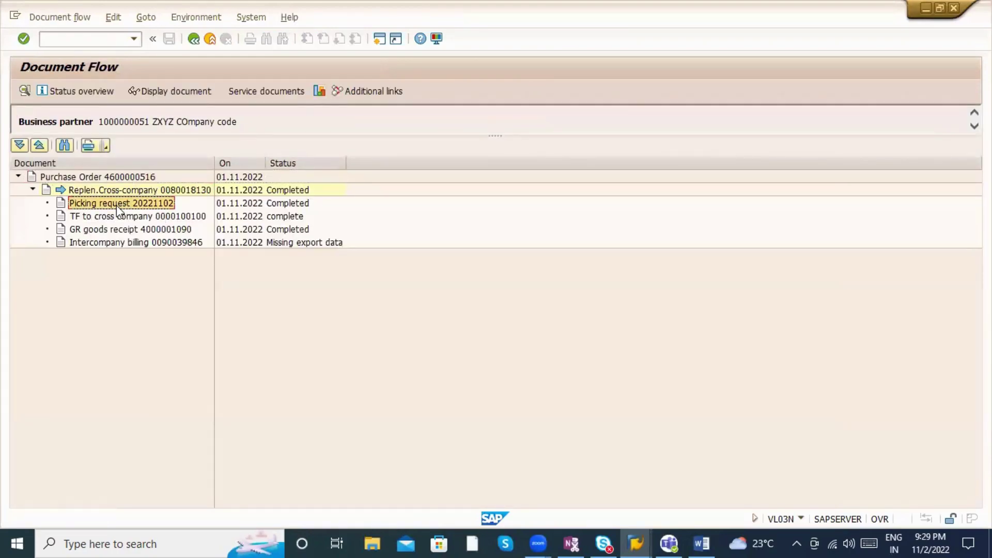
{"action": "left_click", "coordinate": [125, 215]}
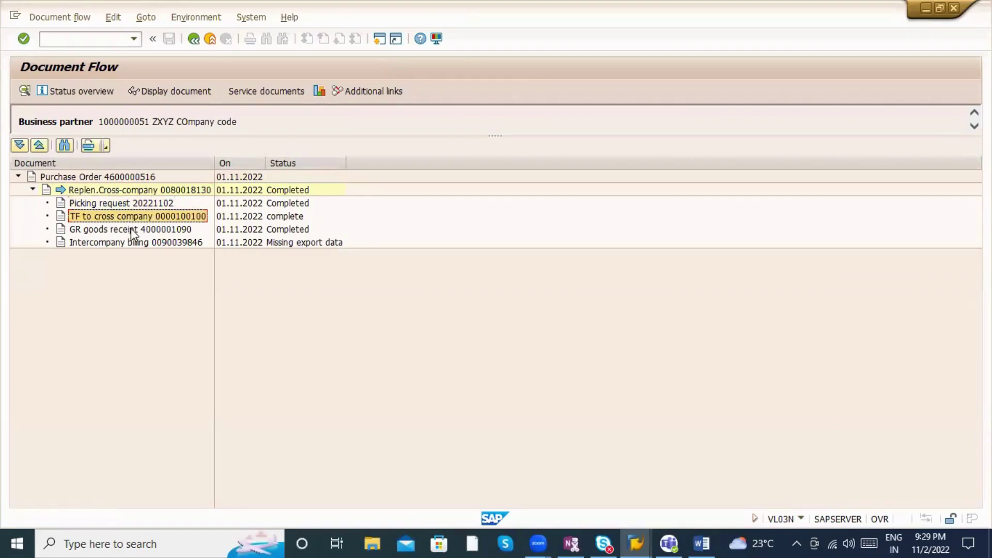
{"action": "left_click", "coordinate": [134, 244]}
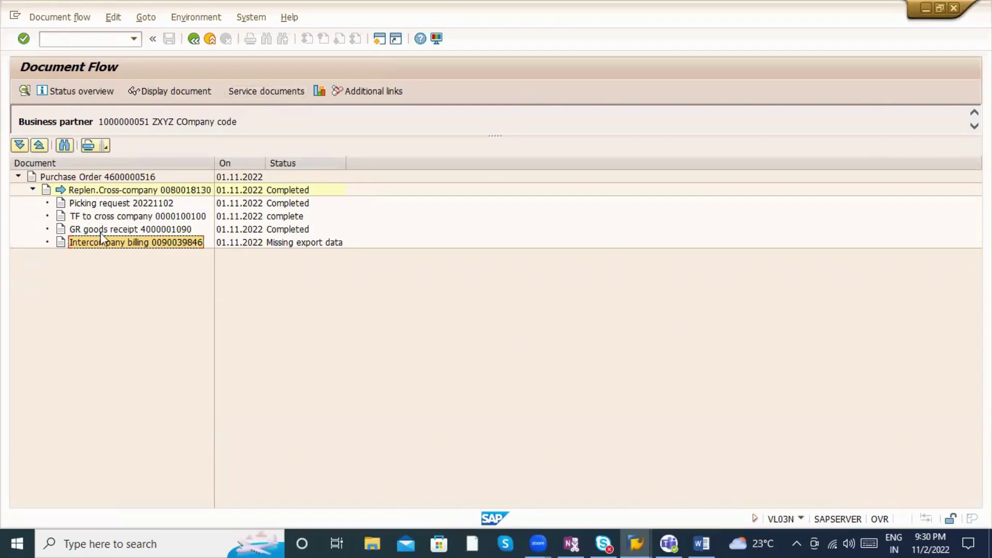
{"action": "left_click", "coordinate": [200, 40]}
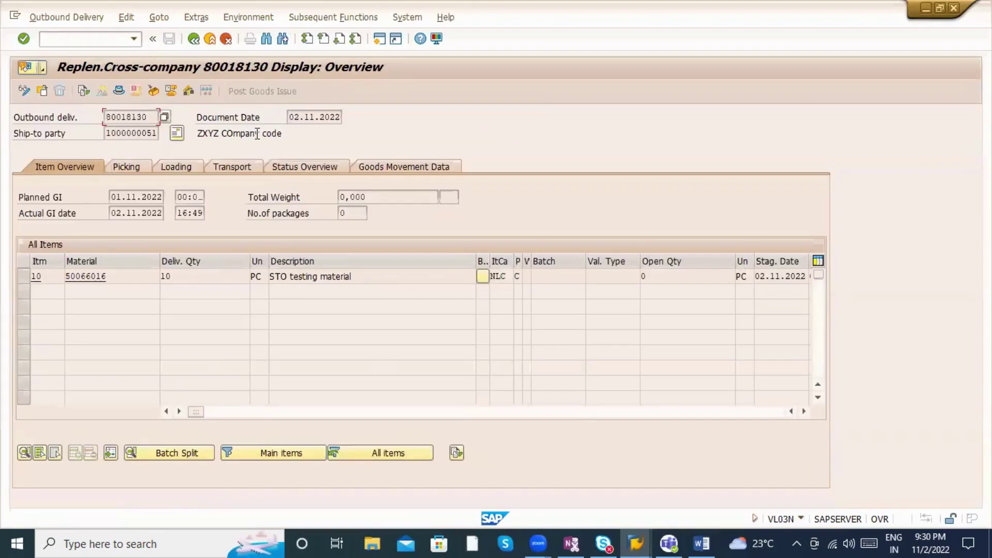
Step: Switch to the Word notes, select movement type 645 in the Inter STO line and switch back to the SAP invoice display session
{"action": "key", "text": "alt+Tab"}
{"action": "key", "text": "alt+Tab"}
{"action": "key", "text": "alt+Tab"}
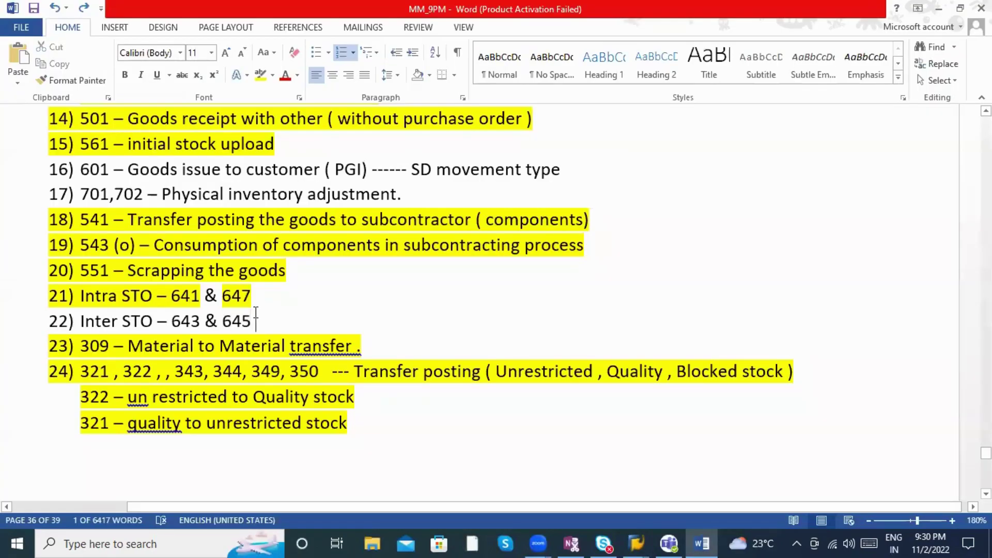
{"action": "left_click_drag", "start_coordinate": [224, 319], "coordinate": [255, 321]}
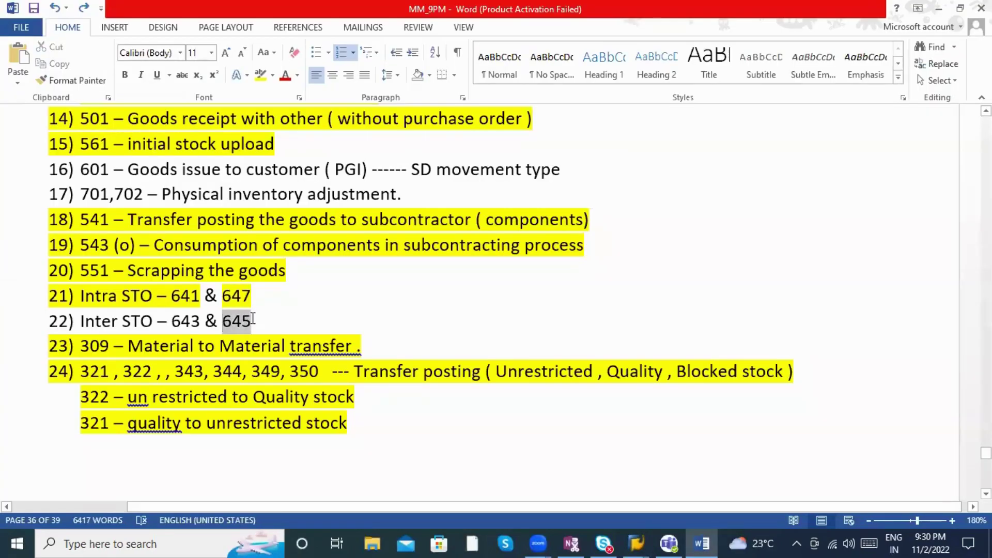
{"action": "key", "text": "ctrl+x"}
{"action": "key", "text": "alt+Tab"}
{"action": "key", "text": "alt+Tab"}
{"action": "key", "text": "alt+Tab"}
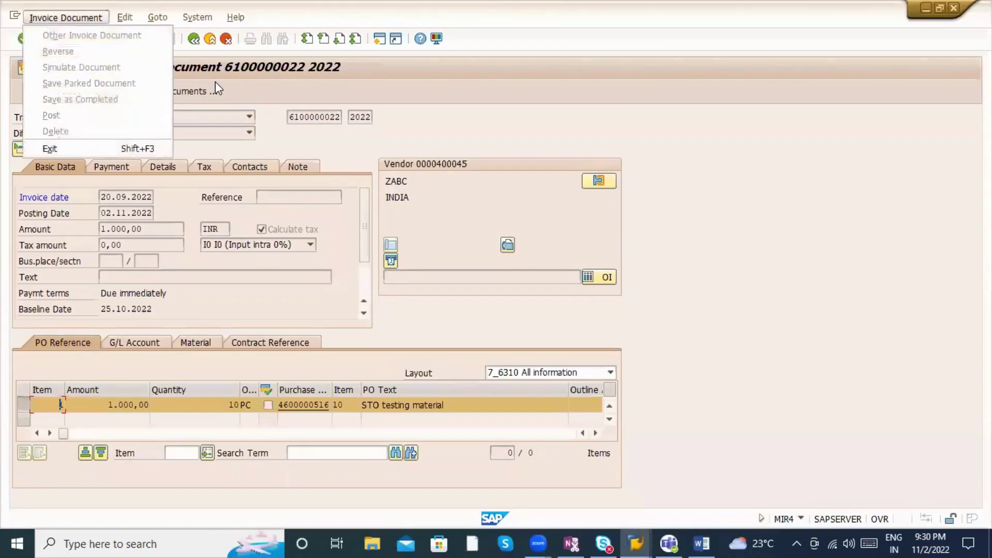
Step: Start transaction SPRO in place of the invoice display and open the SAP Reference IMG
{"action": "left_click", "coordinate": [95, 42]}
{"action": "type", "text": "/nspro"}
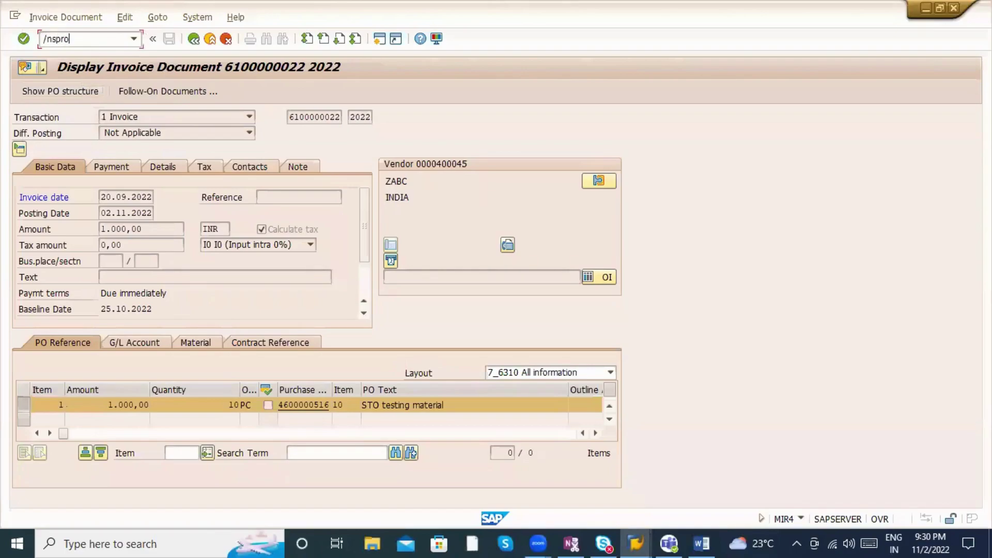
{"action": "key", "text": "Return"}
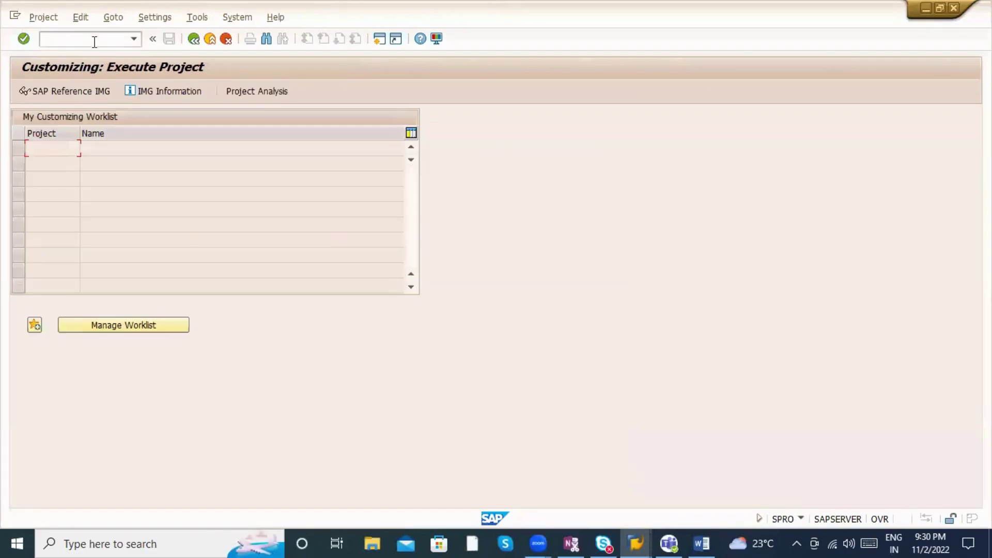
{"action": "left_click", "coordinate": [68, 89]}
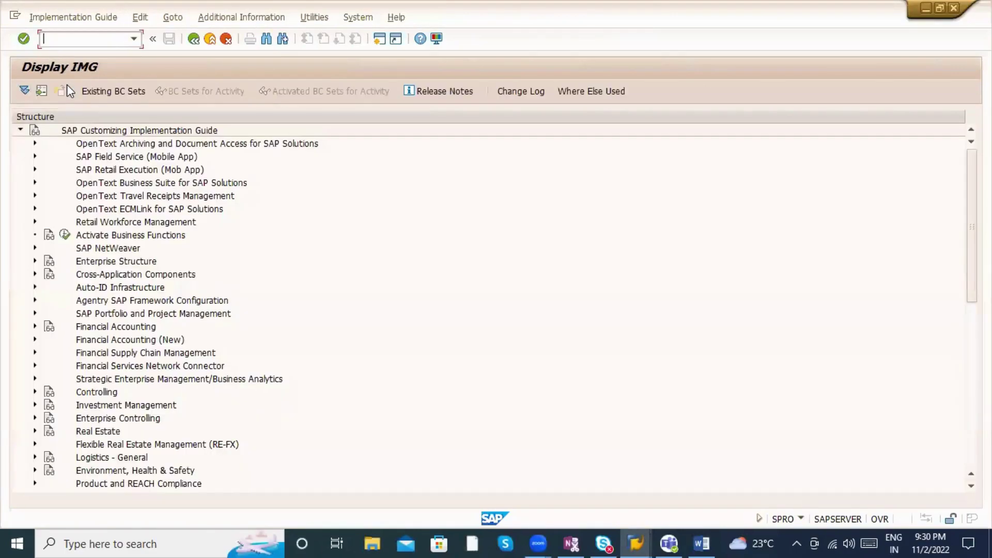
Step: Expand the IMG path Materials Management > Purchasing > Purchase Order > Set up Stock Transport Order
{"action": "scroll", "coordinate": [159, 305], "scroll_direction": "down", "scroll_amount": 3}
{"action": "scroll", "coordinate": [159, 310], "scroll_direction": "down", "scroll_amount": 2}
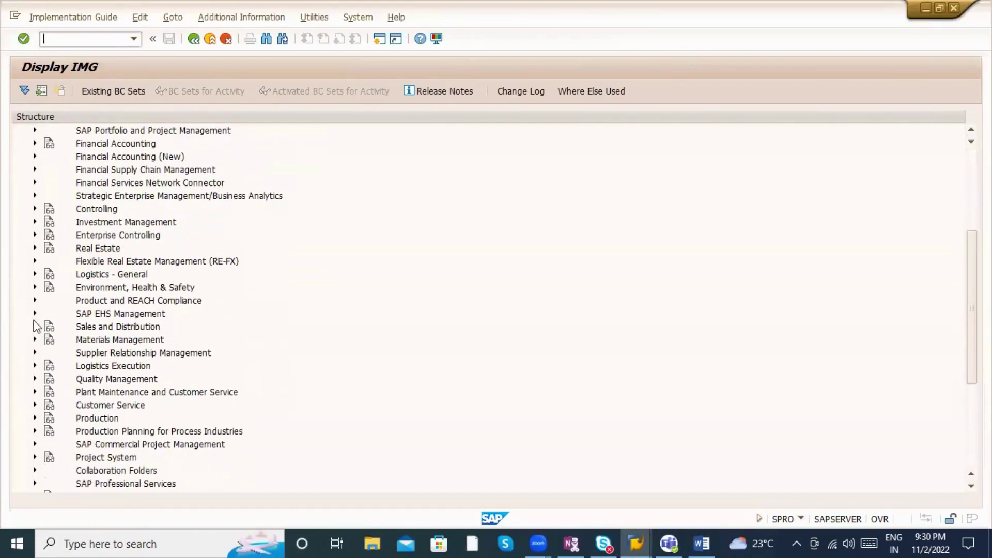
{"action": "left_click", "coordinate": [35, 340]}
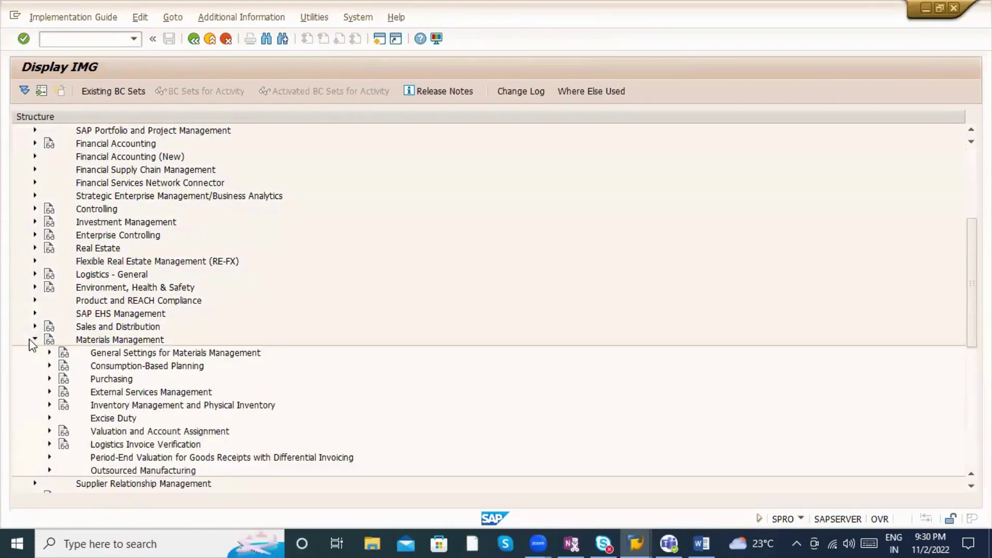
{"action": "scroll", "coordinate": [29, 333], "scroll_direction": "down", "scroll_amount": 2}
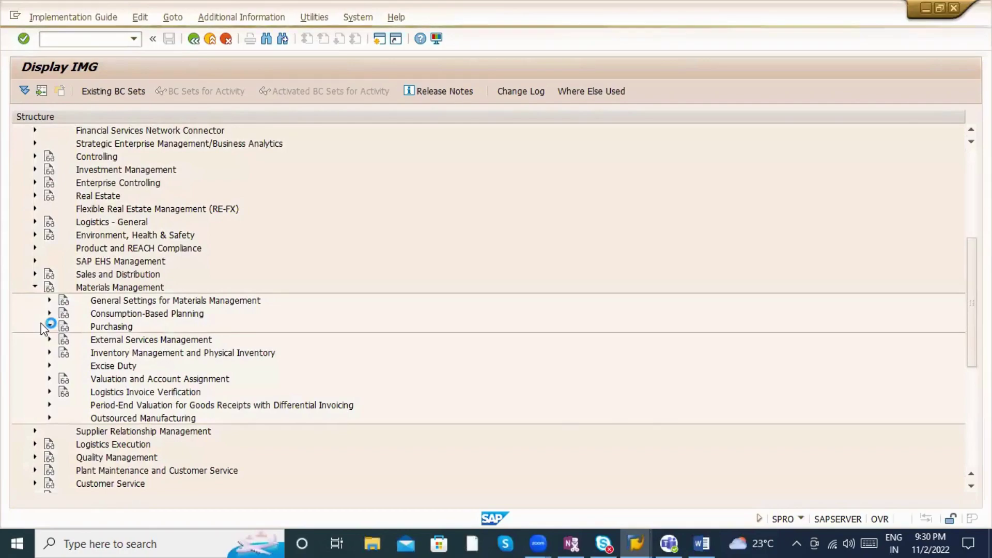
{"action": "left_click", "coordinate": [49, 327]}
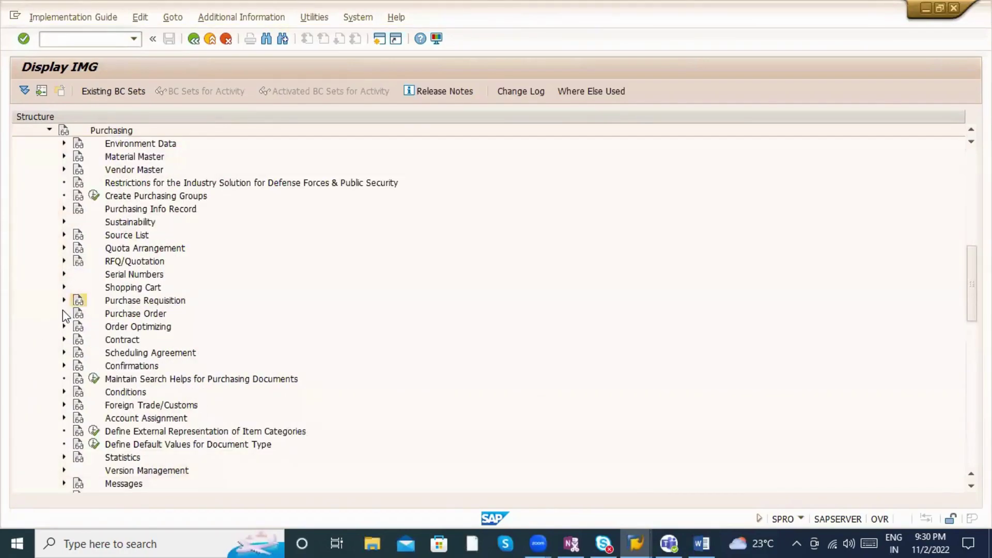
{"action": "left_click", "coordinate": [73, 297]}
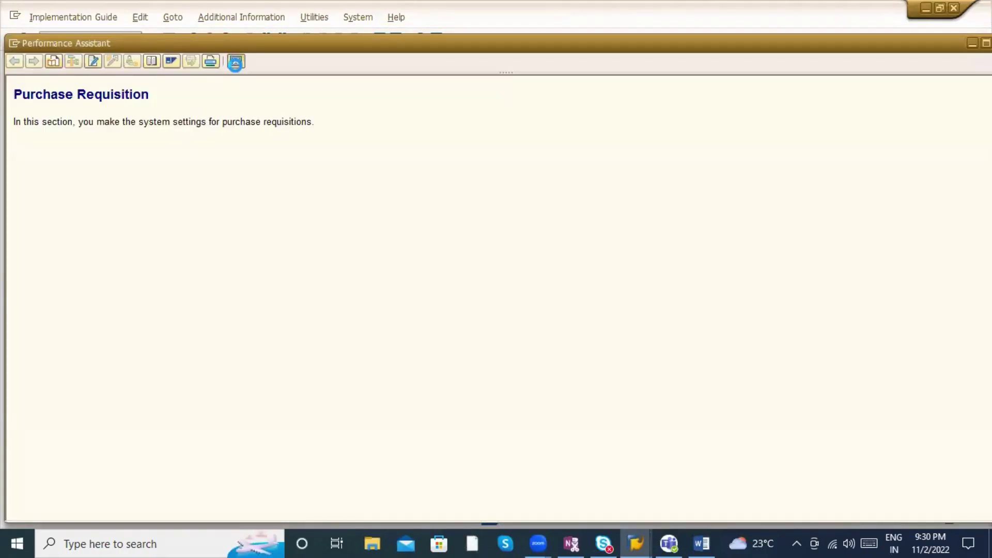
{"action": "left_click", "coordinate": [236, 60]}
{"action": "left_click", "coordinate": [64, 313]}
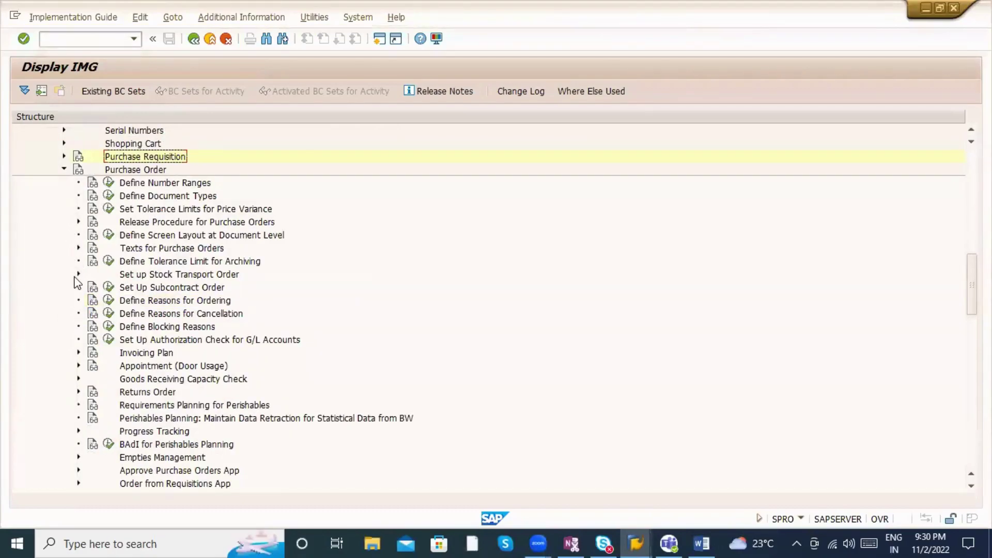
{"action": "left_click", "coordinate": [77, 275]}
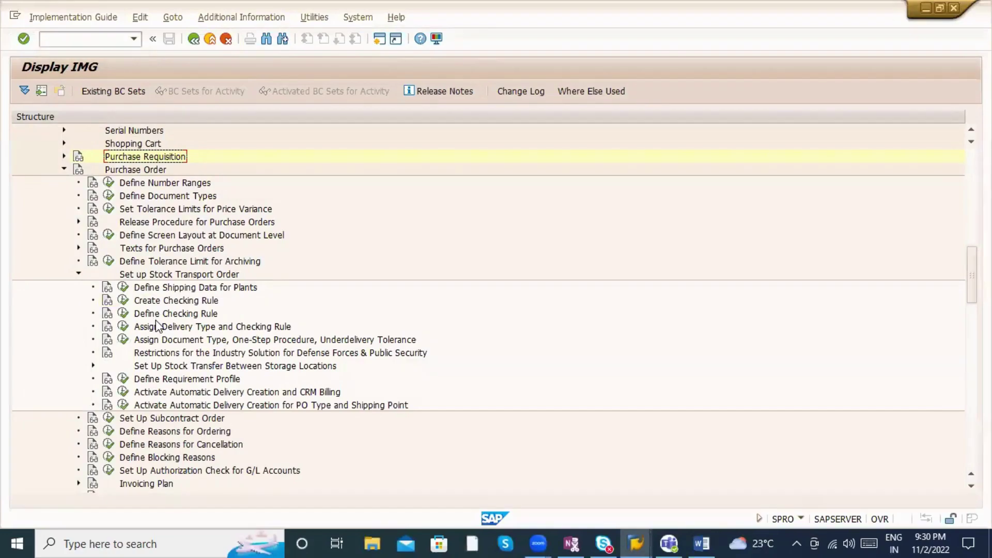
Step: Open Assign Document Type, One-Step Procedure, Underdelivery Tolerance and position the list at supplying plant ZAB1 and plant SE11
{"action": "left_click", "coordinate": [126, 342]}
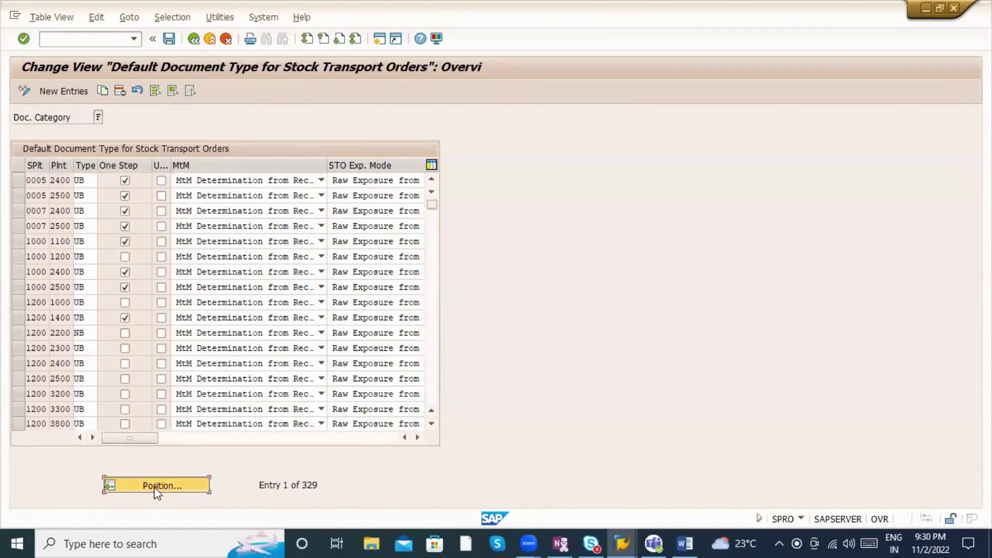
{"action": "left_click", "coordinate": [155, 489]}
{"action": "left_click", "coordinate": [150, 206]}
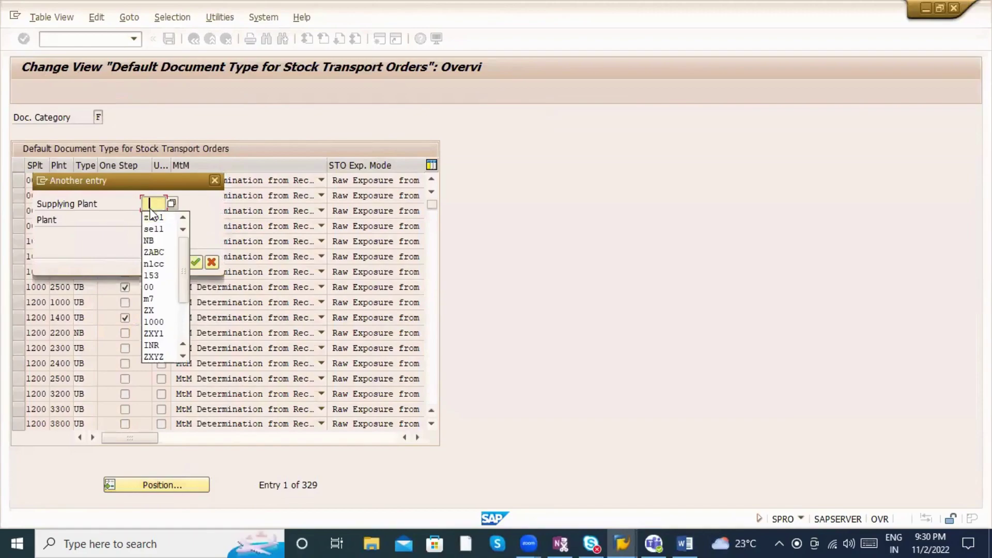
{"action": "left_click", "coordinate": [150, 217]}
{"action": "left_click", "coordinate": [157, 217]}
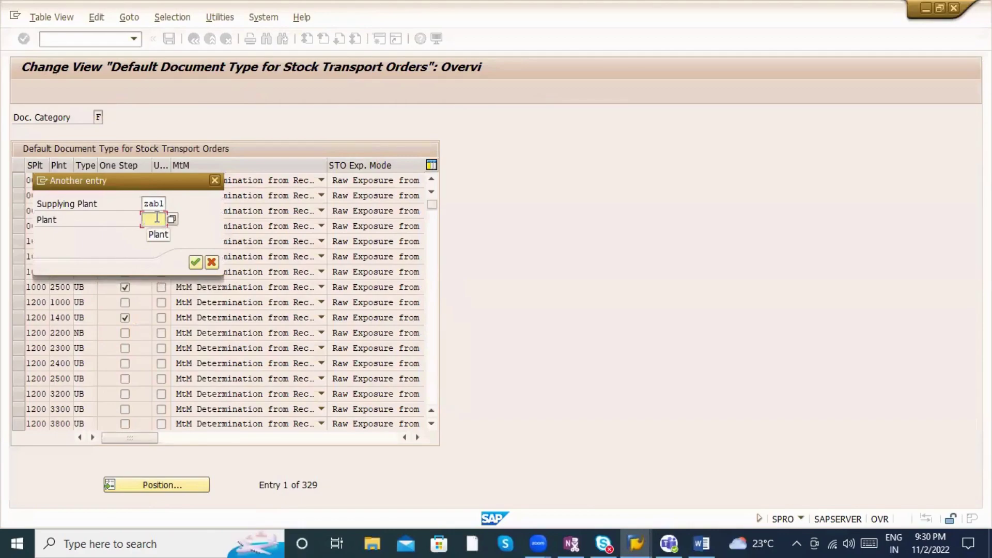
{"action": "left_click", "coordinate": [157, 218]}
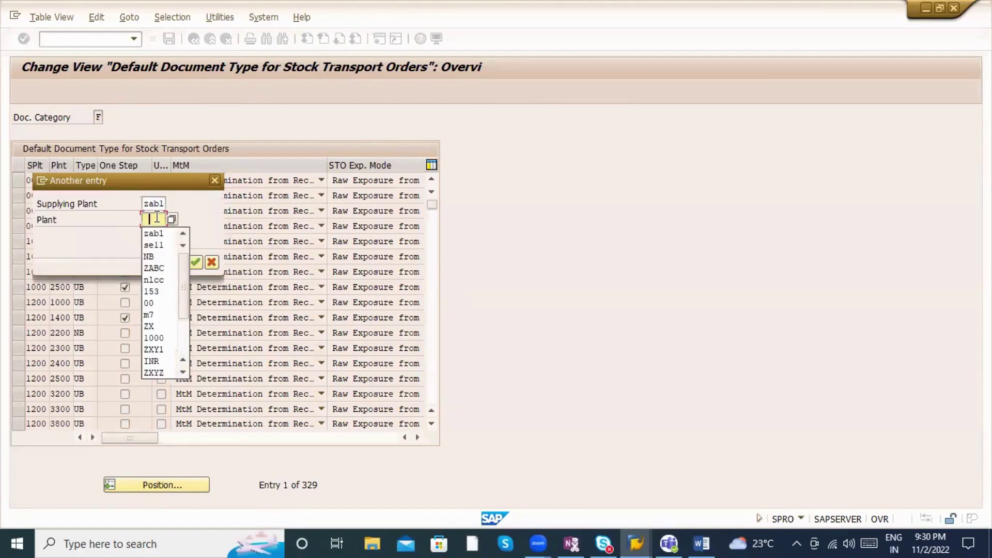
{"action": "left_click", "coordinate": [156, 245]}
{"action": "left_click", "coordinate": [195, 262]}
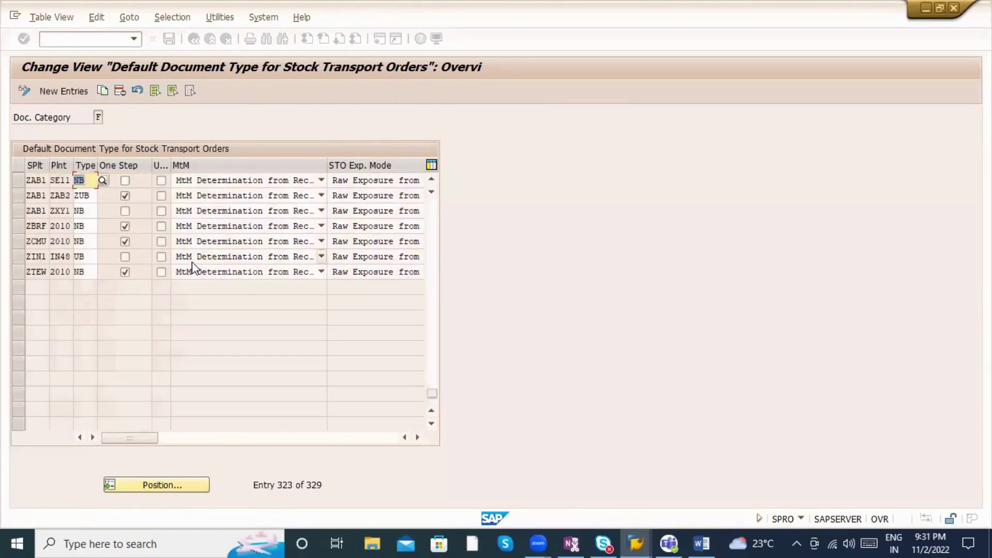
Step: Activate One Step for supplying plant ZAB1 and plant SE11, save it with the proposed customizing request and return to the IMG
{"action": "left_click", "coordinate": [126, 180]}
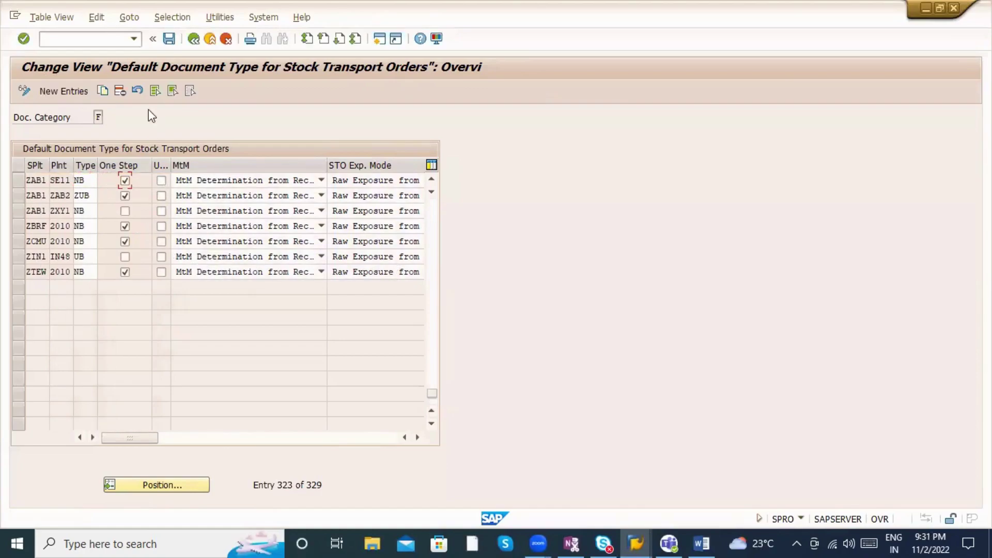
{"action": "left_click", "coordinate": [169, 41]}
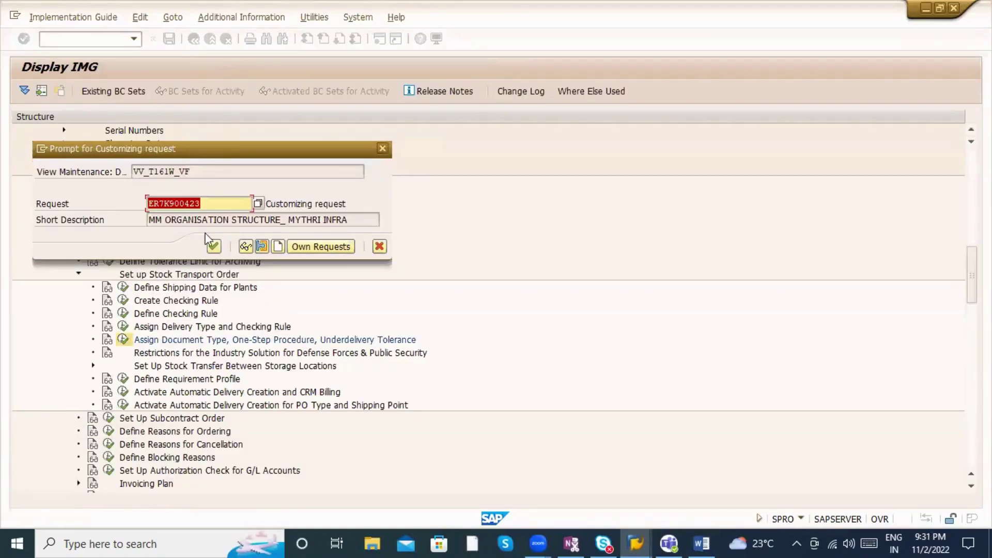
{"action": "left_click", "coordinate": [215, 246]}
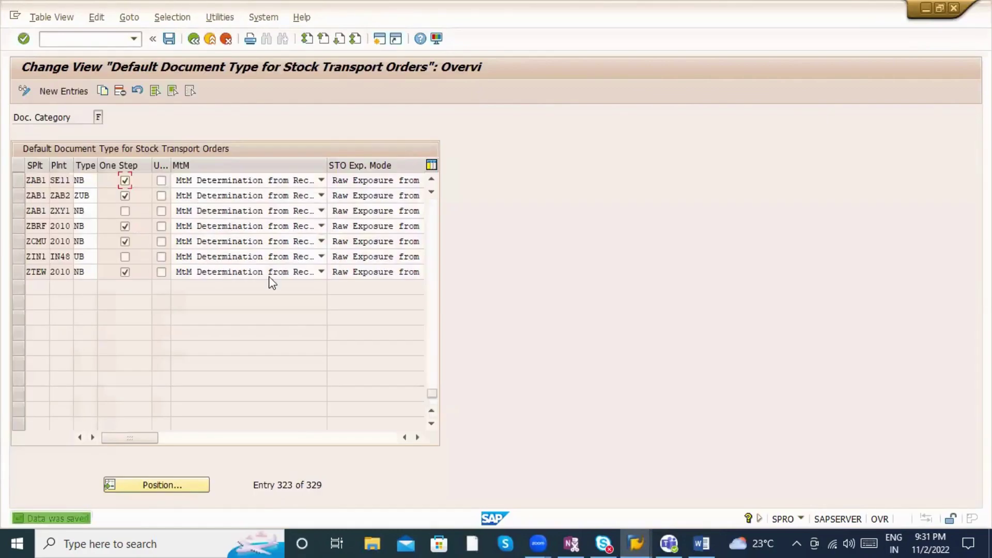
{"action": "left_click", "coordinate": [188, 46]}
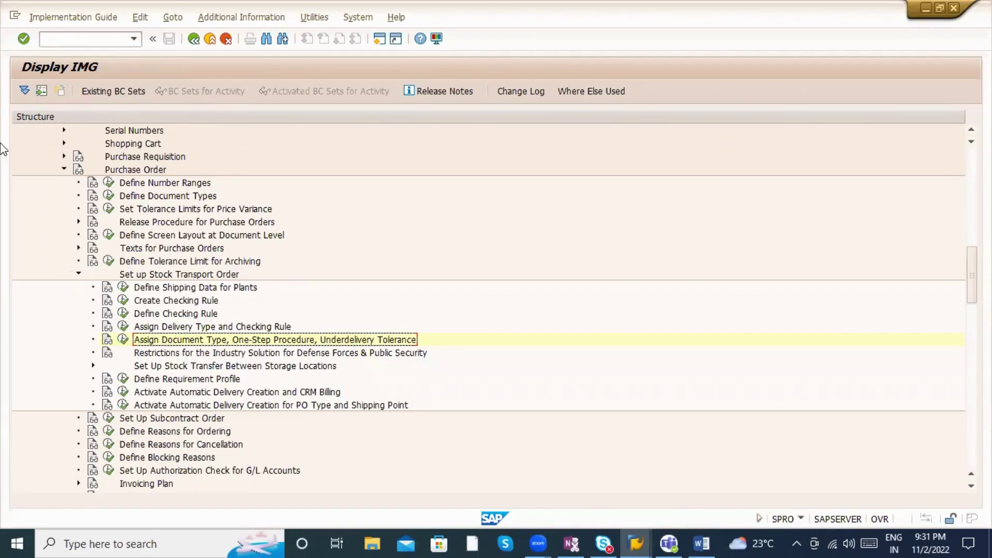
Step: Check the One Step setting for supplying plant ZAB1 and plant SE11 in the stock transport order document types, and leave the IMG
{"action": "left_click", "coordinate": [123, 342]}
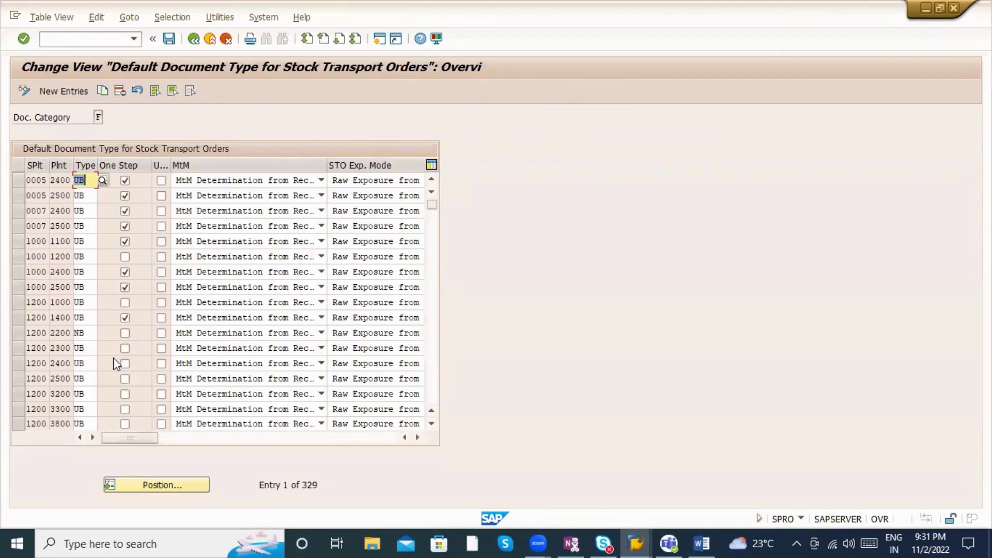
{"action": "left_click", "coordinate": [164, 485]}
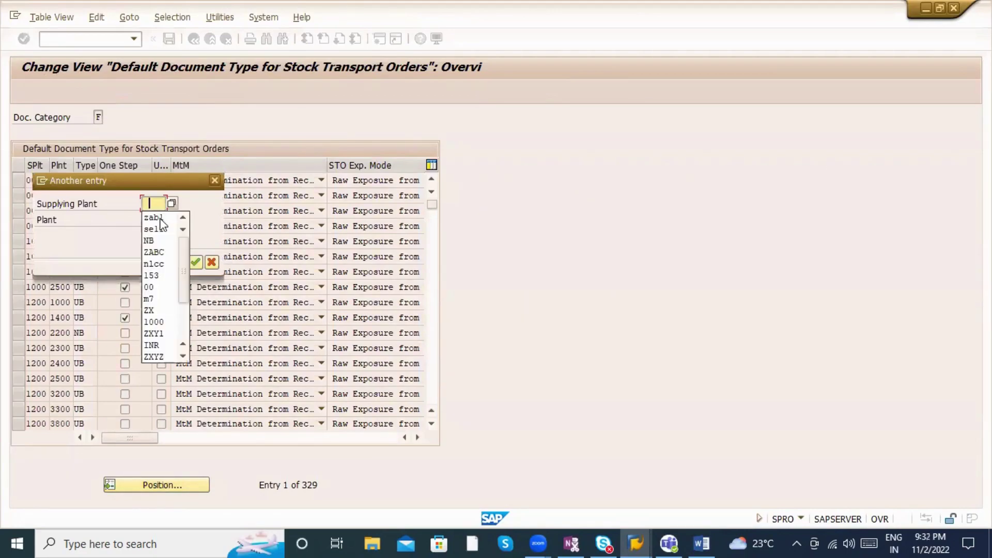
{"action": "left_click", "coordinate": [155, 217]}
{"action": "left_click", "coordinate": [155, 219]}
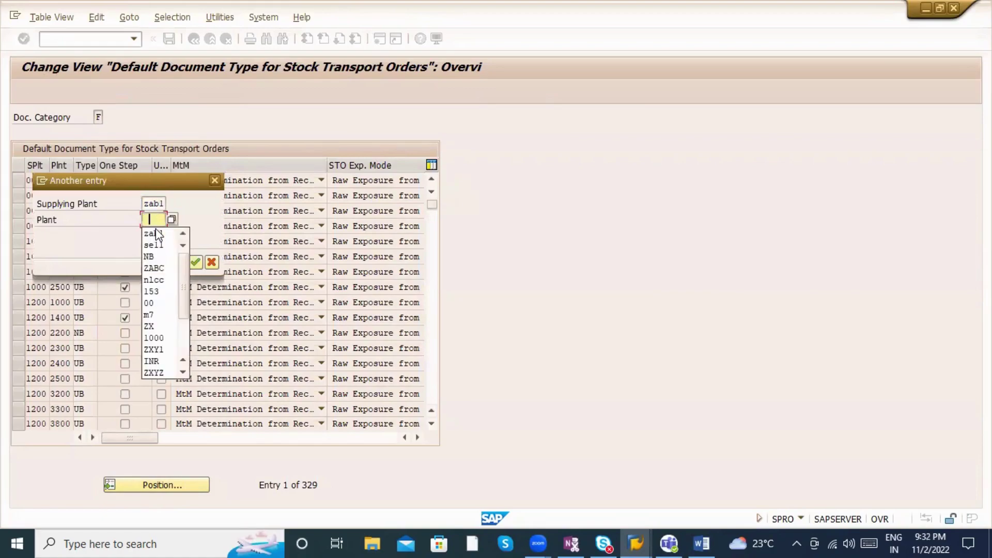
{"action": "left_click", "coordinate": [157, 234]}
{"action": "key", "text": "BackSpace"}
{"action": "key", "text": "BackSpace"}
{"action": "key", "text": "BackSpace"}
{"action": "key", "text": "BackSpace"}
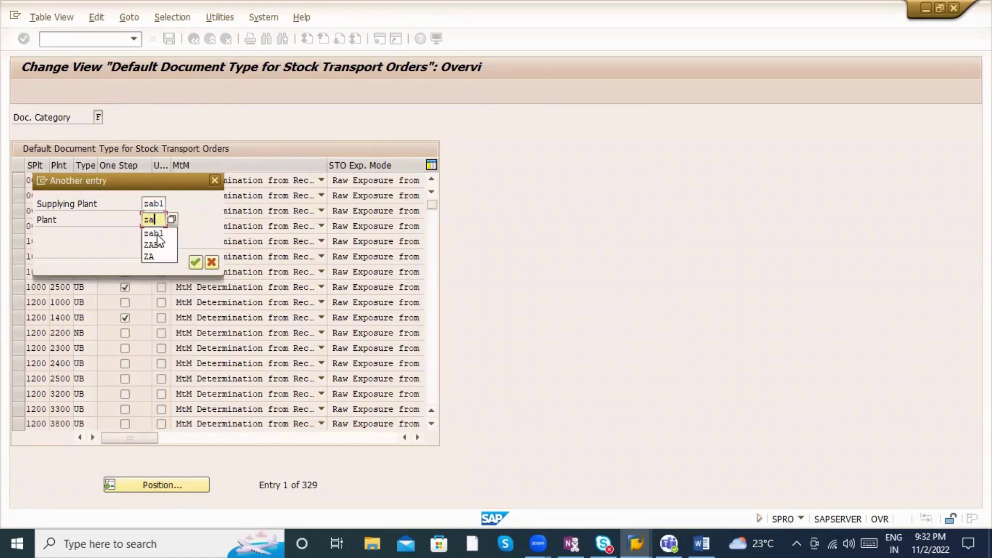
{"action": "type", "text": "se"}
{"action": "left_click", "coordinate": [157, 234]}
{"action": "key", "text": "Return"}
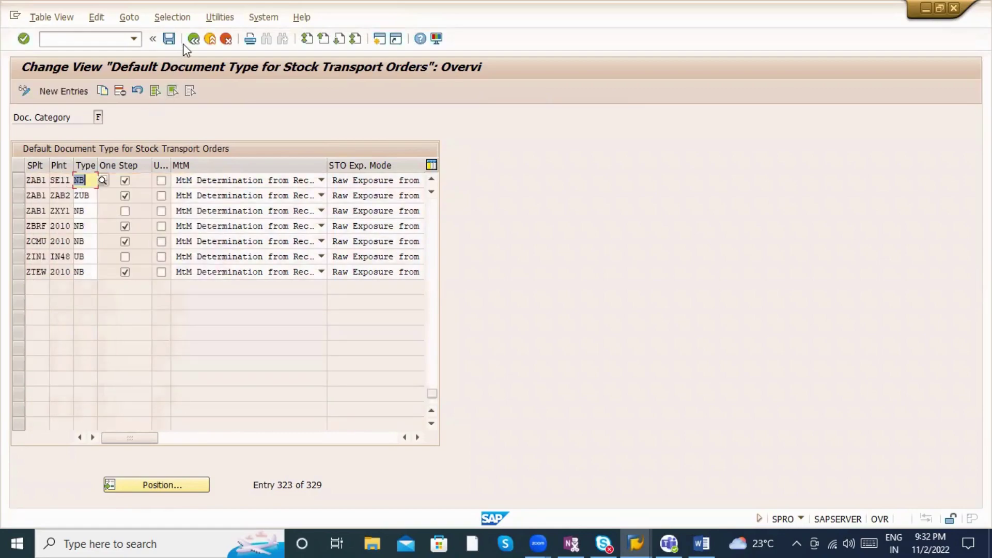
{"action": "left_click", "coordinate": [192, 40]}
{"action": "left_click", "coordinate": [194, 39]}
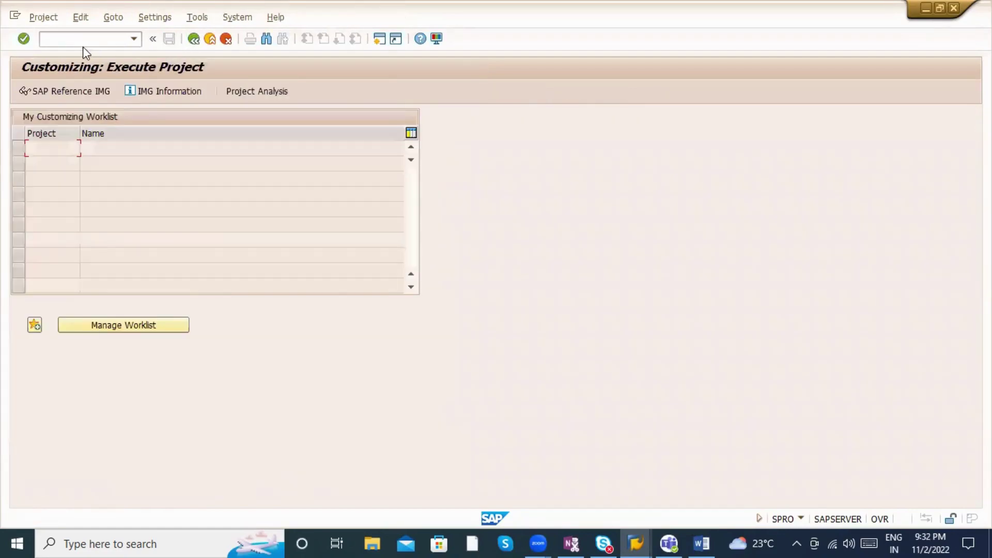
Step: Start transaction ME21N and enter ZABC as the vendor of a new standard purchase order
{"action": "type", "text": "/n"}
{"action": "key", "text": "Return"}
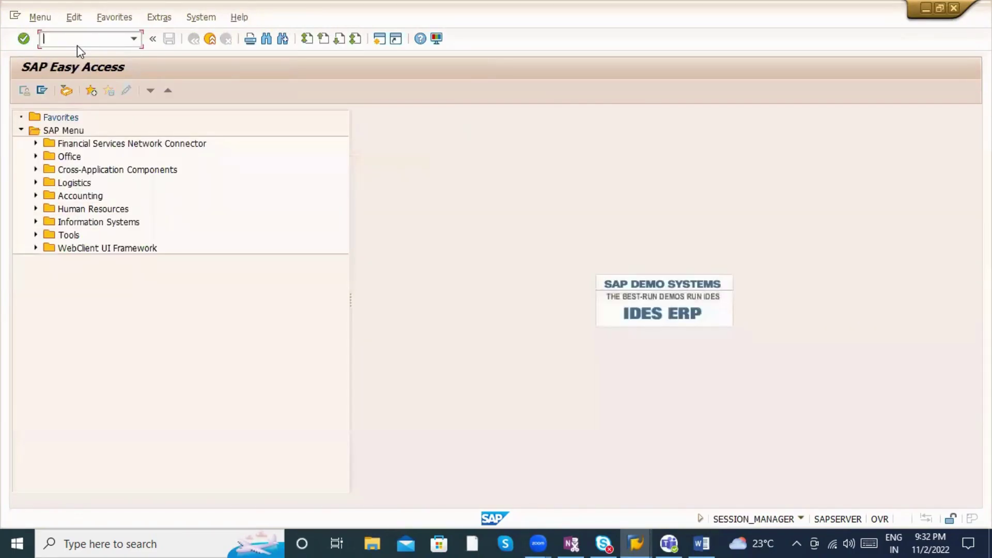
{"action": "type", "text": "me21n"}
{"action": "key", "text": "Return"}
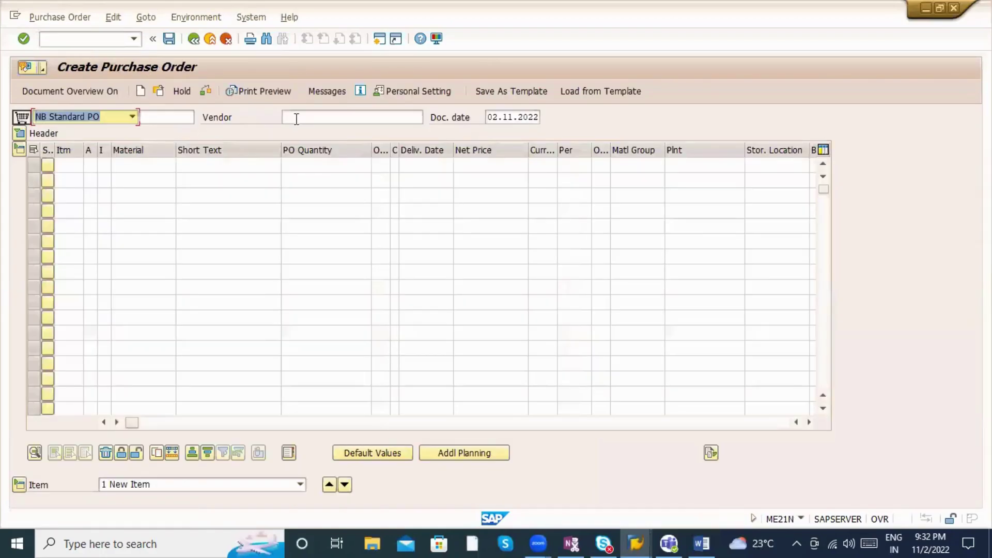
{"action": "left_click", "coordinate": [297, 119]}
{"action": "left_click", "coordinate": [299, 130]}
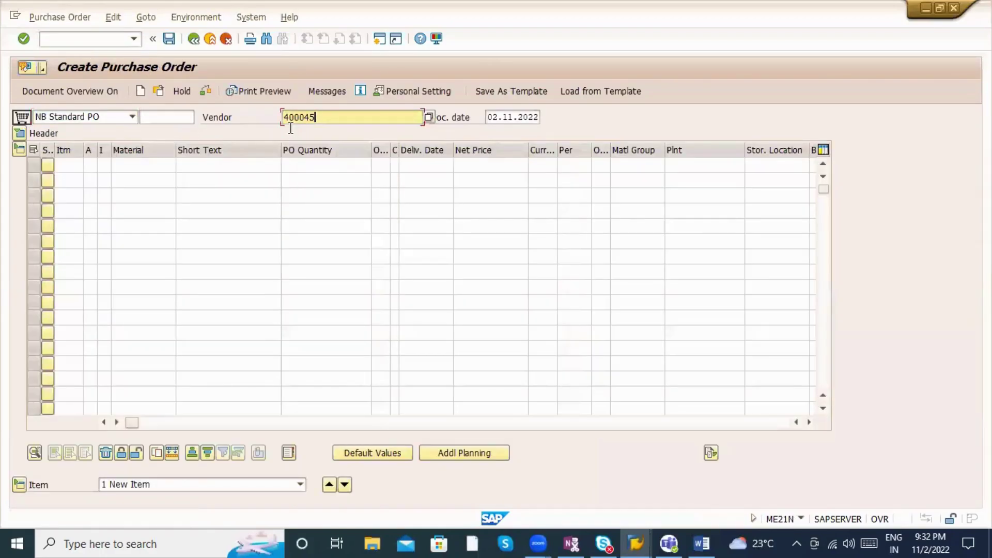
{"action": "key", "text": "Return"}
Step: Set the order's organizational data to purchasing organization SE11, purchasing group 000 and company code SE11
{"action": "left_click", "coordinate": [124, 164]}
{"action": "left_click", "coordinate": [126, 178]}
{"action": "left_click", "coordinate": [124, 181]}
{"action": "left_click", "coordinate": [130, 199]}
{"action": "left_click", "coordinate": [129, 211]}
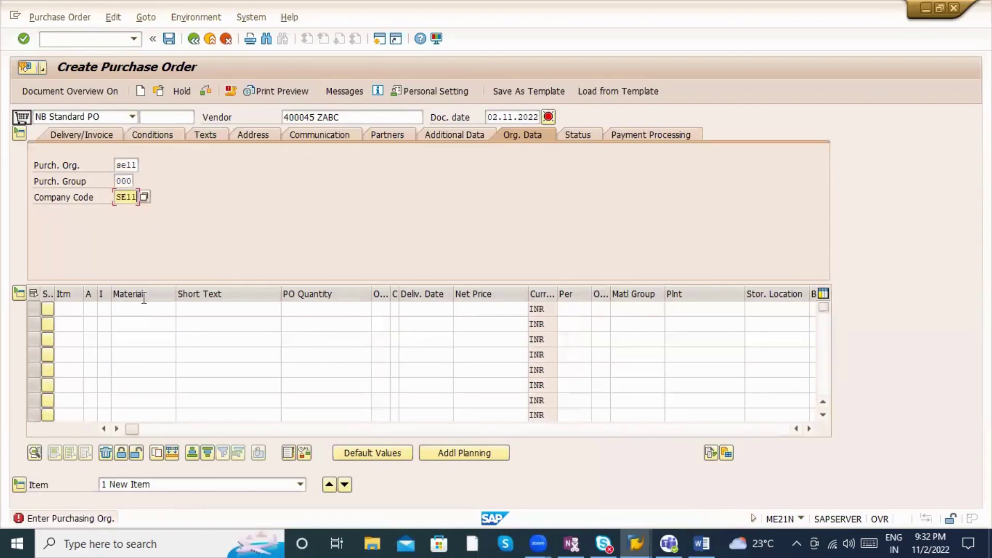
Step: Enter an order item for material 50066016 with plant Walldorf, storage location se11 sloc, net price 100 INR and quantity 10 PC
{"action": "left_click", "coordinate": [131, 309]}
{"action": "left_click", "coordinate": [137, 324]}
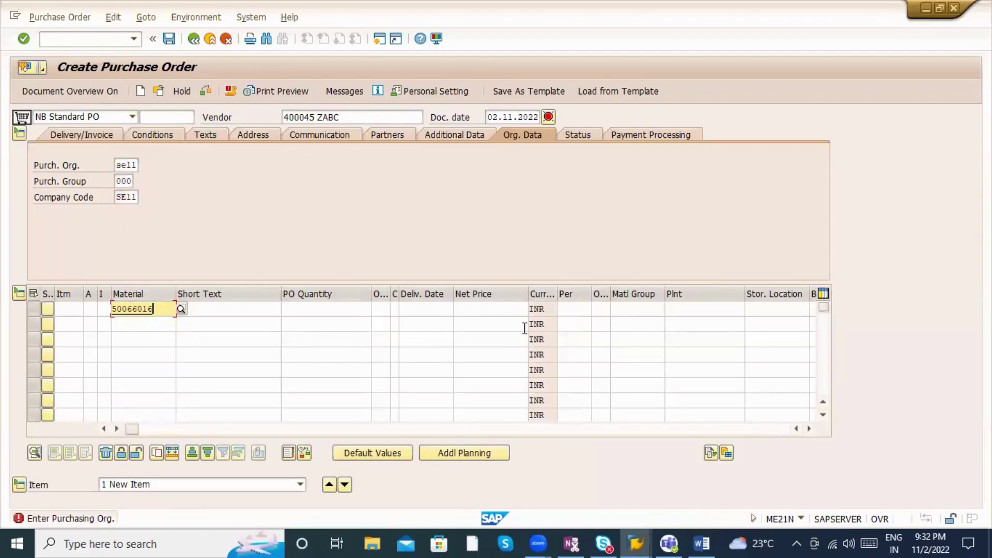
{"action": "left_click", "coordinate": [676, 309]}
{"action": "left_click", "coordinate": [677, 321]}
{"action": "left_click", "coordinate": [788, 309]}
{"action": "left_click", "coordinate": [783, 322]}
{"action": "left_click", "coordinate": [470, 310]}
{"action": "key", "text": "Return"}
{"action": "left_click", "coordinate": [331, 166]}
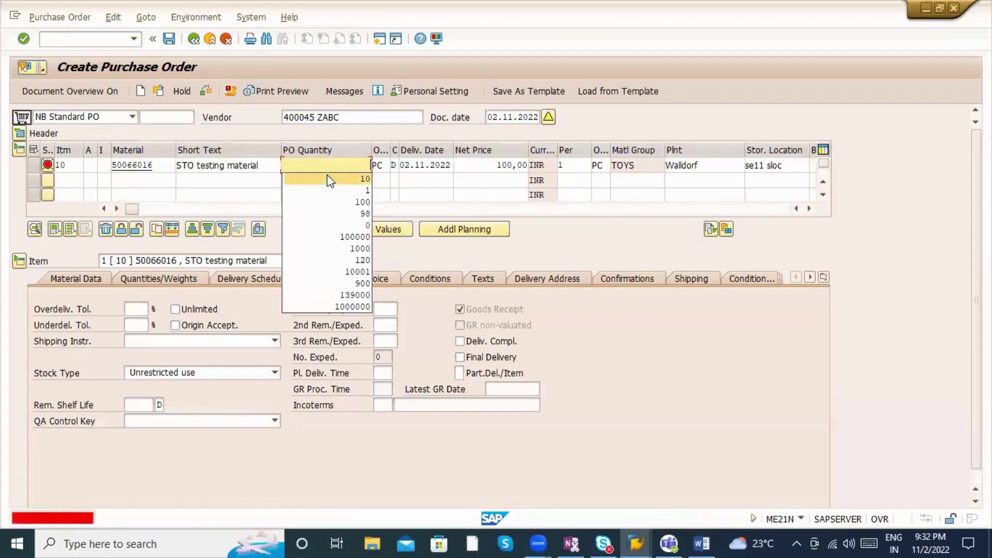
{"action": "left_click", "coordinate": [353, 201]}
{"action": "key", "text": "Return"}
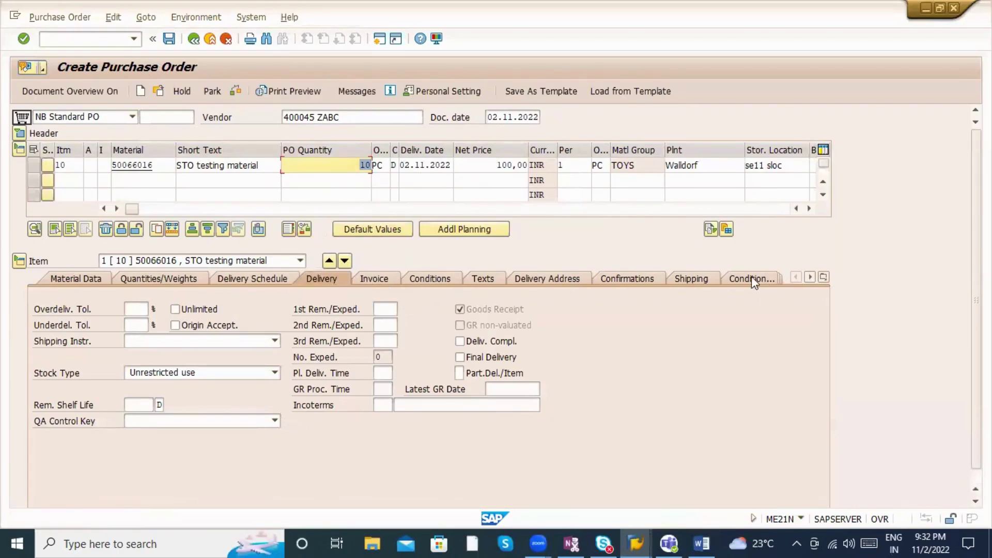
Step: Review the item's shipping data and save the purchase order
{"action": "left_click", "coordinate": [700, 280]}
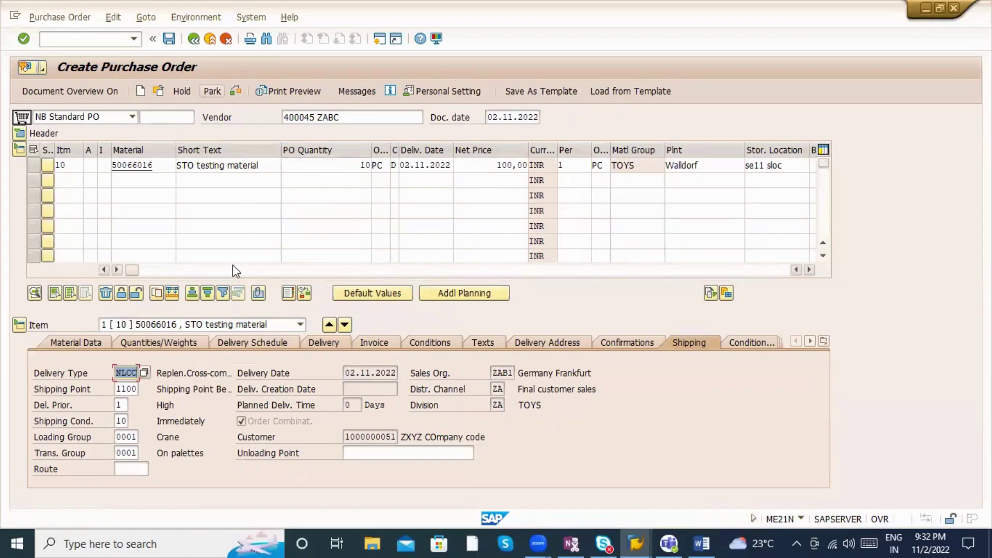
{"action": "left_click", "coordinate": [168, 39]}
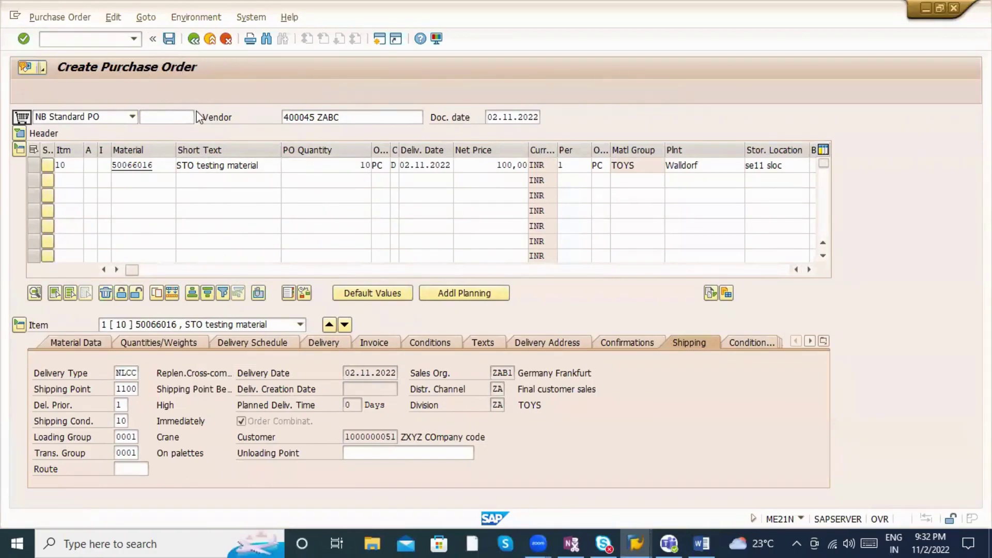
{"action": "left_click", "coordinate": [194, 279]}
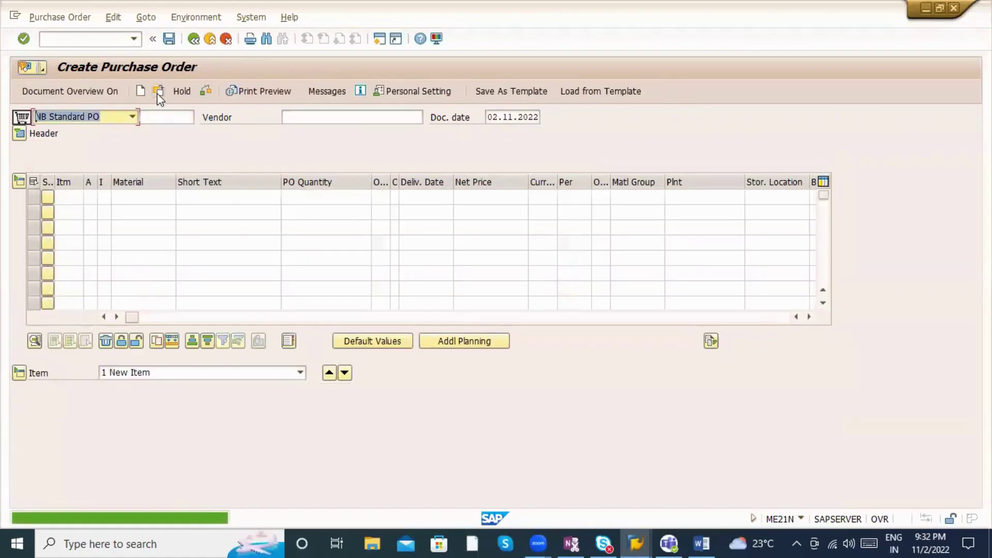
Step: Open the newly saved purchase order and copy its document number
{"action": "left_click", "coordinate": [163, 93]}
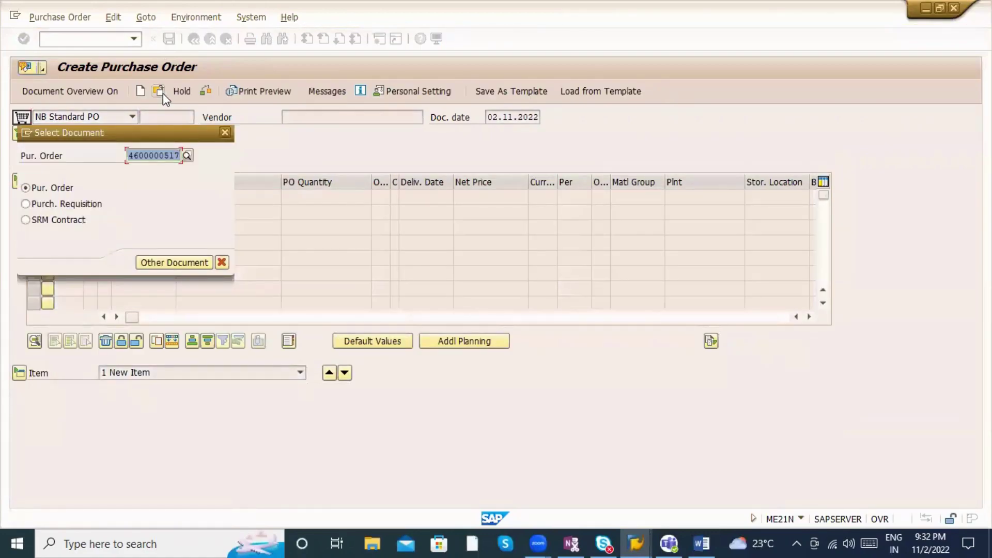
{"action": "key", "text": "Return"}
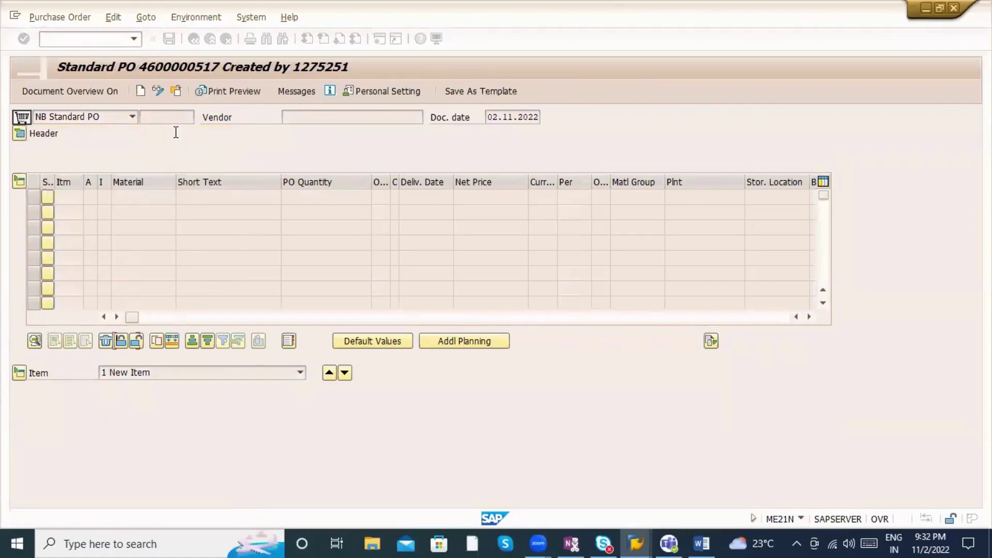
{"action": "left_click_drag", "start_coordinate": [144, 118], "coordinate": [205, 115]}
{"action": "key", "text": "ctrl+c"}
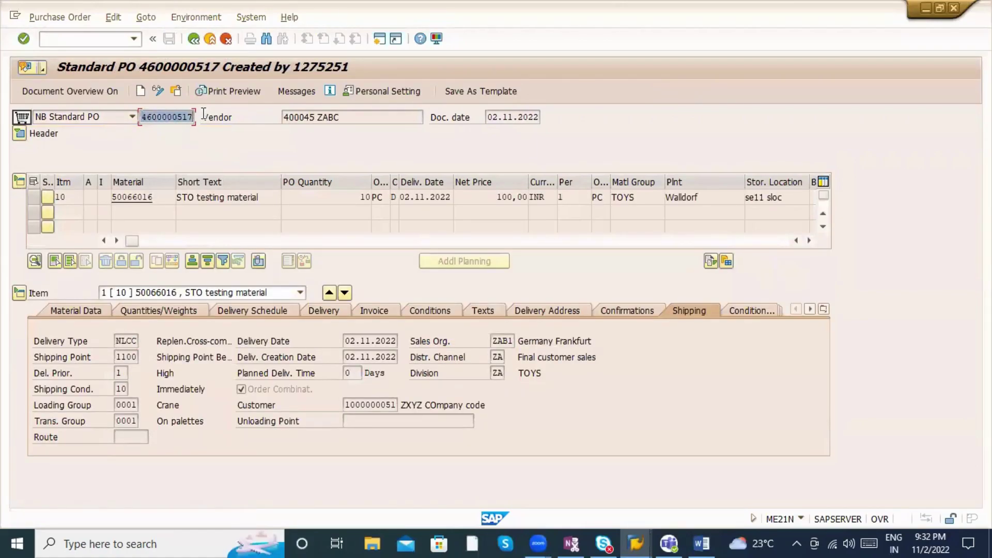
{"action": "left_click", "coordinate": [203, 115]}
Step: Start transaction VL10D for purchase order items due for shipping
{"action": "left_click", "coordinate": [117, 41]}
{"action": "type", "text": "/nvl010d"}
{"action": "key", "text": "Return"}
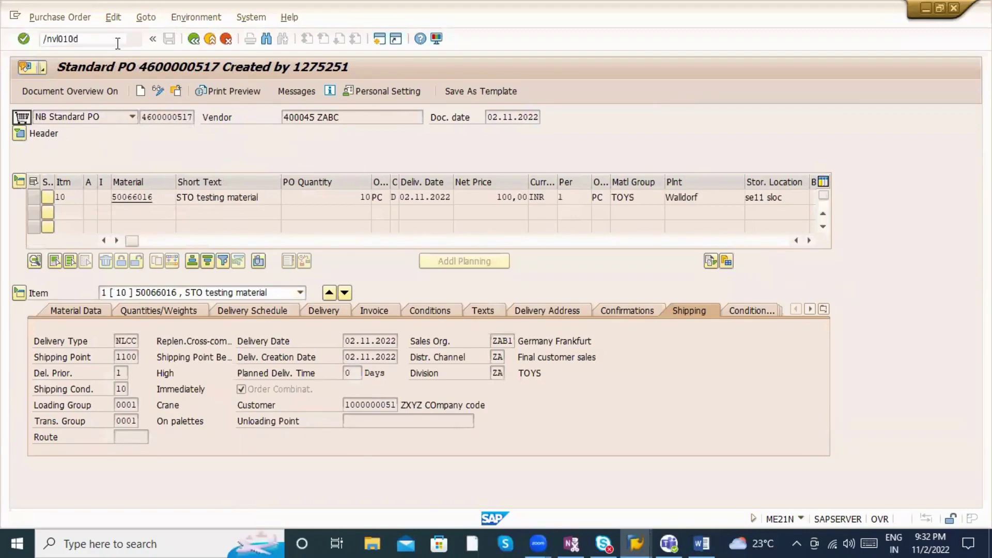
{"action": "type", "text": "vl10d"}
{"action": "key", "text": "Return"}
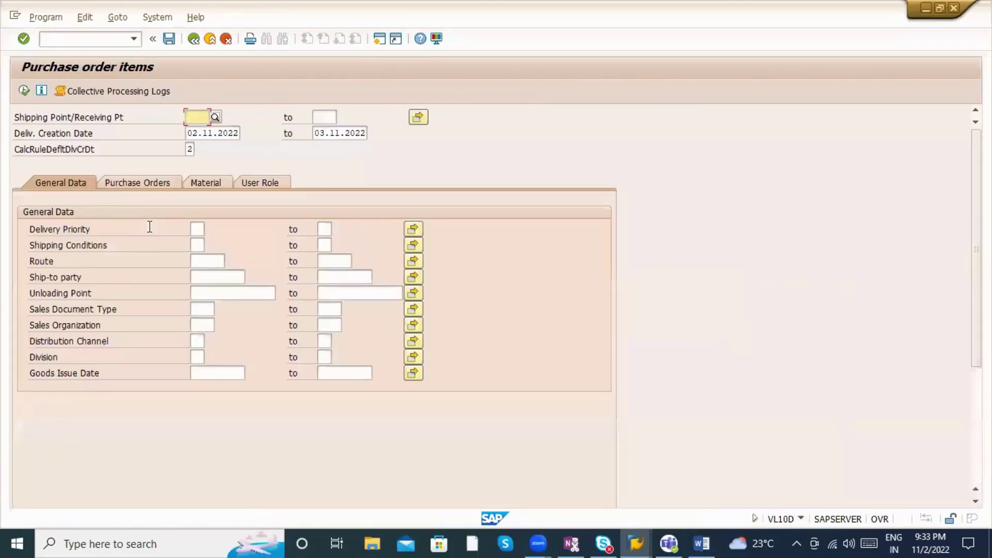
Step: Enter the copied purchase order number as the purchasing document and clear both delivery creation dates
{"action": "left_click", "coordinate": [201, 229]}
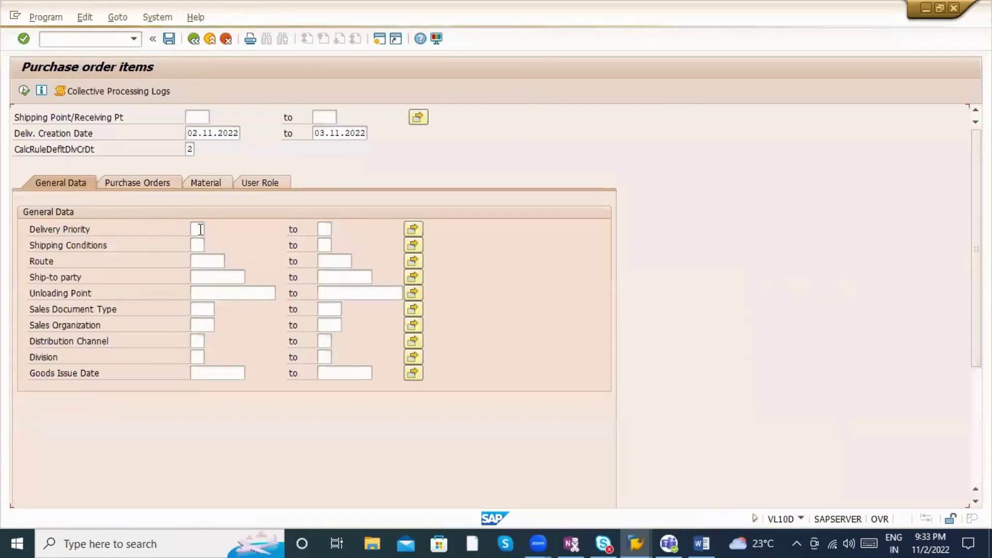
{"action": "left_click", "coordinate": [201, 229]}
{"action": "key", "text": "ctrl+v"}
{"action": "left_click_drag", "start_coordinate": [189, 133], "coordinate": [250, 134]}
{"action": "key", "text": "Delete"}
{"action": "key", "text": "Tab"}
{"action": "key", "text": "Delete"}
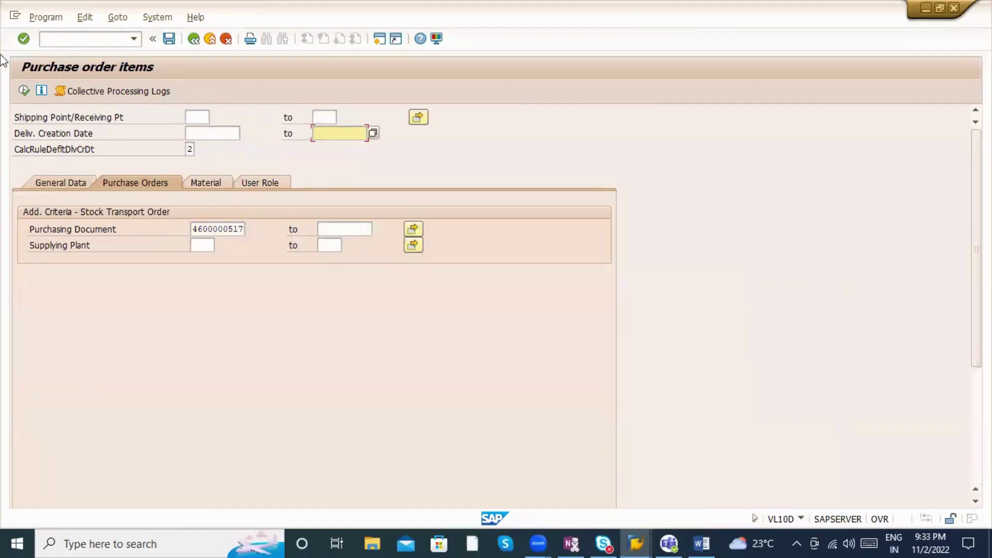
Step: Execute the selection, create the delivery for the open order item in the background and list the item details with the delivery document
{"action": "left_click", "coordinate": [24, 92]}
{"action": "left_click", "coordinate": [21, 173]}
{"action": "left_click", "coordinate": [58, 91]}
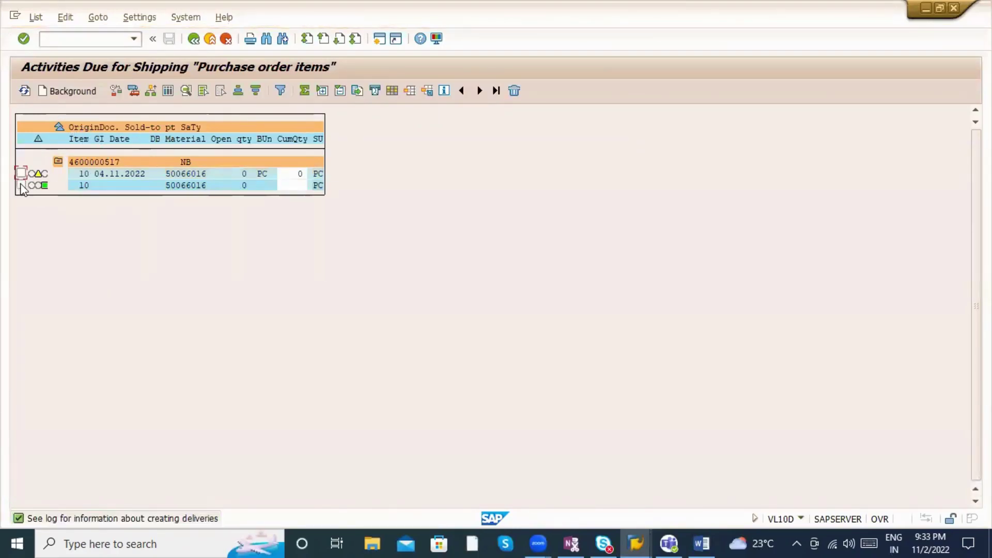
{"action": "left_click", "coordinate": [117, 92]}
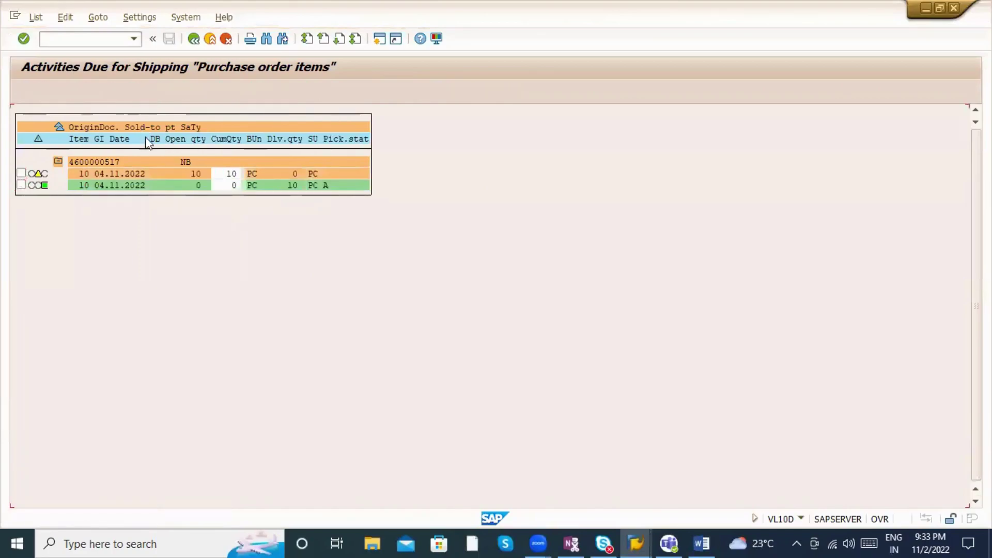
{"action": "left_click", "coordinate": [151, 91]}
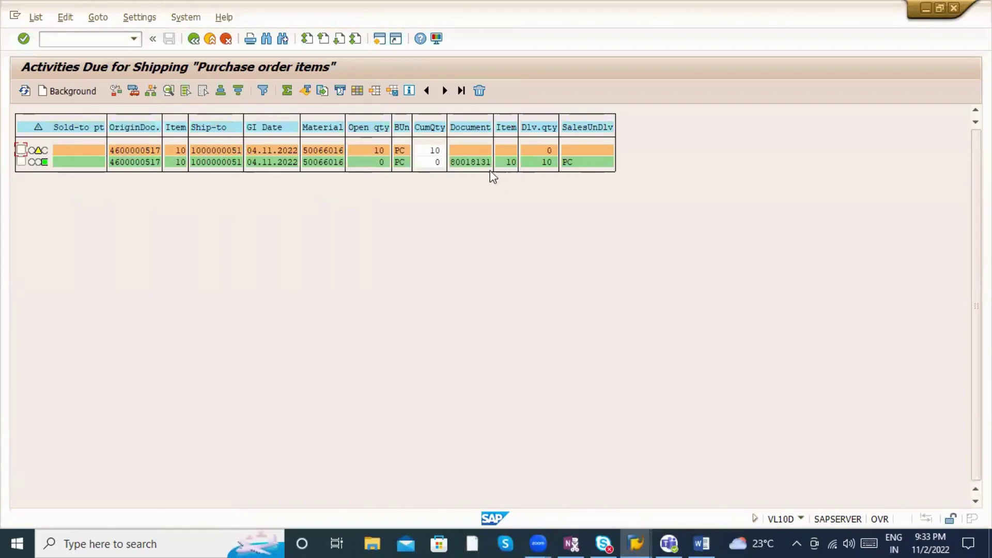
Step: Display the created outbound delivery and open it for changing with transaction VL02N
{"action": "double_click", "coordinate": [471, 164]}
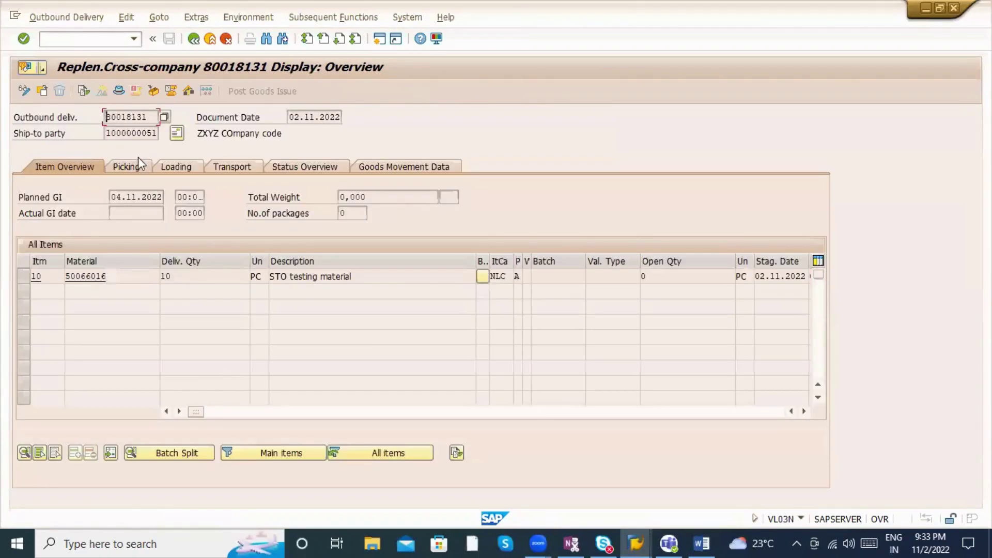
{"action": "left_click_drag", "start_coordinate": [148, 118], "coordinate": [85, 116]}
{"action": "left_click", "coordinate": [70, 44]}
{"action": "type", "text": "/nvl02n"}
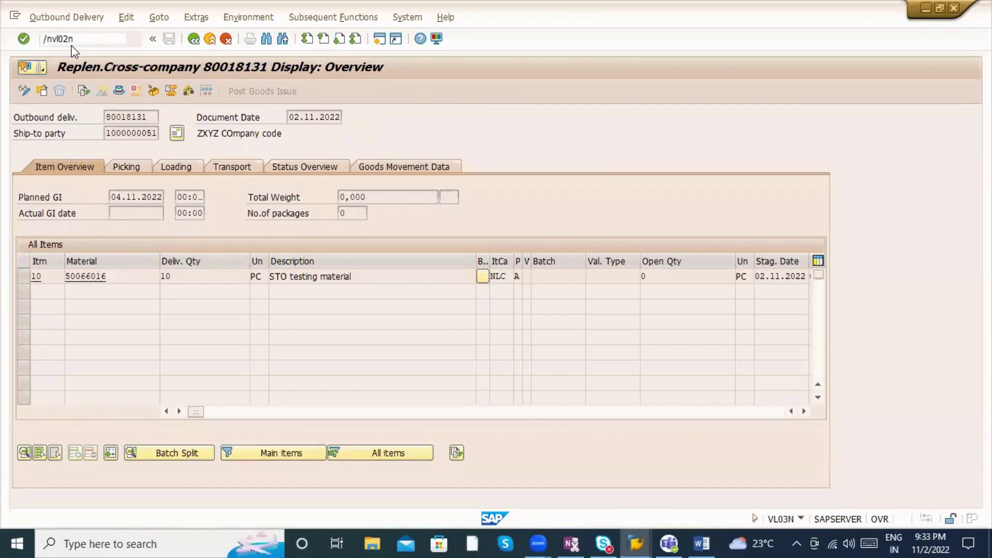
{"action": "key", "text": "Return"}
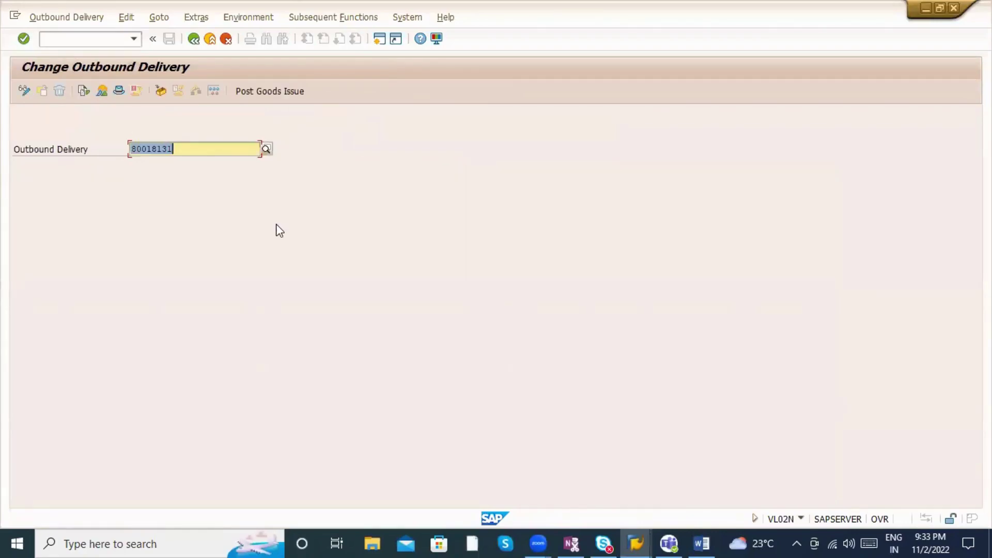
{"action": "key", "text": "Return"}
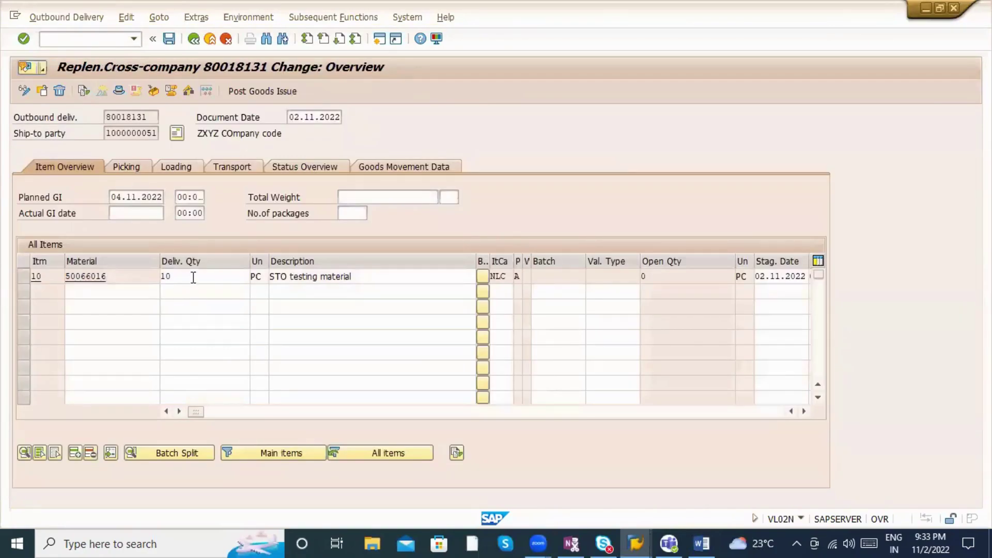
Step: Pick delivery item 10 from storage location ABC1 with a picked quantity of 10
{"action": "left_click", "coordinate": [127, 167]}
{"action": "left_click", "coordinate": [197, 277]}
{"action": "left_click", "coordinate": [209, 290]}
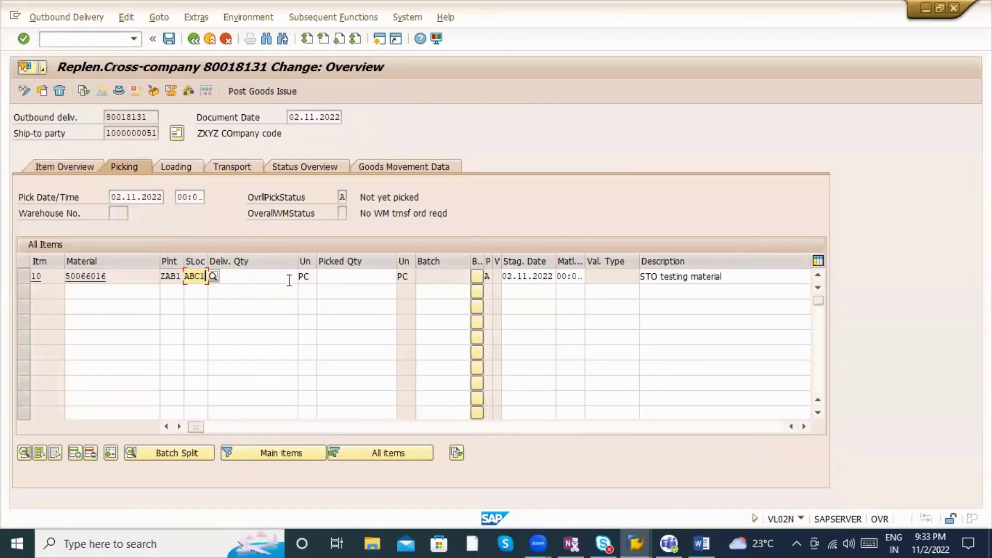
{"action": "left_click", "coordinate": [335, 276]}
{"action": "type", "text": "10"}
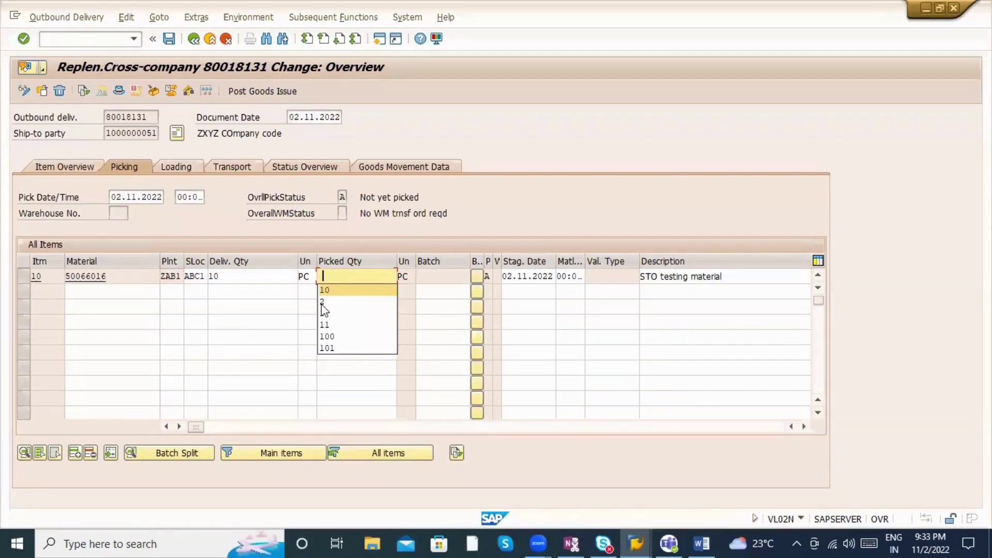
{"action": "key", "text": "Return"}
Step: Set the delivery's actual goods issue date to 01.11.2022 and open the pricing conditions of item 10
{"action": "left_click", "coordinate": [76, 166]}
{"action": "left_click", "coordinate": [136, 213]}
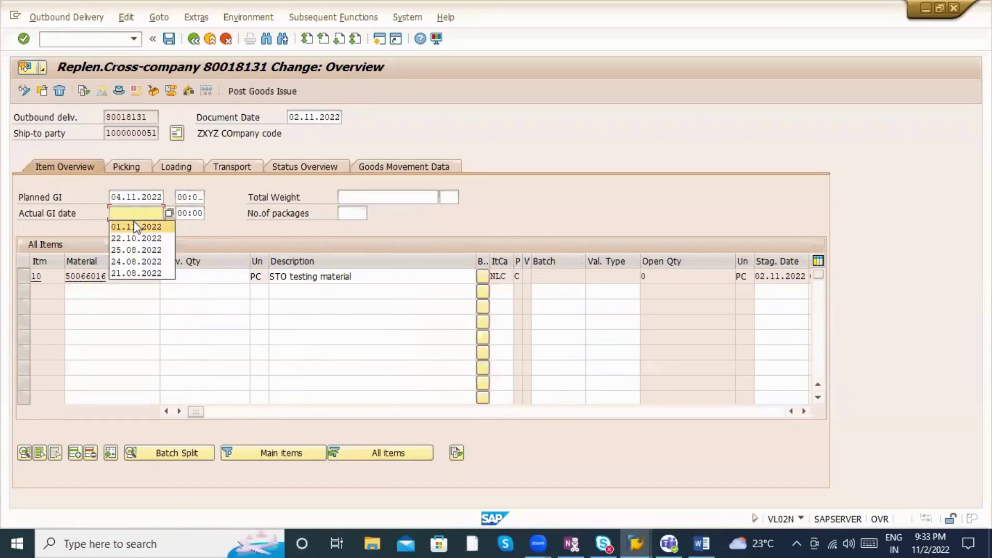
{"action": "left_click", "coordinate": [136, 228]}
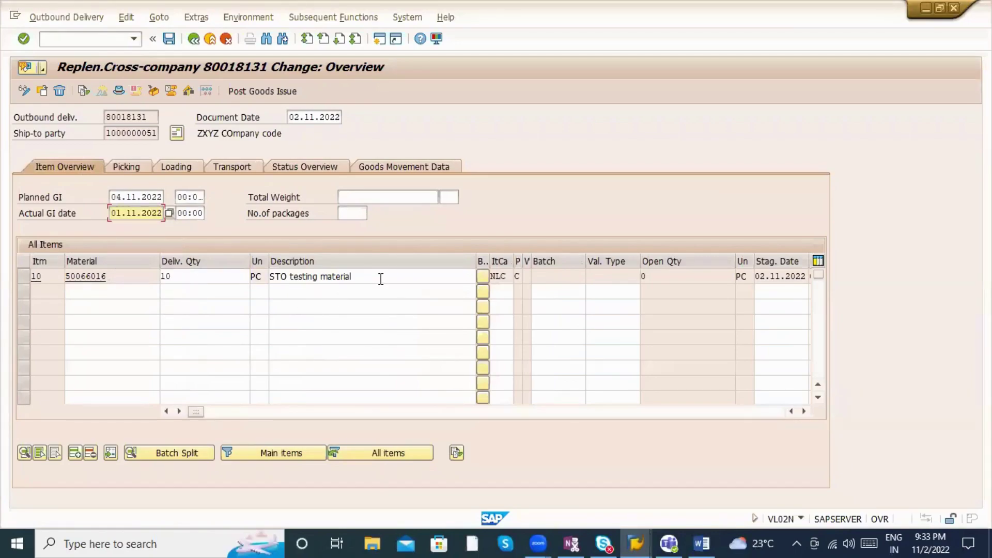
{"action": "double_click", "coordinate": [319, 276]}
{"action": "left_click", "coordinate": [756, 167]}
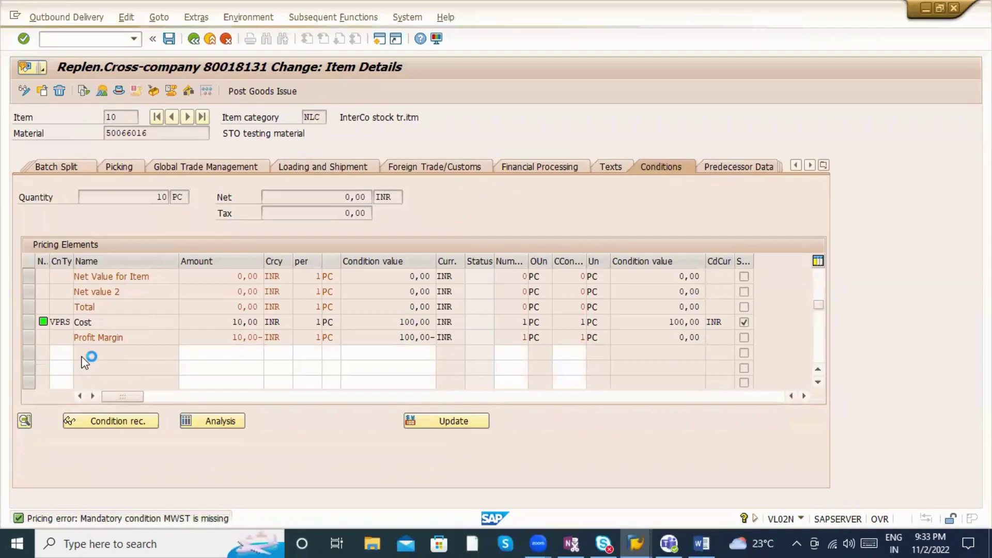
Step: Add a PN00 Net Price condition of 10 INR and the mandatory MWST Output Tax condition to delivery item 10
{"action": "left_click", "coordinate": [71, 353]}
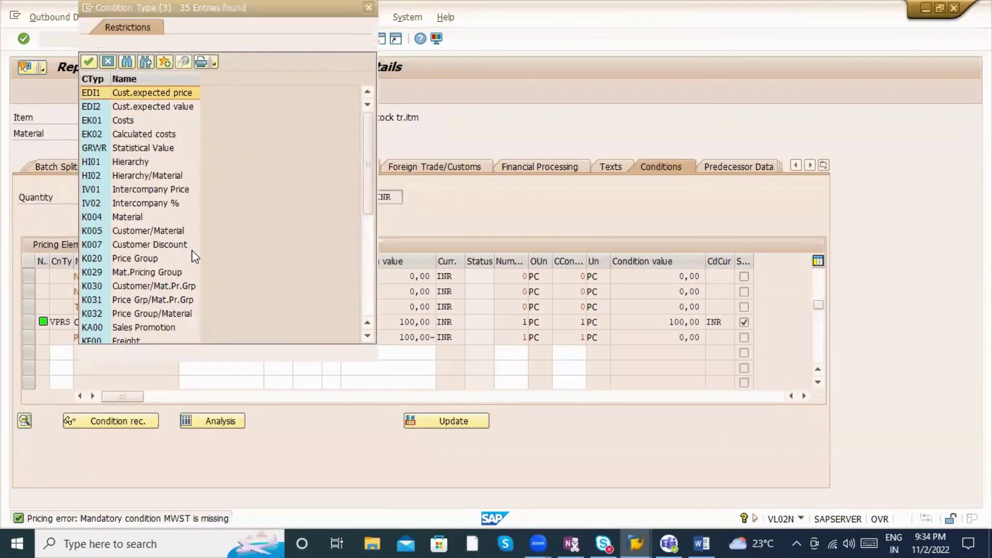
{"action": "scroll", "coordinate": [191, 250], "scroll_direction": "down", "scroll_amount": 6}
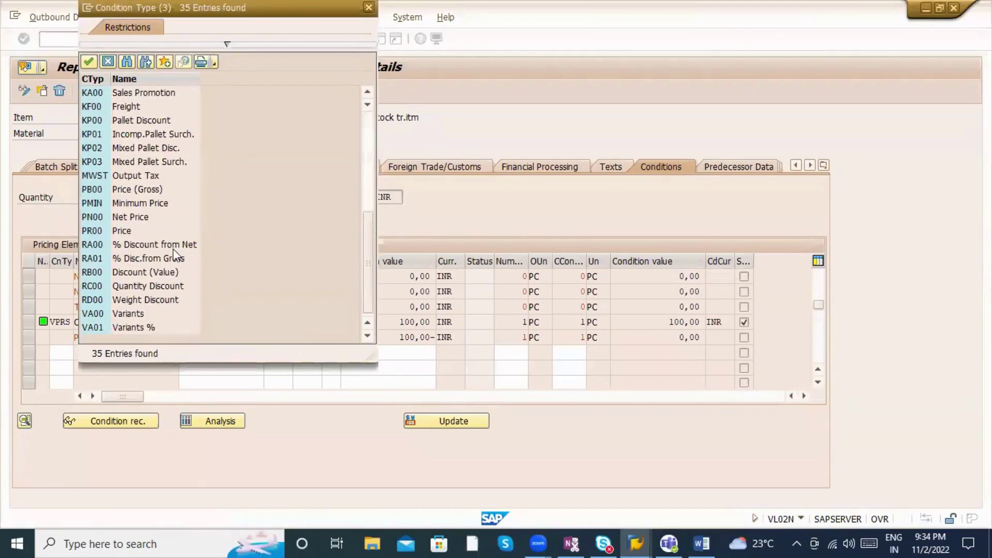
{"action": "left_click", "coordinate": [132, 218]}
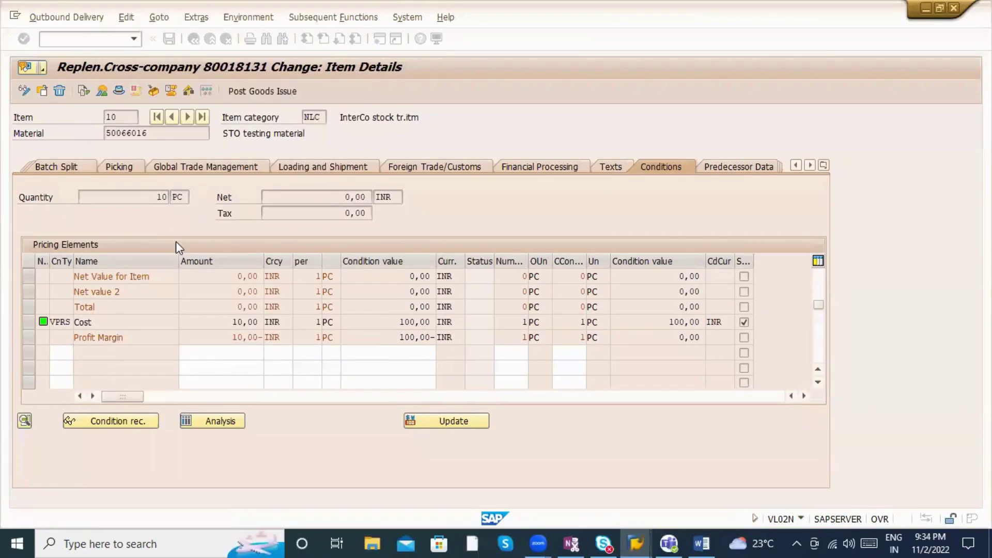
{"action": "type", "text": "10"}
{"action": "key", "text": "Return"}
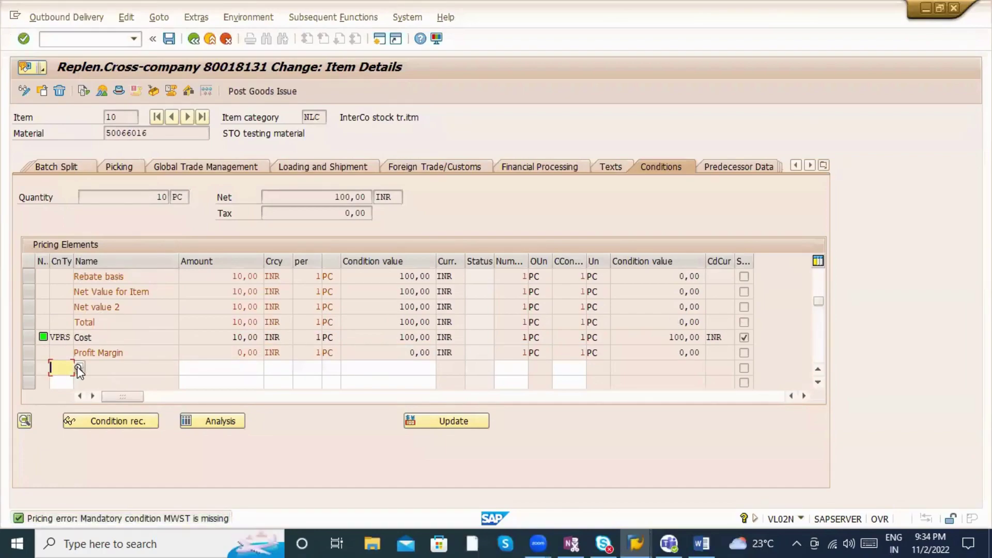
{"action": "type", "text": "MWST"}
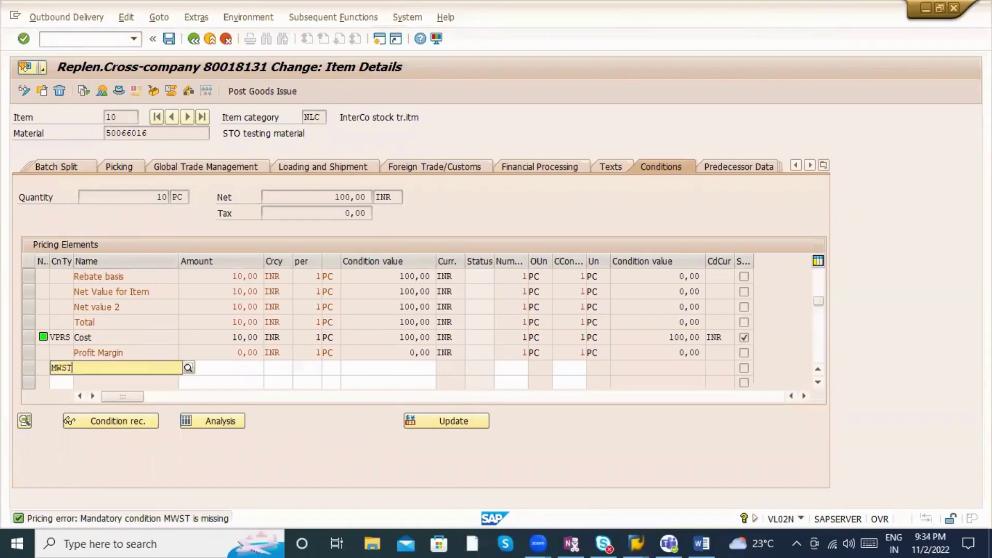
{"action": "key", "text": "Return"}
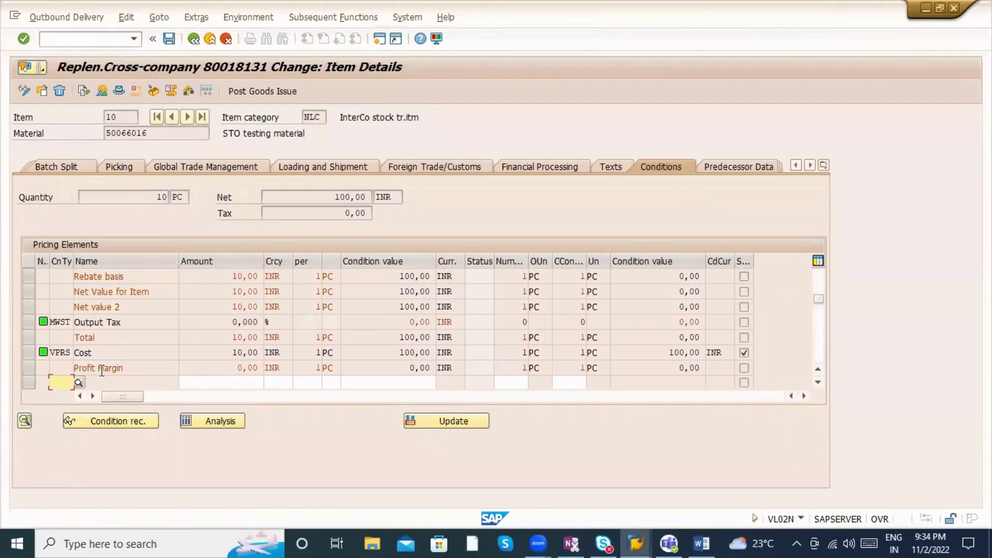
Step: Add a PR00 Price condition with an amount of 100 INR to delivery item 10
{"action": "left_click", "coordinate": [78, 383]}
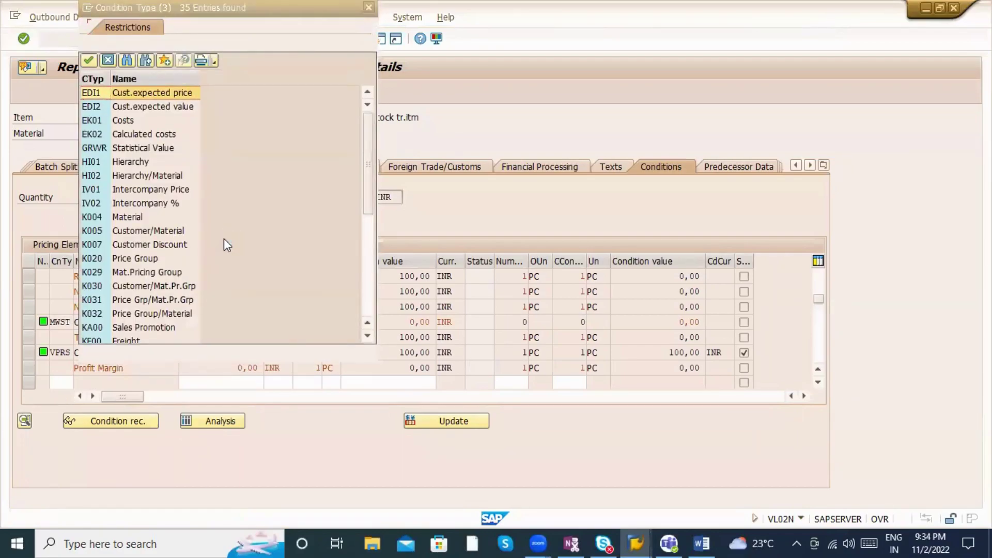
{"action": "scroll", "coordinate": [189, 260], "scroll_direction": "down", "scroll_amount": 6}
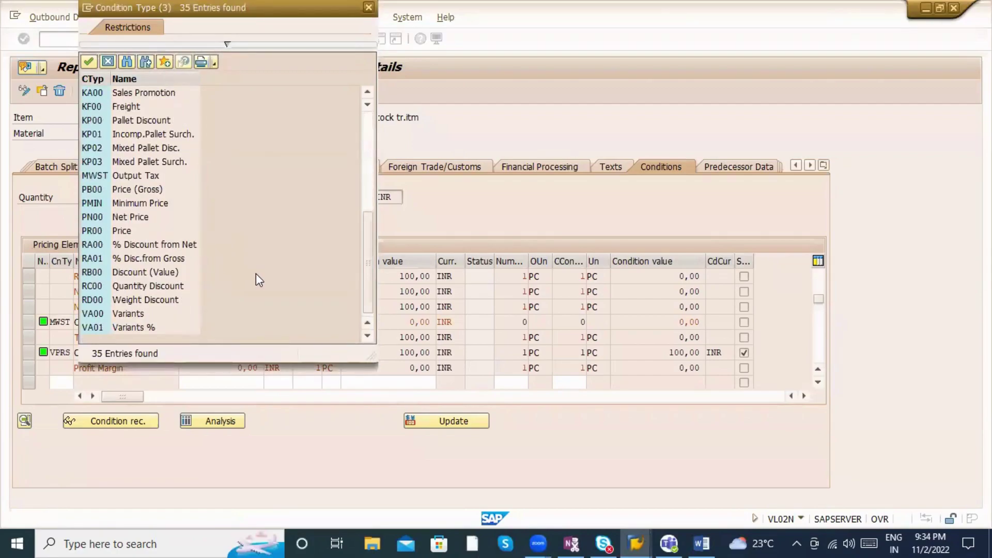
{"action": "double_click", "coordinate": [118, 231]}
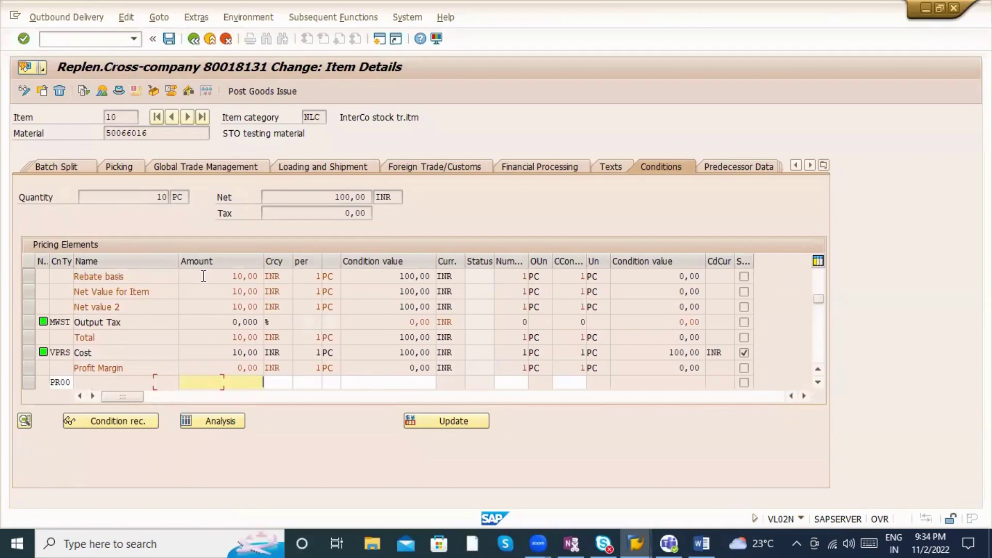
{"action": "type", "text": "100"}
{"action": "key", "text": "Return"}
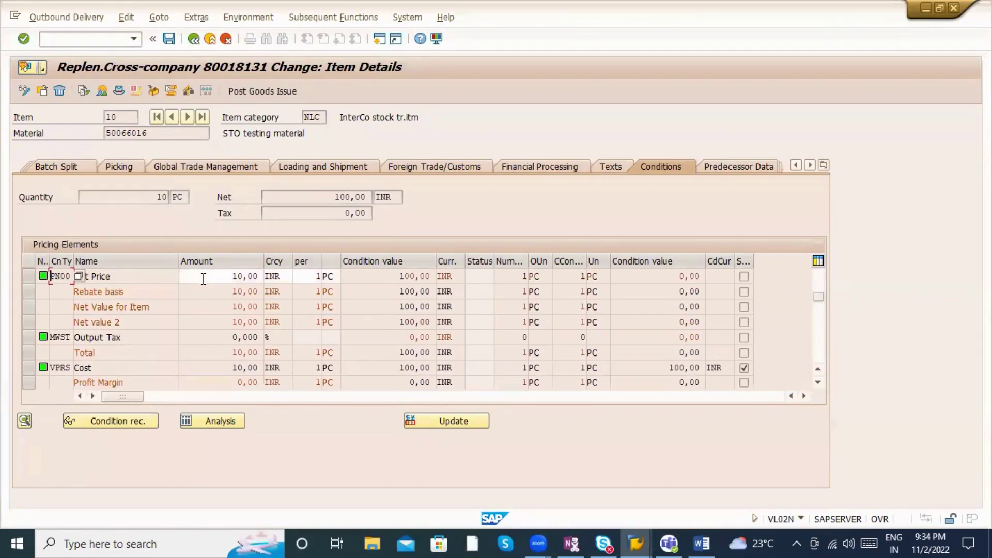
Step: Add a PB00 Price (Gross) condition with an amount of 10 INR to delivery item 10
{"action": "scroll", "coordinate": [71, 355], "scroll_direction": "down", "scroll_amount": 1}
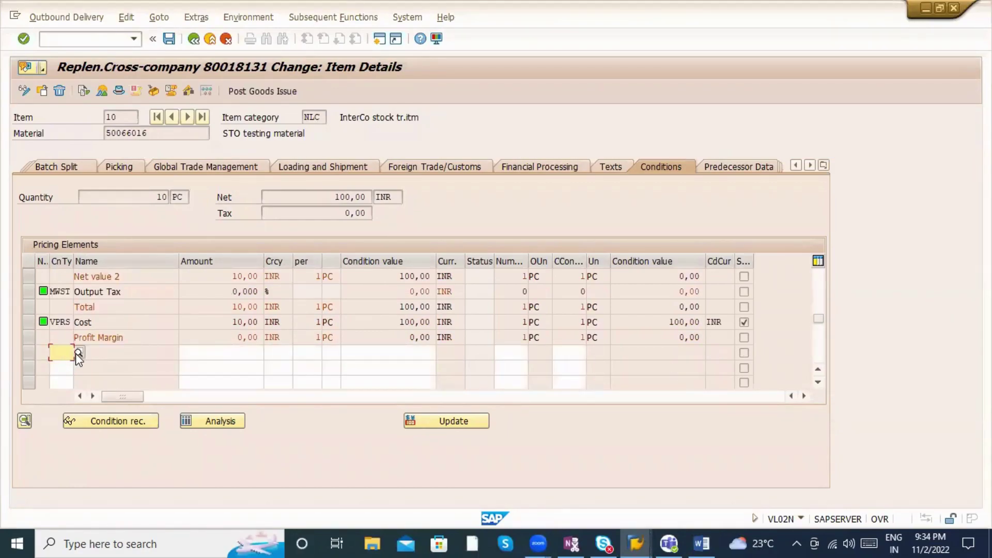
{"action": "left_click", "coordinate": [78, 352]}
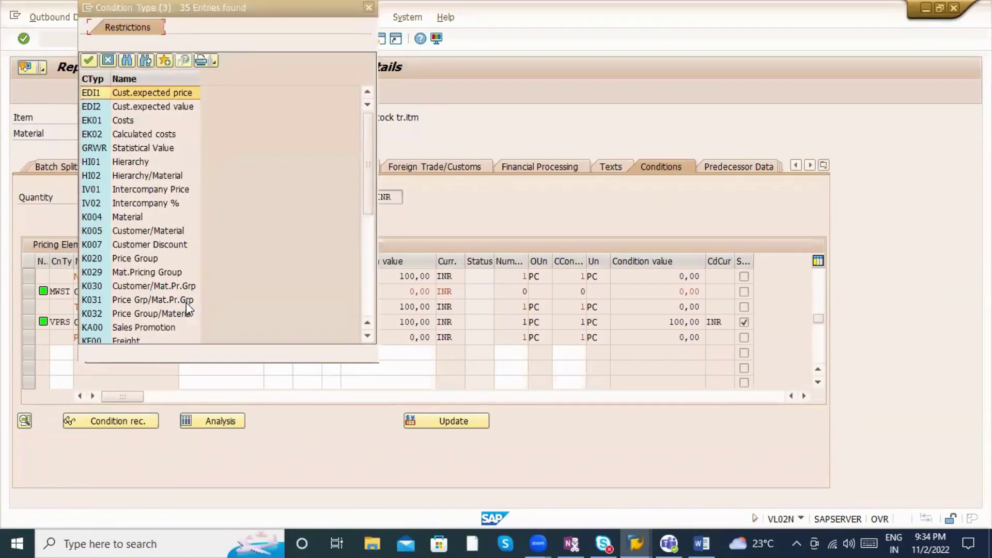
{"action": "scroll", "coordinate": [211, 313], "scroll_direction": "down", "scroll_amount": 6}
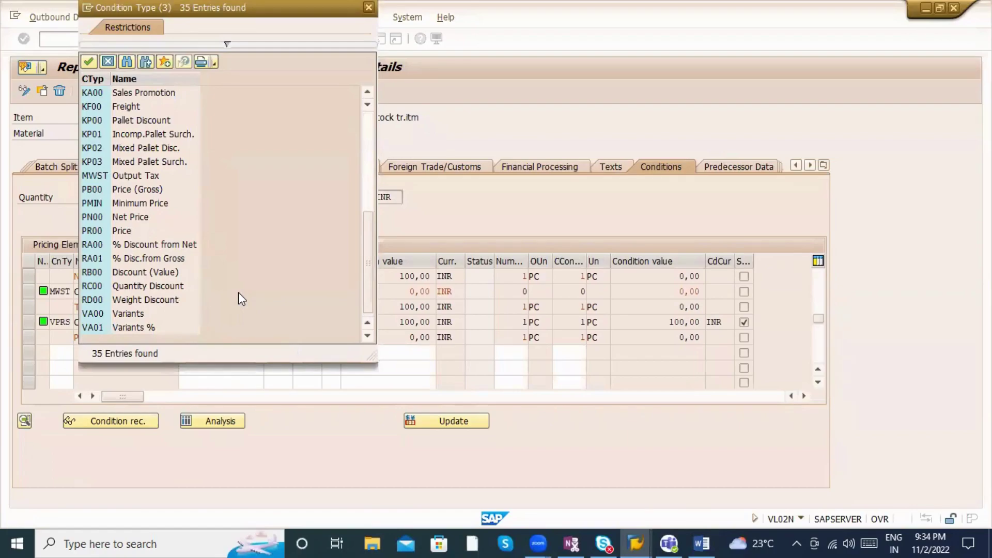
{"action": "double_click", "coordinate": [135, 190]}
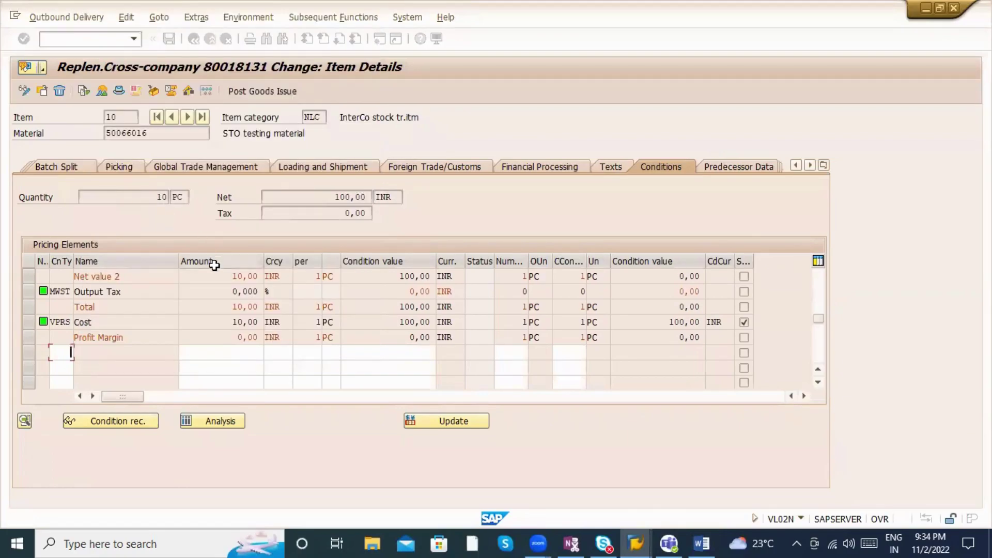
{"action": "type", "text": "10"}
{"action": "key", "text": "Return"}
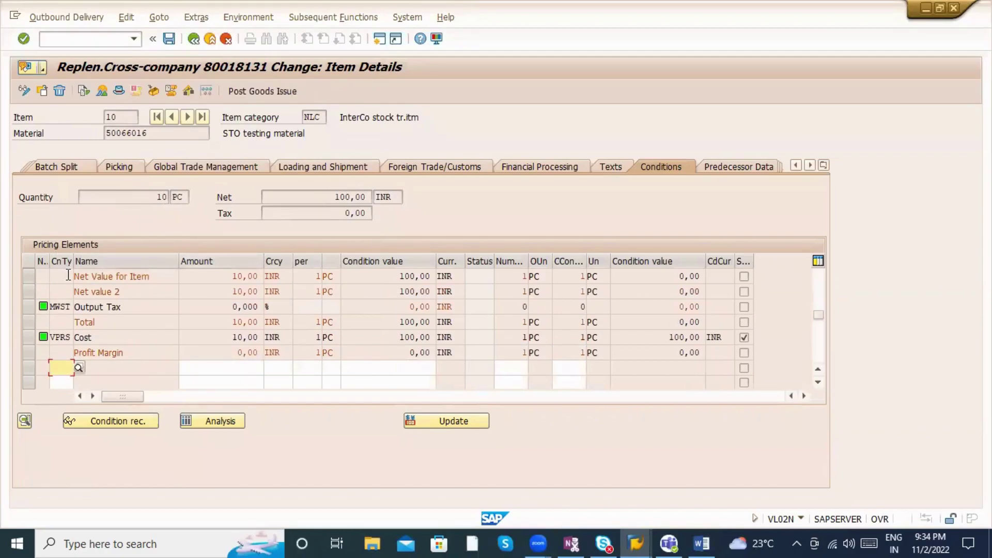
Step: Check the item's price conditions, save the outbound delivery and post its goods issue
{"action": "left_click", "coordinate": [69, 276]}
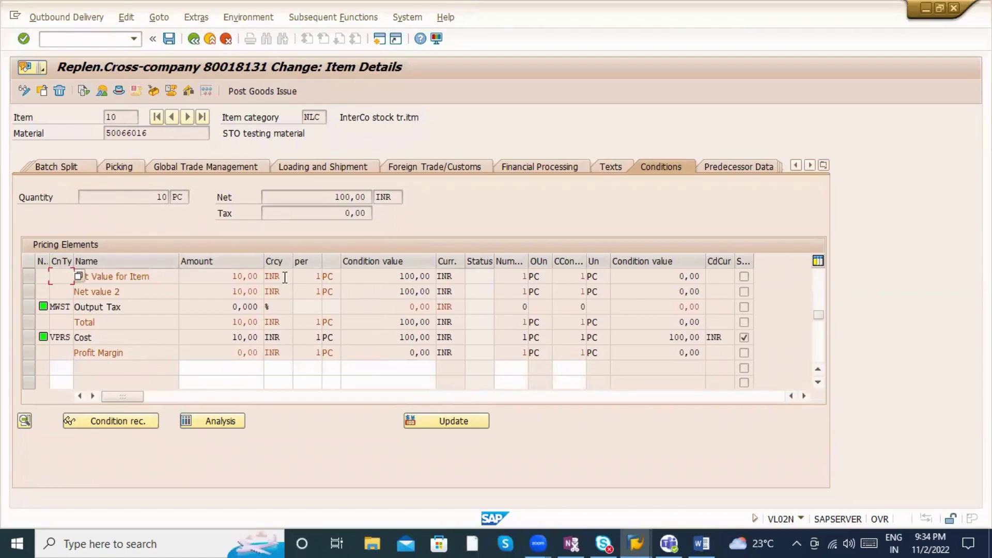
{"action": "scroll", "coordinate": [222, 282], "scroll_direction": "up", "scroll_amount": 2}
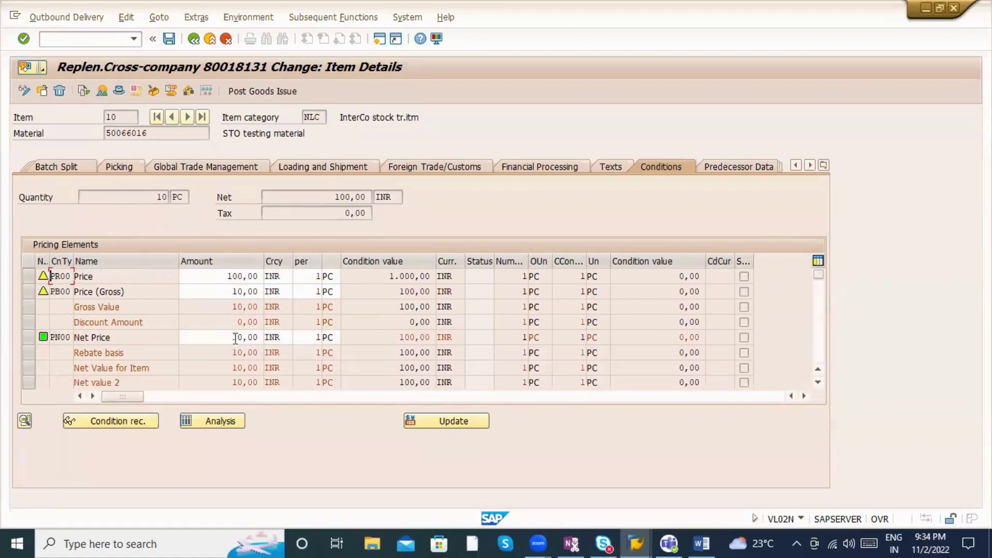
{"action": "scroll", "coordinate": [247, 339], "scroll_direction": "down", "scroll_amount": 1}
{"action": "left_click", "coordinate": [169, 39]}
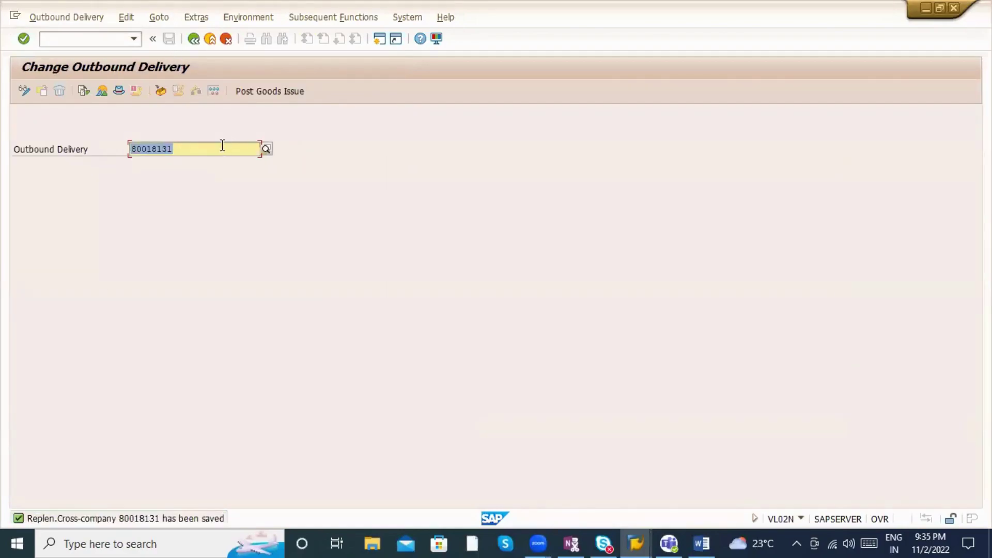
{"action": "left_click", "coordinate": [265, 97]}
Step: Display the TF cross company material document from the delivery's document flow and check the movement types of both items
{"action": "left_click", "coordinate": [83, 93]}
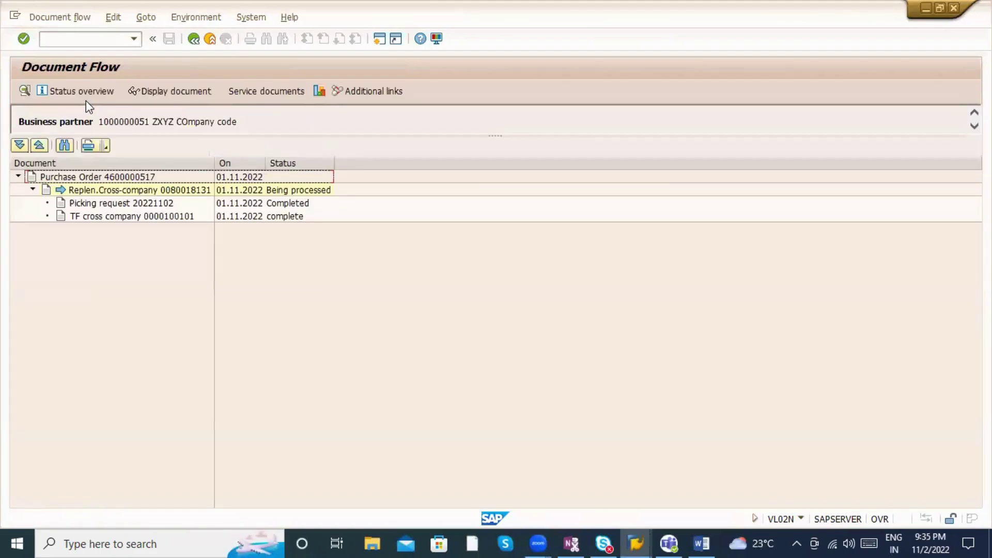
{"action": "left_click", "coordinate": [143, 220]}
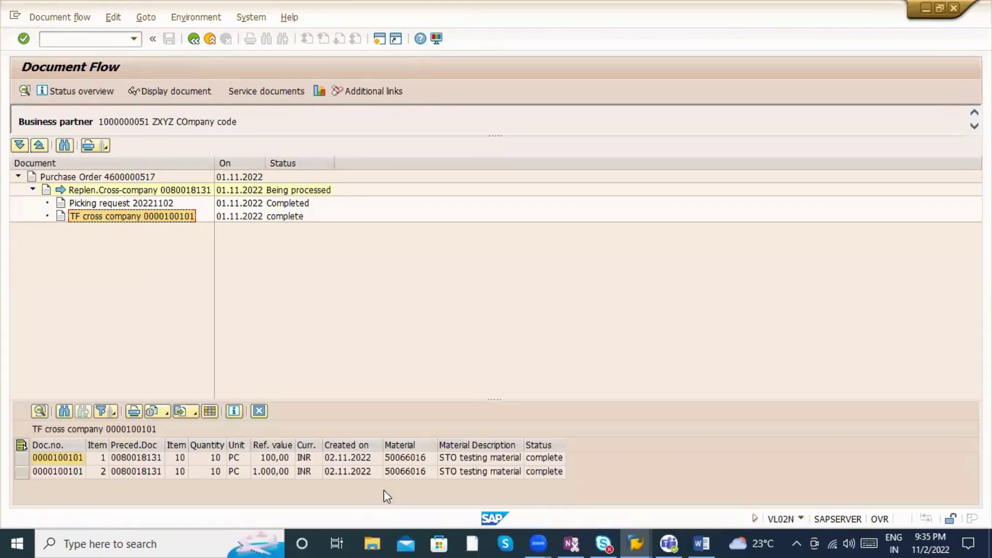
{"action": "left_click", "coordinate": [178, 87]}
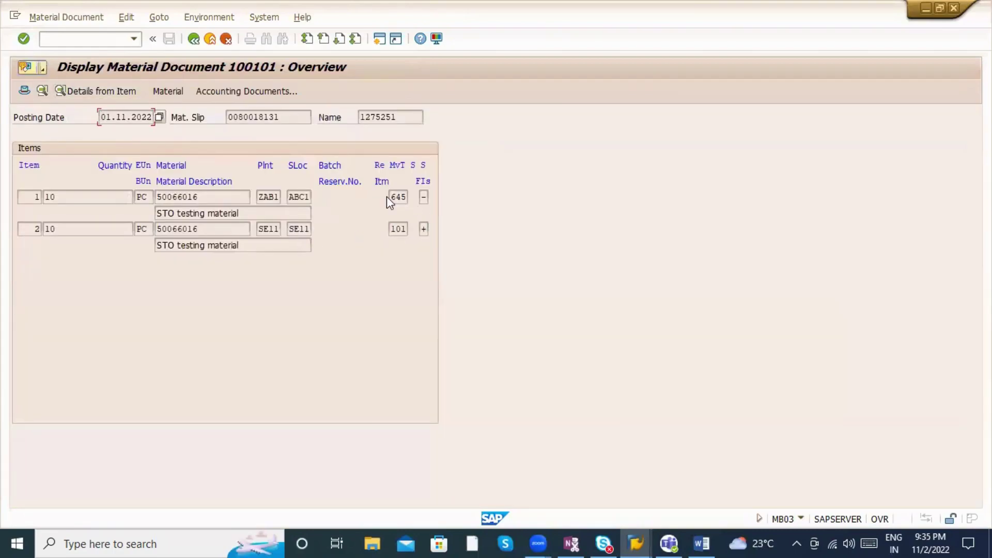
{"action": "left_click_drag", "start_coordinate": [387, 197], "coordinate": [415, 228]}
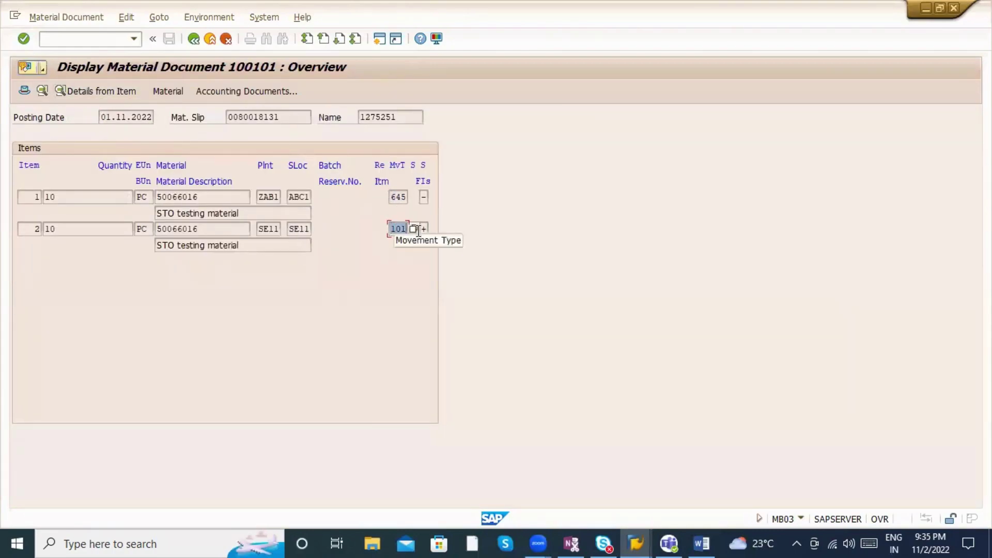
{"action": "left_click_drag", "start_coordinate": [391, 197], "coordinate": [432, 194]}
{"action": "left_click_drag", "start_coordinate": [391, 229], "coordinate": [408, 229]}
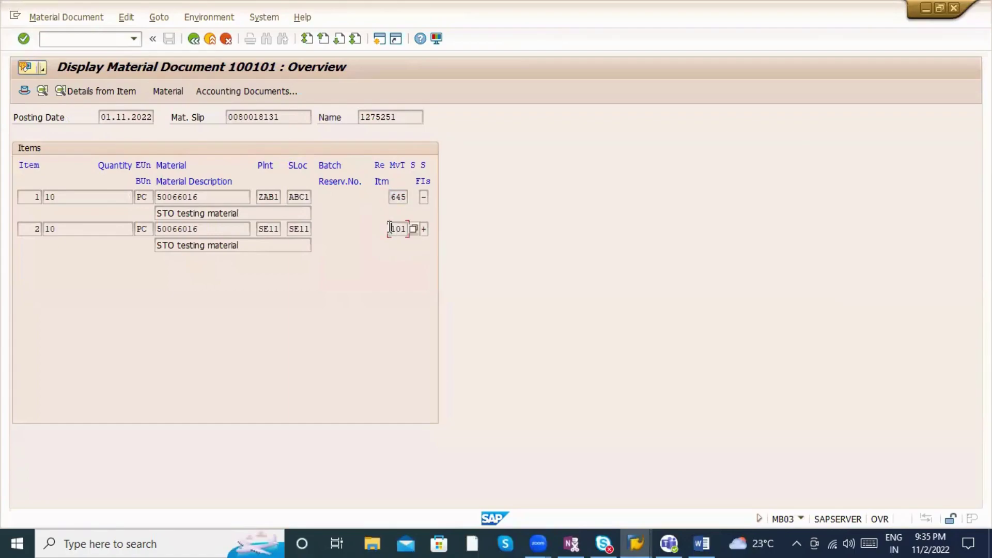
{"action": "left_click", "coordinate": [396, 227]}
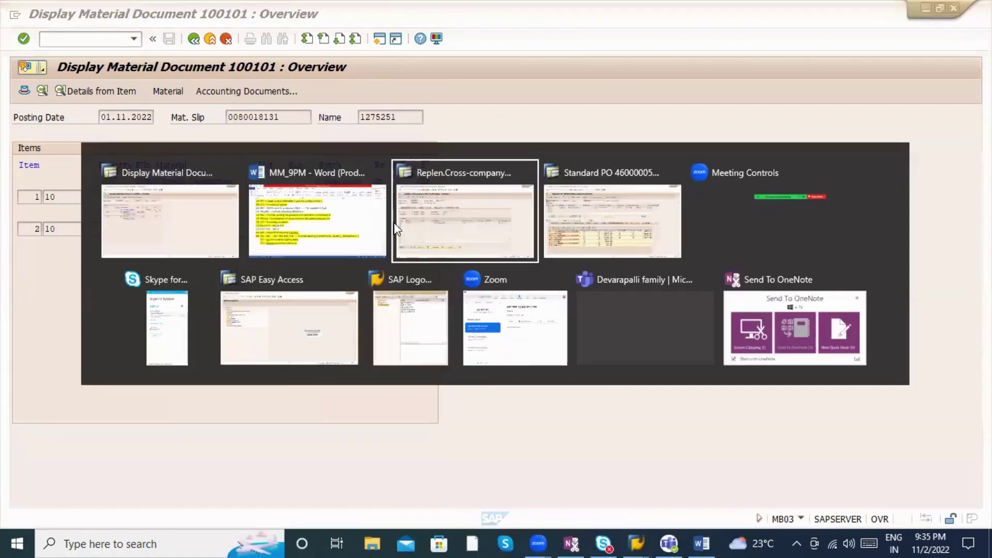
Step: In the other SAP session, display the purchase order with ME23N and examine its history, comparing it with the material document
{"action": "key", "text": "alt+Tab"}
{"action": "key", "text": "alt+Tab"}
{"action": "left_click", "coordinate": [97, 41]}
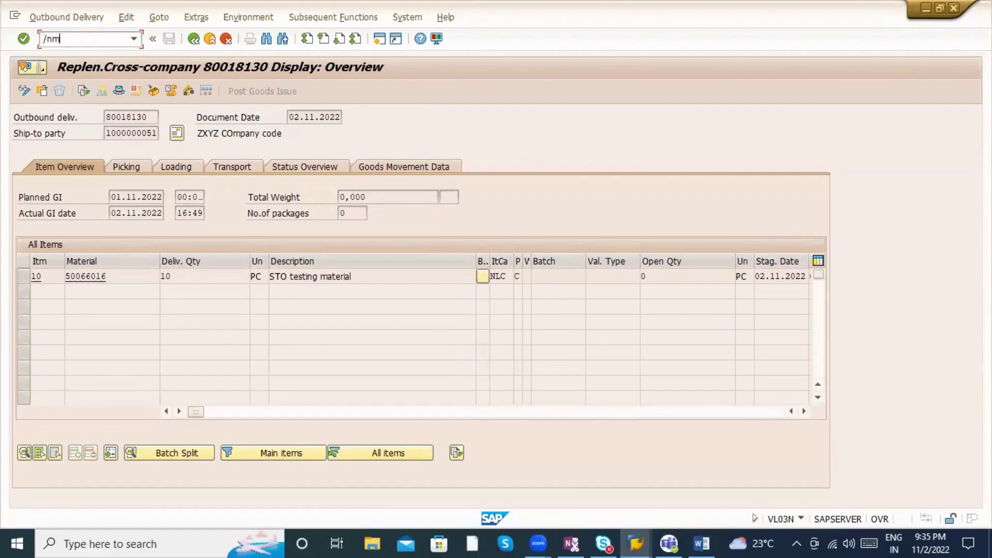
{"action": "type", "text": "/nme23n"}
{"action": "key", "text": "Return"}
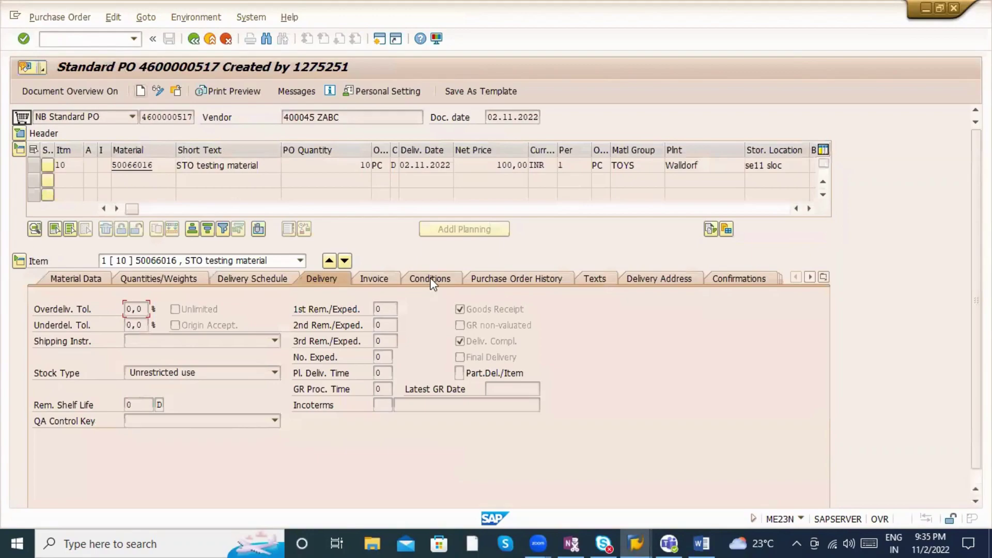
{"action": "left_click", "coordinate": [519, 283]}
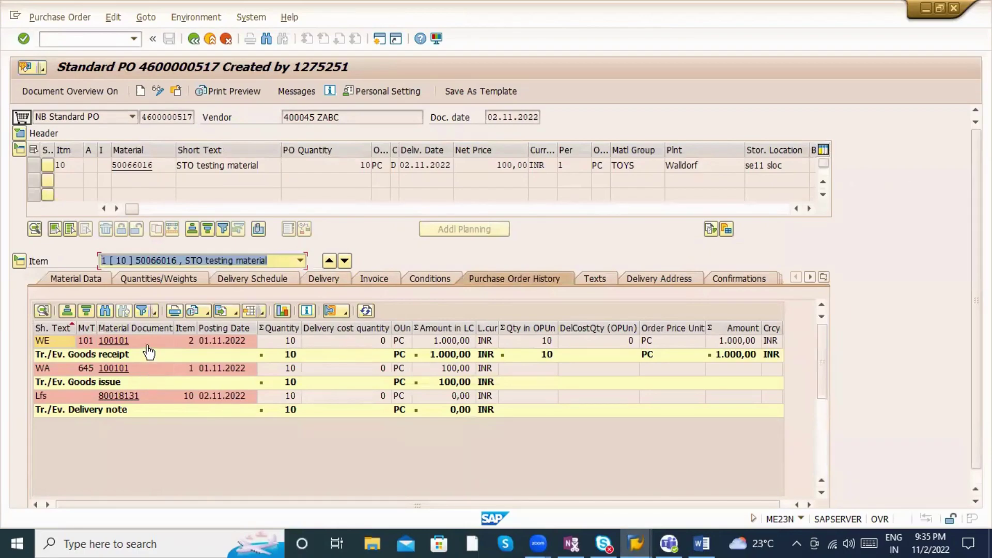
{"action": "left_click", "coordinate": [152, 363]}
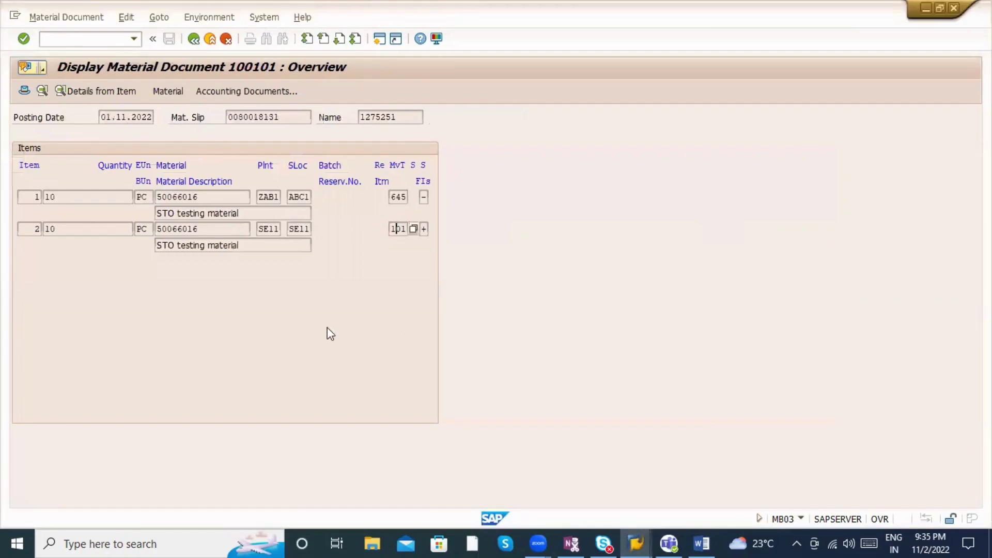
{"action": "key", "text": "F3"}
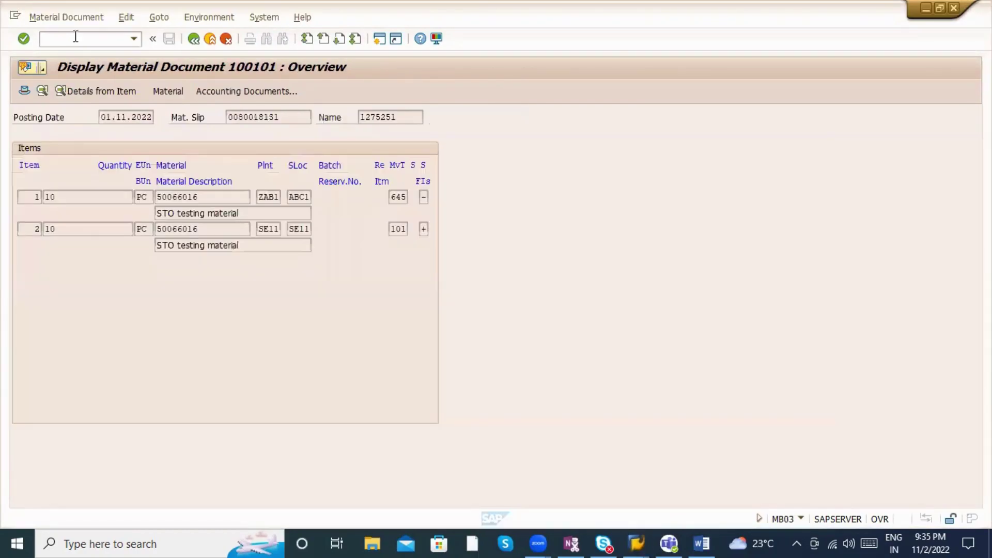
Step: Start an intercompany billing document for the outbound delivery with transaction VF01
{"action": "left_click", "coordinate": [75, 37]}
{"action": "type", "text": "/nvf01"}
{"action": "key", "text": "Return"}
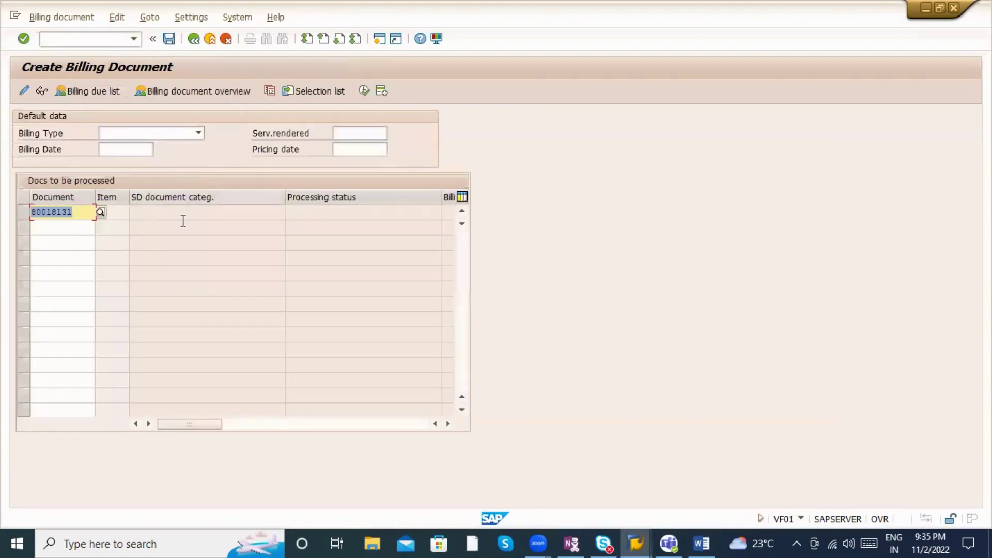
{"action": "key", "text": "Return"}
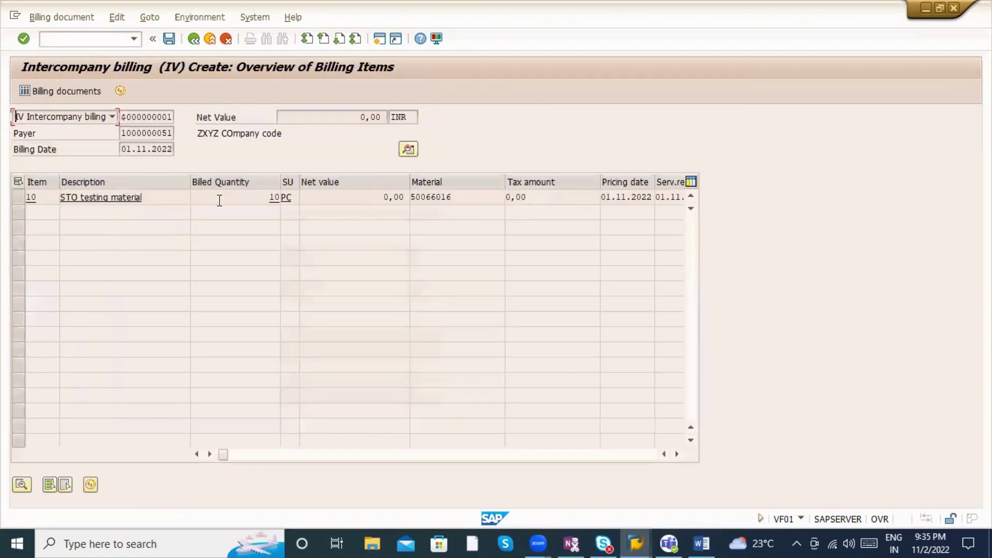
Step: Open billing item 10 and review its item details, account assignment group options and item partners
{"action": "double_click", "coordinate": [226, 202]}
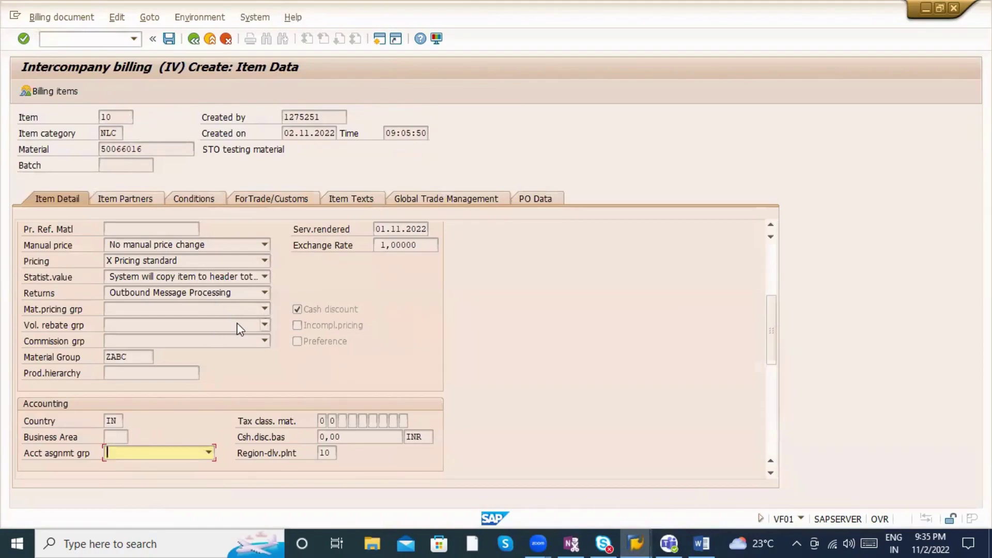
{"action": "key", "text": "F4"}
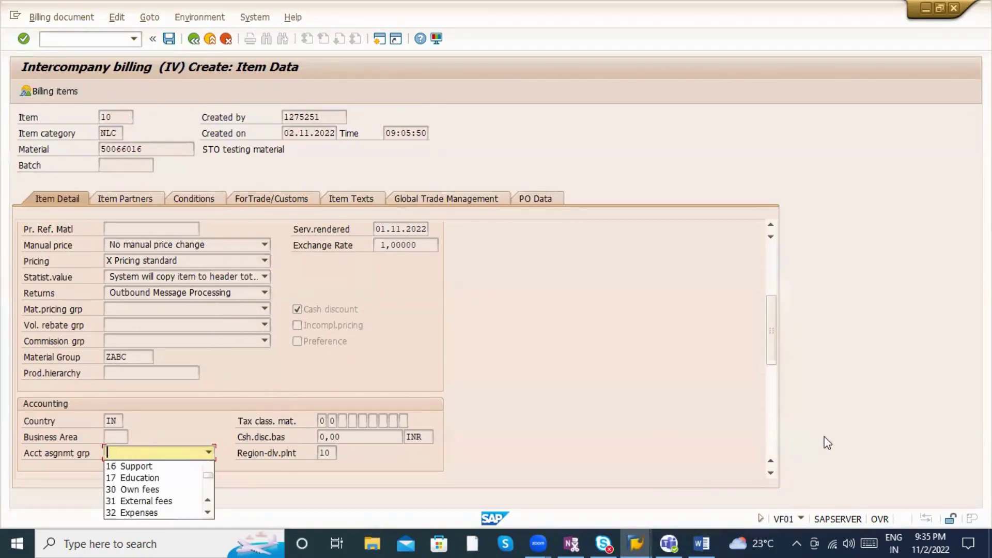
{"action": "left_click", "coordinate": [771, 433]}
{"action": "left_click", "coordinate": [770, 433]}
{"action": "left_click_drag", "start_coordinate": [771, 434], "coordinate": [795, 328]}
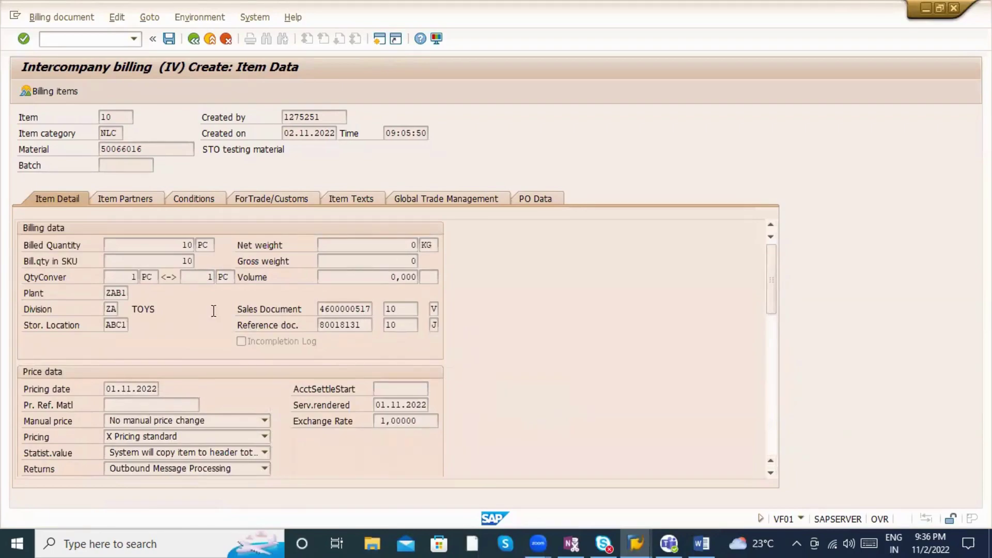
{"action": "left_click", "coordinate": [154, 194]}
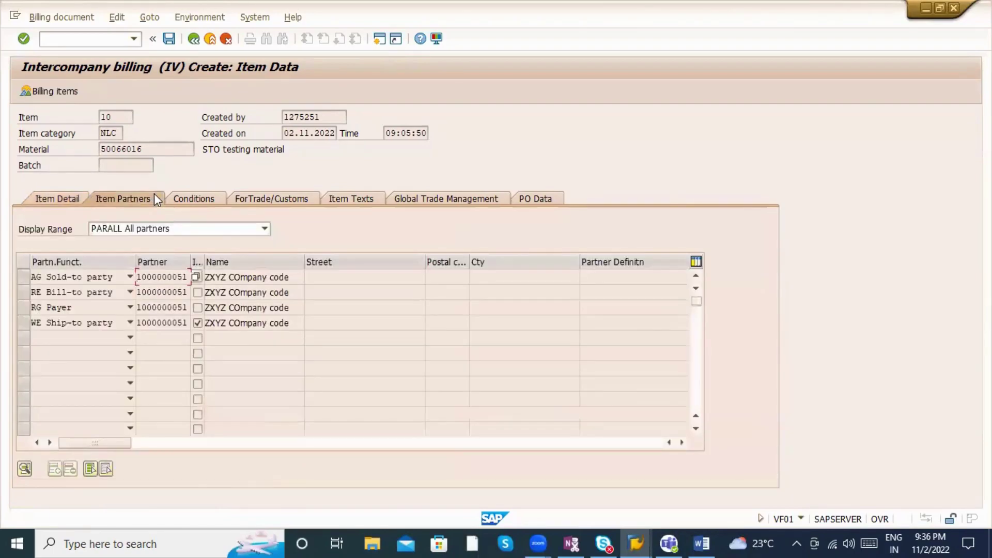
Step: Review the pricing conditions and purchase order data of billing item 10 and save the intercompany billing document
{"action": "left_click", "coordinate": [187, 197]}
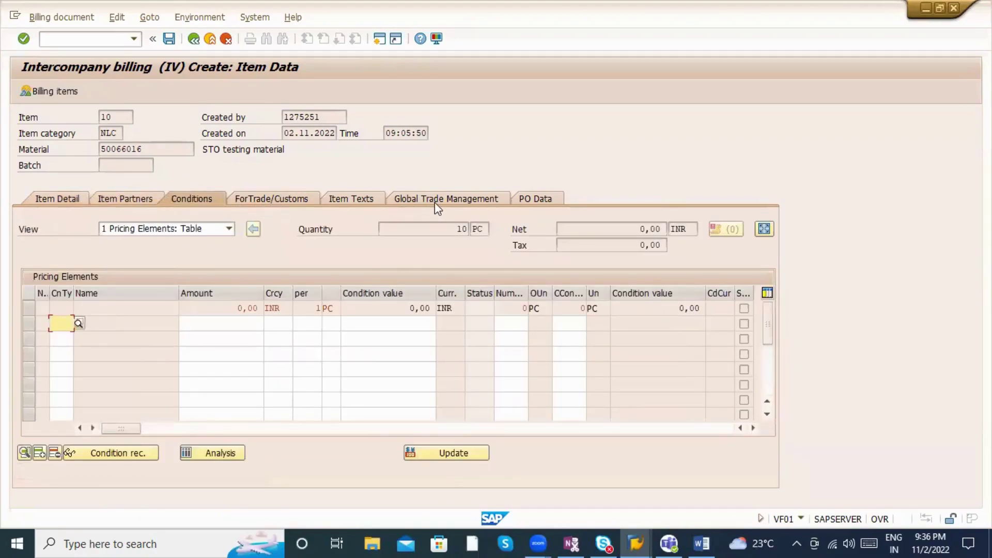
{"action": "left_click", "coordinate": [540, 201]}
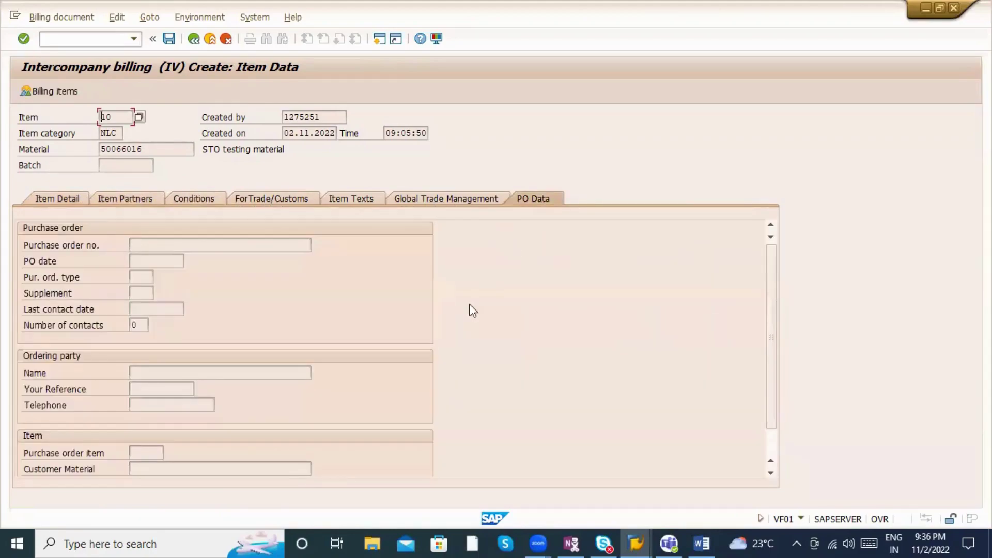
{"action": "left_click", "coordinate": [170, 39]}
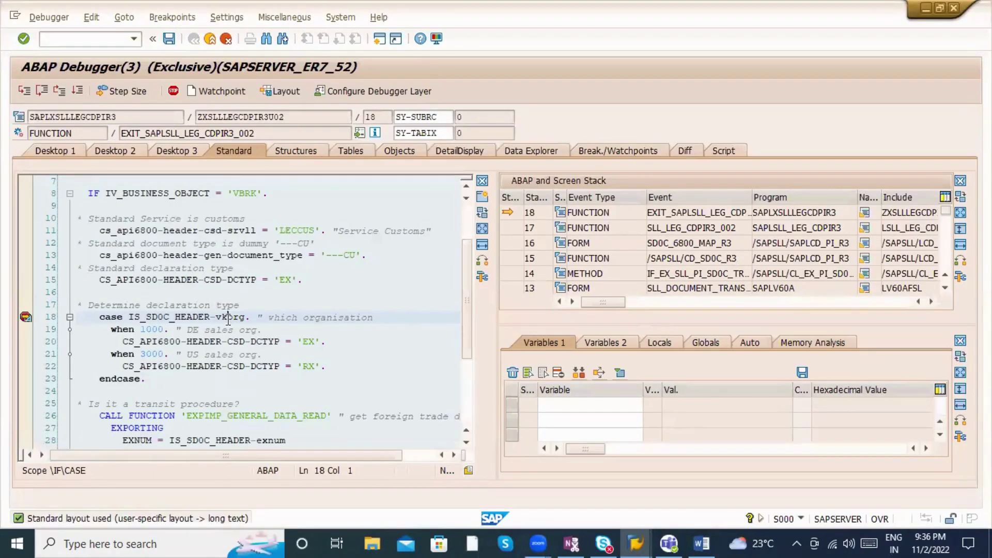
Step: In the debugger, inspect the sales organisation field IS_SDOC_HEADER-VKORG and the field list of the IS_SDOC_HEADER structure
{"action": "double_click", "coordinate": [228, 318]}
{"action": "double_click", "coordinate": [674, 405]}
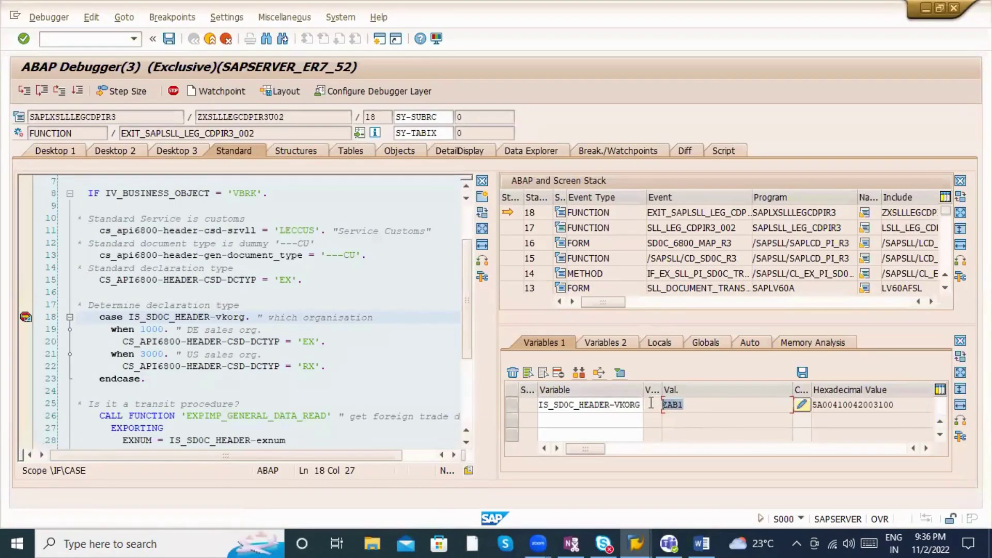
{"action": "left_click", "coordinate": [627, 406]}
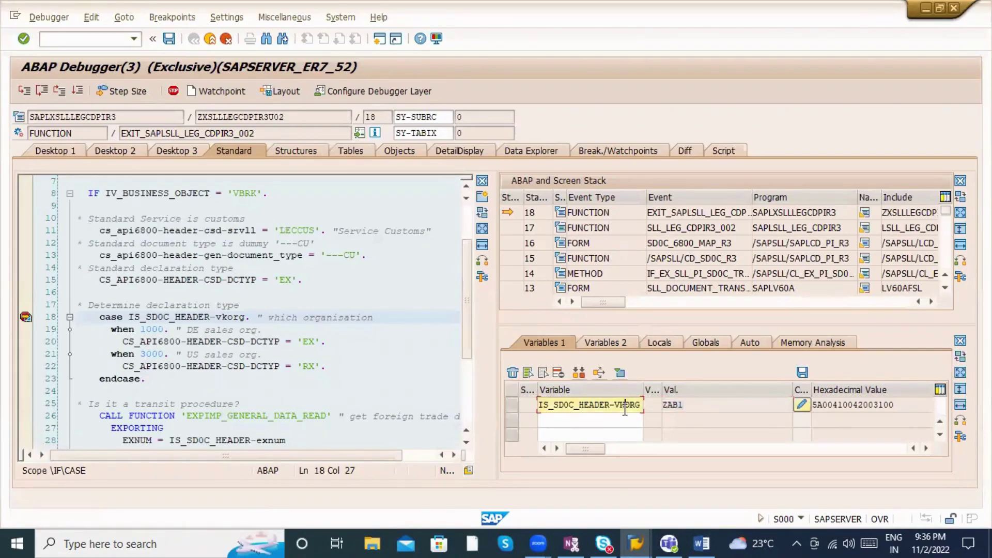
{"action": "double_click", "coordinate": [155, 316]}
{"action": "double_click", "coordinate": [580, 419]}
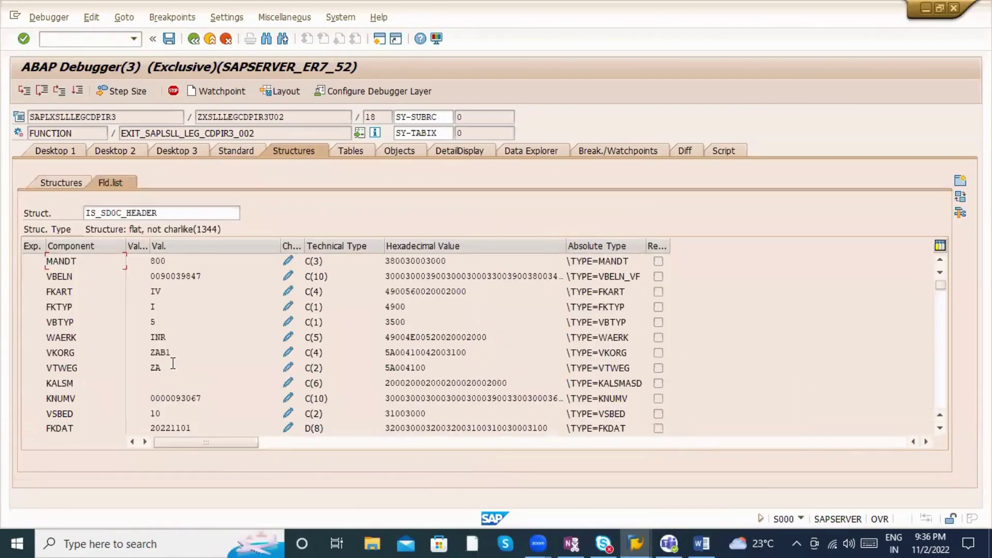
{"action": "scroll", "coordinate": [190, 342], "scroll_direction": "down", "scroll_amount": 1}
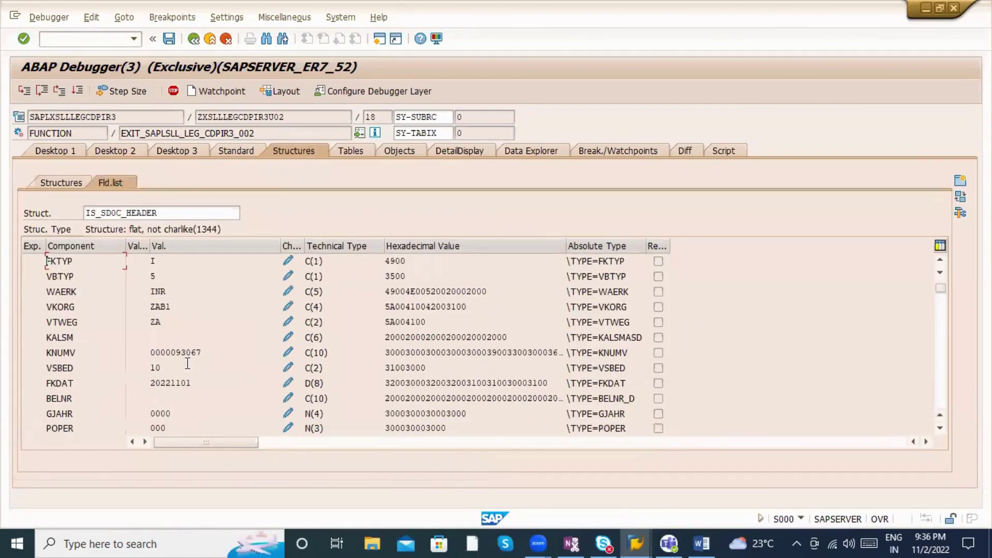
{"action": "scroll", "coordinate": [188, 367], "scroll_direction": "down", "scroll_amount": 1}
{"action": "scroll", "coordinate": [188, 367], "scroll_direction": "up", "scroll_amount": 2}
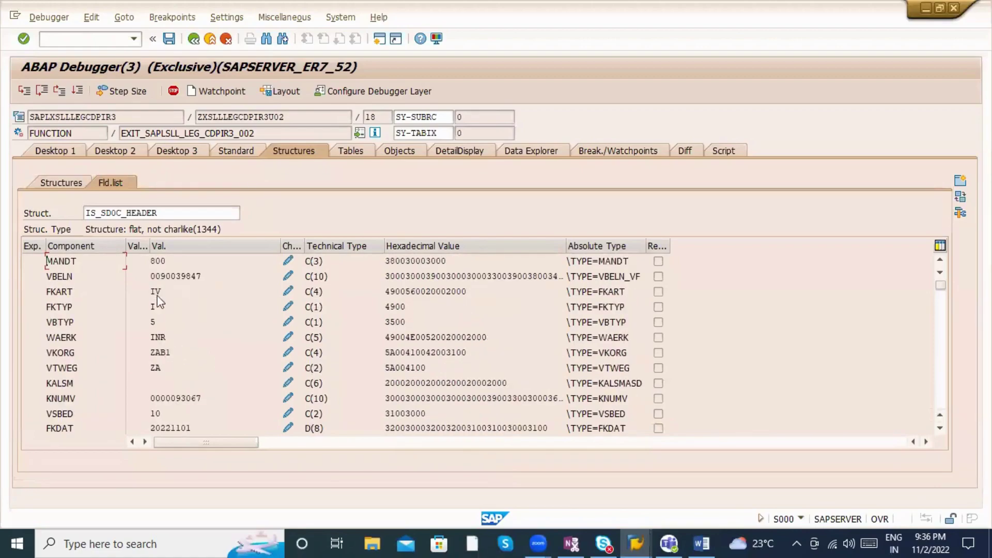
{"action": "left_click_drag", "start_coordinate": [172, 356], "coordinate": [139, 351]}
{"action": "left_click", "coordinate": [48, 151]}
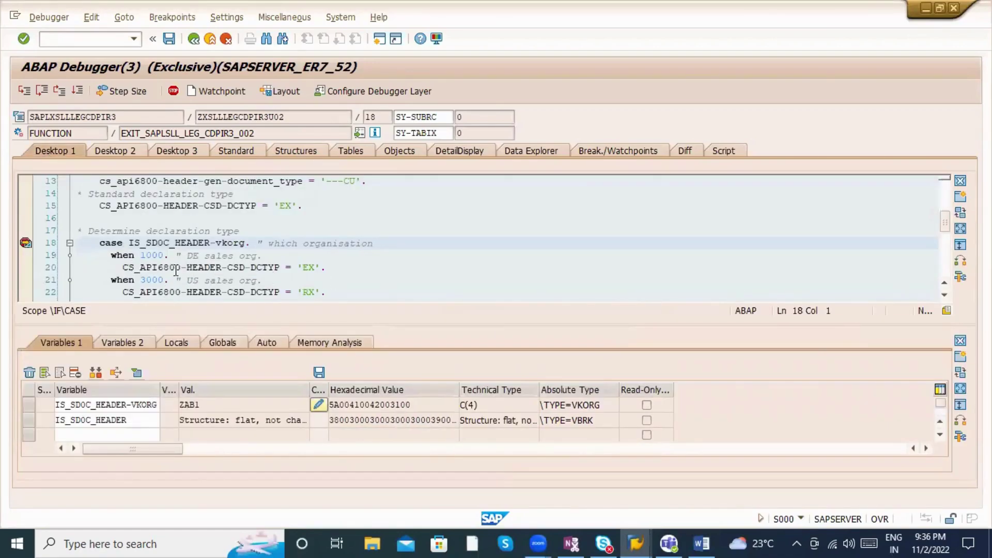
Step: Read the CASE statement that determines the declaration type from the sales organisation
{"action": "left_click", "coordinate": [210, 267]}
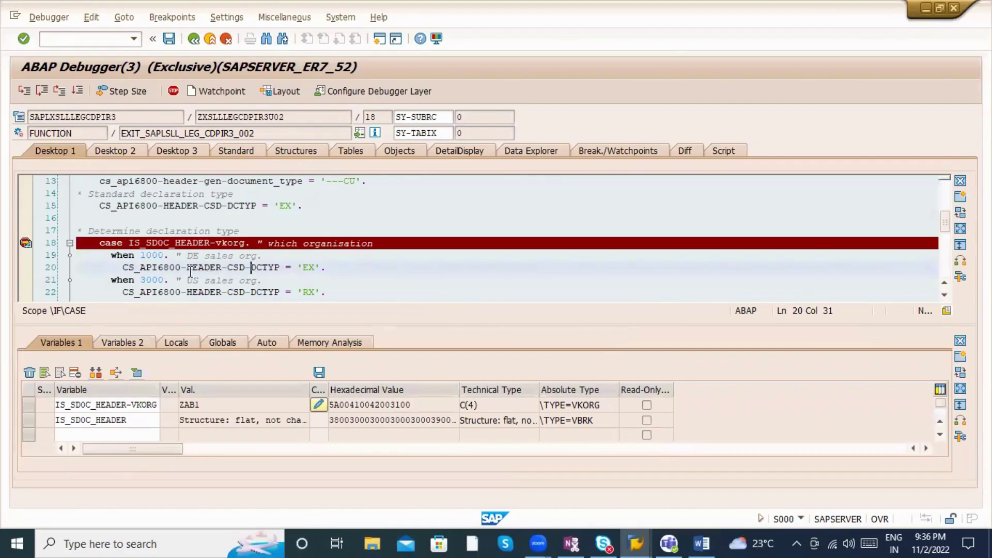
{"action": "scroll", "coordinate": [177, 277], "scroll_direction": "down", "scroll_amount": 2}
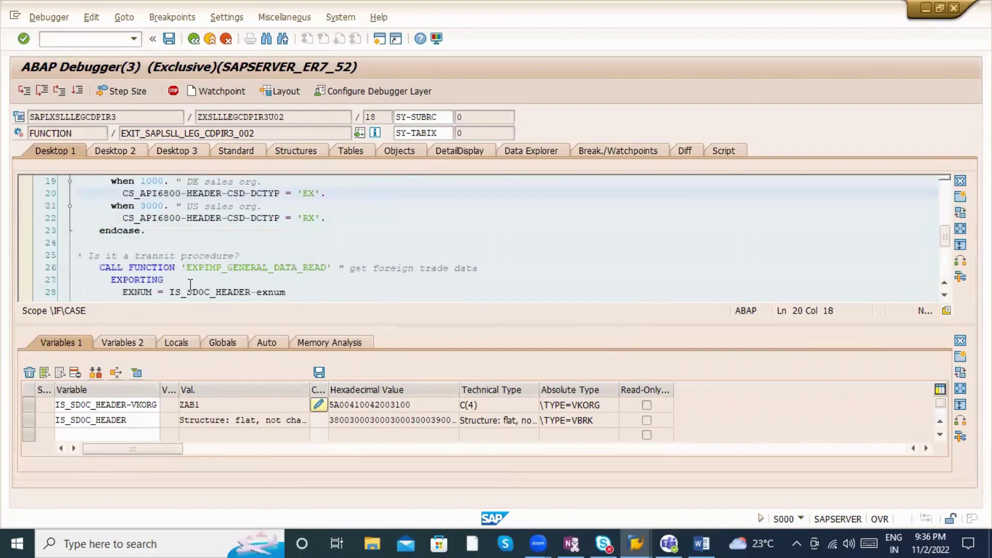
{"action": "scroll", "coordinate": [189, 285], "scroll_direction": "up", "scroll_amount": 2}
{"action": "left_click", "coordinate": [164, 242]}
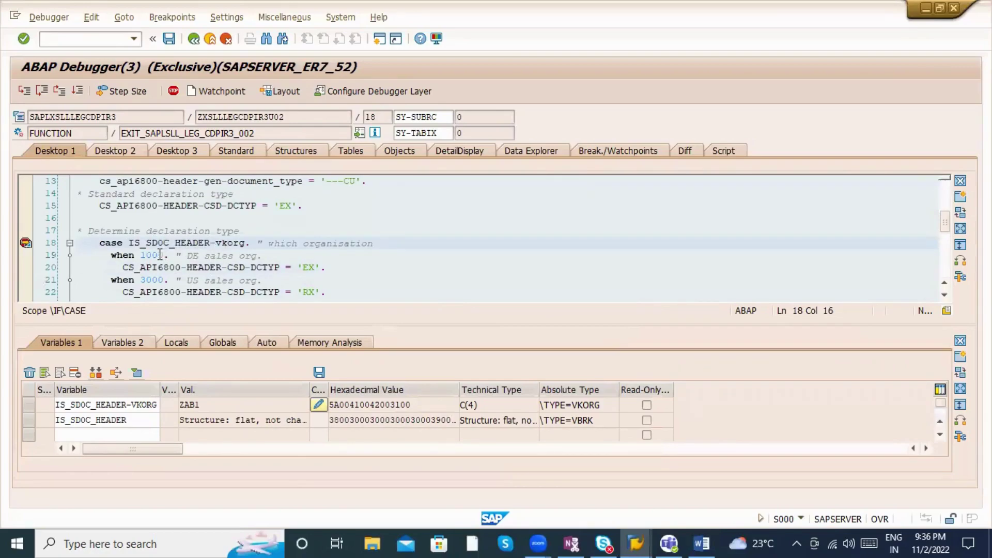
{"action": "left_click", "coordinate": [165, 256]}
{"action": "left_click", "coordinate": [179, 267]}
{"action": "scroll", "coordinate": [300, 271], "scroll_direction": "down", "scroll_amount": 1}
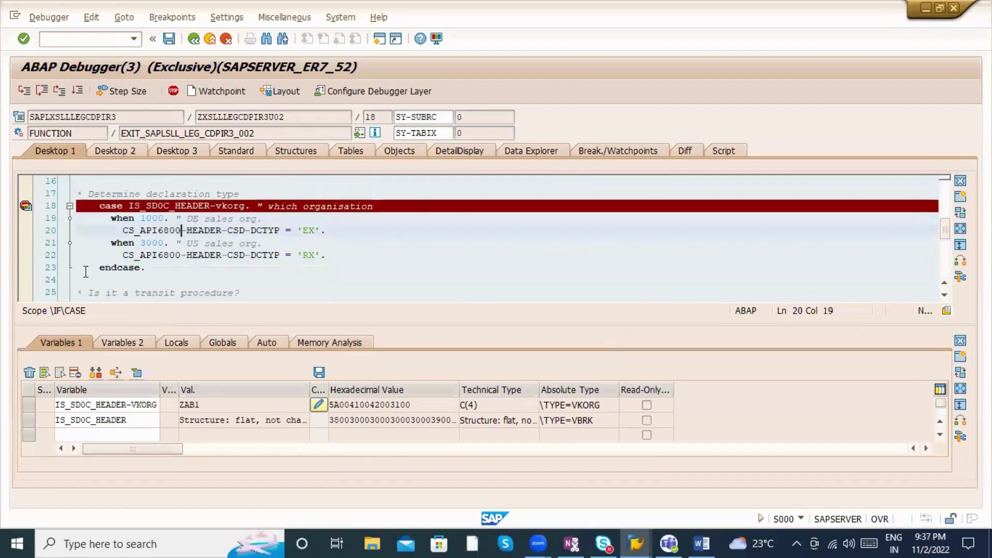
{"action": "scroll", "coordinate": [85, 271], "scroll_direction": "up", "scroll_amount": 2}
Step: Display the variable CS_API6800-HEADER-CSD-DCTYP and compare its default assignment with the branches for sales organisations 1000 and 3000
{"action": "double_click", "coordinate": [228, 247]}
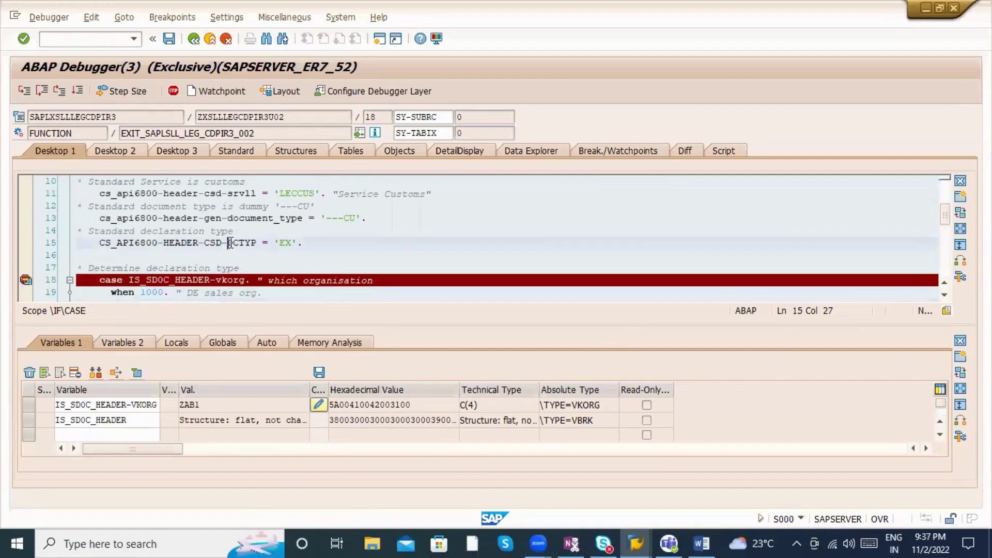
{"action": "scroll", "coordinate": [241, 279], "scroll_direction": "down", "scroll_amount": 1}
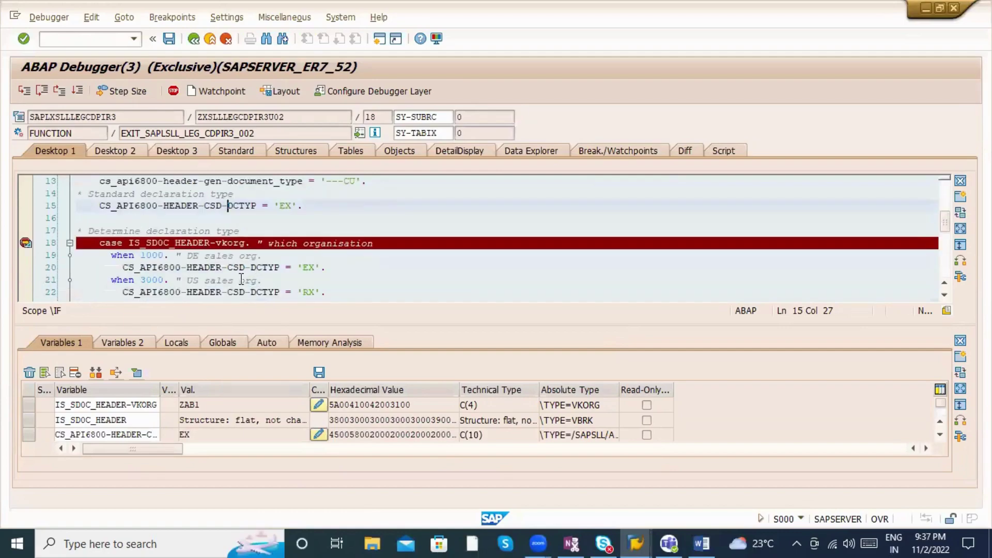
{"action": "scroll", "coordinate": [222, 272], "scroll_direction": "up", "scroll_amount": 1}
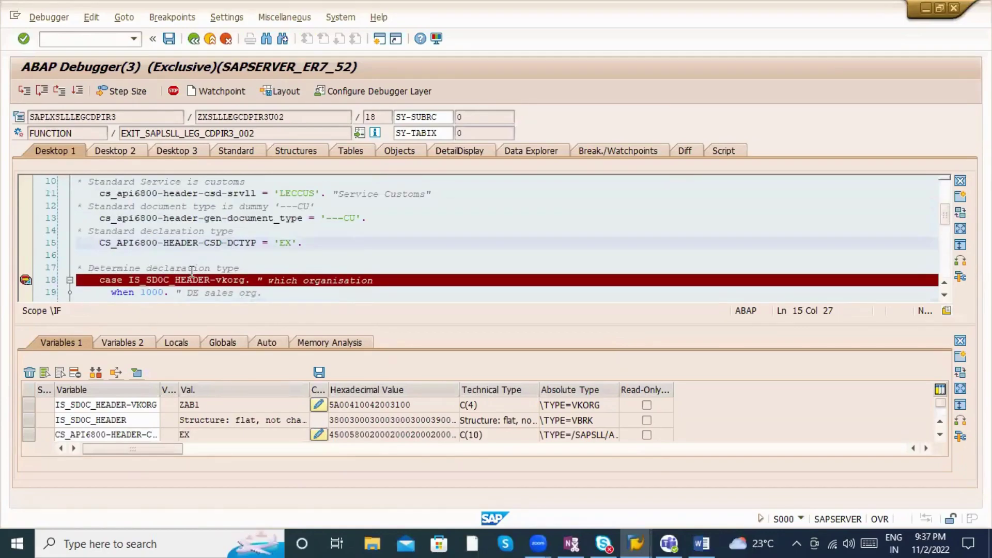
{"action": "scroll", "coordinate": [203, 279], "scroll_direction": "down", "scroll_amount": 1}
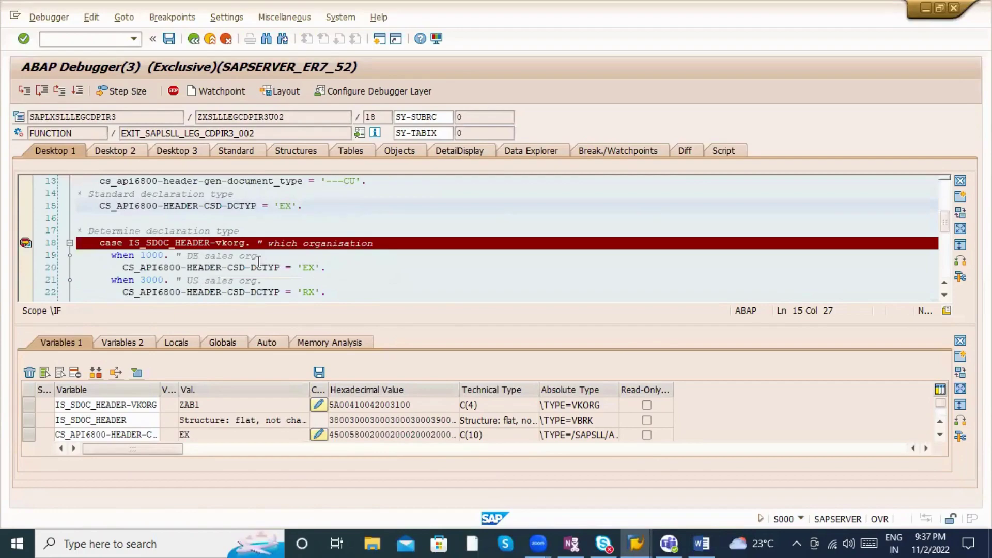
{"action": "left_click", "coordinate": [153, 267]}
{"action": "left_click", "coordinate": [153, 255]}
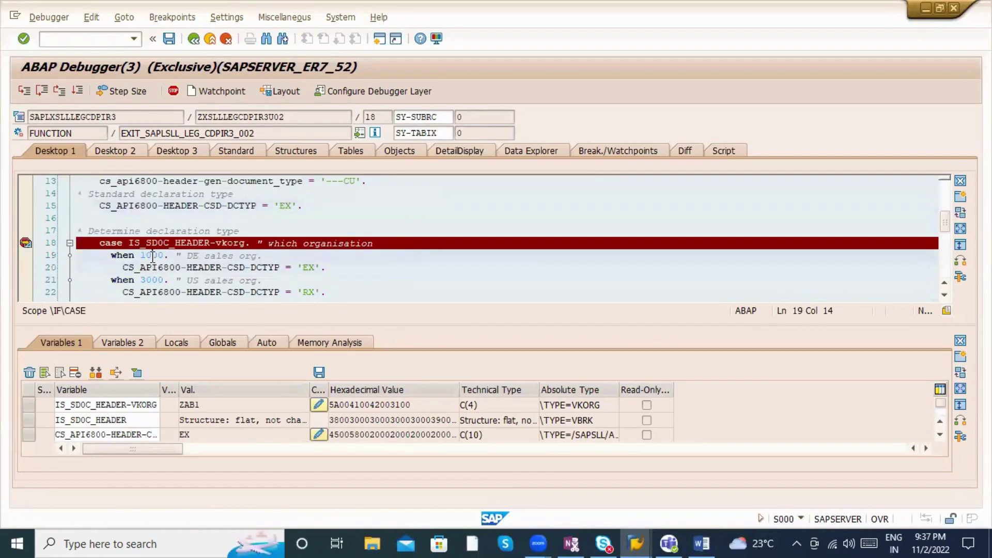
{"action": "left_click", "coordinate": [165, 282]}
{"action": "scroll", "coordinate": [254, 276], "scroll_direction": "down", "scroll_amount": 2}
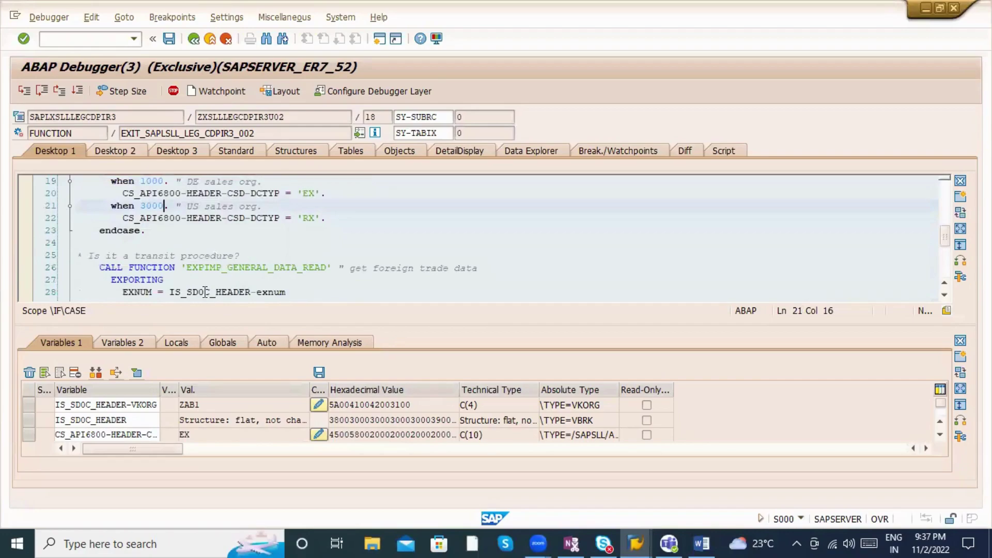
{"action": "scroll", "coordinate": [205, 293], "scroll_direction": "up", "scroll_amount": 1}
{"action": "scroll", "coordinate": [182, 233], "scroll_direction": "up", "scroll_amount": 1}
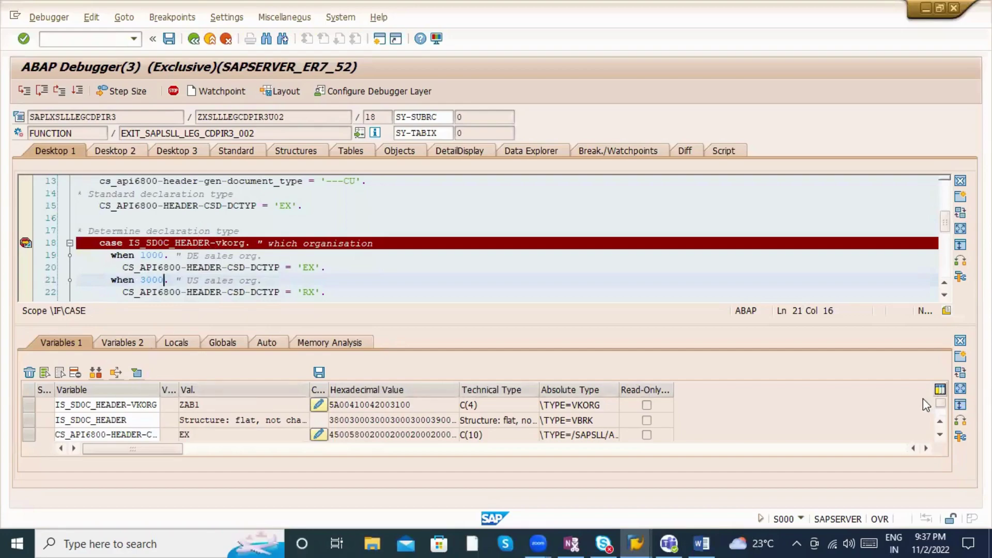
Step: Change the value of the variable IS_SDOC_HEADER-VKORG to 1000 in the debugger
{"action": "left_click", "coordinate": [319, 406]}
{"action": "key", "text": "BackSpace"}
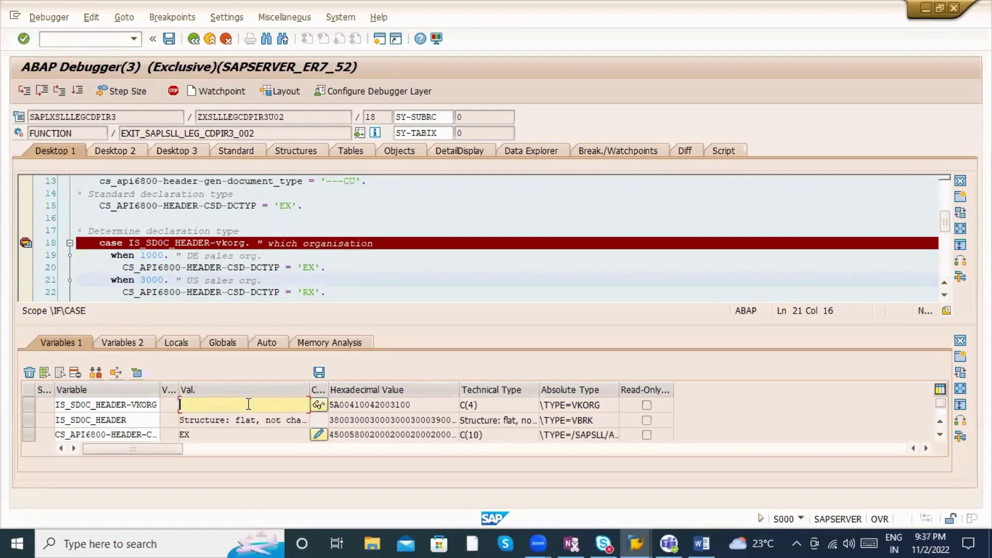
{"action": "type", "text": "100"}
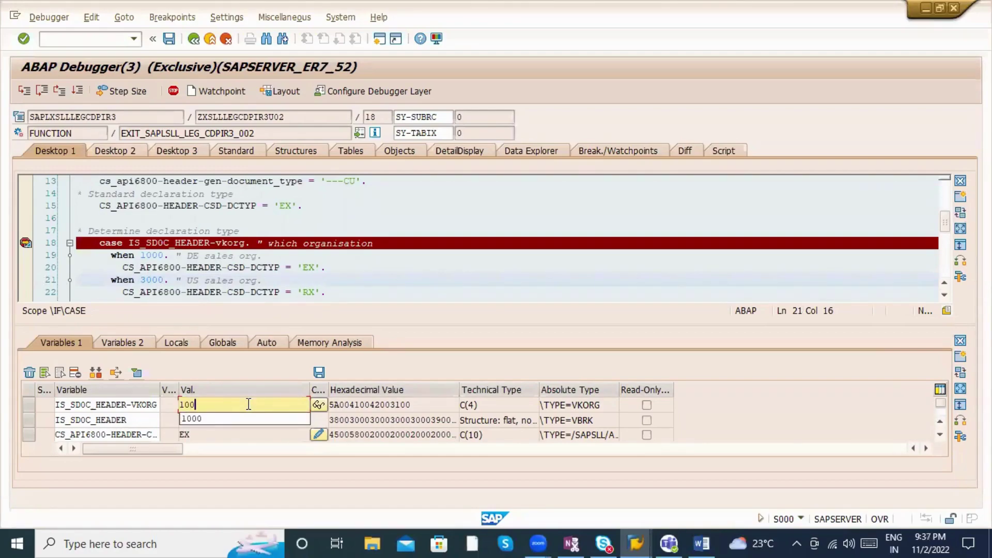
{"action": "type", "text": "0"}
{"action": "key", "text": "Return"}
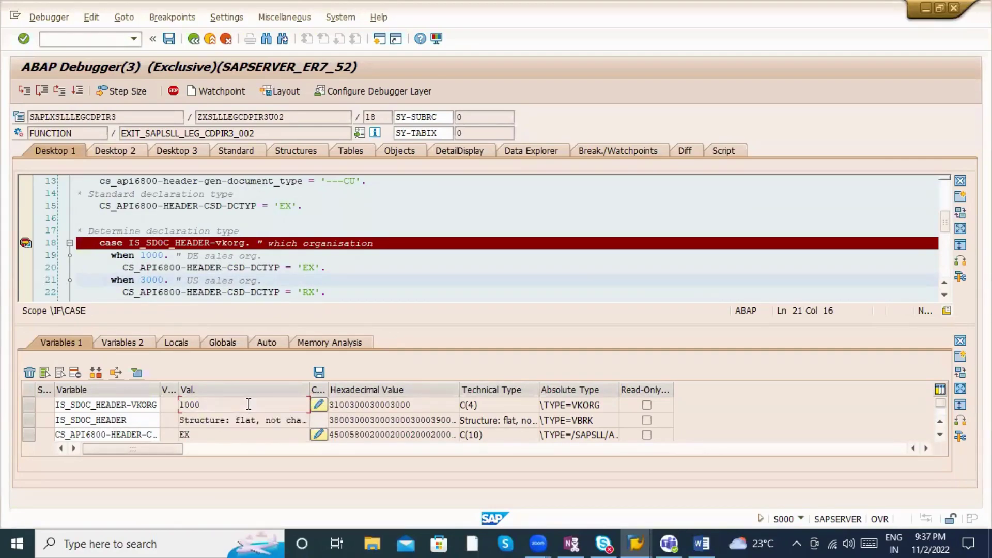
Step: Check the changed sales organisation value against the CASE branches of the declaration type logic
{"action": "left_click", "coordinate": [162, 254]}
{"action": "left_click", "coordinate": [157, 277]}
{"action": "left_click", "coordinate": [159, 254]}
{"action": "scroll", "coordinate": [206, 278], "scroll_direction": "down", "scroll_amount": 1}
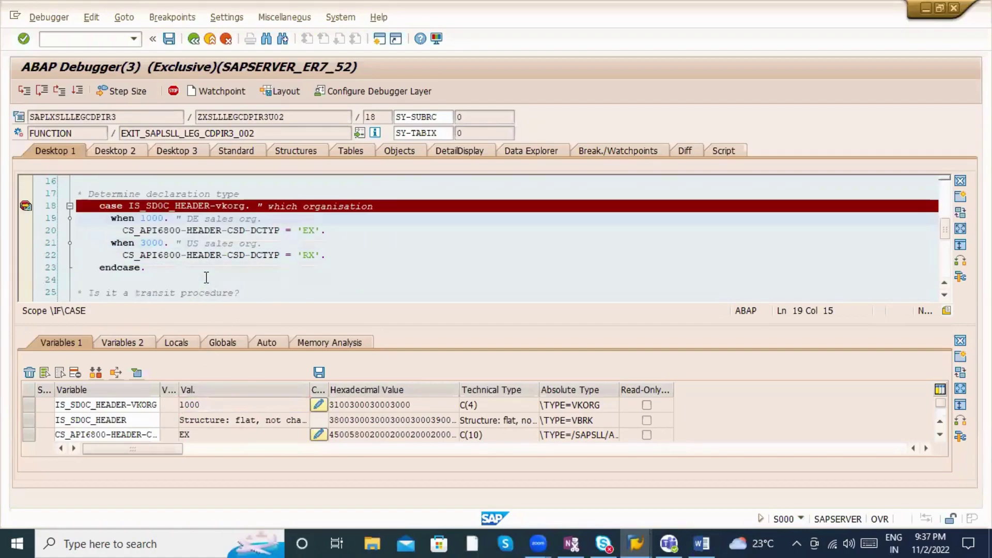
{"action": "left_click", "coordinate": [87, 206]}
{"action": "scroll", "coordinate": [137, 251], "scroll_direction": "up", "scroll_amount": 1}
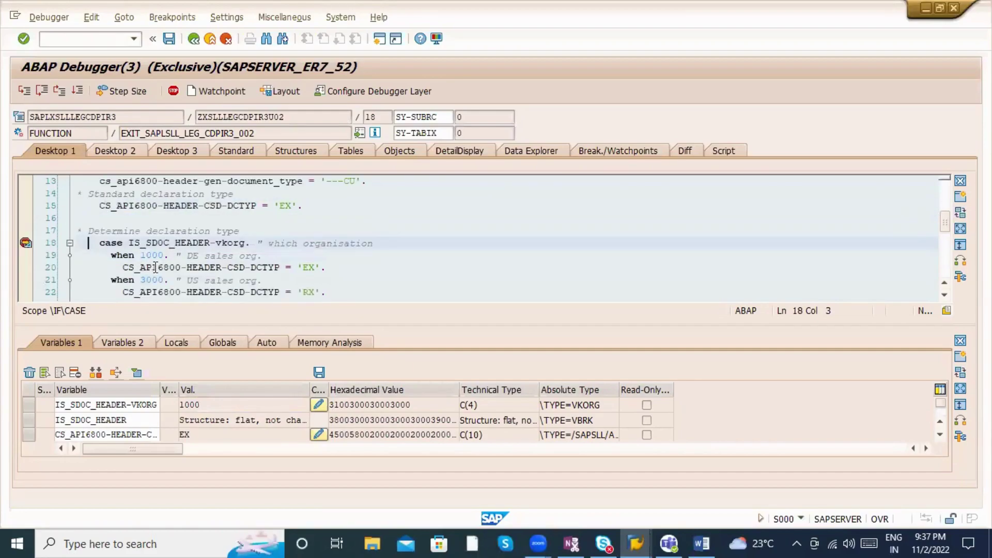
{"action": "scroll", "coordinate": [161, 267], "scroll_direction": "down", "scroll_amount": 1}
{"action": "left_click_drag", "start_coordinate": [215, 407], "coordinate": [167, 406]}
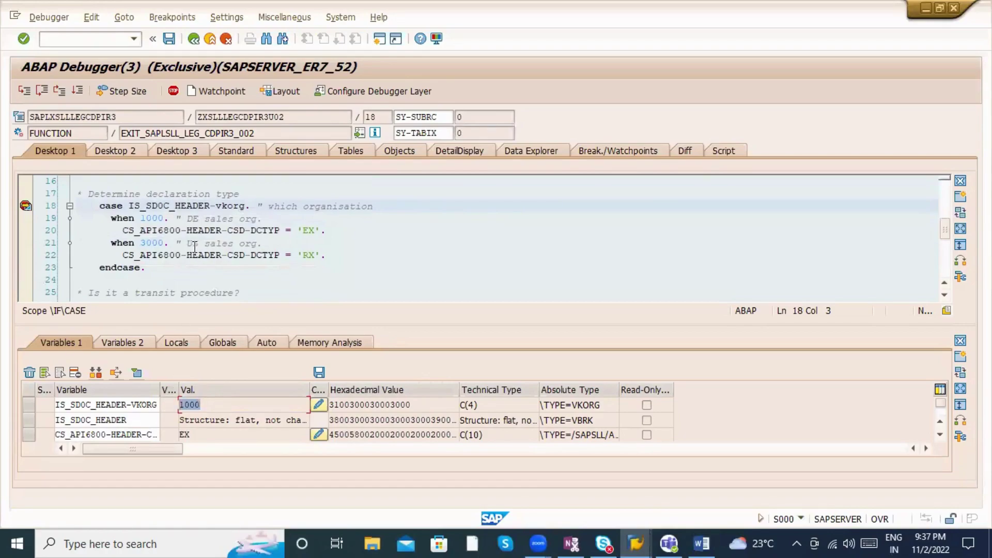
{"action": "left_click", "coordinate": [217, 264]}
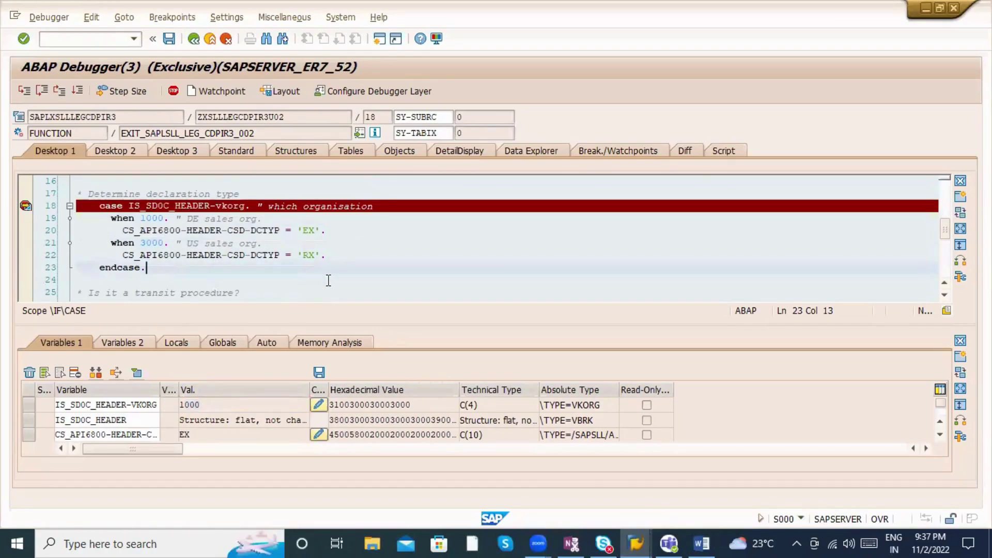
{"action": "left_click", "coordinate": [326, 206]}
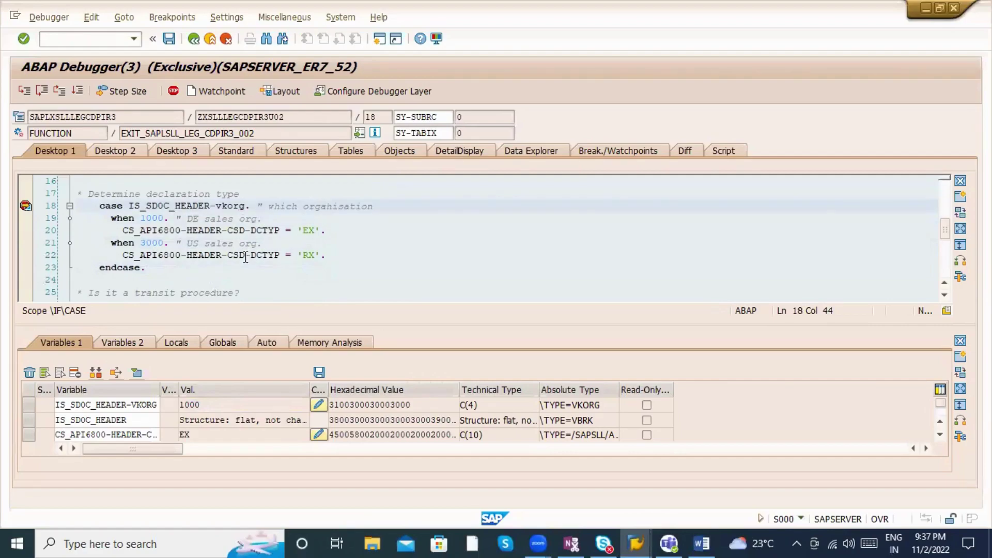
Step: Inspect the components of the CS_API6800 structure and return to the source code view
{"action": "double_click", "coordinate": [170, 257]}
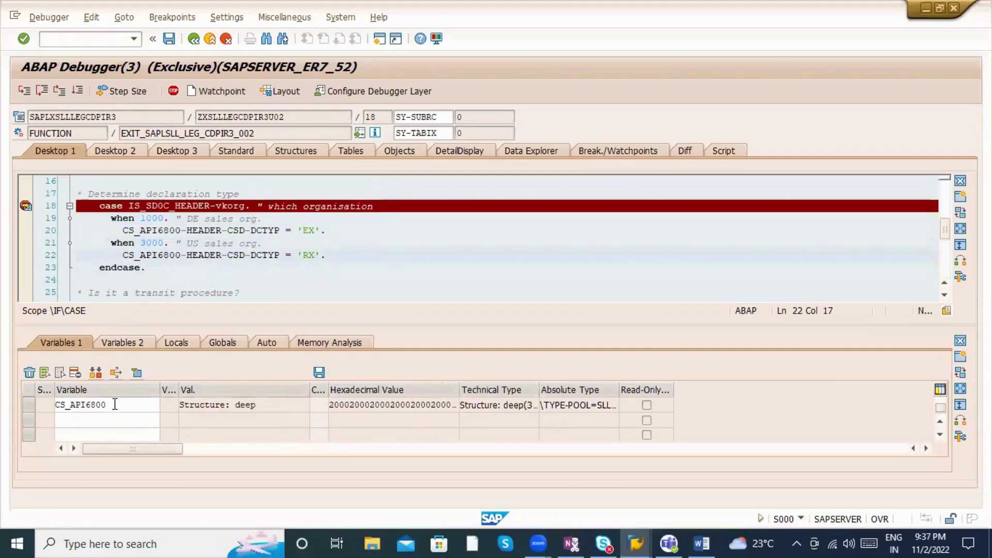
{"action": "double_click", "coordinate": [115, 406]}
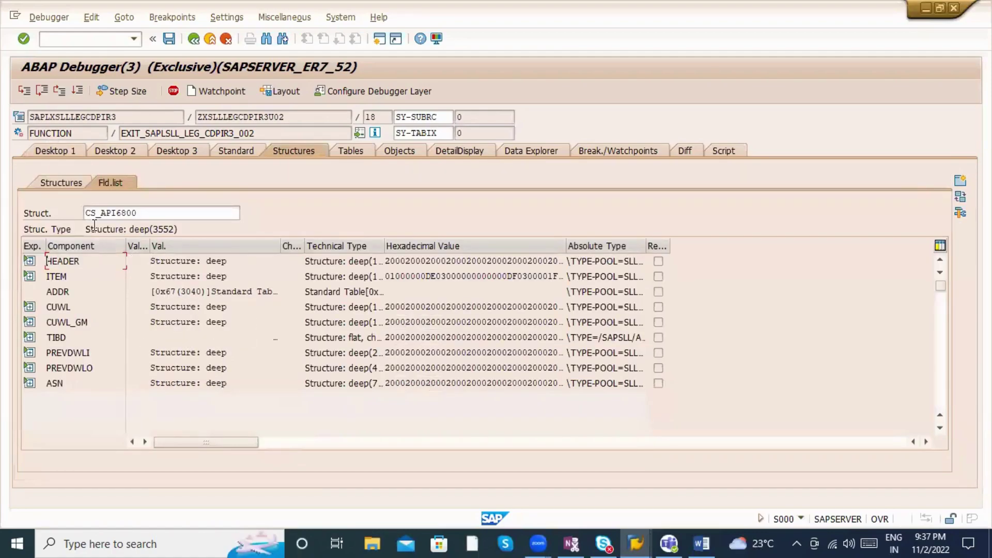
{"action": "left_click", "coordinate": [57, 152]}
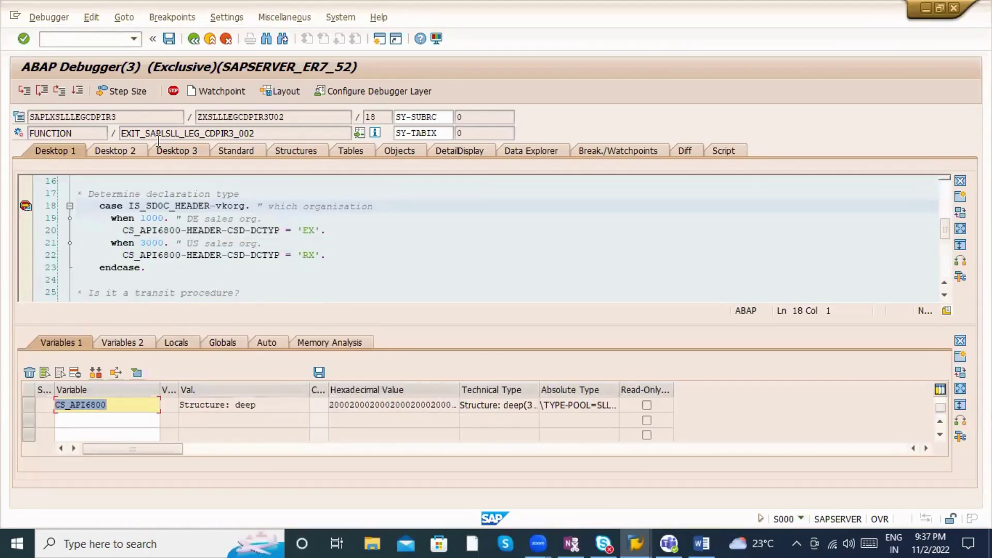
Step: Resume execution from the debugger and display the item overview of the newly saved intercompany billing document
{"action": "left_click", "coordinate": [76, 92]}
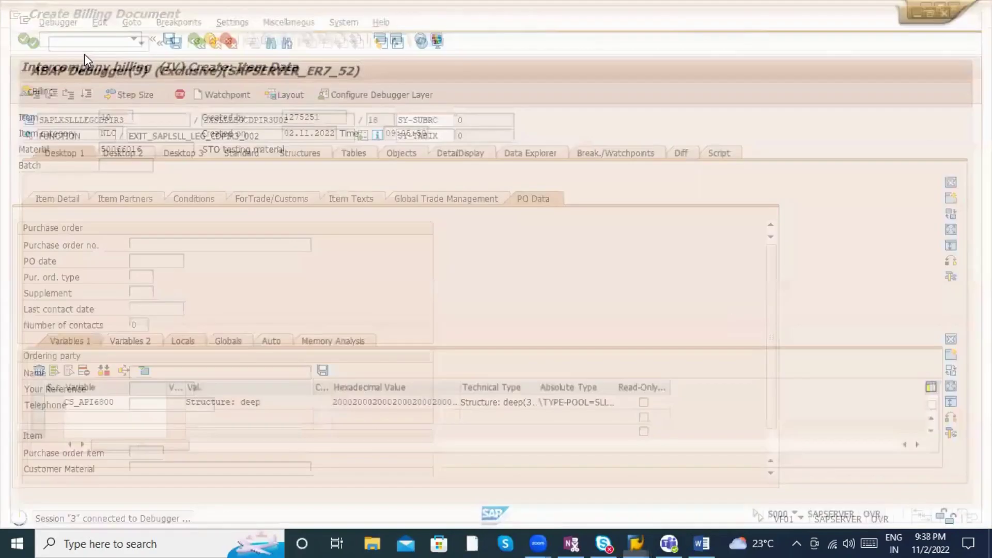
{"action": "left_click", "coordinate": [71, 20]}
{"action": "key", "text": "Down"}
{"action": "key", "text": "Down"}
{"action": "key", "text": "Return"}
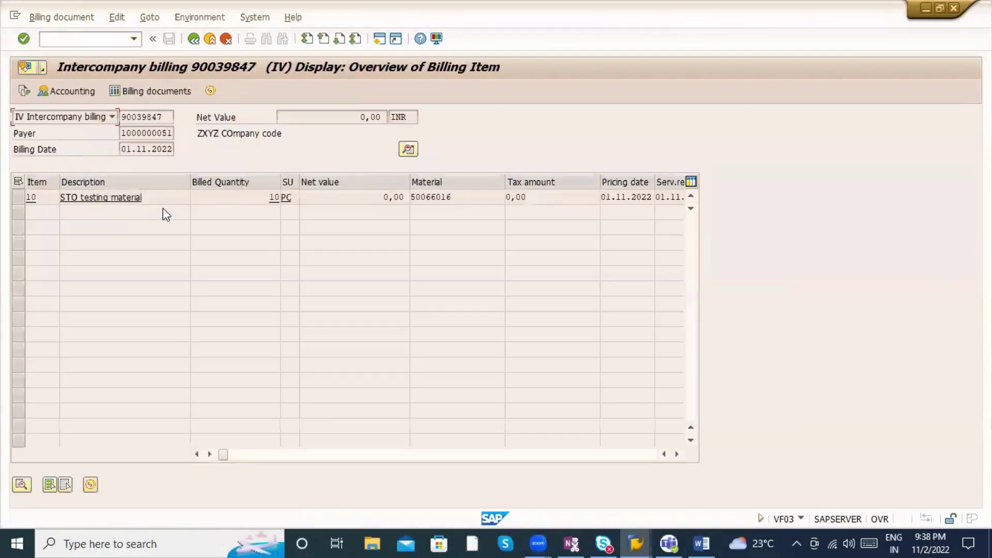
{"action": "left_click", "coordinate": [189, 204]}
Step: Leave the billing document display and open incoming invoice entry with transaction MIRO, ready for a purchase order reference
{"action": "left_click", "coordinate": [195, 40]}
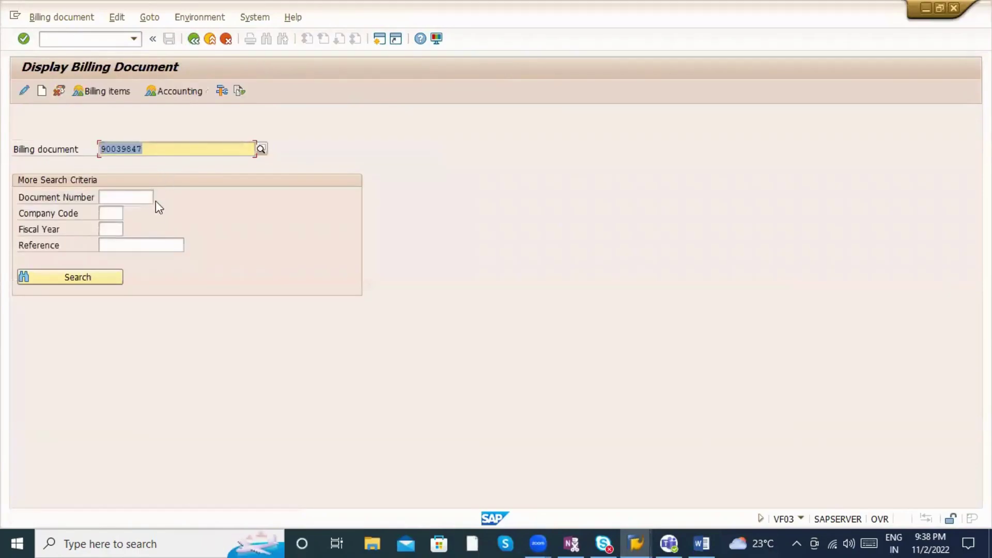
{"action": "left_click", "coordinate": [199, 40]}
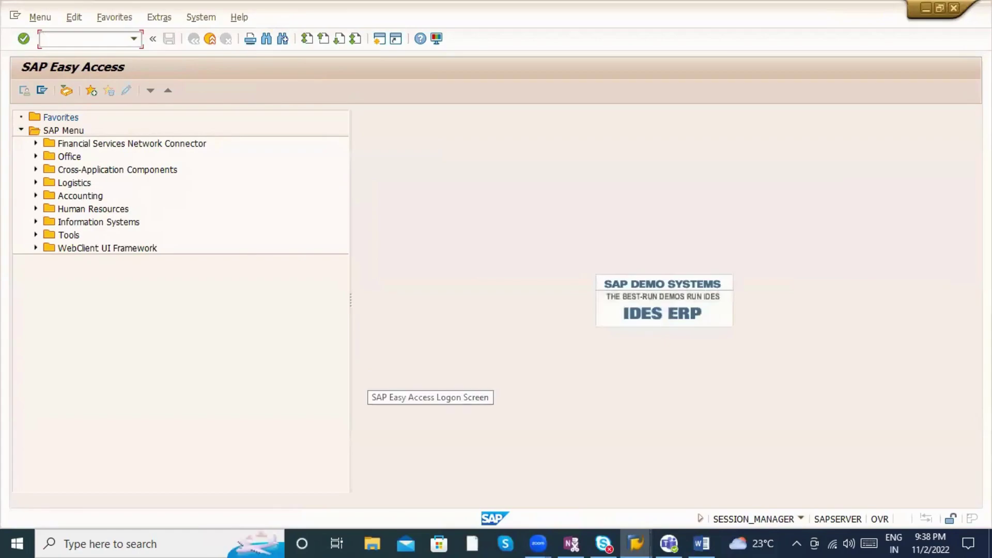
{"action": "type", "text": "miro"}
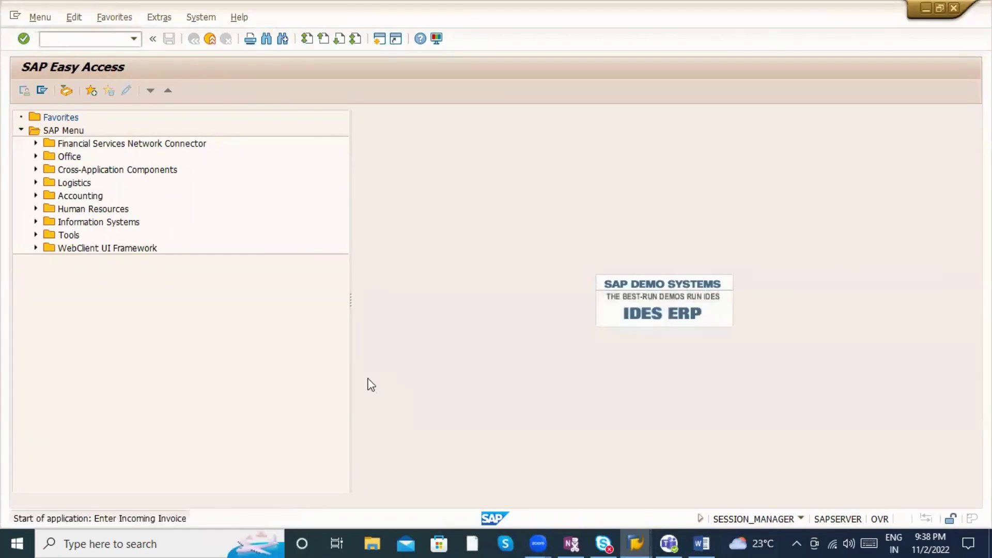
{"action": "key", "text": "space"}
{"action": "left_click", "coordinate": [118, 213]}
{"action": "left_click", "coordinate": [225, 373]}
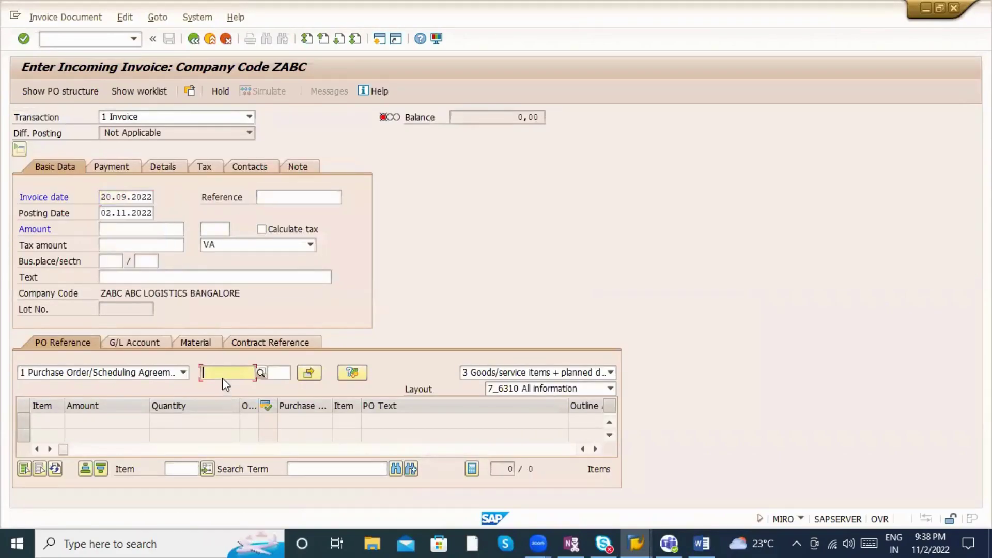
Step: Reference the vendor 400045 stock transfer purchase order in the incoming invoice for company code ZABC
{"action": "key", "text": "space"}
{"action": "key", "text": "Down"}
{"action": "key", "text": "Return"}
{"action": "key", "text": "BackSpace"}
{"action": "type", "text": "7"}
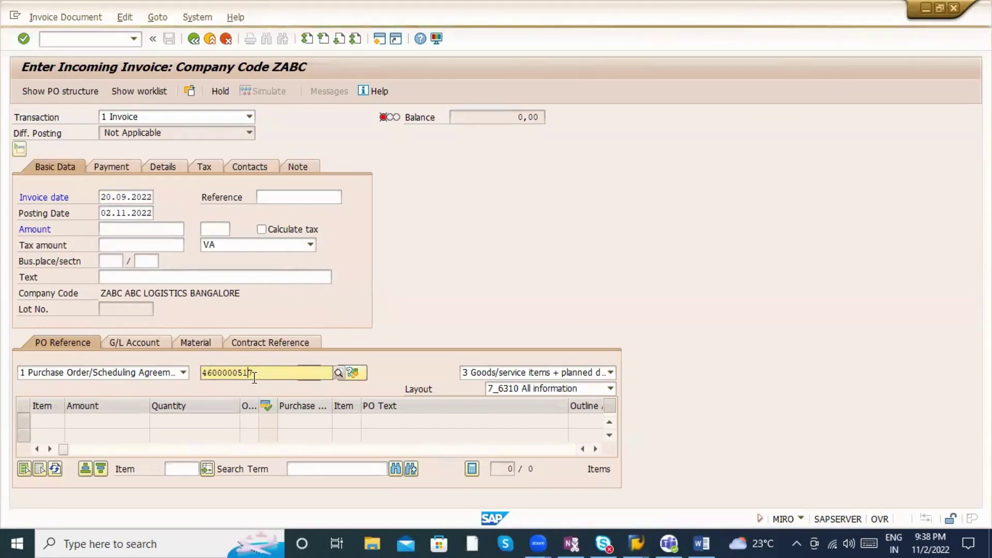
{"action": "key", "text": "Return"}
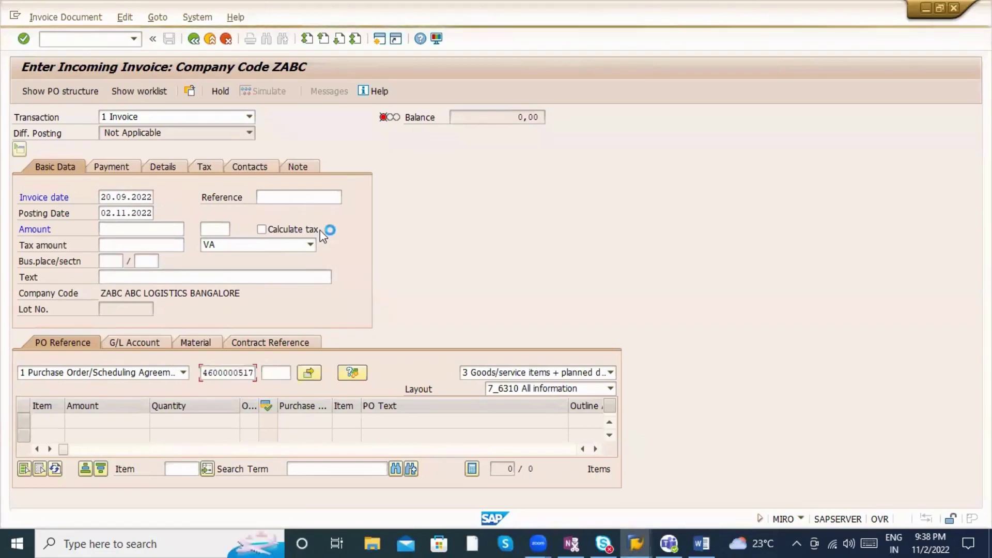
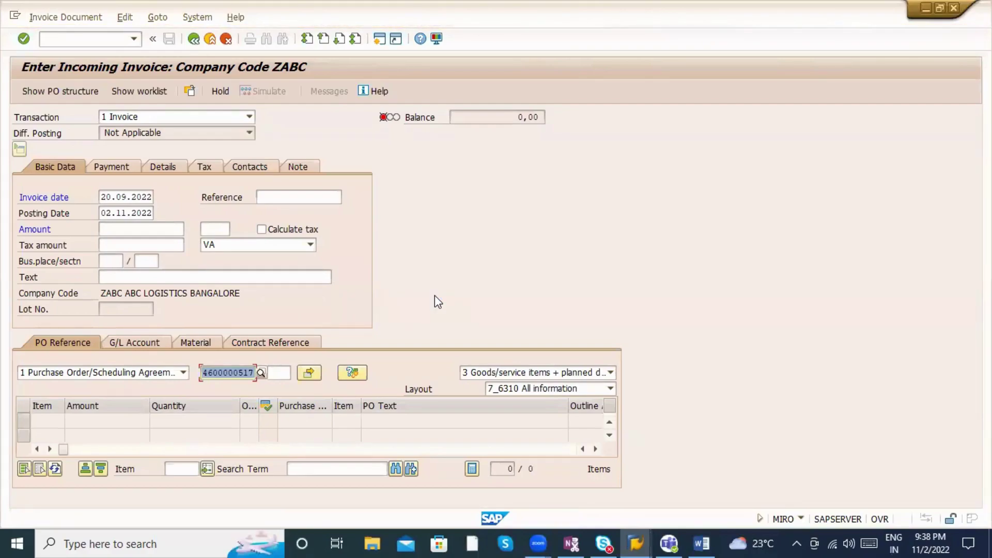
{"action": "key", "text": "Return"}
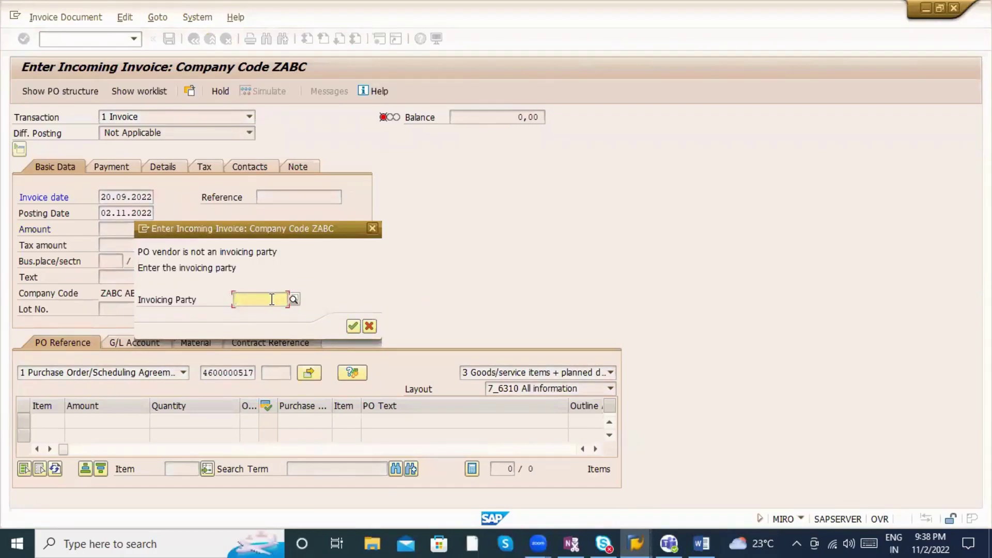
Step: Try to assign the purchase order's vendor as the invoicing party for company code ZABC
{"action": "left_click", "coordinate": [272, 300]}
{"action": "type", "text": "400"}
{"action": "key", "text": "Return"}
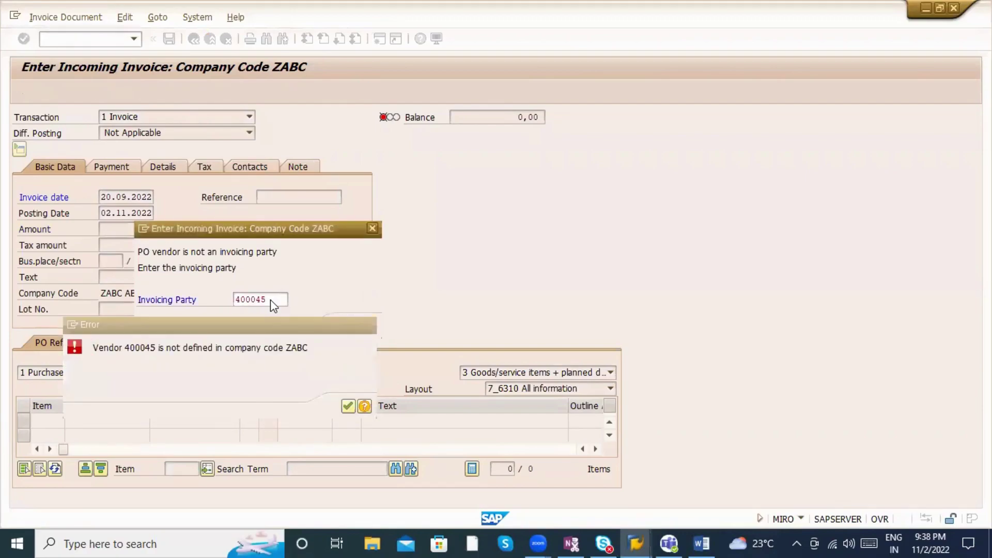
{"action": "key", "text": "alt+Tab"}
{"action": "key", "text": "alt+Tab"}
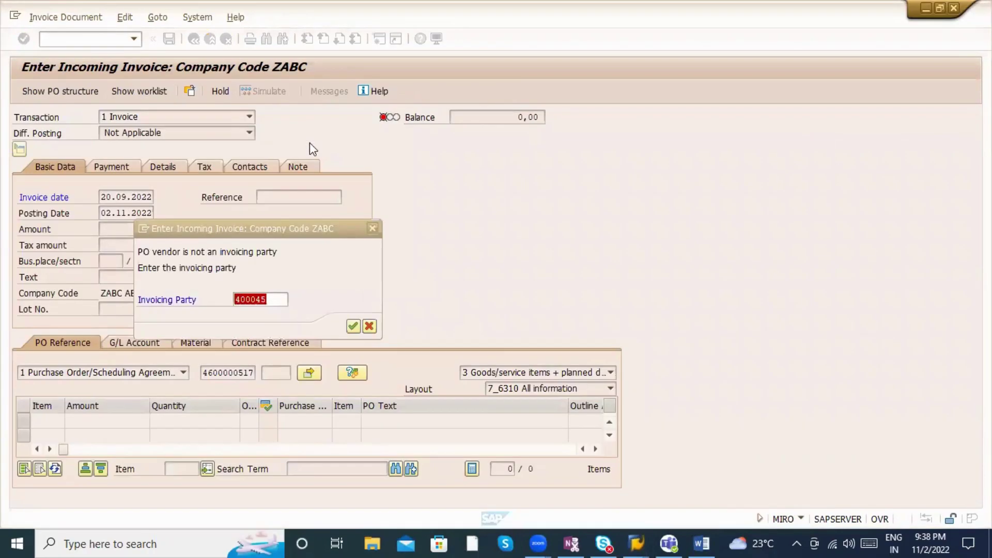
{"action": "key", "text": "Escape"}
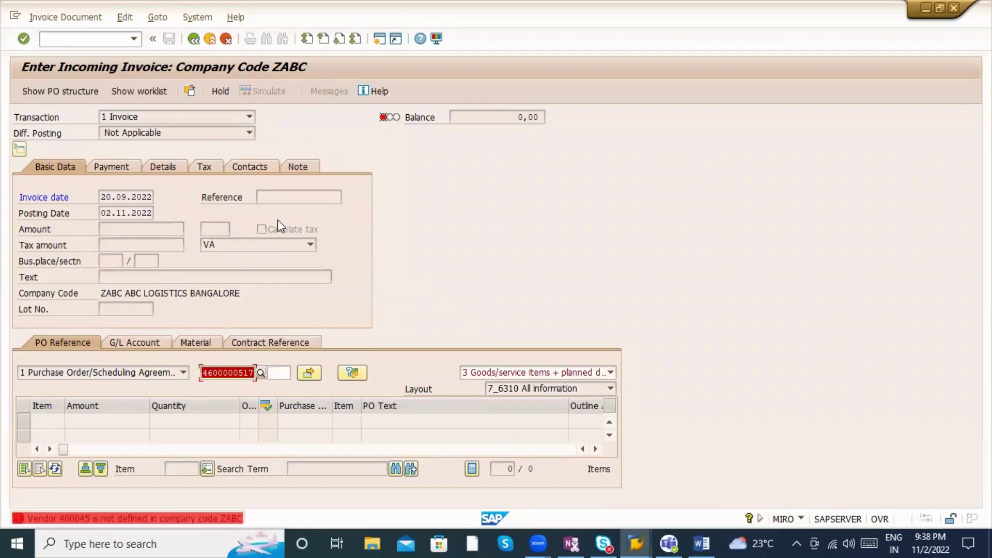
Step: Check the stock transfer purchase order and restart incoming invoice entry (MIRO) with a blank document
{"action": "key", "text": "alt+Tab"}
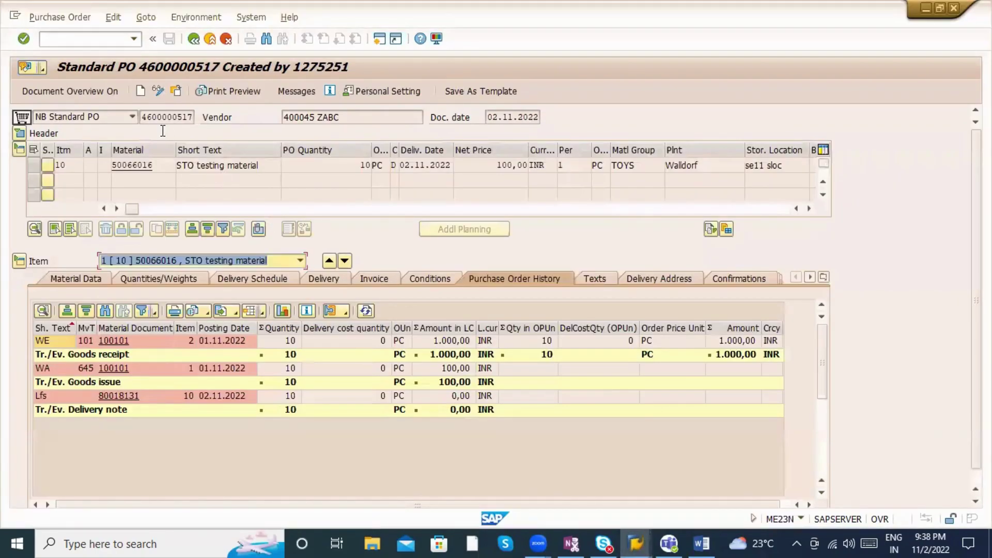
{"action": "key", "text": "alt+Tab"}
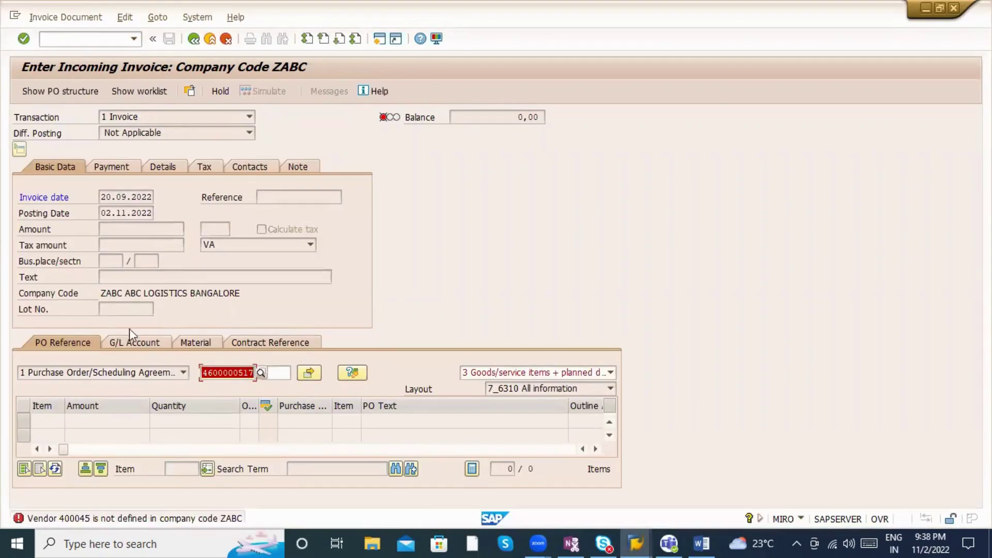
{"action": "left_click", "coordinate": [109, 287]}
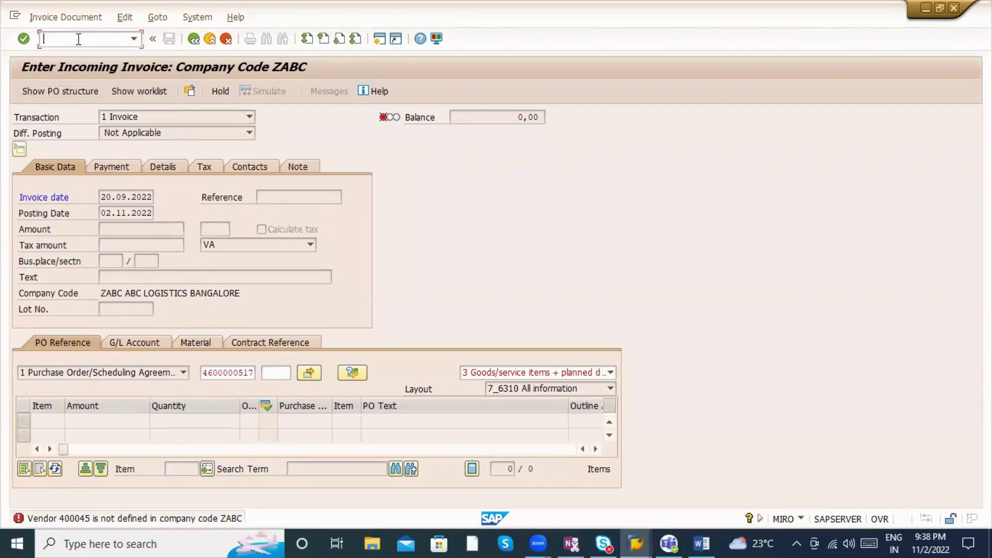
{"action": "type", "text": "/nmiro"}
{"action": "key", "text": "Return"}
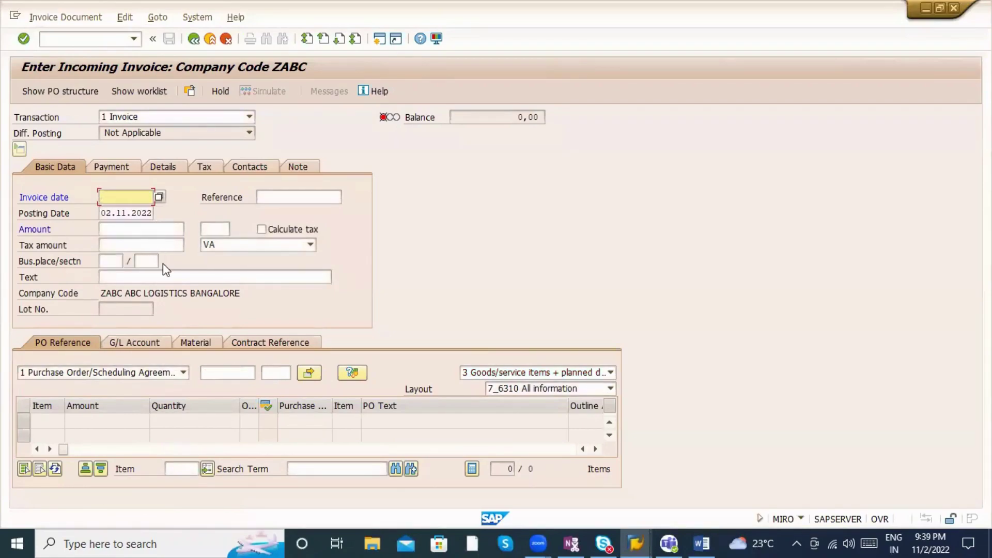
Step: Switch the incoming invoice's company code from ZABC to SE11
{"action": "left_click", "coordinate": [170, 292]}
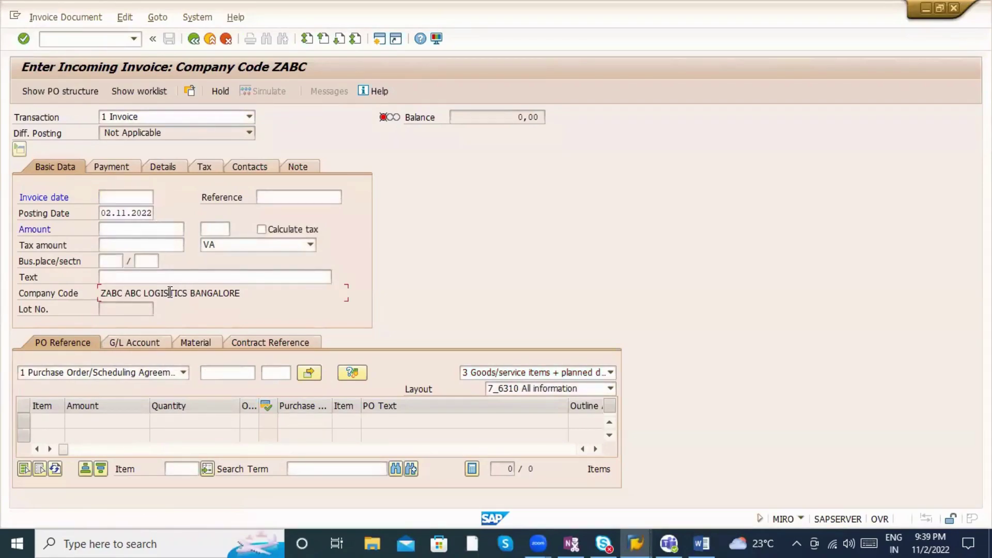
{"action": "left_click", "coordinate": [144, 293]}
{"action": "left_click", "coordinate": [66, 17]}
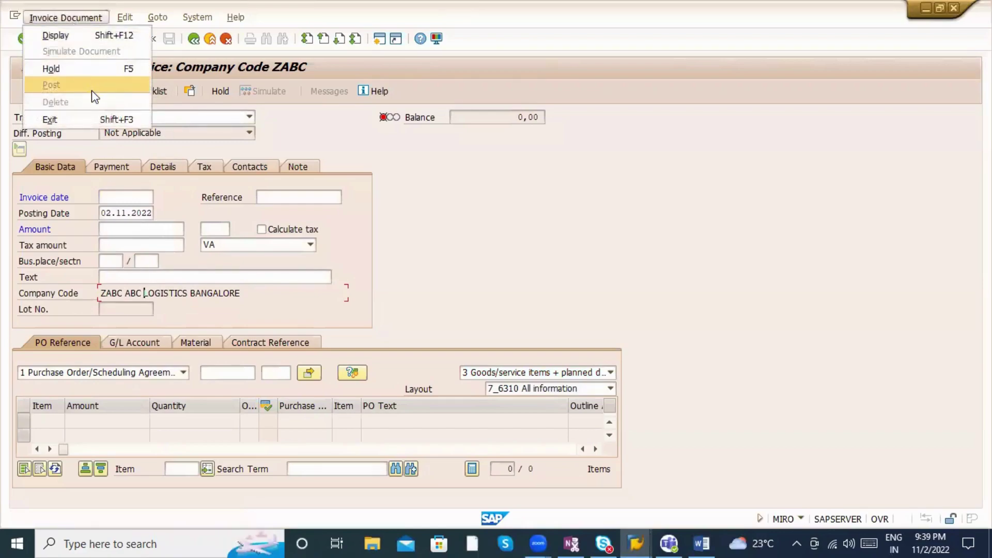
{"action": "left_click", "coordinate": [125, 17]}
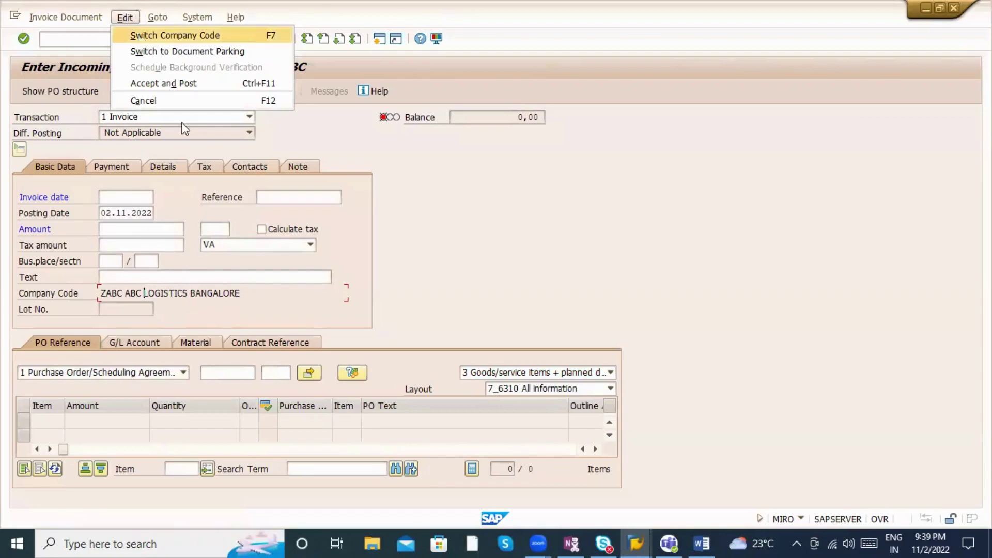
{"action": "left_click", "coordinate": [138, 34]}
{"action": "key", "text": "BackSpace"}
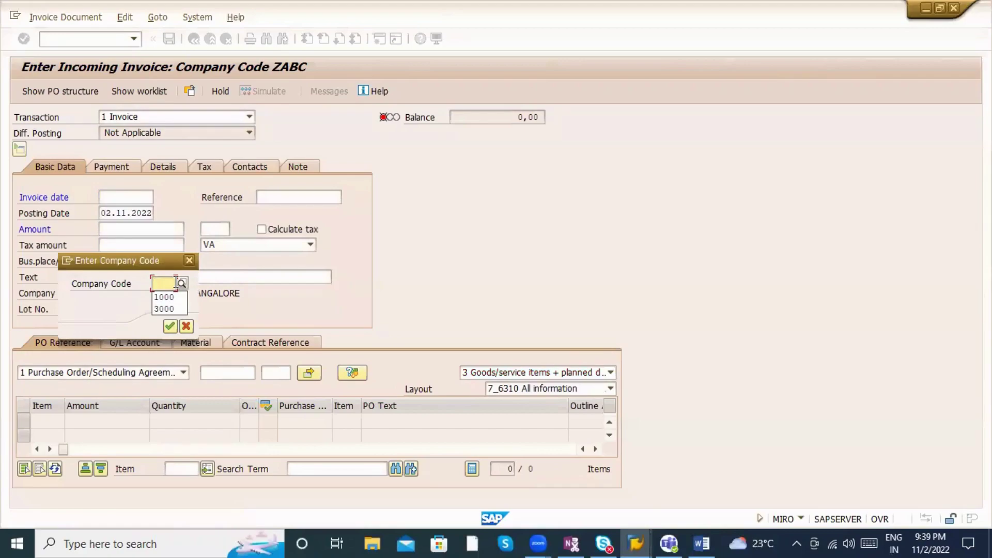
{"action": "type", "text": "Sell"}
{"action": "key", "text": "Return"}
Step: Enter the stock transfer purchase order's number as the PO reference of the SE11 invoice
{"action": "left_click", "coordinate": [241, 372]}
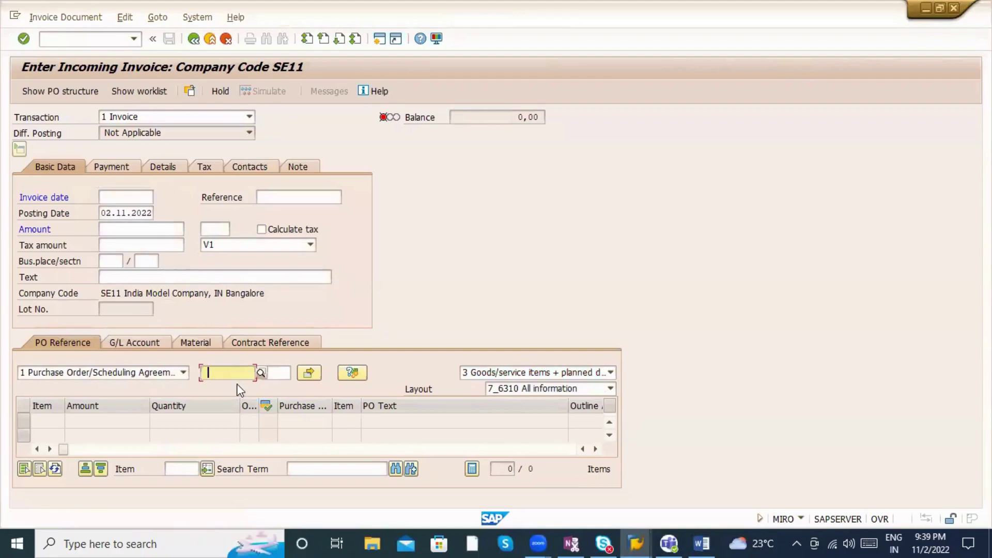
{"action": "left_click", "coordinate": [230, 206]}
{"action": "key", "text": "BackSpace"}
{"action": "key", "text": "Return"}
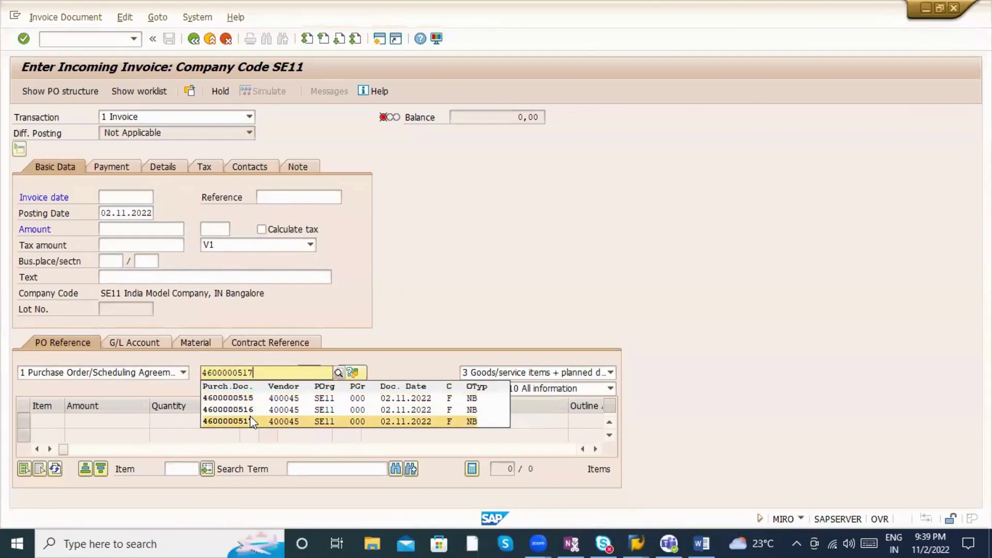
{"action": "left_click", "coordinate": [250, 418]}
Step: Fill in the invoice's basic data with invoice date 20.09.2022, the delivery number as reference and tax code I0 (Input intra 0%)
{"action": "left_click", "coordinate": [118, 198]}
{"action": "left_click", "coordinate": [122, 212]}
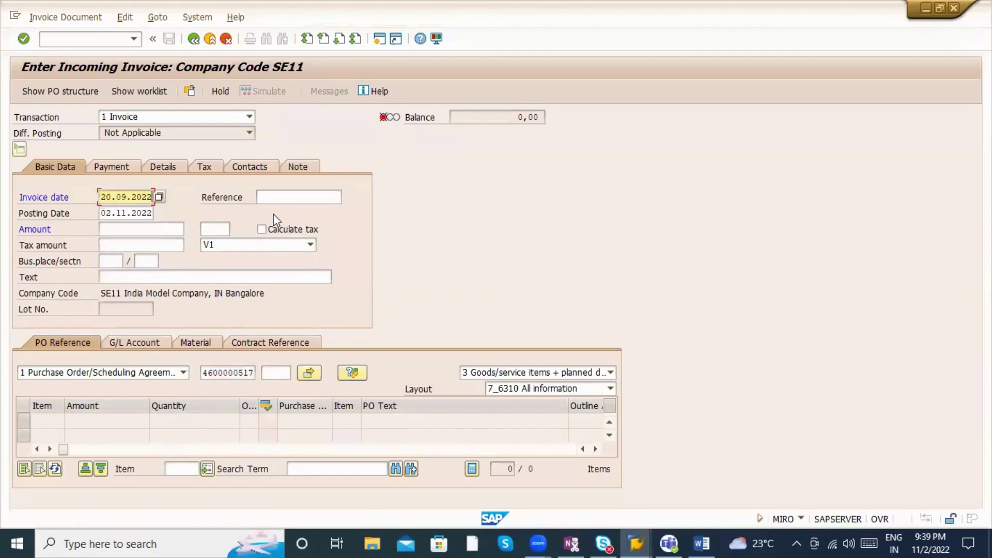
{"action": "left_click", "coordinate": [278, 196]}
{"action": "type", "text": "80018131"}
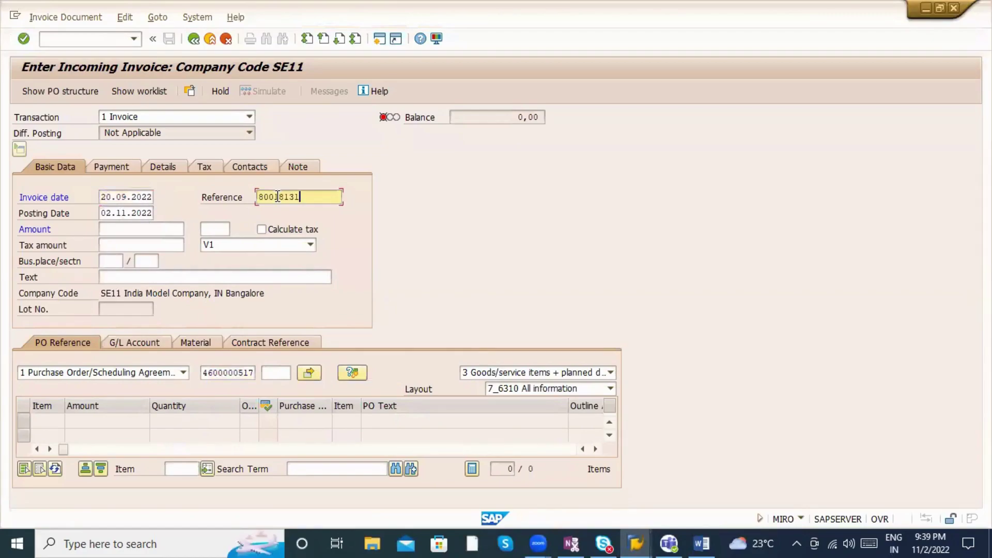
{"action": "left_click", "coordinate": [261, 244]}
{"action": "left_click", "coordinate": [246, 259]}
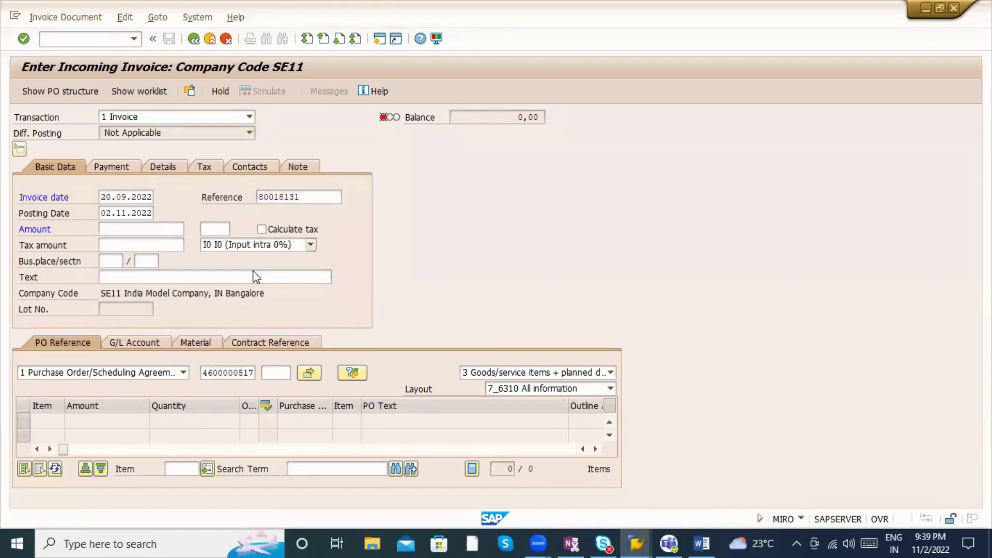
Step: Set the invoice's payment baseline date to 25.10.2022 and check the tax code of the purchase order item
{"action": "left_click", "coordinate": [110, 167]}
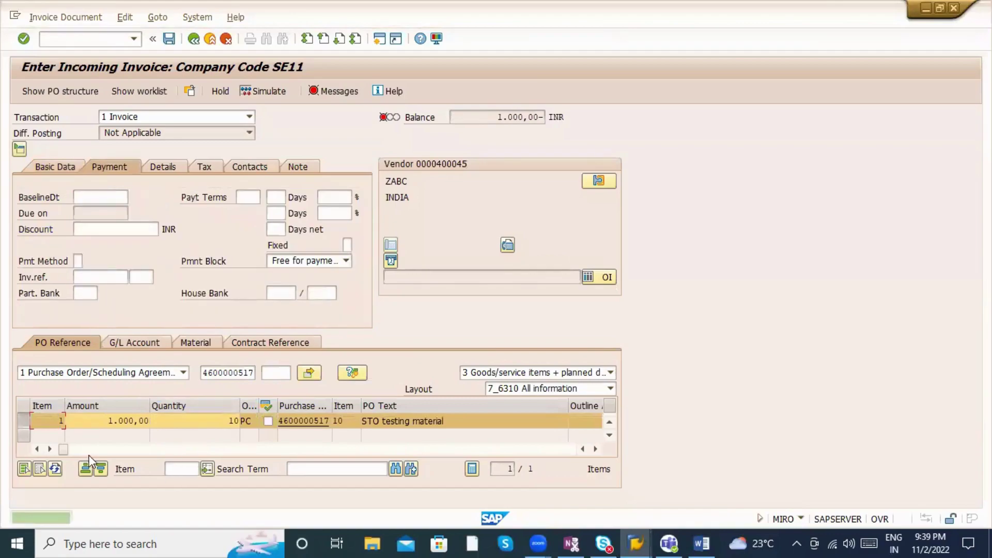
{"action": "left_click", "coordinate": [99, 195]}
{"action": "left_click", "coordinate": [98, 210]}
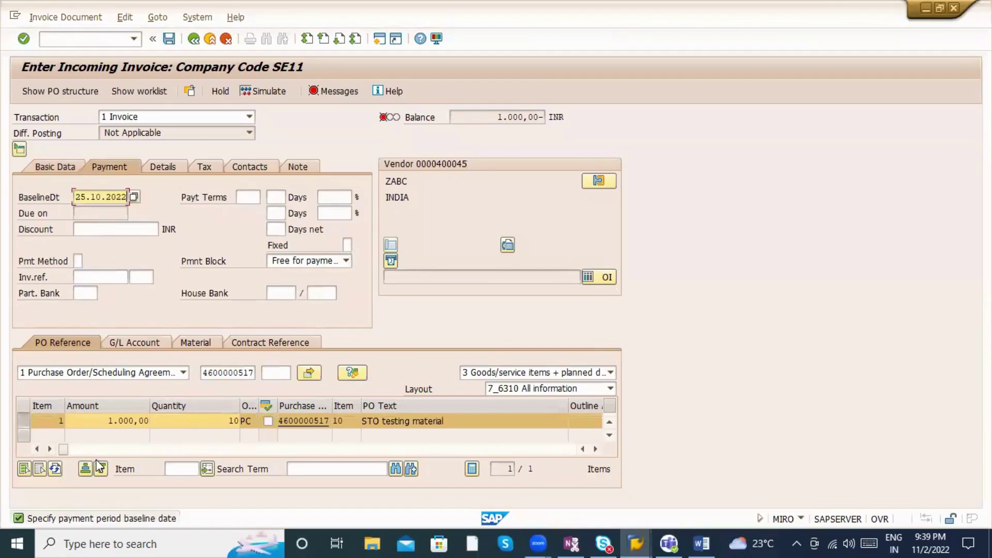
{"action": "left_click", "coordinate": [81, 449]}
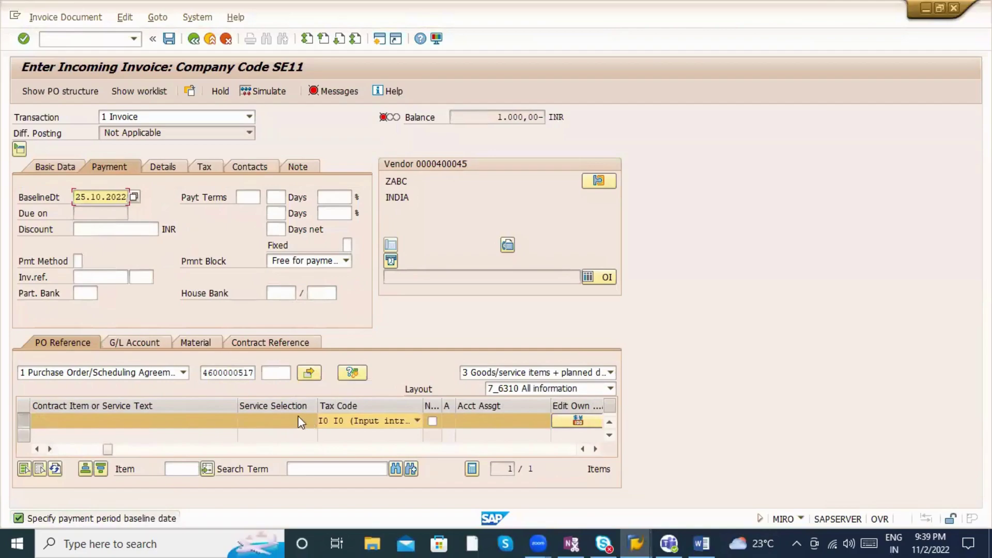
{"action": "key", "text": "Return"}
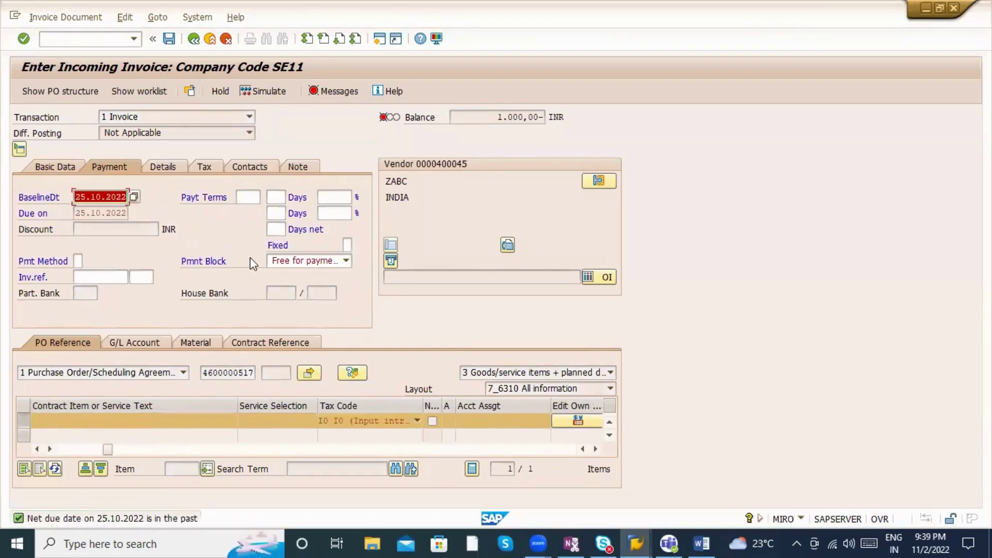
{"action": "key", "text": "Return"}
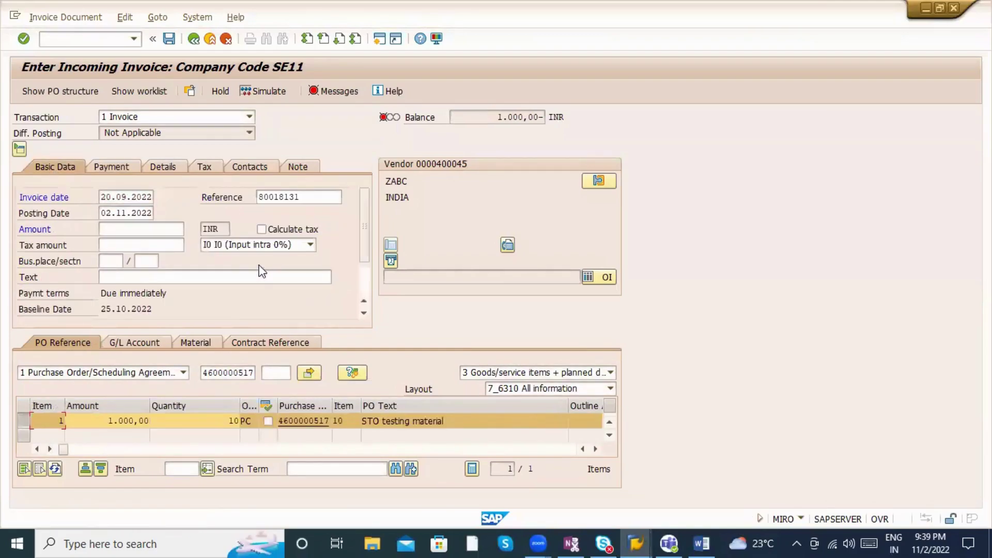
Step: Set the invoice amount to 1000 INR with tax calculation and post the invoice
{"action": "left_click", "coordinate": [156, 230]}
{"action": "type", "text": "1000"}
{"action": "key", "text": "Return"}
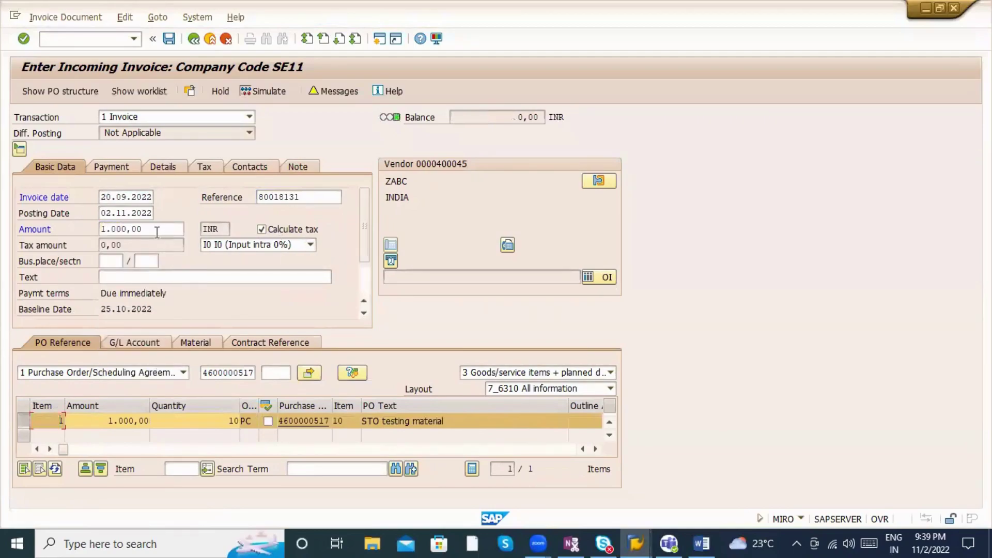
{"action": "key", "text": "ctrl+s"}
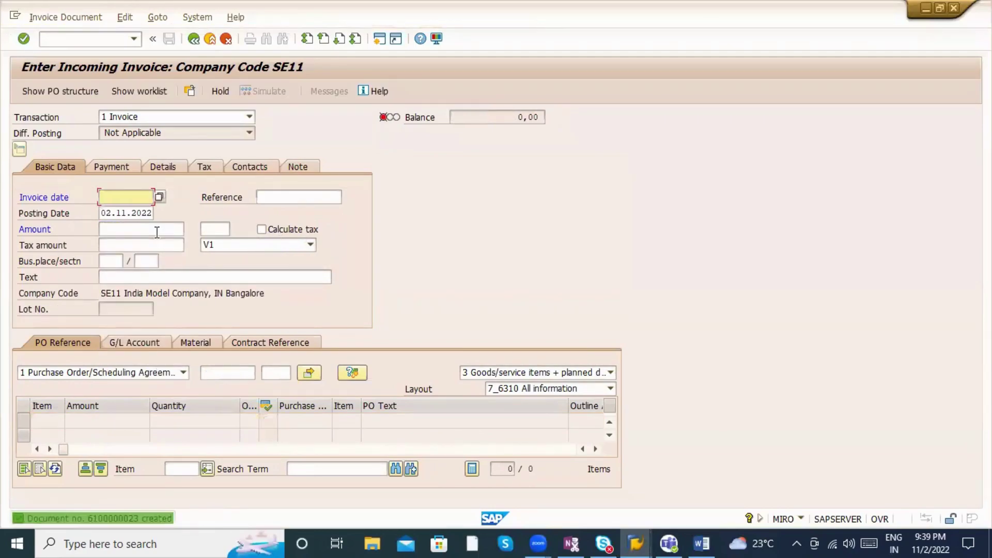
Step: Display the posted invoice and examine the history of its purchase order, including goods receipt, invoice receipt and goods issue
{"action": "left_click", "coordinate": [32, 17]}
{"action": "left_click", "coordinate": [45, 39]}
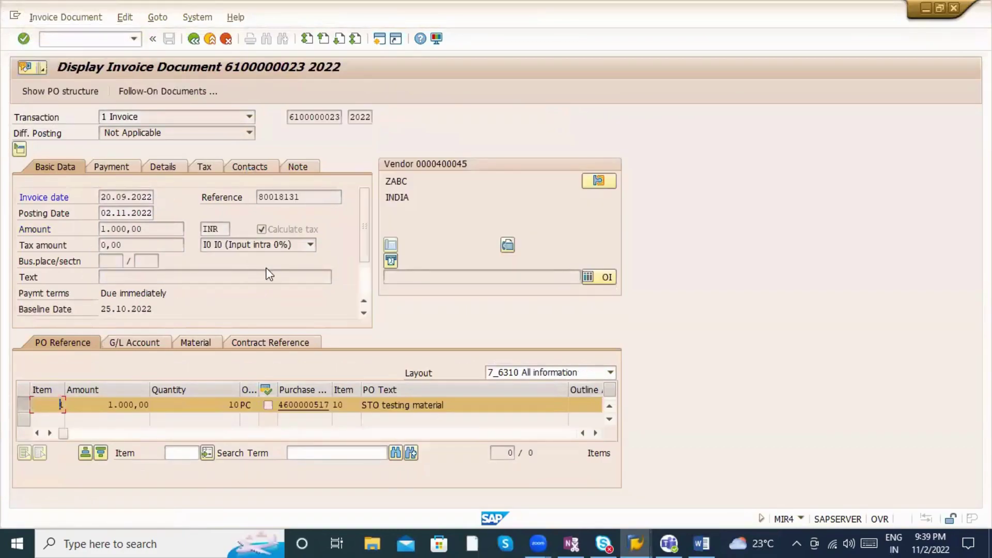
{"action": "left_click", "coordinate": [304, 404]}
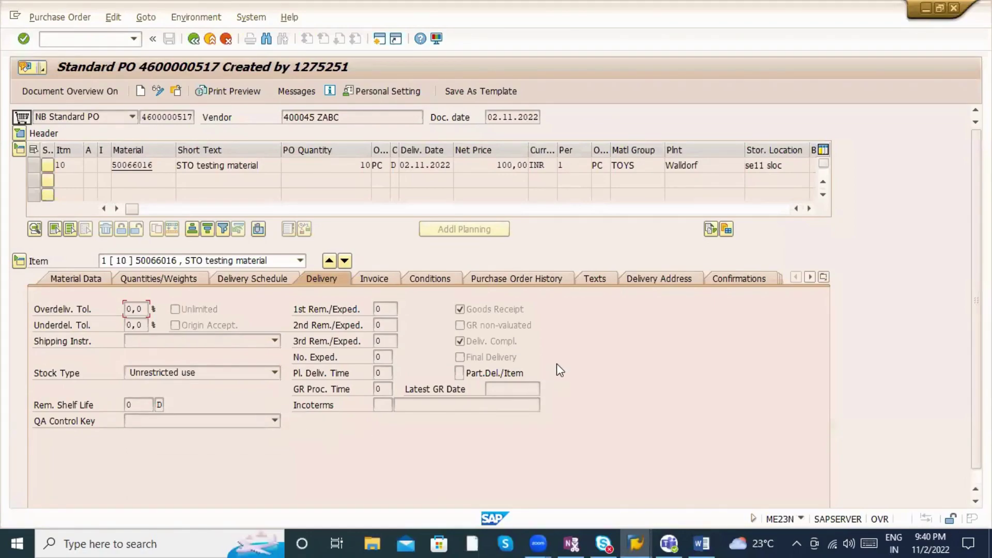
{"action": "left_click", "coordinate": [510, 278]}
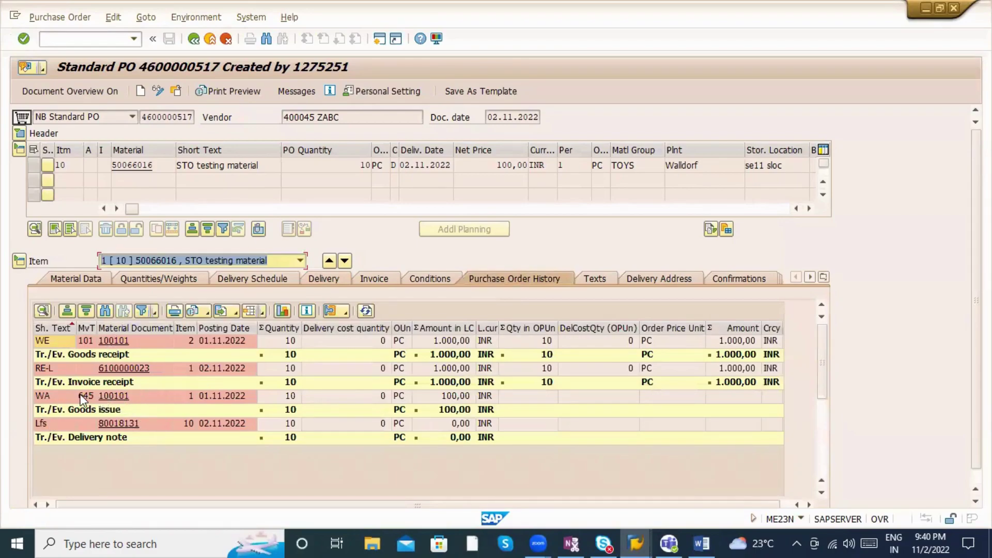
{"action": "left_click", "coordinate": [38, 394]}
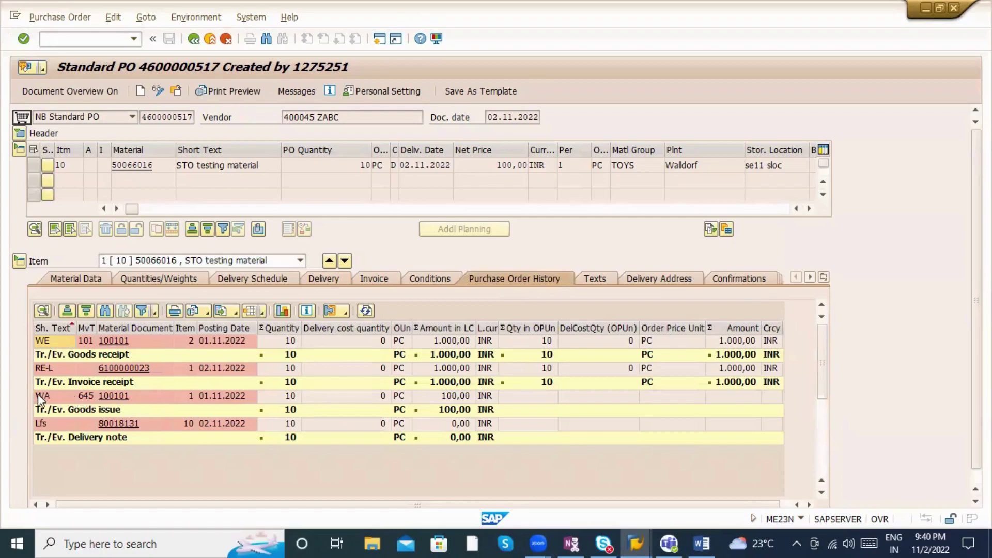
{"action": "left_click", "coordinate": [51, 345]}
Step: Open the purchase order numbered just before this one and examine its goods issue and goods receipt entries for comparison
{"action": "left_click", "coordinate": [175, 91]}
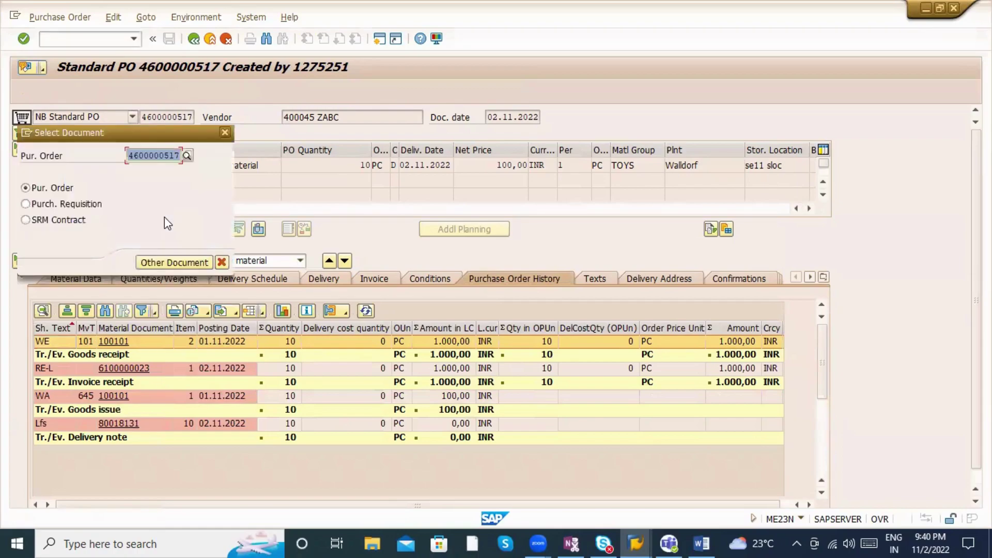
{"action": "key", "text": "BackSpace"}
{"action": "type", "text": "6"}
{"action": "key", "text": "Return"}
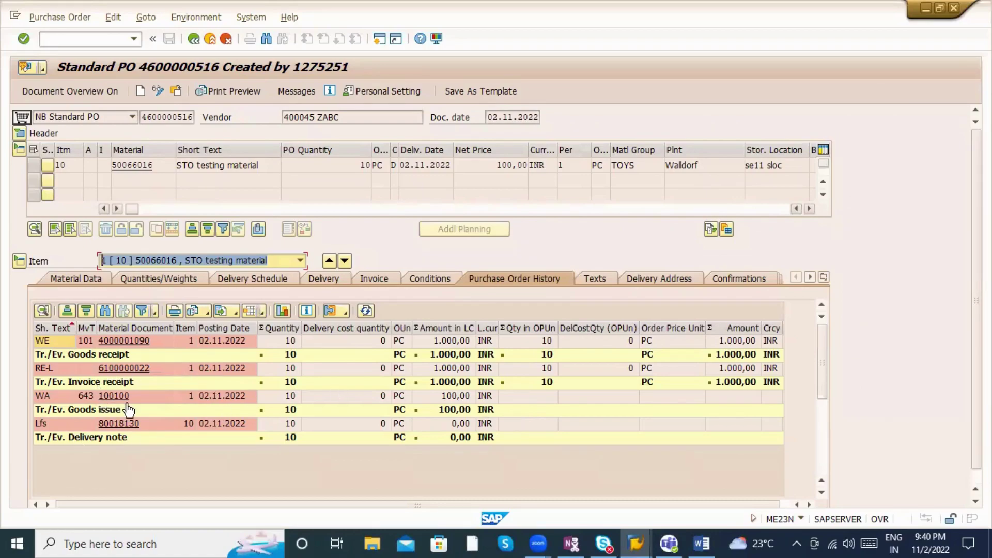
{"action": "left_click", "coordinate": [218, 396]}
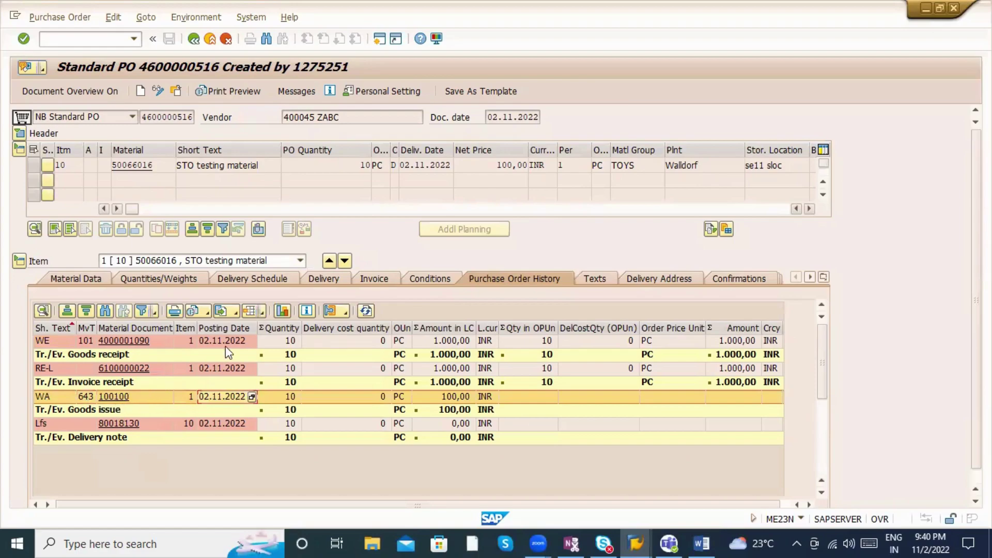
{"action": "left_click", "coordinate": [122, 343]}
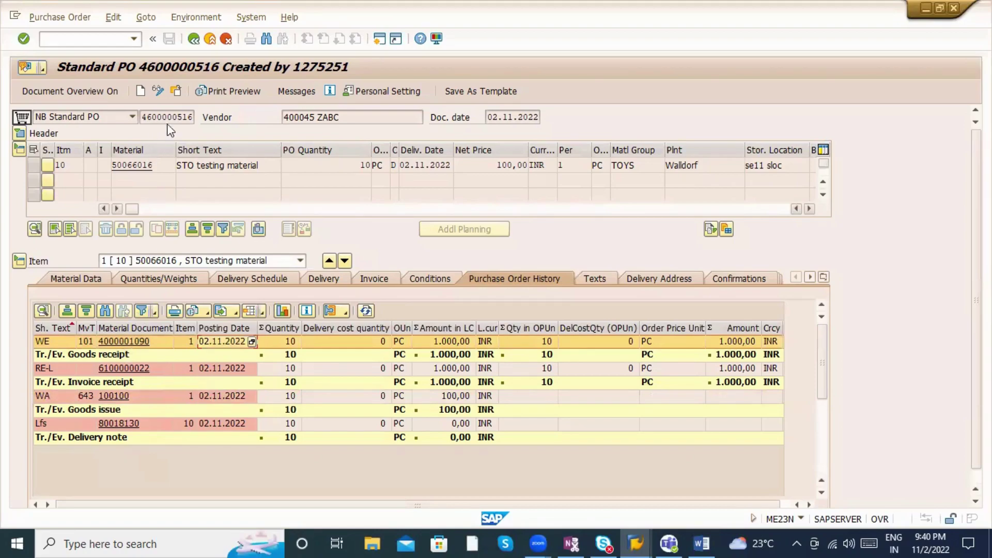
Step: Open the purchase order numbered just after this one and examine its goods receipt and goods issue entries and the item's shipping data
{"action": "key", "text": "shift+F5"}
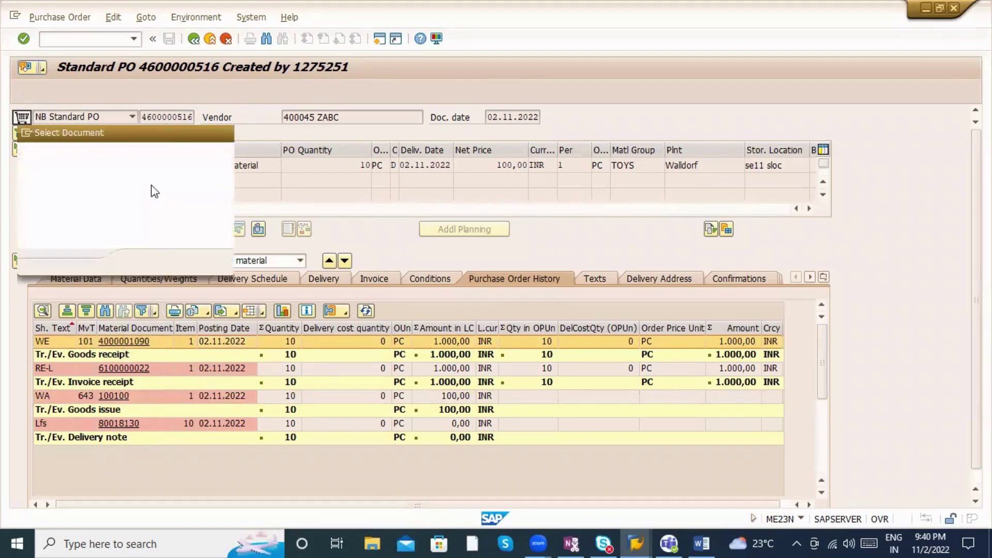
{"action": "type", "text": "7"}
{"action": "key", "text": "Return"}
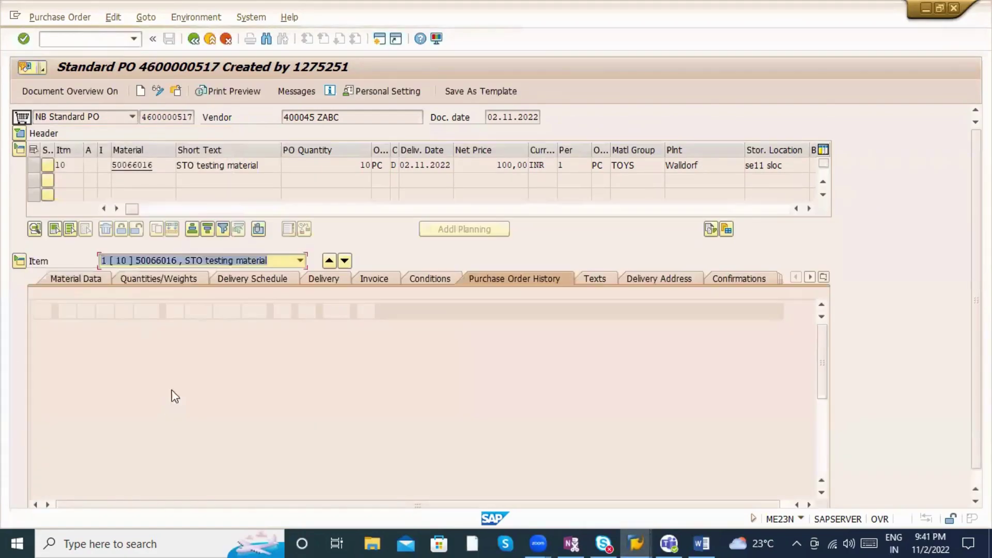
{"action": "left_click", "coordinate": [216, 345]}
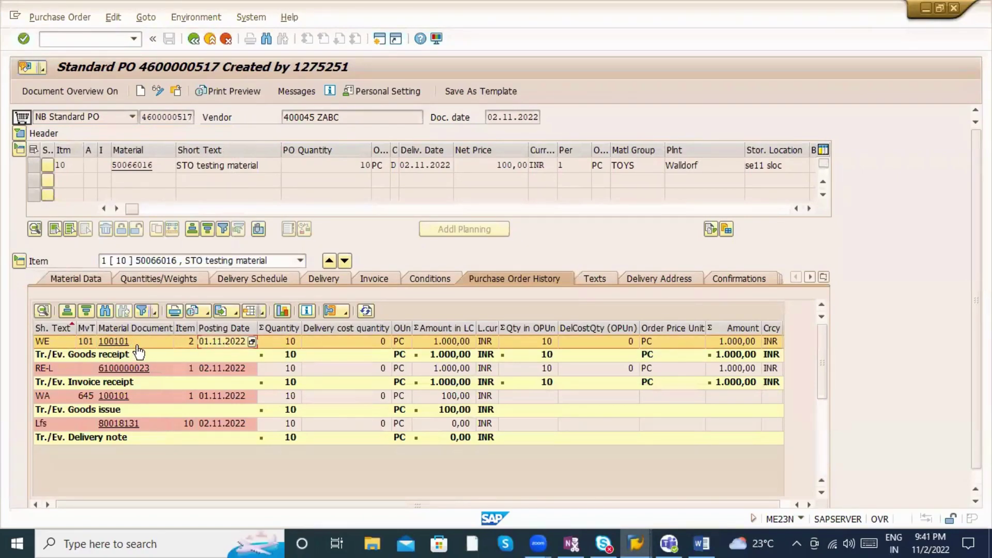
{"action": "left_click", "coordinate": [214, 398]}
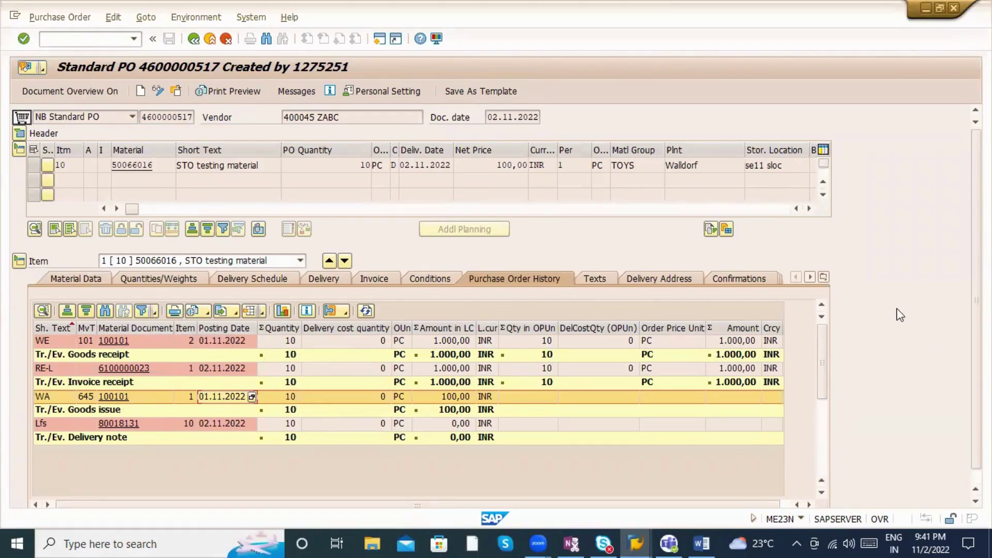
{"action": "left_click", "coordinate": [822, 279]}
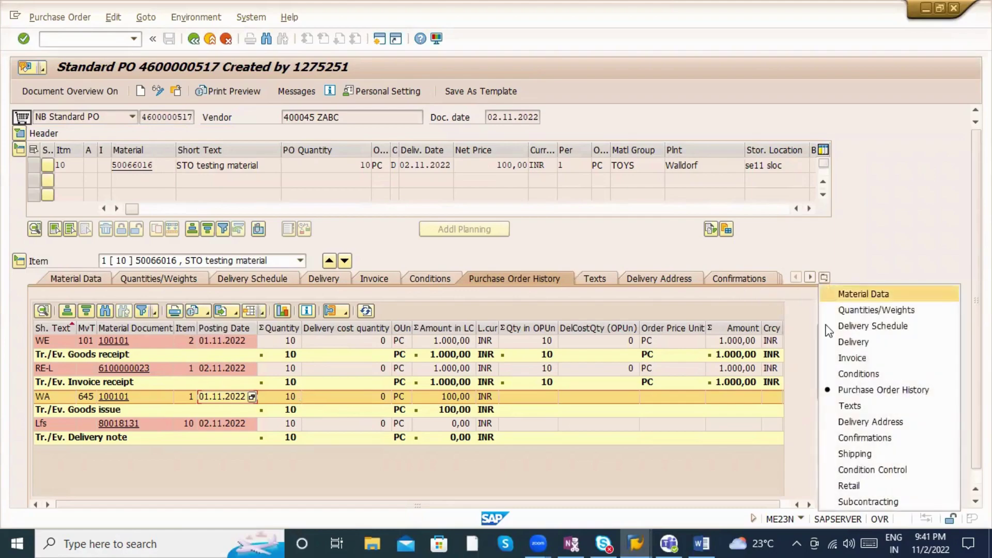
{"action": "left_click", "coordinate": [864, 452]}
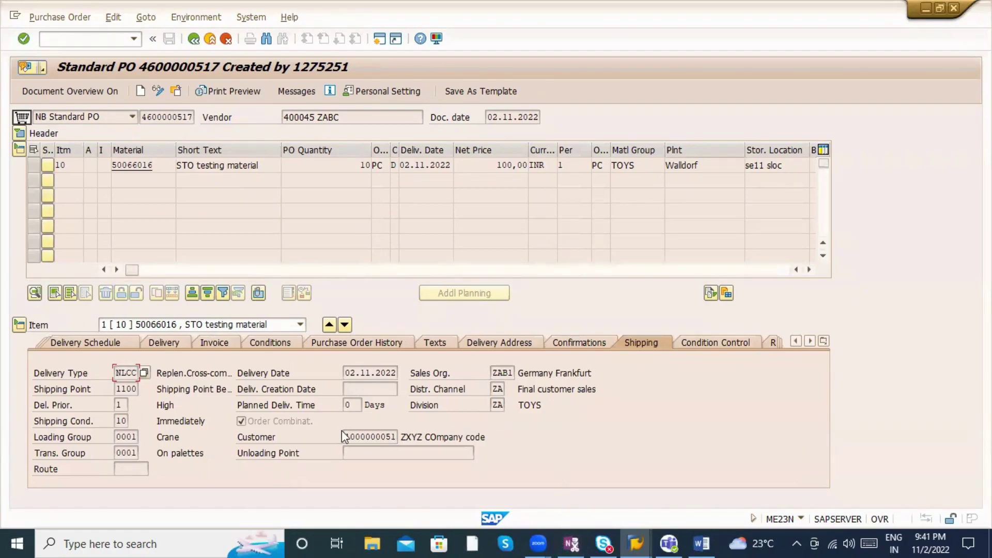
Step: Switch to the Word notes and add "(101)" after 643 in the Inter STO line and after 641 in the Intra STO line
{"action": "key", "text": "alt+Tab"}
{"action": "key", "text": "alt+Tab"}
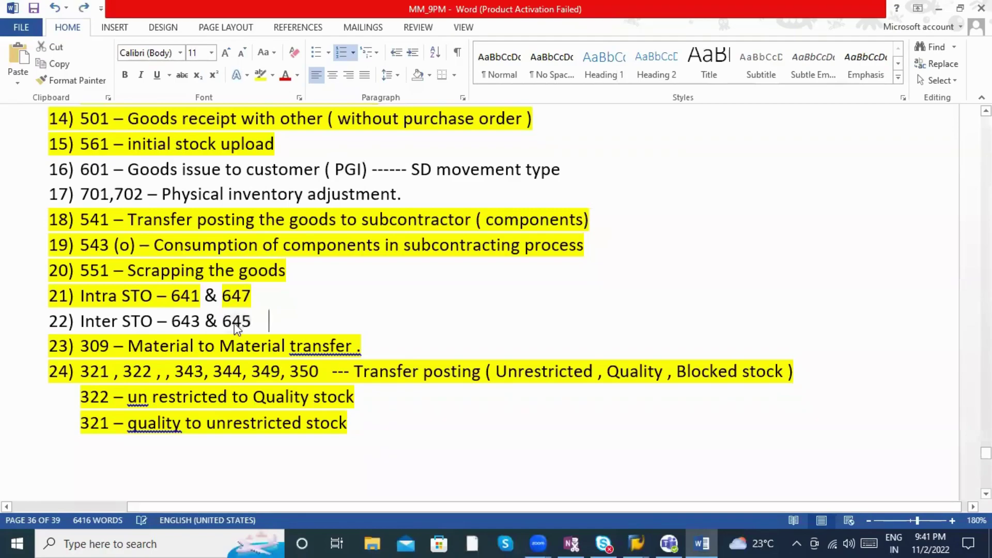
{"action": "key", "text": "ctrl+z"}
{"action": "left_click", "coordinate": [274, 324]}
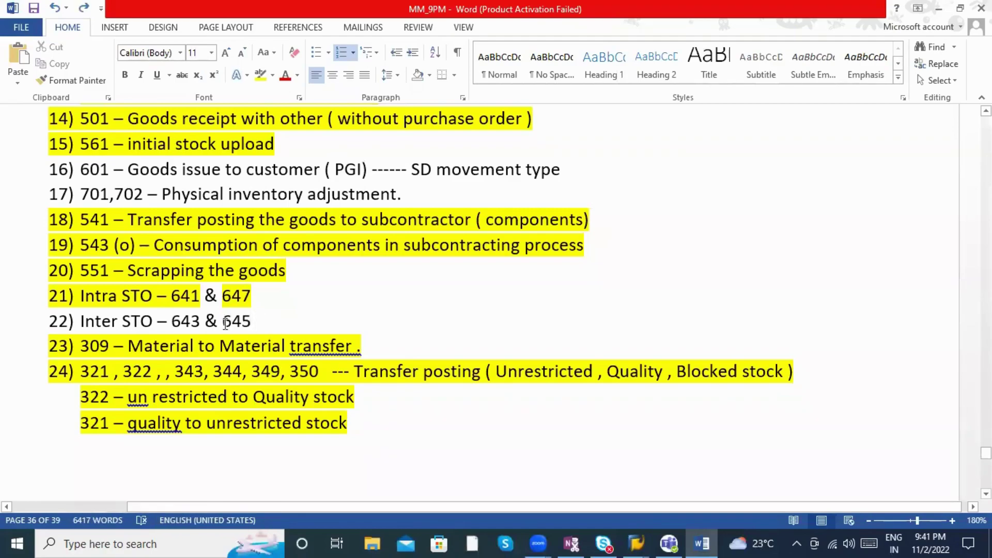
{"action": "type", "text": "(1"}
{"action": "type", "text": "01)"}
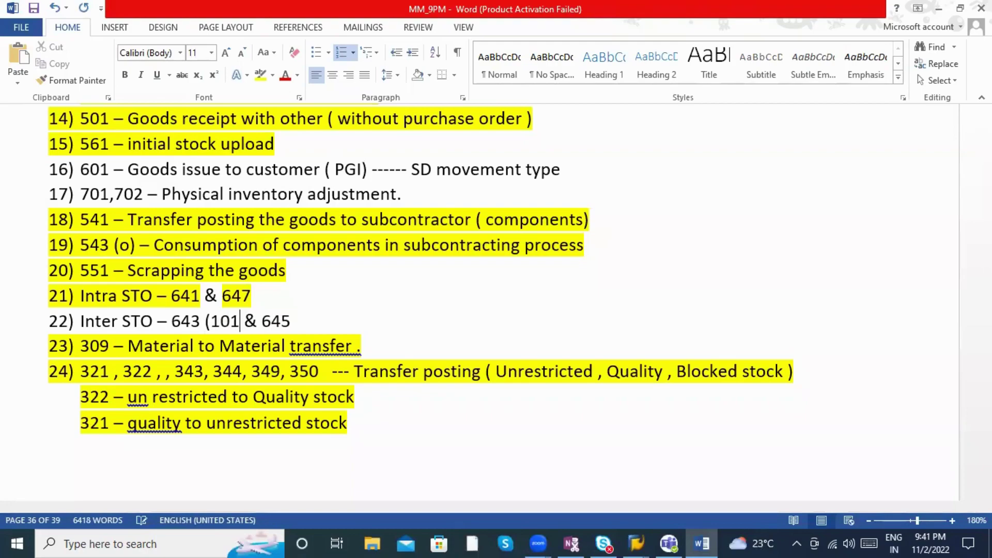
{"action": "left_click", "coordinate": [317, 323]}
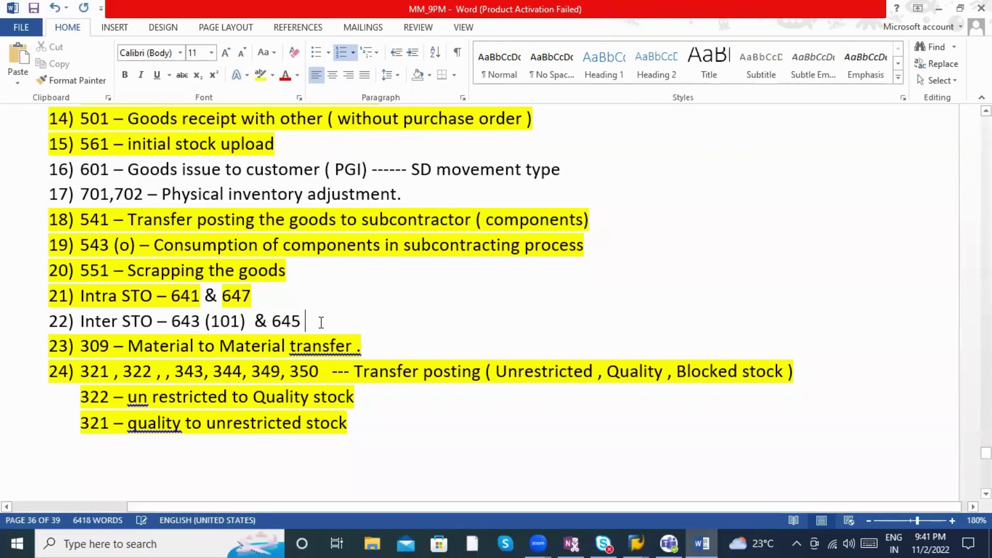
{"action": "left_click", "coordinate": [306, 321]}
{"action": "left_click", "coordinate": [205, 295]}
{"action": "type", "text": "(101)"}
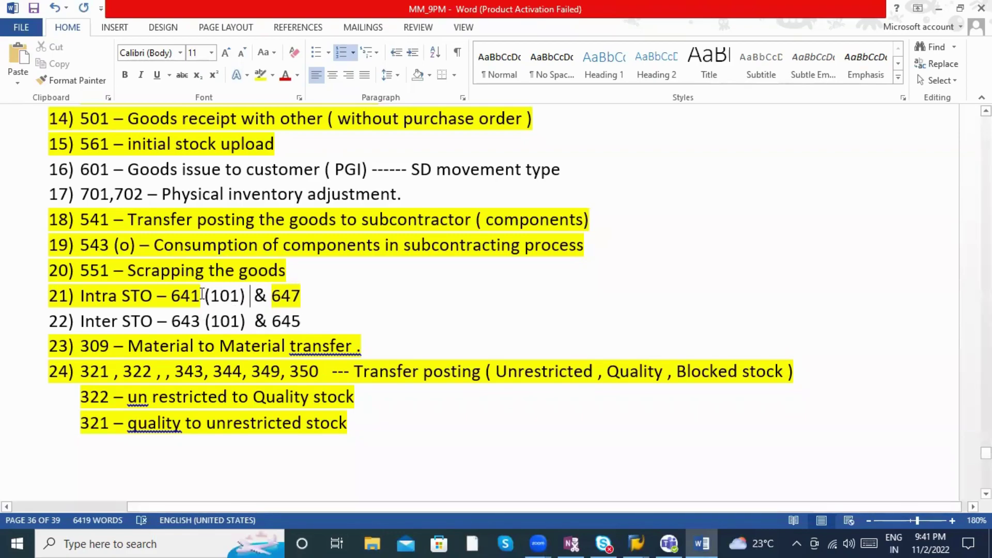
Step: Highlight the Intra STO and Inter STO lines in yellow and select the 601 goods issue to customer line
{"action": "left_click_drag", "start_coordinate": [304, 321], "coordinate": [96, 307]}
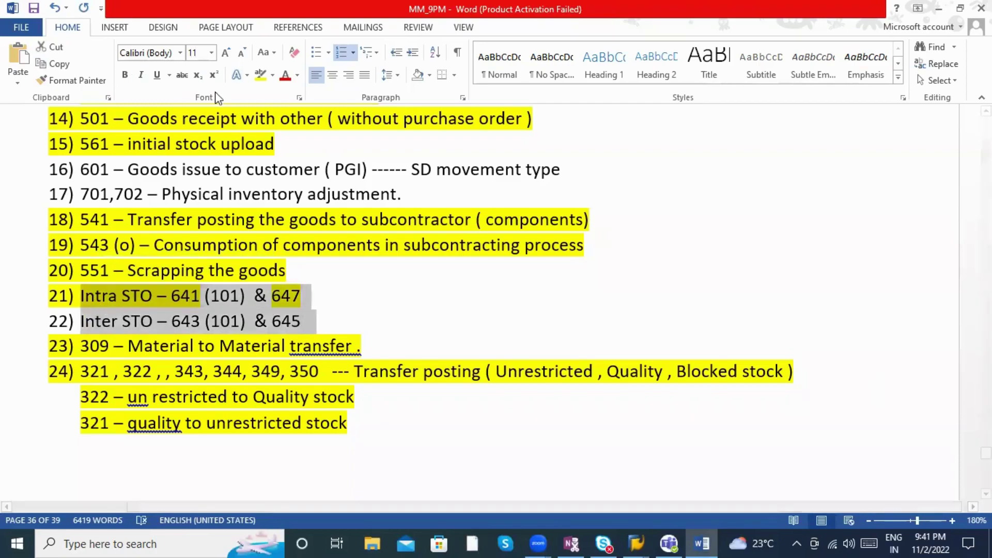
{"action": "left_click", "coordinate": [262, 77]}
{"action": "left_click", "coordinate": [392, 288]}
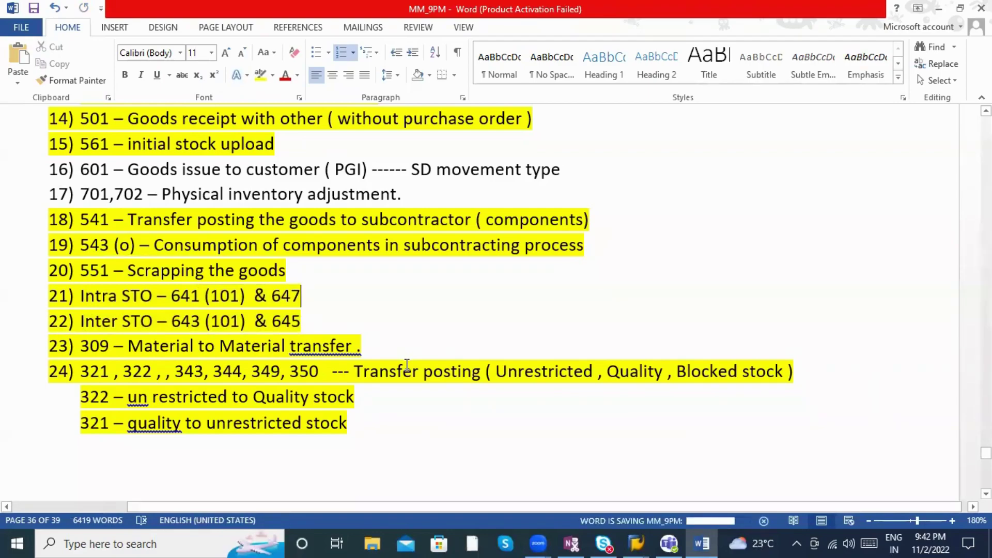
{"action": "scroll", "coordinate": [559, 358], "scroll_direction": "up", "scroll_amount": 3}
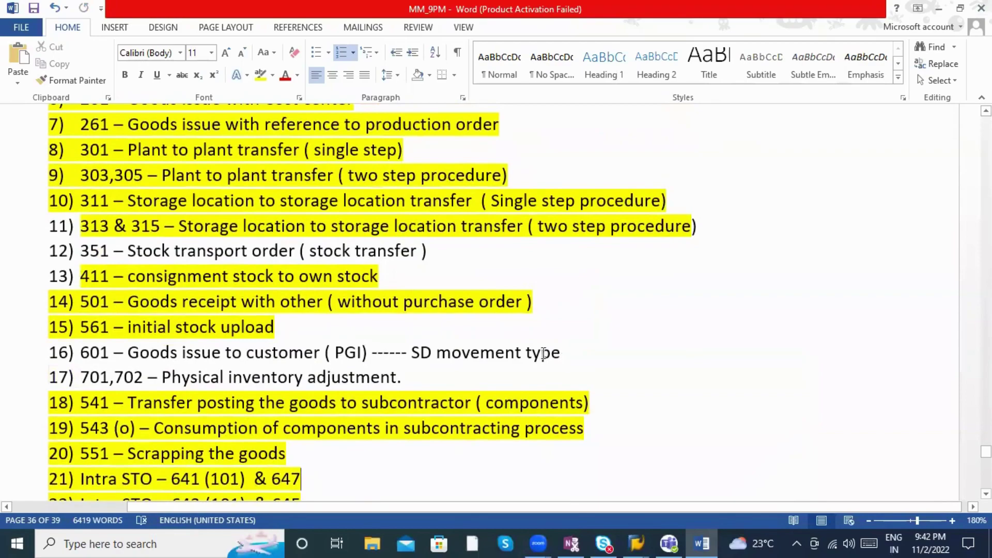
{"action": "left_click_drag", "start_coordinate": [81, 352], "coordinate": [568, 360]}
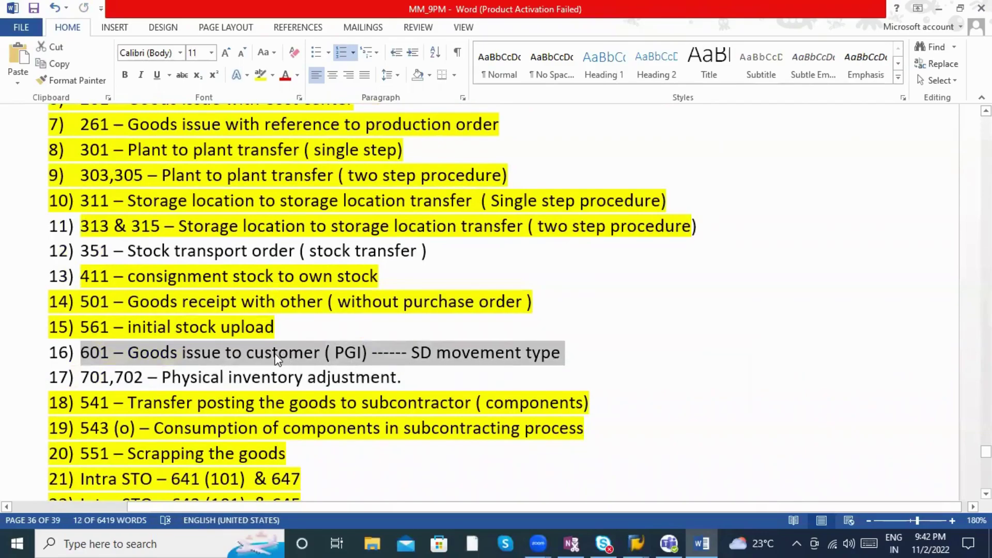
Step: Switch to SAP and start creating a sales order with transaction VA01 and order type ZSo
{"action": "key", "text": "alt+Tab"}
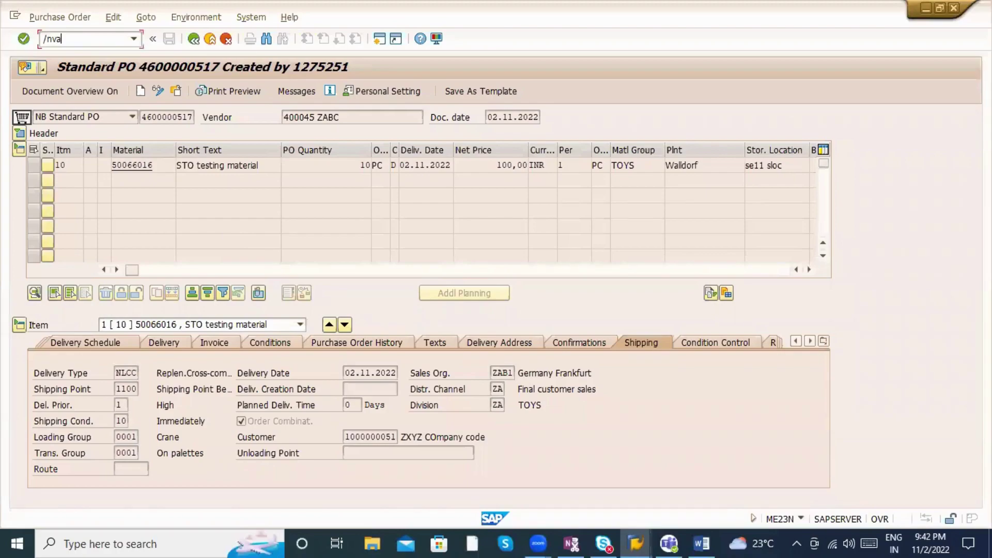
{"action": "type", "text": "/nva01"}
{"action": "key", "text": "Return"}
{"action": "key", "text": "space"}
{"action": "left_click", "coordinate": [137, 164]}
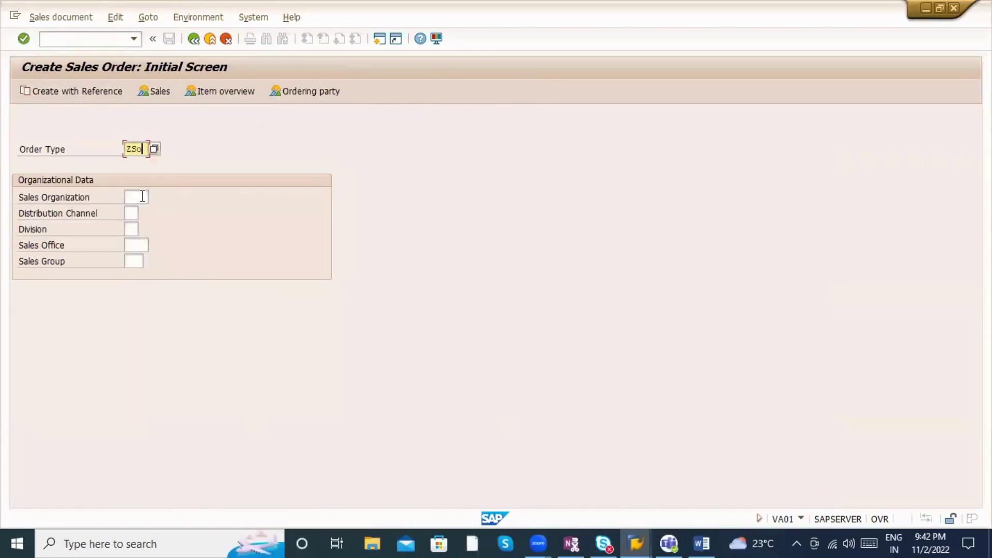
Step: Enter sales organization ZAB1, distribution channel ZA, division Za and sales office ZABC, and continue to the order overview
{"action": "left_click", "coordinate": [143, 196]}
{"action": "key", "text": "space"}
{"action": "left_click", "coordinate": [136, 211]}
{"action": "left_click_drag", "start_coordinate": [145, 201], "coordinate": [127, 202]}
{"action": "type", "text": "="}
{"action": "key", "text": "BackSpace"}
{"action": "key", "text": "Down"}
{"action": "key", "text": "Down"}
{"action": "key", "text": "Down"}
{"action": "key", "text": "Down"}
{"action": "left_click", "coordinate": [133, 200]}
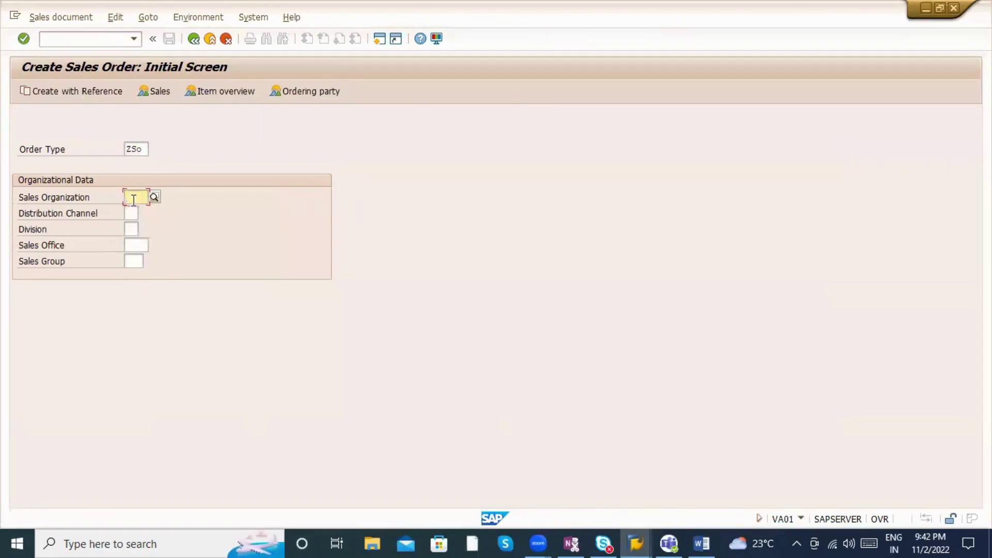
{"action": "type", "text": "ZAB1"}
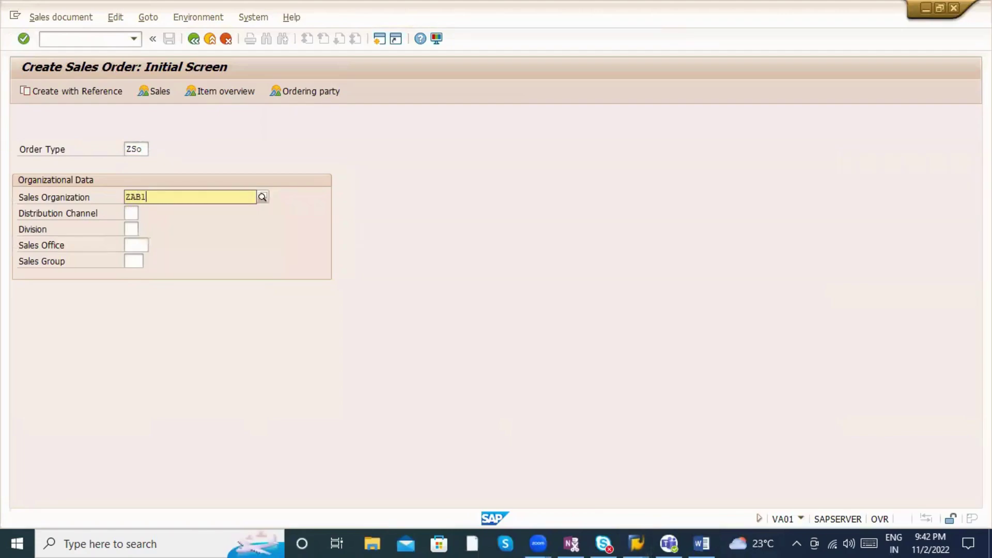
{"action": "left_click", "coordinate": [141, 222]}
{"action": "left_click", "coordinate": [135, 214]}
{"action": "left_click", "coordinate": [137, 225]}
{"action": "left_click", "coordinate": [136, 227]}
{"action": "left_click", "coordinate": [134, 241]}
{"action": "left_click", "coordinate": [133, 245]}
{"action": "left_click", "coordinate": [135, 259]}
{"action": "left_click", "coordinate": [136, 262]}
{"action": "left_click", "coordinate": [135, 275]}
{"action": "key", "text": "Return"}
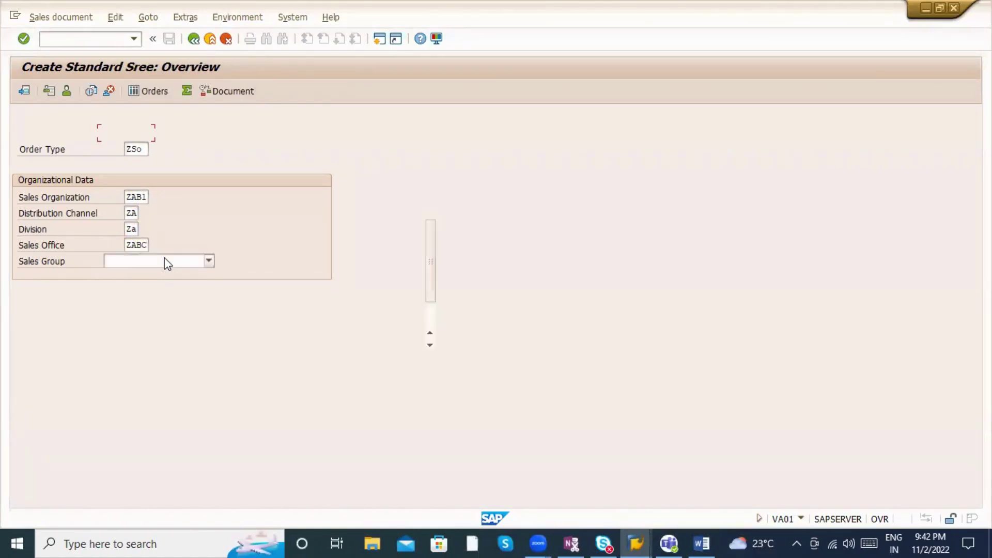
Step: Fill in the customer as sold-to party and enter material 50065962 in the first order item
{"action": "left_click", "coordinate": [138, 191]}
{"action": "left_click", "coordinate": [106, 404]}
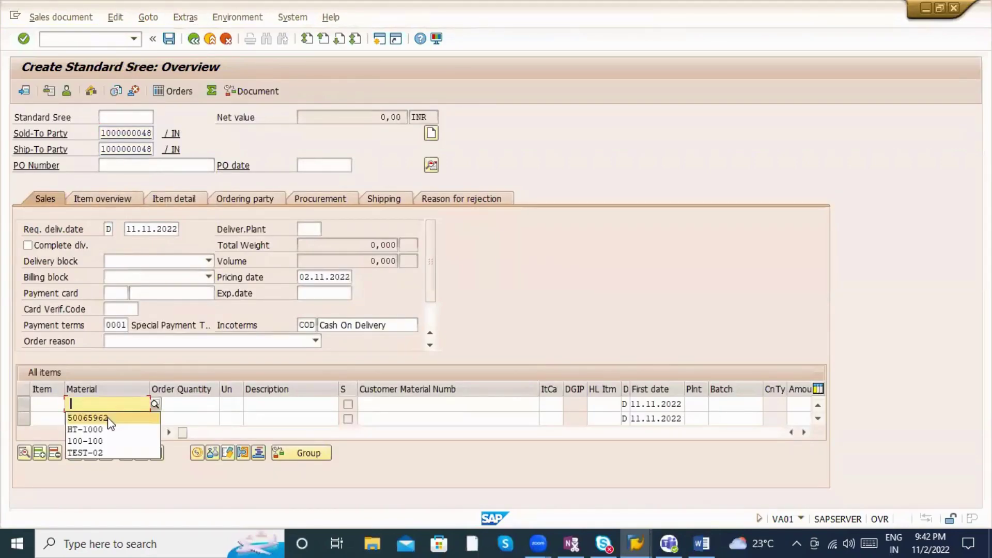
{"action": "left_click", "coordinate": [108, 423]}
{"action": "key", "text": "Return"}
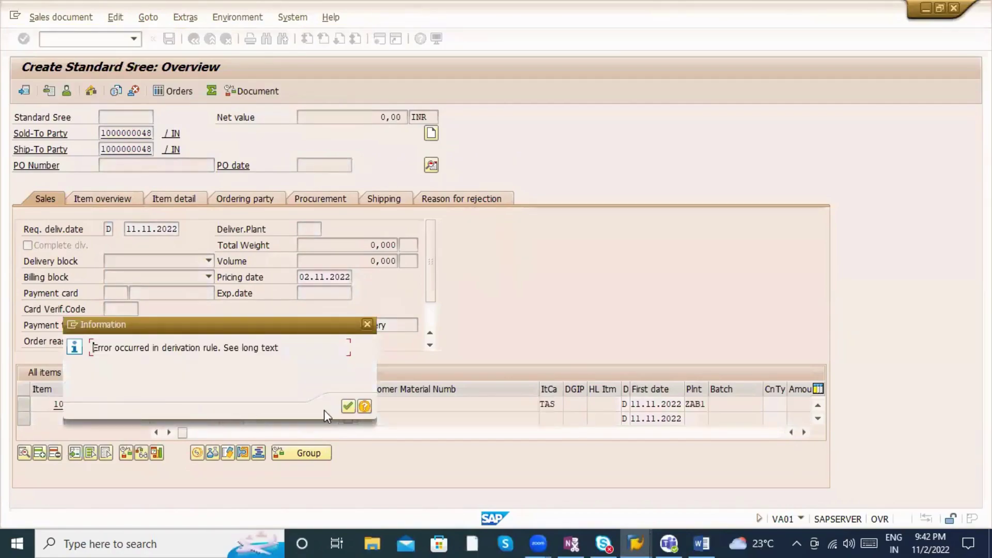
{"action": "left_click", "coordinate": [346, 408]}
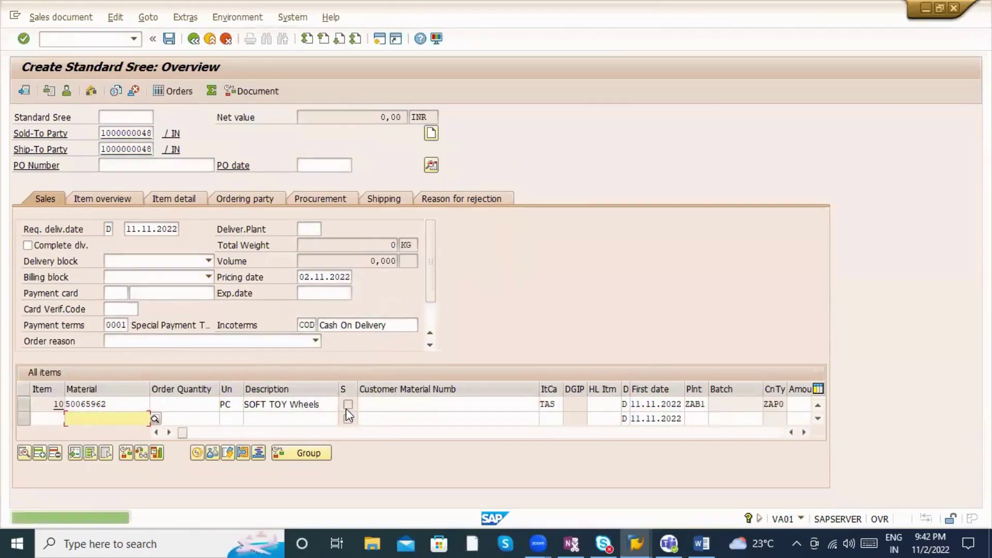
Step: Replace the first item's material with 50066016 copied from the purchase order, accepting the item category and pricing redetermination
{"action": "left_click_drag", "start_coordinate": [121, 404], "coordinate": [29, 407]}
{"action": "key", "text": "BackSpace"}
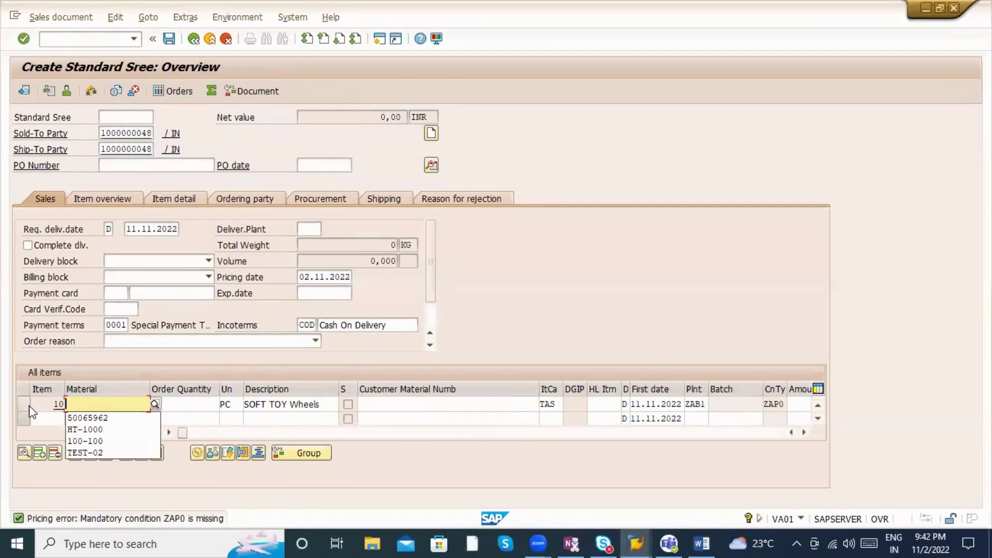
{"action": "key", "text": "alt+Tab"}
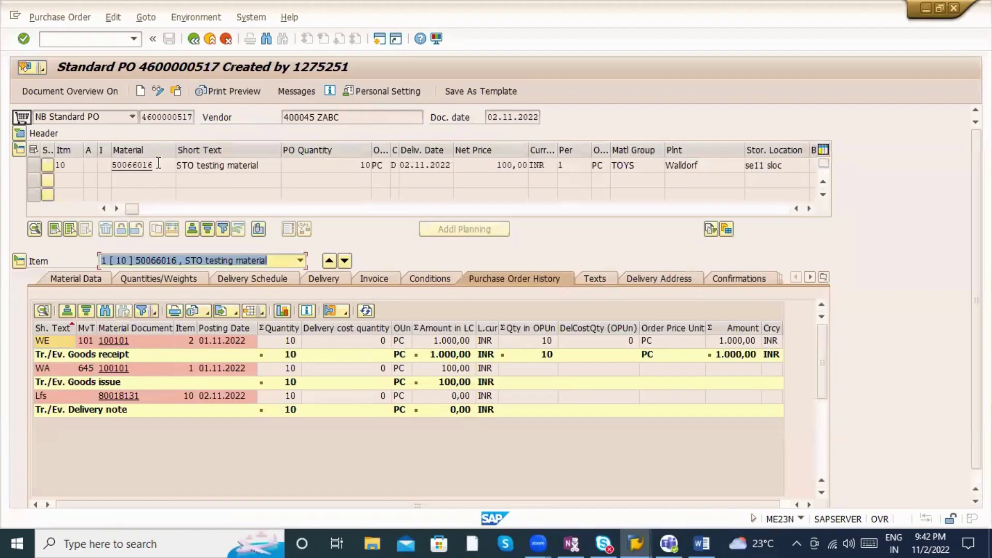
{"action": "key", "text": "ctrl+c"}
{"action": "key", "text": "alt+Tab"}
{"action": "key", "text": "ctrl+v"}
{"action": "key", "text": "Return"}
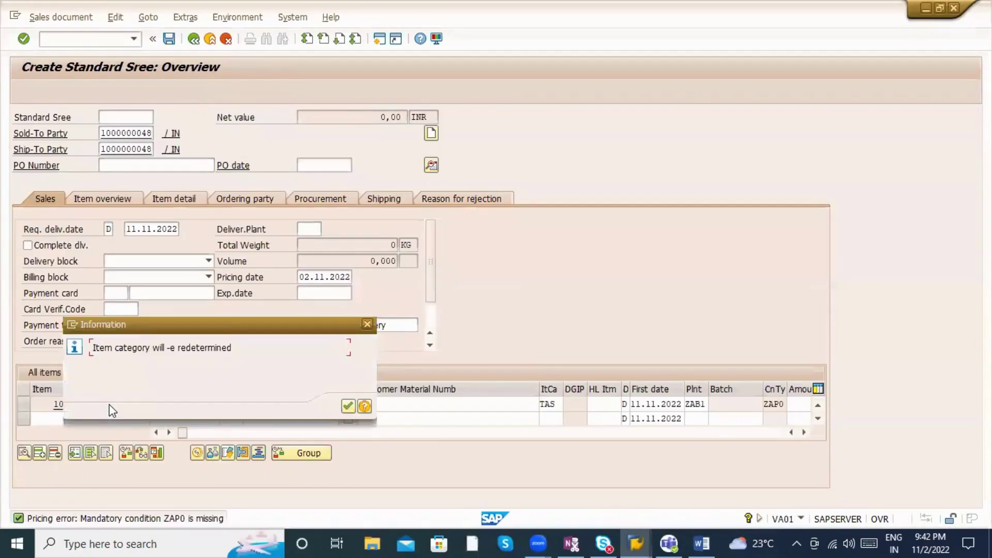
{"action": "key", "text": "Return"}
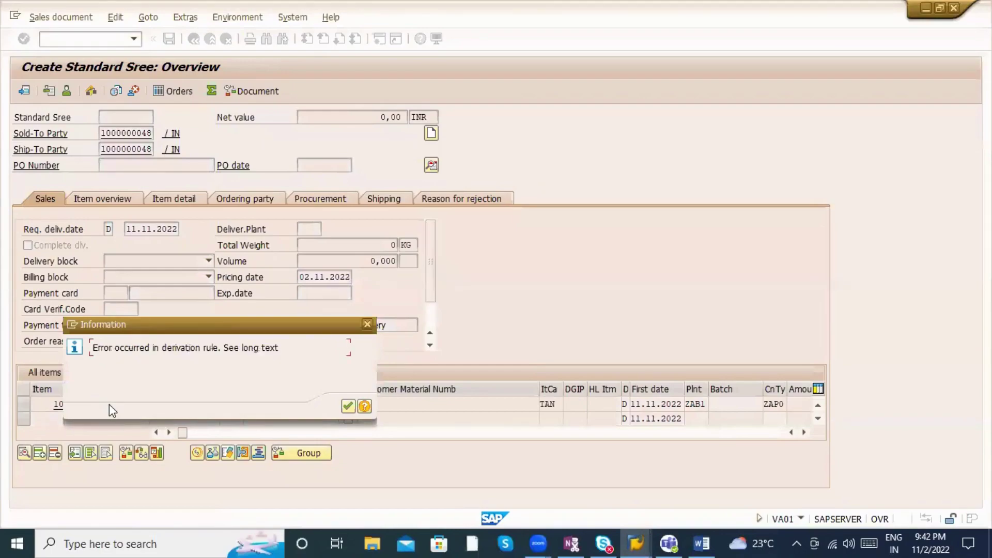
{"action": "key", "text": "Return"}
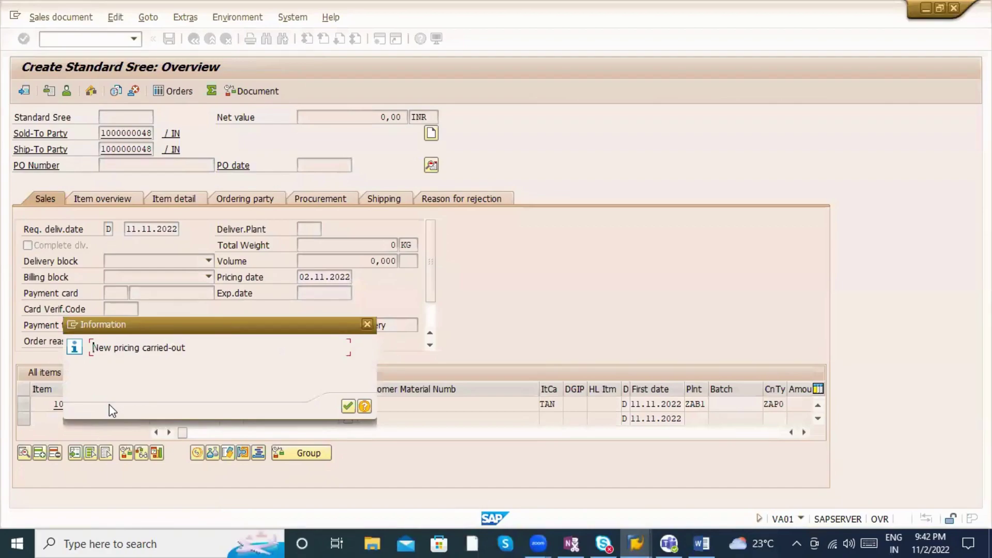
{"action": "key", "text": "Return"}
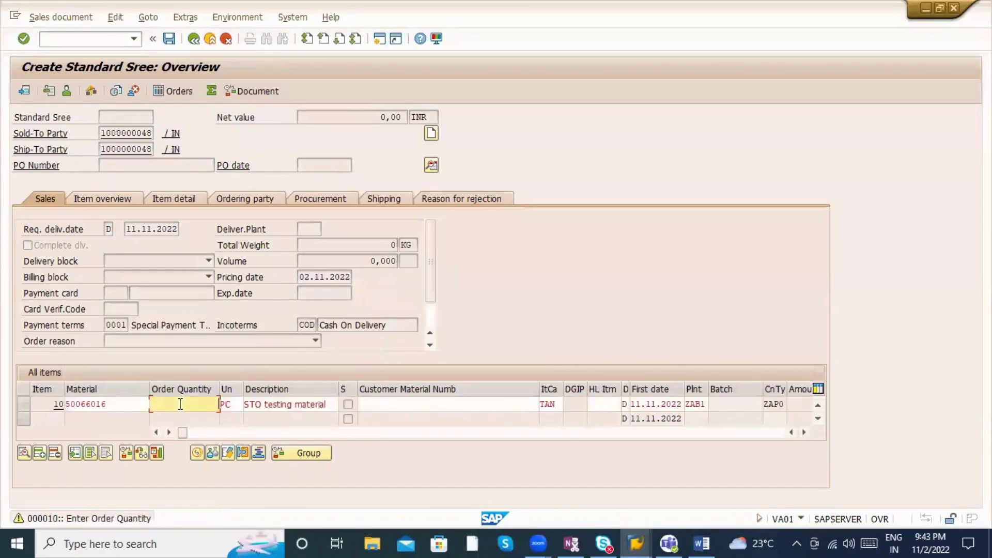
Step: Set the order quantity of item 10 to 10 PC and accept the information messages
{"action": "type", "text": "1"}
{"action": "key", "text": "Return"}
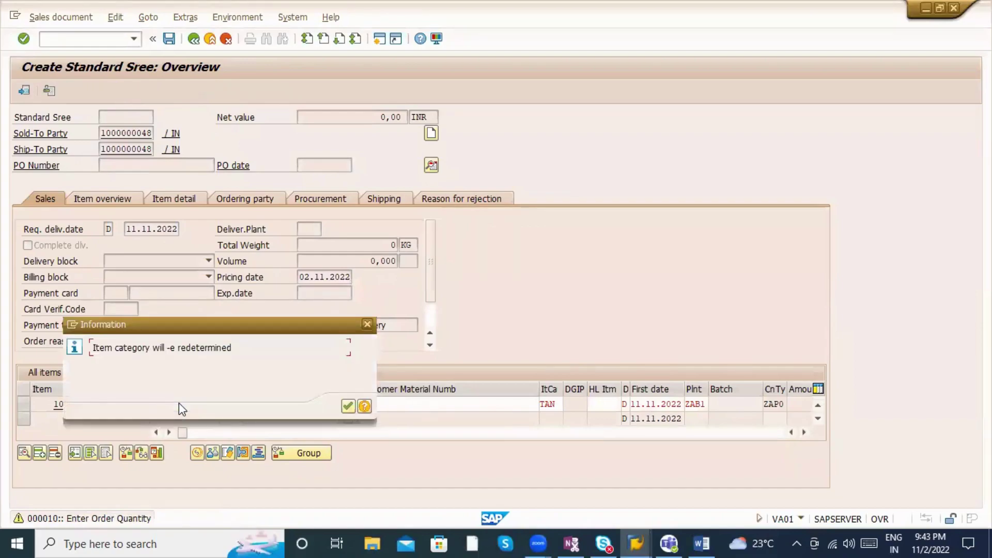
{"action": "left_click", "coordinate": [348, 408]}
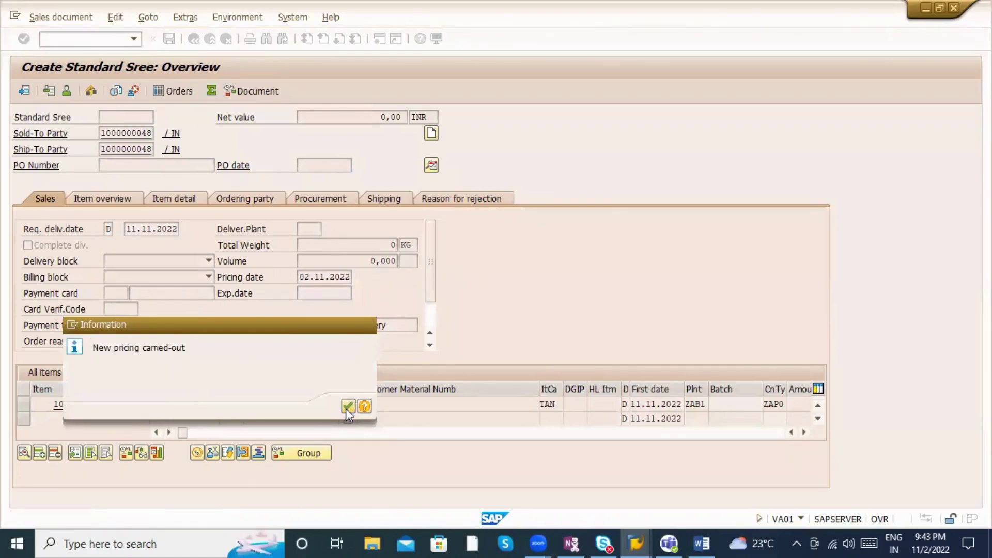
{"action": "left_click", "coordinate": [348, 408]}
Step: Add price condition ZAP0 with an amount of 100 to item 10's pricing conditions and accept the information message
{"action": "double_click", "coordinate": [304, 405]}
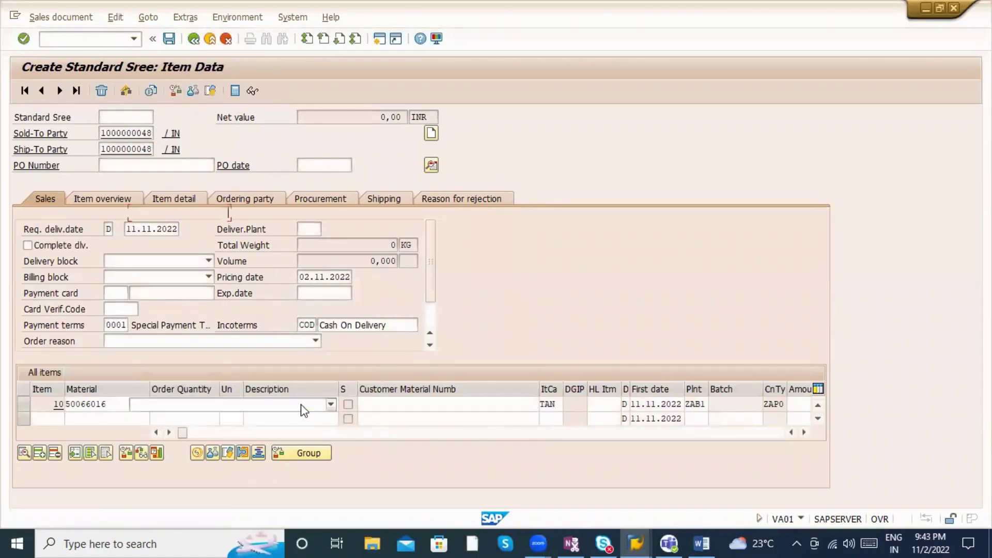
{"action": "left_click", "coordinate": [295, 167]}
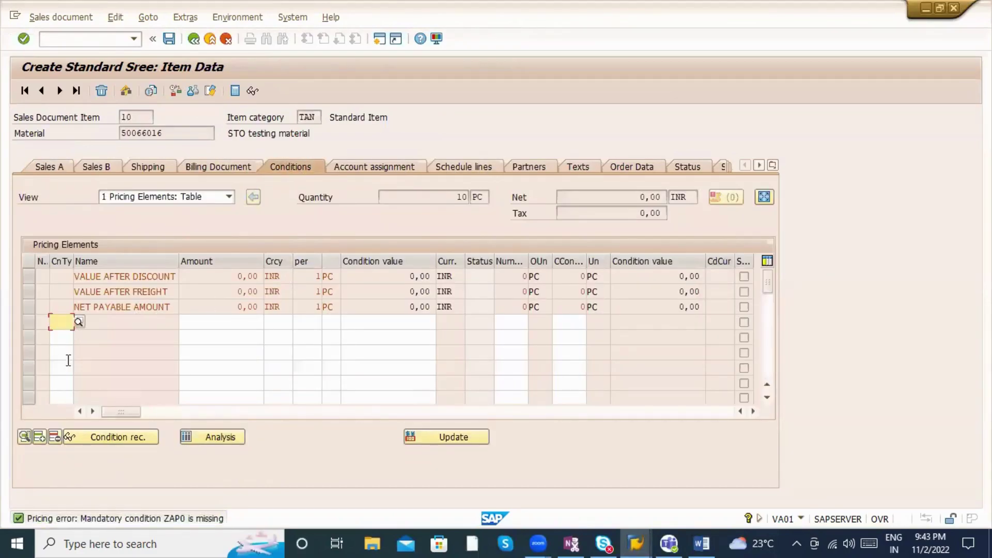
{"action": "left_click", "coordinate": [77, 322]}
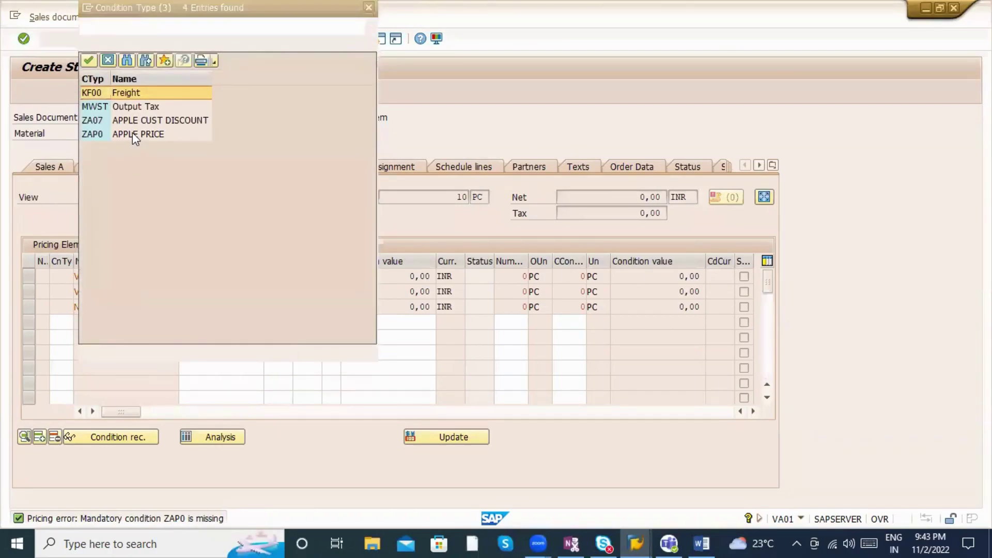
{"action": "double_click", "coordinate": [133, 135]}
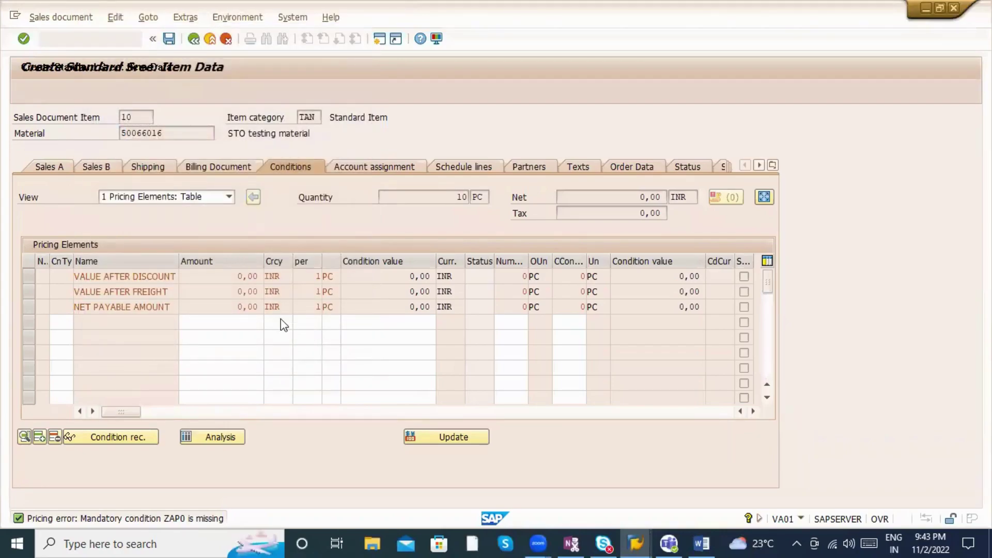
{"action": "left_click", "coordinate": [249, 323]}
{"action": "type", "text": "100"}
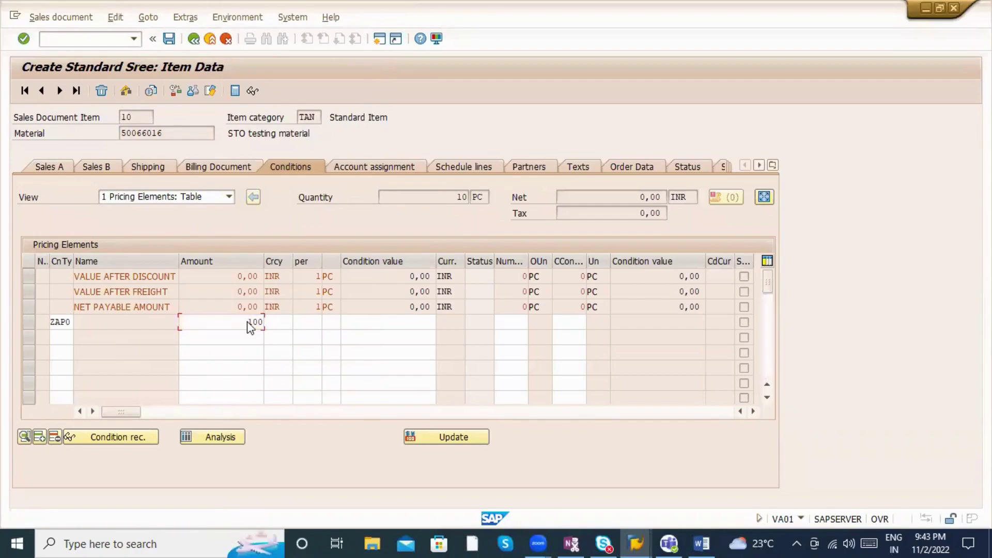
{"action": "key", "text": "Return"}
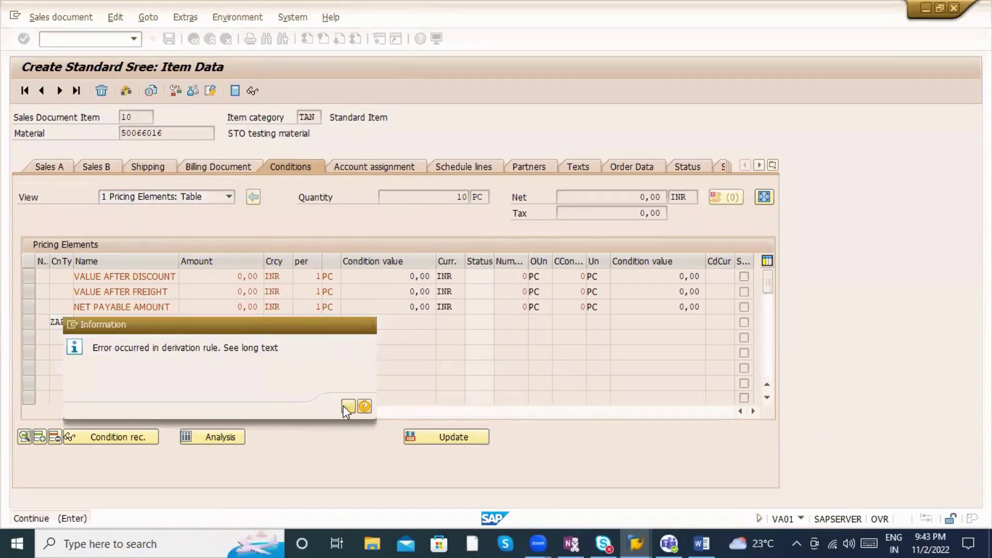
{"action": "left_click", "coordinate": [347, 406]}
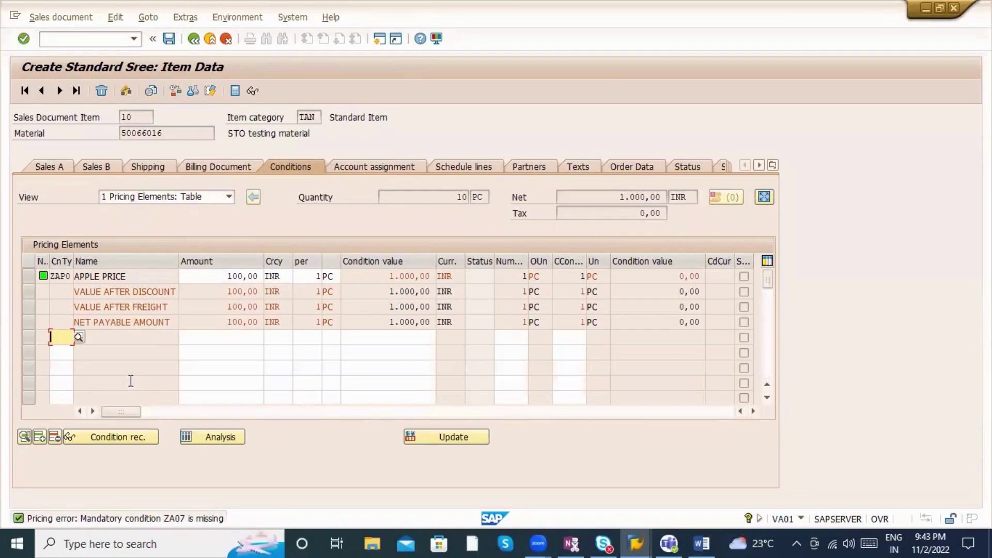
Step: Add customer discount condition ZA07 with a rate of 1 % to item 10 and accept the information message
{"action": "type", "text": "ZA07"}
{"action": "key", "text": "Return"}
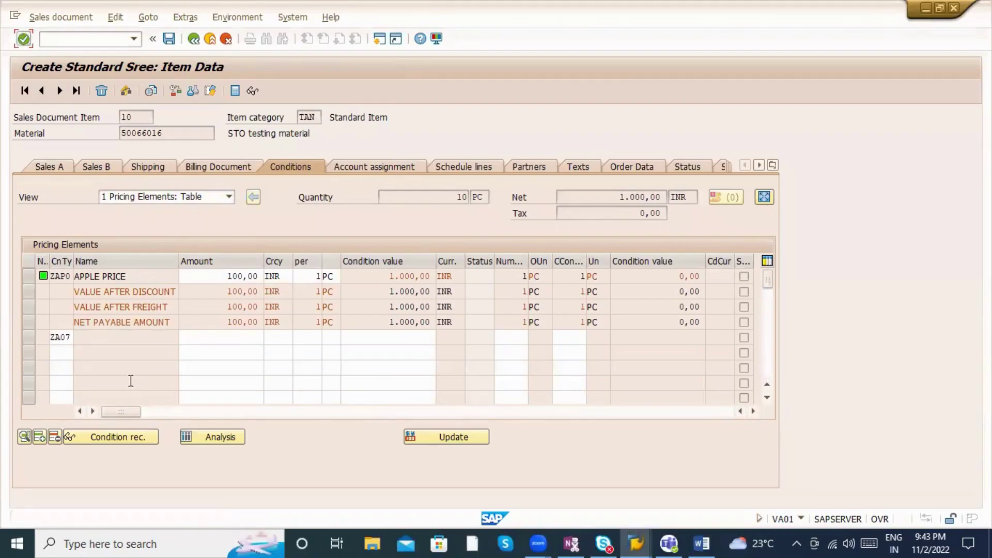
{"action": "left_click", "coordinate": [228, 292]}
{"action": "type", "text": "1"}
{"action": "key", "text": "Return"}
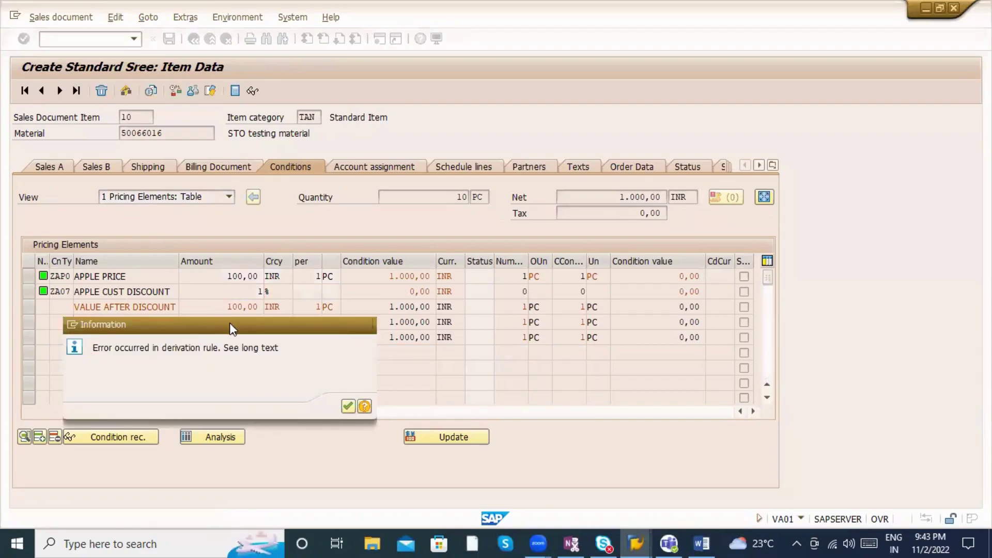
{"action": "key", "text": "Return"}
Step: Add output tax condition MWST to item 10's pricing and return to the order overview
{"action": "type", "text": "MY"}
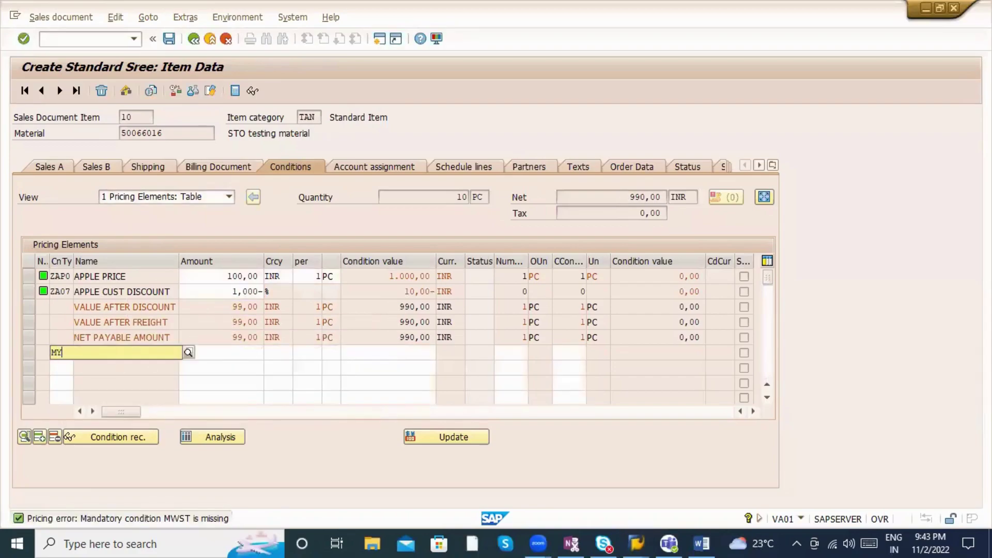
{"action": "type", "text": "ST"}
{"action": "key", "text": "Return"}
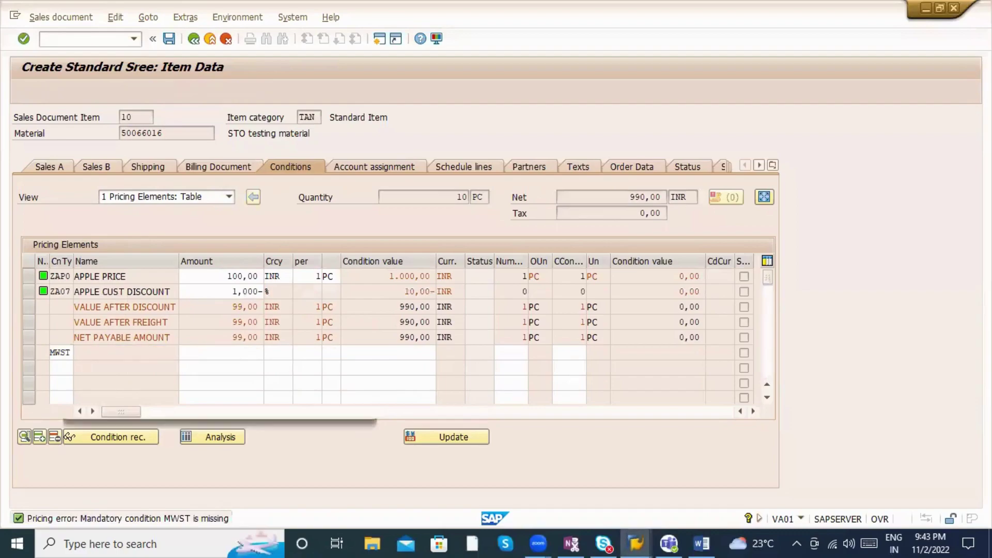
{"action": "key", "text": "Return"}
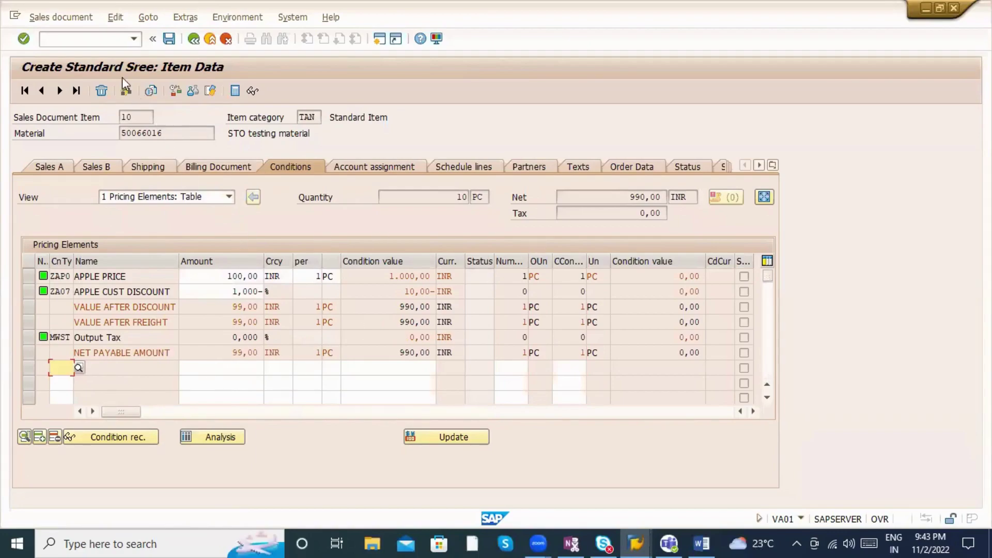
{"action": "left_click", "coordinate": [193, 42]}
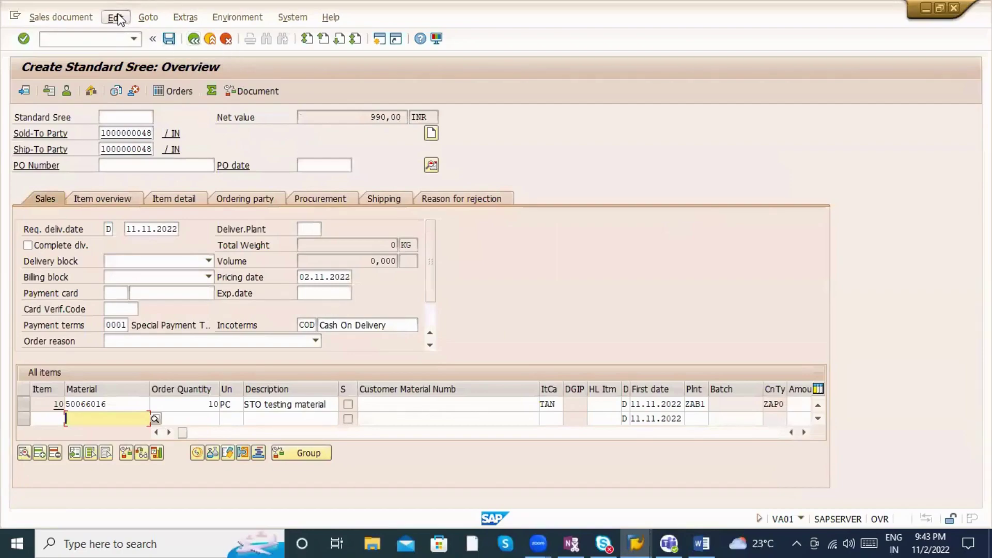
Step: Check the order's incompletion log and fill in the customer's PO number in the order header
{"action": "left_click", "coordinate": [115, 17]}
{"action": "left_click", "coordinate": [150, 199]}
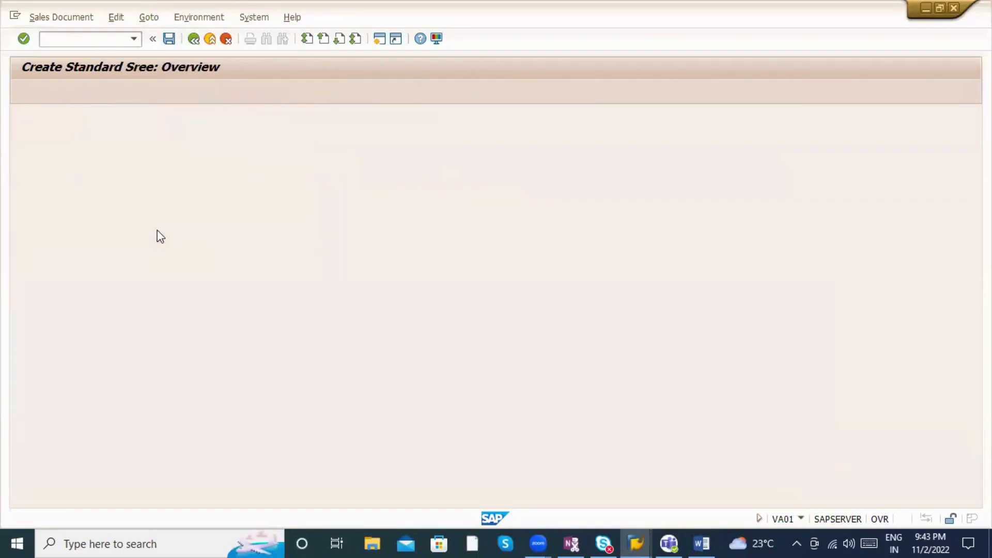
{"action": "double_click", "coordinate": [163, 226]}
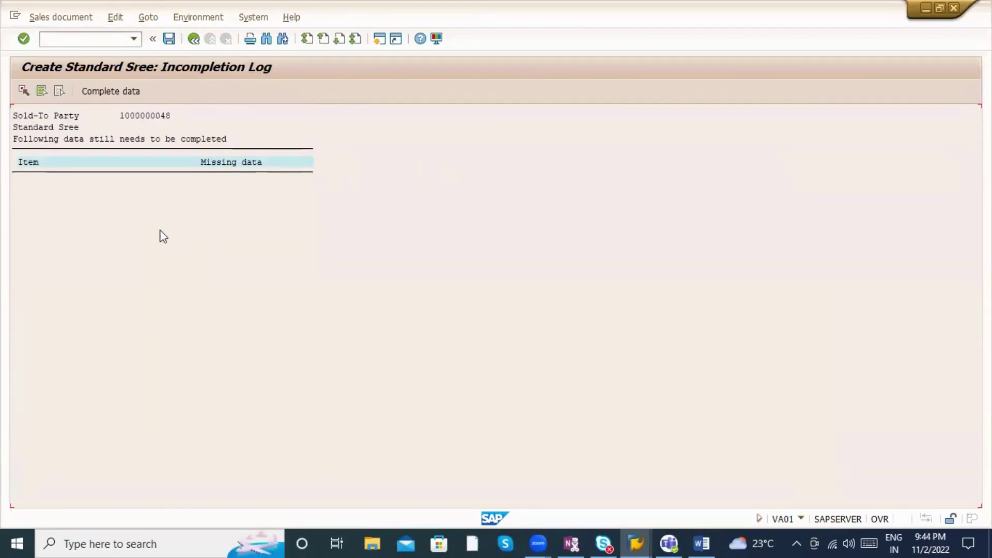
{"action": "left_click", "coordinate": [193, 38]}
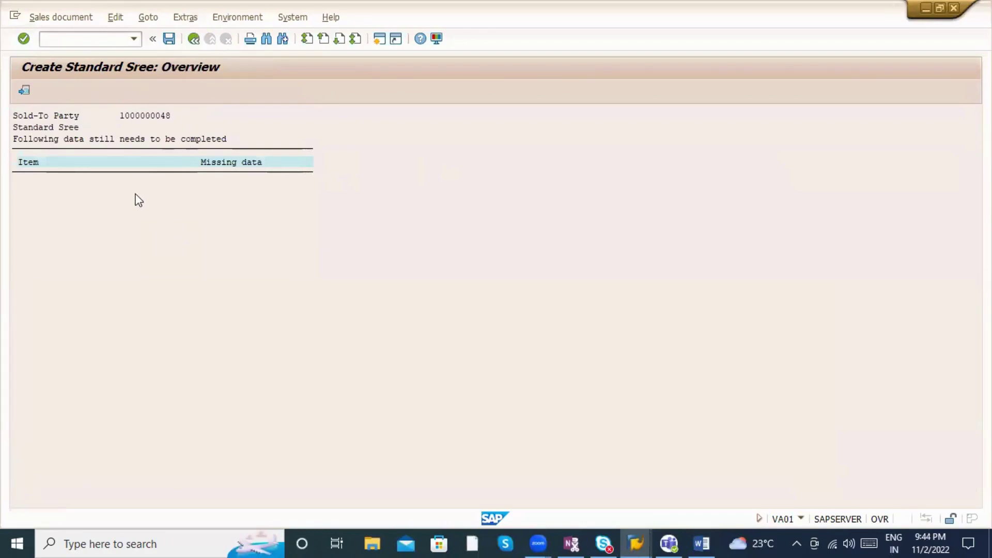
{"action": "type", "text": "a"}
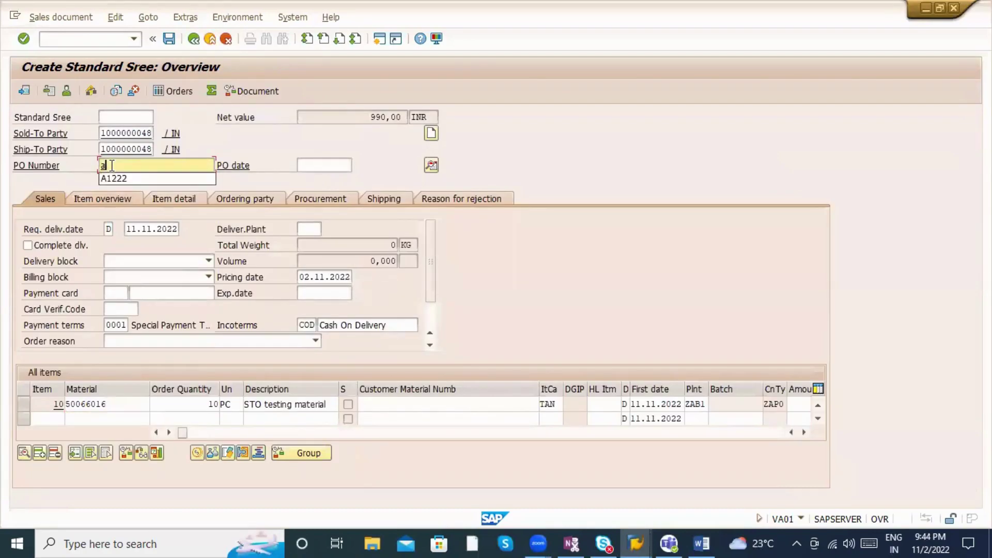
{"action": "type", "text": "b1234"}
{"action": "key", "text": "Return"}
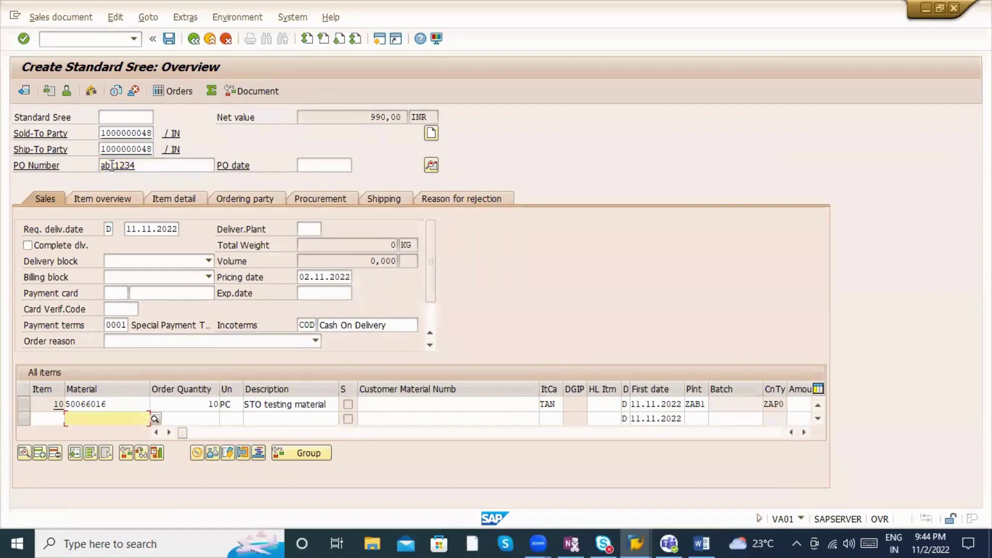
{"action": "left_click_drag", "start_coordinate": [162, 165], "coordinate": [96, 170]}
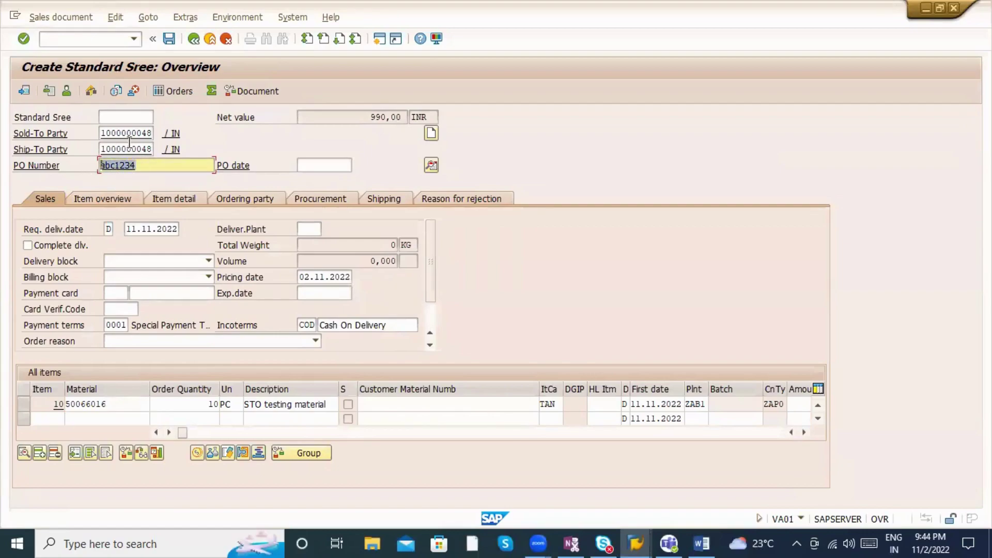
Step: Open the missing gross weight entry from the incompletion log and set item 10's net and gross weight to 1 KG
{"action": "left_click", "coordinate": [155, 18]}
{"action": "mouse_move", "coordinate": [115, 17]}
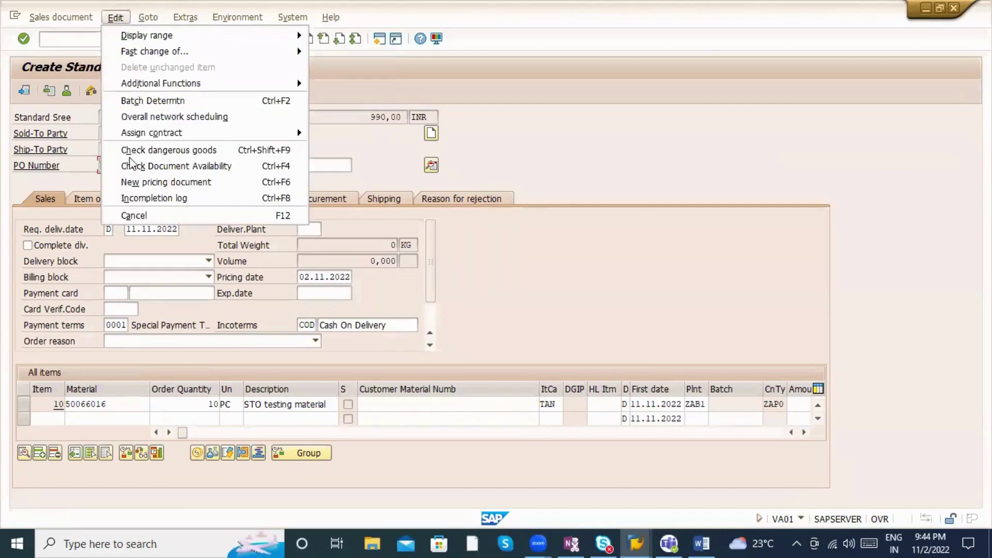
{"action": "left_click", "coordinate": [138, 203]}
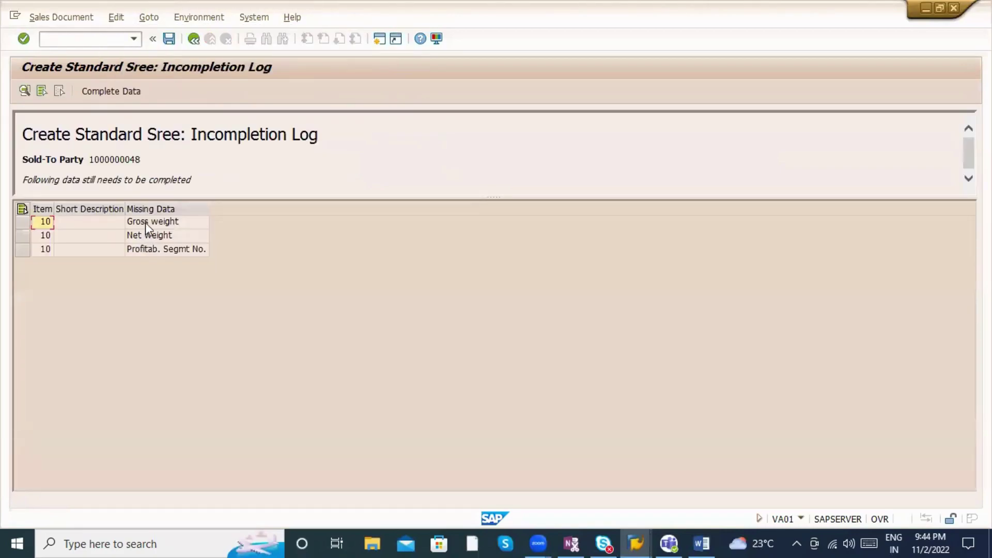
{"action": "double_click", "coordinate": [147, 222]}
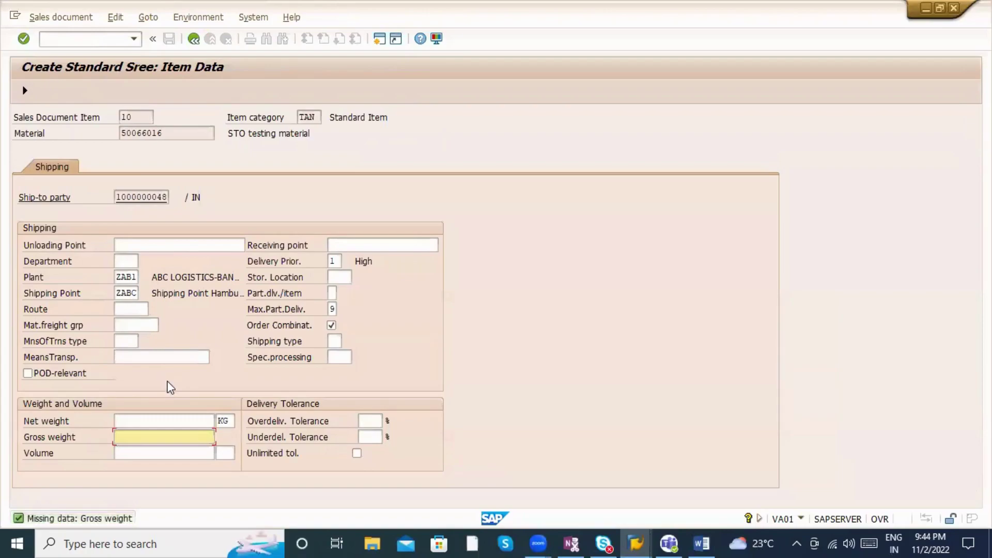
{"action": "key", "text": "Tab"}
{"action": "type", "text": "1"}
{"action": "left_click", "coordinate": [177, 418]}
{"action": "type", "text": "1"}
{"action": "key", "text": "Return"}
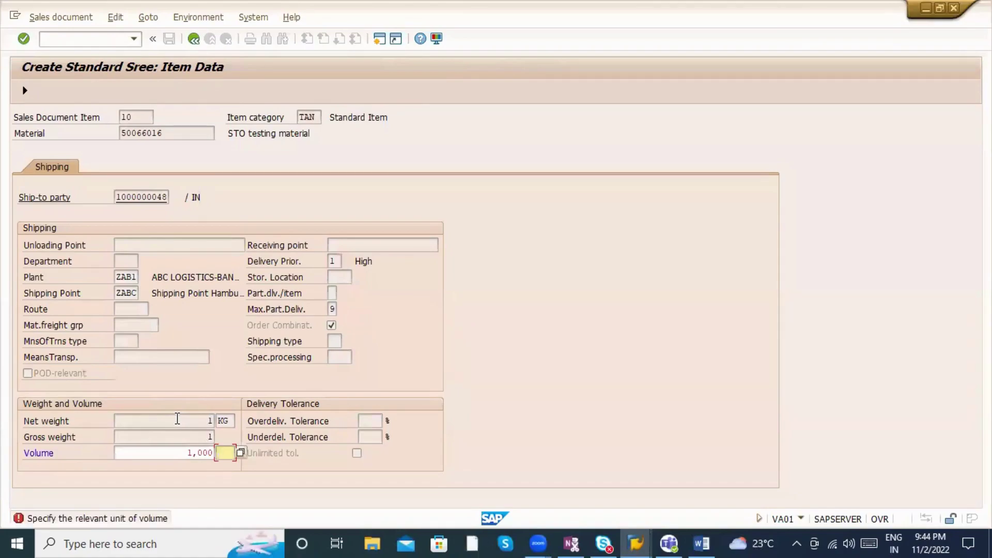
Step: Set item 10's volume to 1 L and confirm the shipping data
{"action": "key", "text": "BackSpace"}
{"action": "key", "text": "Down"}
{"action": "key", "text": "Down"}
{"action": "key", "text": "Return"}
{"action": "key", "text": "Return"}
{"action": "key", "text": "BackSpace"}
{"action": "type", "text": "L"}
{"action": "key", "text": "Return"}
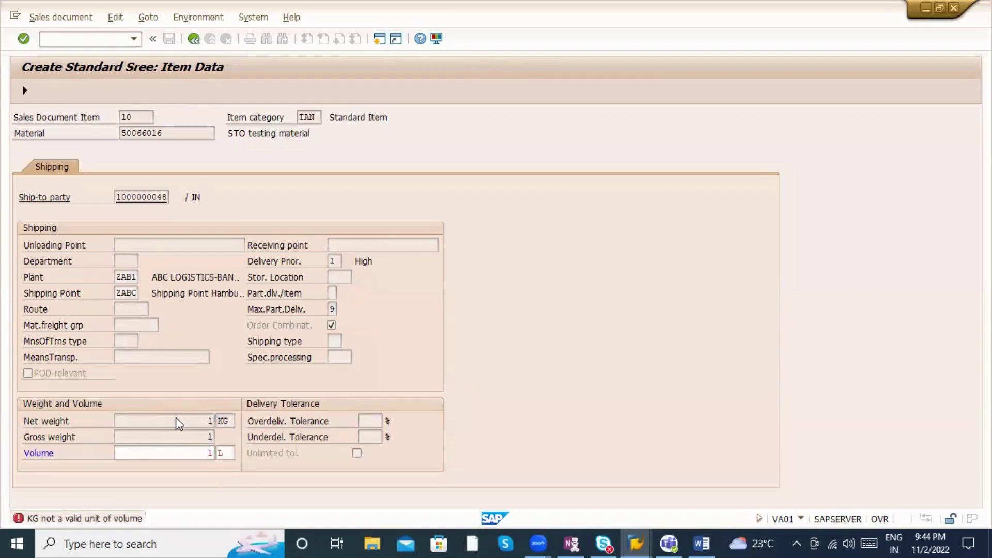
{"action": "key", "text": "Return"}
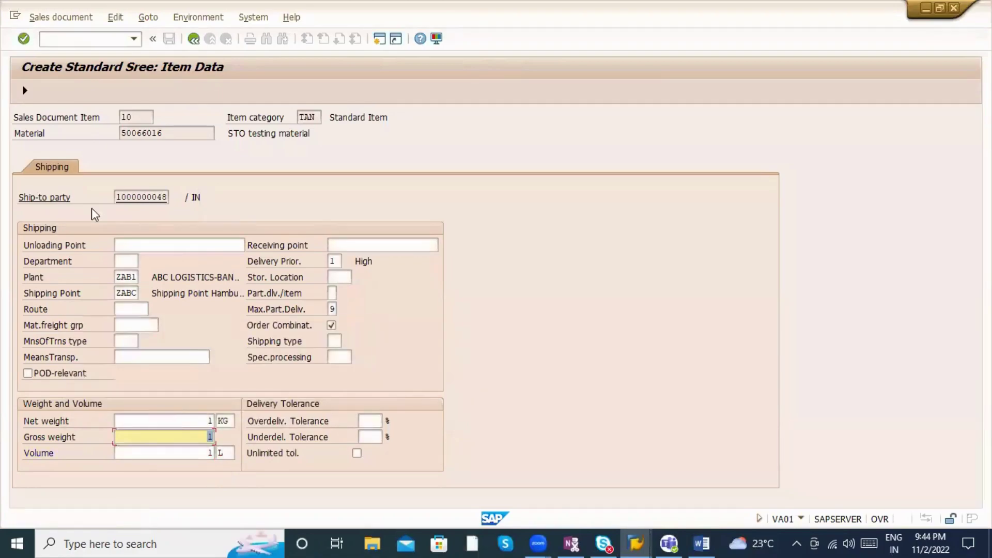
Step: Skip the missing profitability segment entry and save the sales order as an incomplete document
{"action": "left_click", "coordinate": [22, 93]}
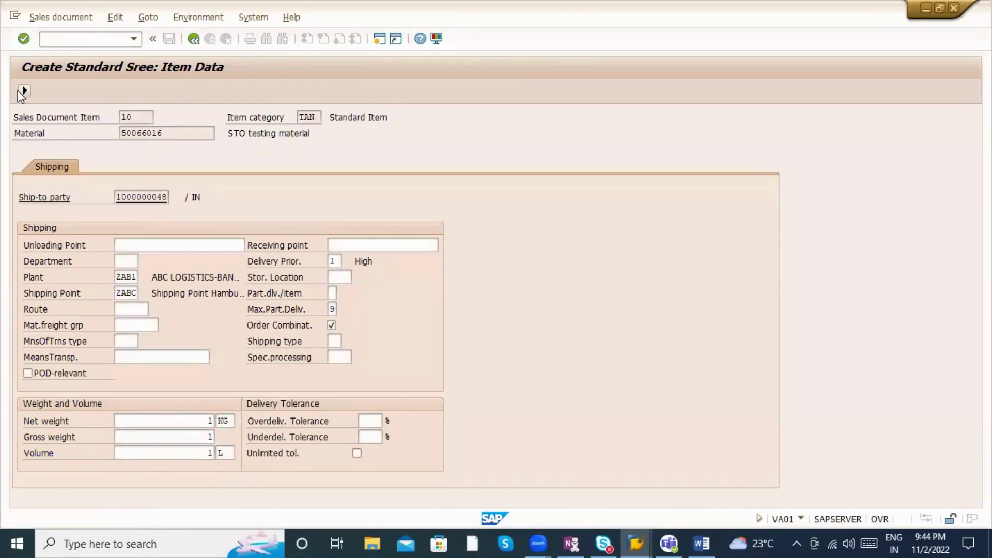
{"action": "key", "text": "ctrl+s"}
{"action": "double_click", "coordinate": [136, 228]}
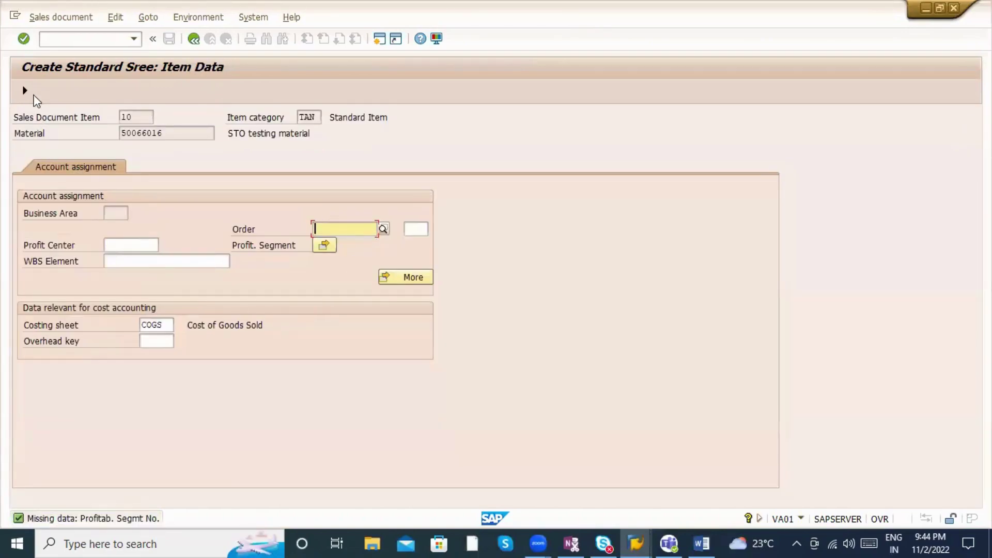
{"action": "left_click", "coordinate": [25, 91]}
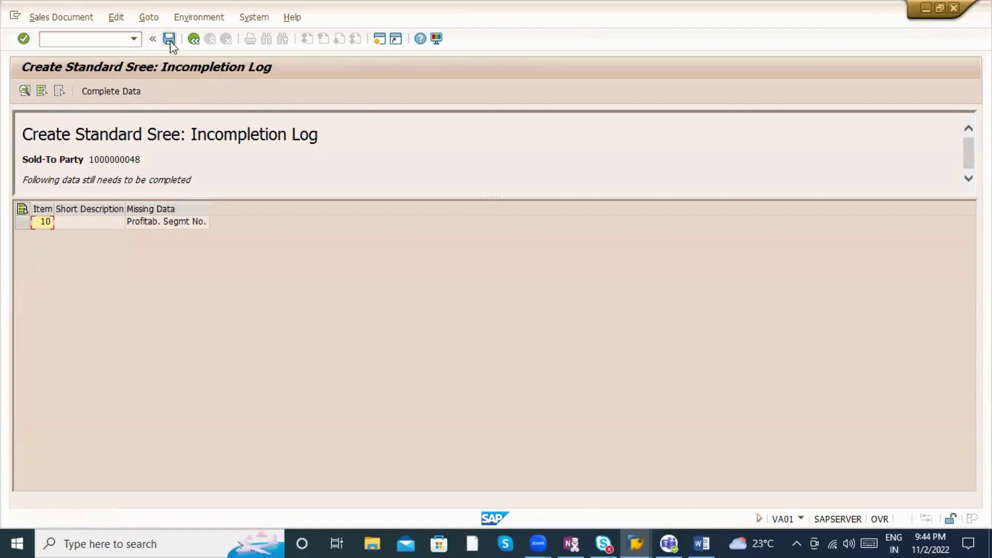
{"action": "left_click", "coordinate": [169, 39]}
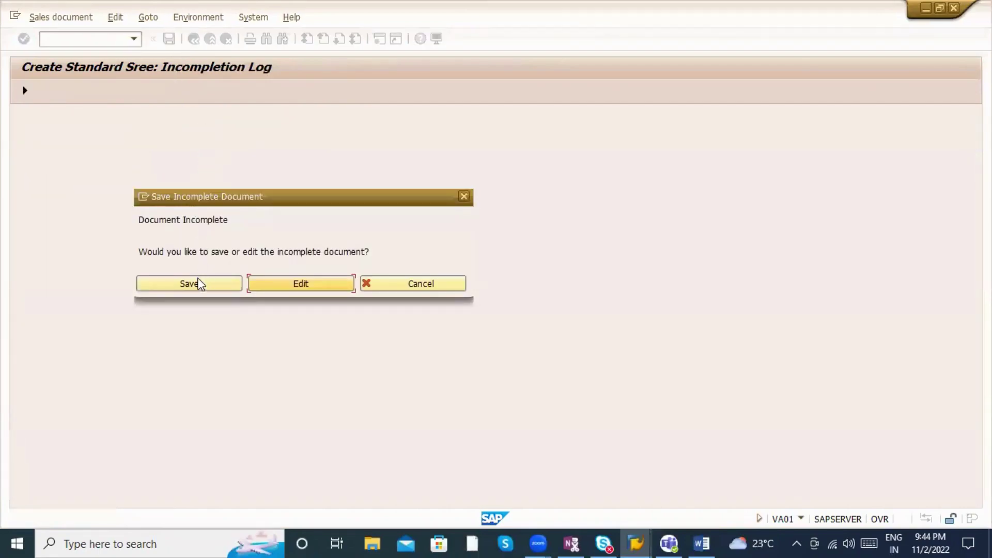
{"action": "left_click", "coordinate": [195, 283]}
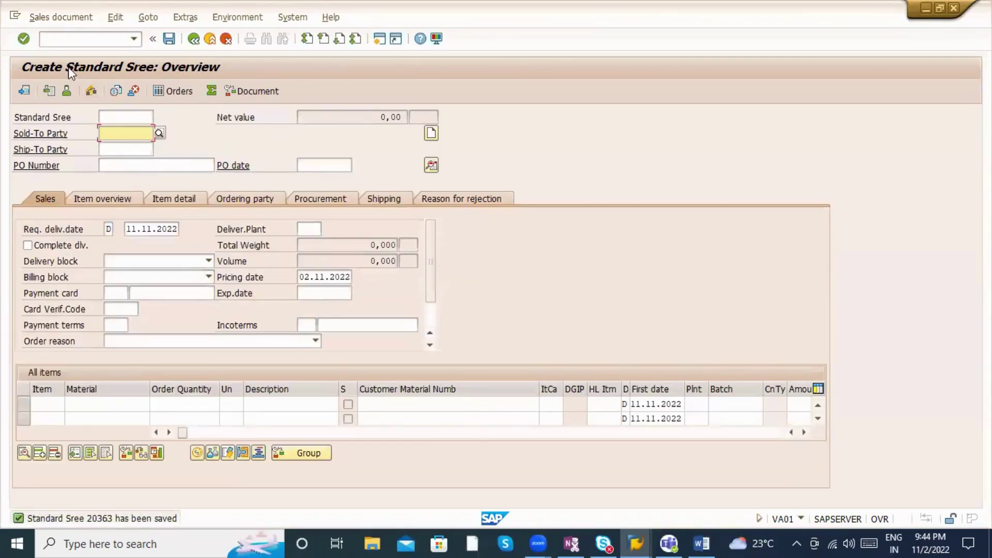
Step: Display the saved sales order and copy its document number
{"action": "left_click", "coordinate": [68, 17]}
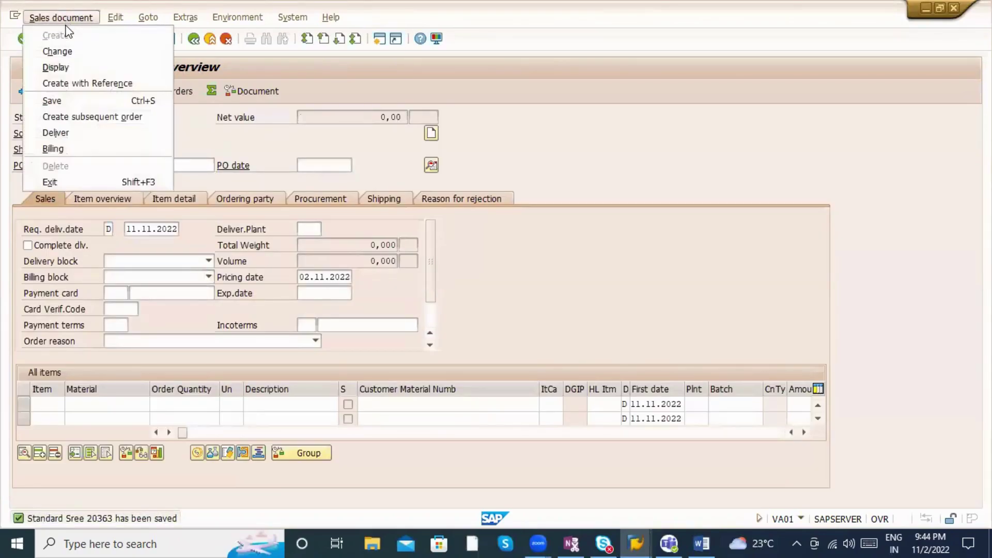
{"action": "left_click", "coordinate": [70, 67]}
{"action": "key", "text": "Return"}
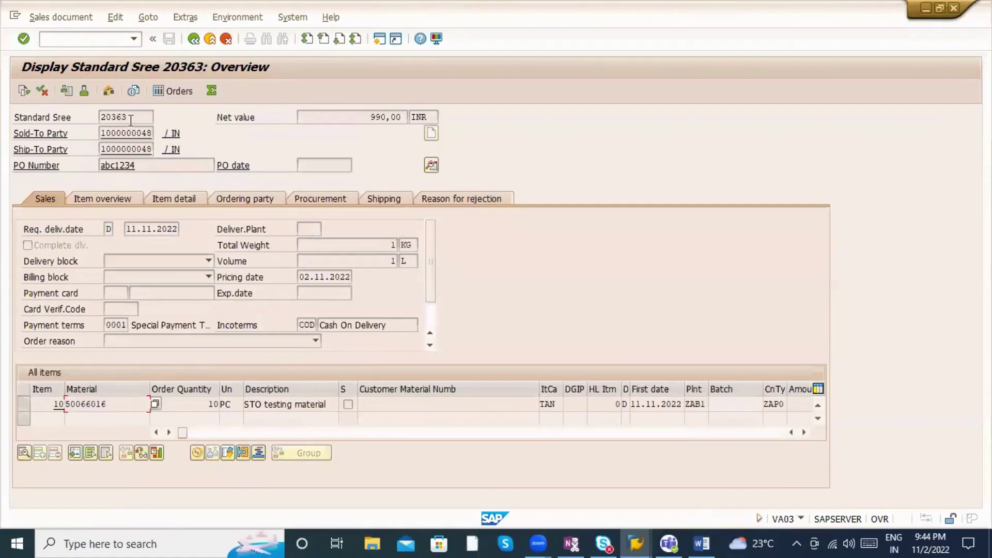
{"action": "left_click_drag", "start_coordinate": [153, 116], "coordinate": [87, 117]}
{"action": "key", "text": "ctrl+c"}
Step: Start transaction VL01N in a new session for the saved sales order and return to the order display
{"action": "left_click", "coordinate": [75, 40]}
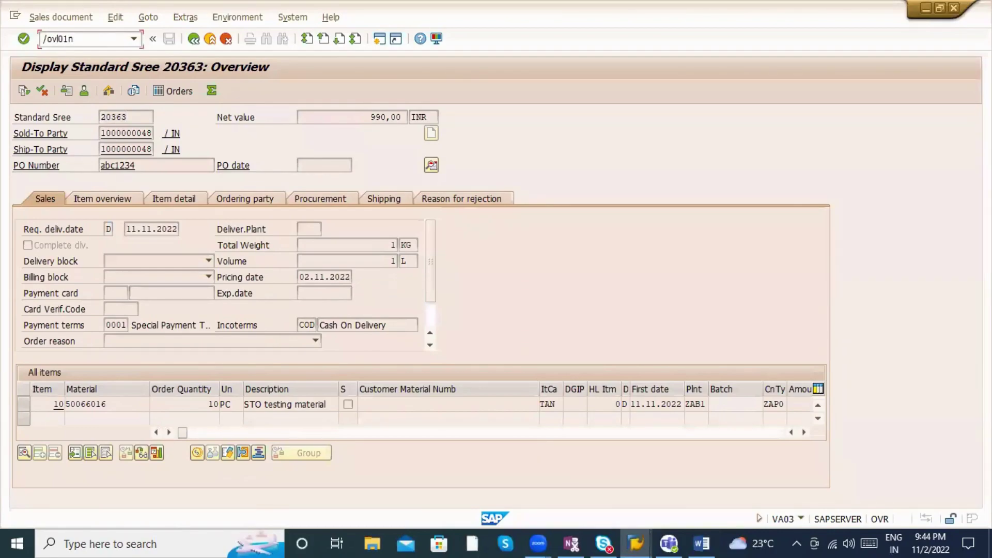
{"action": "type", "text": "/ovl01n"}
{"action": "key", "text": "Return"}
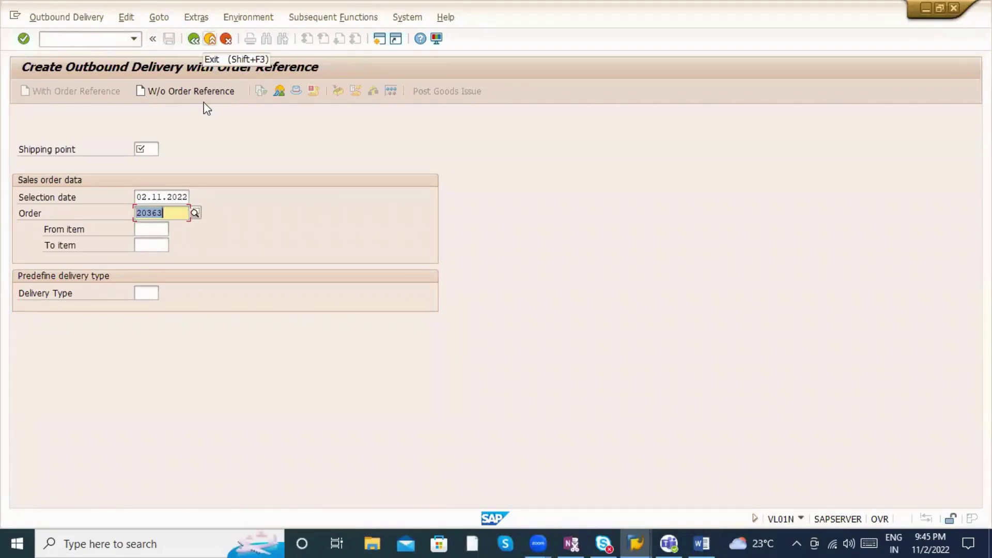
{"action": "key", "text": "shift+F3"}
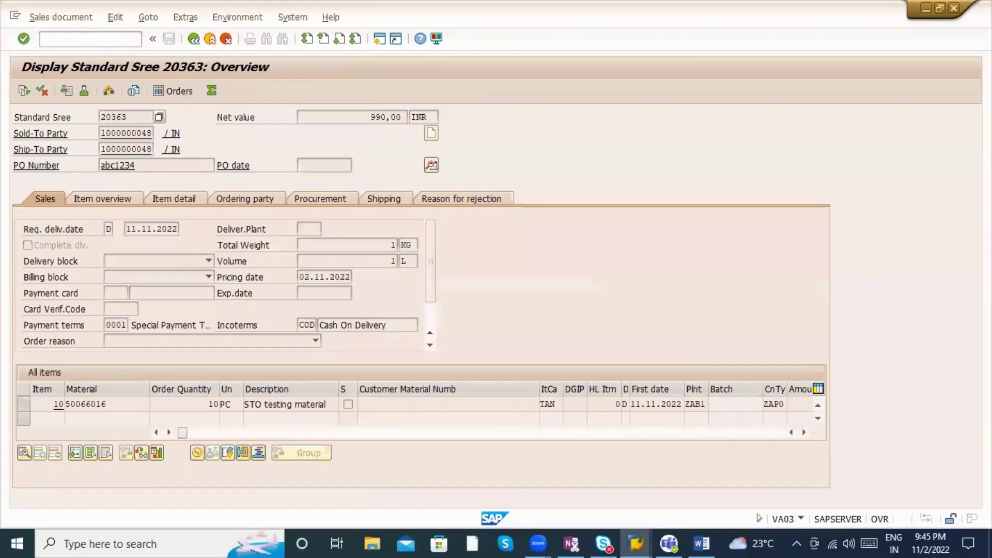
Step: Switch from displaying the saved sales order to change mode through transaction VA03 and open its overview
{"action": "left_click", "coordinate": [82, 39]}
{"action": "type", "text": "va0"}
{"action": "key", "text": "Return"}
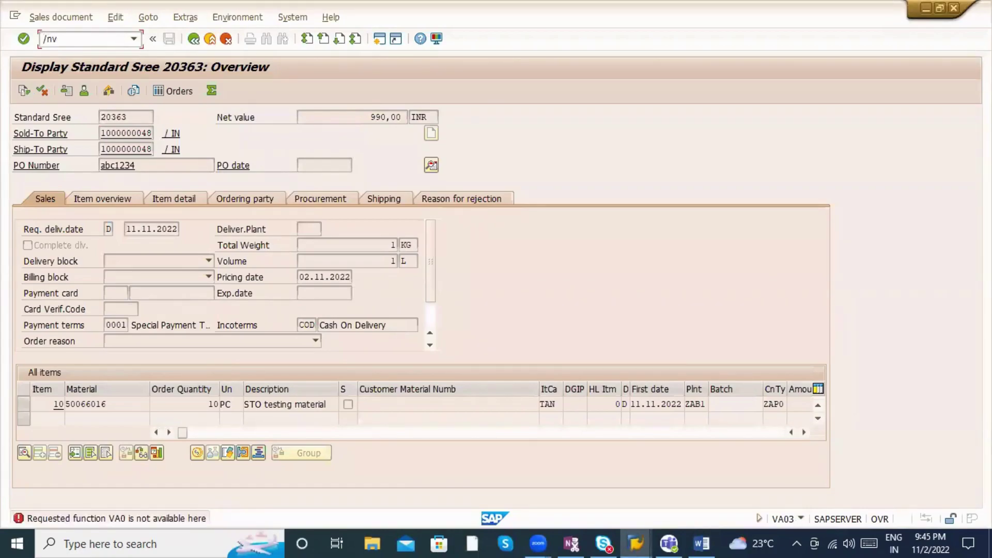
{"action": "type", "text": "/nva03"}
{"action": "key", "text": "Return"}
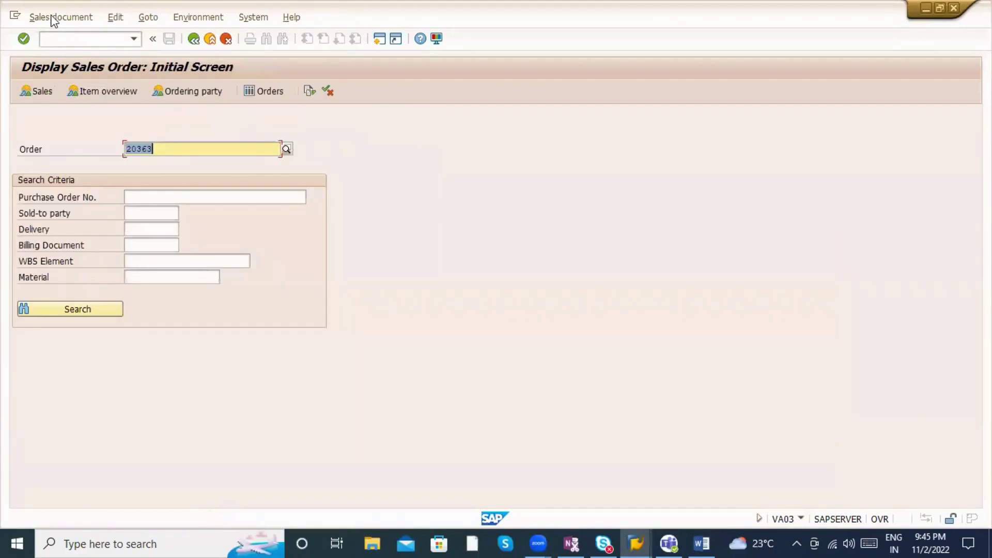
{"action": "left_click", "coordinate": [53, 17]}
{"action": "left_click", "coordinate": [72, 51]}
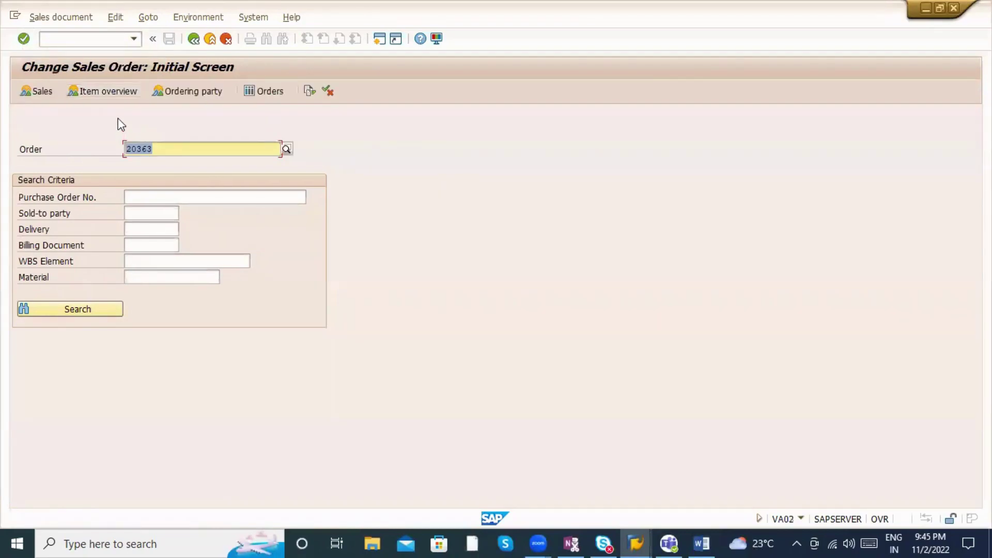
{"action": "left_click", "coordinate": [65, 17]}
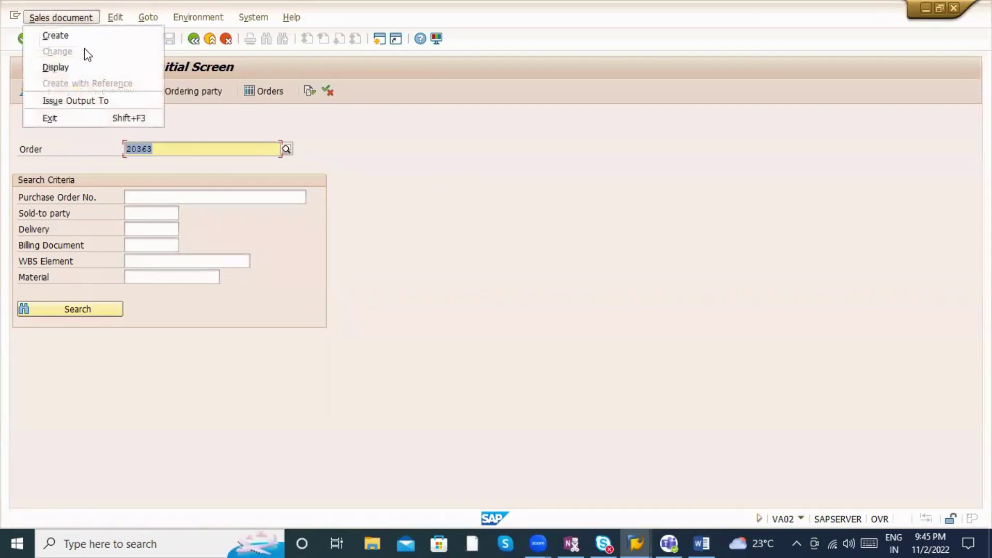
{"action": "left_click", "coordinate": [271, 226]}
{"action": "left_click", "coordinate": [222, 147]}
{"action": "key", "text": "Return"}
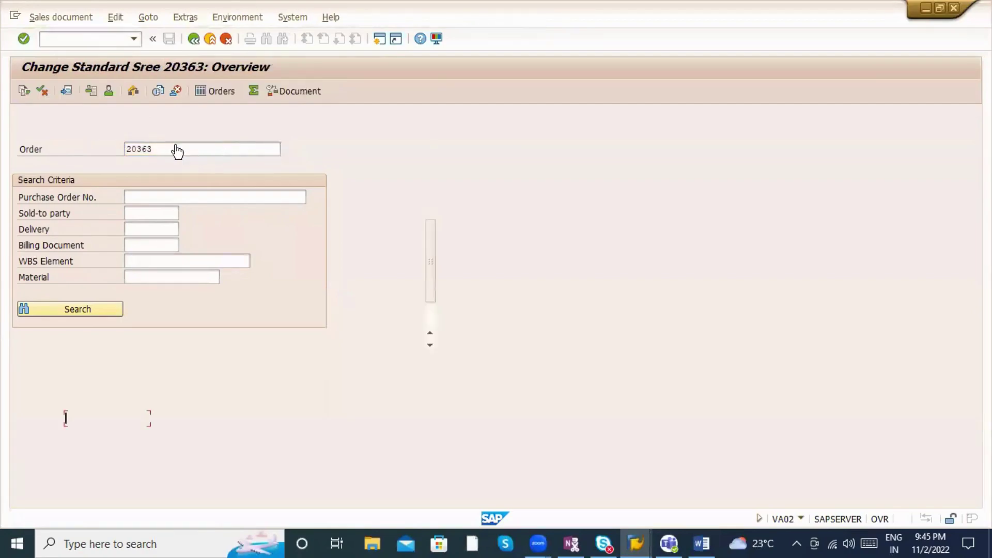
Step: Try to create the outbound delivery from the sales order, check the log entry for item 10, and retry with the same selection date
{"action": "left_click", "coordinate": [55, 19]}
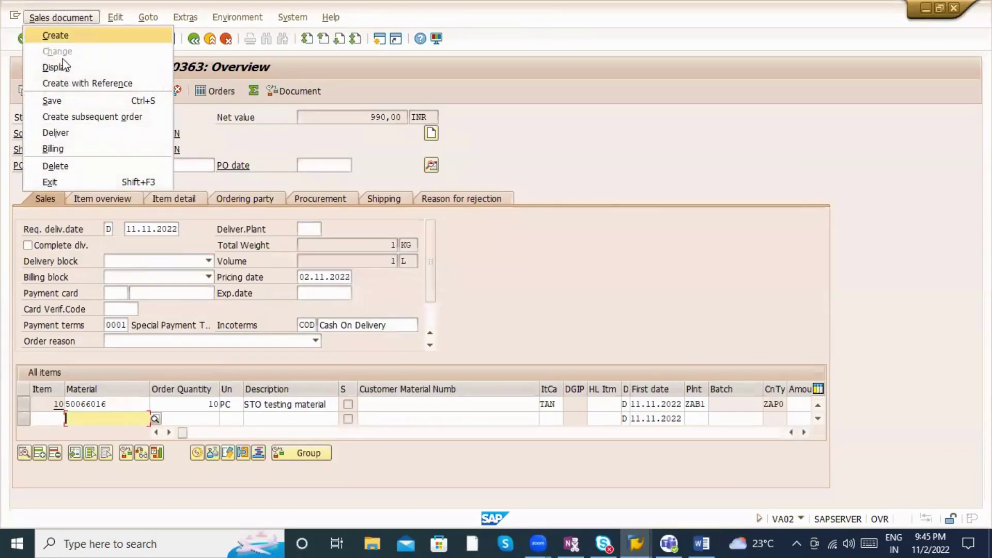
{"action": "left_click", "coordinate": [70, 133]}
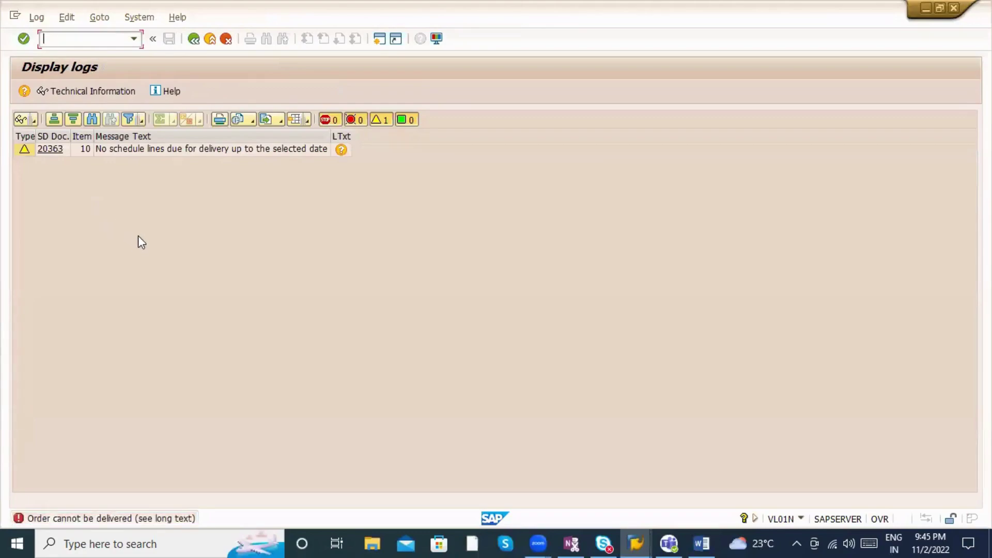
{"action": "left_click", "coordinate": [165, 153]}
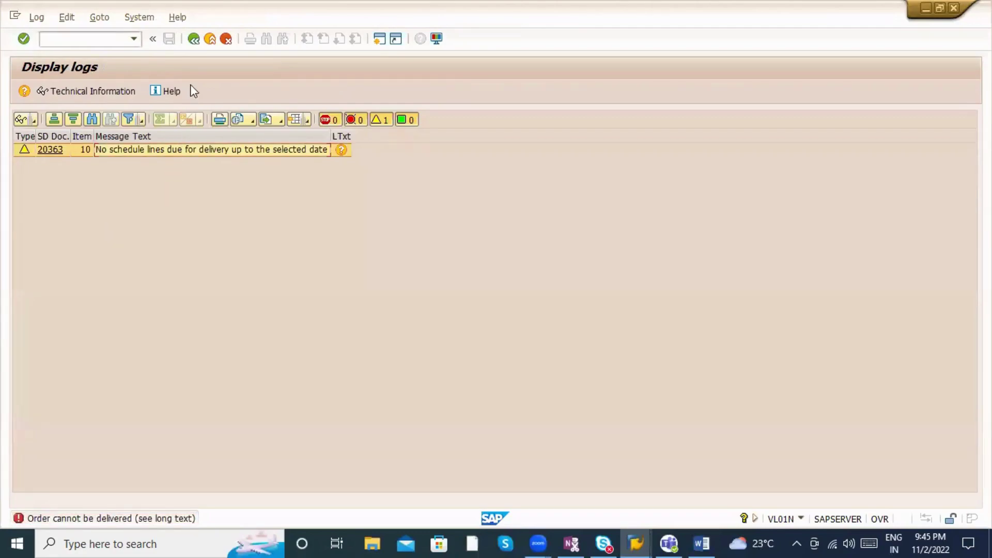
{"action": "left_click", "coordinate": [194, 44]}
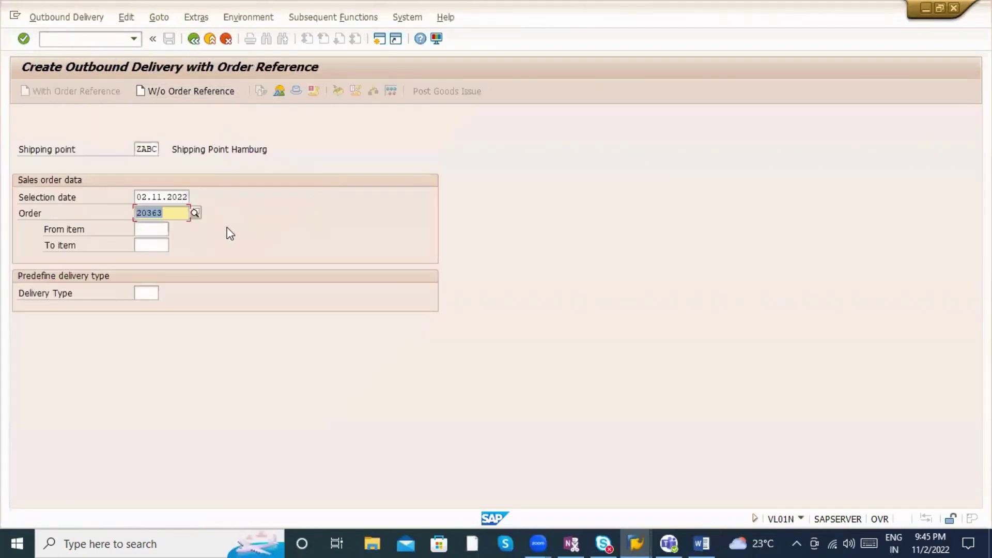
{"action": "key", "text": "Return"}
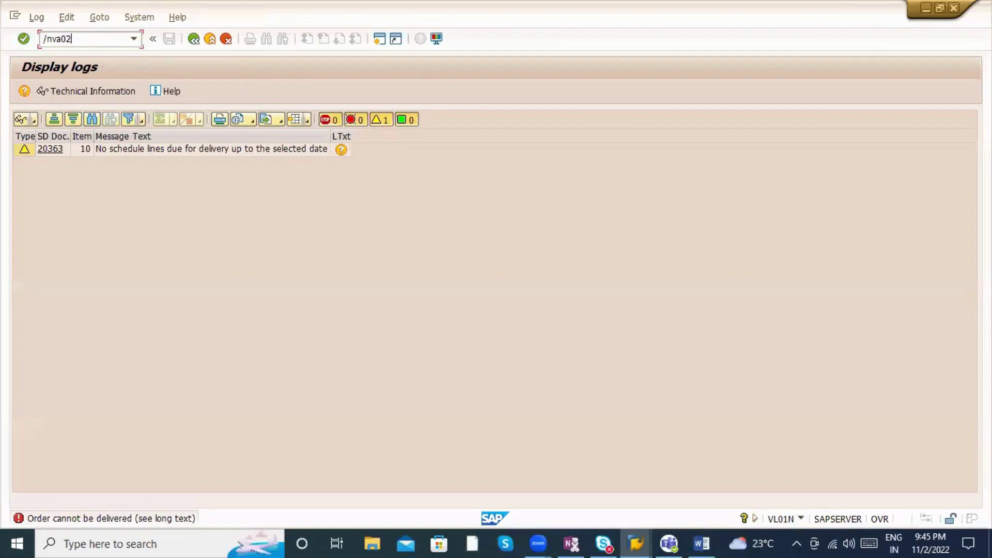
Step: Reopen the sales order in transaction VA02 and display the schedule lines of item 10
{"action": "key", "text": "Return"}
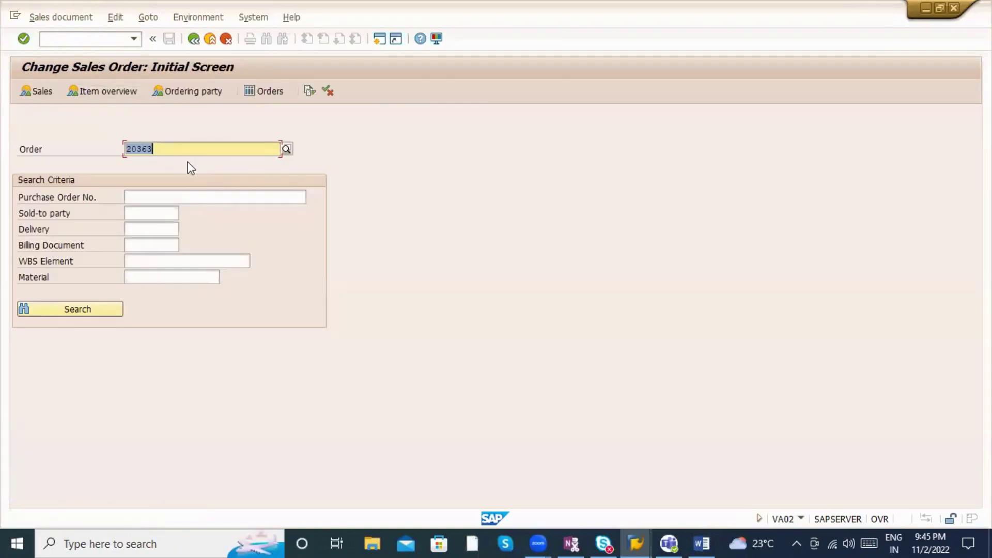
{"action": "key", "text": "Return"}
{"action": "double_click", "coordinate": [205, 403]}
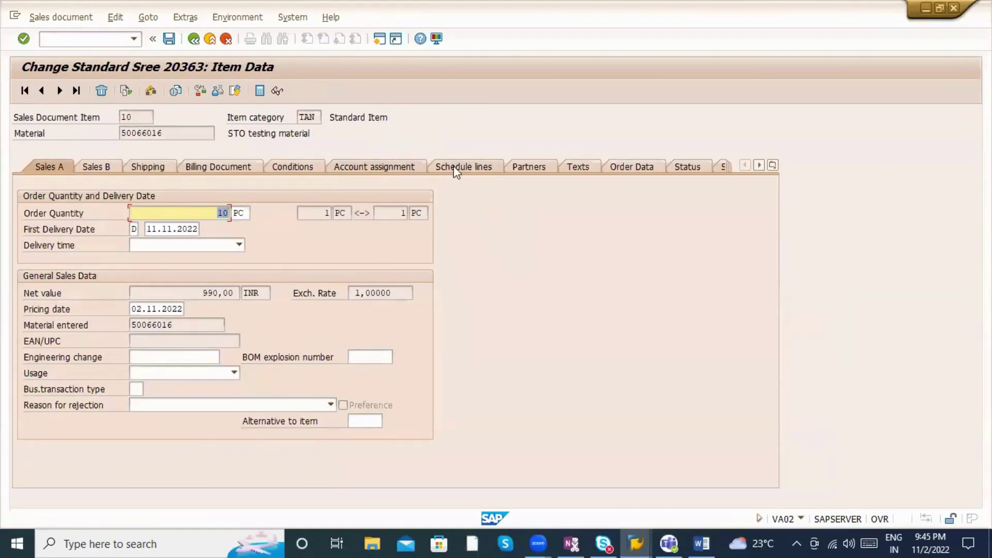
{"action": "left_click", "coordinate": [456, 168]}
Step: Set the first schedule line's delivery date to 02.11.2022 and save the sales order as an incomplete document
{"action": "left_click", "coordinate": [106, 276]}
{"action": "left_click", "coordinate": [82, 277]}
{"action": "left_click", "coordinate": [99, 274]}
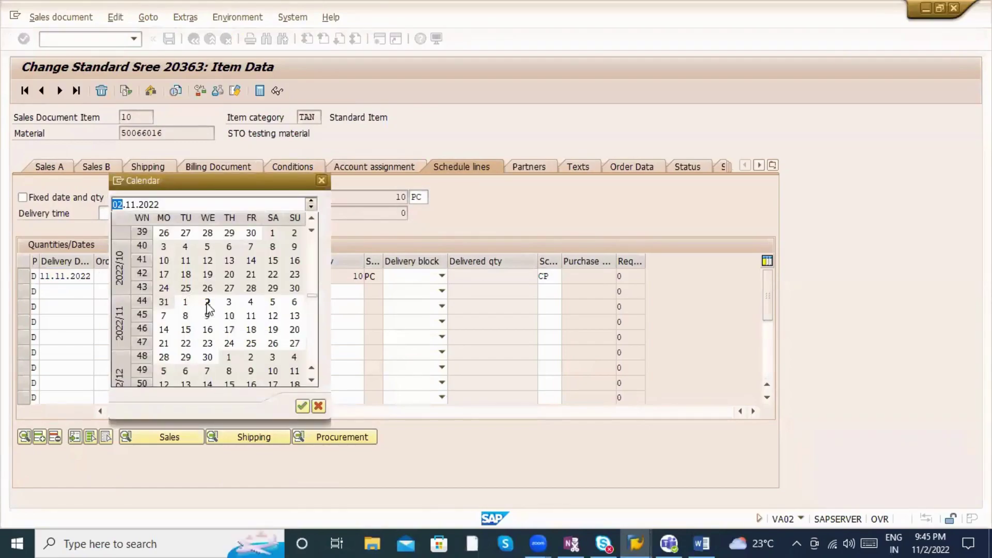
{"action": "double_click", "coordinate": [207, 303]}
{"action": "key", "text": "Return"}
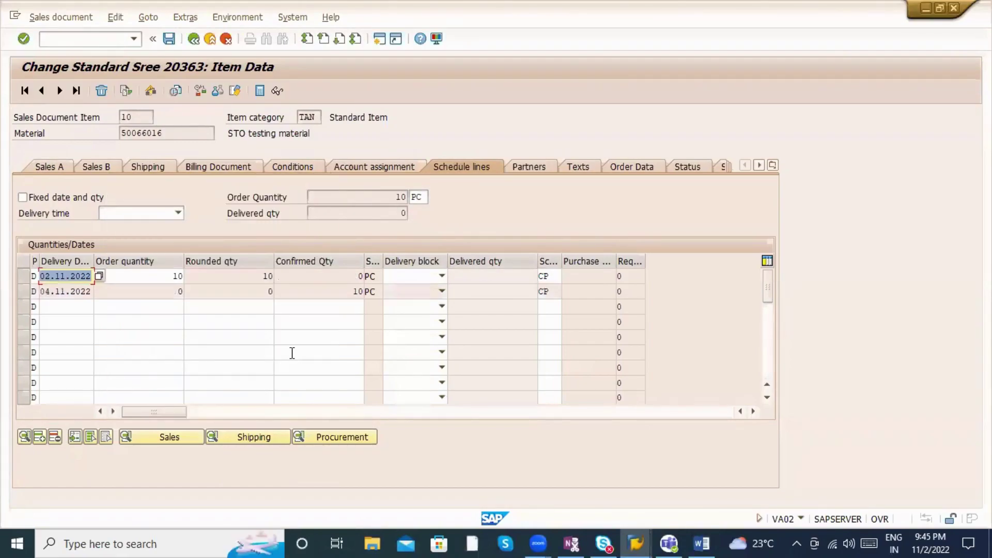
{"action": "key", "text": "ctrl+s"}
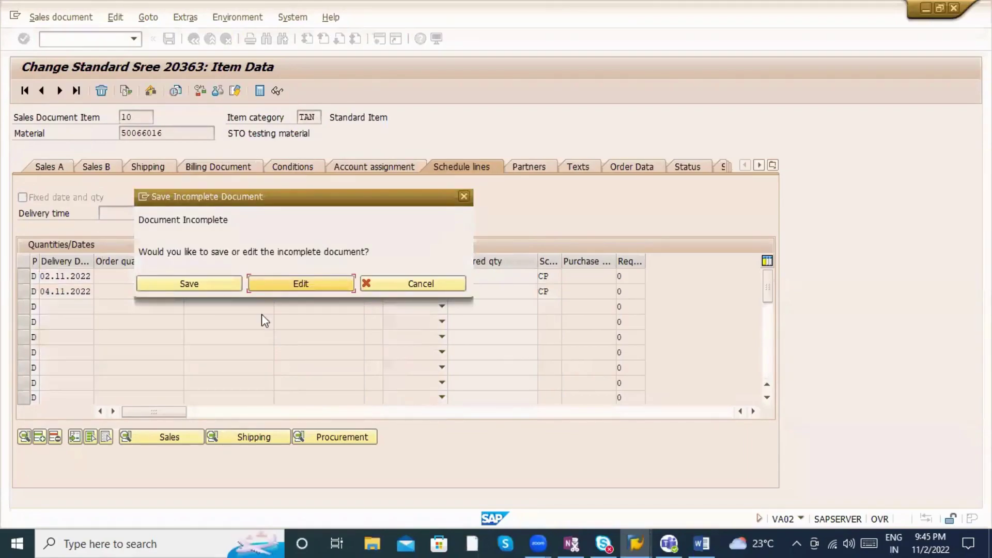
{"action": "left_click", "coordinate": [209, 286]}
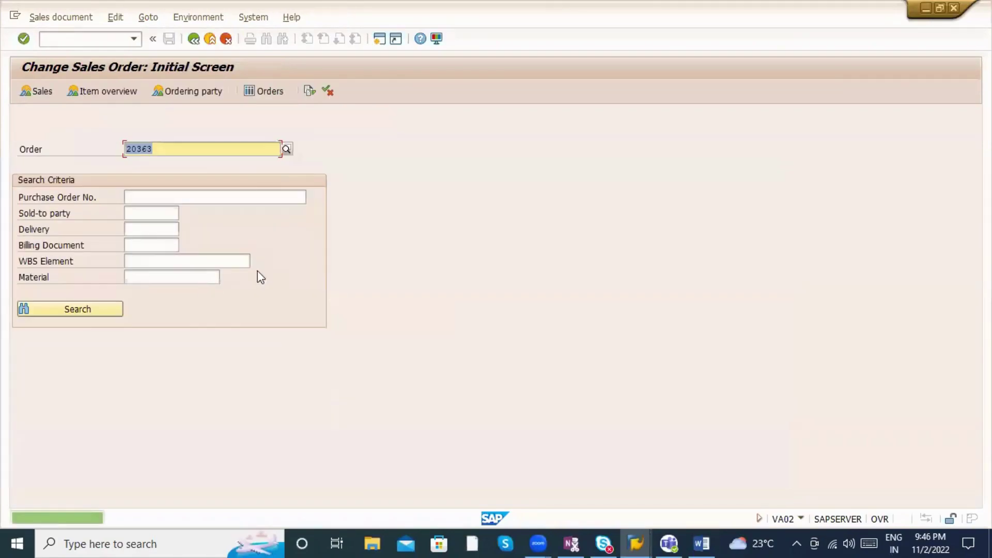
Step: Reopen the changed sales order and create its outbound delivery directly from the order
{"action": "left_click", "coordinate": [56, 18]}
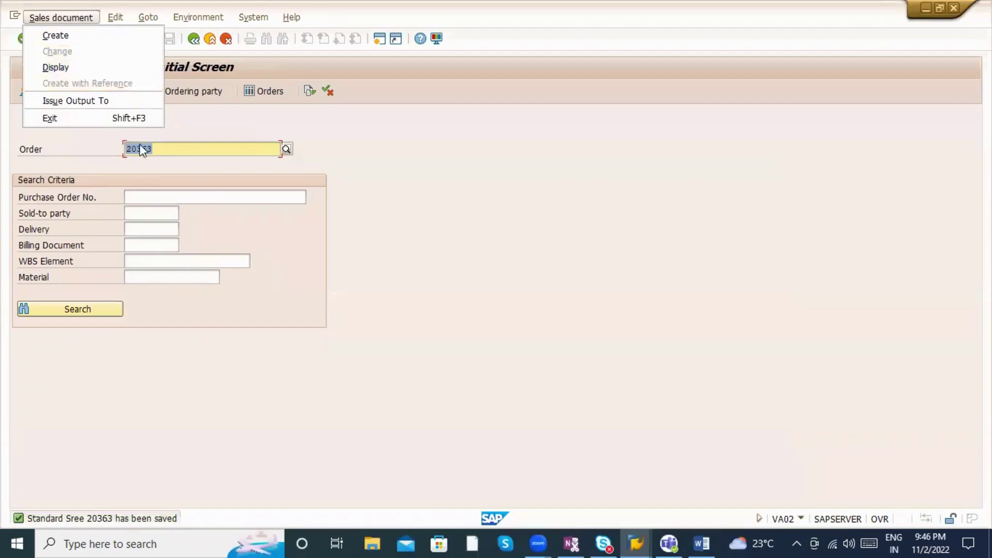
{"action": "left_click", "coordinate": [198, 192]}
{"action": "key", "text": "Return"}
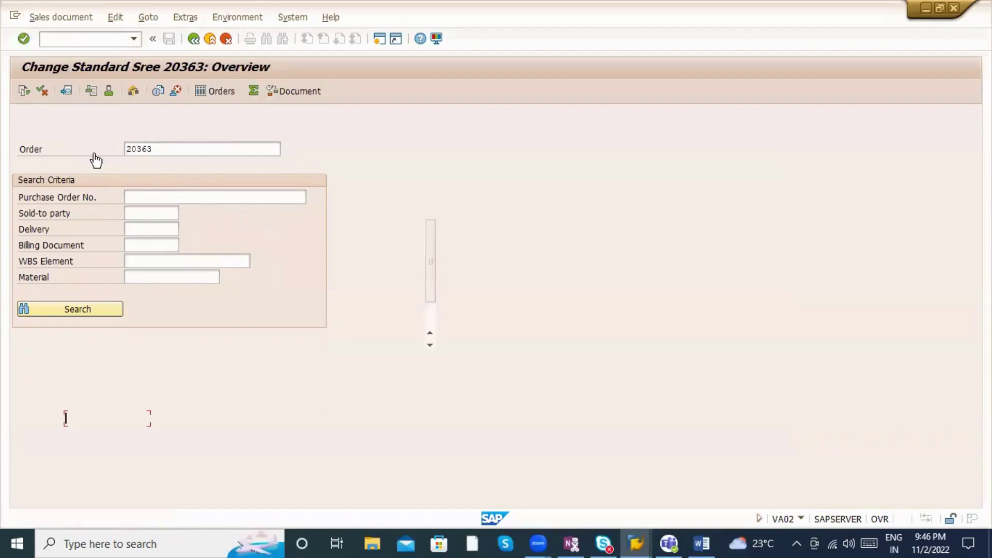
{"action": "left_click", "coordinate": [52, 17]}
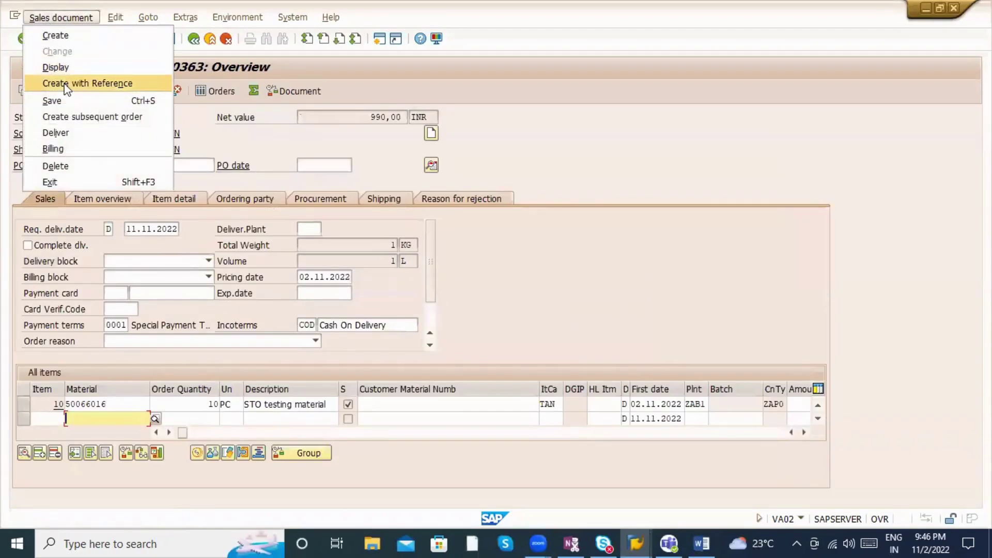
{"action": "left_click", "coordinate": [70, 130]}
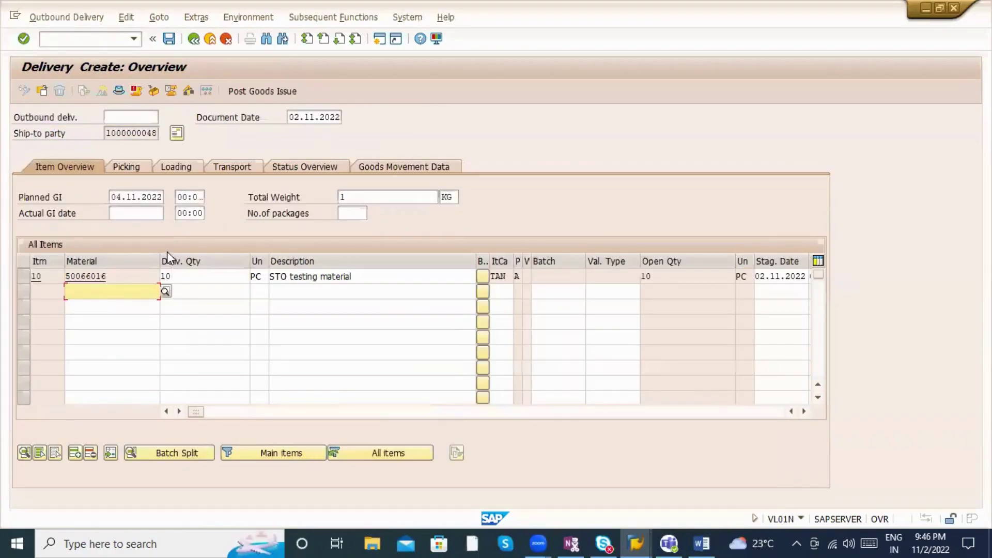
Step: Enter storage location ABC1 and a picked quantity of 10 PC in the picking data of delivery item 10
{"action": "left_click", "coordinate": [135, 275]}
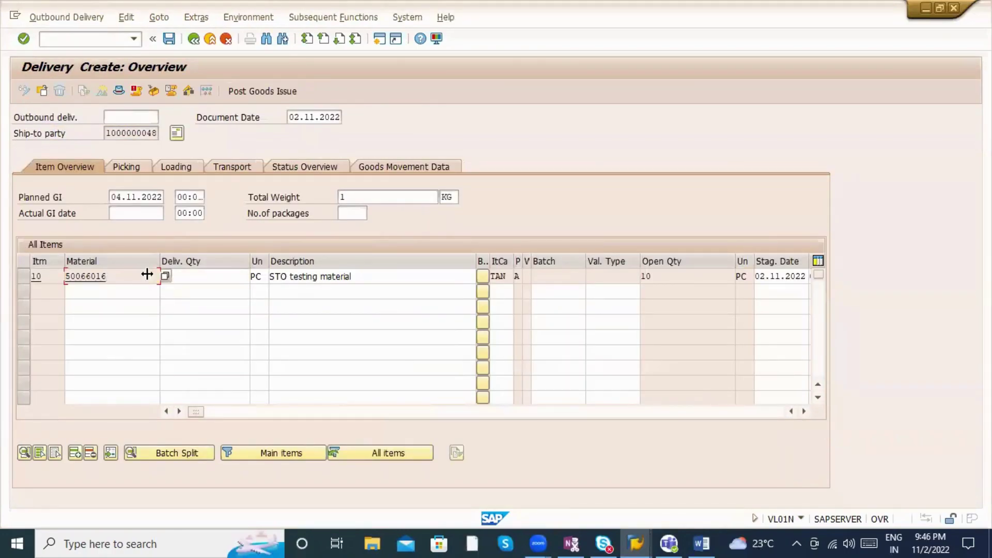
{"action": "left_click", "coordinate": [131, 166]}
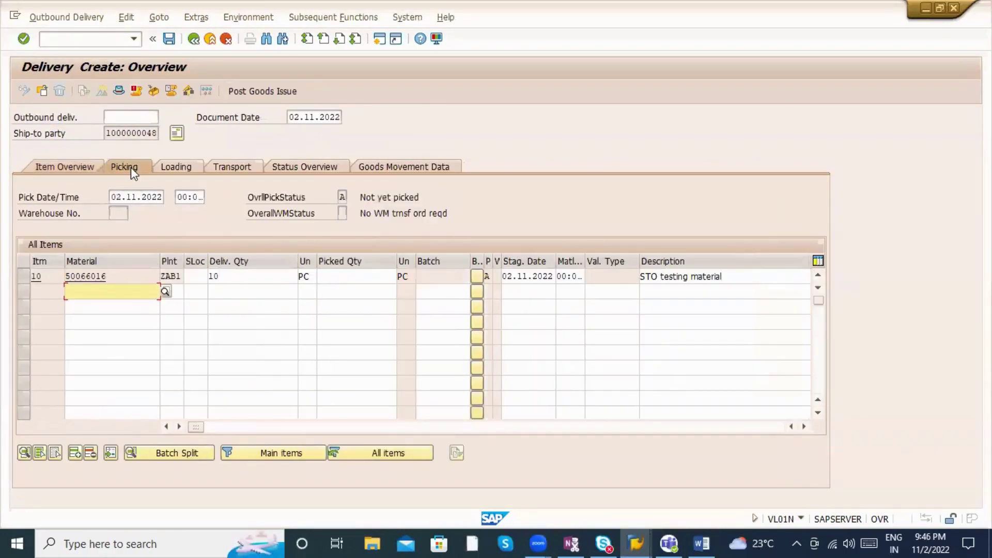
{"action": "left_click", "coordinate": [196, 277]}
{"action": "type", "text": "ABC1"}
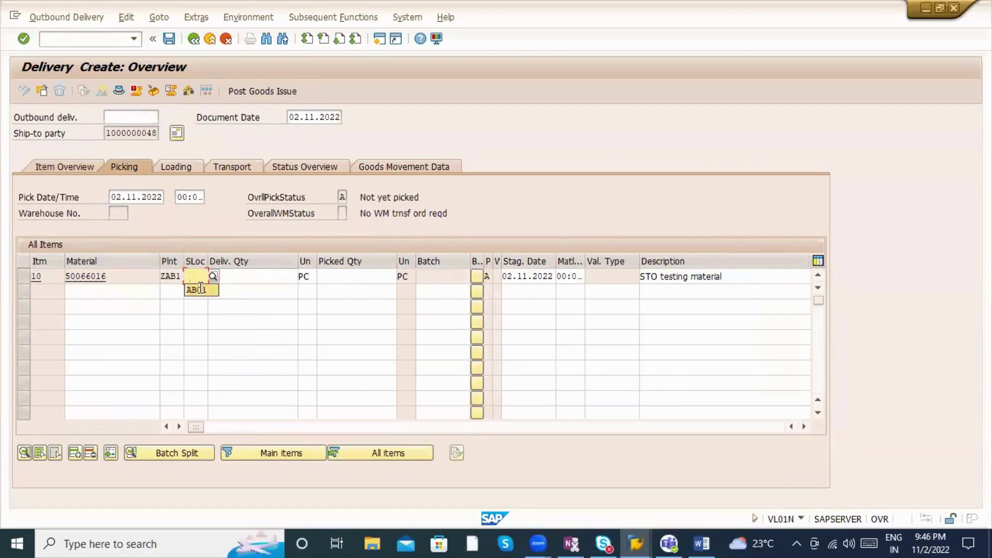
{"action": "left_click", "coordinate": [367, 277]}
{"action": "type", "text": "10"}
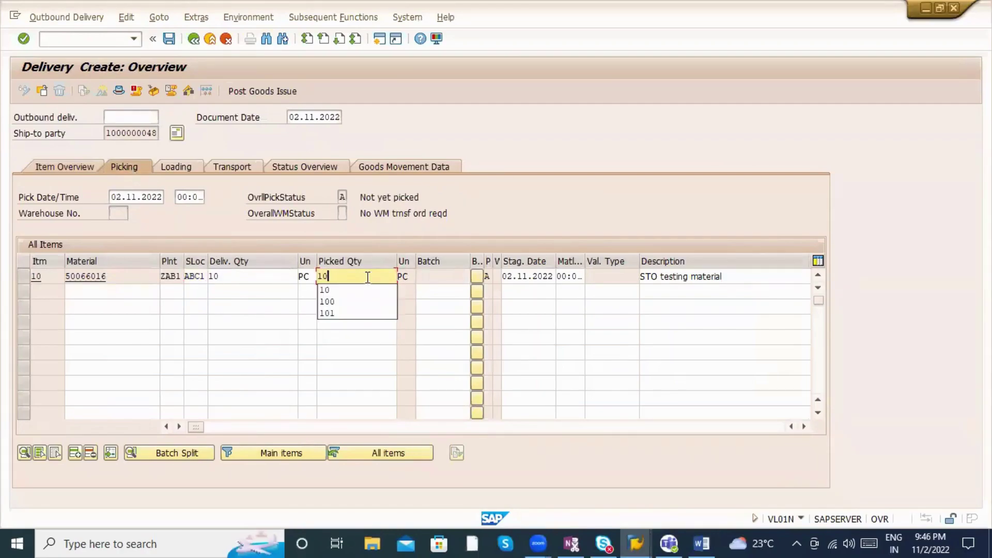
{"action": "key", "text": "Return"}
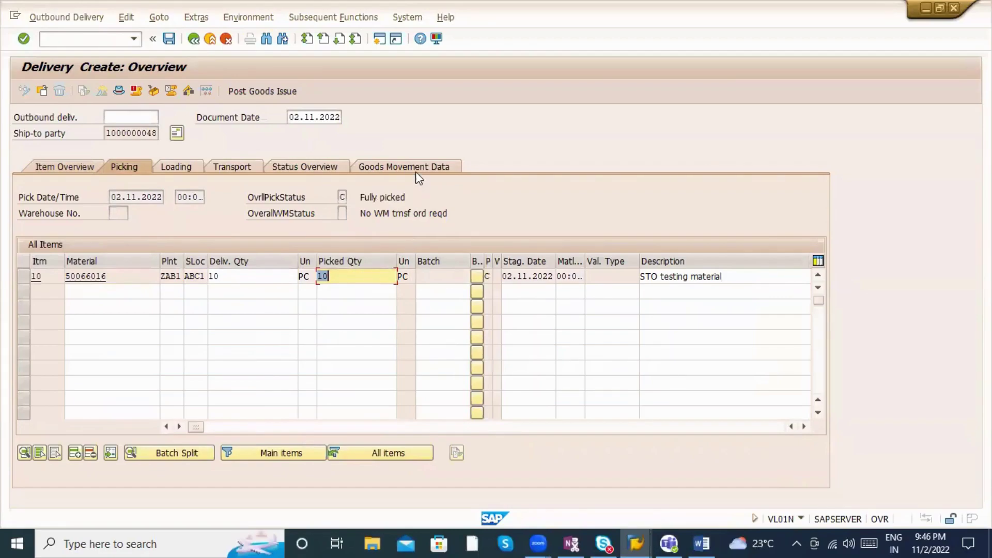
Step: Widen the movement type column in the goods movement data, check item 10's movement type, and save the outbound delivery
{"action": "left_click", "coordinate": [416, 168]}
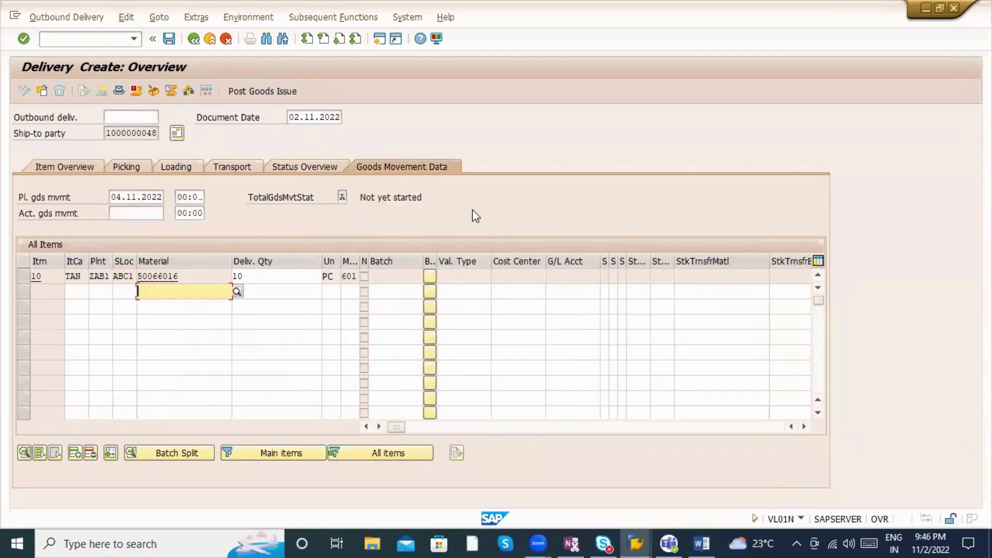
{"action": "left_click_drag", "start_coordinate": [357, 258], "coordinate": [416, 257]}
{"action": "left_click", "coordinate": [381, 277]}
{"action": "left_click", "coordinate": [381, 278]}
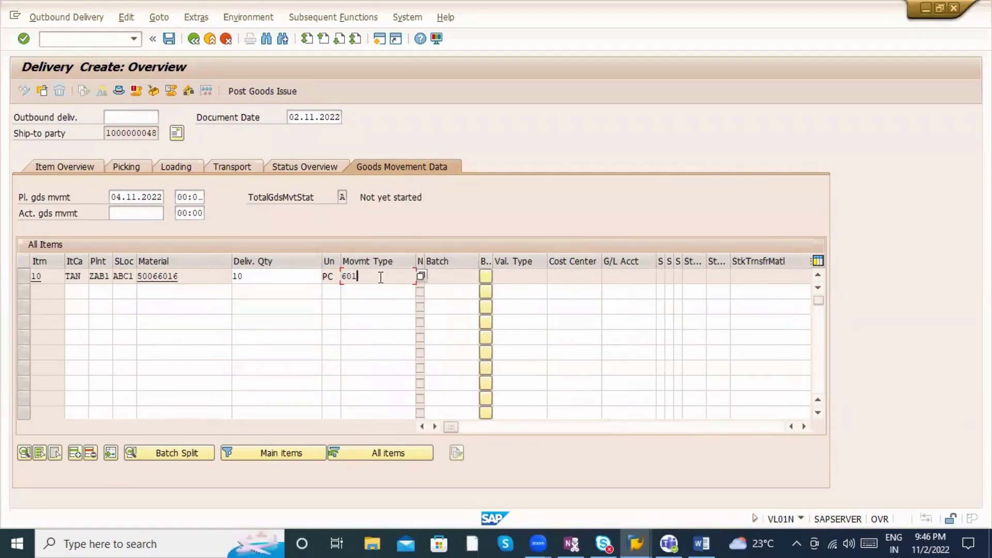
{"action": "left_click", "coordinate": [169, 39]}
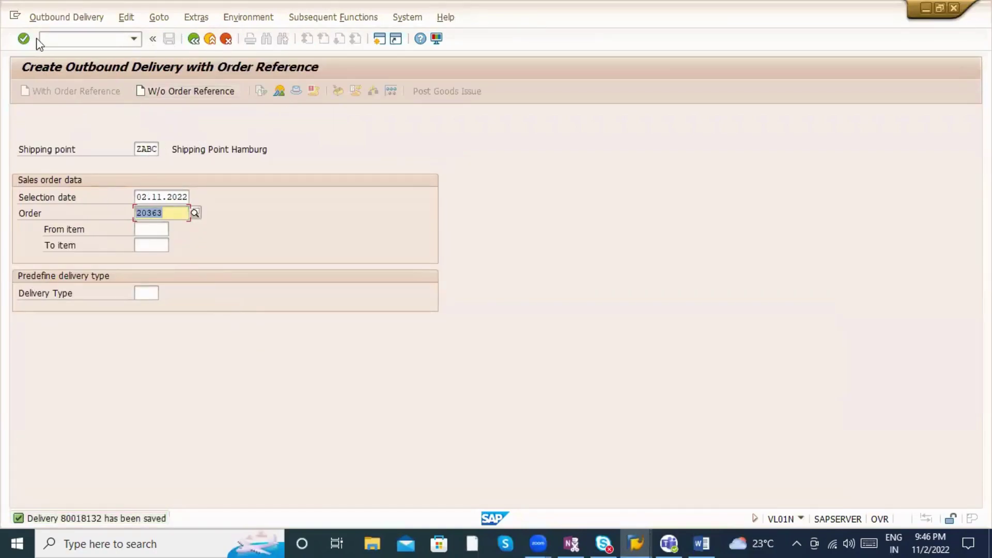
Step: Open the saved outbound delivery for change, view item 10's picking details, and post the goods issue
{"action": "left_click", "coordinate": [46, 18]}
{"action": "left_click", "coordinate": [56, 66]}
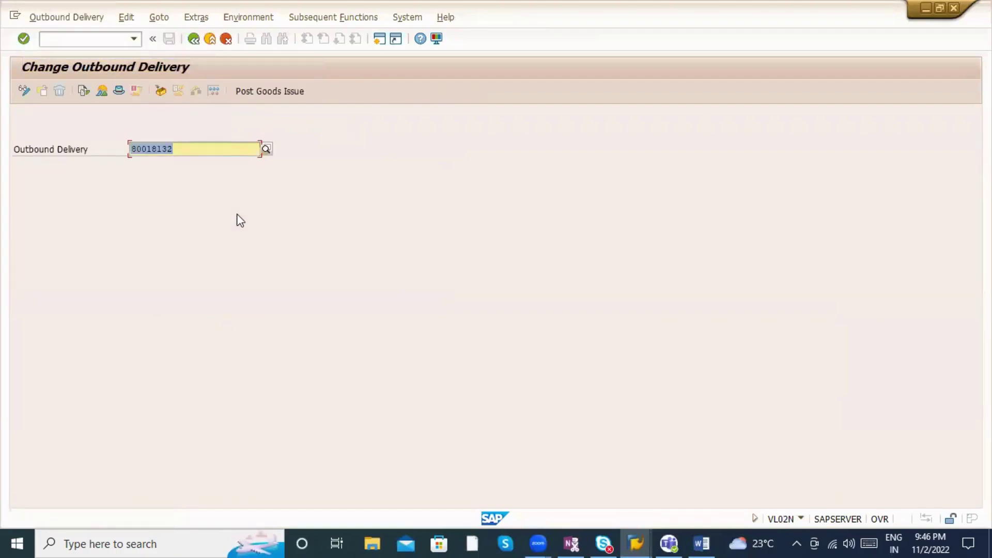
{"action": "key", "text": "Return"}
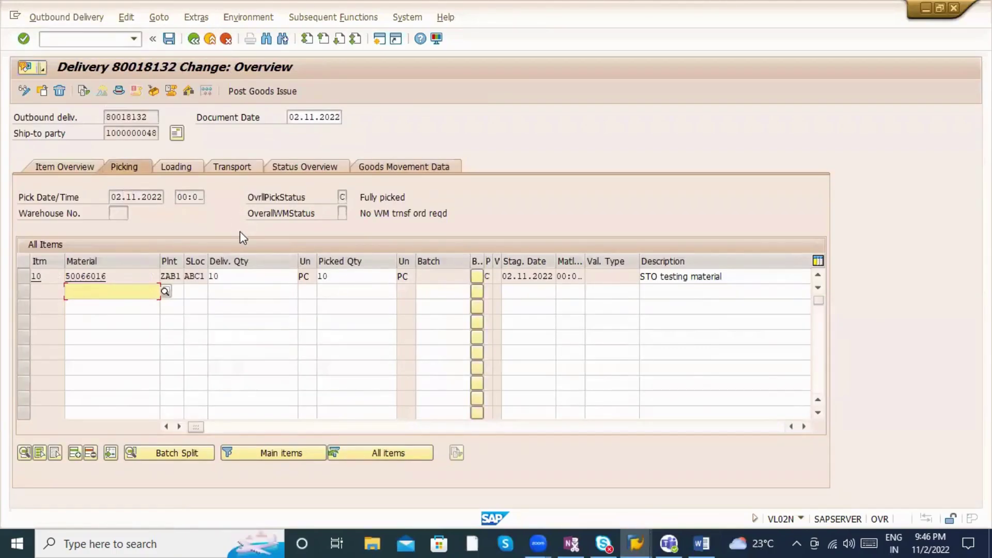
{"action": "double_click", "coordinate": [233, 274]}
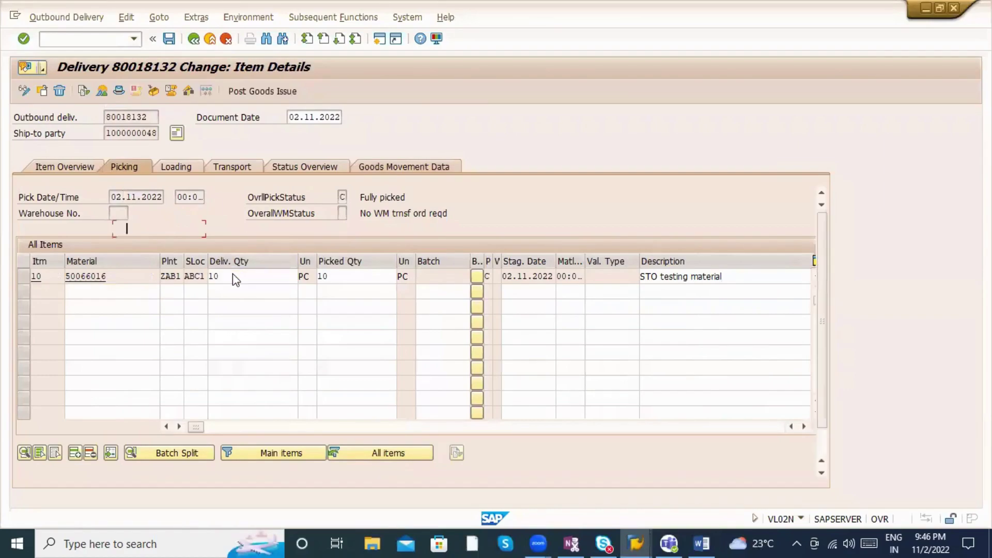
{"action": "key", "text": "ctrl+s"}
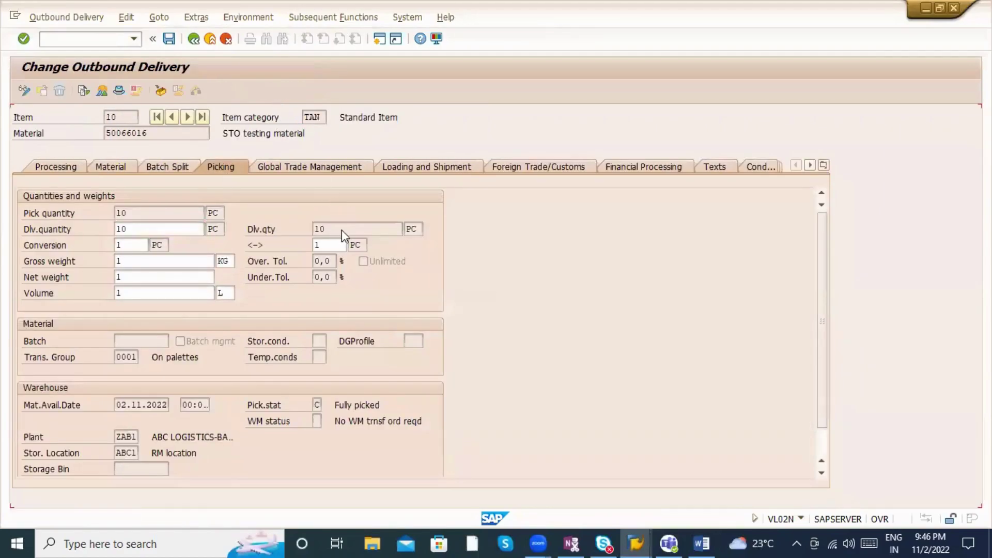
Step: Display the delivery's document flow and select its goods issue document
{"action": "left_click", "coordinate": [83, 91]}
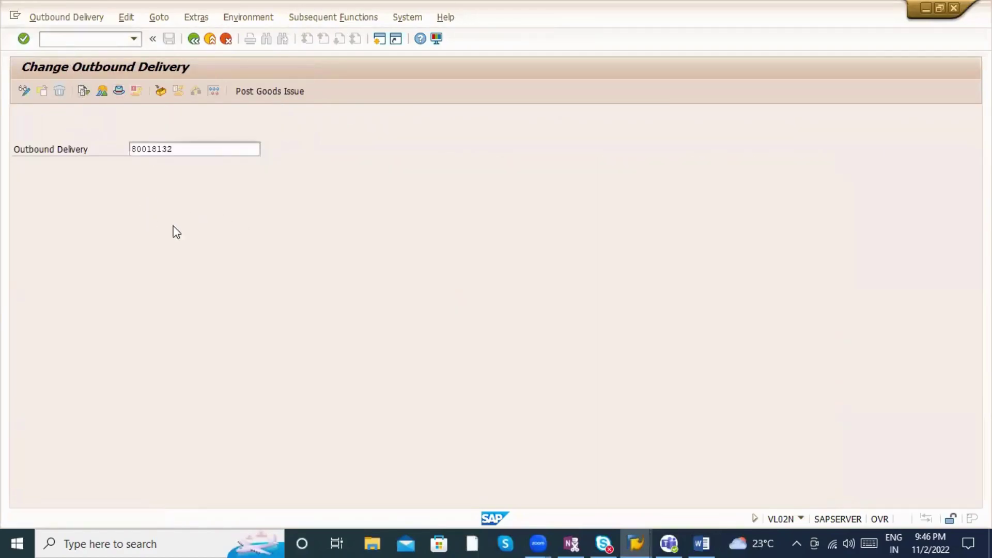
{"action": "left_click", "coordinate": [114, 191]}
{"action": "left_click", "coordinate": [132, 207]}
{"action": "left_click", "coordinate": [138, 217]}
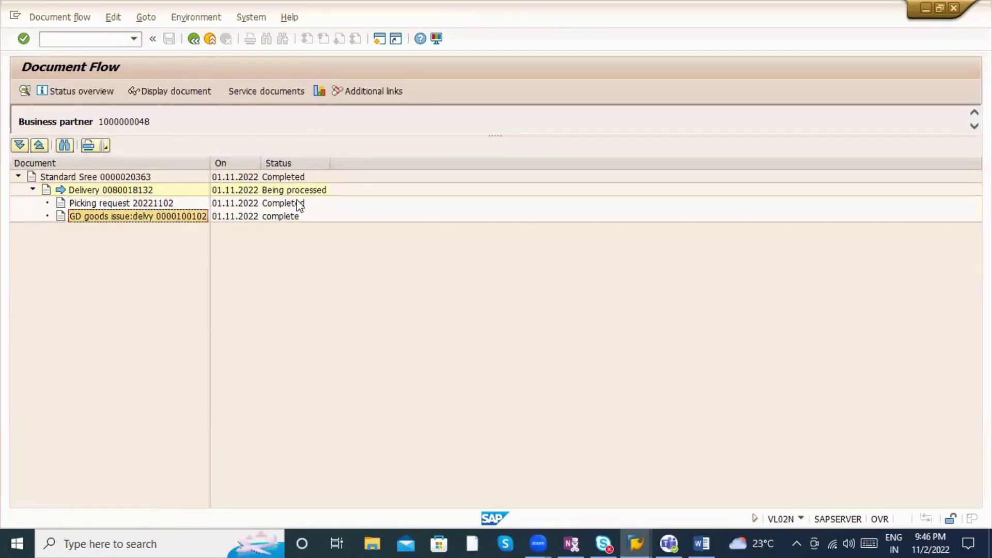
Step: Create an F2 invoice for the delivery in transaction VF01 and save the billing document
{"action": "left_click", "coordinate": [96, 41]}
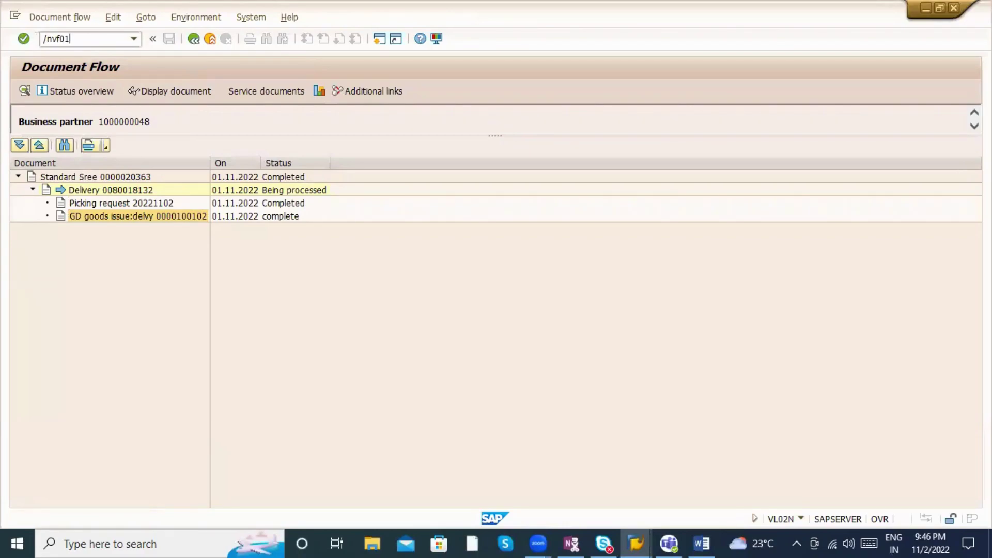
{"action": "key", "text": "Return"}
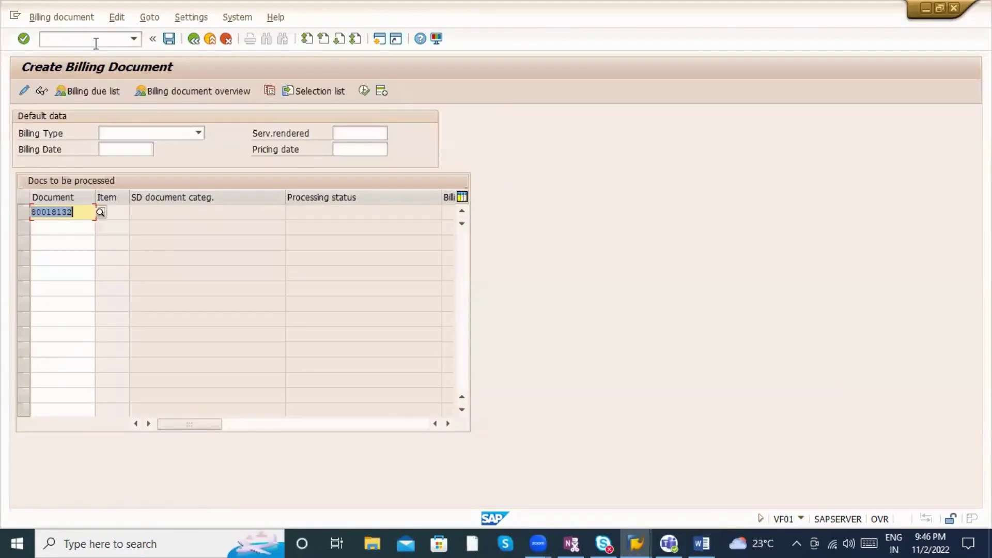
{"action": "key", "text": "Return"}
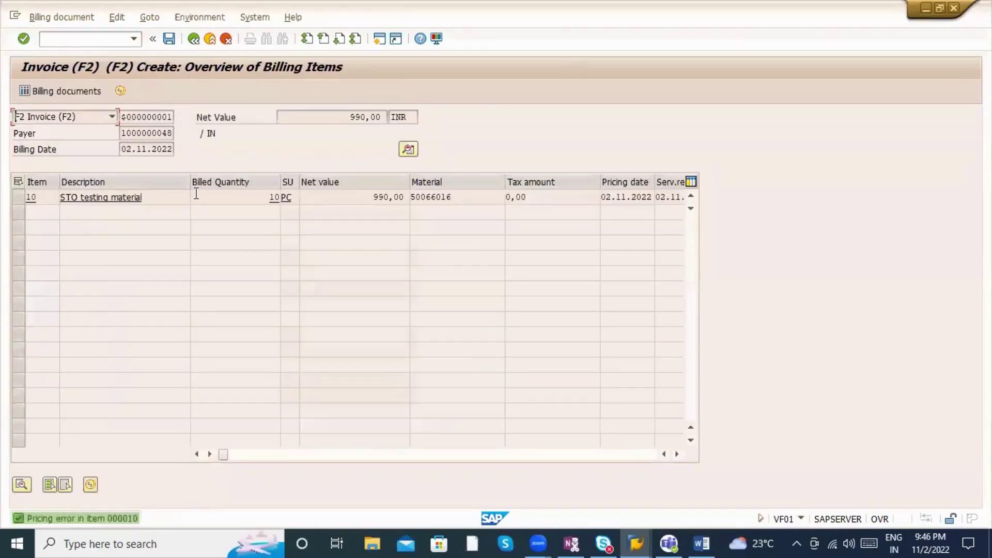
{"action": "key", "text": "ctrl+s"}
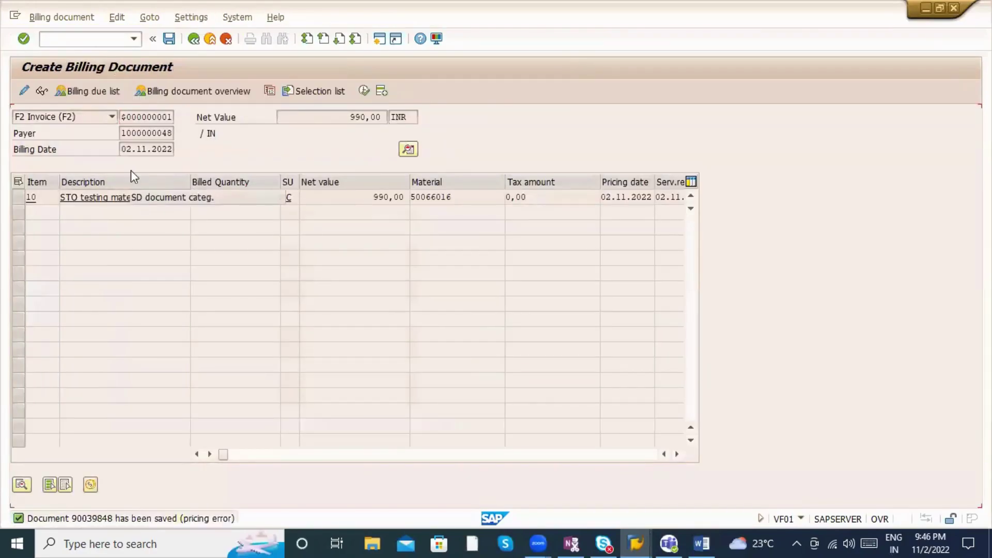
Step: Display the saved billing document and view its billing type list
{"action": "left_click", "coordinate": [56, 17]}
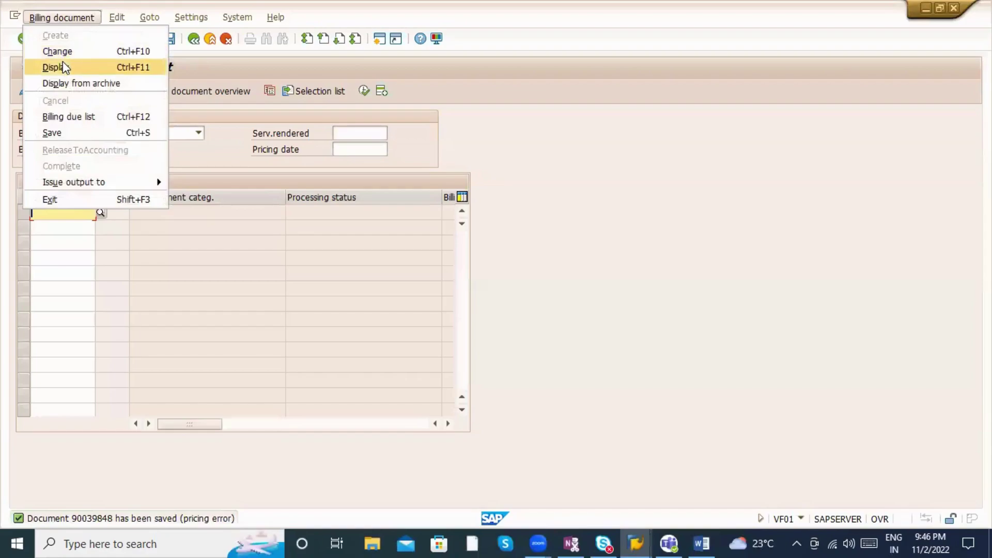
{"action": "left_click", "coordinate": [57, 67]}
{"action": "key", "text": "Return"}
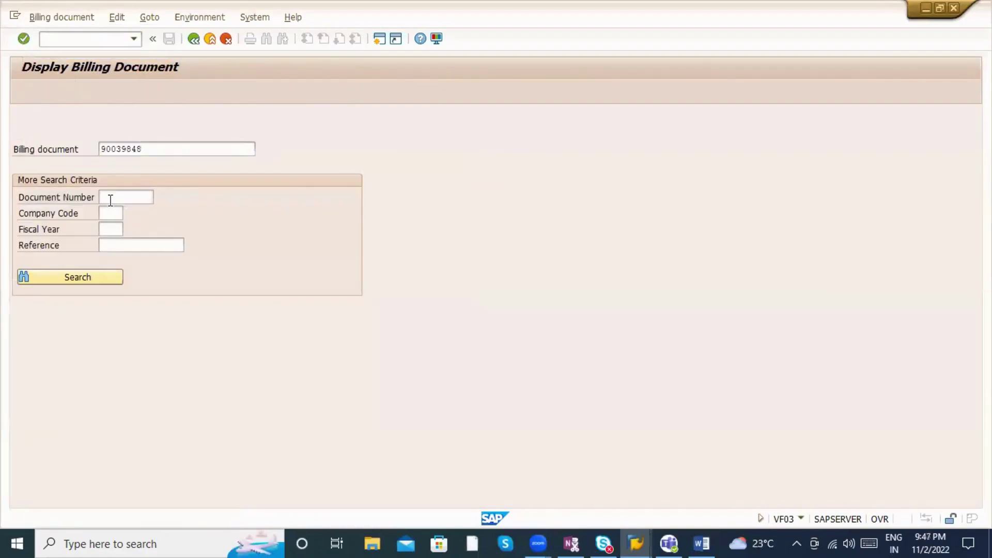
{"action": "left_click", "coordinate": [69, 117]}
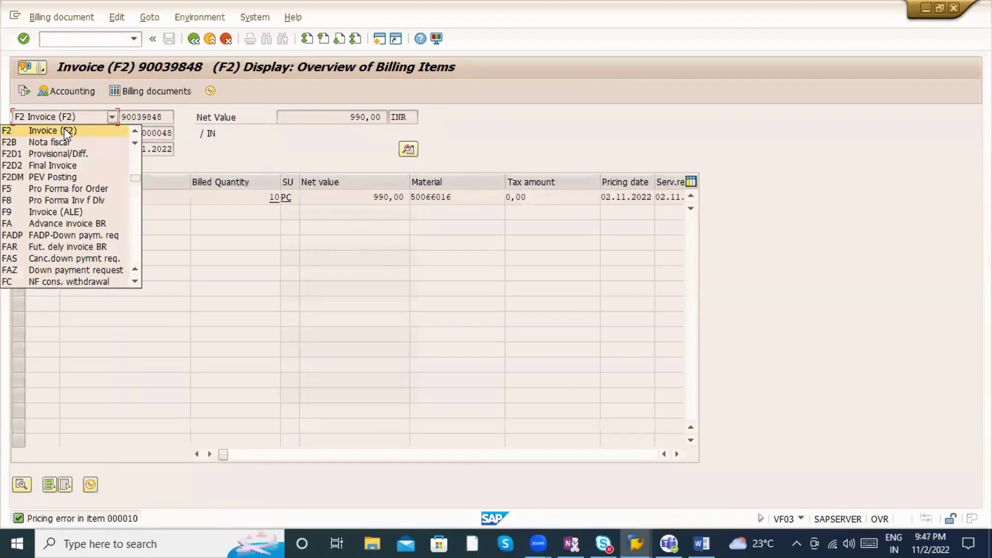
{"action": "left_click", "coordinate": [203, 40]}
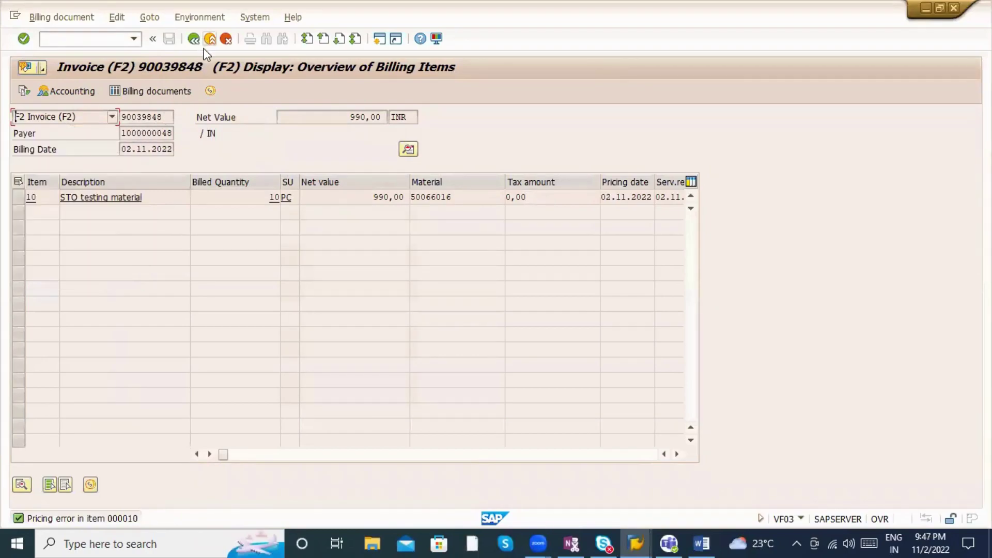
Step: Go from the invoice to its sales order, display the order's document flow, and go through the delivery, picking, goods issue and invoice entries
{"action": "left_click", "coordinate": [22, 92]}
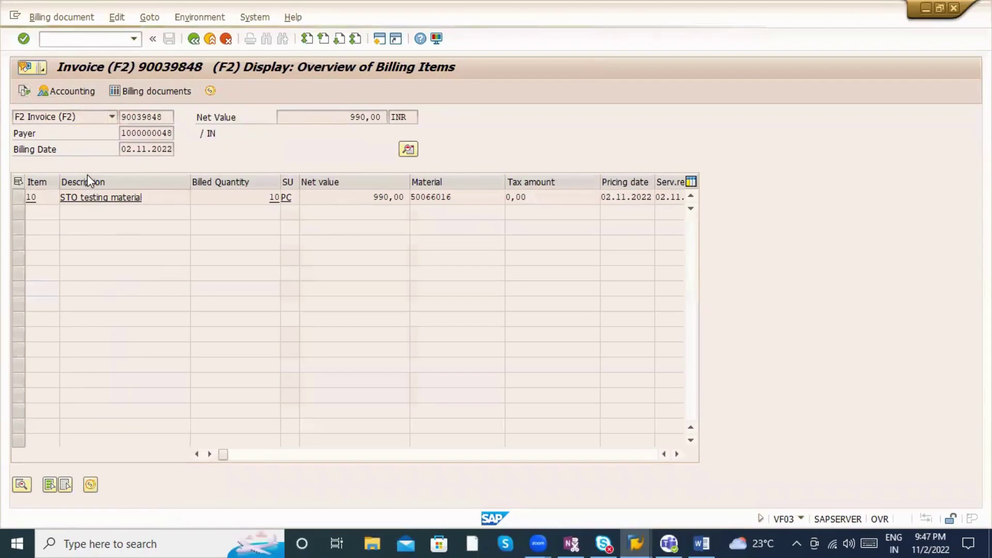
{"action": "left_click", "coordinate": [144, 95]}
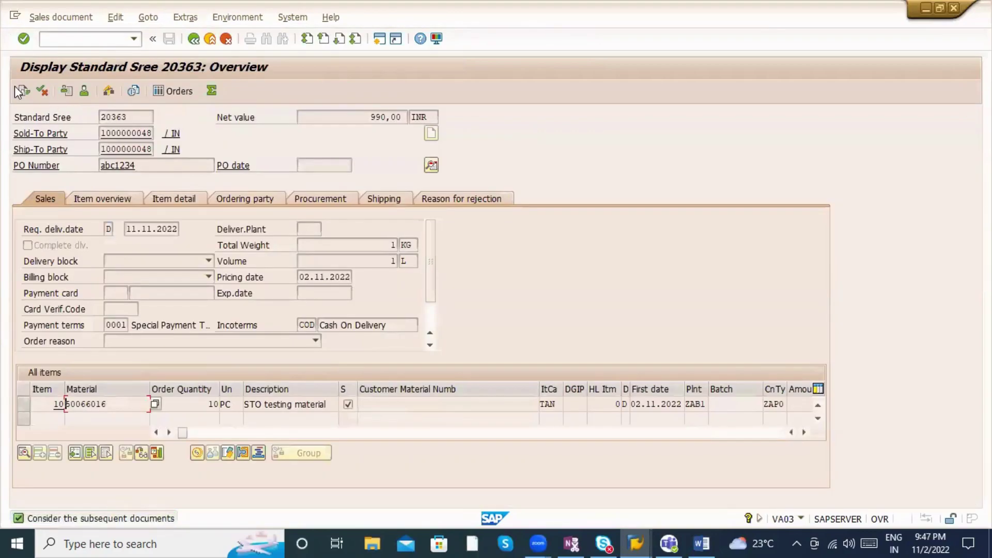
{"action": "left_click", "coordinate": [18, 92]}
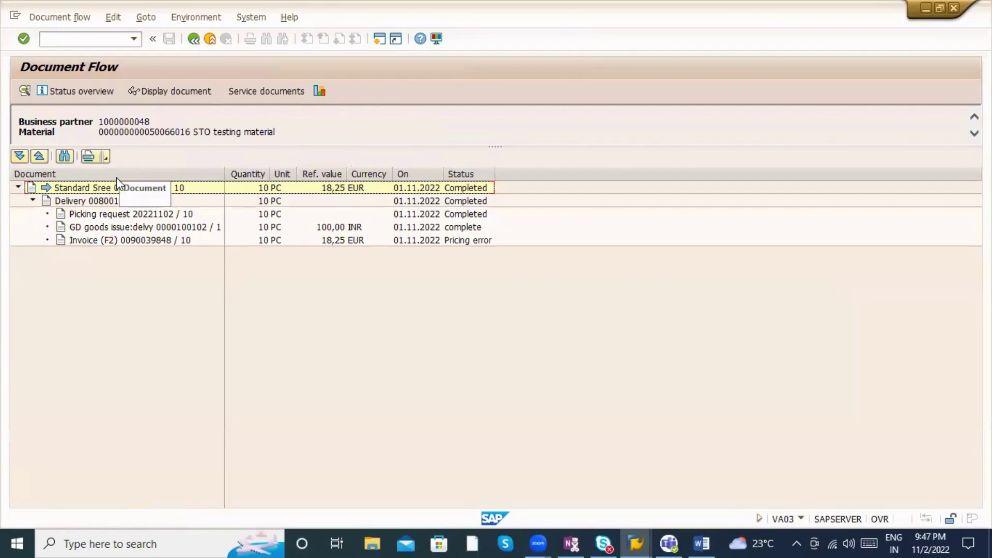
{"action": "key", "text": "Down"}
{"action": "key", "text": "Down"}
{"action": "key", "text": "Down"}
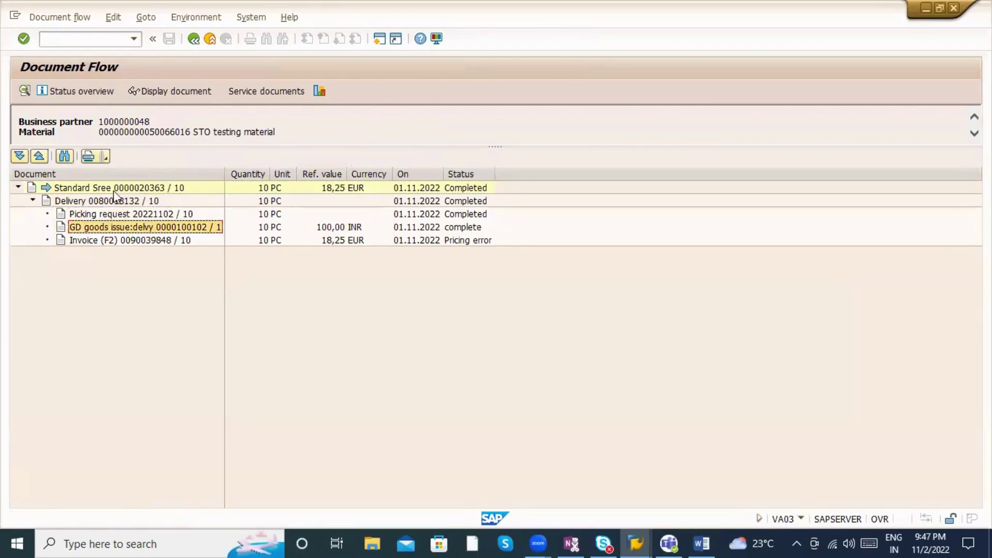
{"action": "key", "text": "Down"}
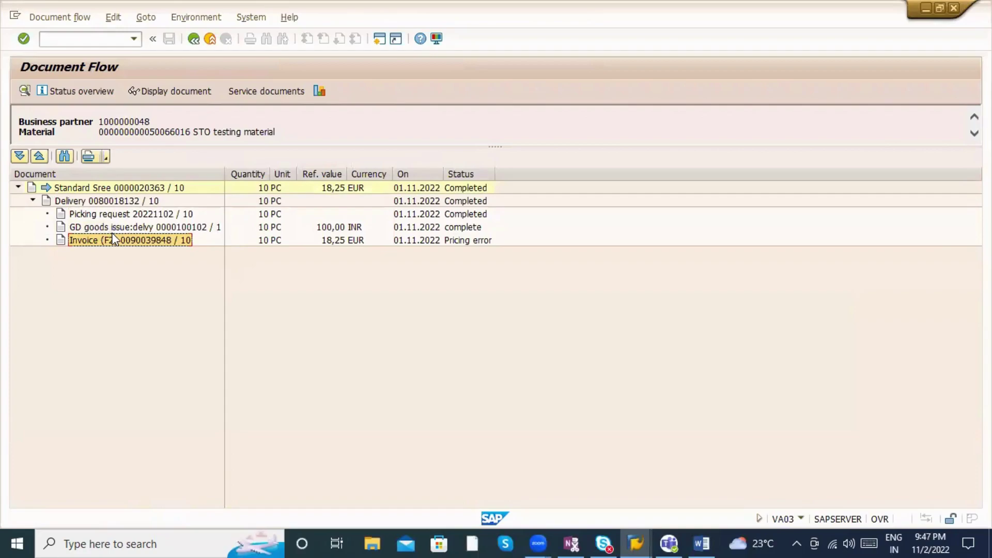
Step: Display the material document of the goods issue from the document flow and check the item's movement type
{"action": "left_click", "coordinate": [108, 226]}
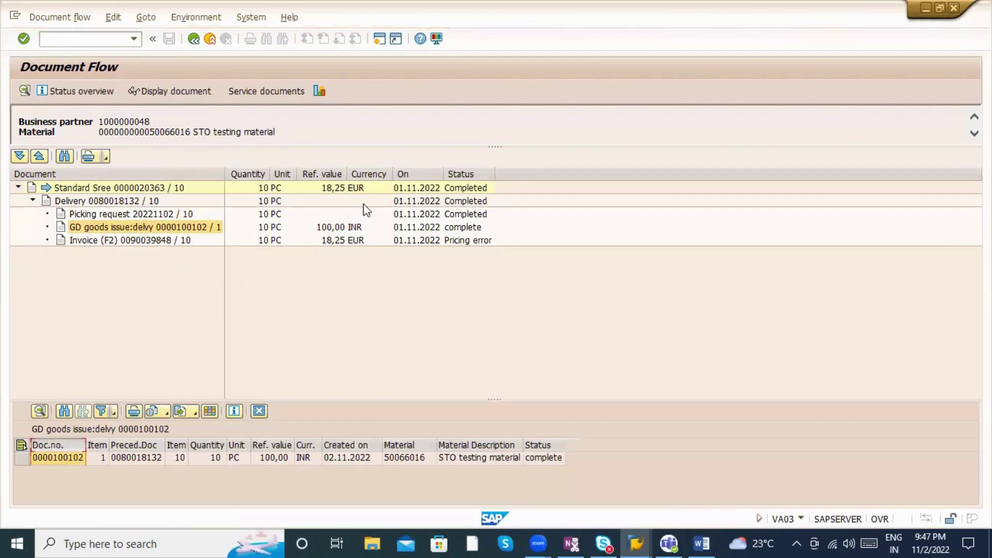
{"action": "key", "text": "F2"}
{"action": "left_click_drag", "start_coordinate": [395, 197], "coordinate": [407, 197]}
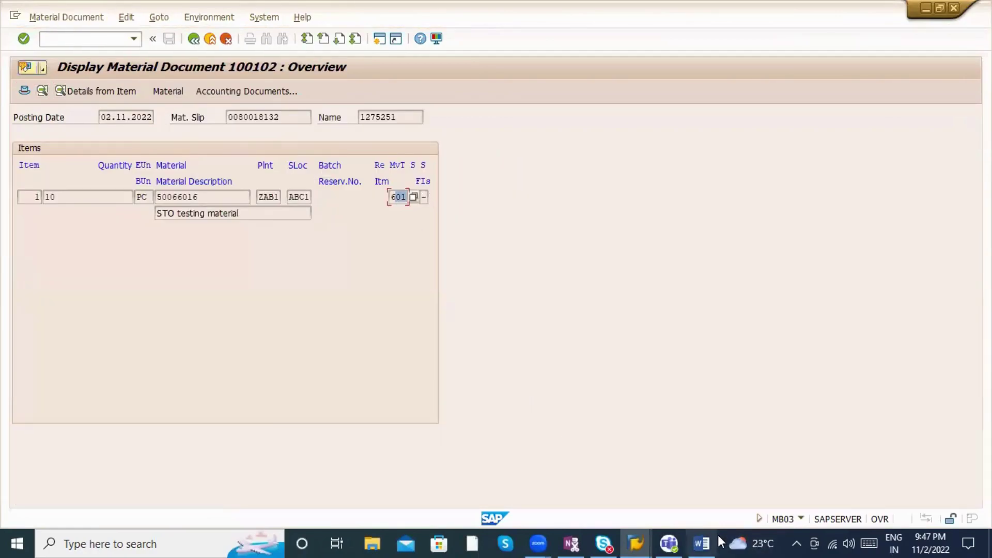
Step: Switch to the MM_9PM Word document and highlight the 601 goods issue and 351 stock transport order entries in yellow
{"action": "left_click", "coordinate": [703, 540]}
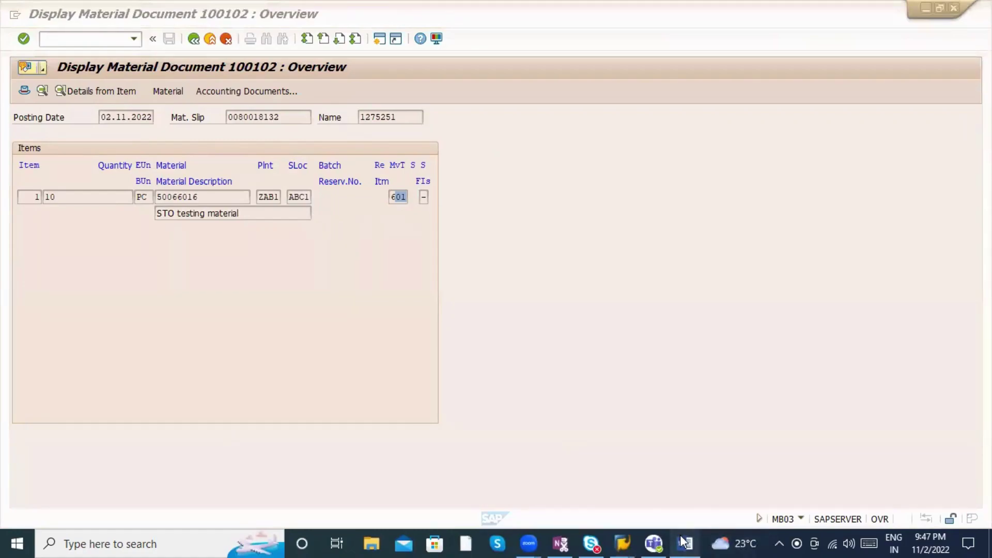
{"action": "left_click", "coordinate": [681, 541]}
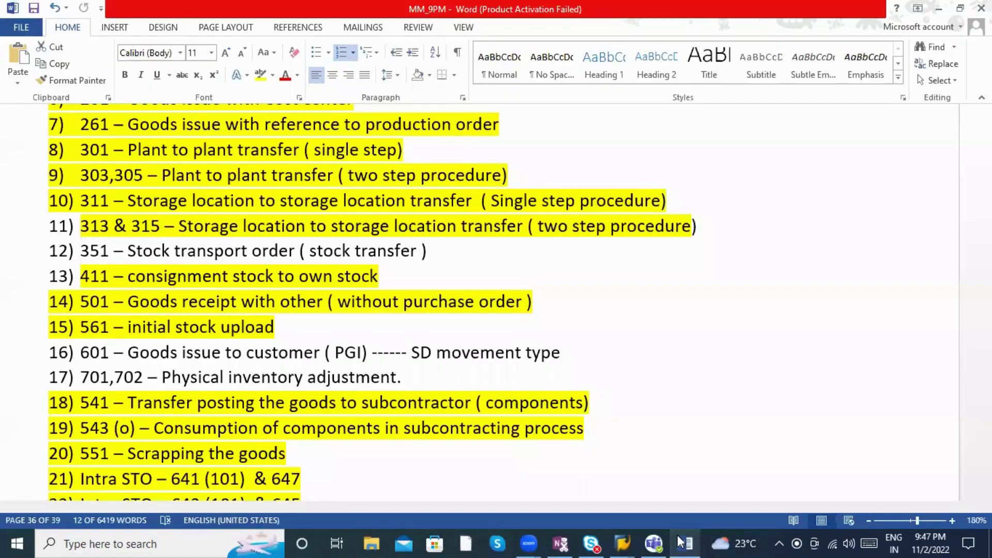
{"action": "left_click", "coordinate": [259, 78]}
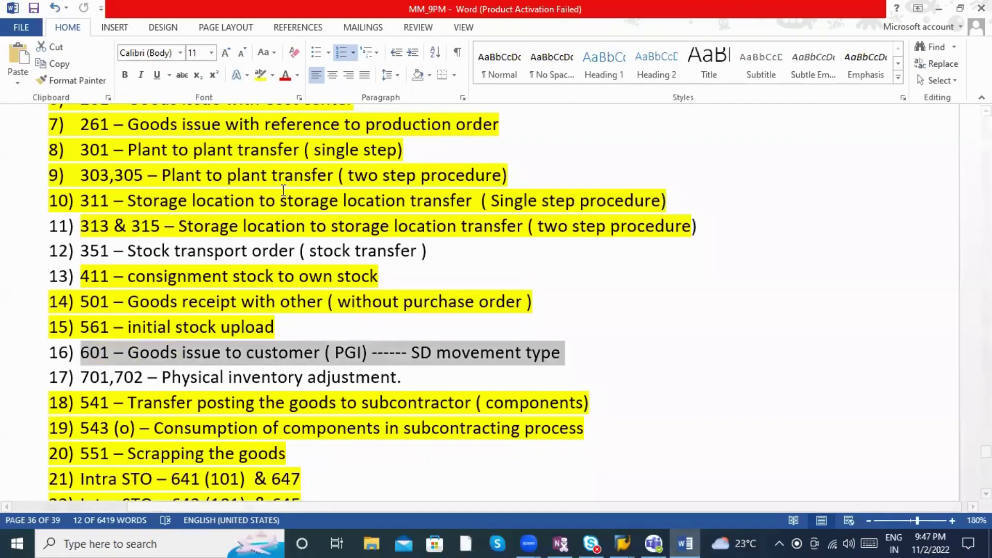
{"action": "scroll", "coordinate": [303, 289], "scroll_direction": "up", "scroll_amount": 2}
{"action": "left_click_drag", "start_coordinate": [81, 310], "coordinate": [418, 310]}
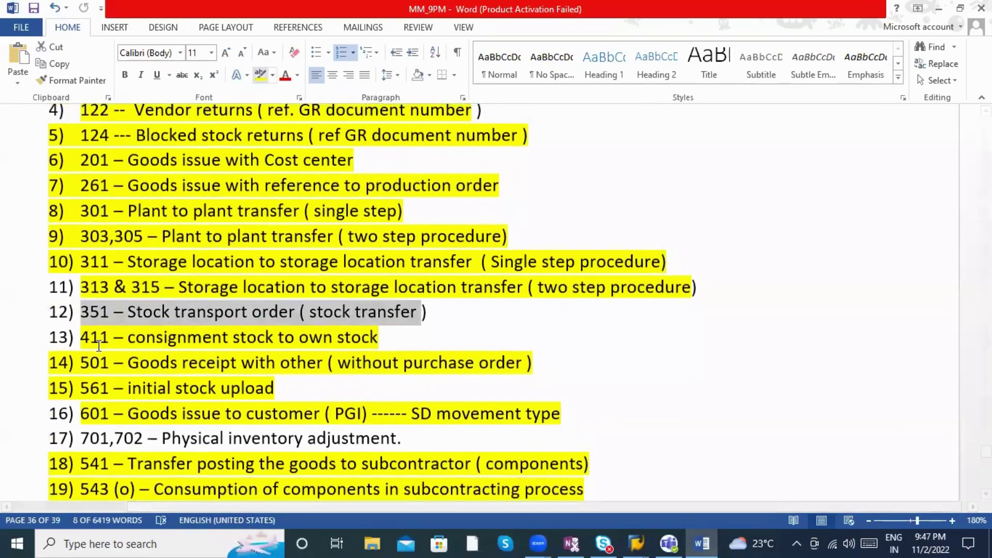
{"action": "left_click", "coordinate": [259, 77]}
Step: Compare the vendor return entries 161 (return purchase order) and 122 (GR document reference) in the movement type list
{"action": "scroll", "coordinate": [286, 325], "scroll_direction": "up", "scroll_amount": 3}
{"action": "scroll", "coordinate": [307, 326], "scroll_direction": "up", "scroll_amount": 3}
{"action": "left_click_drag", "start_coordinate": [81, 328], "coordinate": [515, 328]}
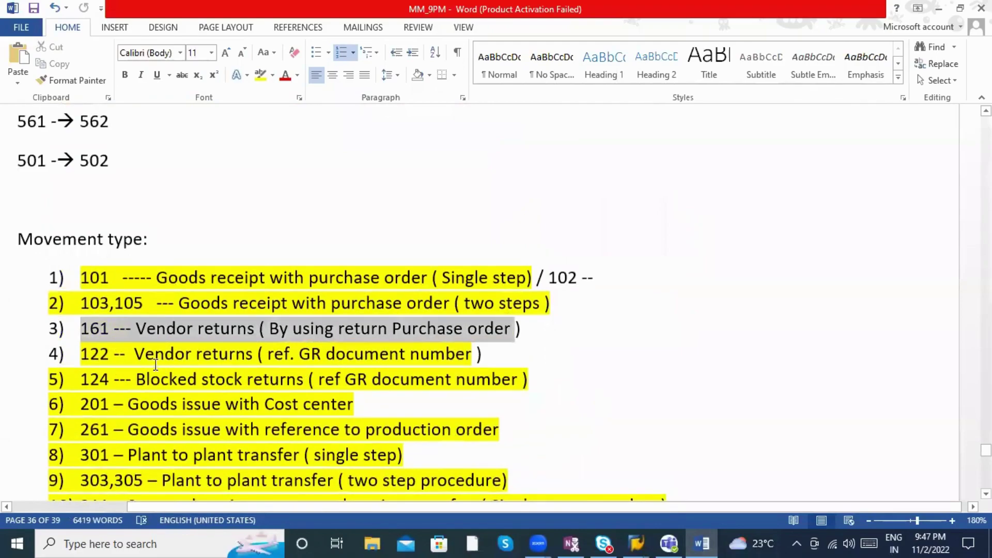
{"action": "left_click", "coordinate": [81, 354]}
{"action": "left_click_drag", "start_coordinate": [360, 358], "coordinate": [470, 354]}
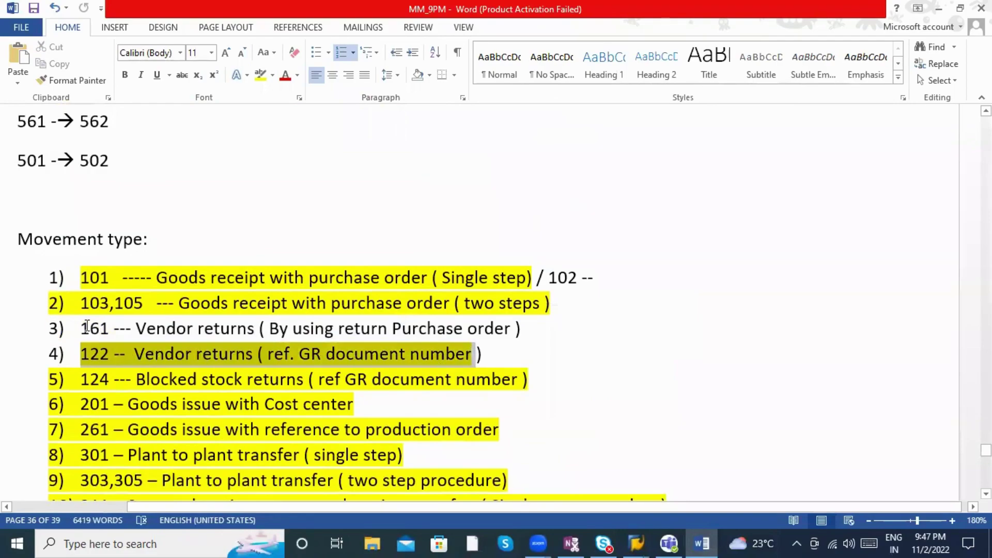
{"action": "left_click", "coordinate": [95, 356]}
{"action": "key", "text": "Up"}
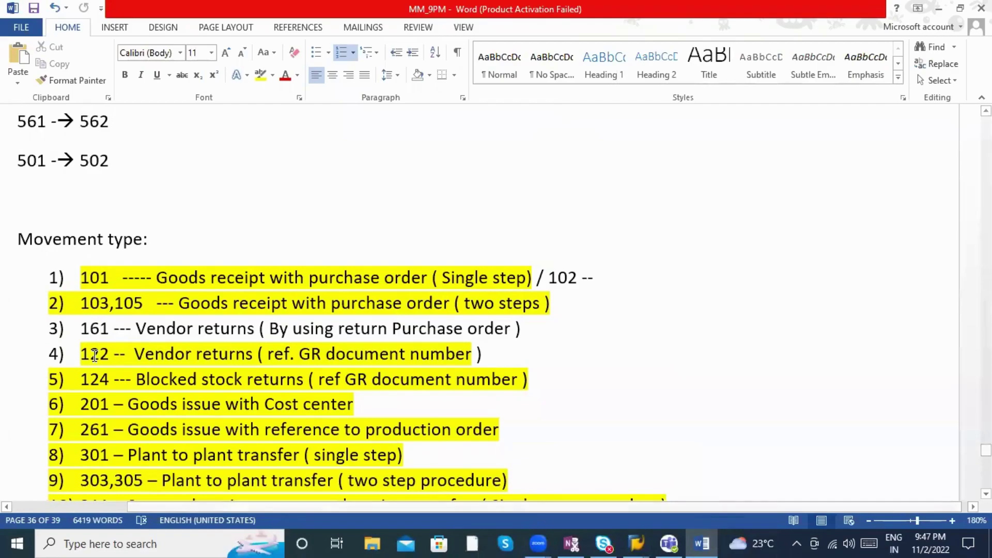
{"action": "left_click", "coordinate": [78, 355]}
{"action": "left_click", "coordinate": [81, 330]}
{"action": "left_click_drag", "start_coordinate": [346, 329], "coordinate": [538, 334]}
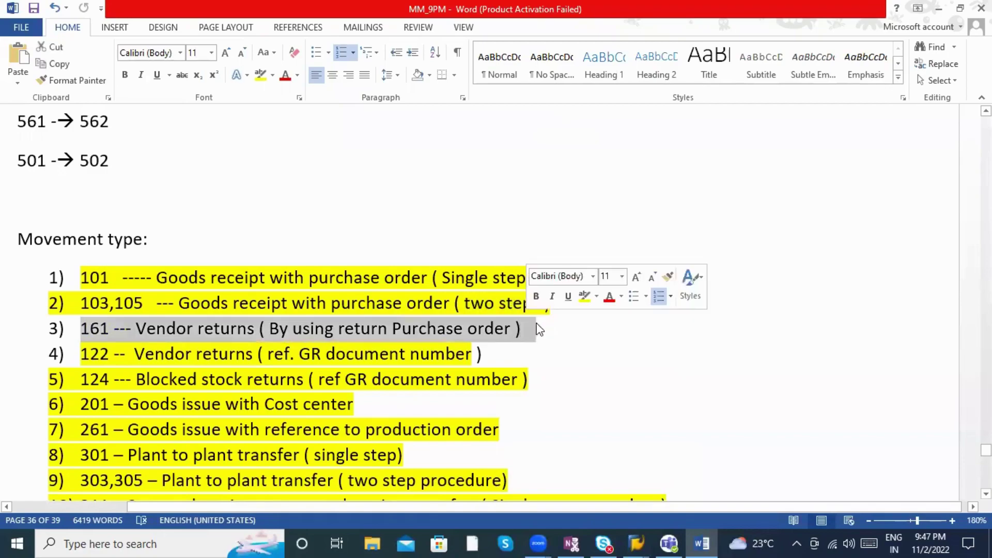
{"action": "left_click", "coordinate": [490, 349]}
{"action": "left_click", "coordinate": [83, 355]}
{"action": "left_click", "coordinate": [85, 325]}
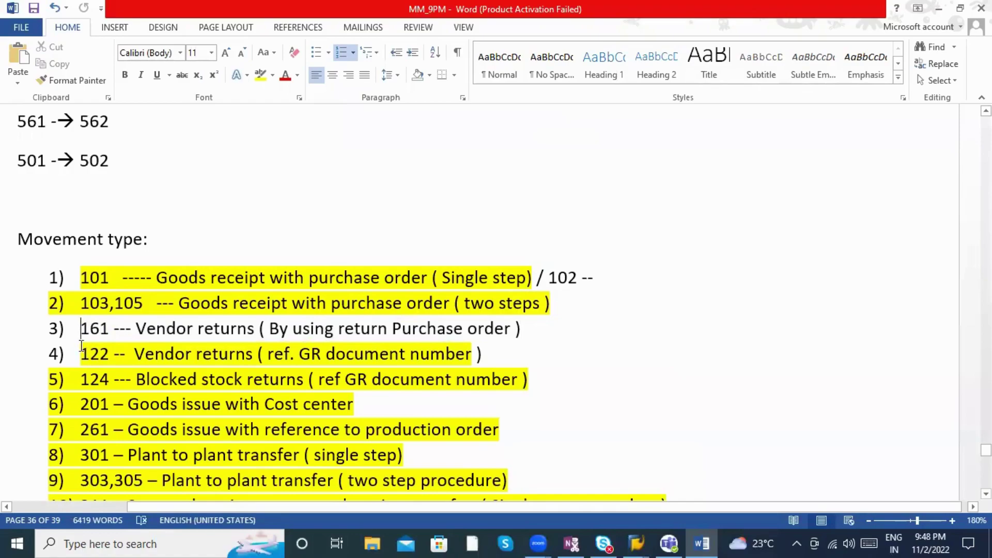
{"action": "left_click_drag", "start_coordinate": [80, 327], "coordinate": [500, 371]}
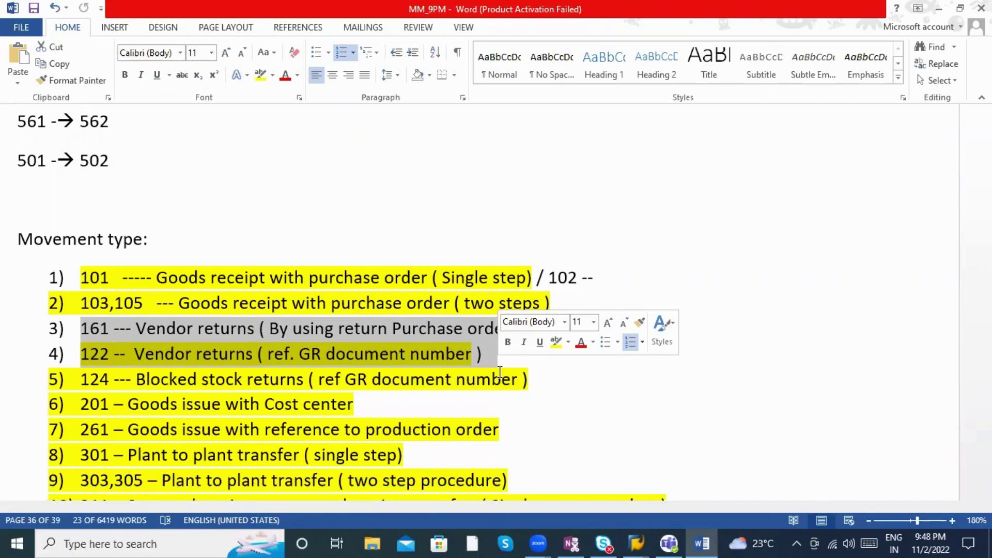
{"action": "left_click", "coordinate": [119, 334]}
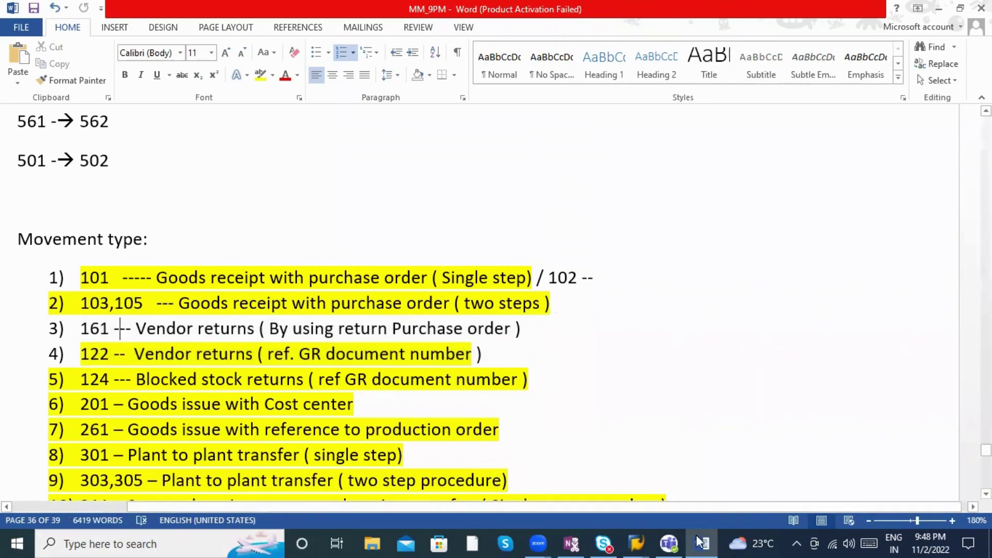
Step: Switch back to SAP, start a standard purchase order in transaction ME21N, and enter ABC LOGISTICS as the vendor
{"action": "mouse_move", "coordinate": [646, 535]}
{"action": "left_click", "coordinate": [599, 481]}
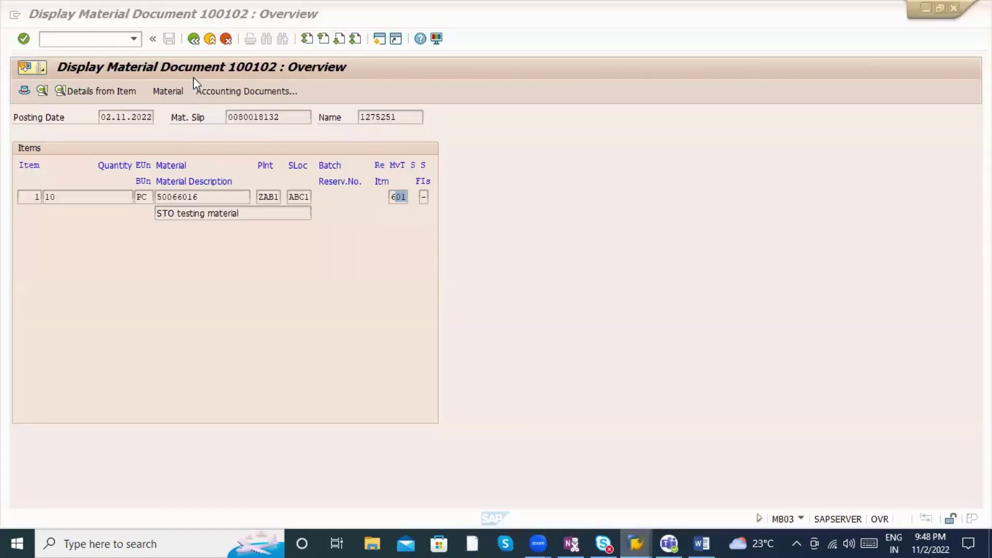
{"action": "left_click", "coordinate": [104, 39]}
{"action": "type", "text": "/nme21n"}
{"action": "key", "text": "Return"}
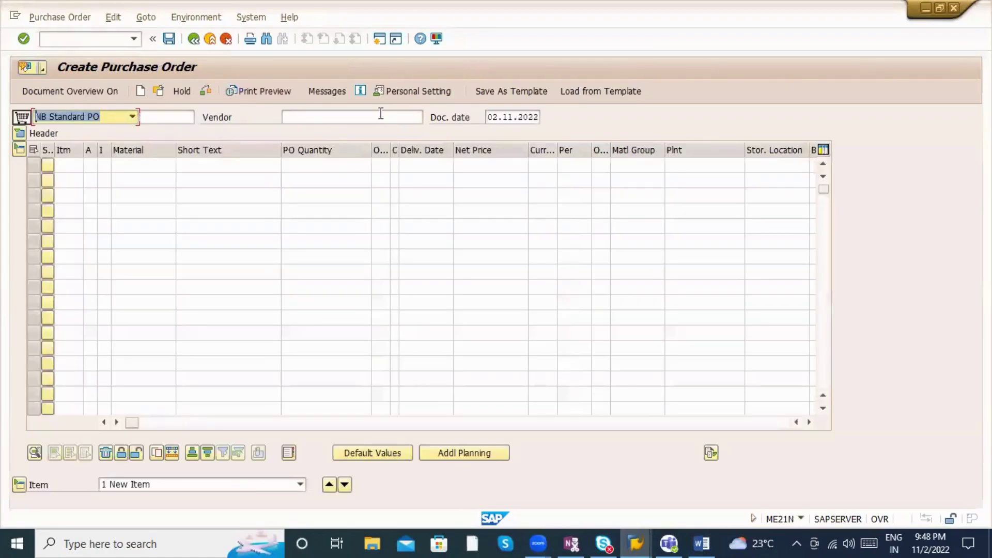
{"action": "left_click", "coordinate": [372, 118]}
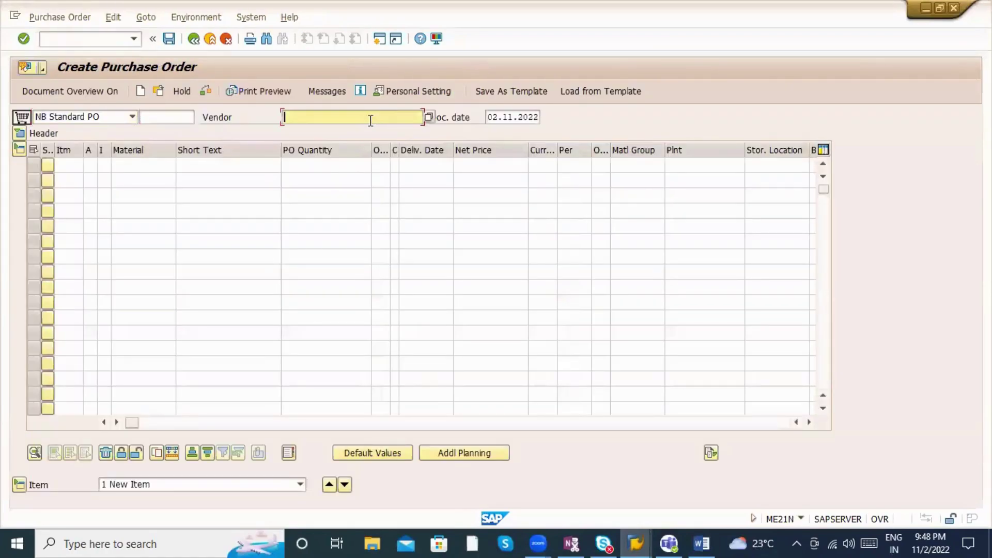
{"action": "left_click", "coordinate": [321, 155]}
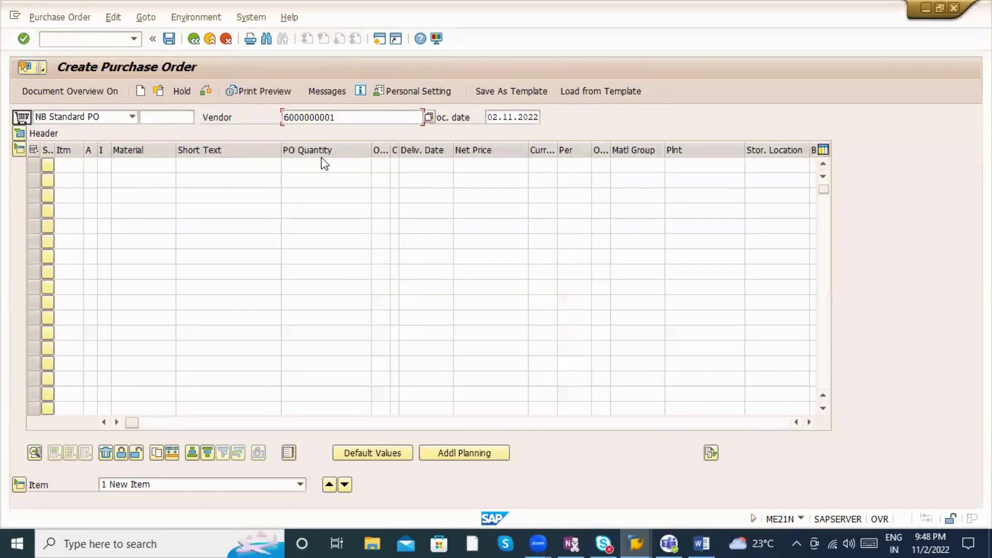
{"action": "key", "text": "Return"}
Step: Set the purchase order's organizational data to purchasing organization ZABC, purchasing group 000 and company code ZABC
{"action": "left_click", "coordinate": [126, 166]}
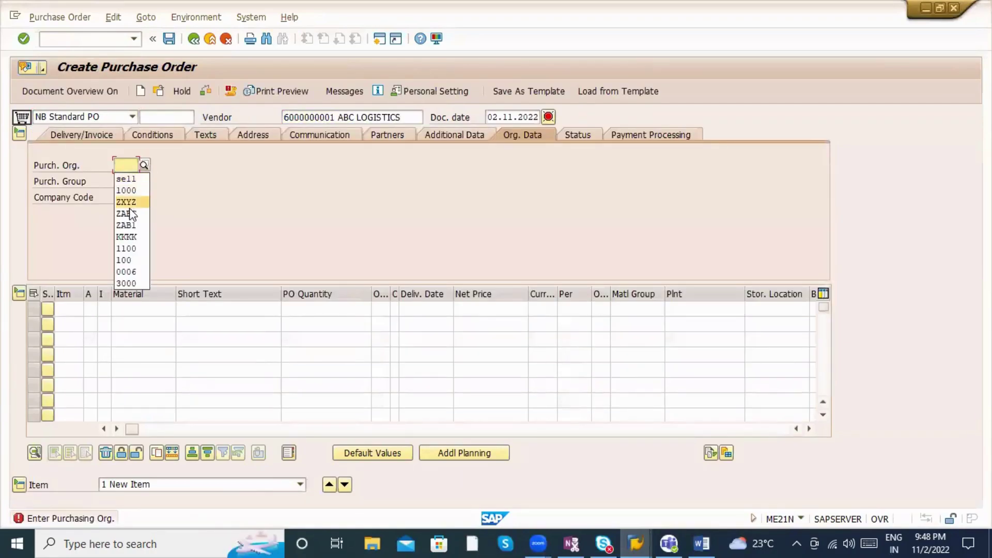
{"action": "left_click", "coordinate": [131, 213]}
{"action": "left_click", "coordinate": [126, 181]}
{"action": "left_click", "coordinate": [126, 192]}
{"action": "left_click", "coordinate": [126, 197]}
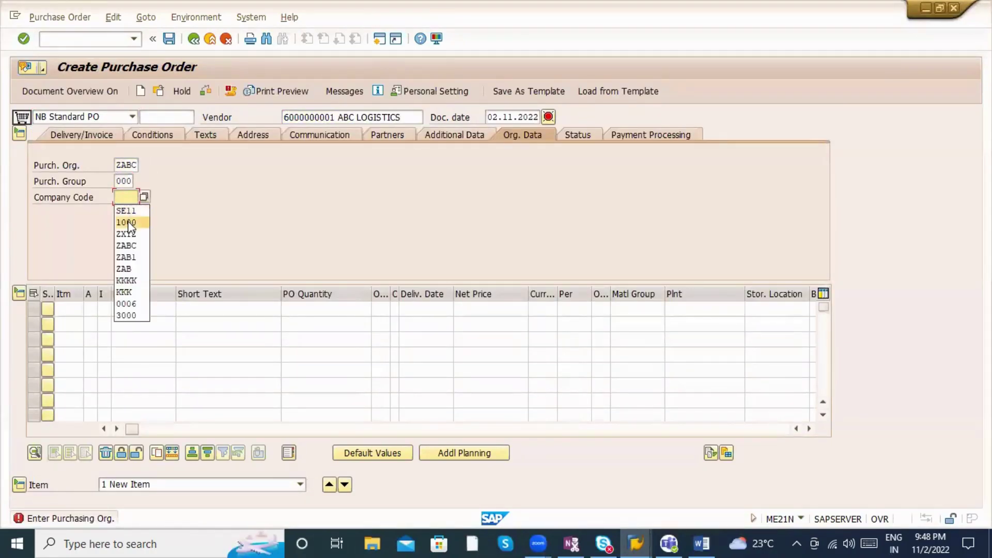
{"action": "left_click", "coordinate": [126, 245]}
Step: Enter material 50066016 and plant ZAB1 for item 10 of the purchase order
{"action": "left_click", "coordinate": [141, 309]}
{"action": "left_click", "coordinate": [139, 323]}
{"action": "key", "text": "Return"}
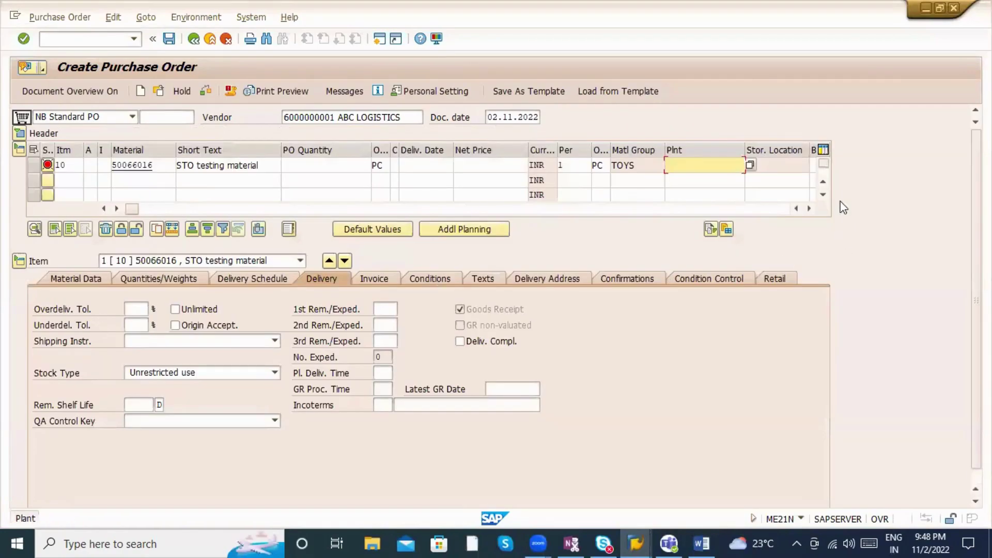
{"action": "left_click", "coordinate": [704, 164]}
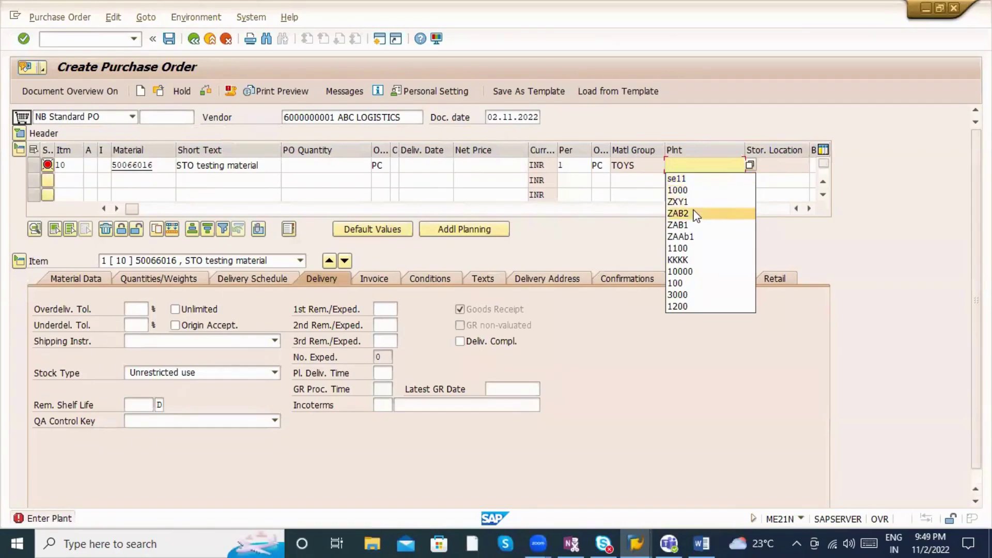
{"action": "left_click", "coordinate": [690, 223]}
{"action": "key", "text": "Return"}
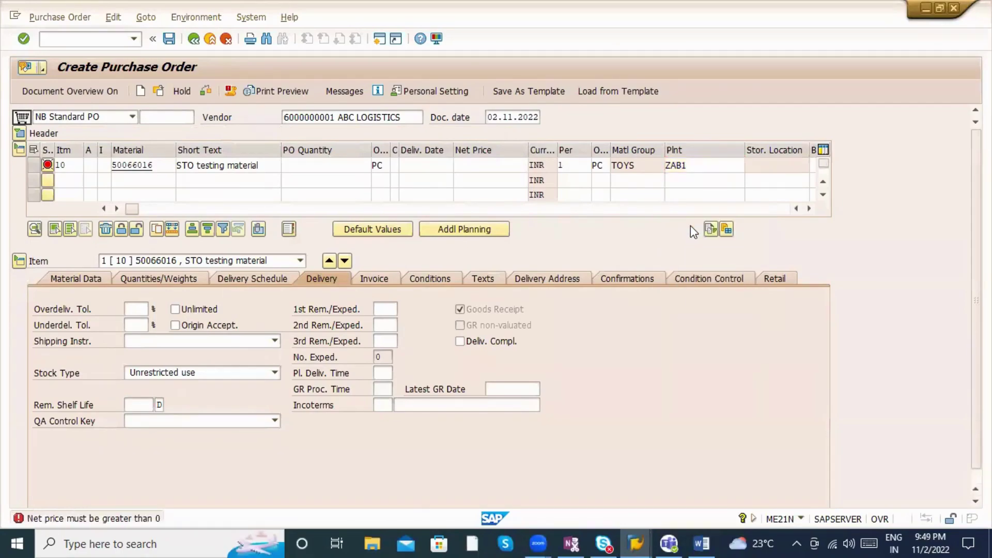
Step: Set item 10 of the purchase order to a quantity of 10 PC and a net price of 100 INR
{"action": "left_click", "coordinate": [340, 164]}
{"action": "type", "text": "1"}
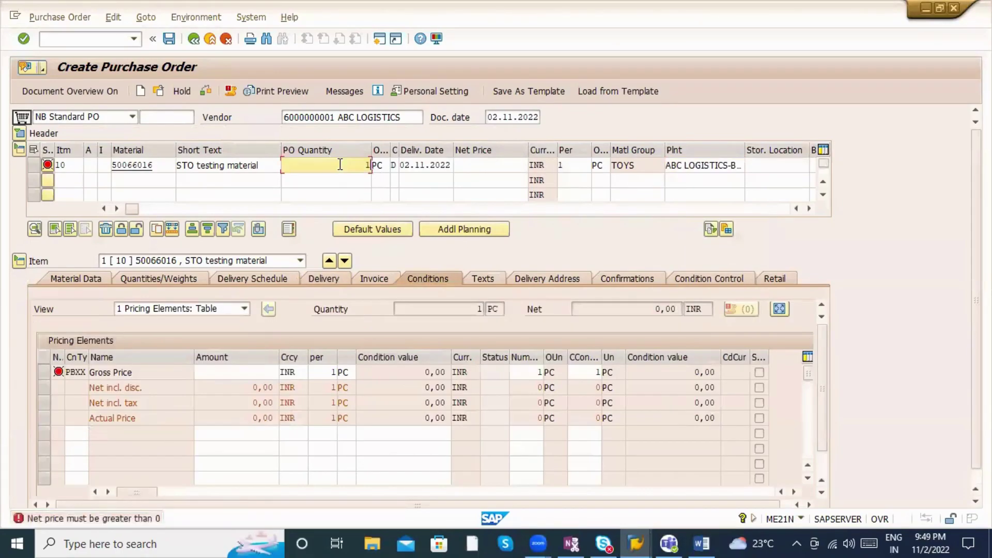
{"action": "type", "text": "0"}
{"action": "key", "text": "Return"}
{"action": "left_click", "coordinate": [465, 166]}
{"action": "type", "text": "100"}
{"action": "key", "text": "Return"}
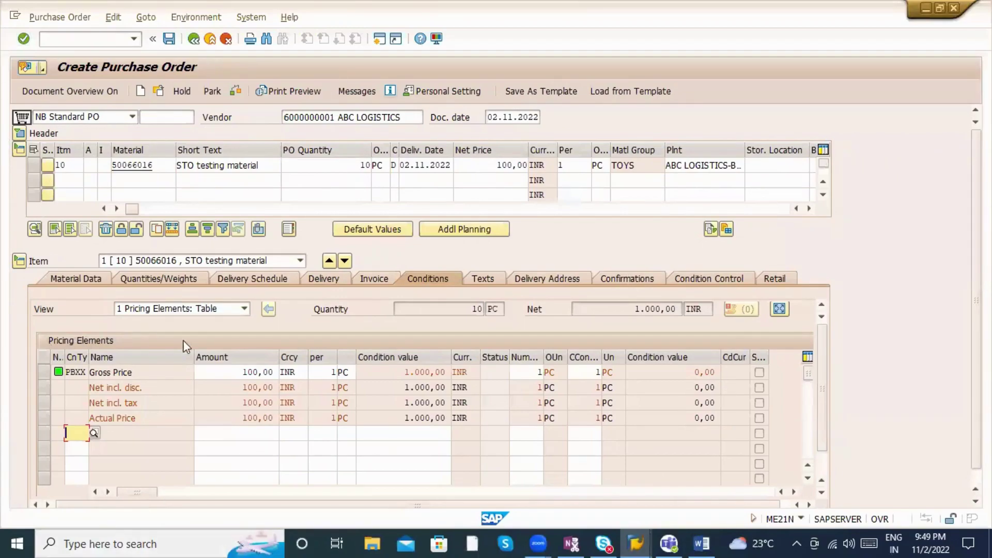
Step: Flag item 10 as a returns item and save the purchase order
{"action": "left_click_drag", "start_coordinate": [132, 209], "coordinate": [391, 214]}
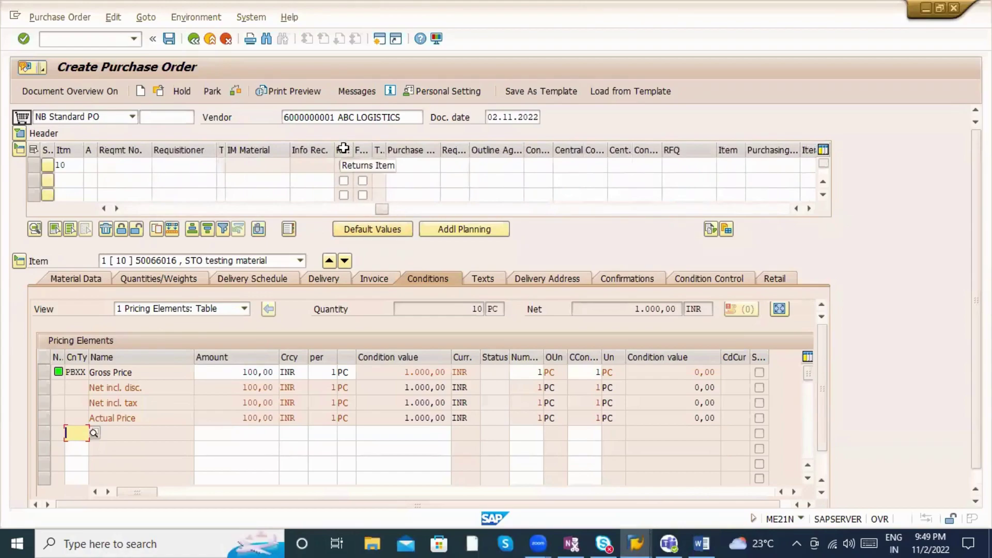
{"action": "left_click", "coordinate": [344, 165]}
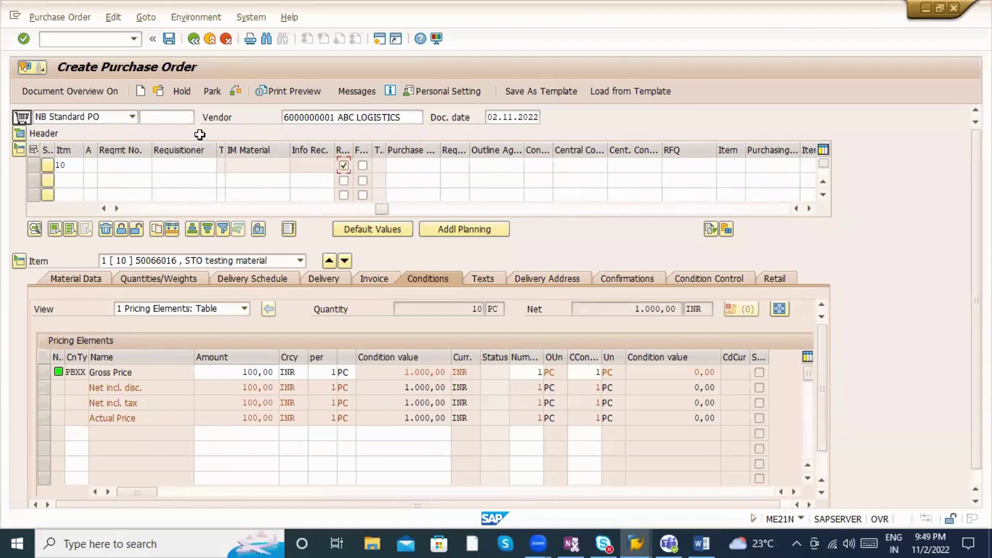
{"action": "left_click_drag", "start_coordinate": [383, 209], "coordinate": [132, 209]}
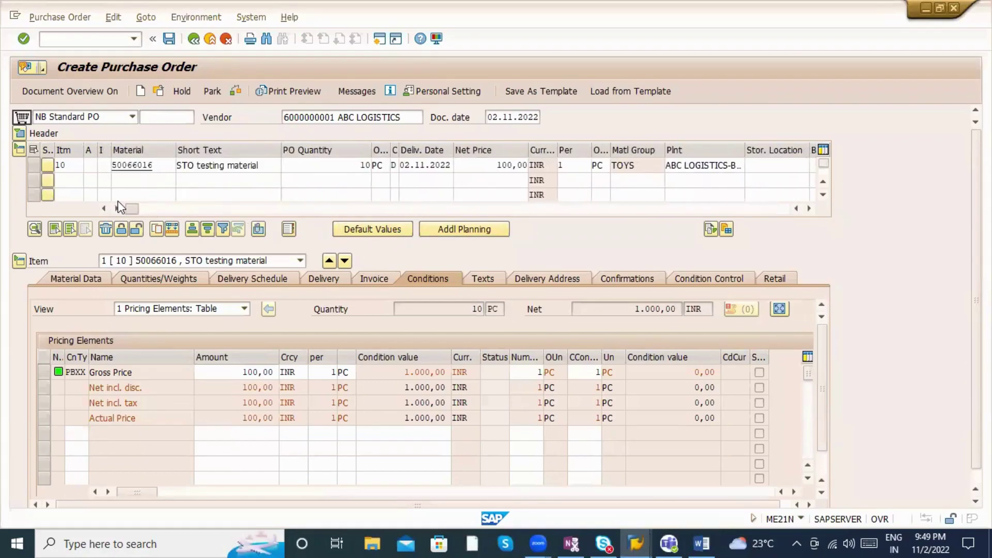
{"action": "left_click", "coordinate": [170, 41]}
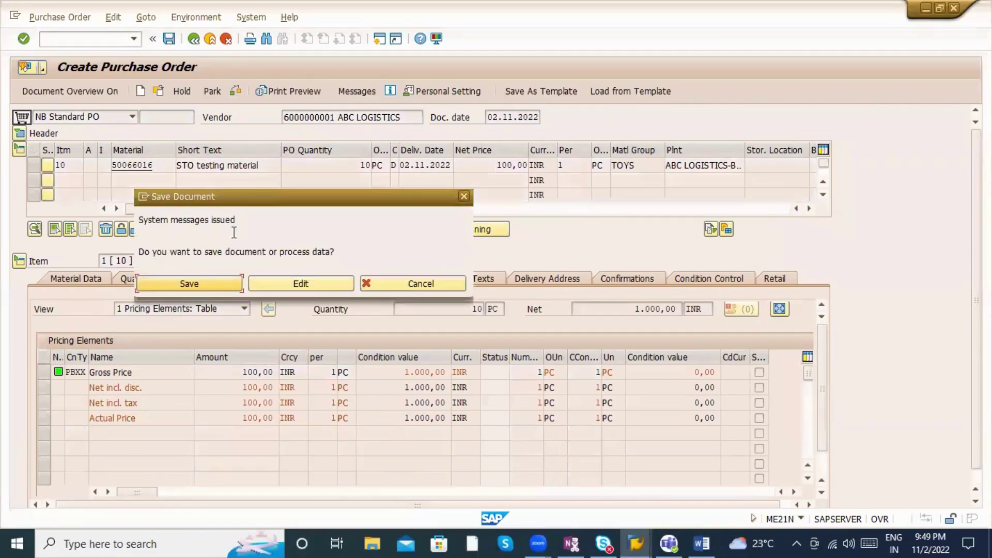
{"action": "left_click", "coordinate": [190, 283]}
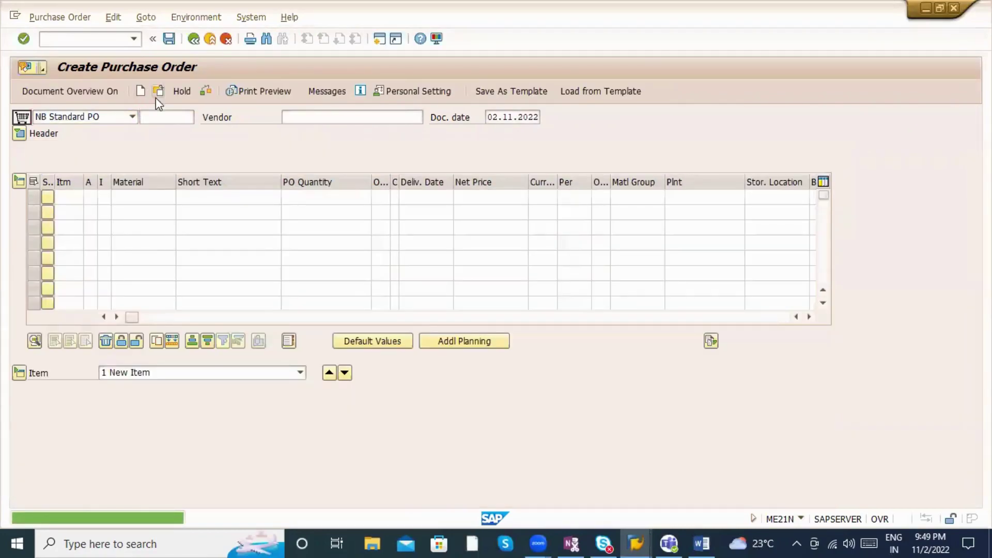
Step: Open the saved purchase order and review its returns item flag and the available document types
{"action": "left_click", "coordinate": [157, 95]}
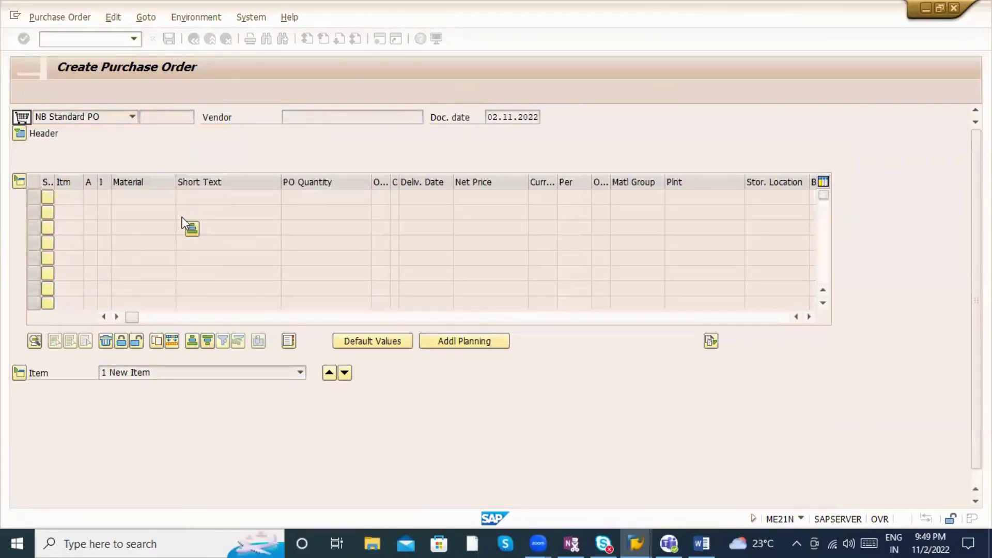
{"action": "left_click_drag", "start_coordinate": [138, 208], "coordinate": [355, 209]}
{"action": "left_click", "coordinate": [454, 165]}
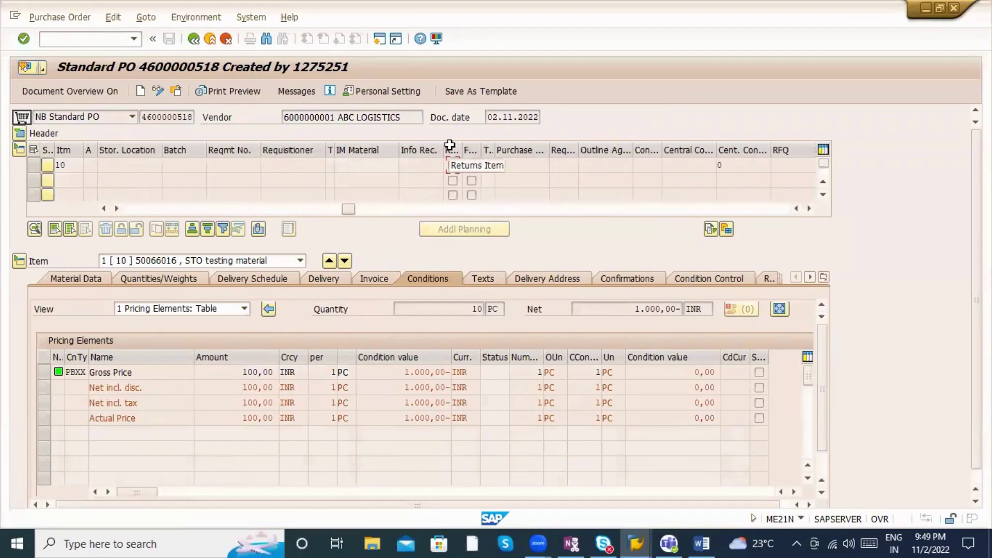
{"action": "left_click", "coordinate": [64, 115]}
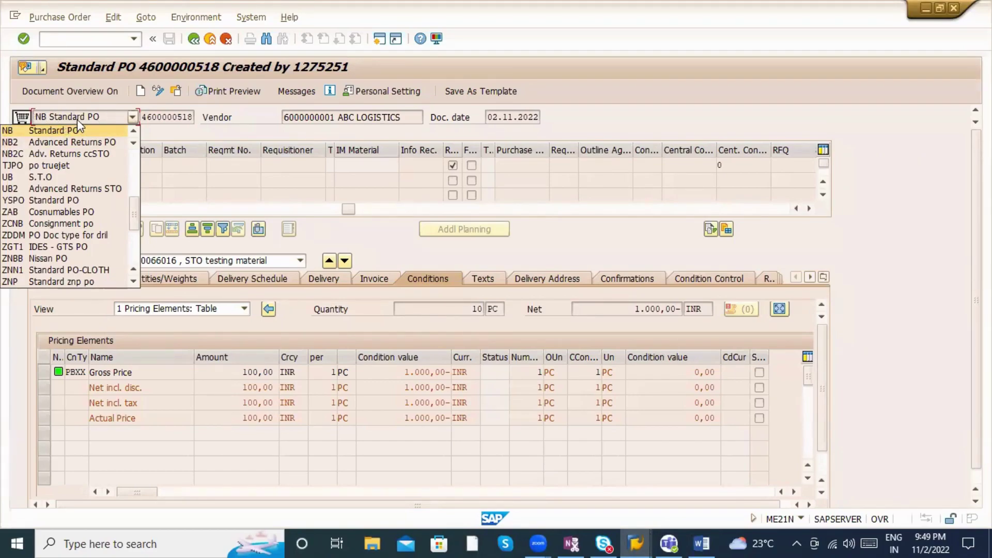
{"action": "left_click", "coordinate": [448, 166]}
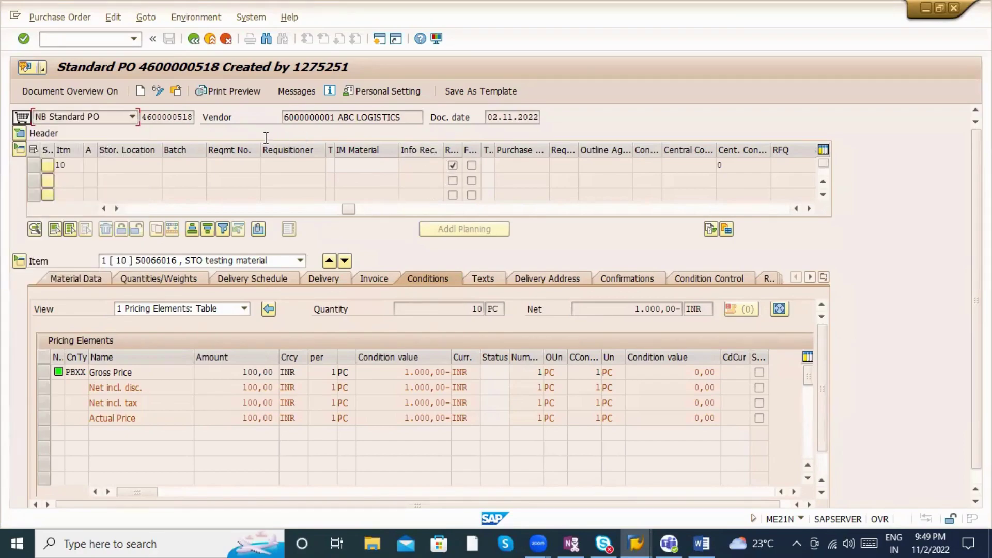
Step: Copy the purchase order number and open transaction MIGO in a new session
{"action": "left_click", "coordinate": [144, 116]}
{"action": "left_click_drag", "start_coordinate": [144, 117], "coordinate": [192, 117]}
{"action": "key", "text": "ctrl+c"}
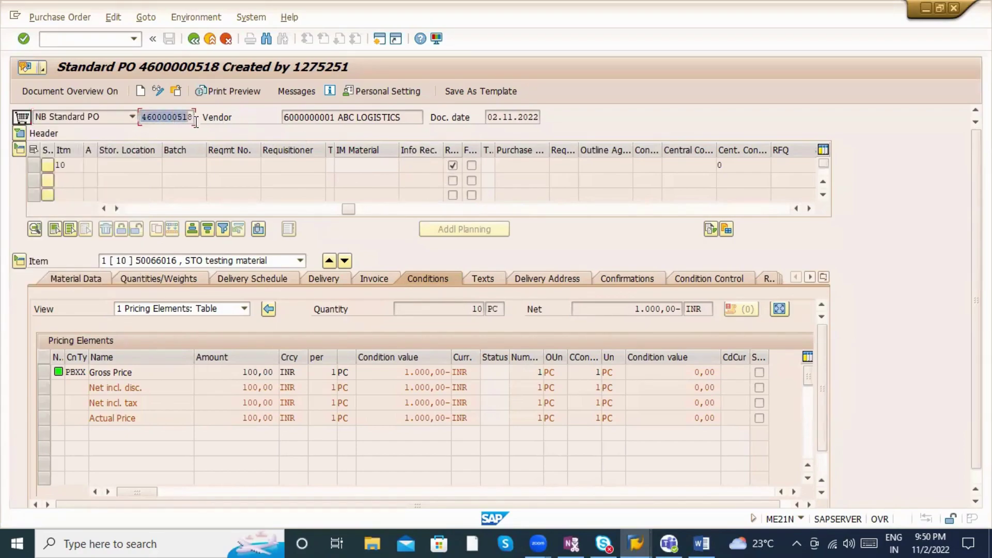
{"action": "left_click", "coordinate": [65, 41]}
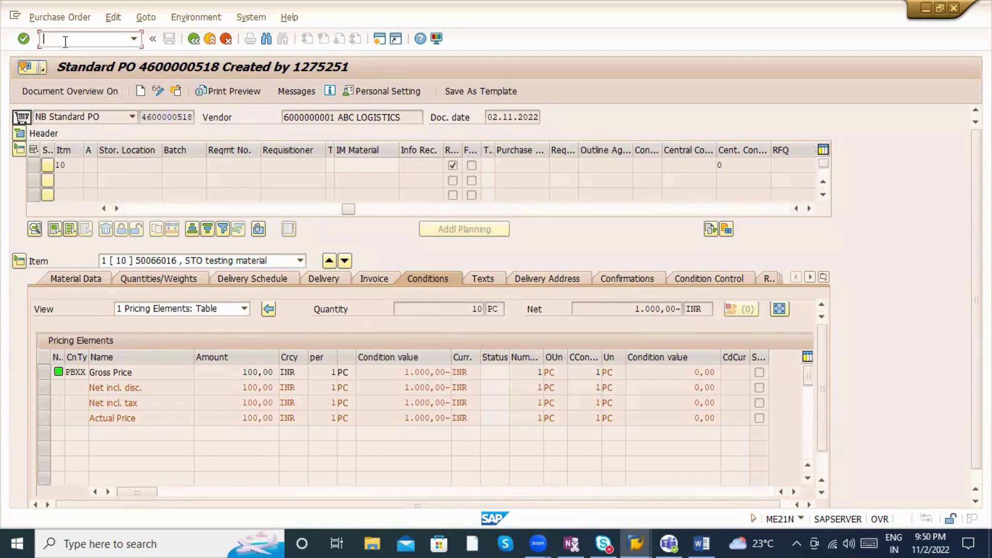
{"action": "type", "text": "/omigo"}
{"action": "key", "text": "Return"}
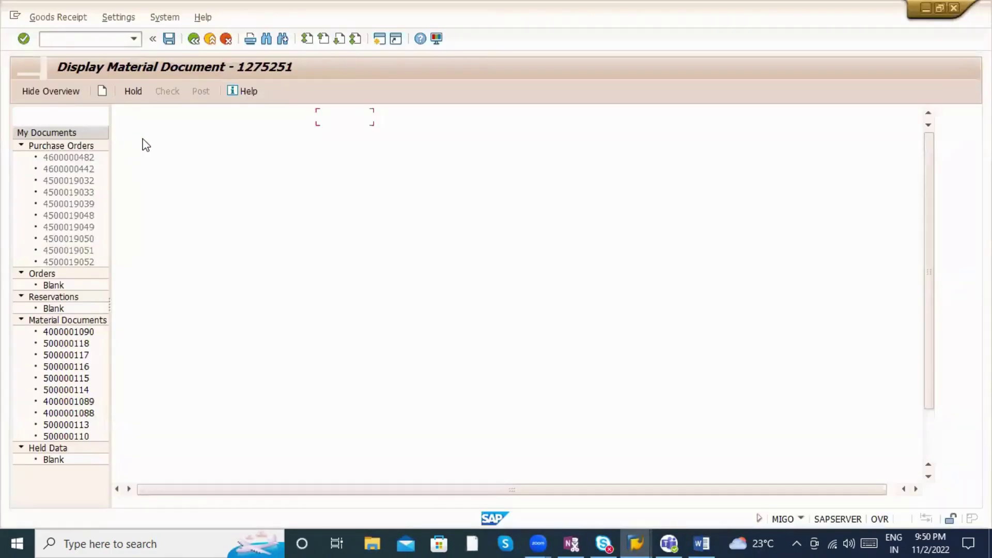
Step: Set MIGO to A01 Goods Receipt against R01 Purchase Order and load the copied purchase order number
{"action": "left_click", "coordinate": [149, 118]}
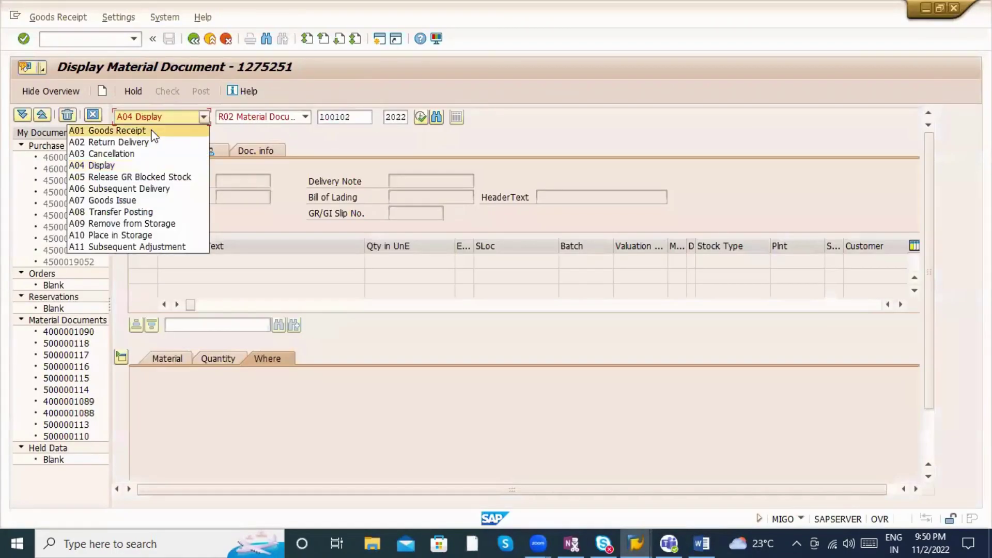
{"action": "left_click", "coordinate": [151, 131]}
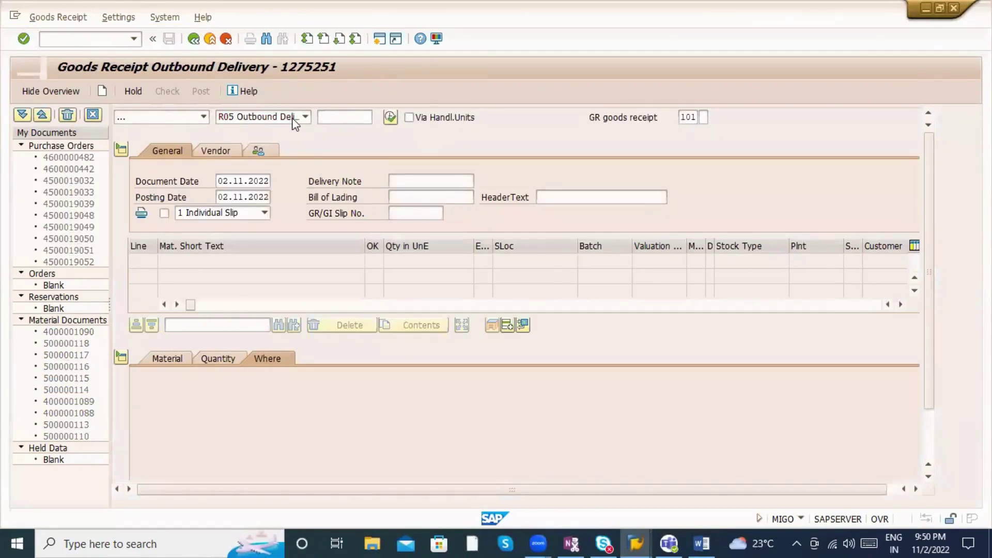
{"action": "left_click", "coordinate": [292, 118]}
{"action": "left_click", "coordinate": [301, 131]}
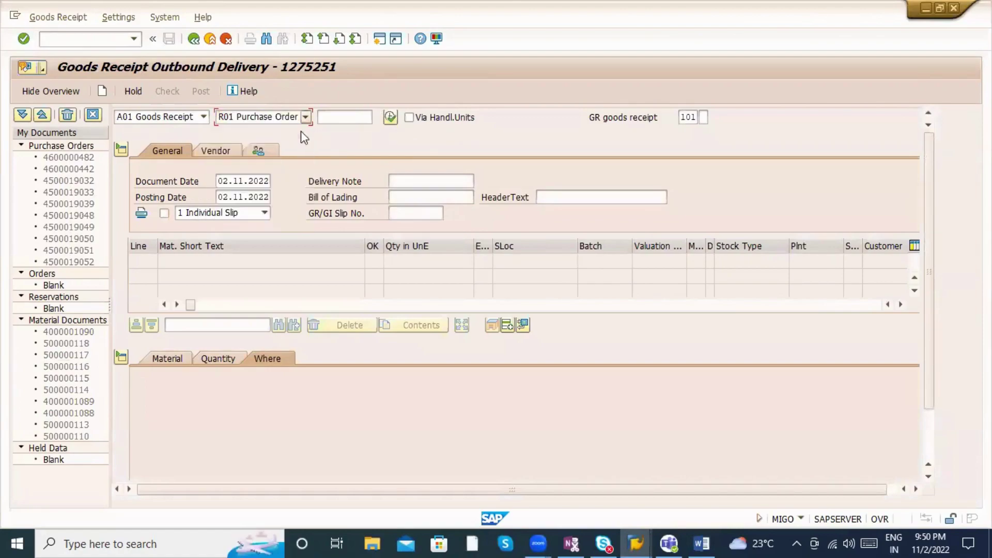
{"action": "left_click", "coordinate": [331, 118]}
{"action": "key", "text": "ctrl+v"}
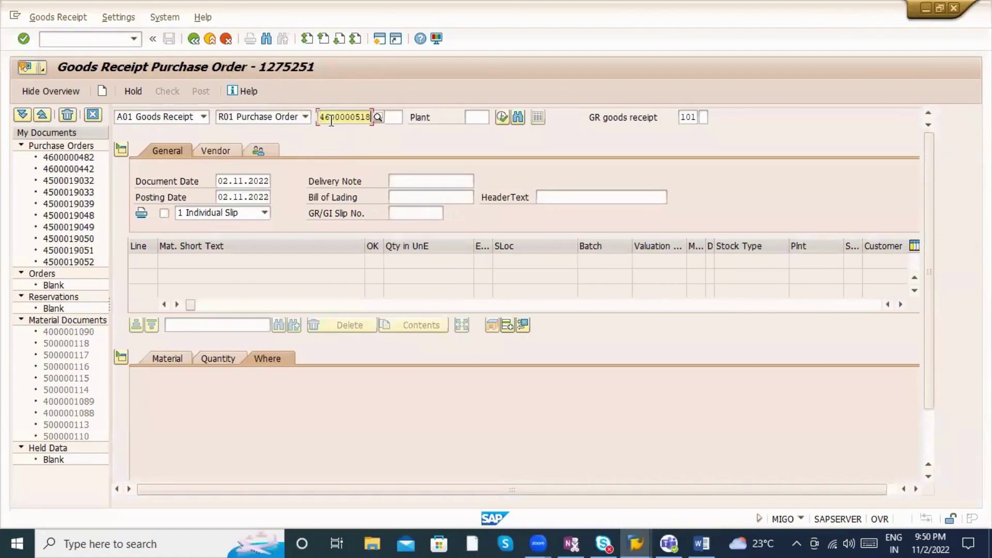
{"action": "key", "text": "Return"}
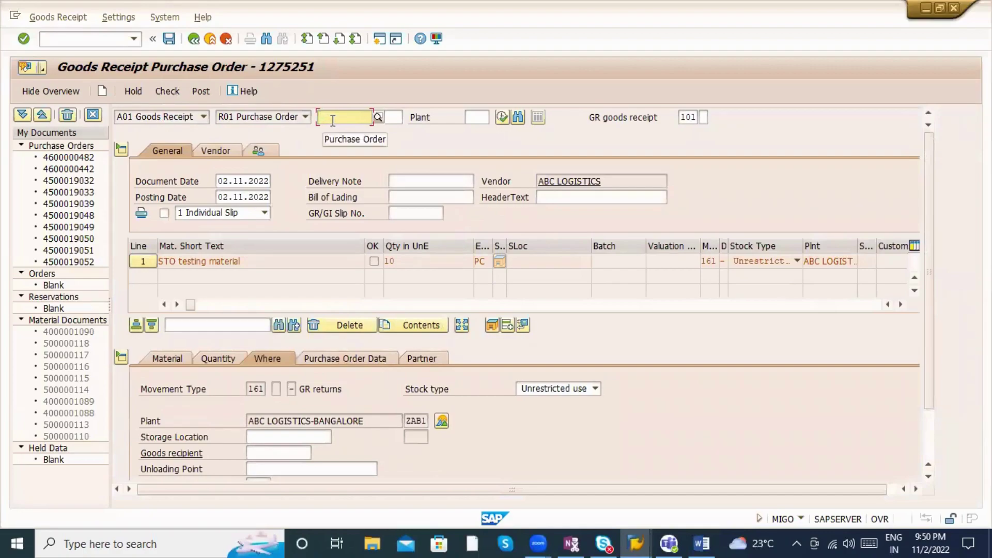
Step: Check the item's movement type, enter storage location ABC1 for plant ZAB1, and mark the item as OK
{"action": "double_click", "coordinate": [250, 391]}
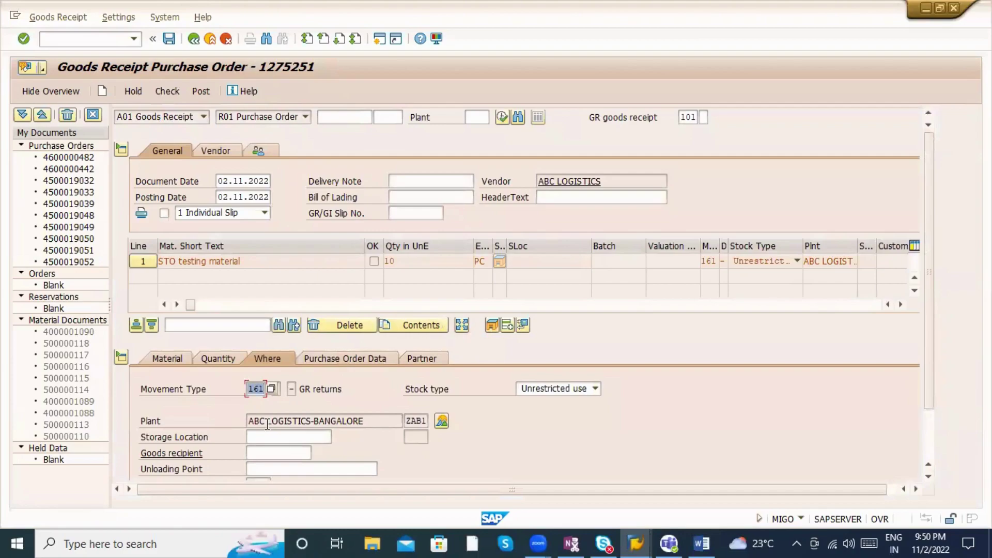
{"action": "left_click", "coordinate": [305, 389]}
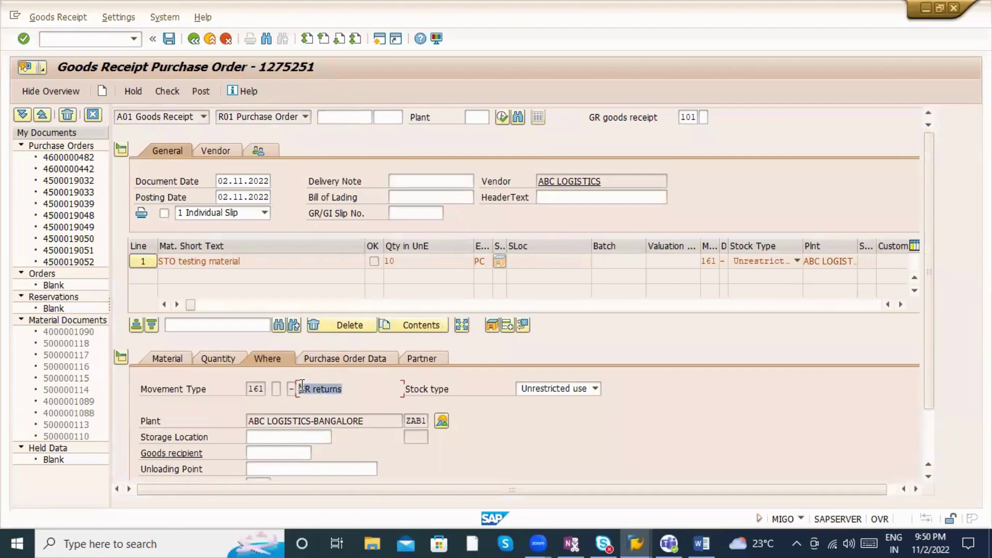
{"action": "left_click", "coordinate": [295, 435]}
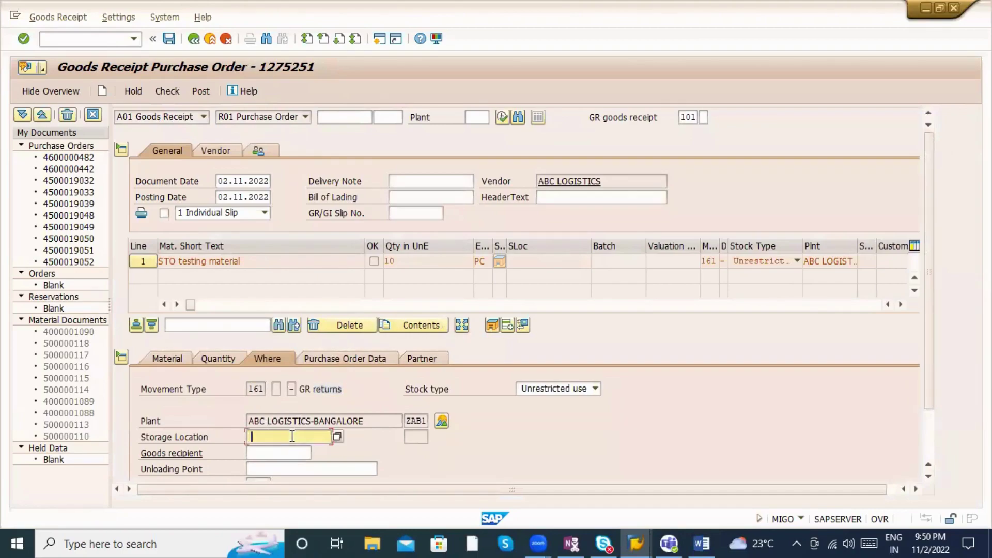
{"action": "left_click", "coordinate": [270, 450]}
{"action": "left_click", "coordinate": [203, 461]}
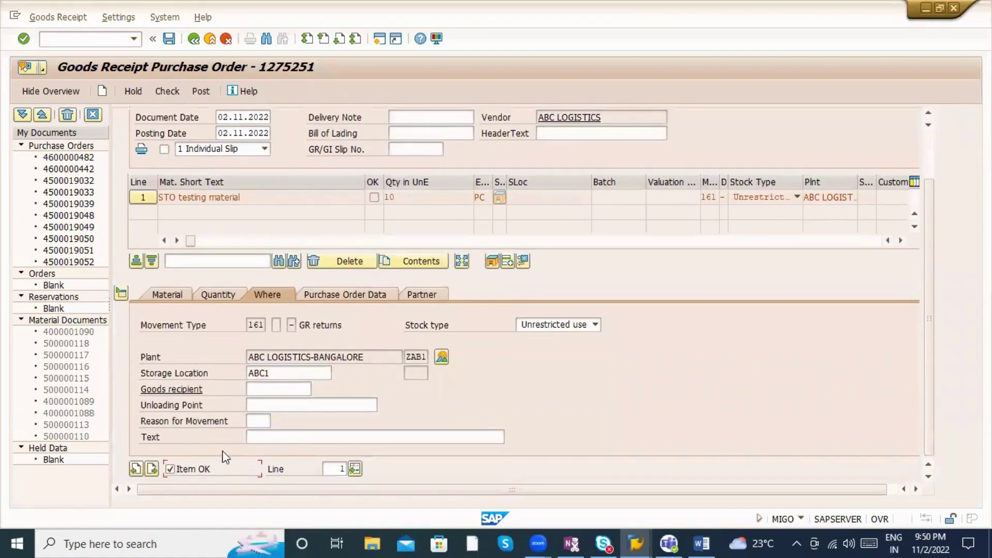
Step: Review the return item's quantity and material data, then check and post the document
{"action": "left_click", "coordinate": [228, 294]}
{"action": "left_click", "coordinate": [168, 296]}
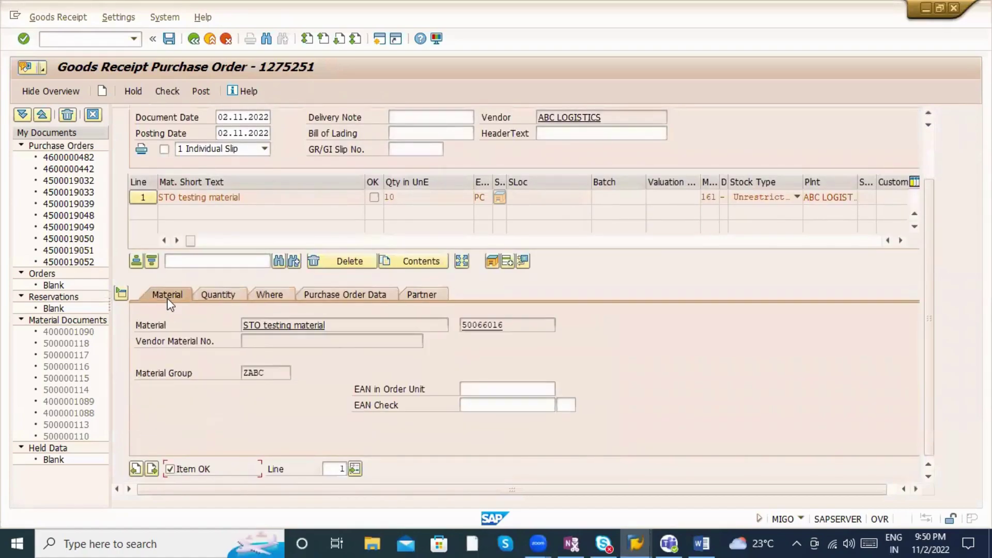
{"action": "left_click", "coordinate": [168, 92]}
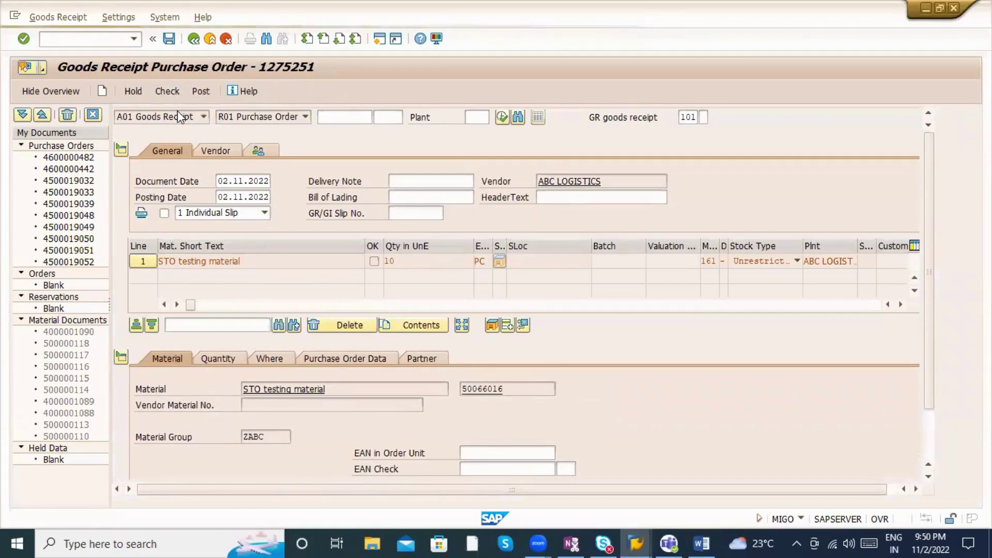
{"action": "left_click", "coordinate": [206, 86]}
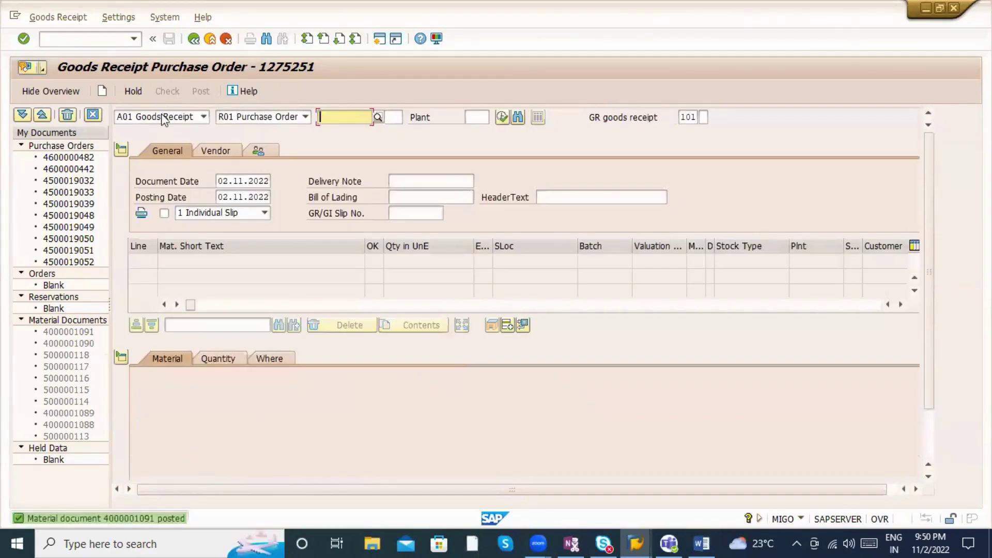
Step: Display the newly posted material document with A04 Display
{"action": "left_click", "coordinate": [158, 117]}
{"action": "left_click", "coordinate": [149, 166]}
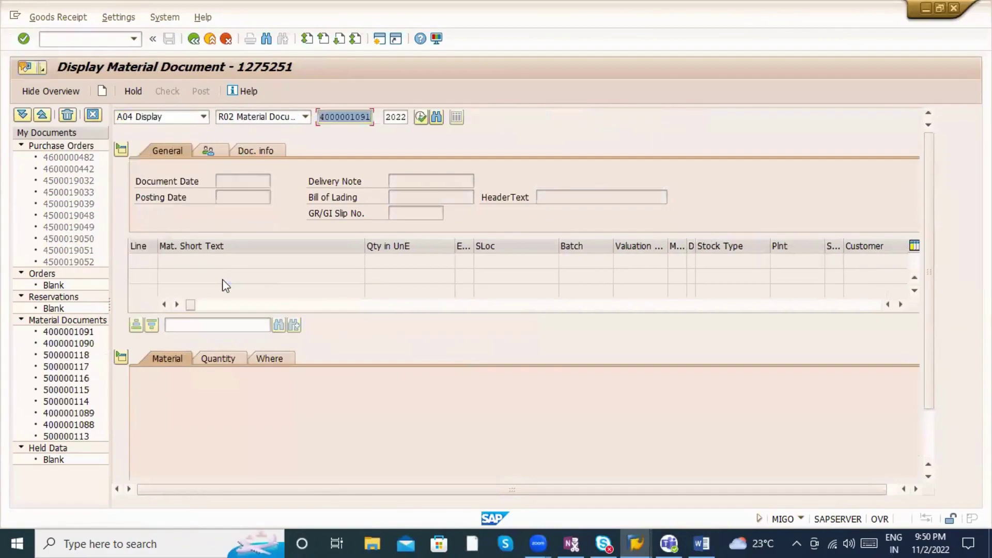
{"action": "key", "text": "Return"}
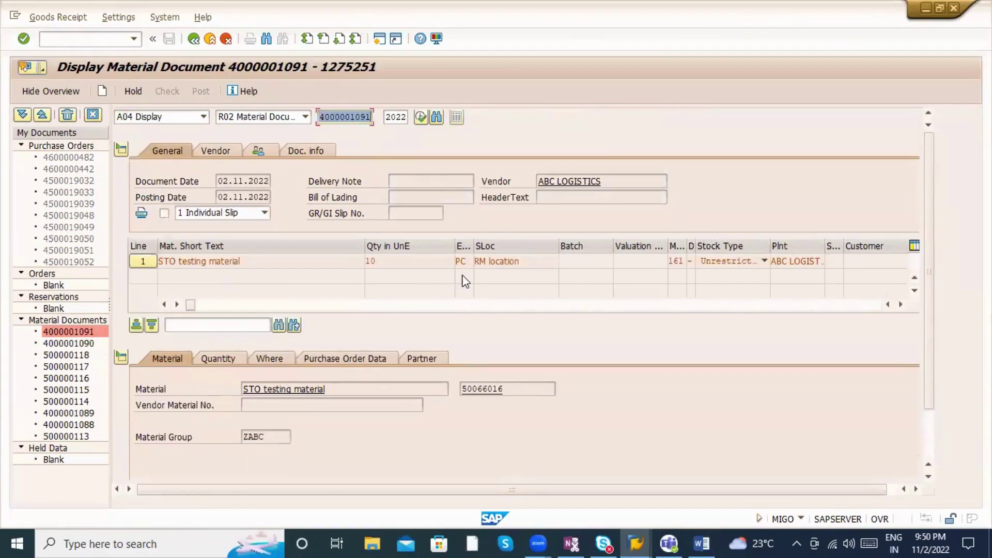
Step: Try to open transaction MIRO in a new session
{"action": "left_click", "coordinate": [97, 35]}
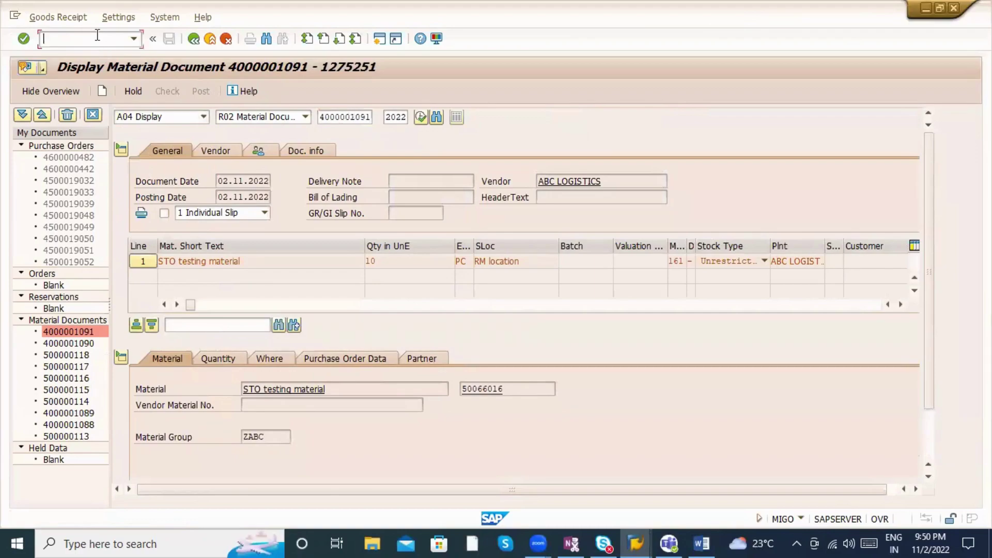
{"action": "type", "text": "/omiro"}
{"action": "key", "text": "Return"}
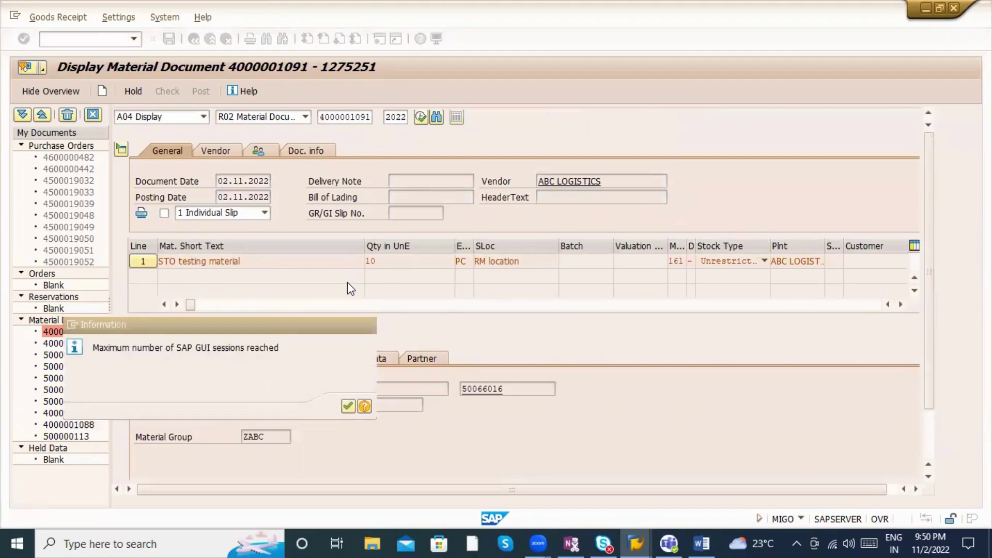
Step: Switch to the purchase order session and start transaction MIRO there in place of ME21N
{"action": "key", "text": "alt+Tab"}
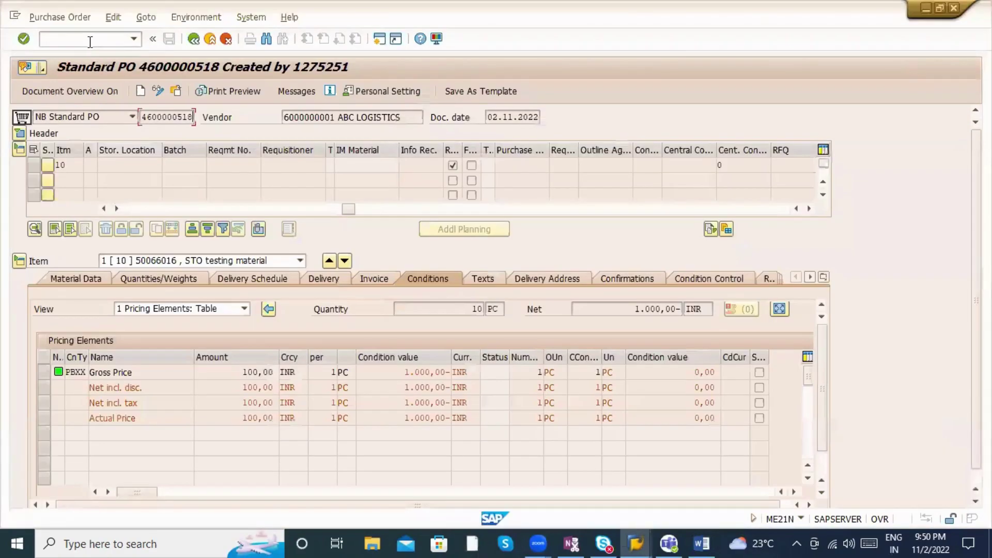
{"action": "type", "text": "nm"}
{"action": "type", "text": "igo"}
{"action": "key", "text": "Return"}
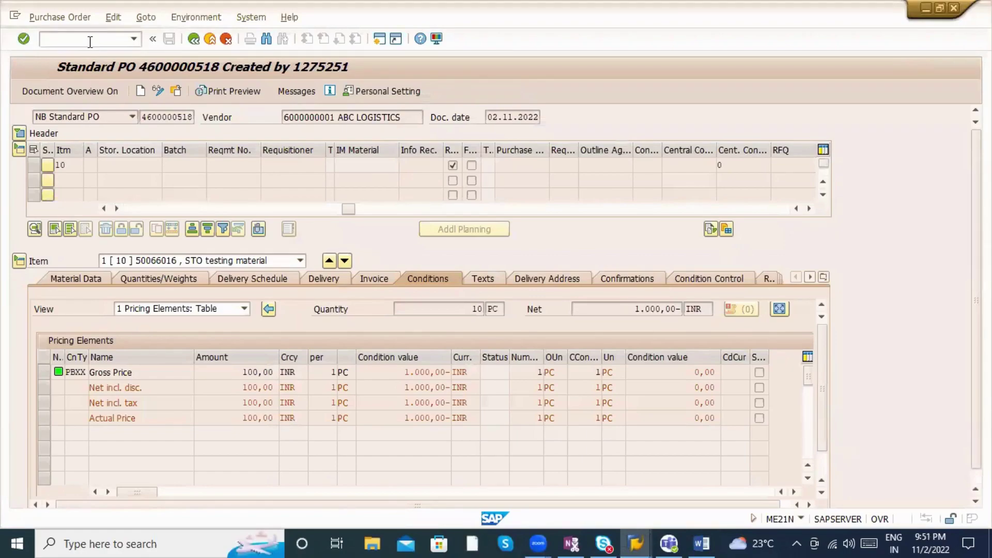
Step: Set the MIRO transaction to Credit Memo and the document date to 20.09.2022
{"action": "left_click", "coordinate": [122, 115]}
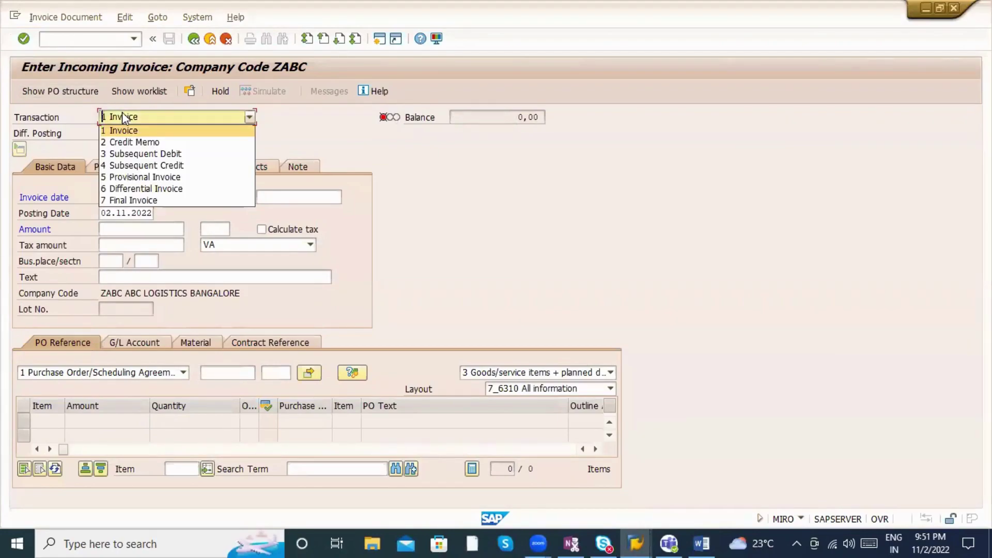
{"action": "left_click", "coordinate": [135, 145]}
{"action": "left_click", "coordinate": [123, 196]}
{"action": "left_click", "coordinate": [121, 210]}
{"action": "key", "text": "Return"}
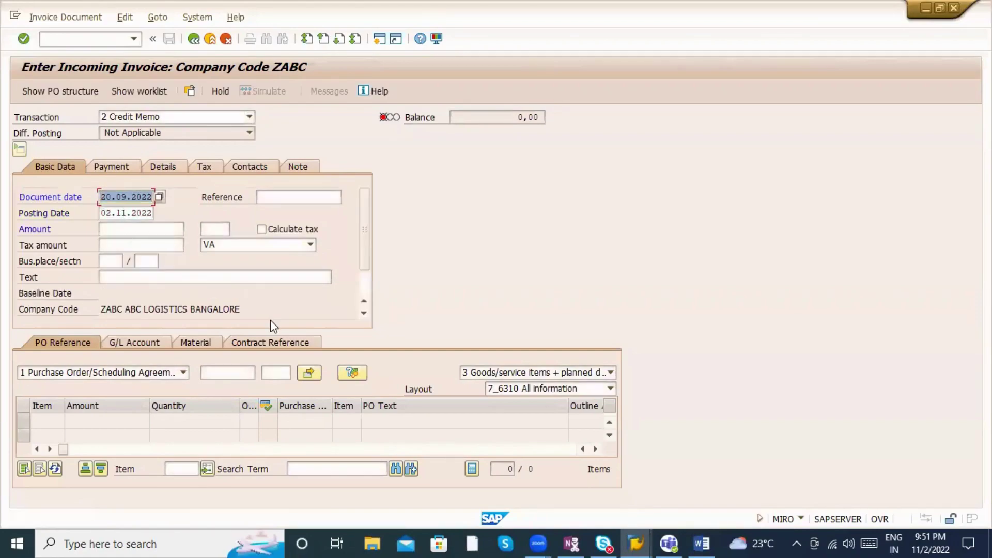
Step: Copy the returns purchase order number from the material document's purchase order data into the MIRO PO reference and load its item
{"action": "key", "text": "alt+Tab"}
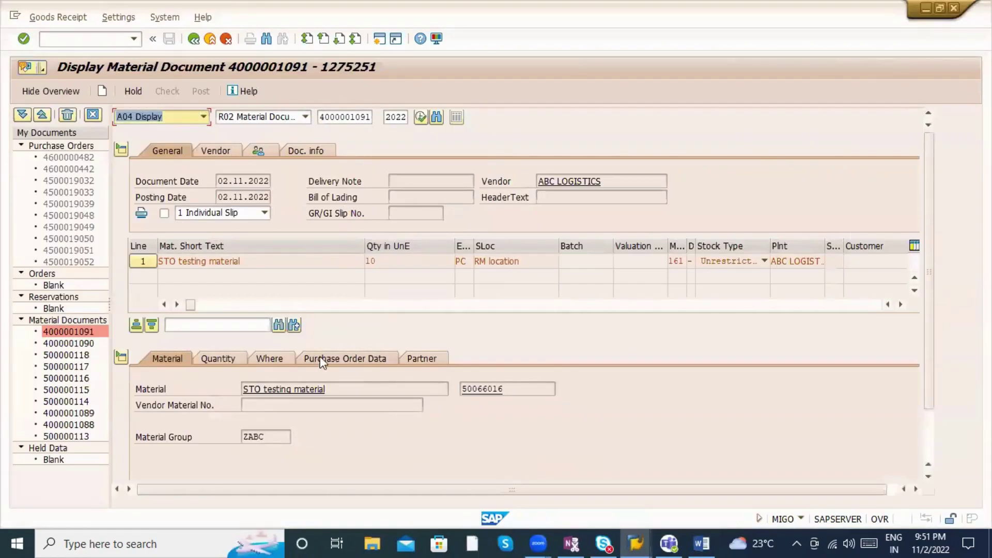
{"action": "left_click", "coordinate": [318, 362]}
{"action": "left_click_drag", "start_coordinate": [243, 388], "coordinate": [299, 389]}
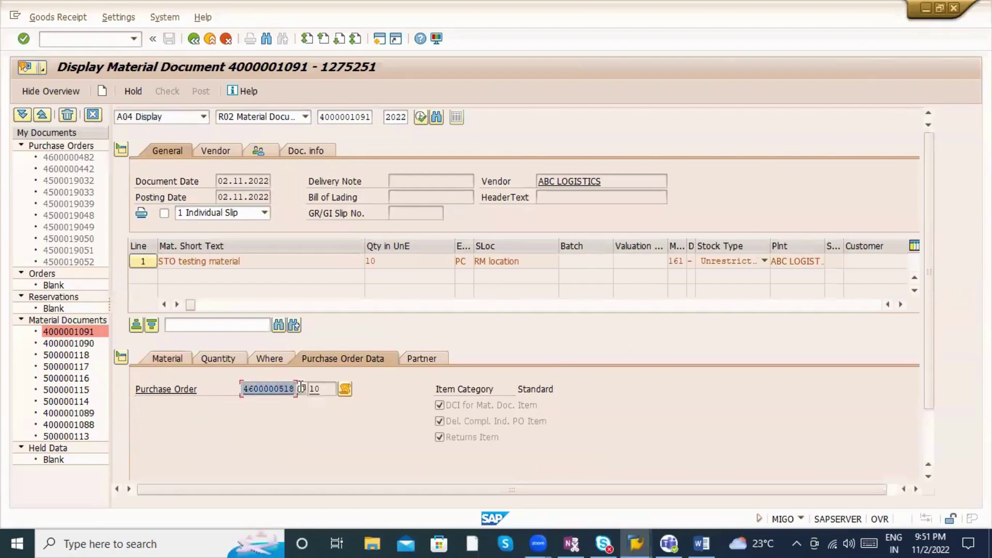
{"action": "key", "text": "ctrl+c"}
{"action": "key", "text": "alt+Tab"}
{"action": "left_click", "coordinate": [239, 374]}
{"action": "key", "text": "ctrl+v"}
{"action": "left_click", "coordinate": [271, 247]}
{"action": "left_click", "coordinate": [271, 257]}
{"action": "key", "text": "Return"}
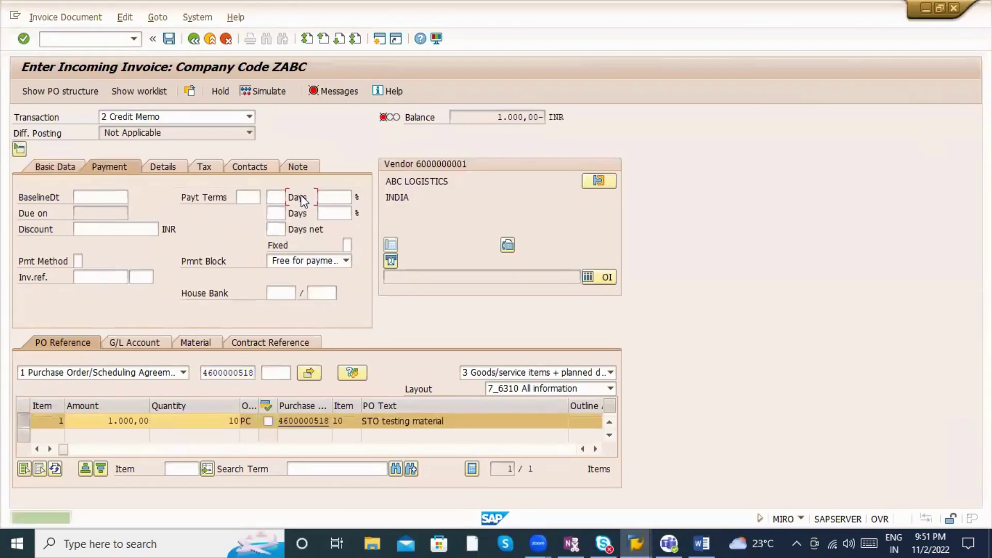
Step: Set the credit memo's baseline date to 25.10.2022 in the payment data
{"action": "left_click", "coordinate": [106, 197]}
{"action": "left_click", "coordinate": [118, 209]}
{"action": "key", "text": "Return"}
{"action": "key", "text": "Return"}
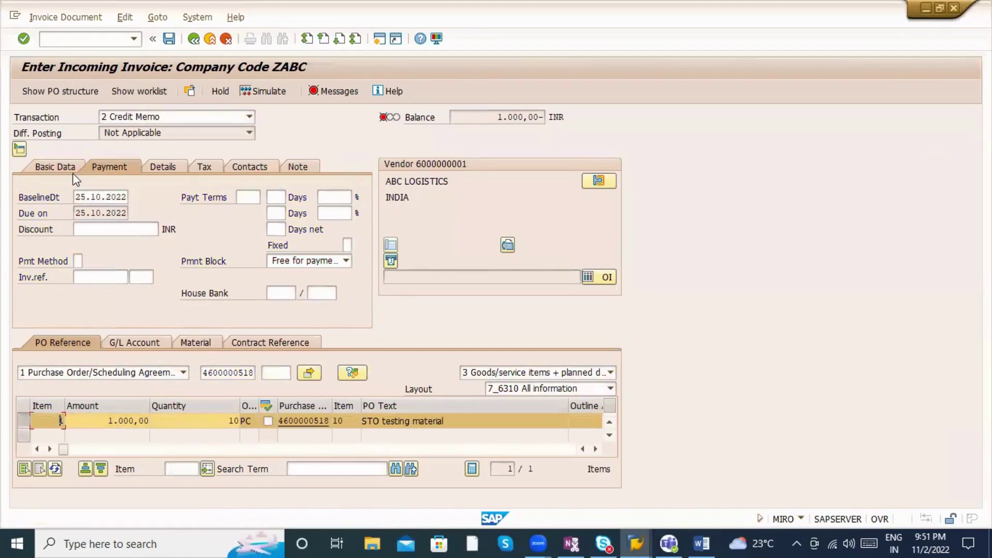
Step: Enter 1000 INR as the credit memo amount in the basic data
{"action": "left_click", "coordinate": [60, 167]}
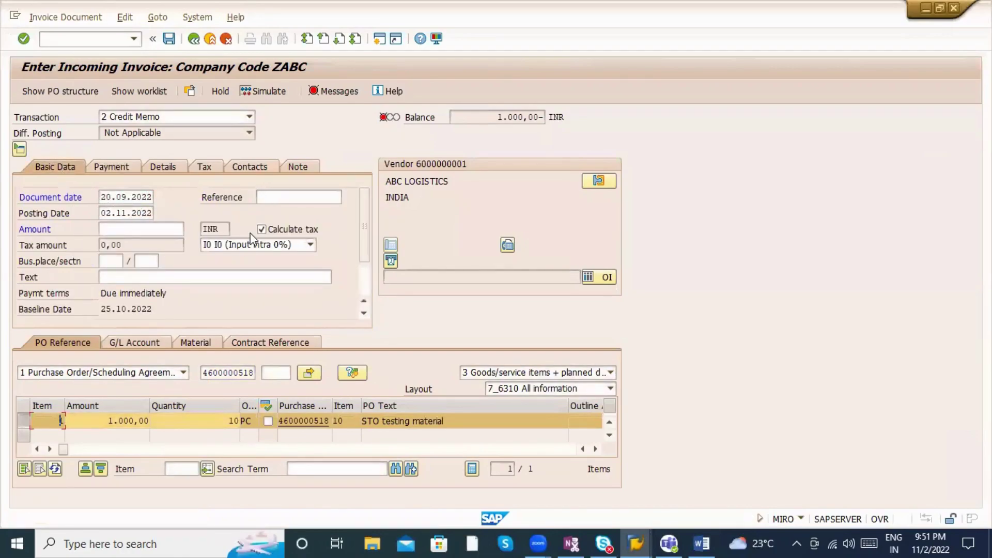
{"action": "left_click", "coordinate": [148, 228]}
{"action": "type", "text": "1000"}
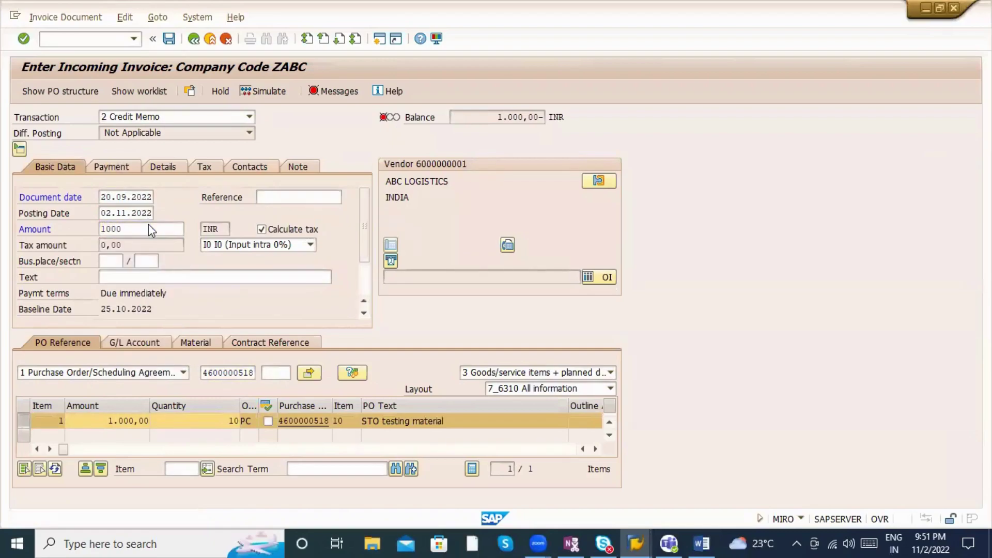
{"action": "key", "text": "Return"}
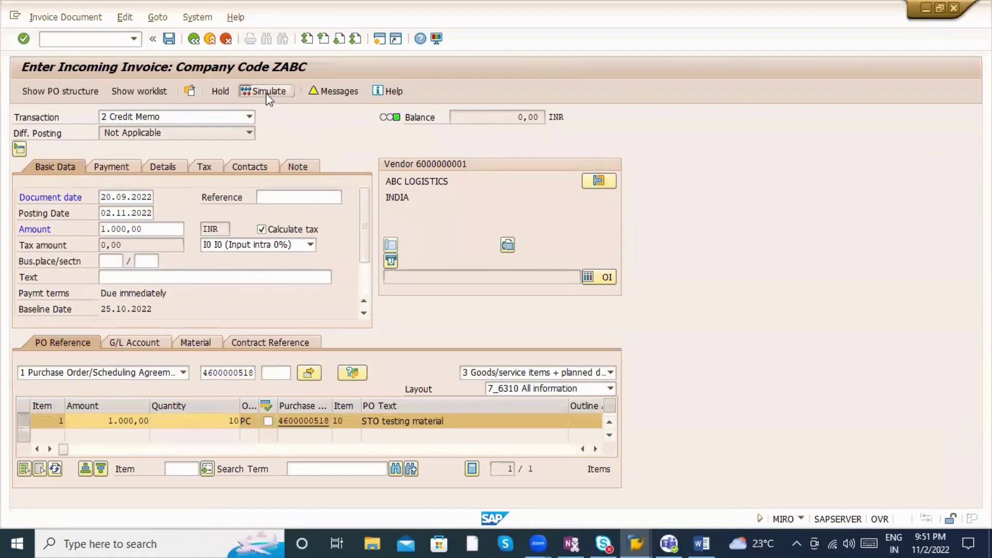
Step: Simulate and post the credit memo, and display the posted invoice document
{"action": "left_click", "coordinate": [263, 91]}
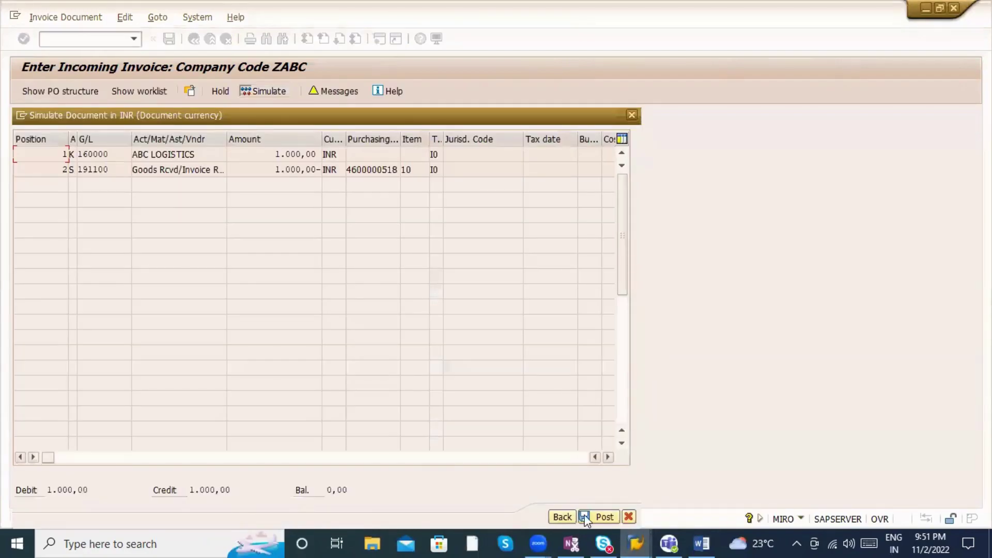
{"action": "left_click", "coordinate": [603, 517]}
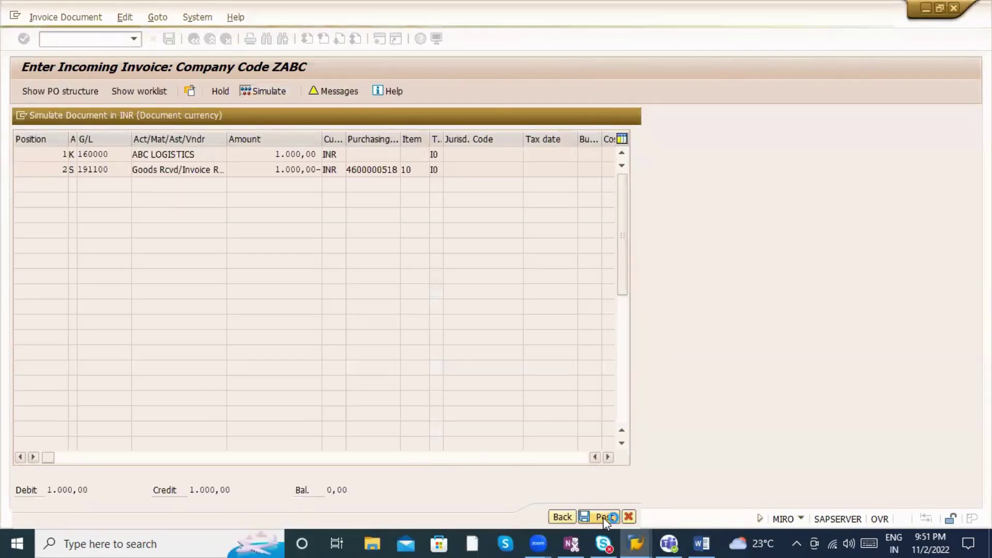
{"action": "left_click", "coordinate": [63, 17]}
{"action": "left_click", "coordinate": [72, 34]}
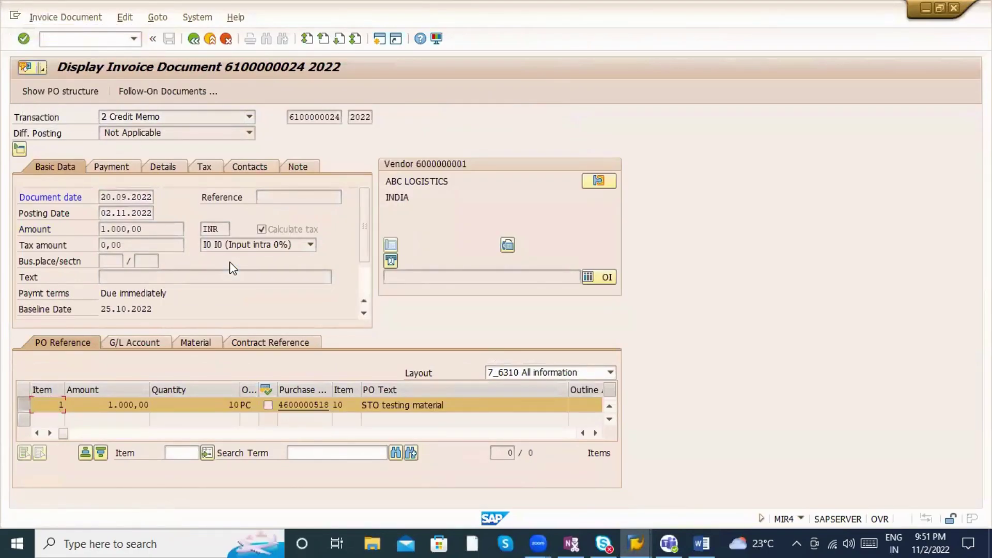
Step: Open the purchase order from the credit memo item and review its goods receipt and invoice receipt history
{"action": "left_click", "coordinate": [140, 117]}
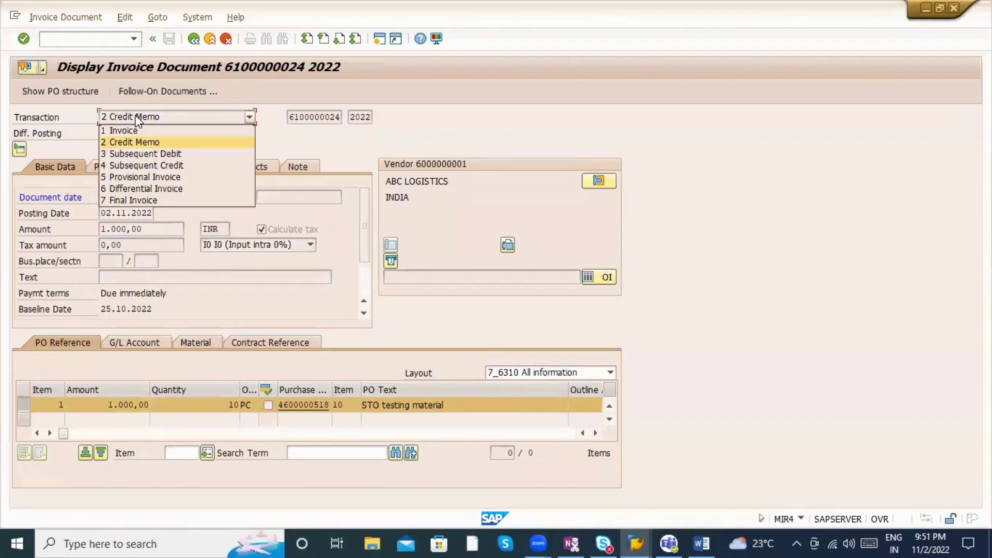
{"action": "left_click", "coordinate": [293, 408]}
{"action": "left_click", "coordinate": [296, 406]}
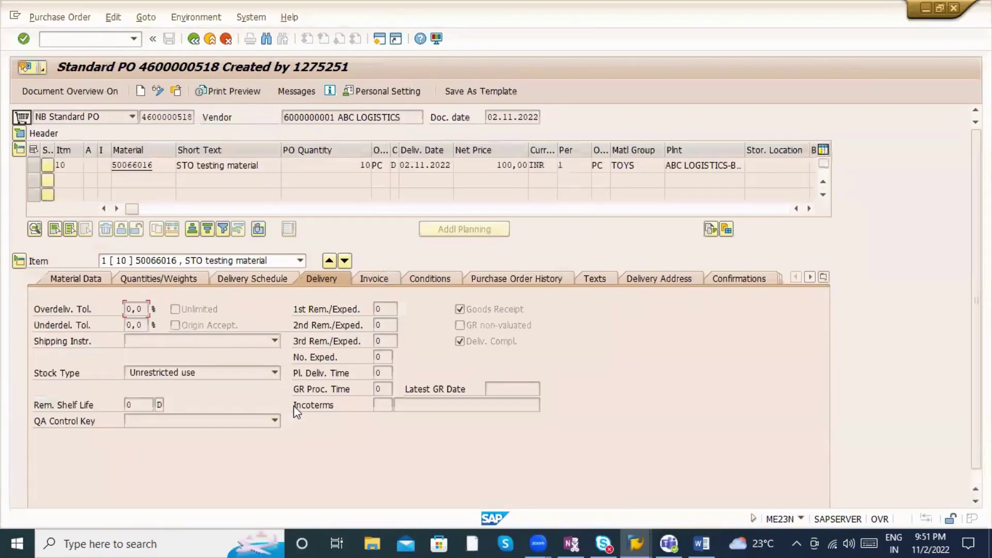
{"action": "left_click", "coordinate": [517, 279]}
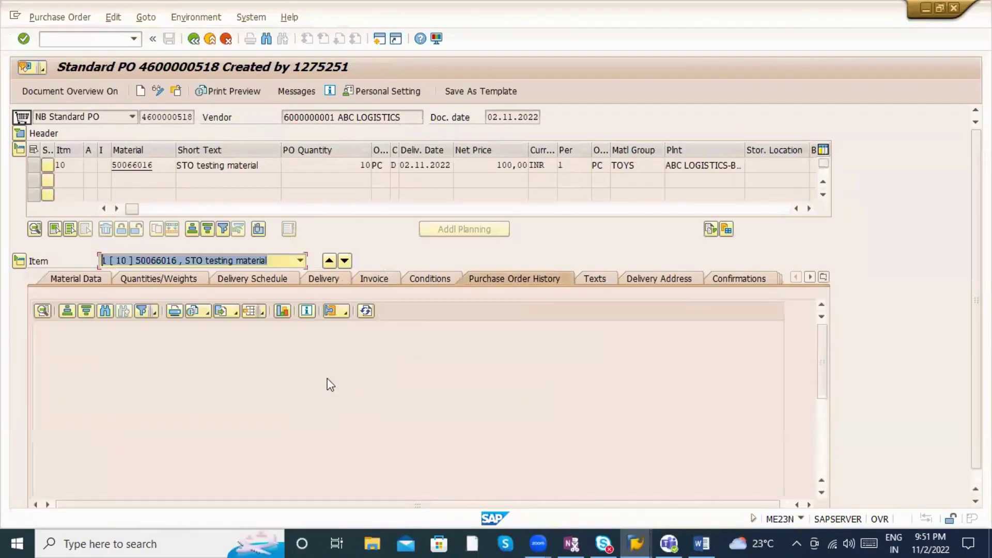
{"action": "left_click", "coordinate": [109, 387]}
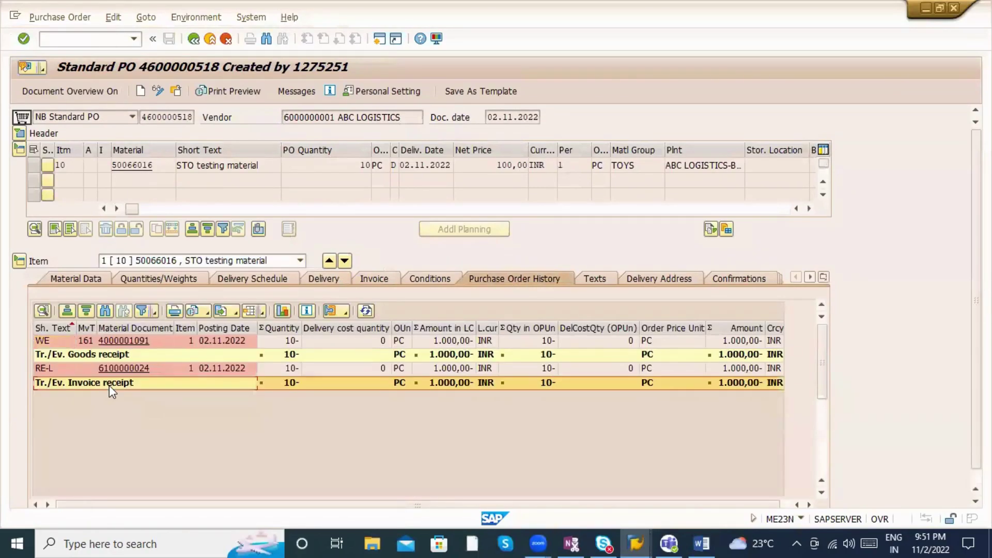
{"action": "left_click", "coordinate": [138, 355]}
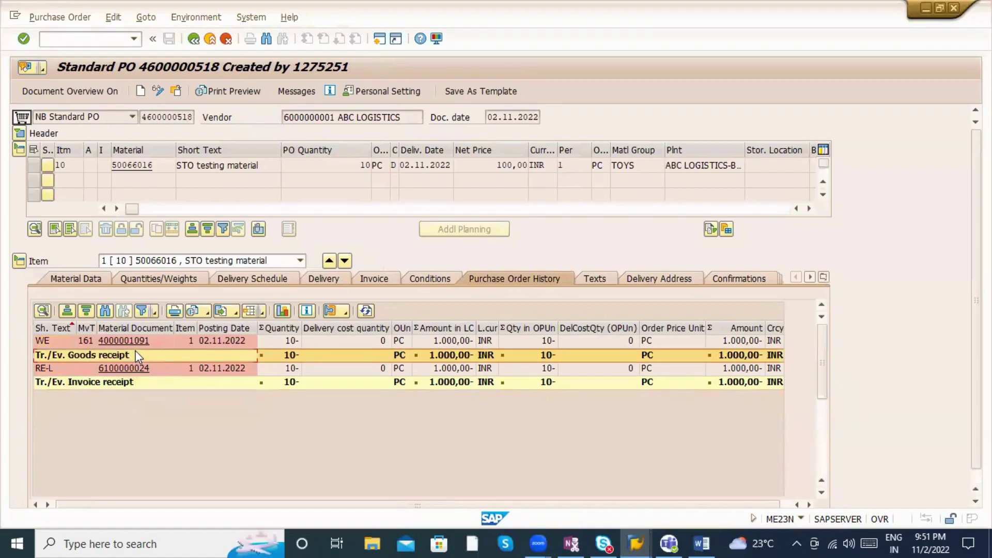
Step: Open the invoice document from the purchase order history, check its transaction type options and return to the purchase order
{"action": "left_click", "coordinate": [132, 370]}
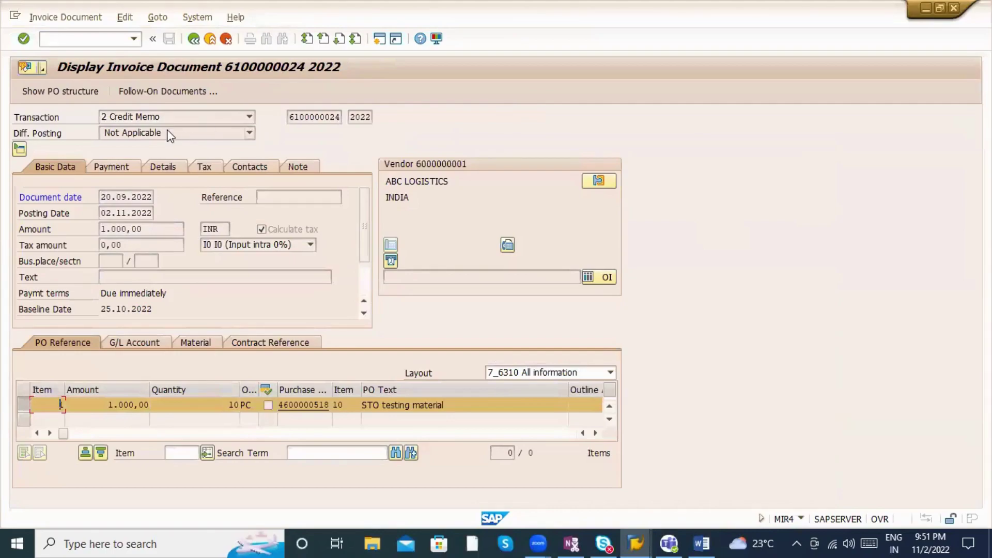
{"action": "left_click", "coordinate": [162, 117]}
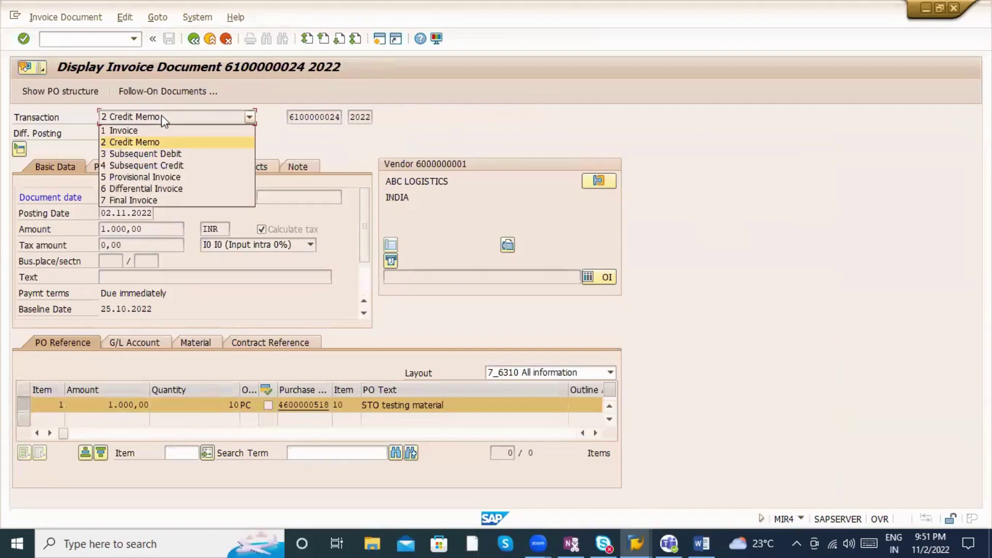
{"action": "left_click", "coordinate": [192, 42]}
{"action": "left_click", "coordinate": [196, 43]}
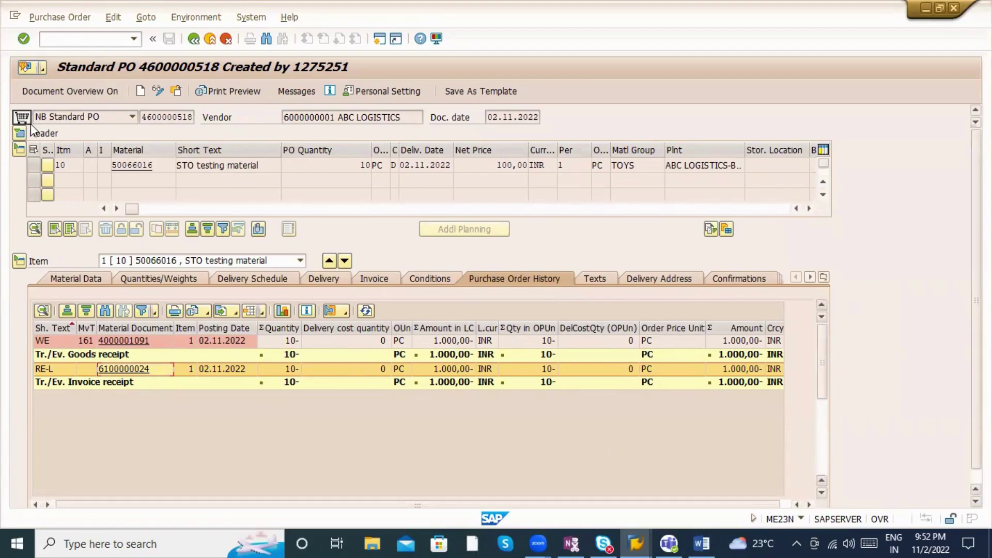
Step: Look through the purchase order document types and check the returns indicator of item 10
{"action": "left_click", "coordinate": [48, 118]}
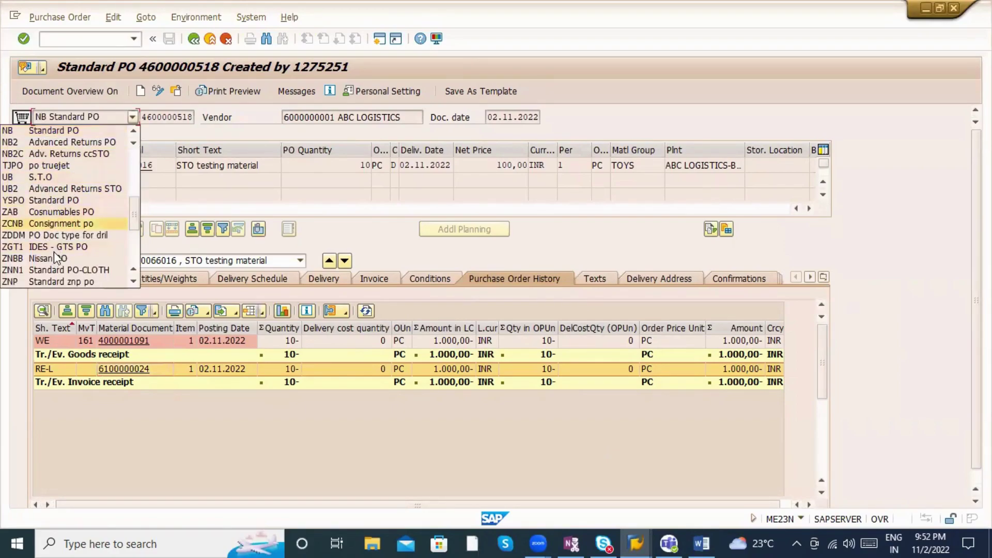
{"action": "scroll", "coordinate": [70, 271], "scroll_direction": "down", "scroll_amount": 4}
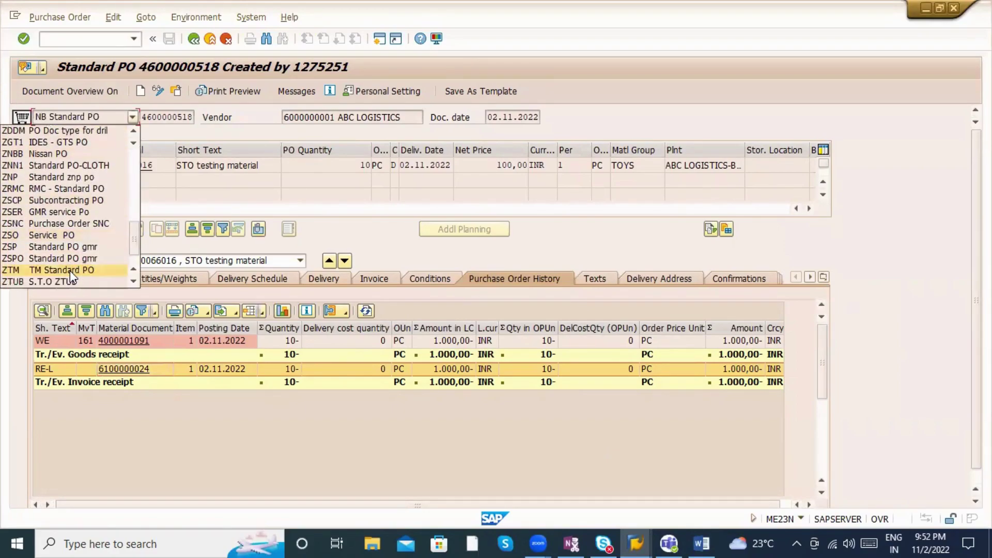
{"action": "scroll", "coordinate": [70, 270], "scroll_direction": "down", "scroll_amount": 2}
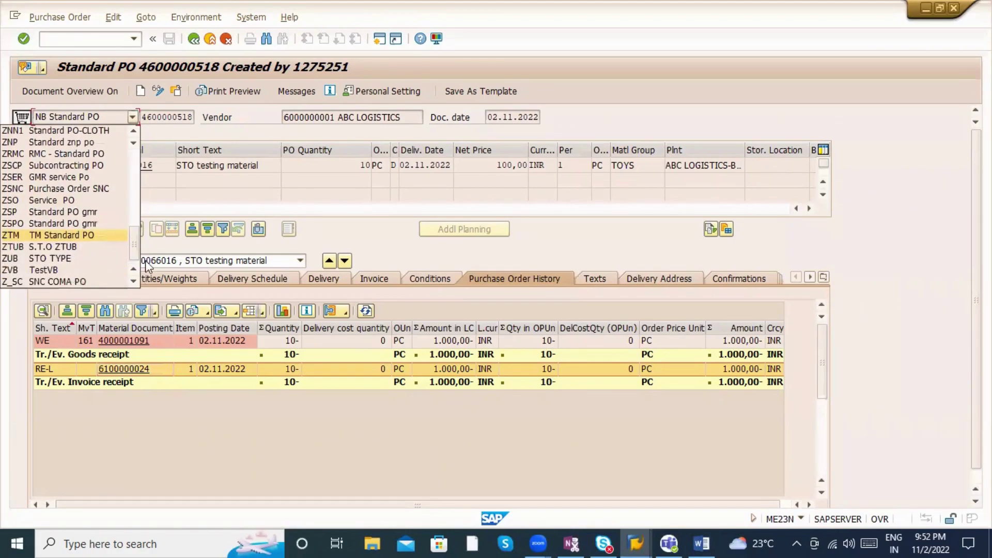
{"action": "left_click", "coordinate": [3, 354]}
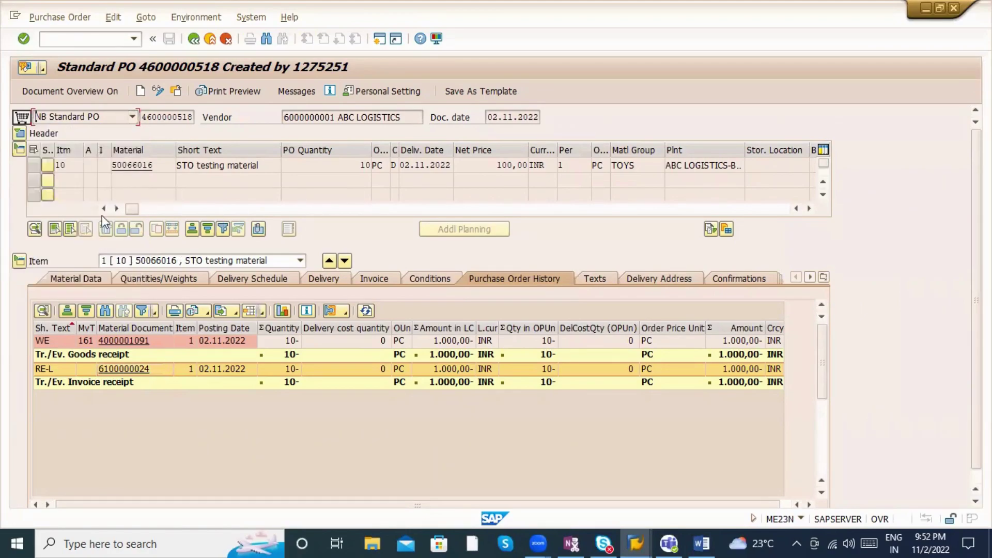
{"action": "left_click_drag", "start_coordinate": [132, 209], "coordinate": [382, 209]}
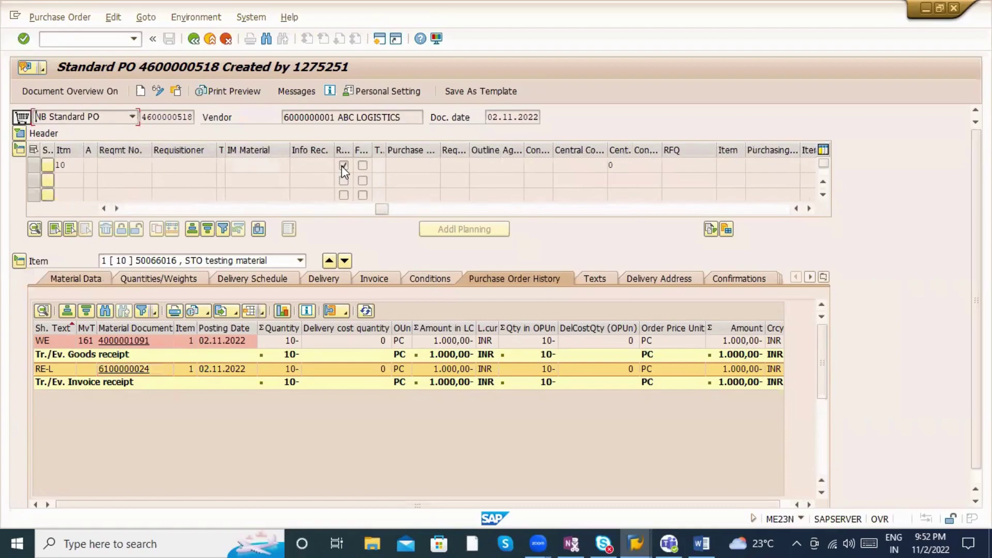
{"action": "left_click_drag", "start_coordinate": [379, 208], "coordinate": [92, 212]}
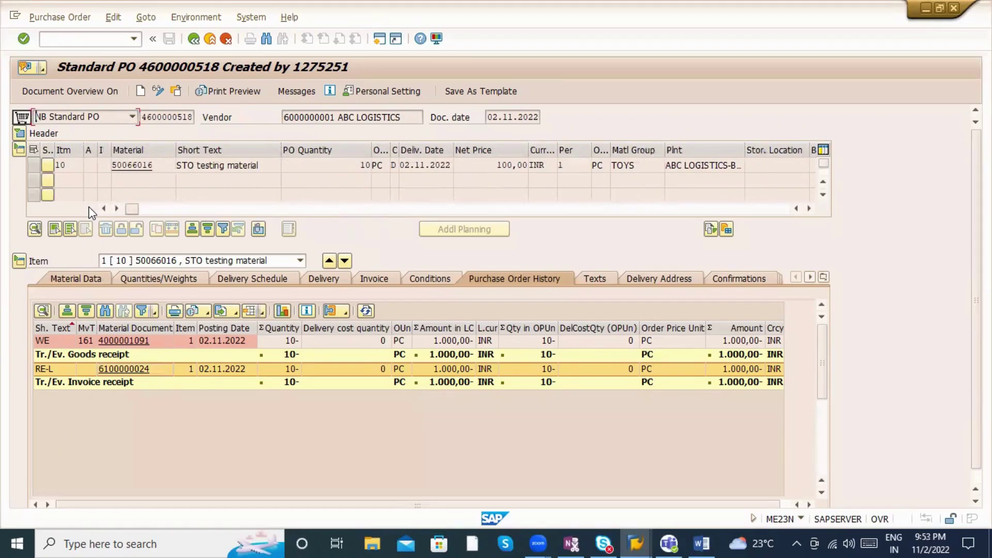
Step: Switch to the MM_9PM Word document and highlight the 161 vendor returns line in yellow
{"action": "key", "text": "alt+Tab"}
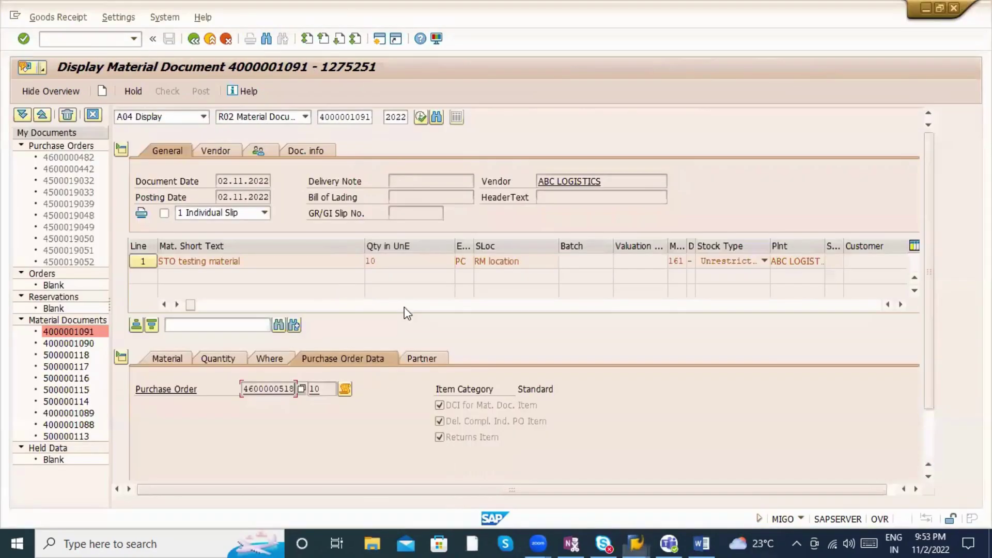
{"action": "key", "text": "alt+Tab"}
{"action": "key", "text": "Tab"}
{"action": "left_click_drag", "start_coordinate": [81, 328], "coordinate": [536, 330]}
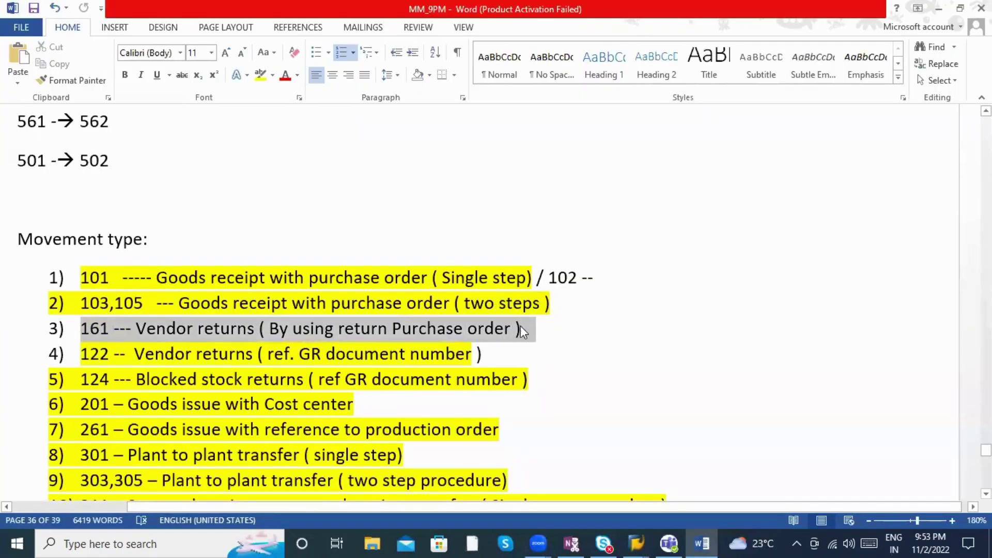
{"action": "left_click", "coordinate": [260, 74]}
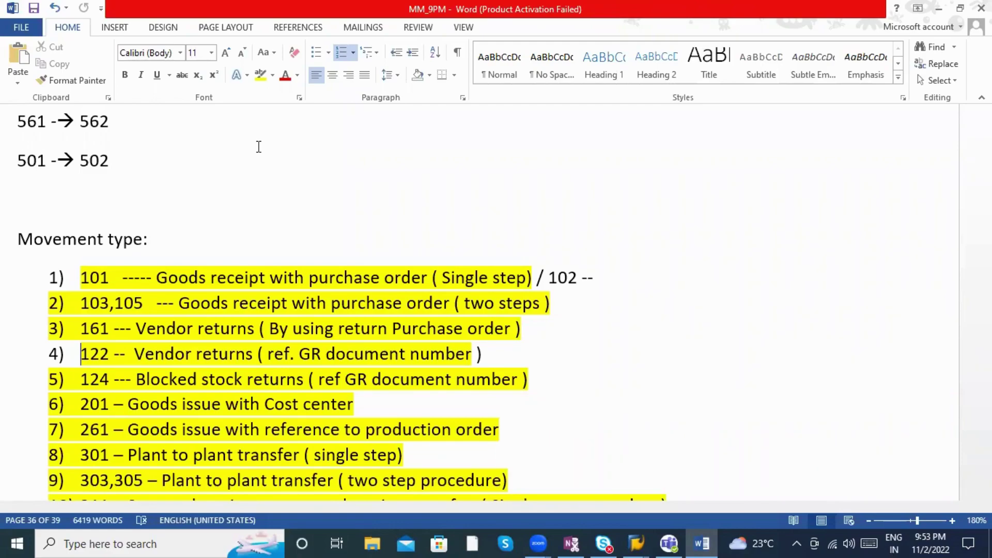
Step: Examine the movement type list from 122 vendor returns through 701,702 physical inventory adjustment to the end
{"action": "left_click_drag", "start_coordinate": [73, 354], "coordinate": [505, 354]}
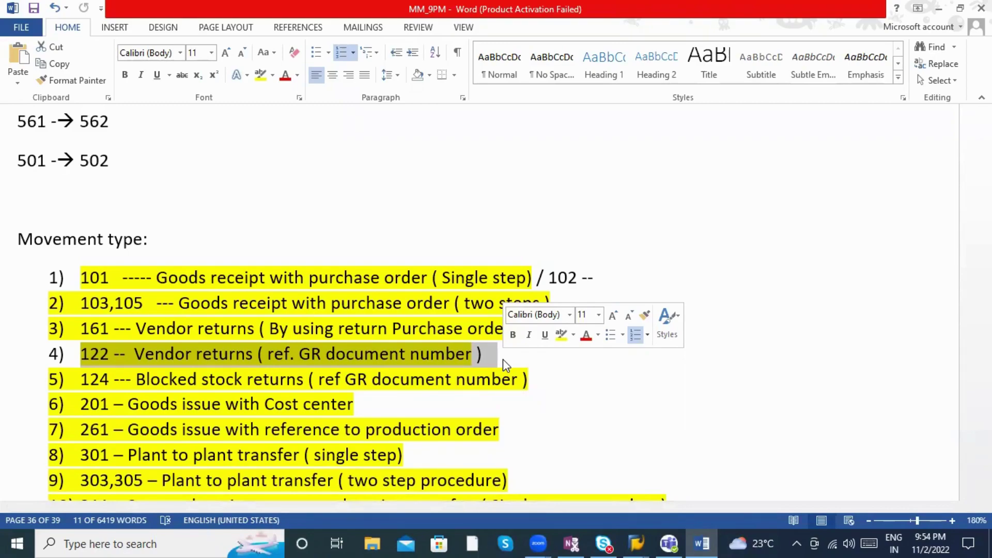
{"action": "left_click_drag", "start_coordinate": [484, 355], "coordinate": [79, 357]}
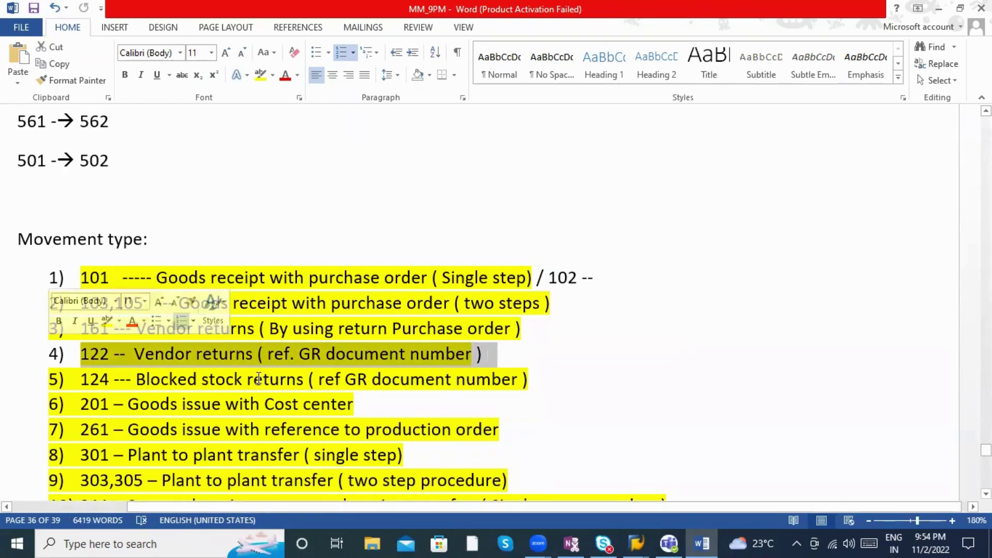
{"action": "left_click", "coordinate": [526, 352]}
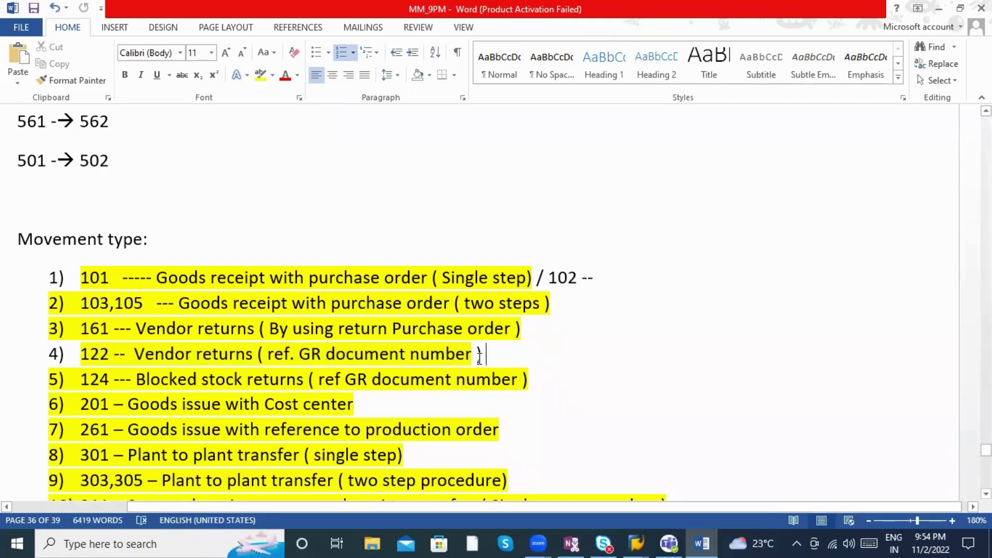
{"action": "scroll", "coordinate": [478, 361], "scroll_direction": "down", "scroll_amount": 3}
{"action": "scroll", "coordinate": [277, 315], "scroll_direction": "down", "scroll_amount": 3}
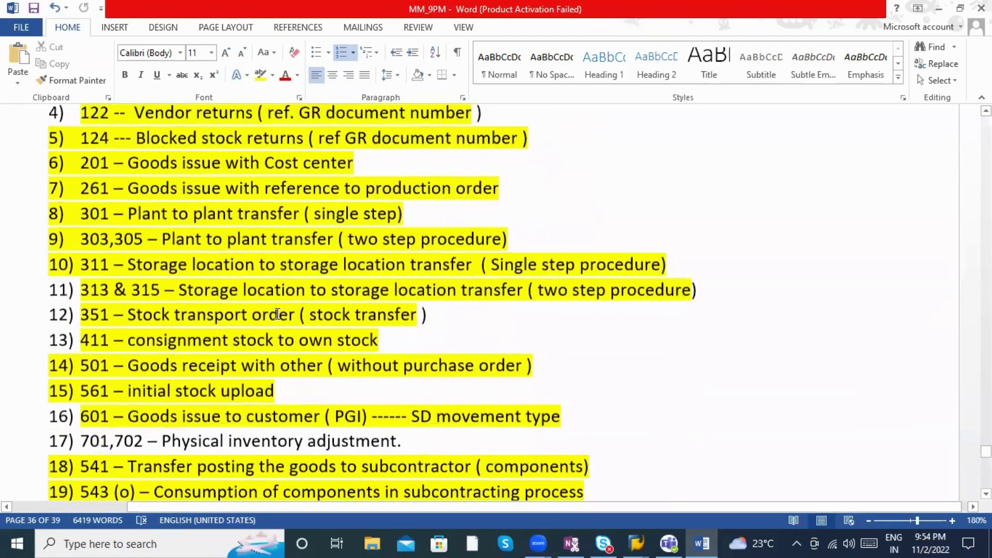
{"action": "scroll", "coordinate": [279, 312], "scroll_direction": "down", "scroll_amount": 2}
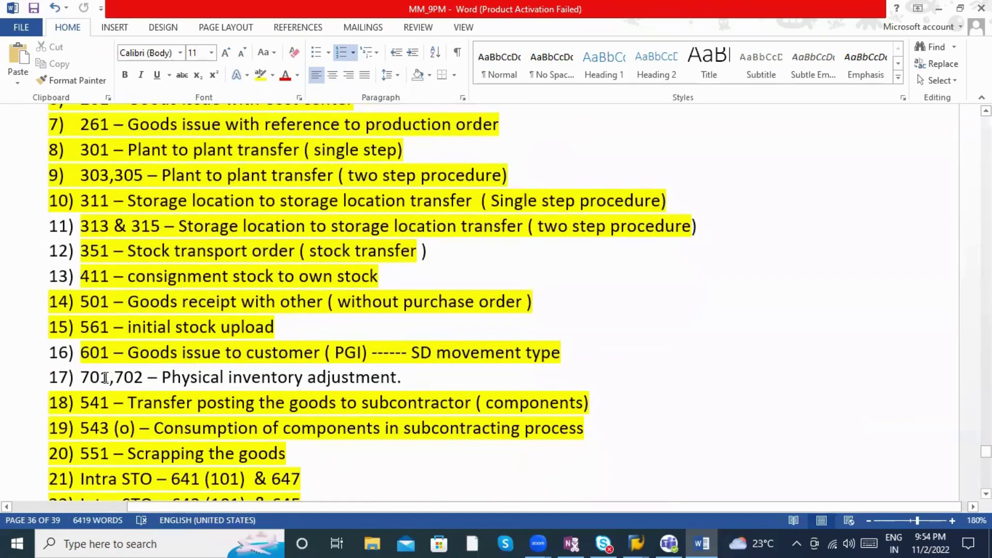
{"action": "triple_click", "coordinate": [89, 376]}
{"action": "scroll", "coordinate": [362, 310], "scroll_direction": "down", "scroll_amount": 2}
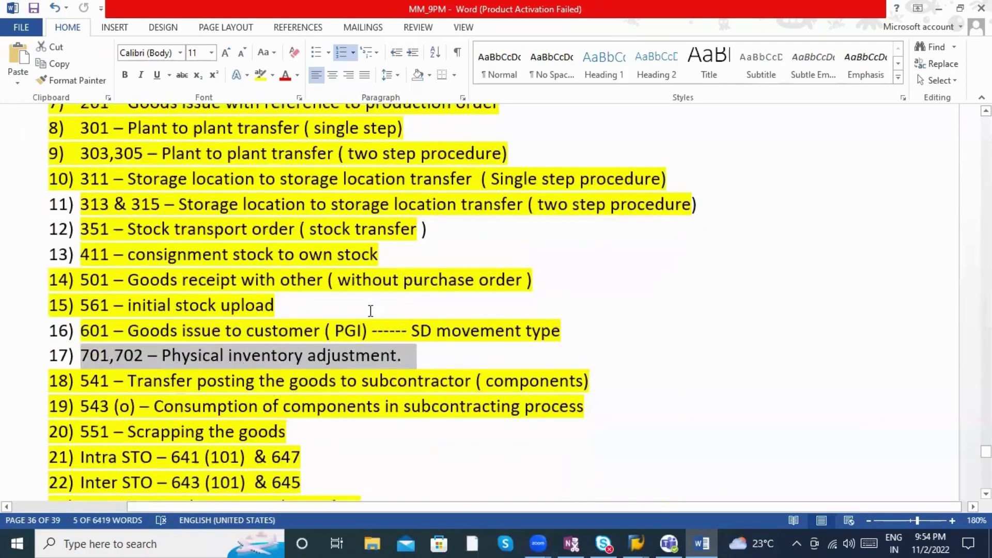
{"action": "scroll", "coordinate": [334, 305], "scroll_direction": "down", "scroll_amount": 5}
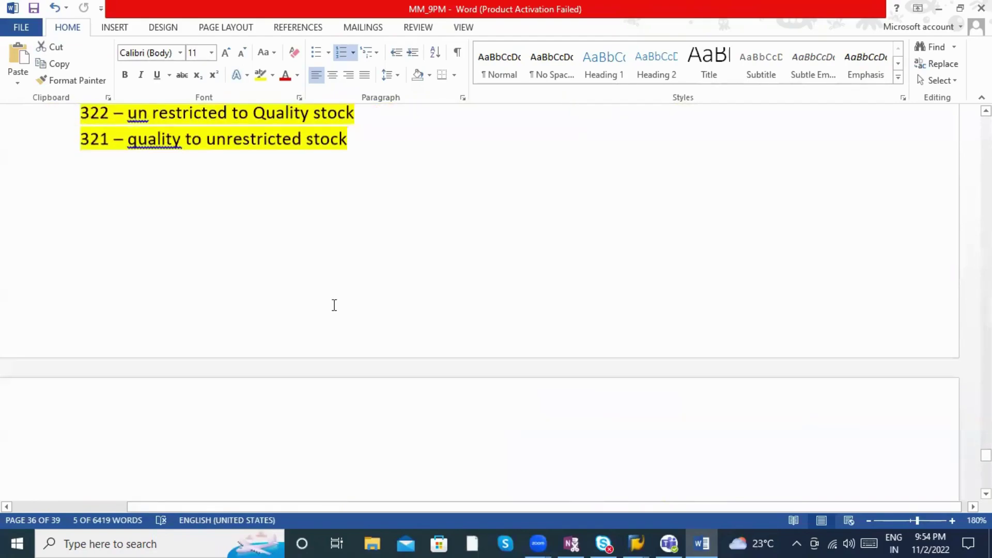
{"action": "scroll", "coordinate": [334, 305], "scroll_direction": "up", "scroll_amount": 2}
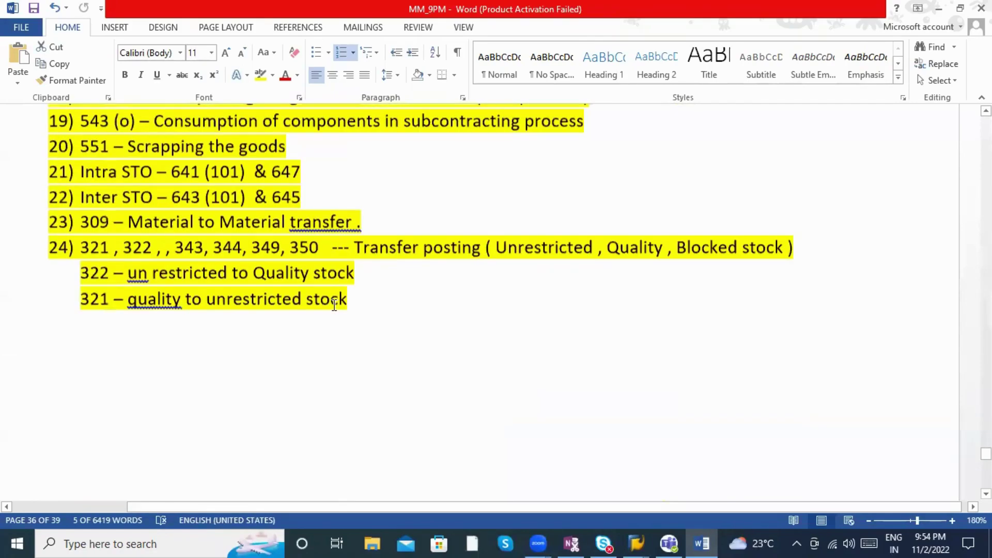
Step: Review the movement type list from the 101 goods receipt line down to the item 24 transfer postings, selecting the item 24 lines
{"action": "scroll", "coordinate": [334, 306], "scroll_direction": "up", "scroll_amount": 8}
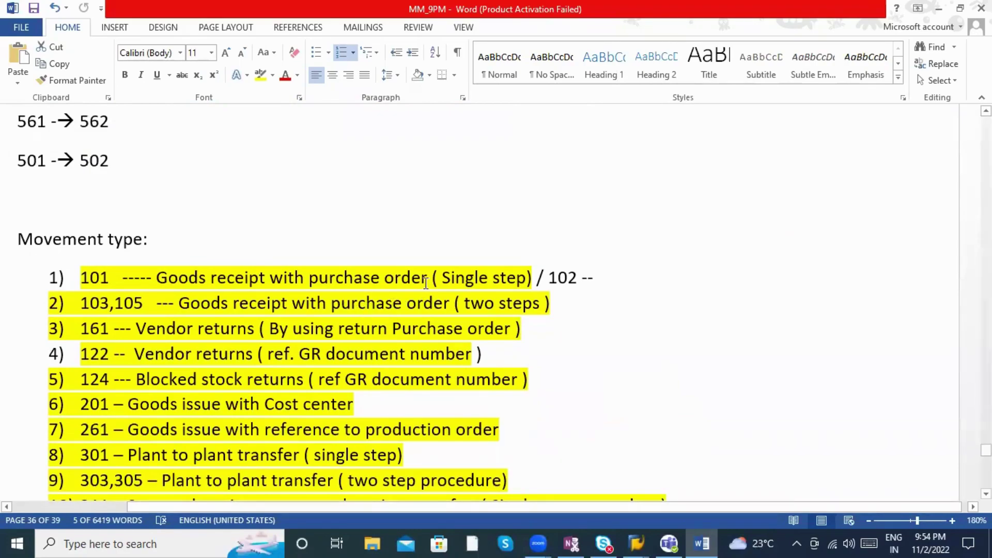
{"action": "scroll", "coordinate": [406, 286], "scroll_direction": "down", "scroll_amount": 8}
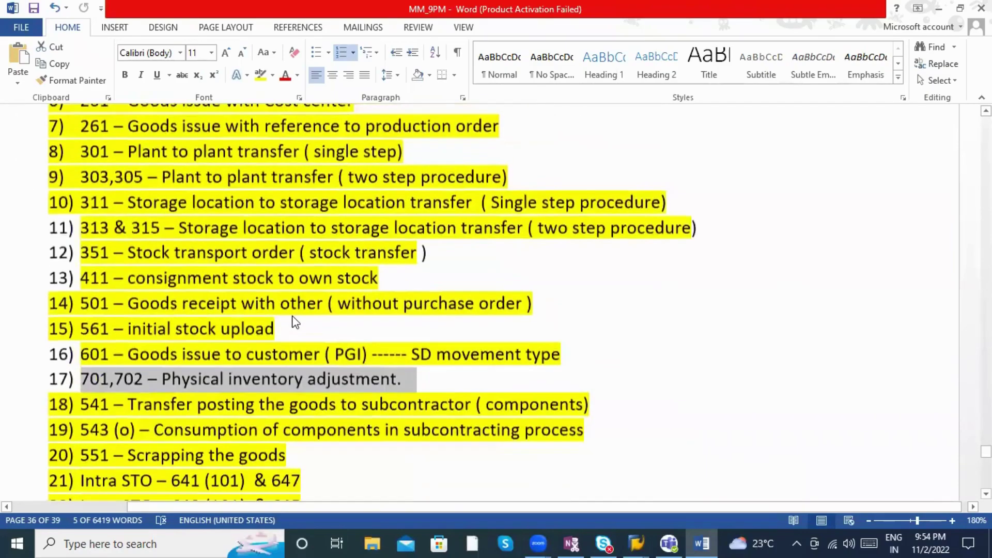
{"action": "scroll", "coordinate": [162, 303], "scroll_direction": "down", "scroll_amount": 5}
{"action": "scroll", "coordinate": [155, 313], "scroll_direction": "up", "scroll_amount": 2}
{"action": "scroll", "coordinate": [160, 290], "scroll_direction": "up", "scroll_amount": 5}
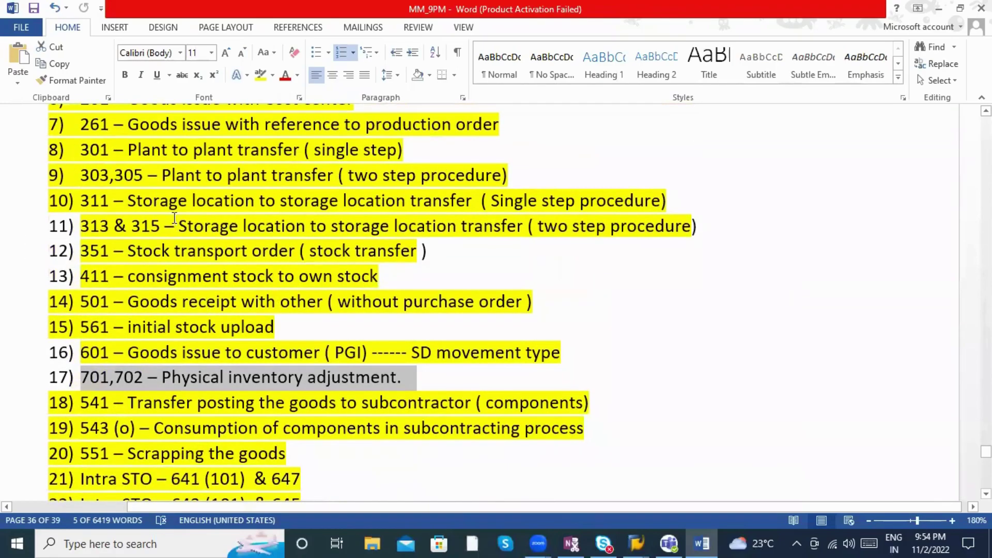
{"action": "scroll", "coordinate": [287, 361], "scroll_direction": "up", "scroll_amount": 1}
{"action": "scroll", "coordinate": [275, 355], "scroll_direction": "up", "scroll_amount": 1}
{"action": "scroll", "coordinate": [265, 348], "scroll_direction": "down", "scroll_amount": 1}
{"action": "scroll", "coordinate": [270, 349], "scroll_direction": "down", "scroll_amount": 4}
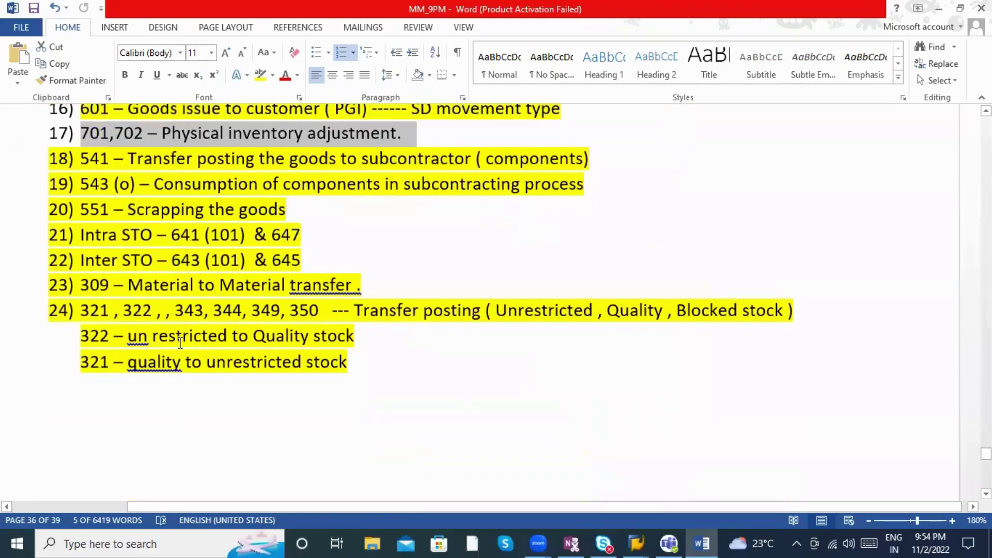
{"action": "left_click_drag", "start_coordinate": [92, 311], "coordinate": [345, 368]}
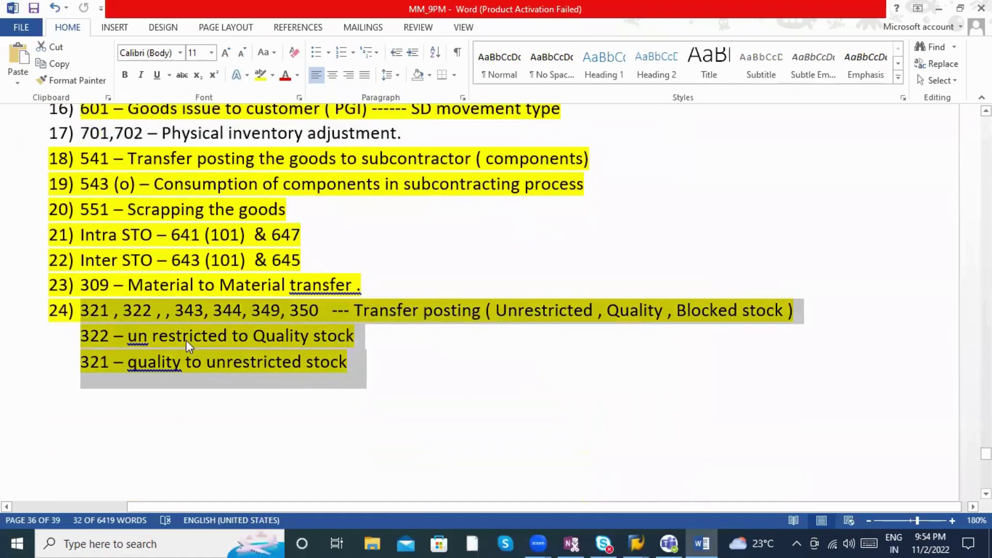
{"action": "scroll", "coordinate": [206, 331], "scroll_direction": "up", "scroll_amount": 2}
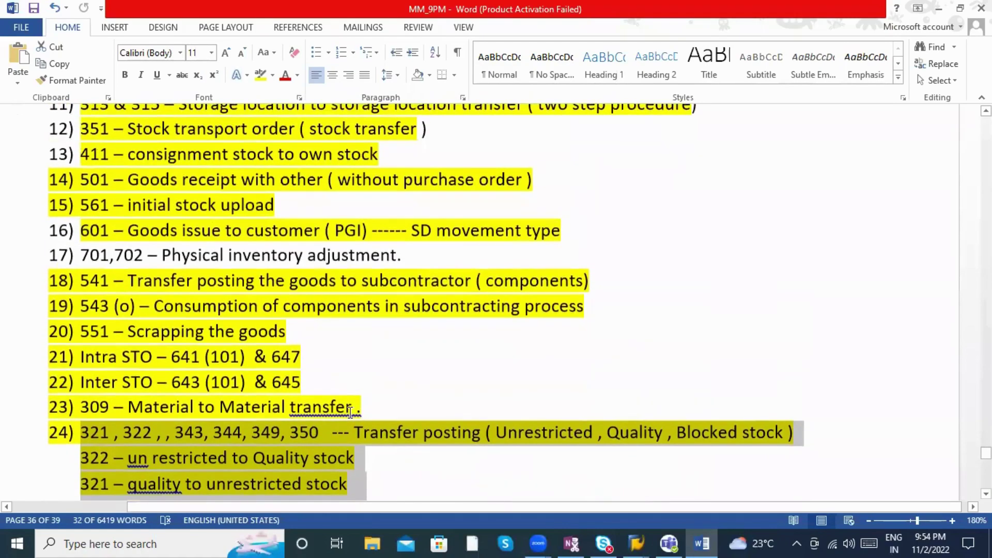
{"action": "scroll", "coordinate": [321, 387], "scroll_direction": "up", "scroll_amount": 1}
{"action": "left_click", "coordinate": [149, 374]}
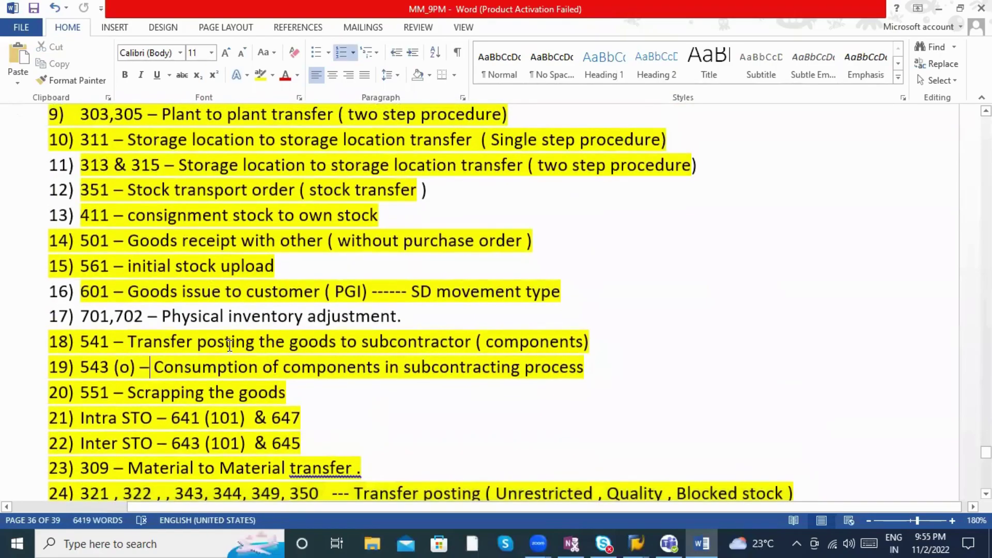
{"action": "scroll", "coordinate": [229, 346], "scroll_direction": "up", "scroll_amount": 2}
{"action": "scroll", "coordinate": [230, 346], "scroll_direction": "up", "scroll_amount": 5}
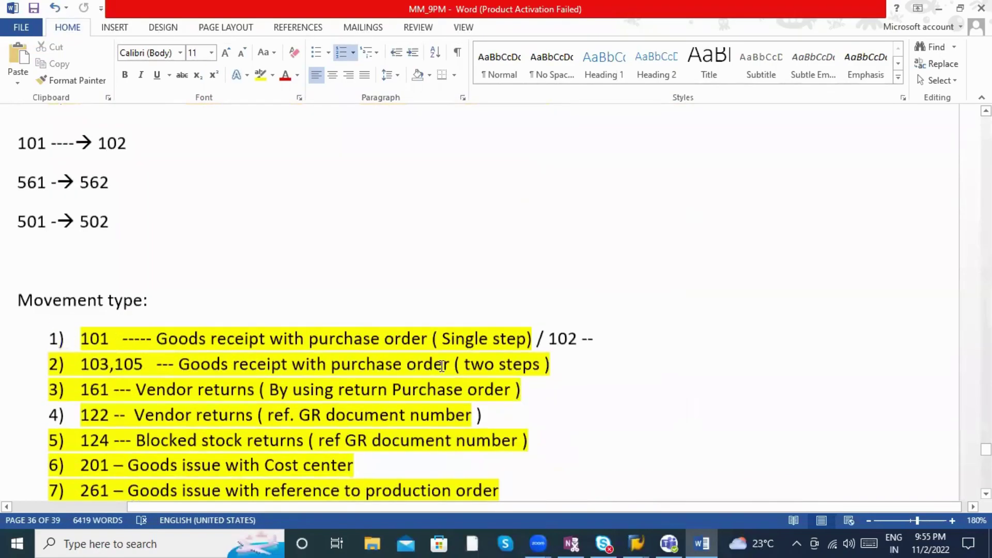
Step: Switch to SAP, leave the purchase order and invoice displays, and open the reference IMG through transaction SPRO
{"action": "key", "text": "alt+Tab"}
{"action": "key", "text": "Tab"}
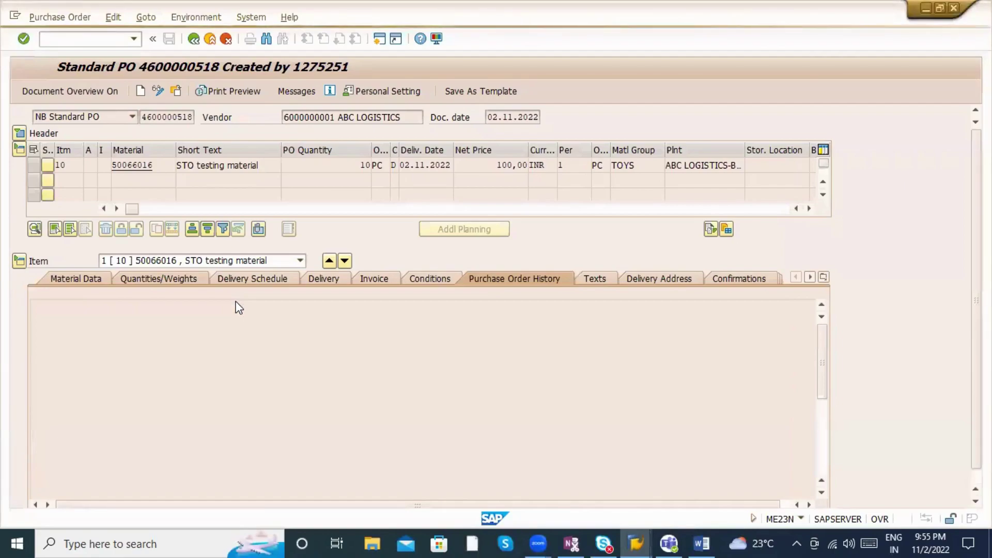
{"action": "left_click", "coordinate": [195, 39]}
{"action": "left_click", "coordinate": [209, 39]}
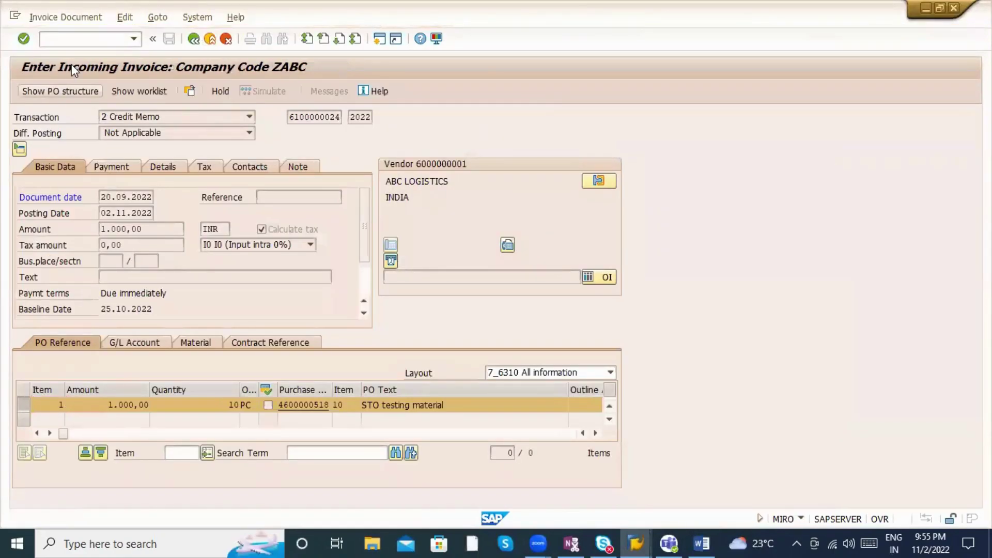
{"action": "left_click", "coordinate": [100, 46]}
{"action": "type", "text": "/"}
{"action": "type", "text": "nmiro"}
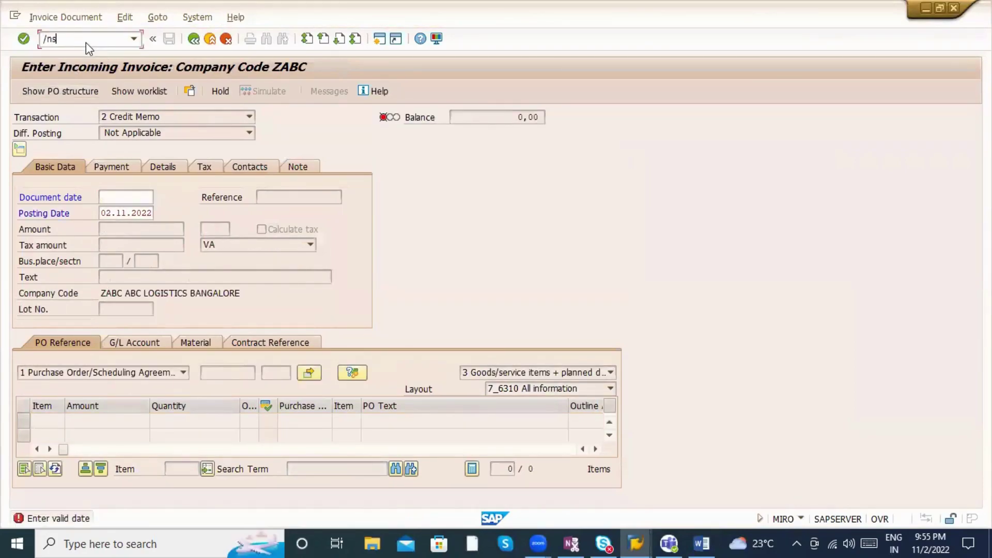
{"action": "key", "text": "Return"}
{"action": "type", "text": "/nspro"}
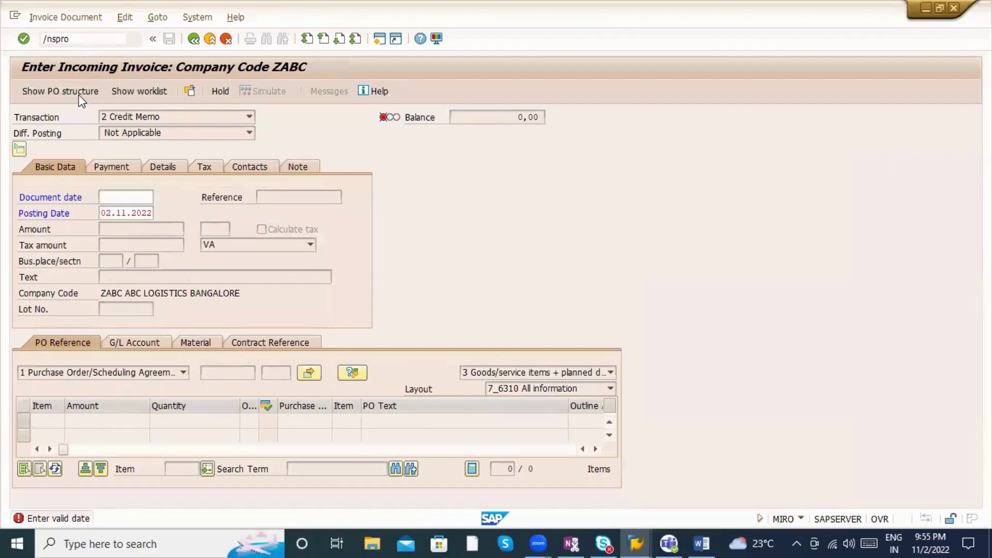
{"action": "key", "text": "Return"}
{"action": "left_click", "coordinate": [78, 95]}
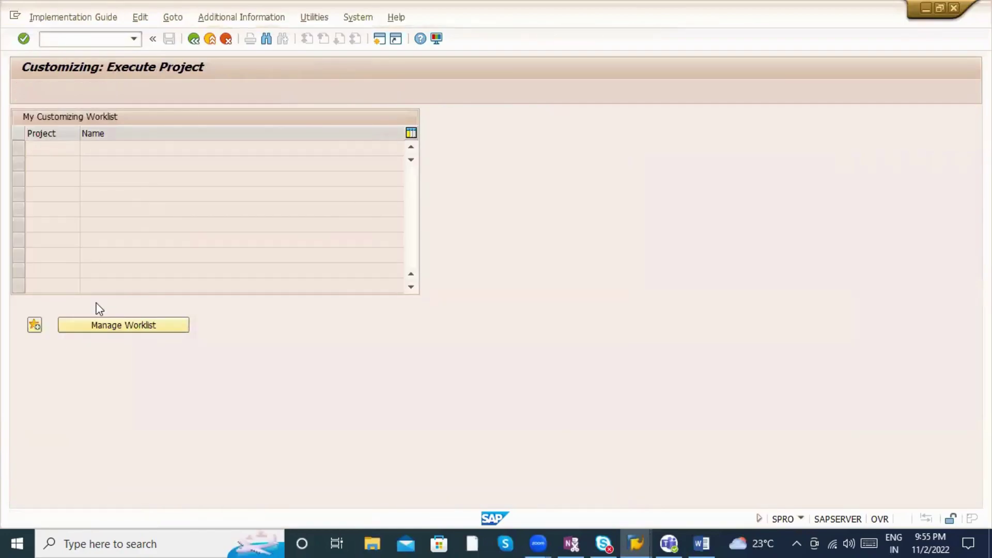
Step: Expand Materials Management, Purchasing and Purchase Order in the IMG structure
{"action": "scroll", "coordinate": [7, 312], "scroll_direction": "down", "scroll_amount": 4}
{"action": "scroll", "coordinate": [11, 342], "scroll_direction": "down", "scroll_amount": 2}
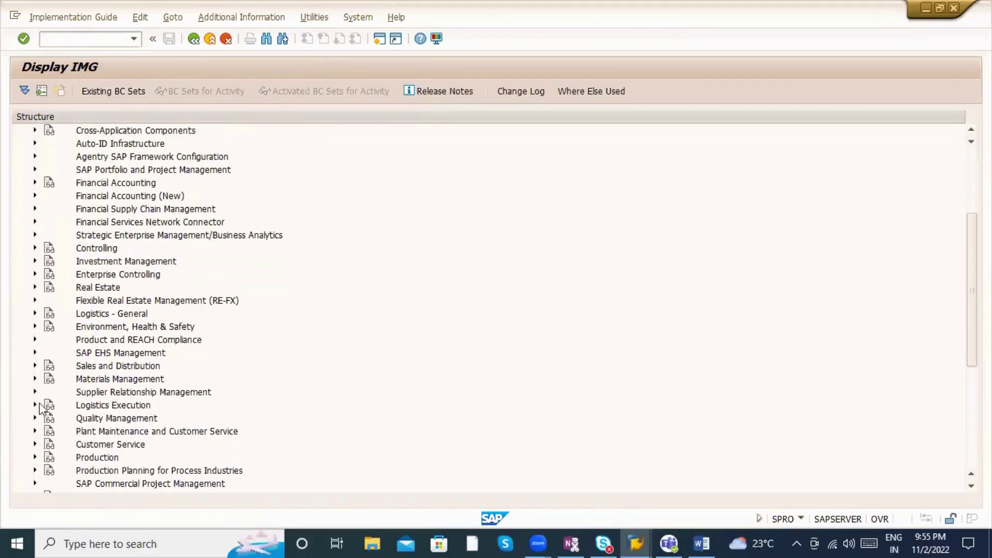
{"action": "double_click", "coordinate": [155, 380]}
{"action": "scroll", "coordinate": [150, 352], "scroll_direction": "down", "scroll_amount": 3}
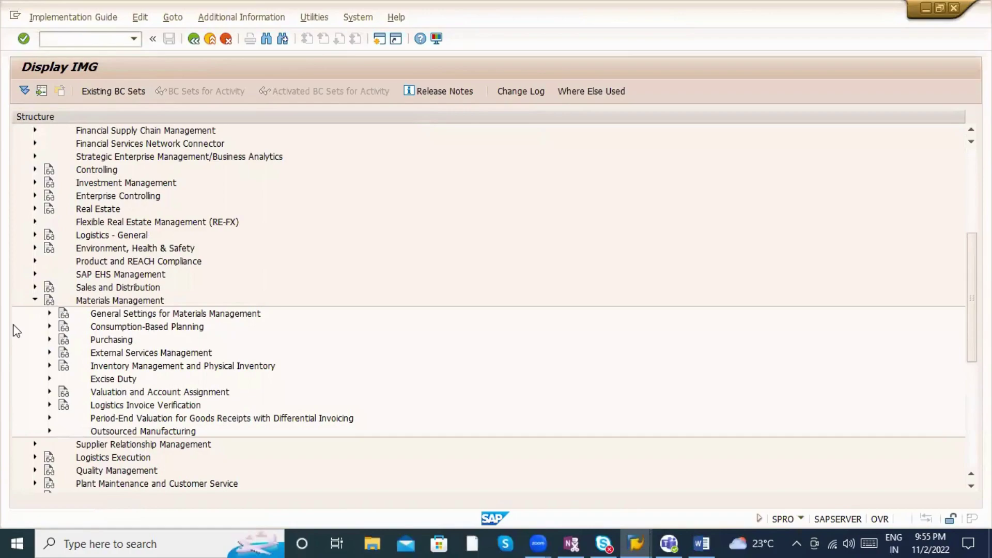
{"action": "scroll", "coordinate": [48, 319], "scroll_direction": "down", "scroll_amount": 2}
{"action": "left_click", "coordinate": [49, 314]}
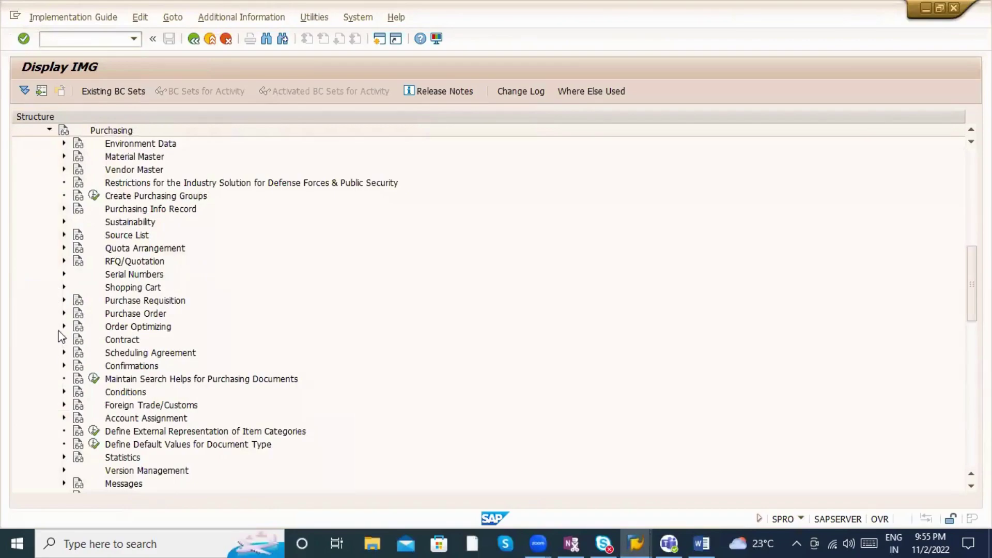
{"action": "left_click", "coordinate": [63, 315]}
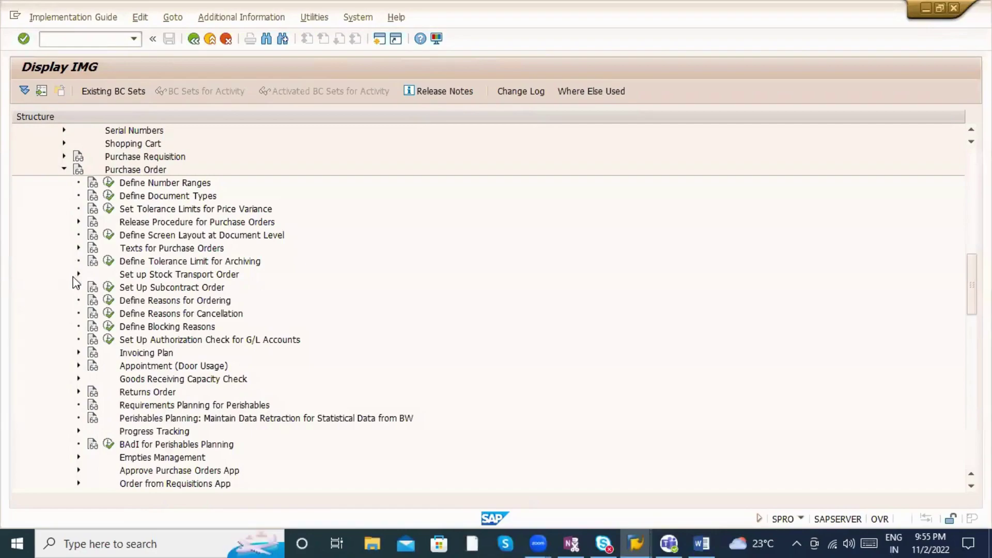
Step: Look through the activities under Set up Stock Transport Order and collapse that node
{"action": "left_click", "coordinate": [78, 275]}
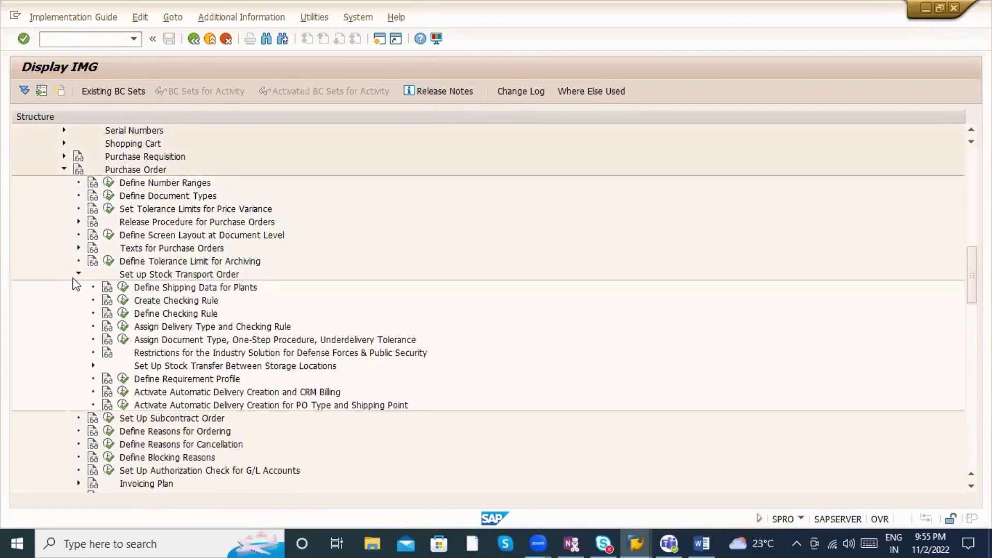
{"action": "scroll", "coordinate": [279, 299], "scroll_direction": "down", "scroll_amount": 3}
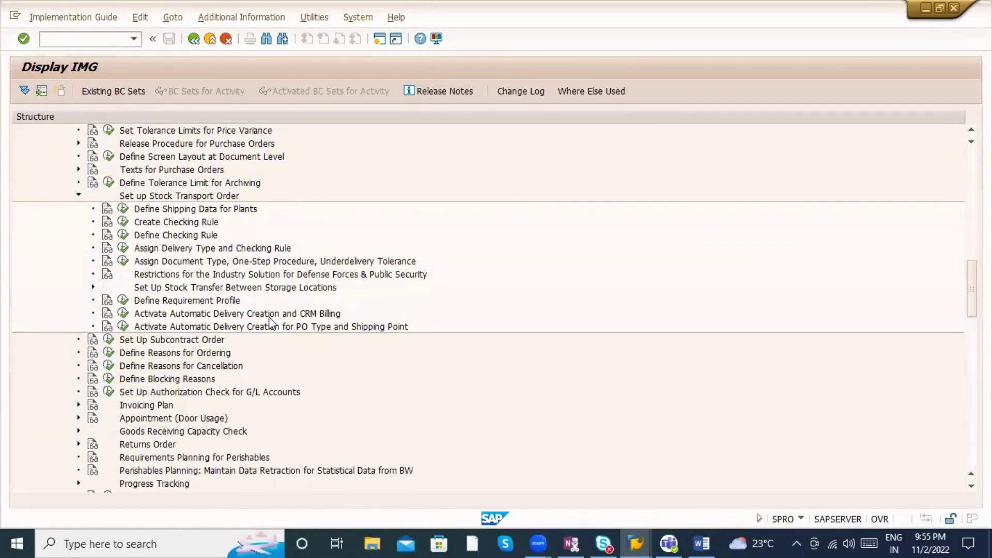
{"action": "scroll", "coordinate": [343, 324], "scroll_direction": "up", "scroll_amount": 1}
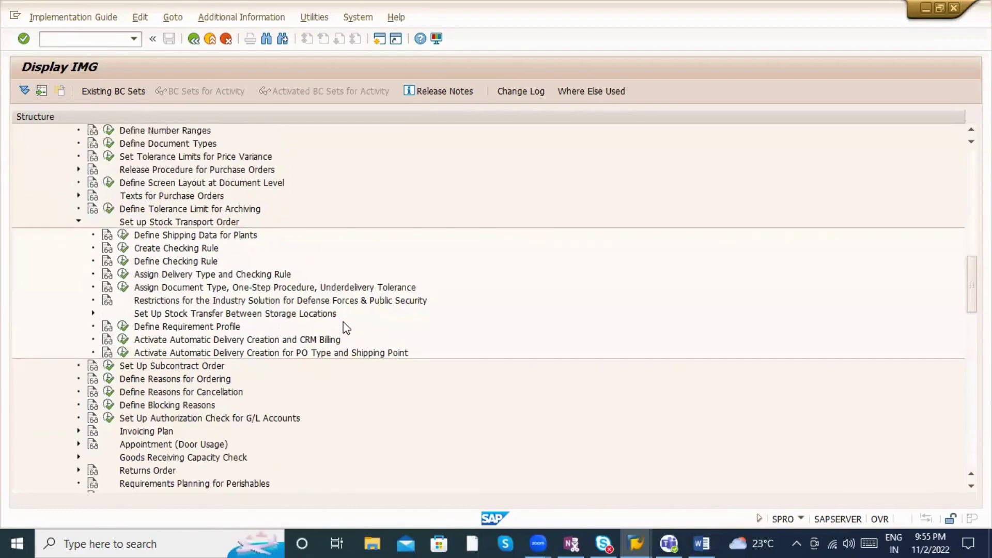
{"action": "scroll", "coordinate": [344, 317], "scroll_direction": "up", "scroll_amount": 1}
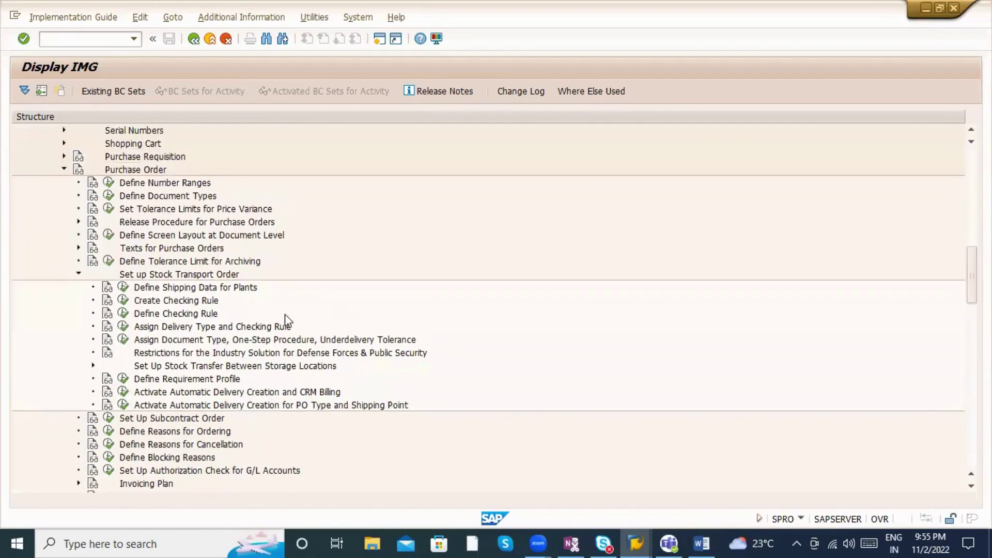
{"action": "left_click", "coordinate": [79, 273]}
{"action": "scroll", "coordinate": [320, 312], "scroll_direction": "down", "scroll_amount": 1}
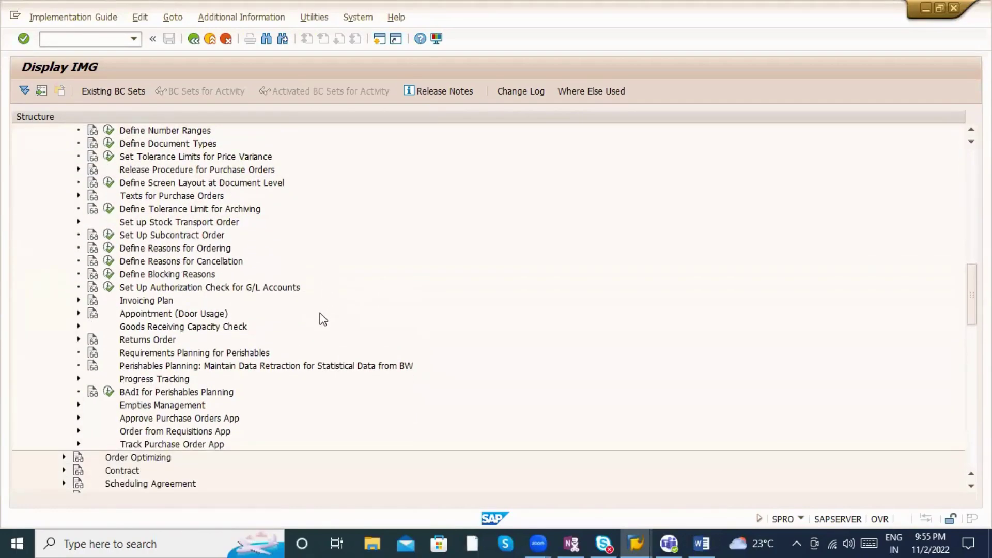
Step: Expand Returns Order, read the Returns to Vendor documentation and open that customizing activity
{"action": "left_click", "coordinate": [78, 339]}
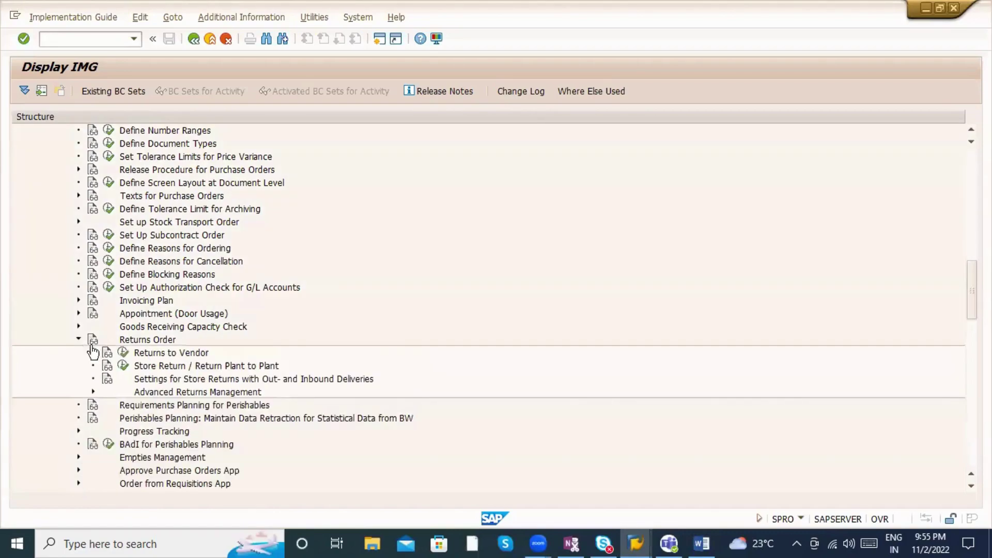
{"action": "left_click", "coordinate": [107, 352]}
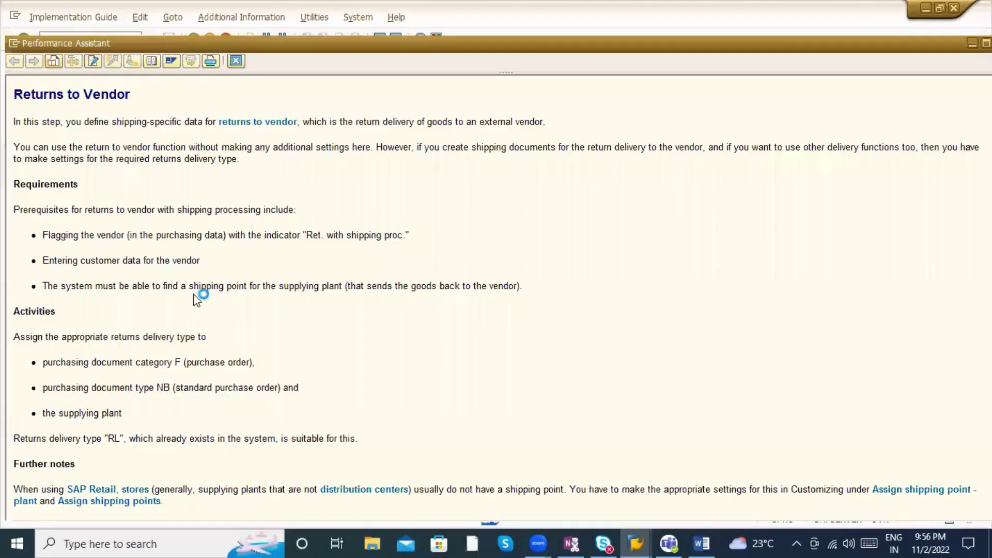
{"action": "key", "text": "Escape"}
{"action": "left_click", "coordinate": [125, 353]}
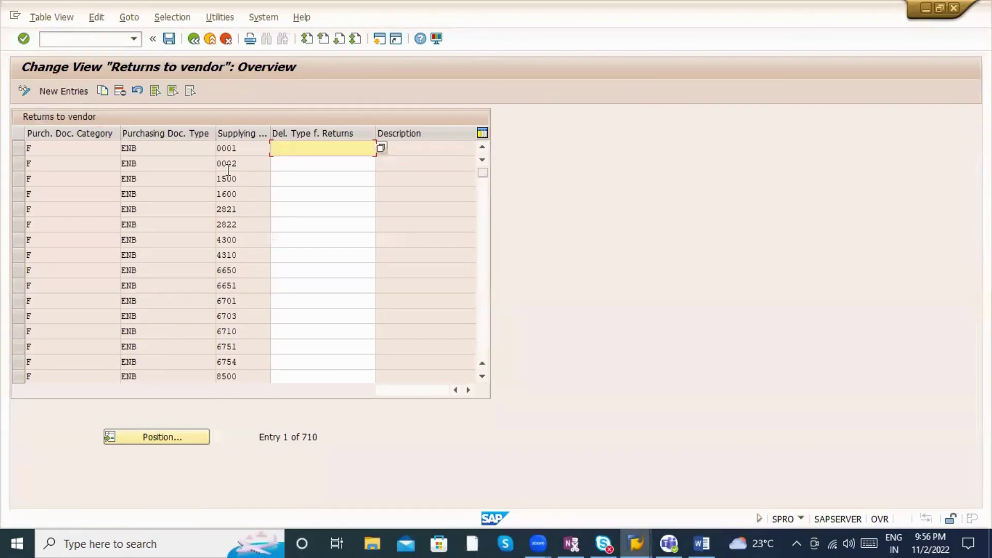
Step: Examine the returns delivery types assigned to the ENB and NB document types by supplying plant
{"action": "scroll", "coordinate": [182, 257], "scroll_direction": "down", "scroll_amount": 1}
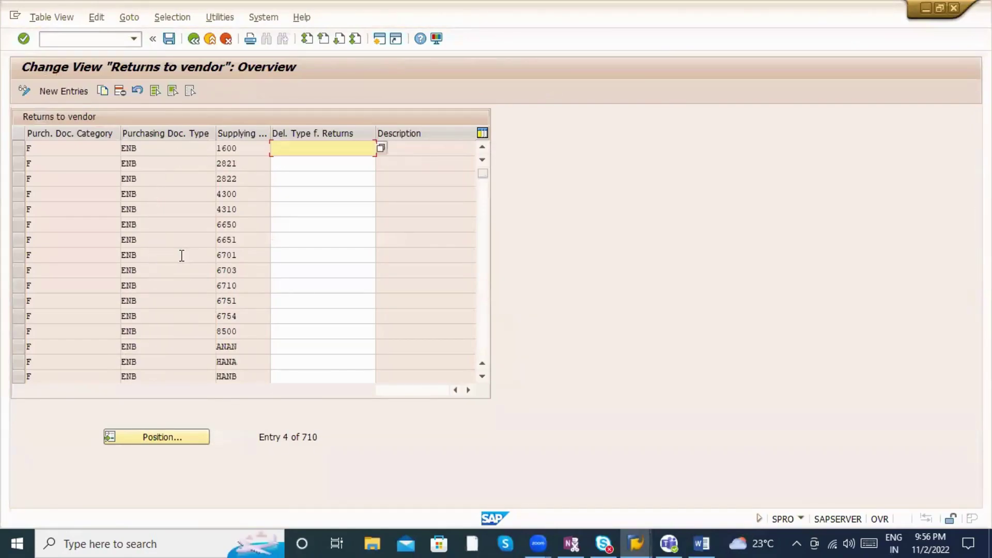
{"action": "scroll", "coordinate": [245, 186], "scroll_direction": "down", "scroll_amount": 1}
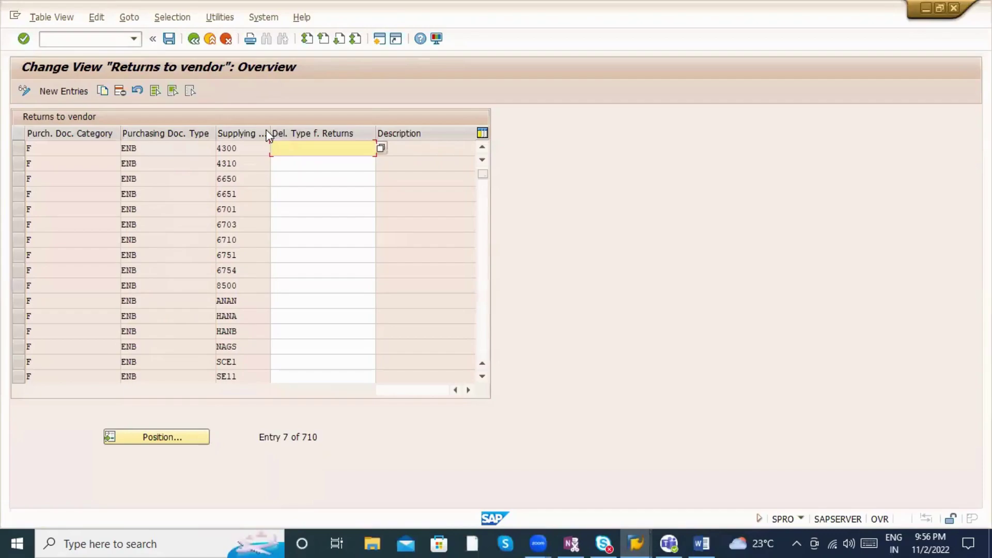
{"action": "scroll", "coordinate": [333, 272], "scroll_direction": "down", "scroll_amount": 4}
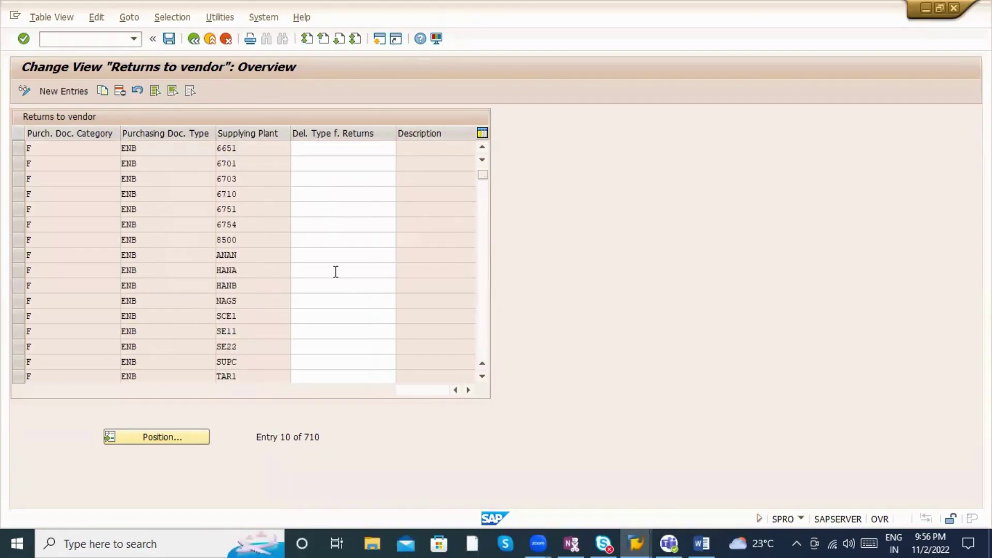
{"action": "scroll", "coordinate": [334, 271], "scroll_direction": "down", "scroll_amount": 4}
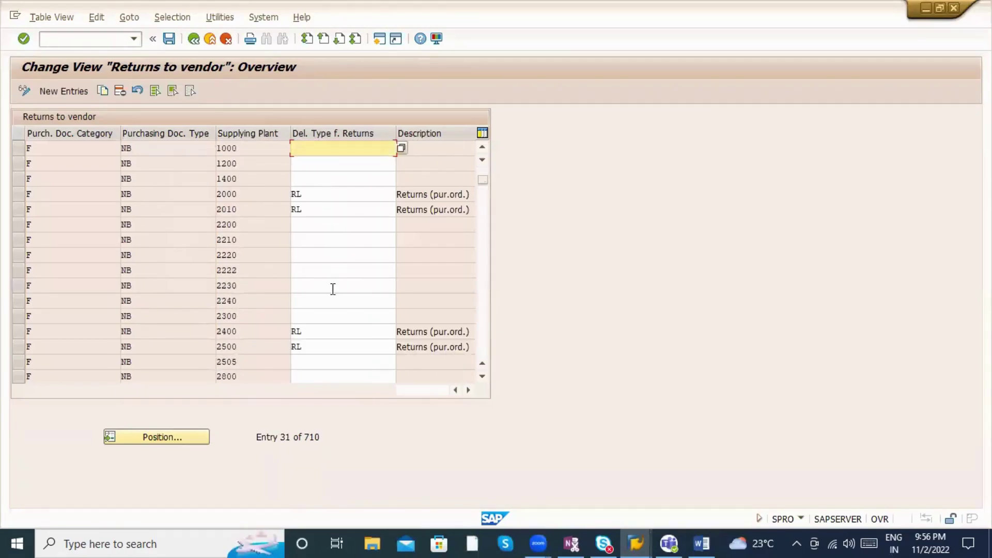
{"action": "left_click", "coordinate": [321, 336]}
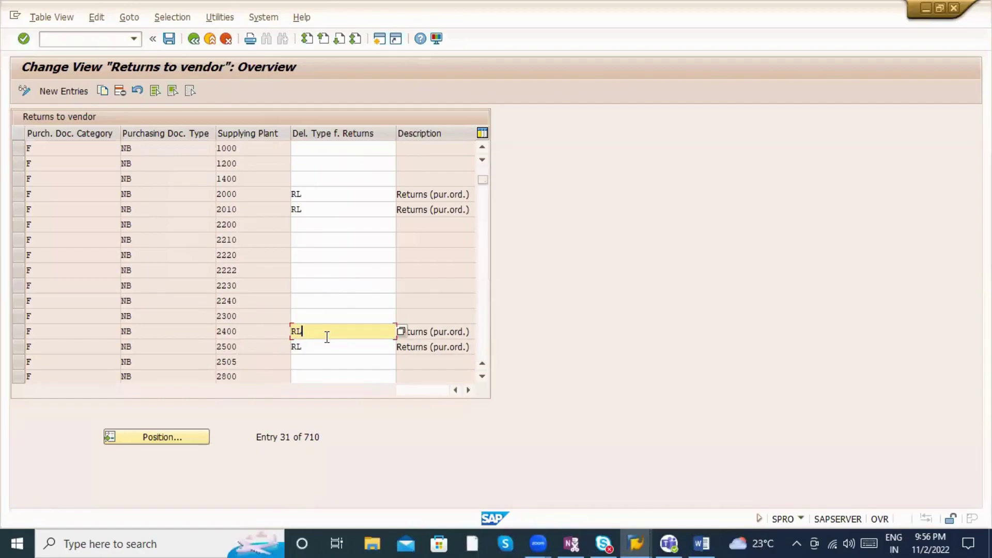
{"action": "left_click", "coordinate": [334, 196]}
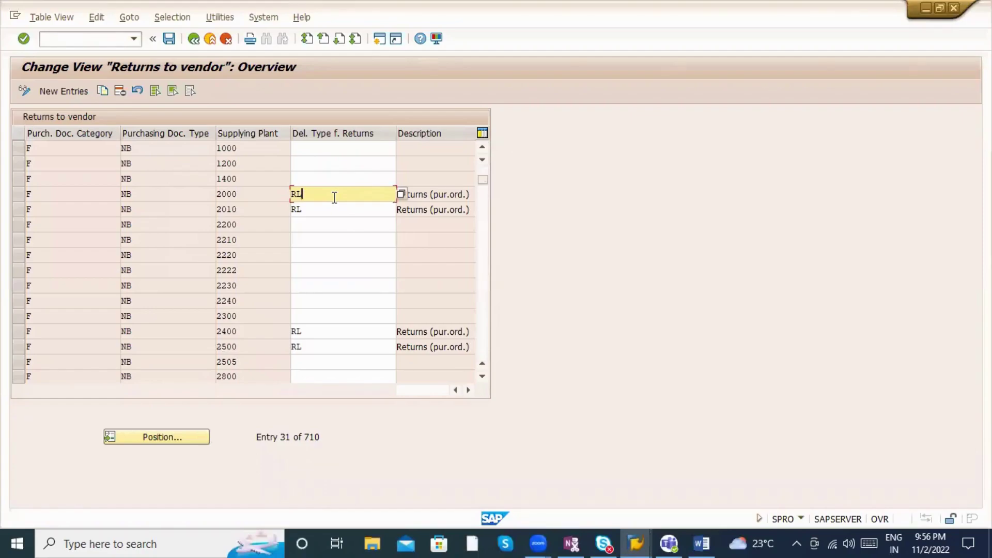
{"action": "key", "text": "Return"}
{"action": "scroll", "coordinate": [288, 224], "scroll_direction": "down", "scroll_amount": 3}
{"action": "scroll", "coordinate": [285, 251], "scroll_direction": "down", "scroll_amount": 2}
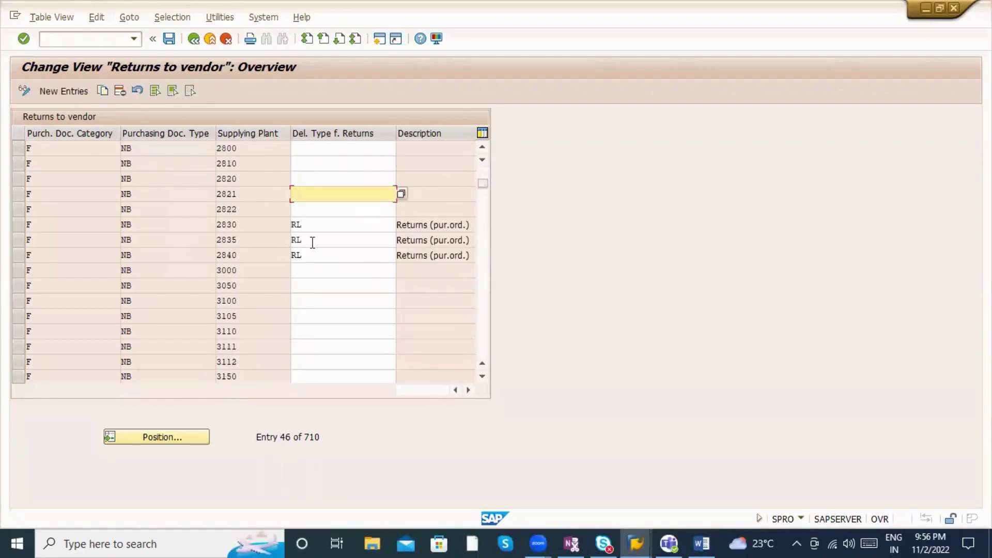
{"action": "left_click", "coordinate": [312, 239]}
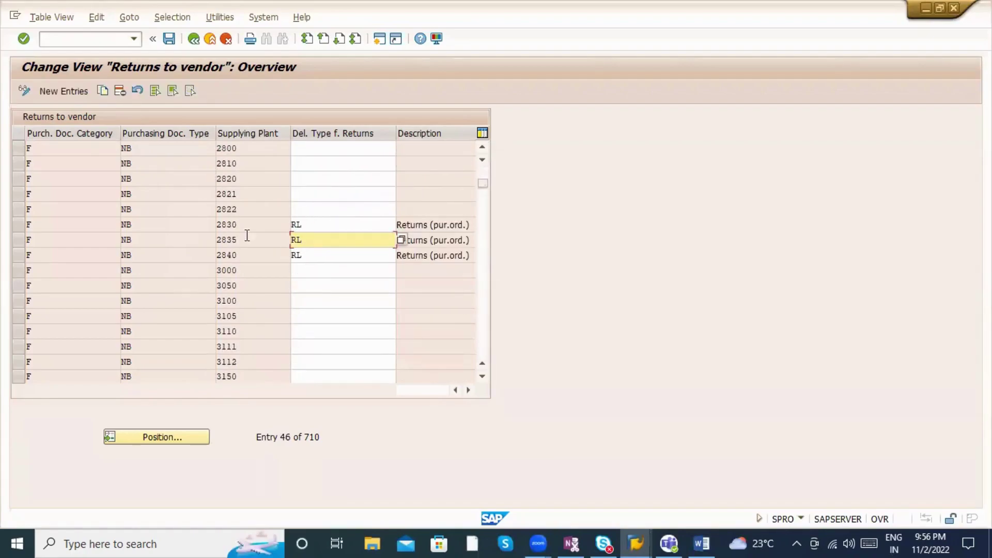
Step: Position the returns to vendor table on document type NB and supplying plant ZAB1
{"action": "left_click", "coordinate": [174, 438]}
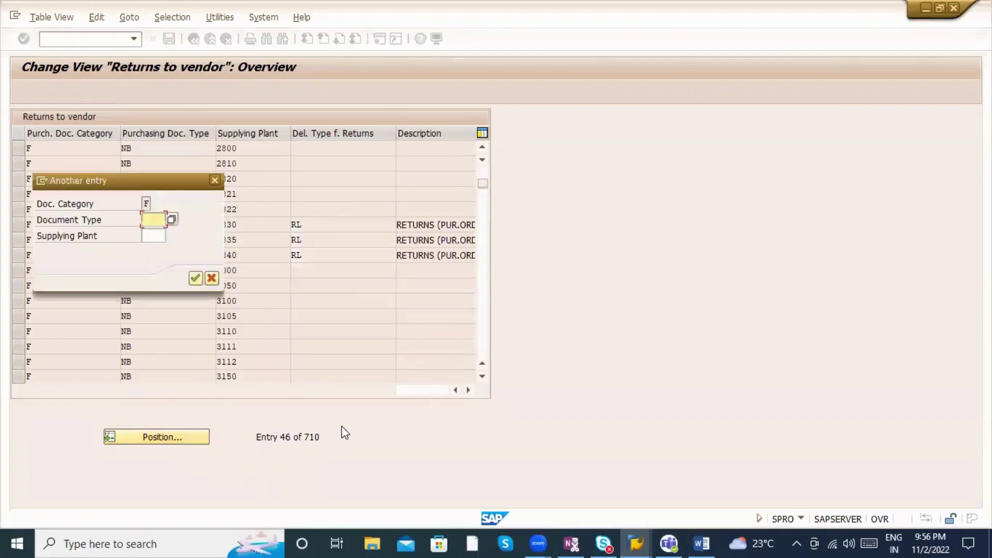
{"action": "type", "text": "NB"}
{"action": "key", "text": "Tab"}
{"action": "type", "text": "ZAB1"}
{"action": "key", "text": "Return"}
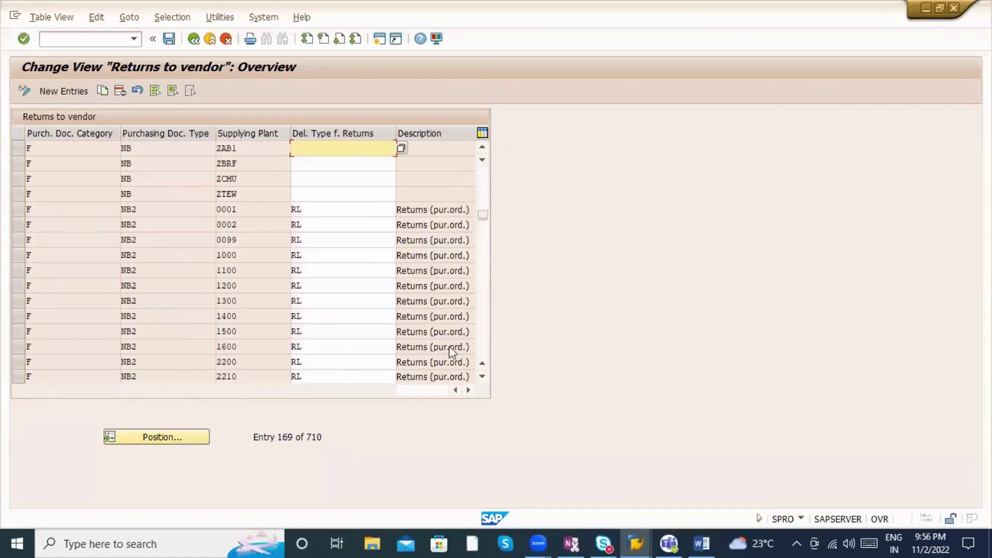
Step: Assign returns delivery type RL to document type NB with supplying plant ZAB1, save the table and return to the IMG
{"action": "type", "text": "RL"}
{"action": "key", "text": "Return"}
{"action": "key", "text": "ctrl+s"}
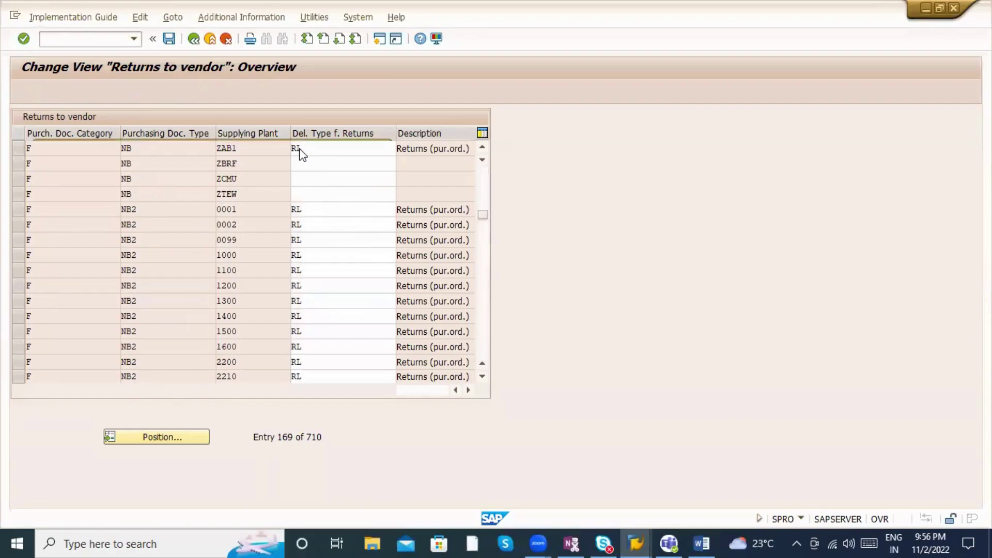
{"action": "key", "text": "Return"}
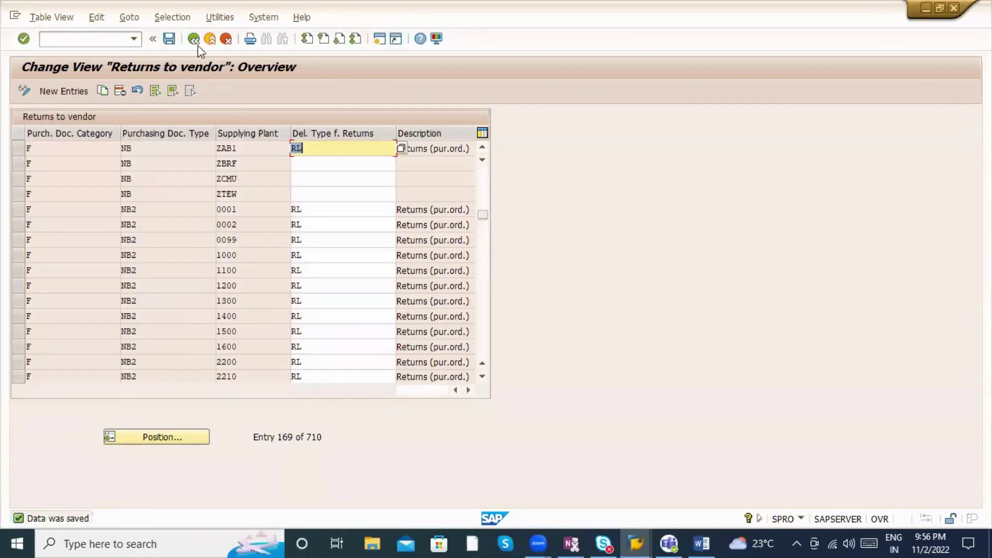
{"action": "left_click", "coordinate": [194, 38]}
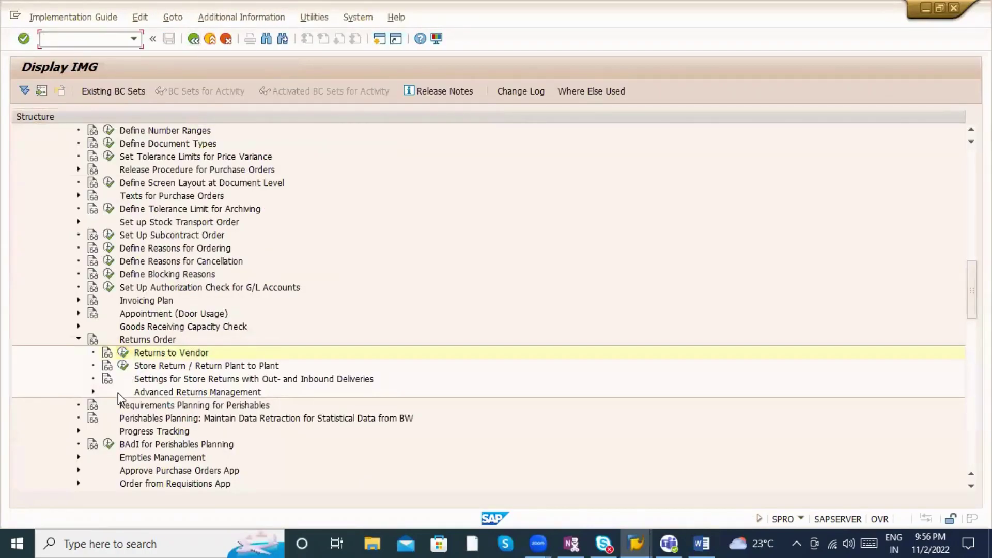
Step: Open the Store Return / Return Plant to Plant activity, examine its delivery types by supplying plant and leave the IMG
{"action": "left_click", "coordinate": [91, 392]}
{"action": "left_click", "coordinate": [93, 366]}
{"action": "left_click", "coordinate": [124, 341]}
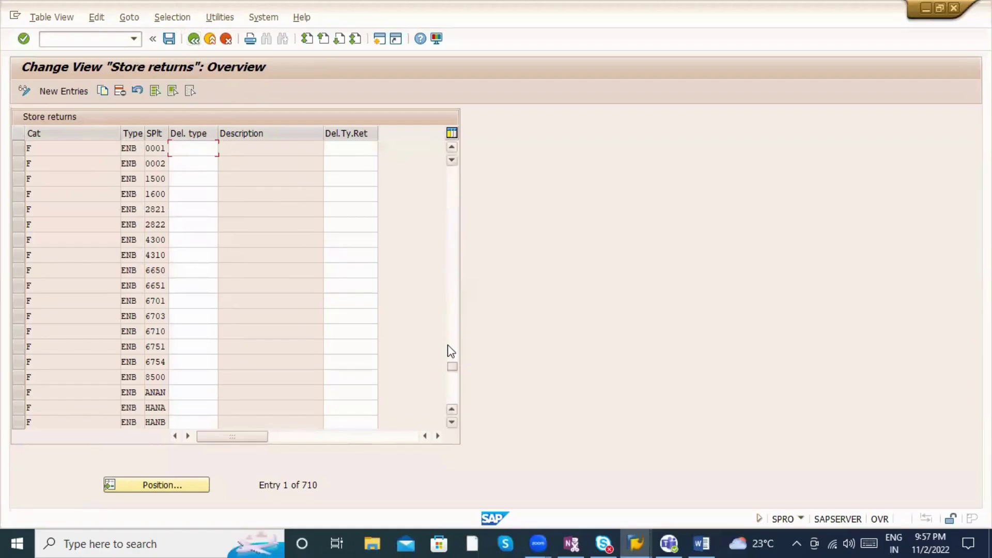
{"action": "left_click", "coordinate": [211, 194]}
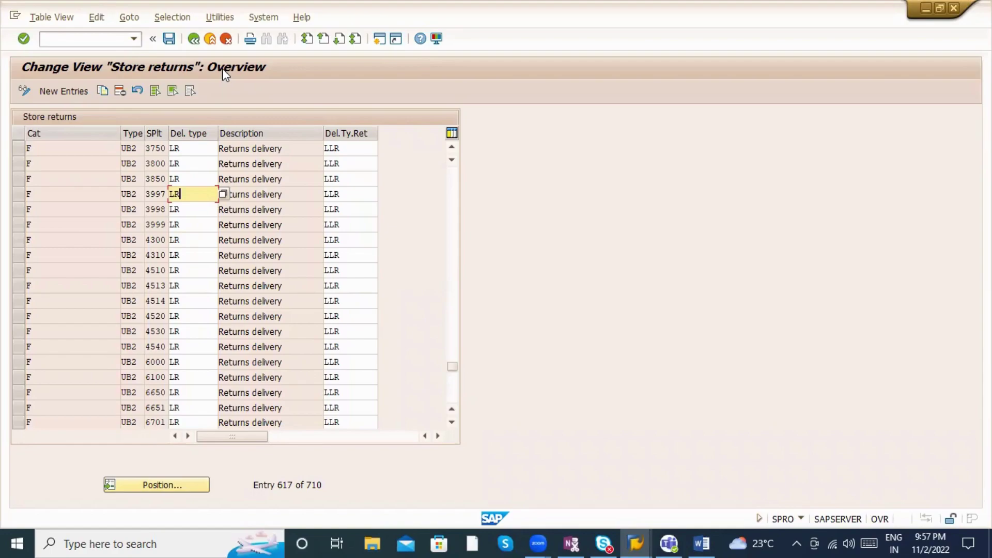
{"action": "left_click", "coordinate": [197, 40]}
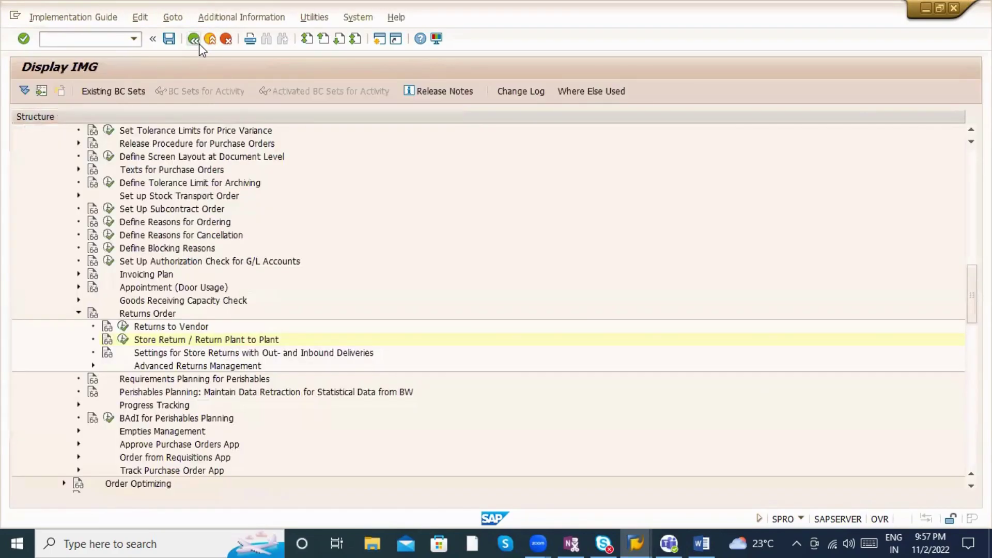
{"action": "left_click", "coordinate": [198, 41]}
{"action": "type", "text": "/"}
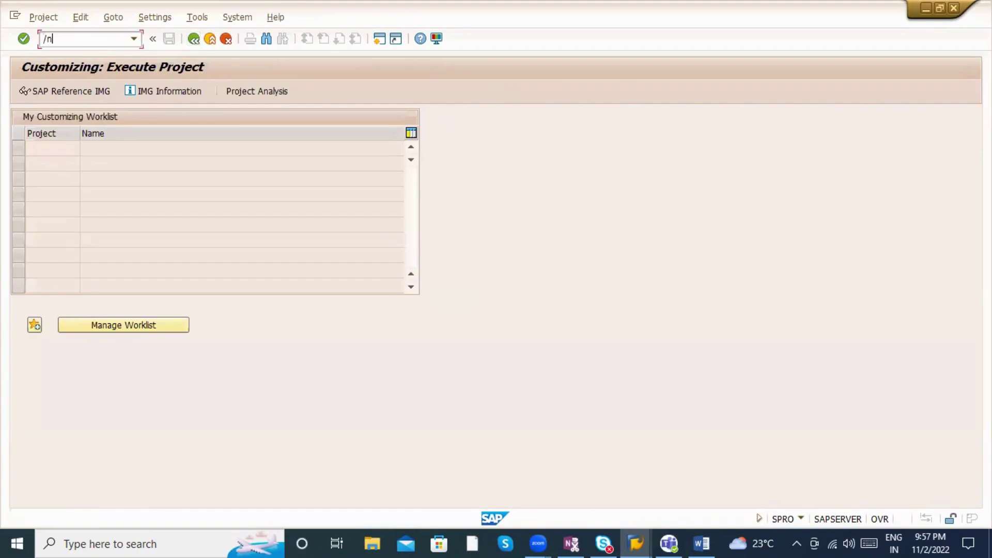
{"action": "type", "text": "nme21n"}
{"action": "key", "text": "Return"}
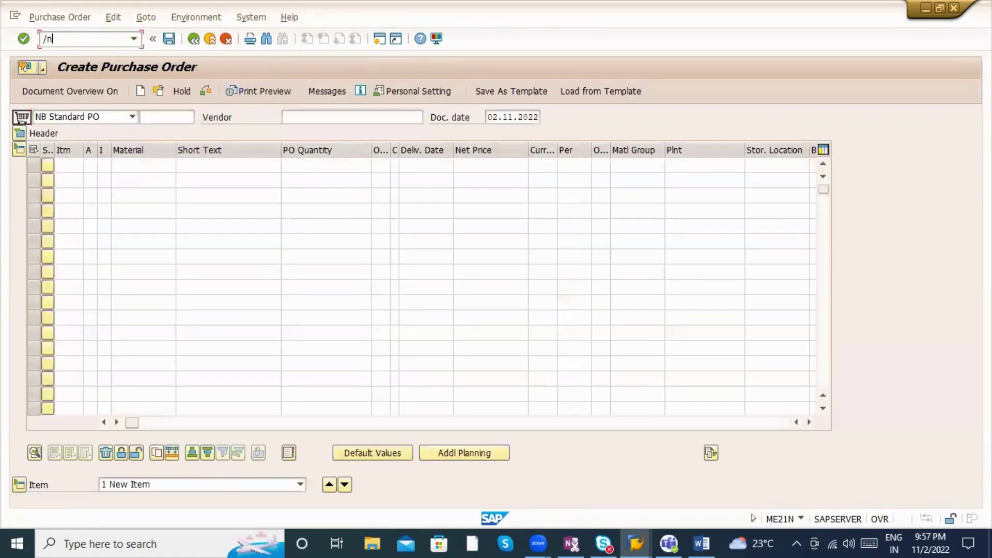
Step: Open vendor ABC LOGISTICS in XK02 with the Address and Control data selected and purchasing organization ZABC
{"action": "key", "text": "Return"}
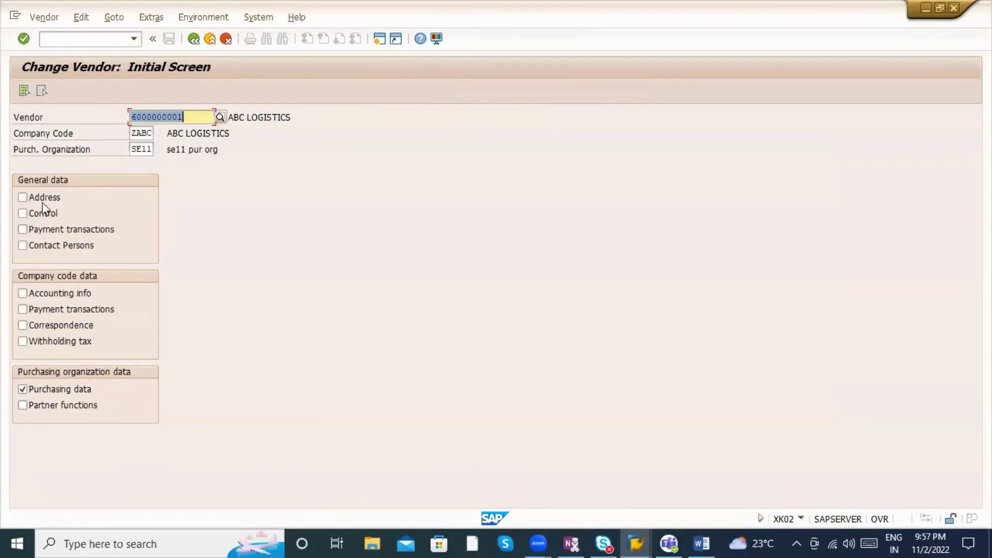
{"action": "left_click", "coordinate": [45, 216]}
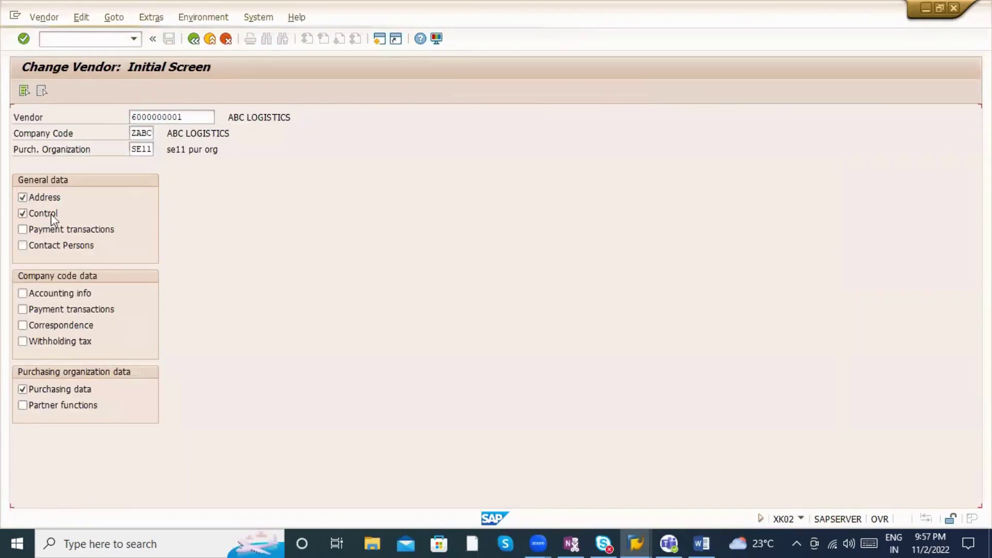
{"action": "key", "text": "Tab"}
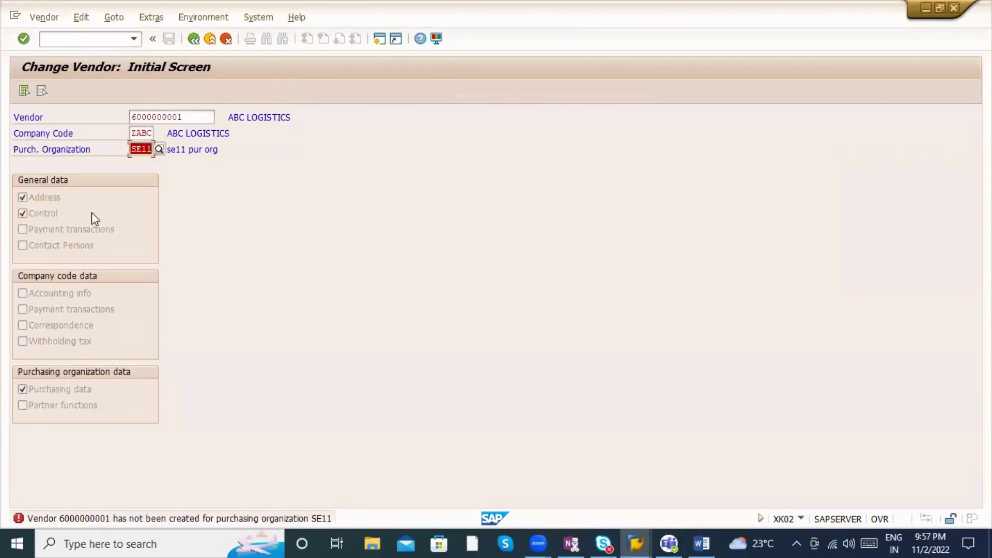
{"action": "key", "text": "Delete"}
{"action": "type", "text": "ZANB"}
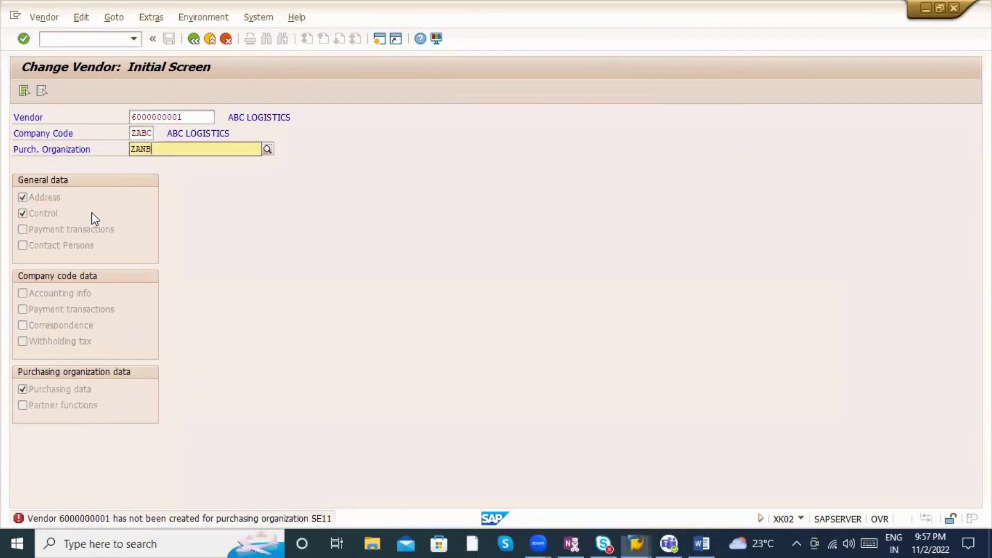
{"action": "type", "text": "X"}
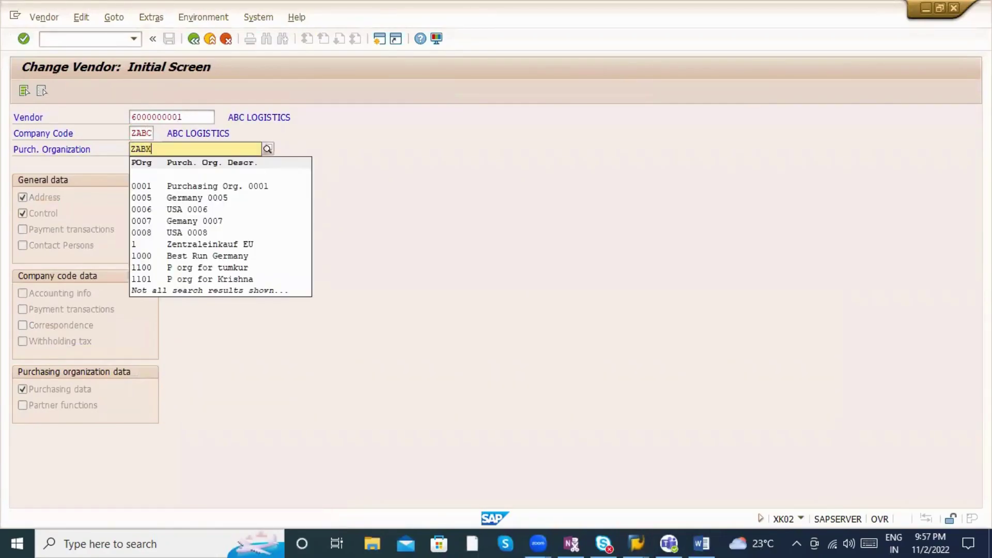
{"action": "type", "text": "C"}
{"action": "key", "text": "Return"}
{"action": "key", "text": "Return"}
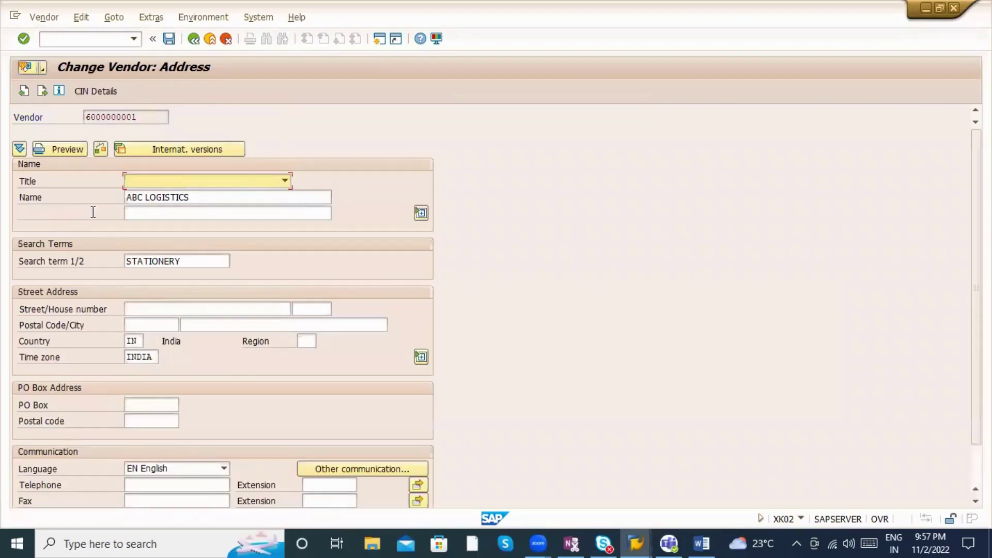
Step: Check the customer assigned in the vendor's Control data and exit the vendor master
{"action": "left_click", "coordinate": [42, 92]}
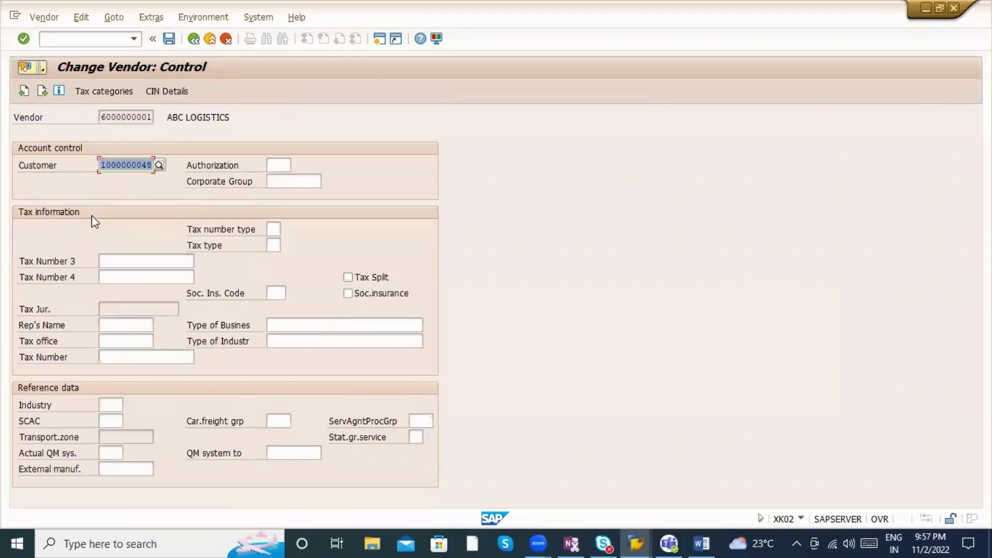
{"action": "left_click", "coordinate": [133, 165]}
{"action": "left_click", "coordinate": [97, 163]}
{"action": "left_click", "coordinate": [213, 38]}
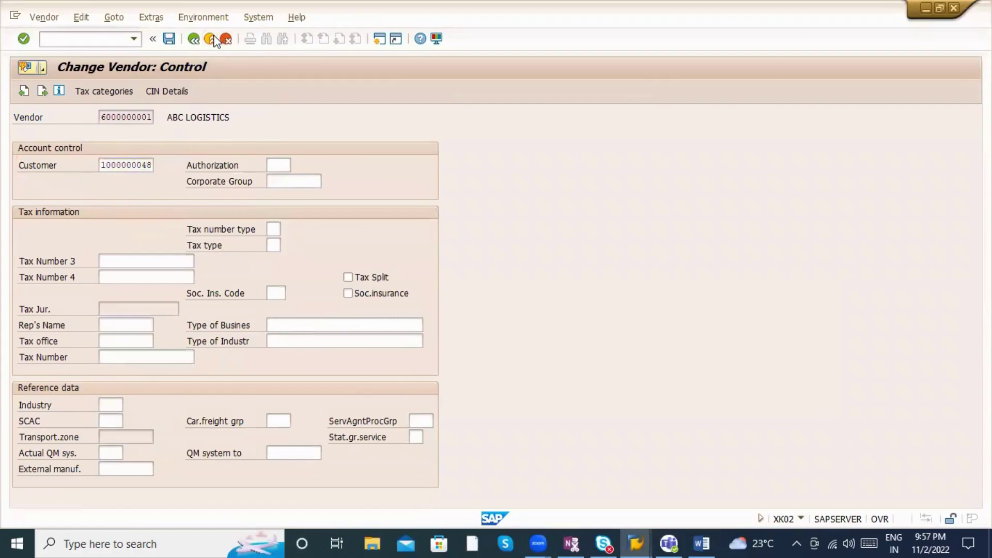
Step: Start an NB standard purchase order in ME21N for ABC LOGISTICS with purchasing organization ZABC, purchasing group 000 and company code ZABC
{"action": "type", "text": "m"}
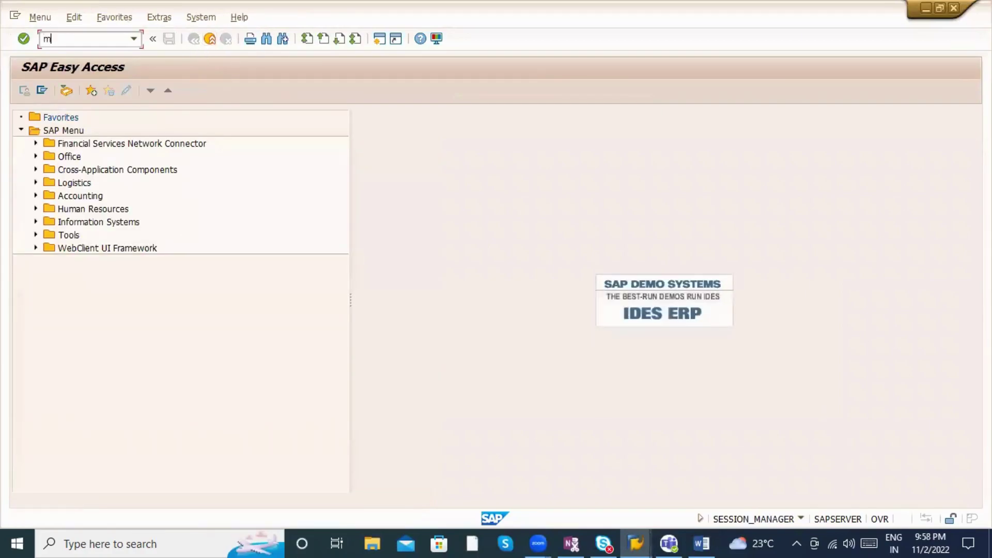
{"action": "key", "text": "Return"}
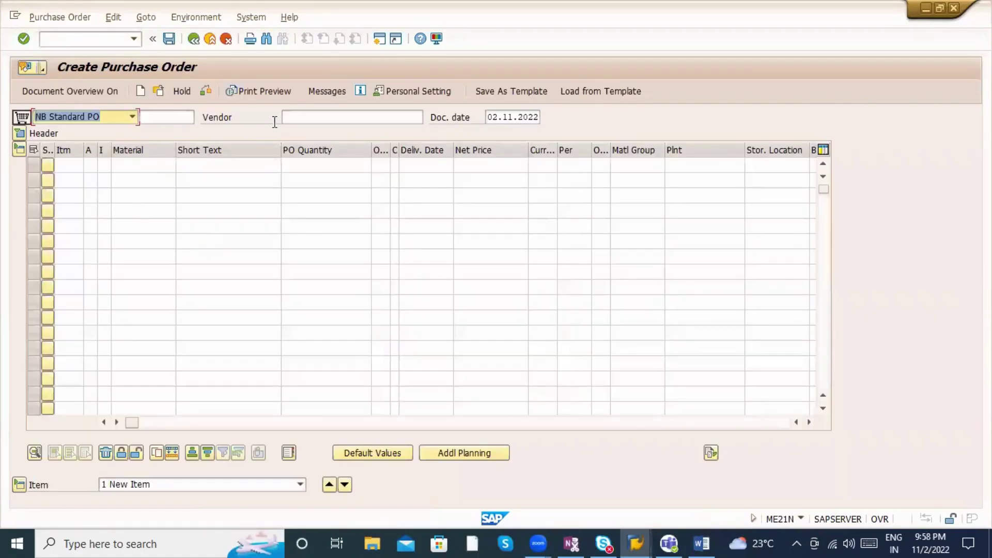
{"action": "left_click", "coordinate": [287, 118]}
{"action": "left_click", "coordinate": [291, 131]}
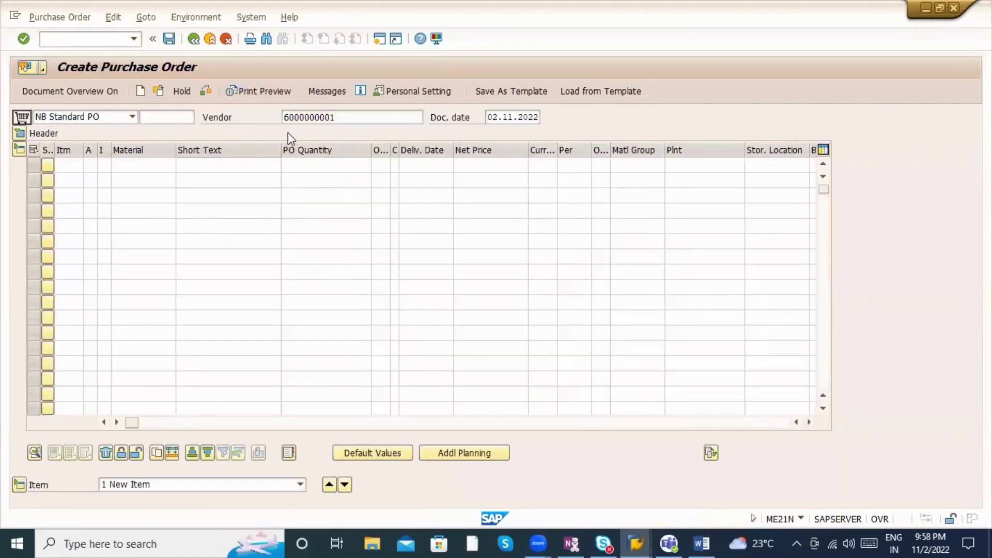
{"action": "key", "text": "Return"}
{"action": "left_click", "coordinate": [123, 165]}
{"action": "left_click", "coordinate": [123, 176]}
{"action": "left_click", "coordinate": [124, 182]}
{"action": "left_click", "coordinate": [125, 195]}
{"action": "left_click", "coordinate": [126, 198]}
{"action": "left_click", "coordinate": [127, 211]}
Step: Enter material 50066016 with plant ZAB1 as the first order item and mark it as a returns item
{"action": "left_click", "coordinate": [133, 308]}
{"action": "left_click", "coordinate": [134, 320]}
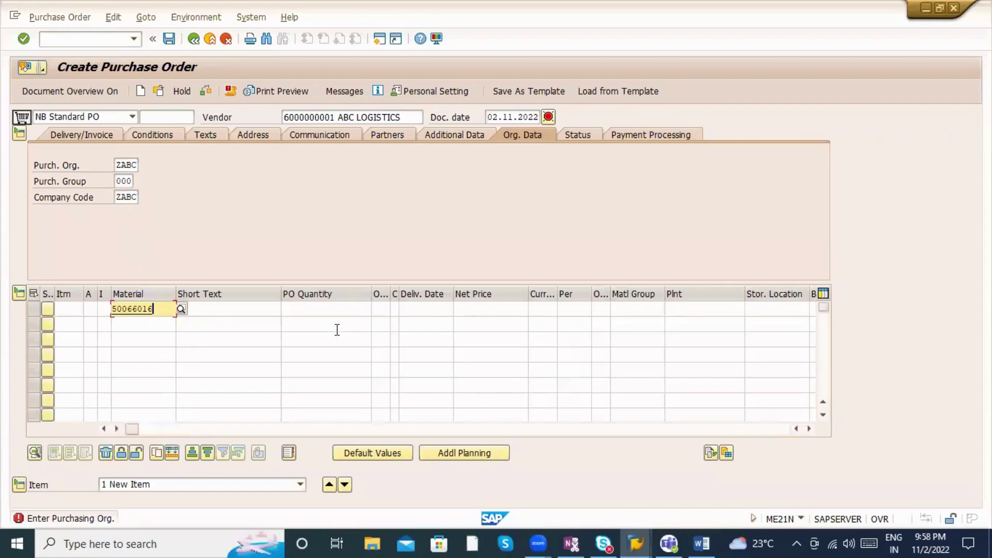
{"action": "left_click", "coordinate": [720, 309]}
{"action": "left_click", "coordinate": [706, 321]}
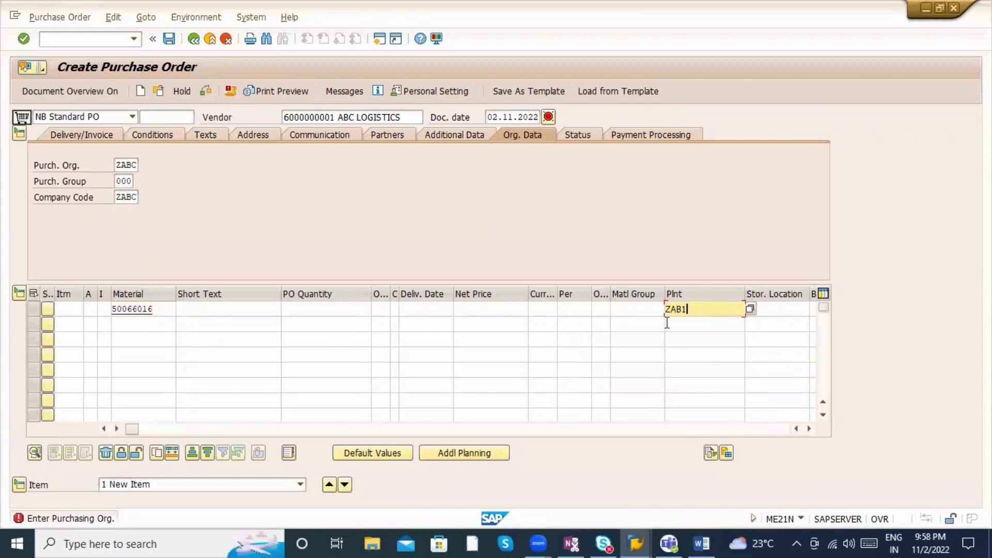
{"action": "left_click", "coordinate": [439, 292]}
{"action": "left_click", "coordinate": [436, 292]}
{"action": "left_click", "coordinate": [303, 429]}
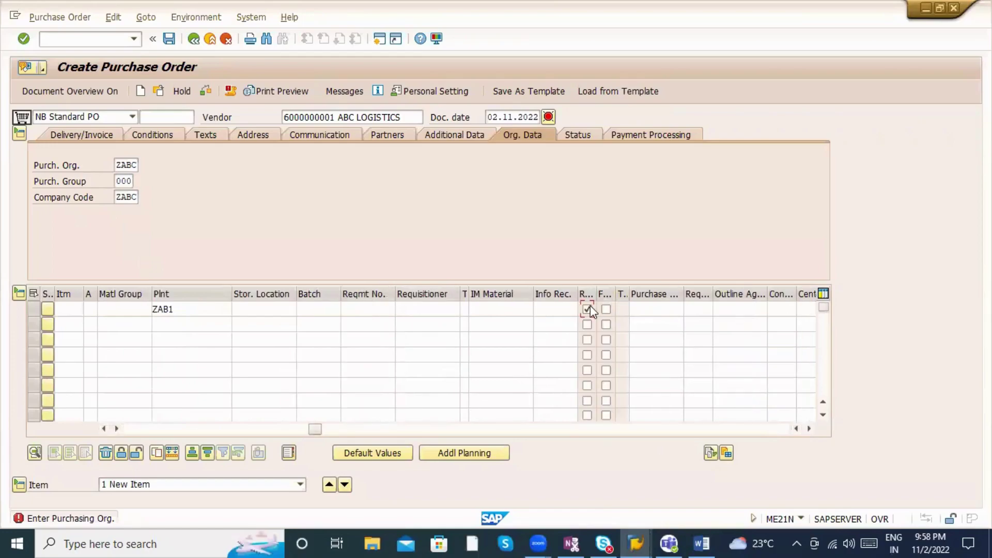
{"action": "left_click", "coordinate": [589, 308]}
{"action": "key", "text": "Return"}
{"action": "key", "text": "Return"}
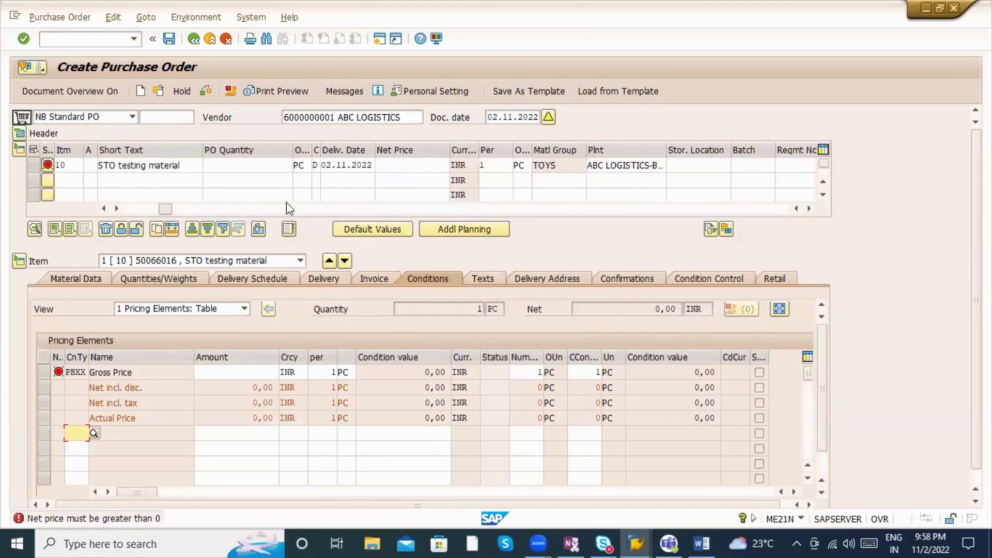
Step: Set the returns item's net price to 100 INR and its quantity to 1 PC
{"action": "left_click", "coordinate": [388, 168]}
{"action": "type", "text": "100"}
{"action": "left_click", "coordinate": [282, 168]}
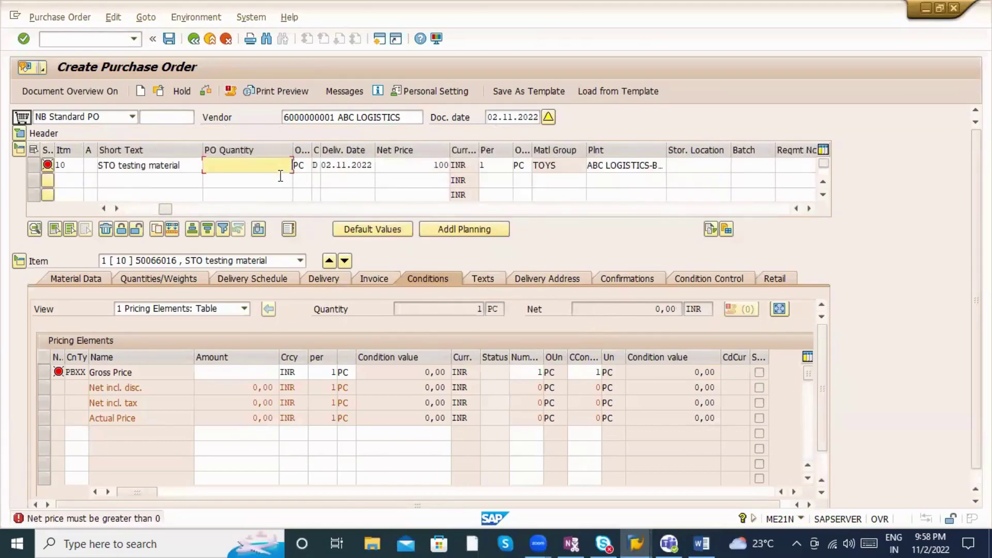
{"action": "type", "text": "1"}
{"action": "key", "text": "Return"}
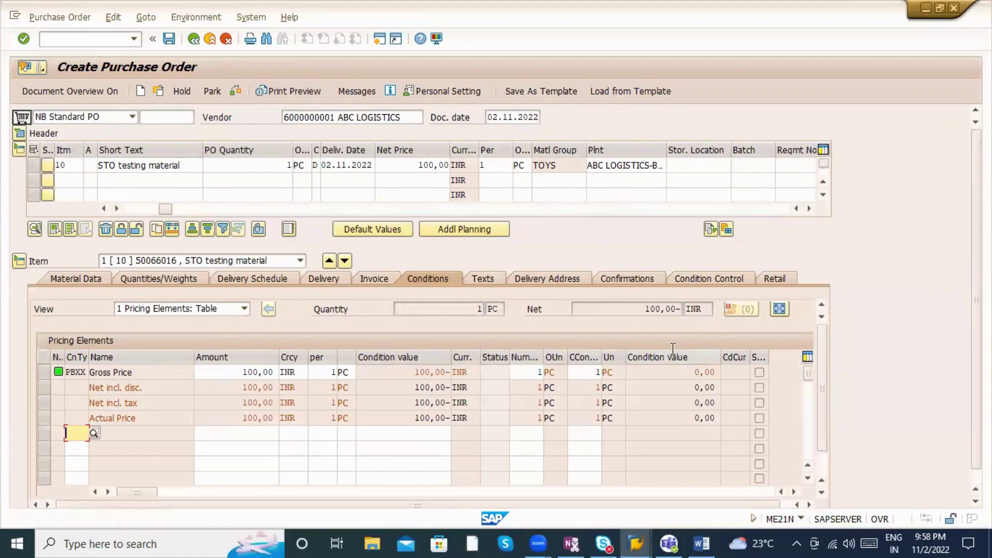
Step: Leave the purchase order without saving it
{"action": "left_click", "coordinate": [21, 260]}
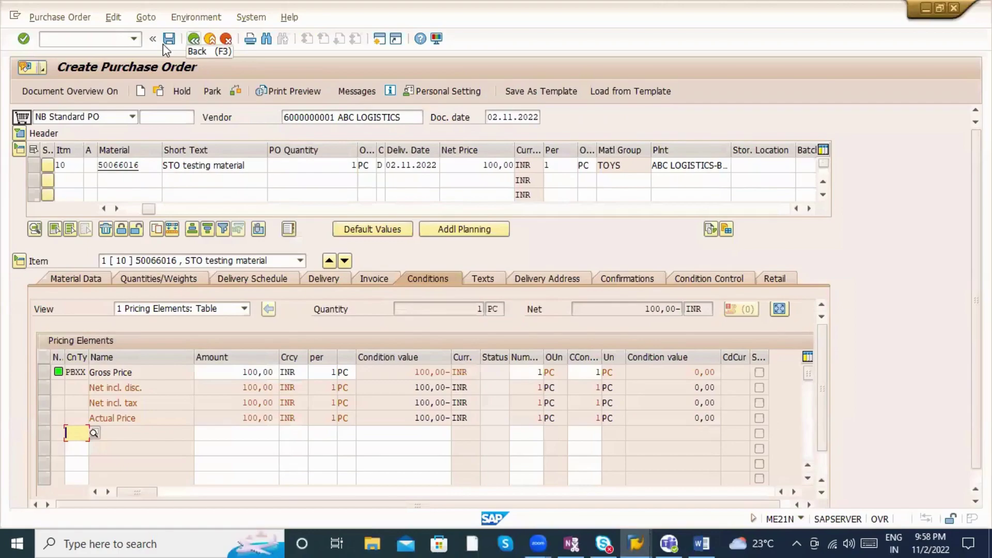
{"action": "left_click", "coordinate": [196, 41]}
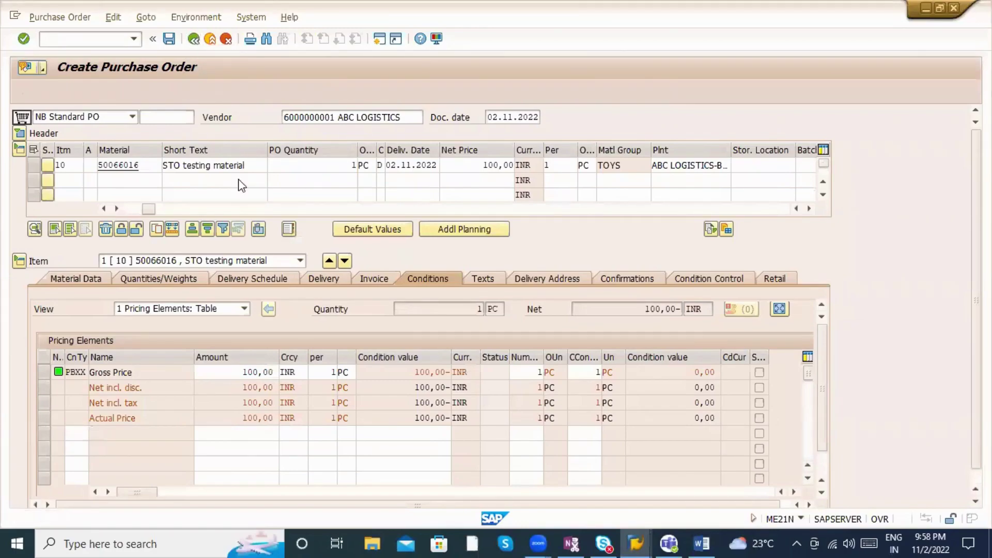
{"action": "left_click", "coordinate": [259, 267]}
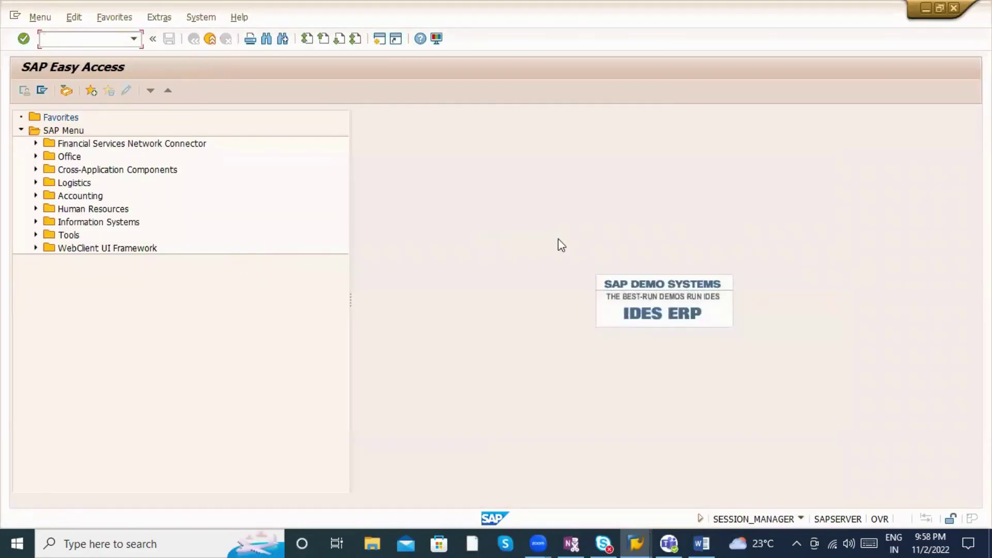
Step: Switch to the MM_9PM Word document and review the numbered list of movement types through item 24
{"action": "key", "text": "alt+Tab"}
{"action": "key", "text": "alt+Tab"}
{"action": "key", "text": "alt+Tab"}
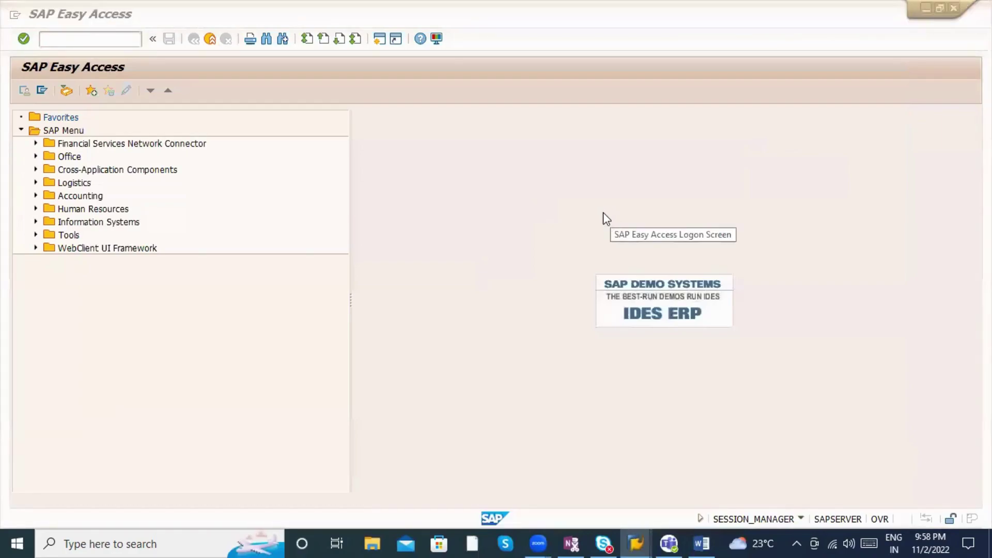
{"action": "key", "text": "alt+Tab"}
{"action": "key", "text": "alt+Tab"}
{"action": "scroll", "coordinate": [639, 254], "scroll_direction": "down", "scroll_amount": 5}
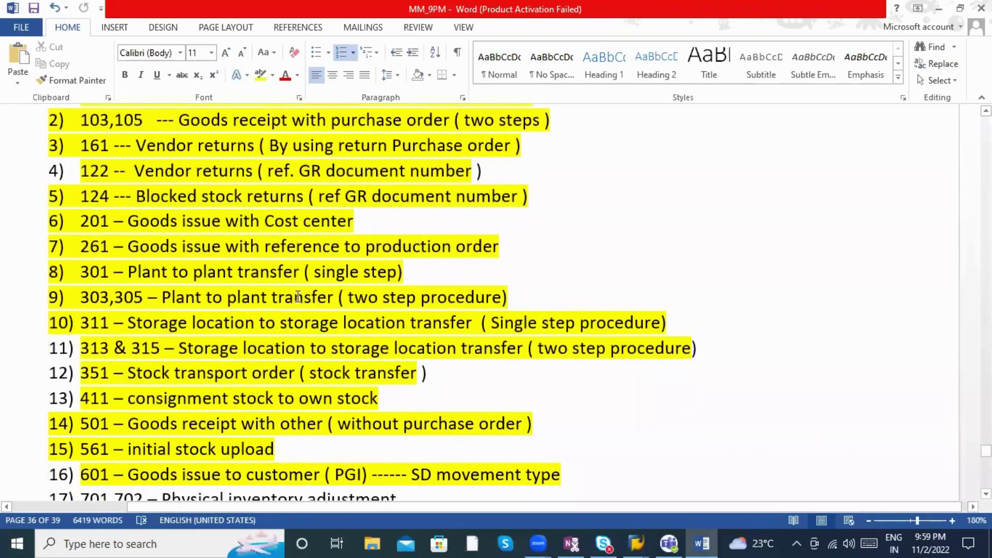
{"action": "scroll", "coordinate": [299, 296], "scroll_direction": "down", "scroll_amount": 8}
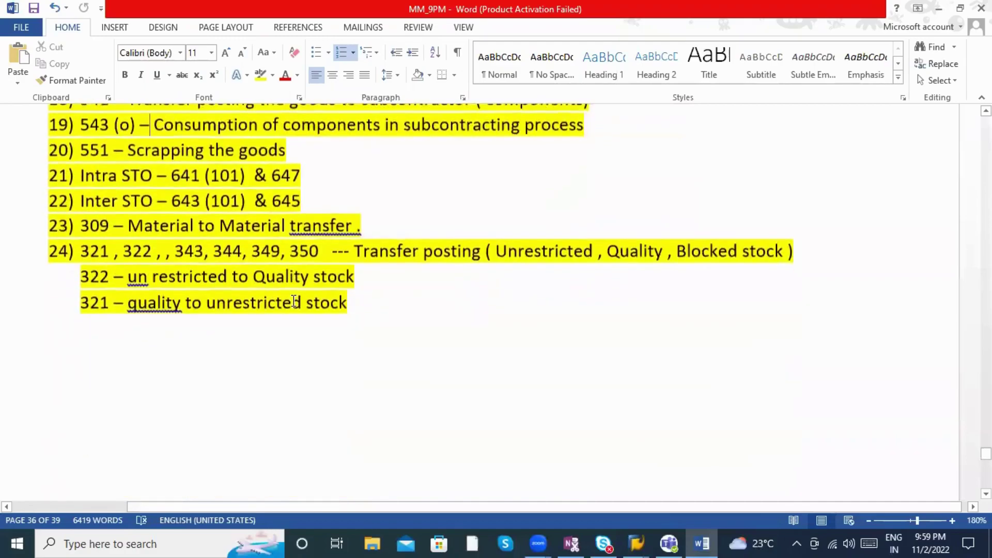
{"action": "scroll", "coordinate": [305, 336], "scroll_direction": "up", "scroll_amount": 1}
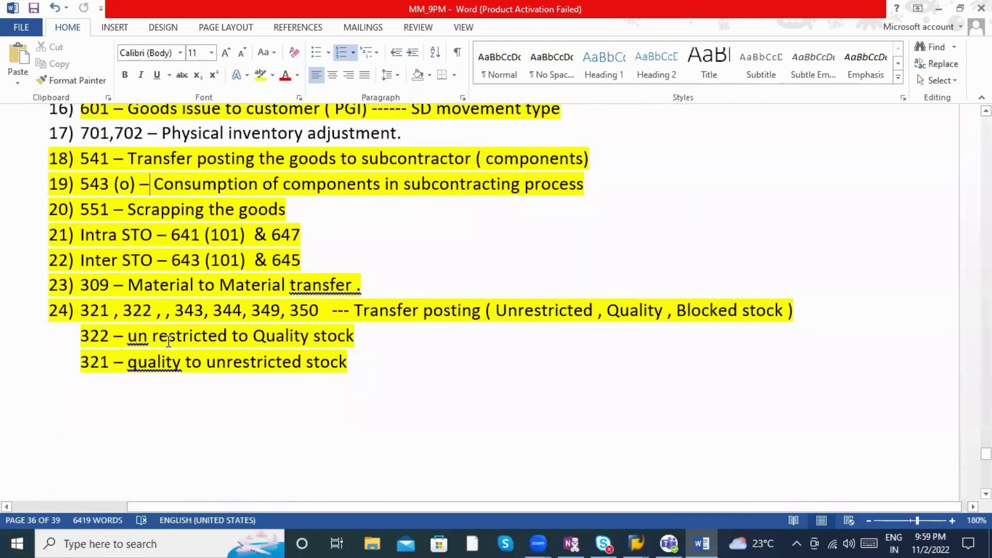
Step: Capitalize "Un" in the 322 line, ignore its remaining grammar flag, and capitalize "Quality" in the 321 line
{"action": "right_click", "coordinate": [145, 336]}
{"action": "left_click", "coordinate": [172, 354]}
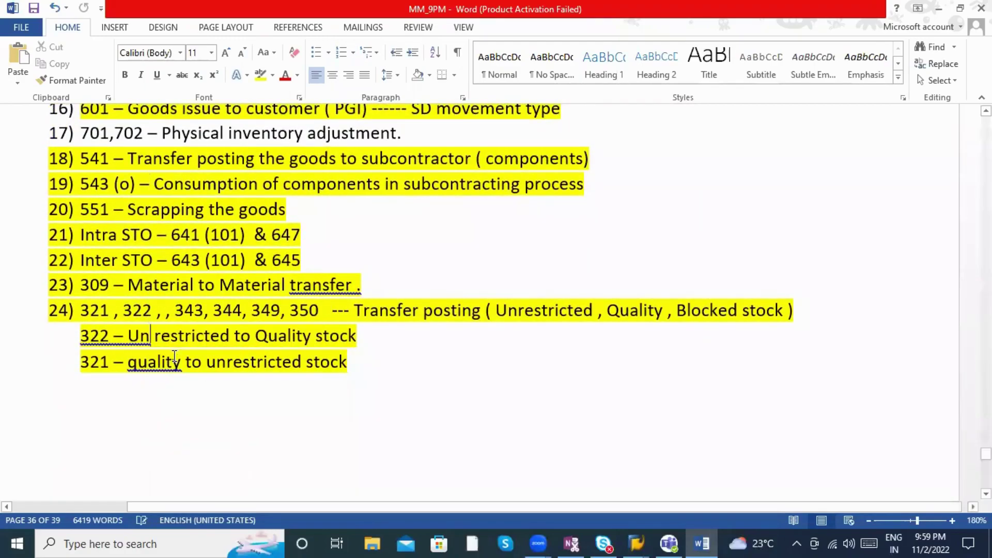
{"action": "right_click", "coordinate": [137, 344]}
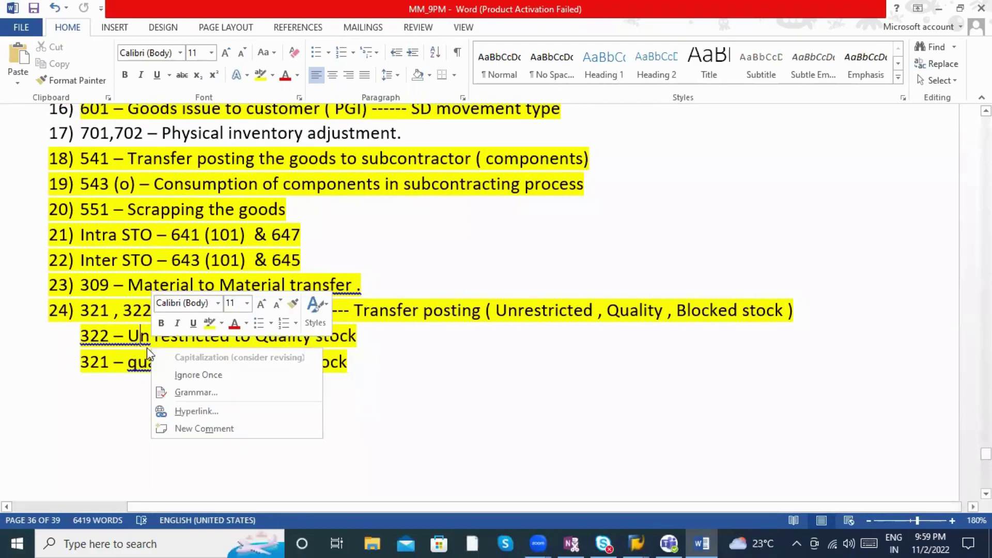
{"action": "left_click", "coordinate": [167, 375]}
{"action": "right_click", "coordinate": [168, 364]}
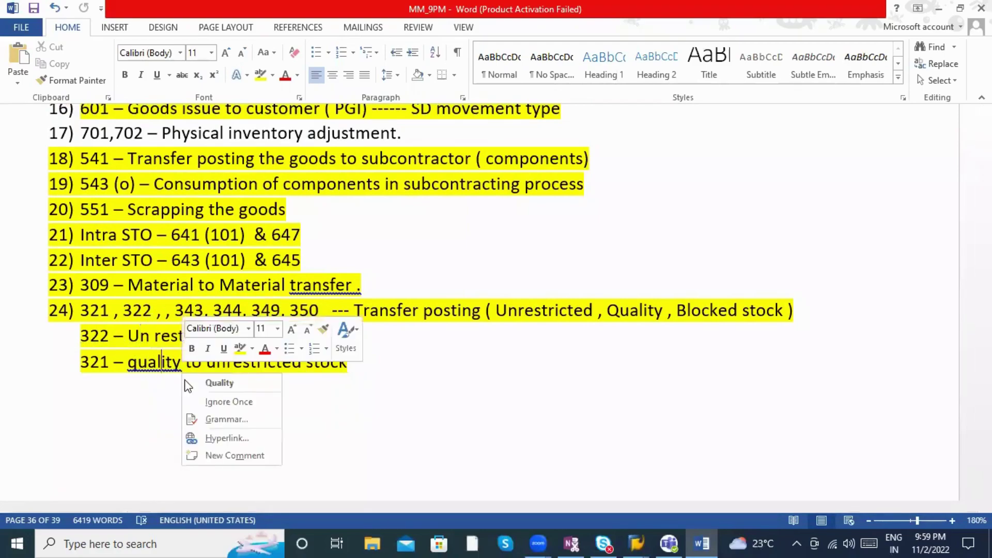
{"action": "left_click", "coordinate": [199, 382]}
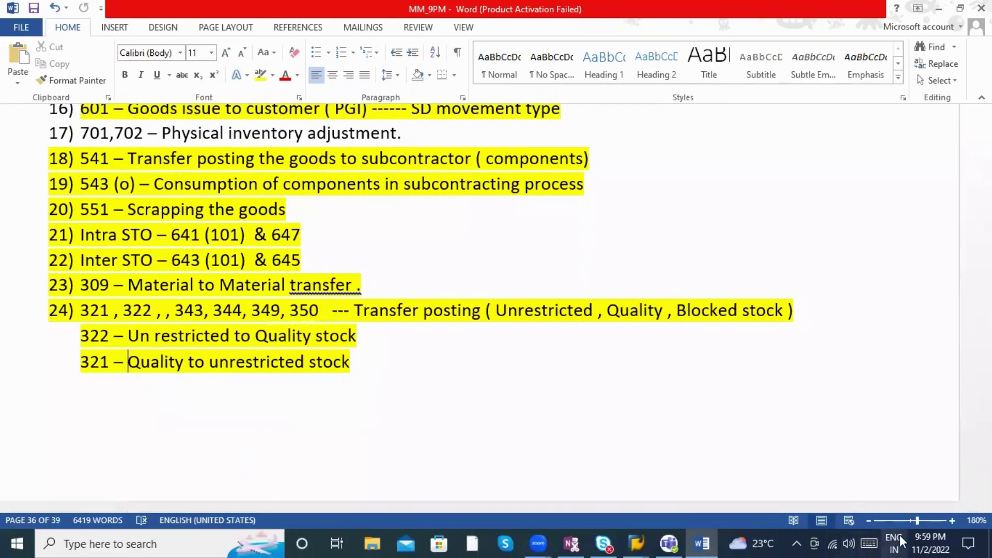
Step: Remove the extra space before the period after "transfer" in the 309 movement type line
{"action": "left_click", "coordinate": [917, 535]}
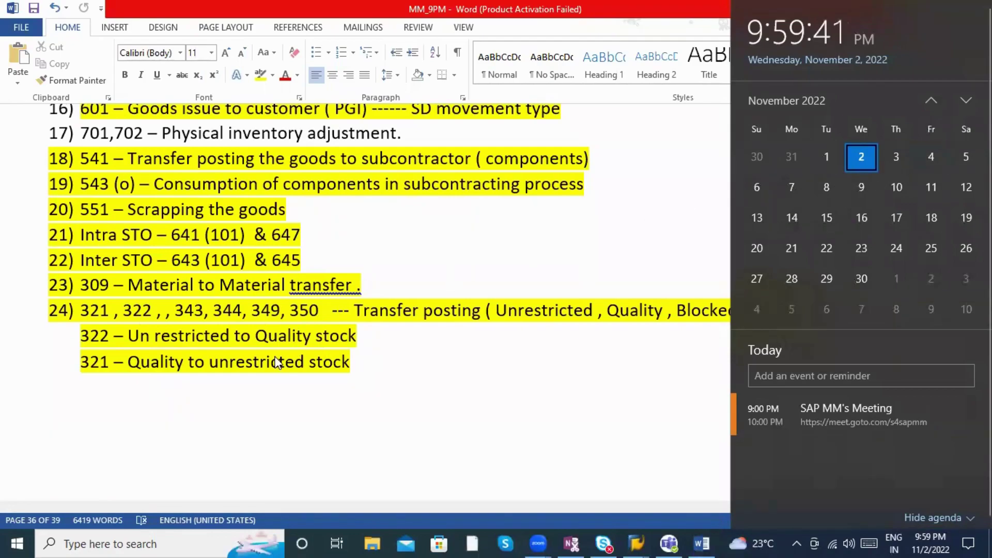
{"action": "left_click", "coordinate": [327, 283]}
{"action": "right_click", "coordinate": [353, 293]}
{"action": "left_click", "coordinate": [373, 305]}
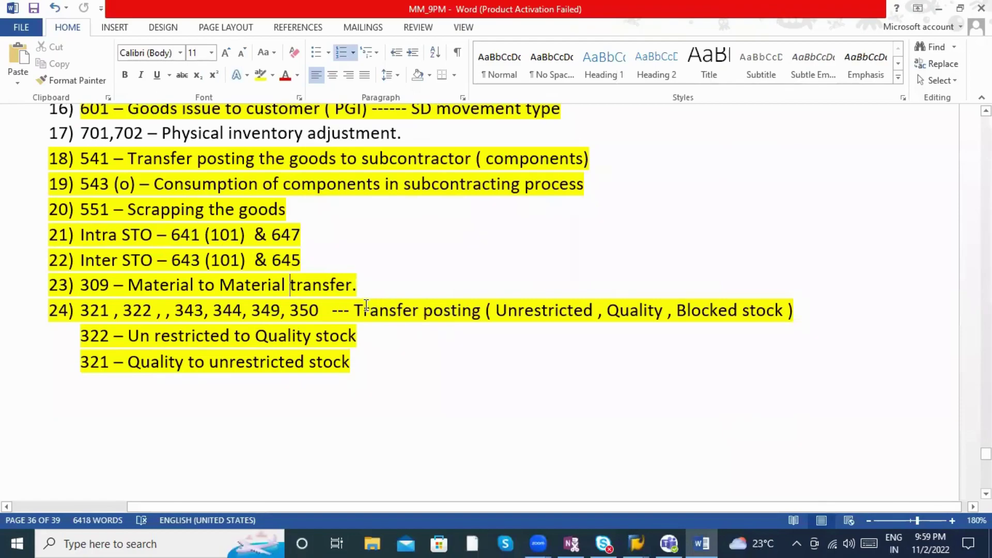